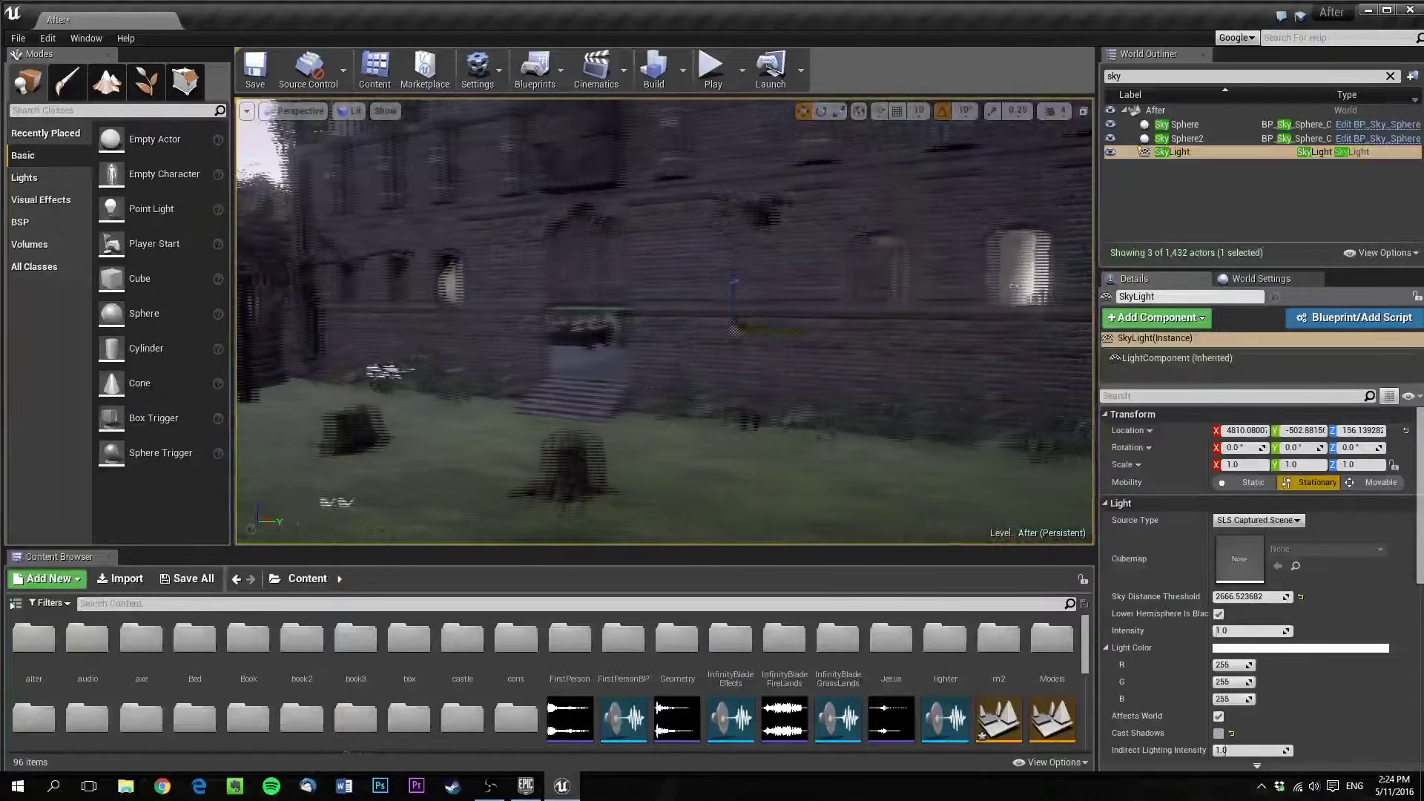
# Select the straight stone wall segment beside the castle and view the courtyard from above
pyautogui.click(965, 296)
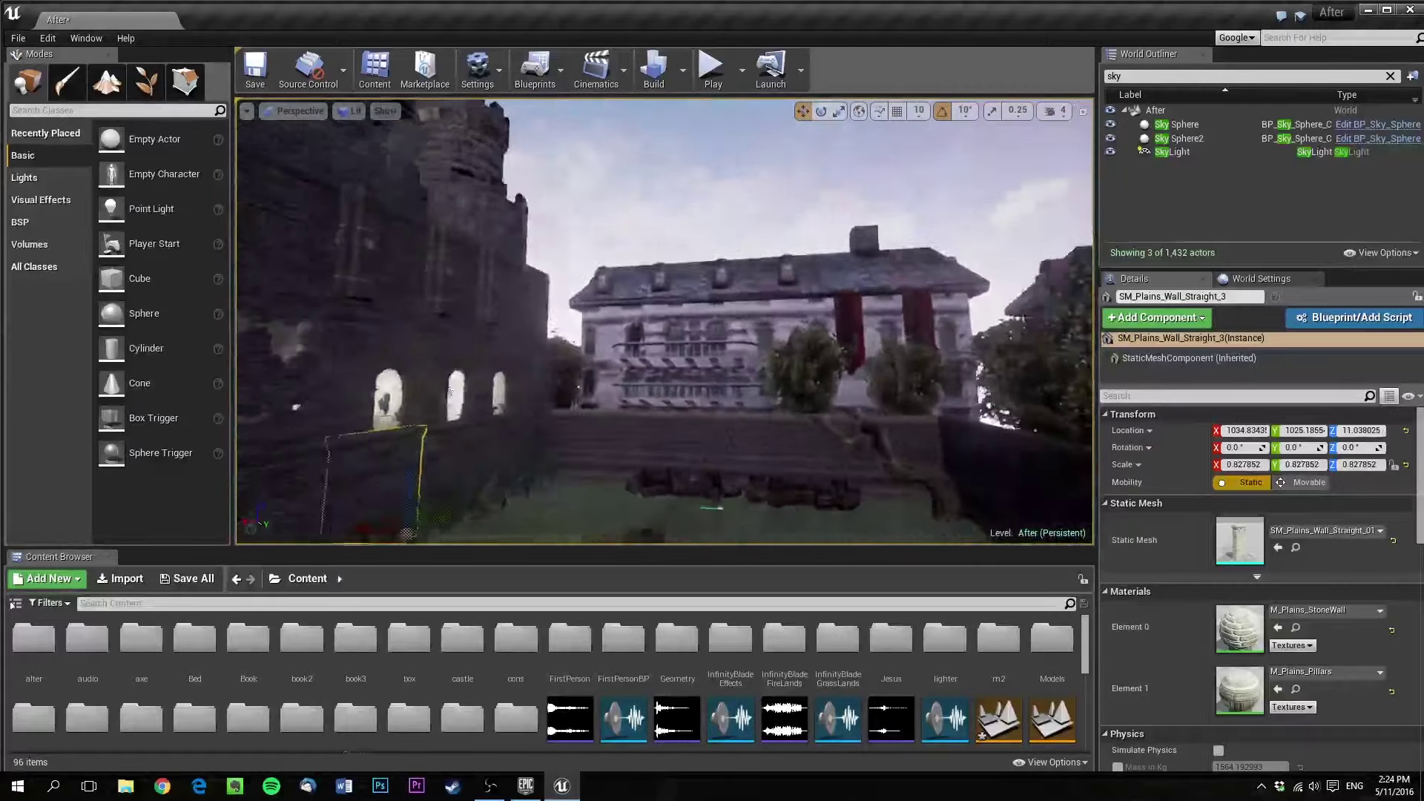
pyautogui.moveTo(664, 322); pyautogui.dragTo(734, 270, button='right')
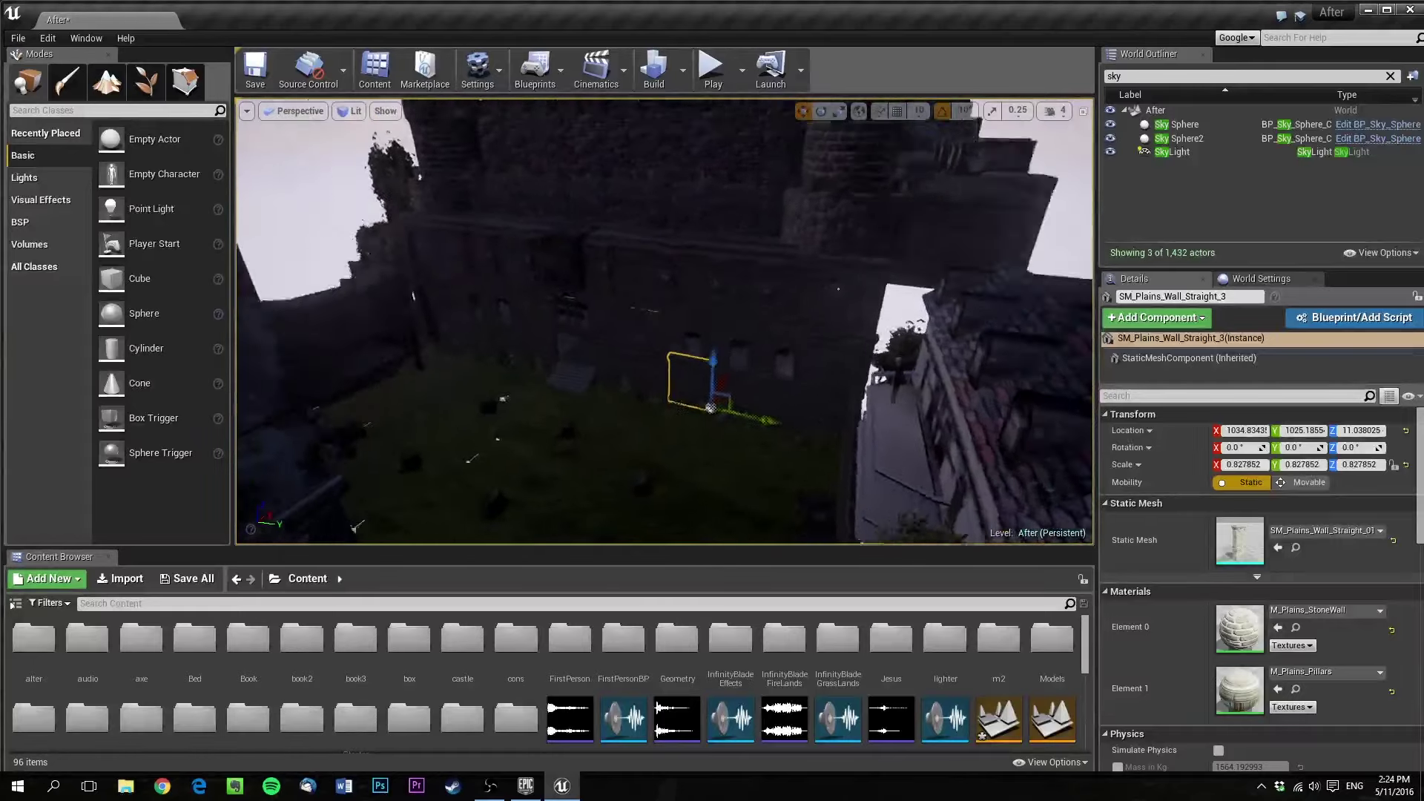
pyautogui.moveTo(695, 343); pyautogui.dragTo(527, 334, button='right')
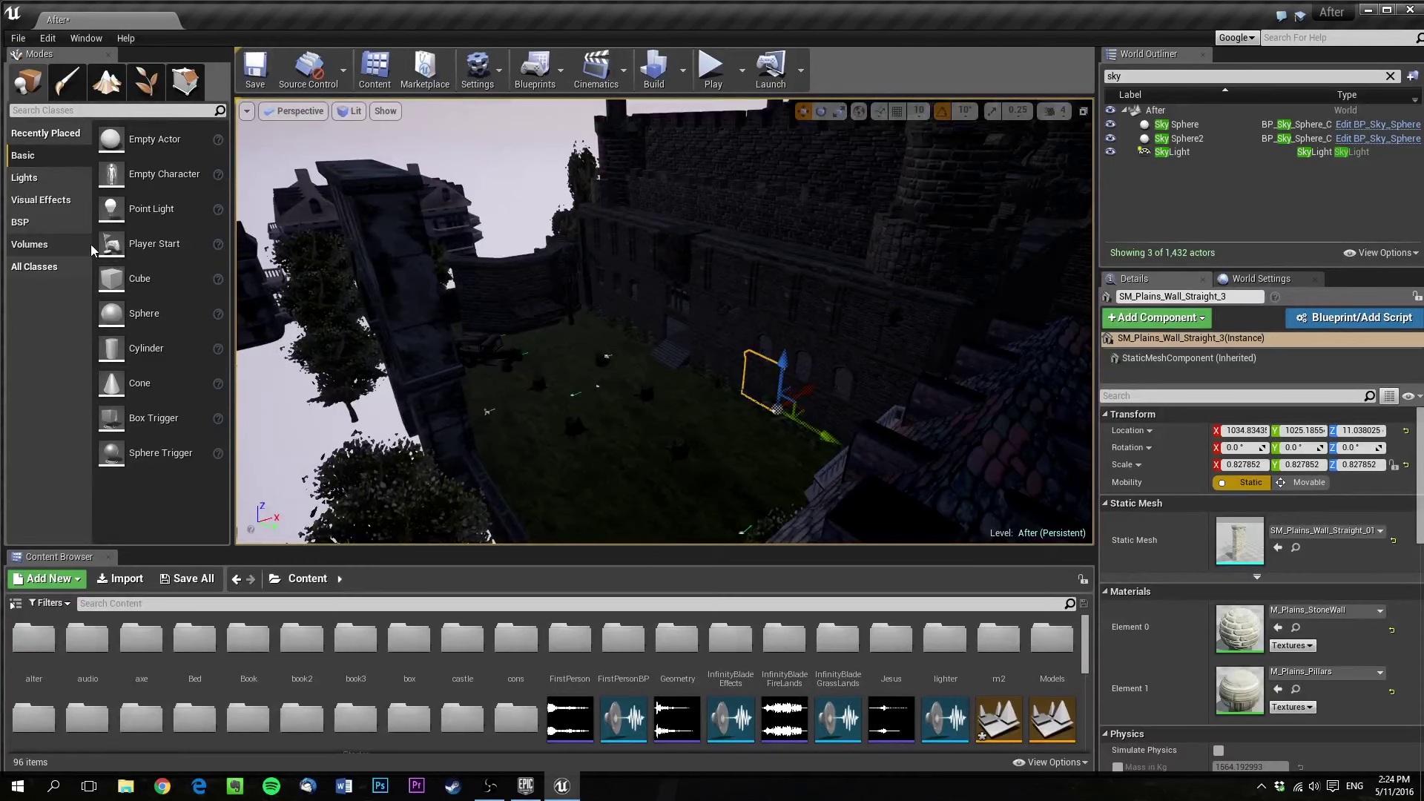
# Browse the placeable BSP brushes and volumes, and return to the basic actors
pyautogui.click(17, 224)
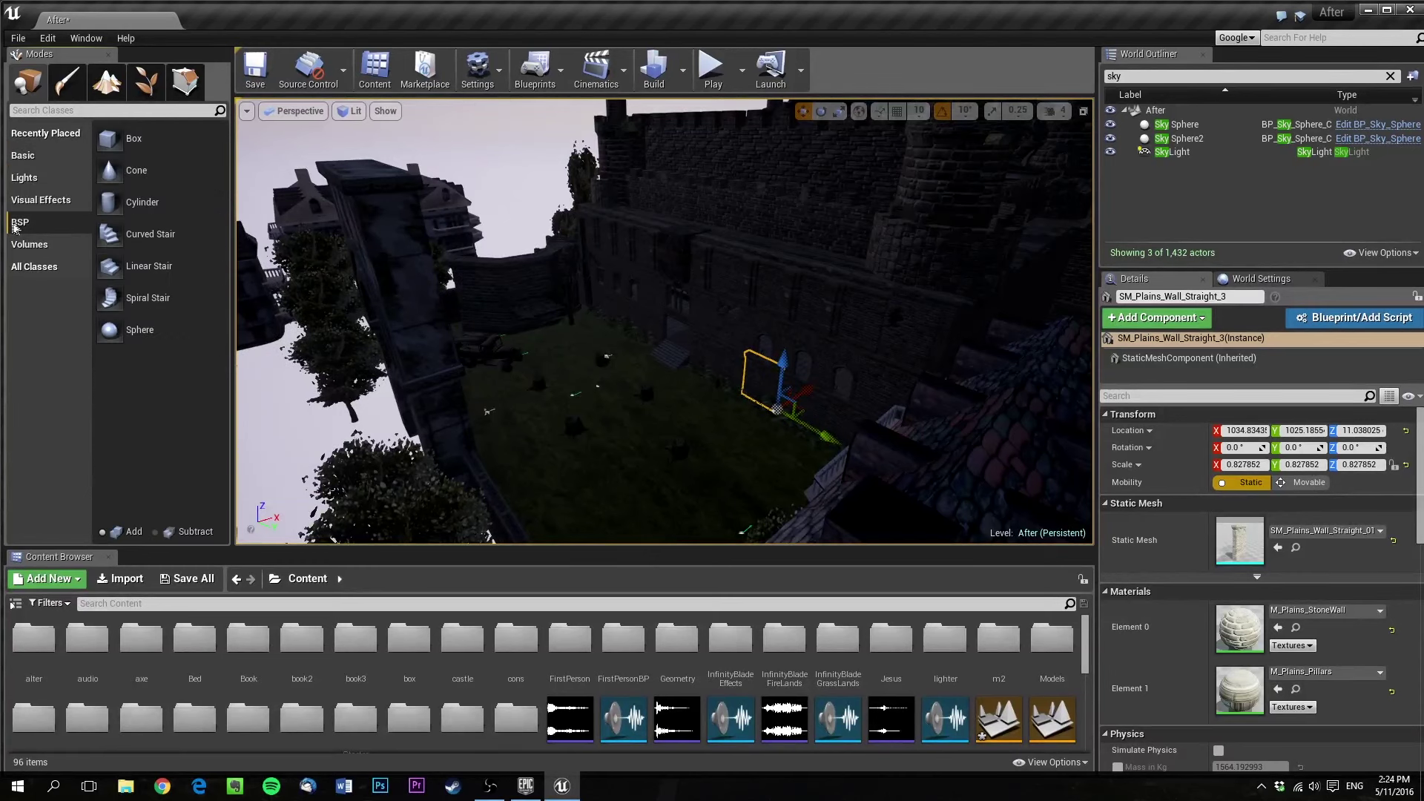
pyautogui.click(119, 139)
pyautogui.click(29, 245)
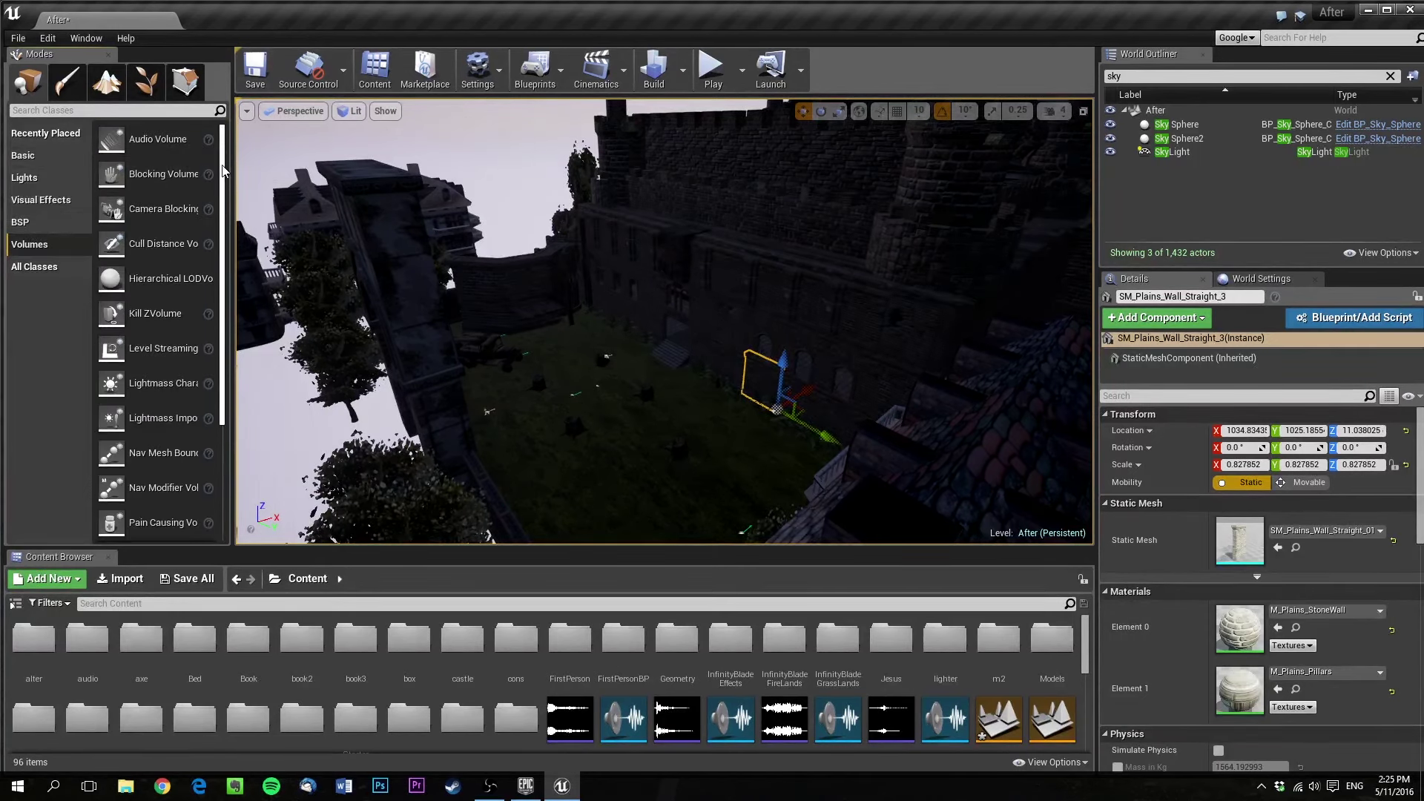
pyautogui.scroll(-1, 225, 183)
pyautogui.scroll(-3, 218, 222)
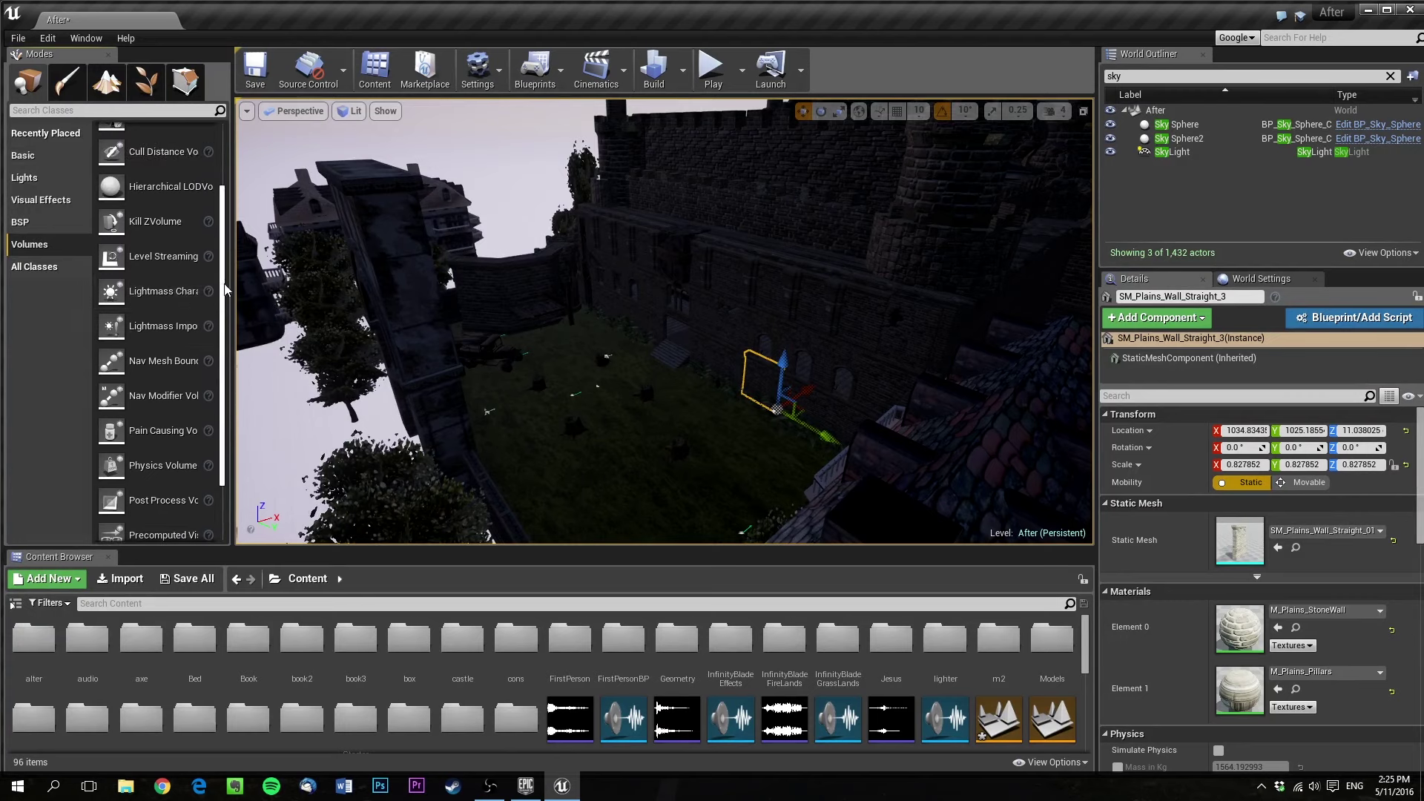
pyautogui.scroll(-3, 225, 291)
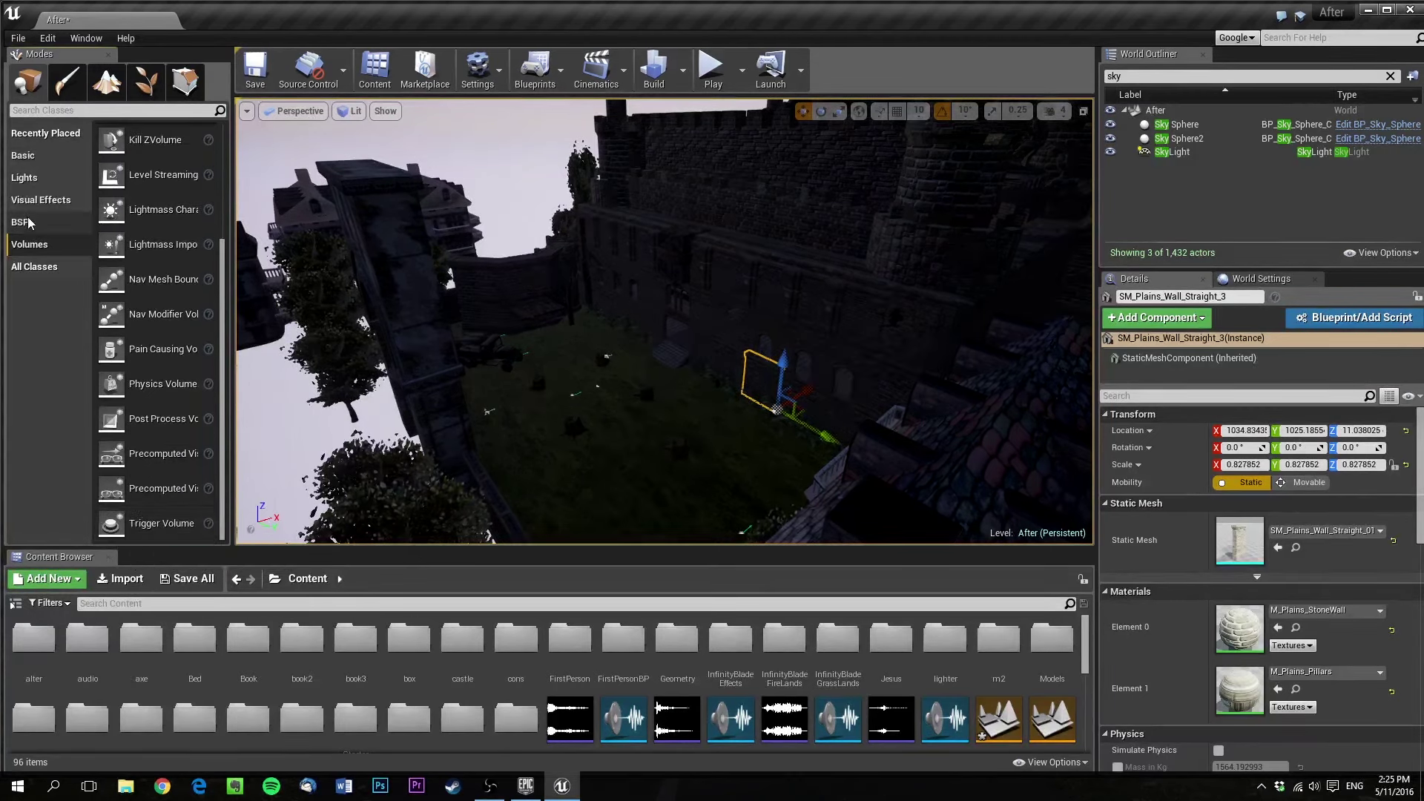
pyautogui.click(39, 158)
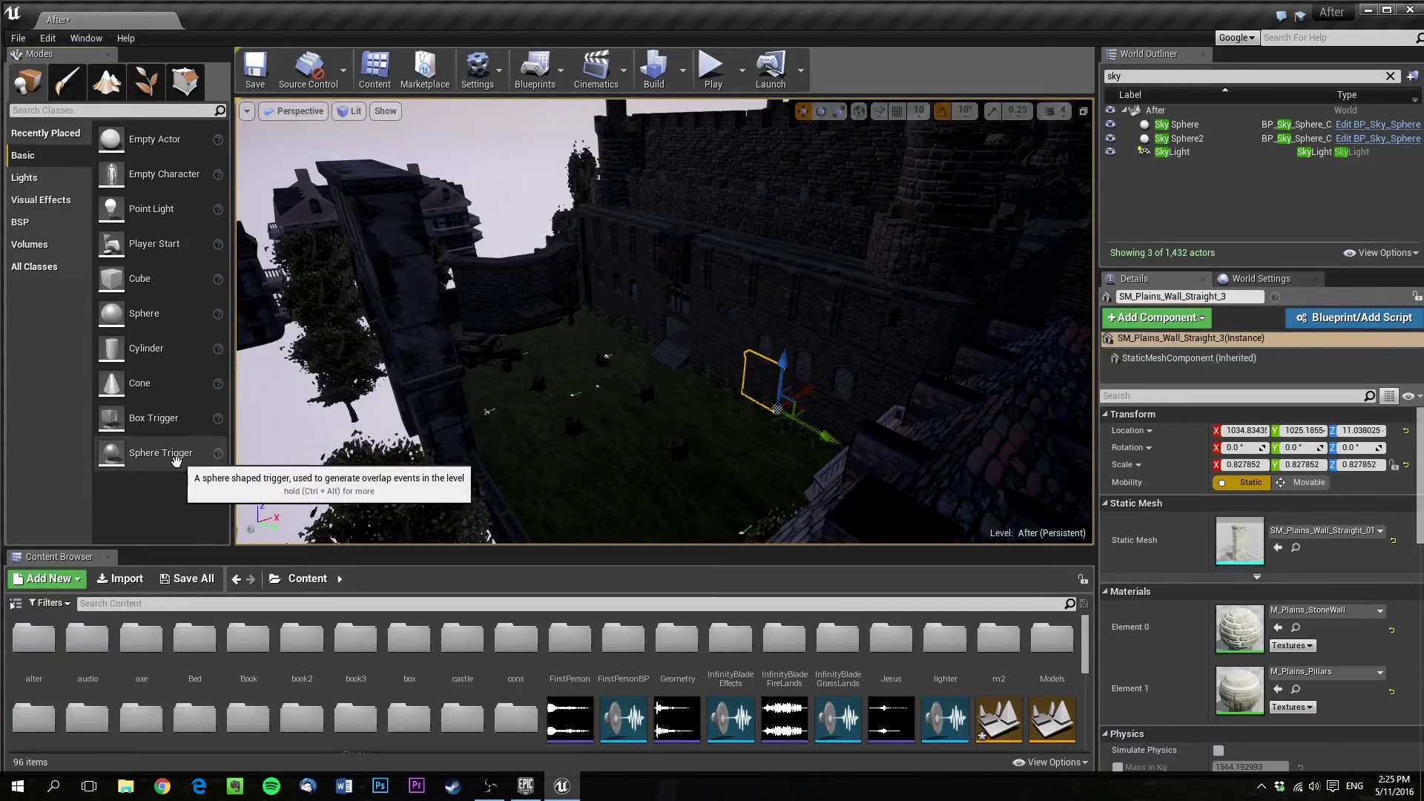
# Review the Paint, Landscape and Geometry Editing modes along with the BSP brushes, ending in Place mode
pyautogui.moveTo(475, 228); pyautogui.dragTo(478, 199, button='right')
pyautogui.press('w')
pyautogui.moveTo(578, 274); pyautogui.dragTo(473, 196, button='right')
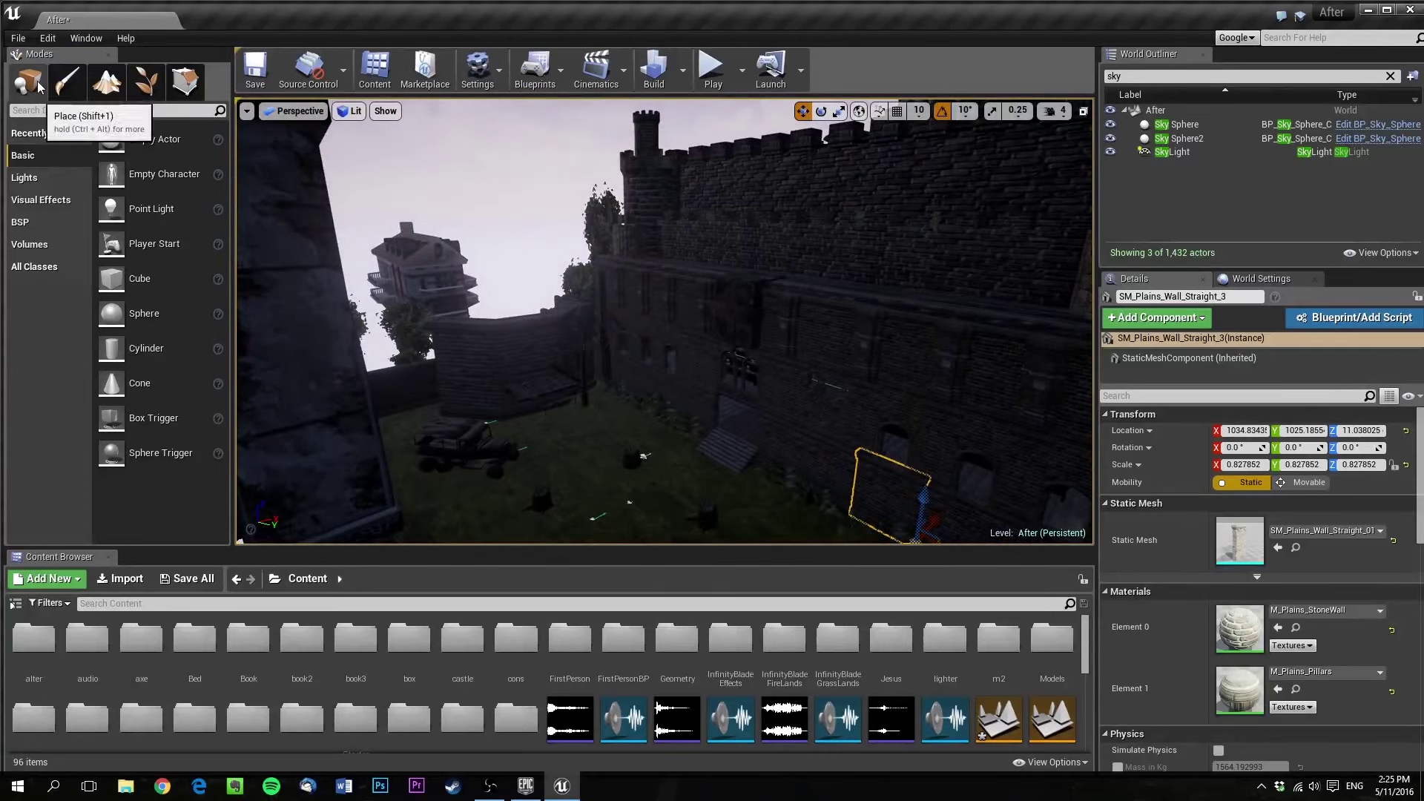
pyautogui.click(65, 84)
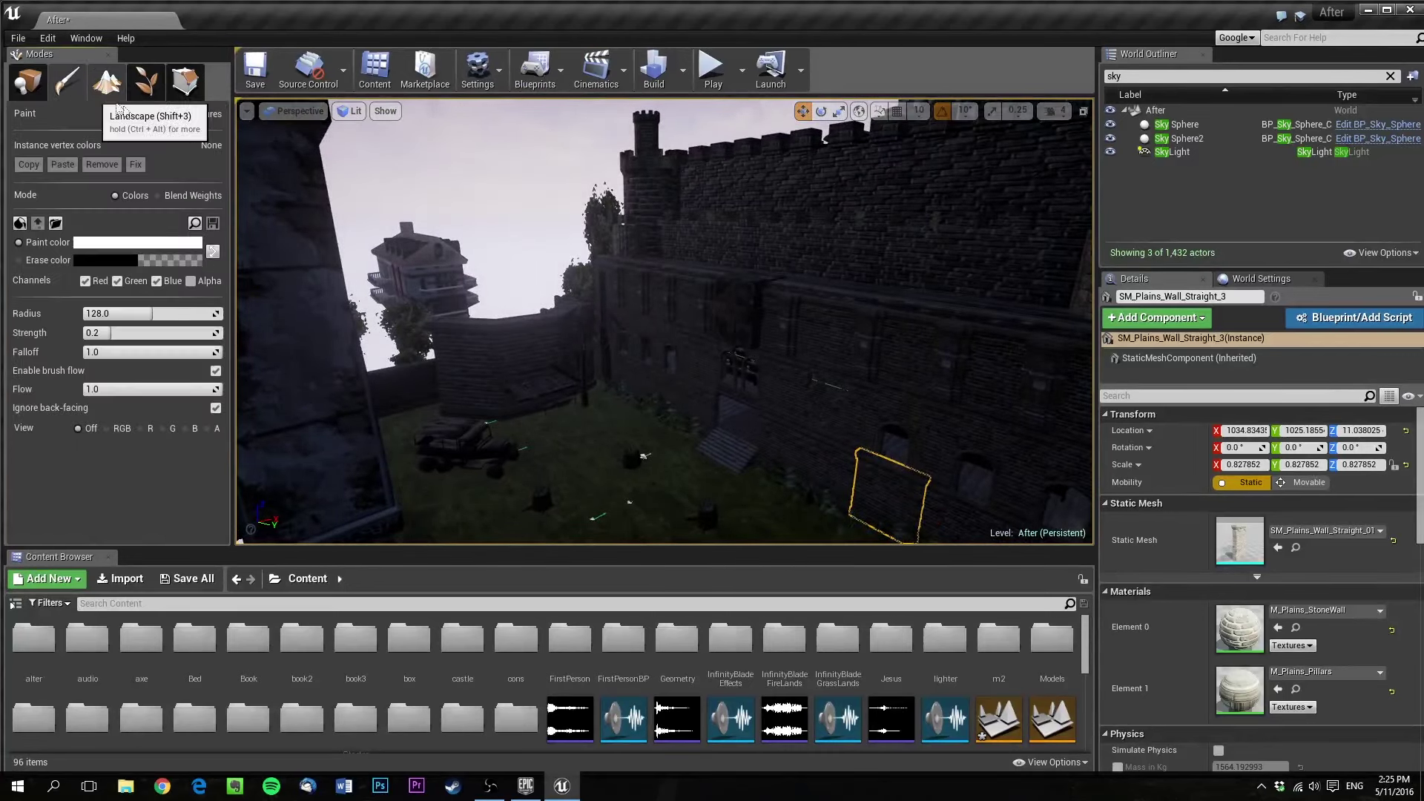
pyautogui.click(107, 83)
pyautogui.click(63, 90)
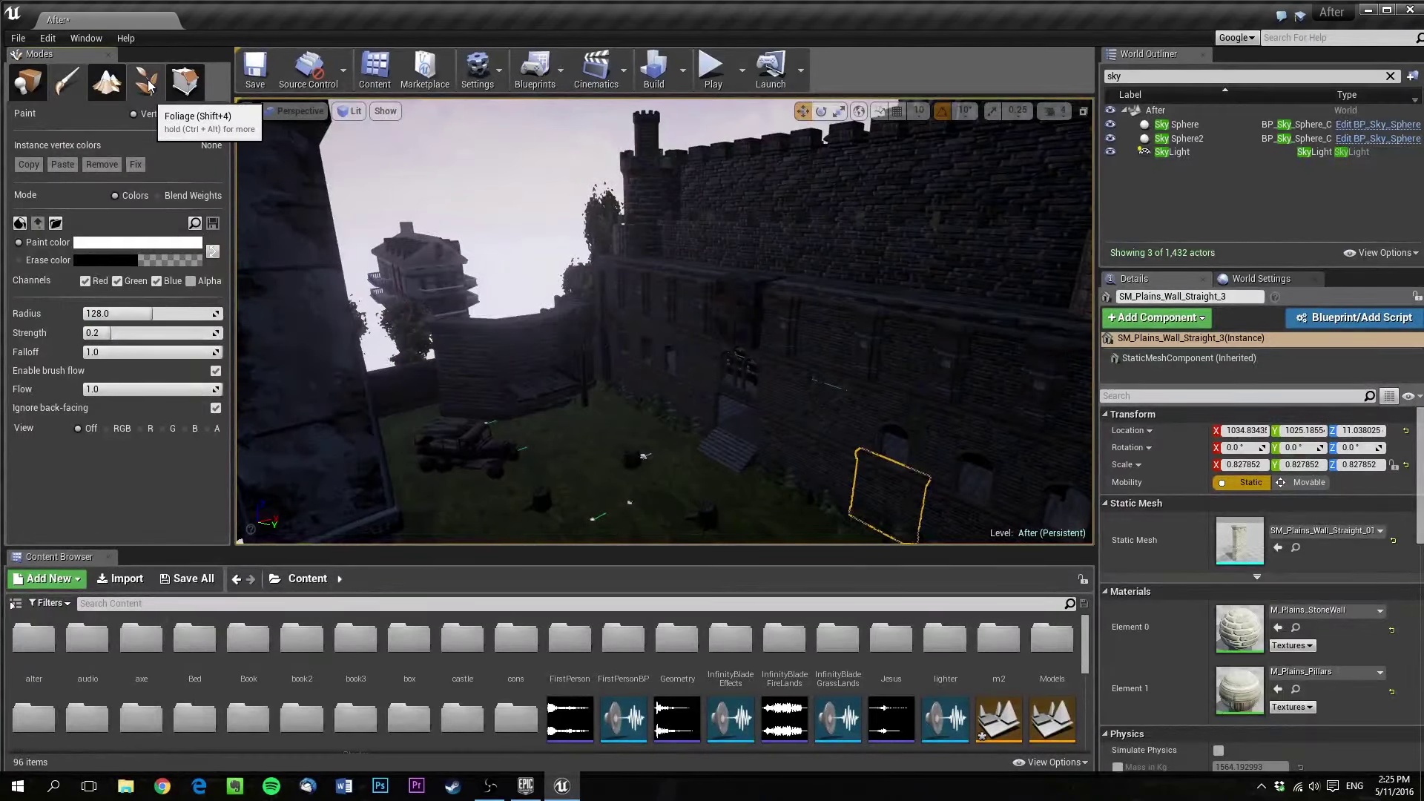
pyautogui.click(187, 78)
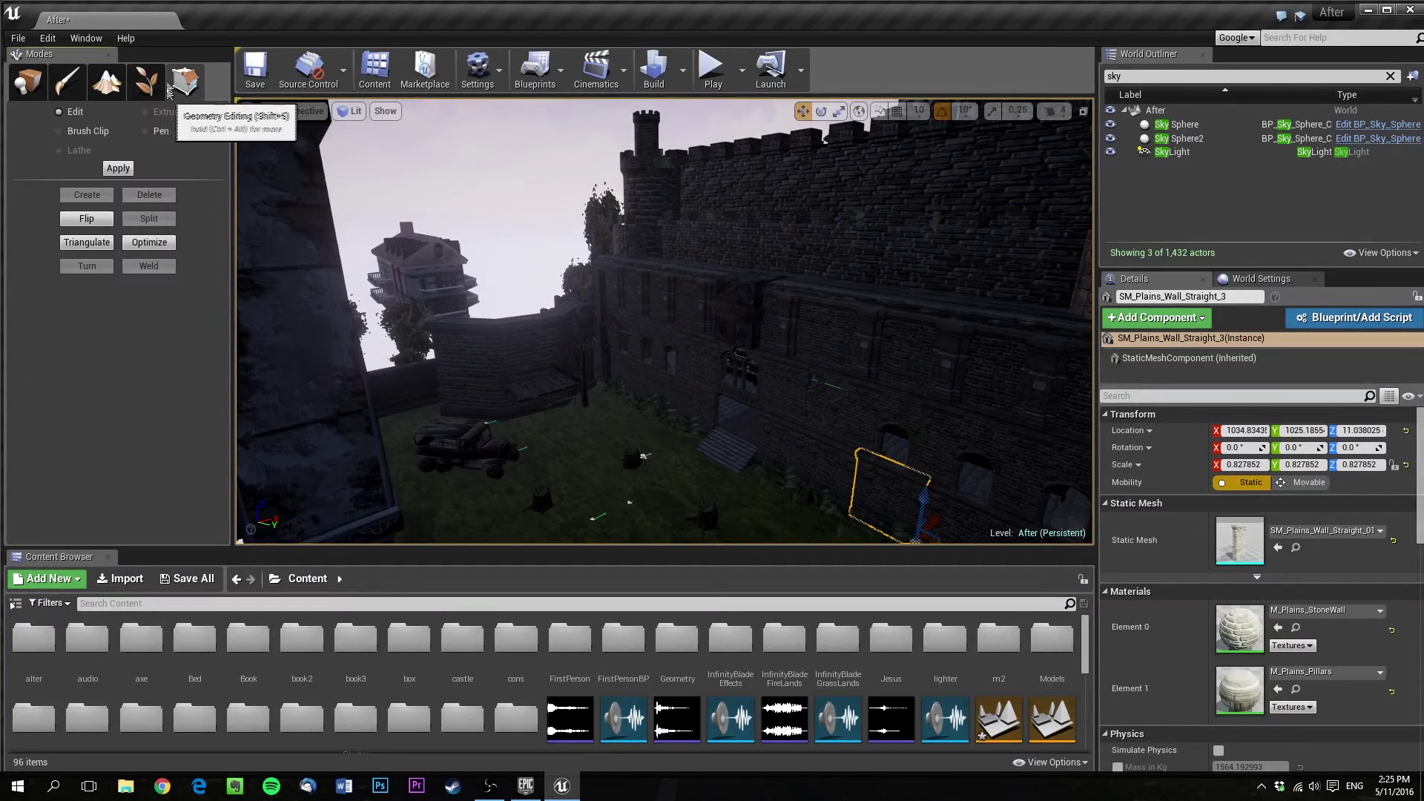
pyautogui.click(28, 81)
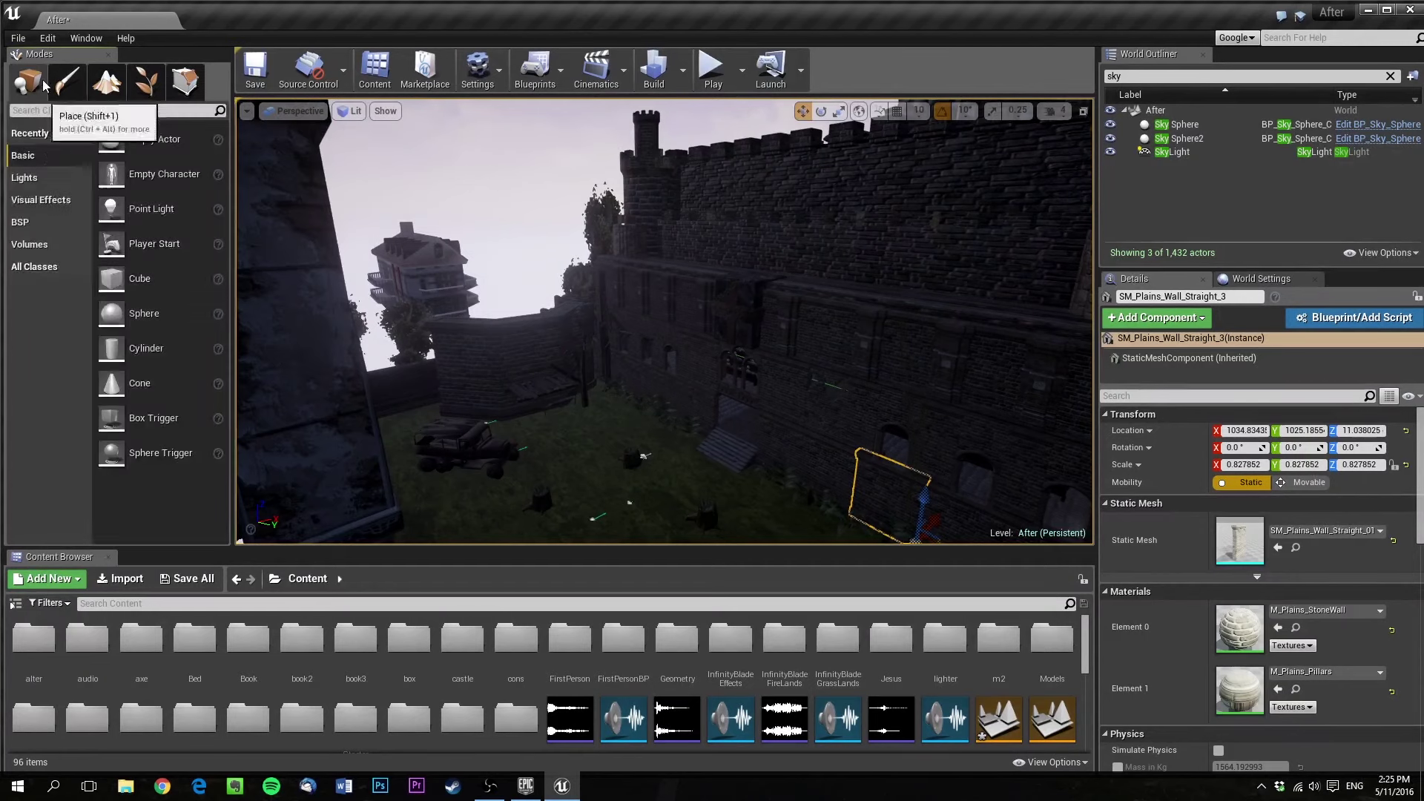
pyautogui.click(15, 224)
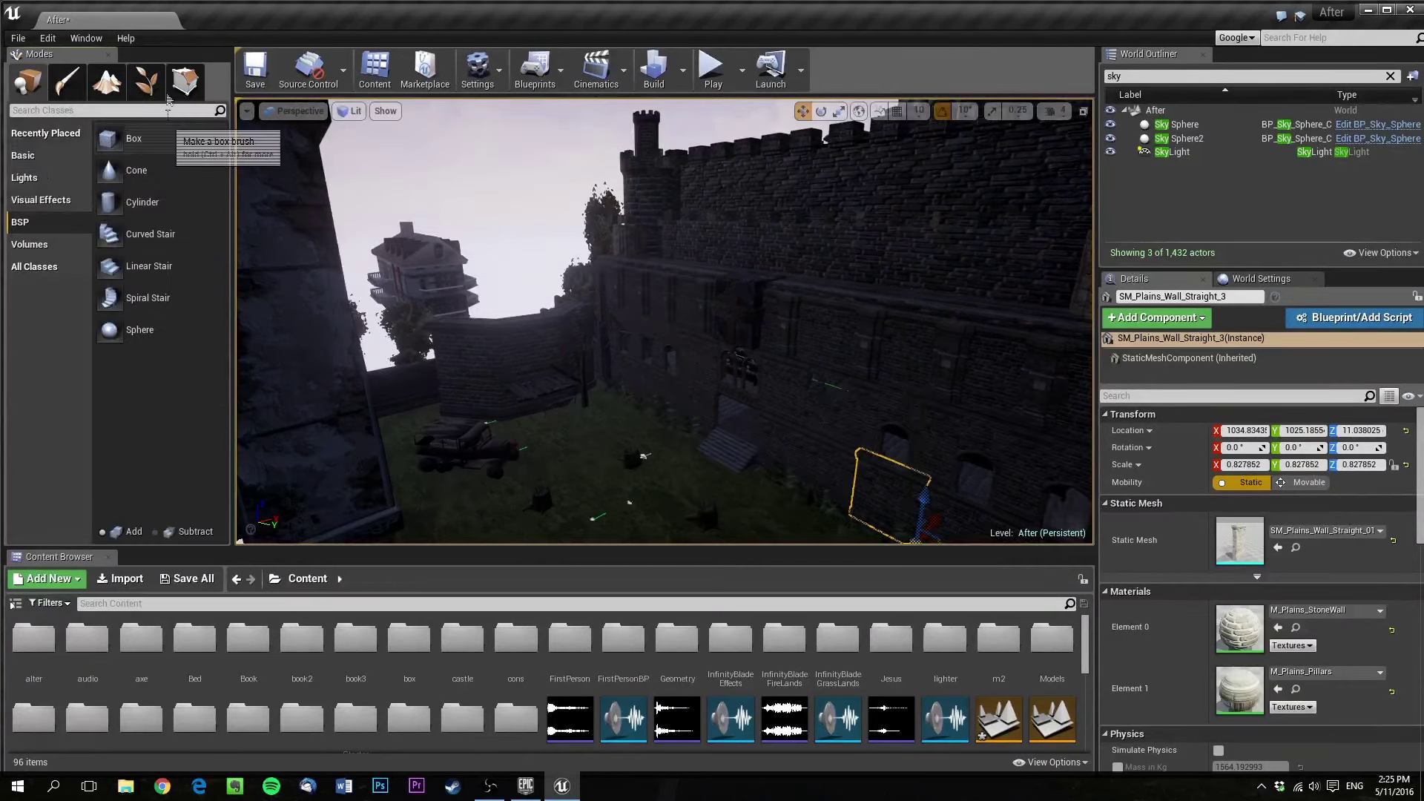
pyautogui.click(184, 81)
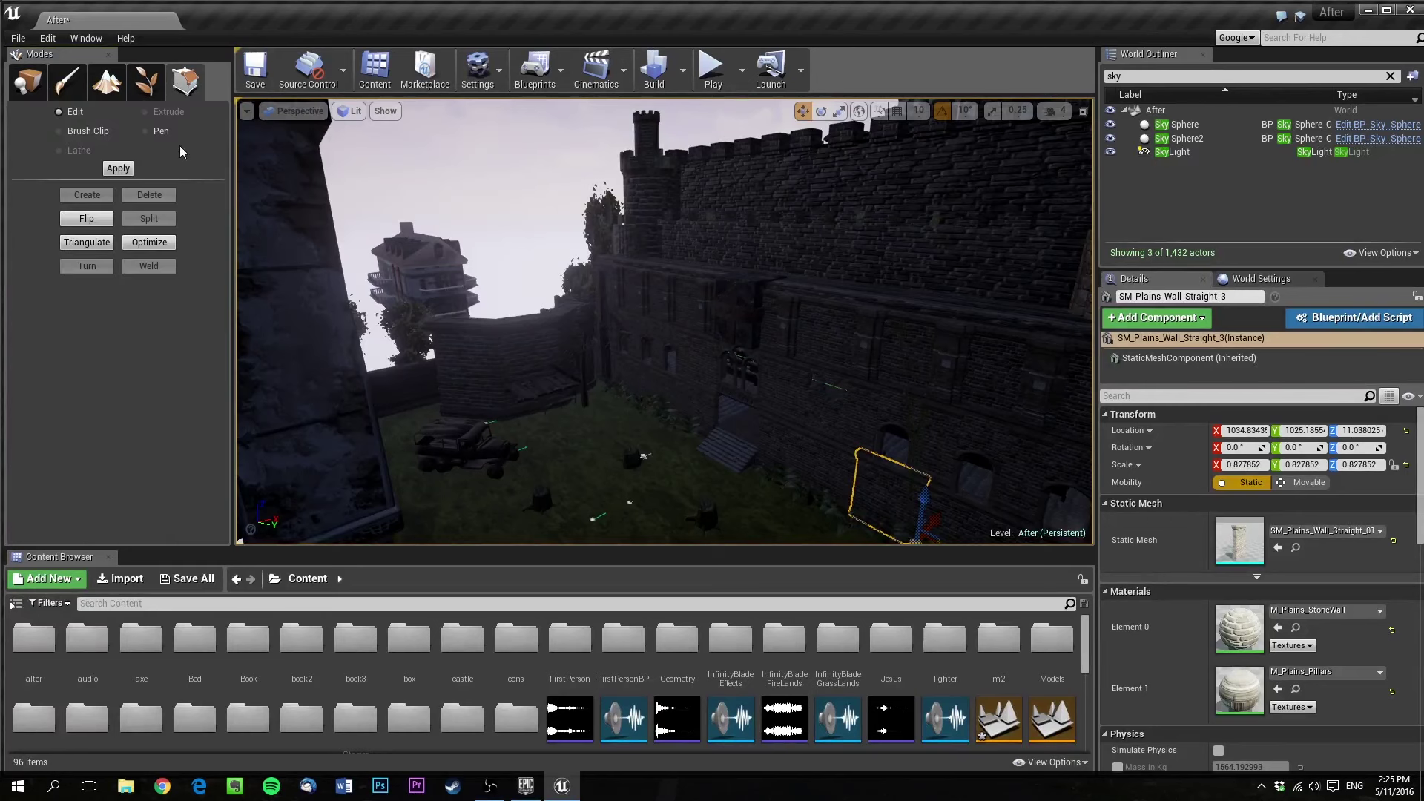
pyautogui.click(27, 80)
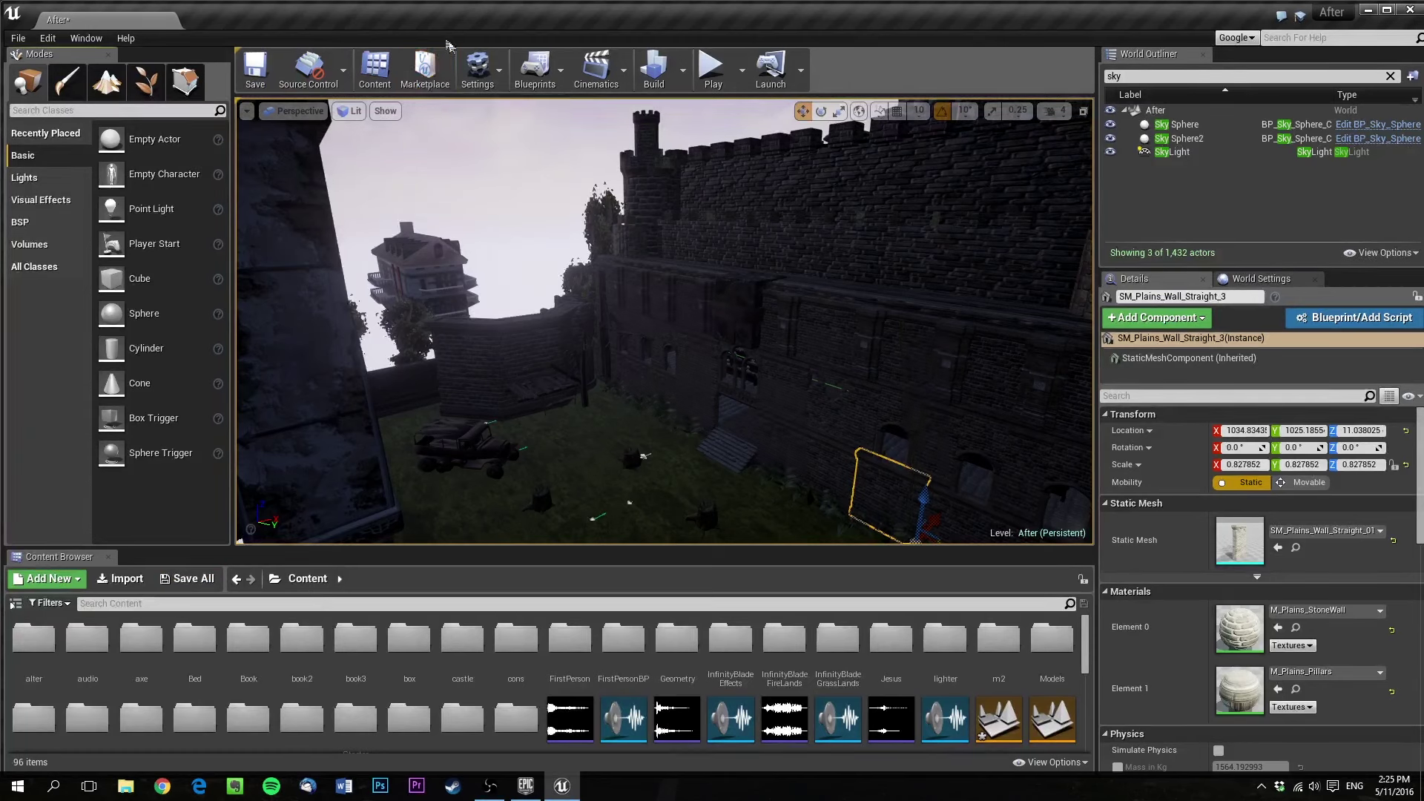
# Look over the available project and editor settings and the Blueprint options without changing any
pyautogui.click(478, 69)
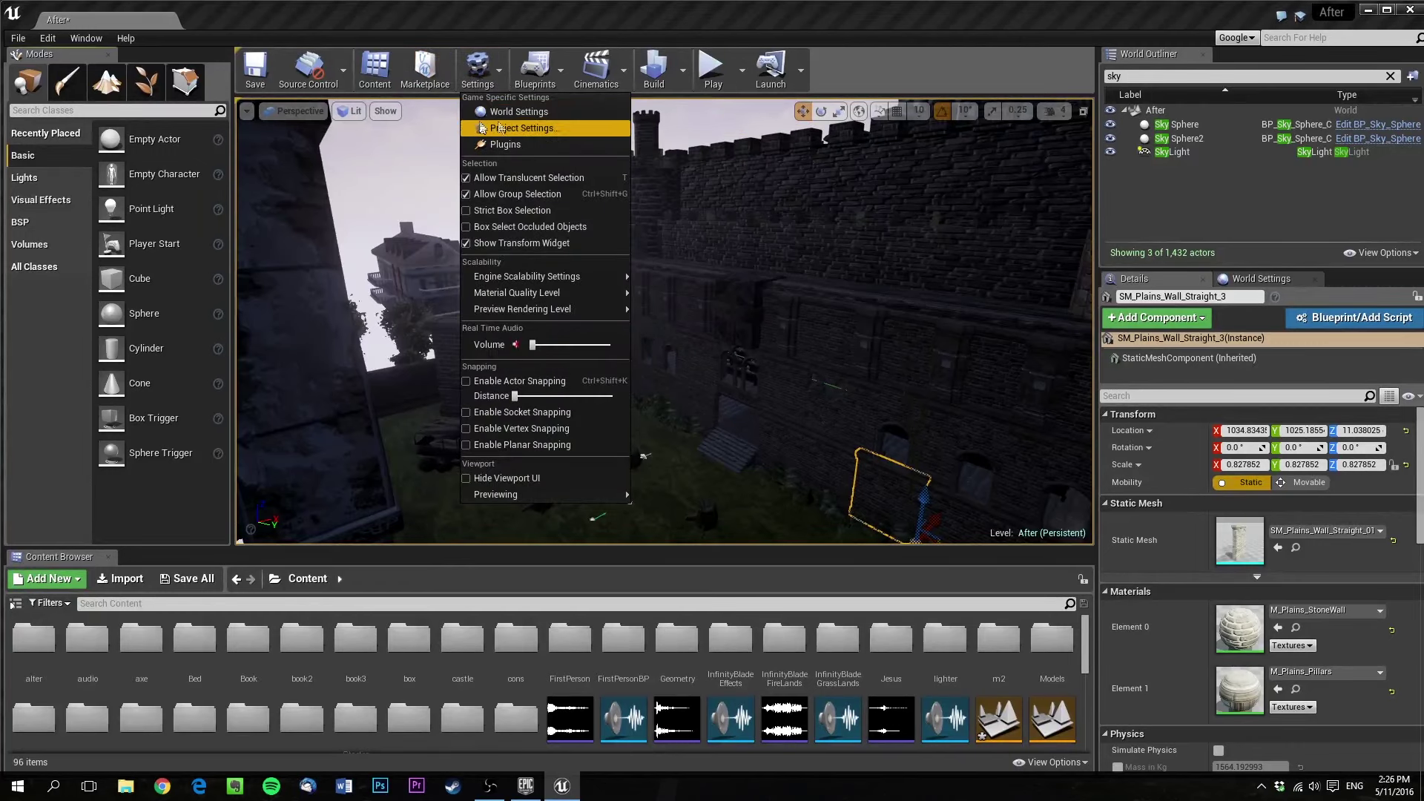
pyautogui.click(495, 73)
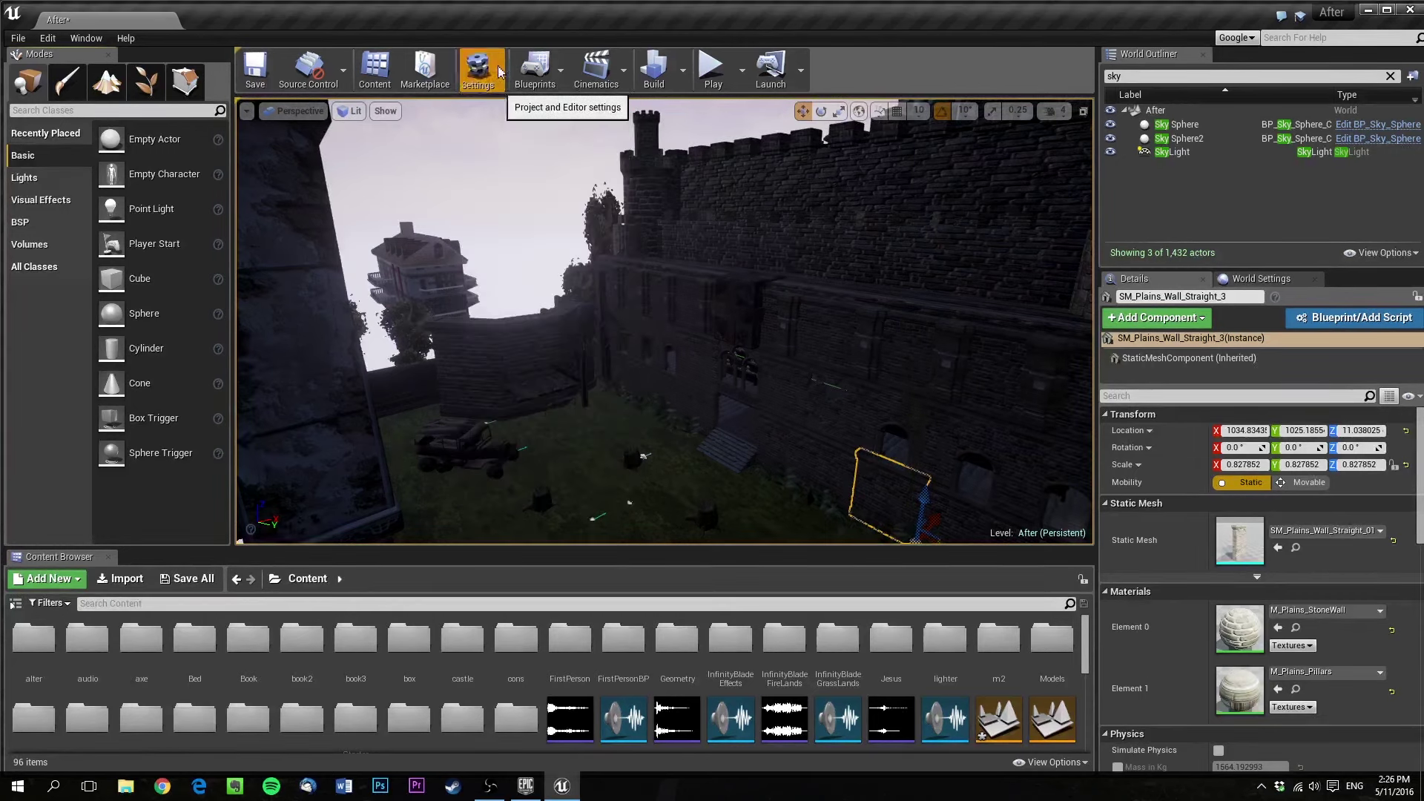
pyautogui.click(561, 78)
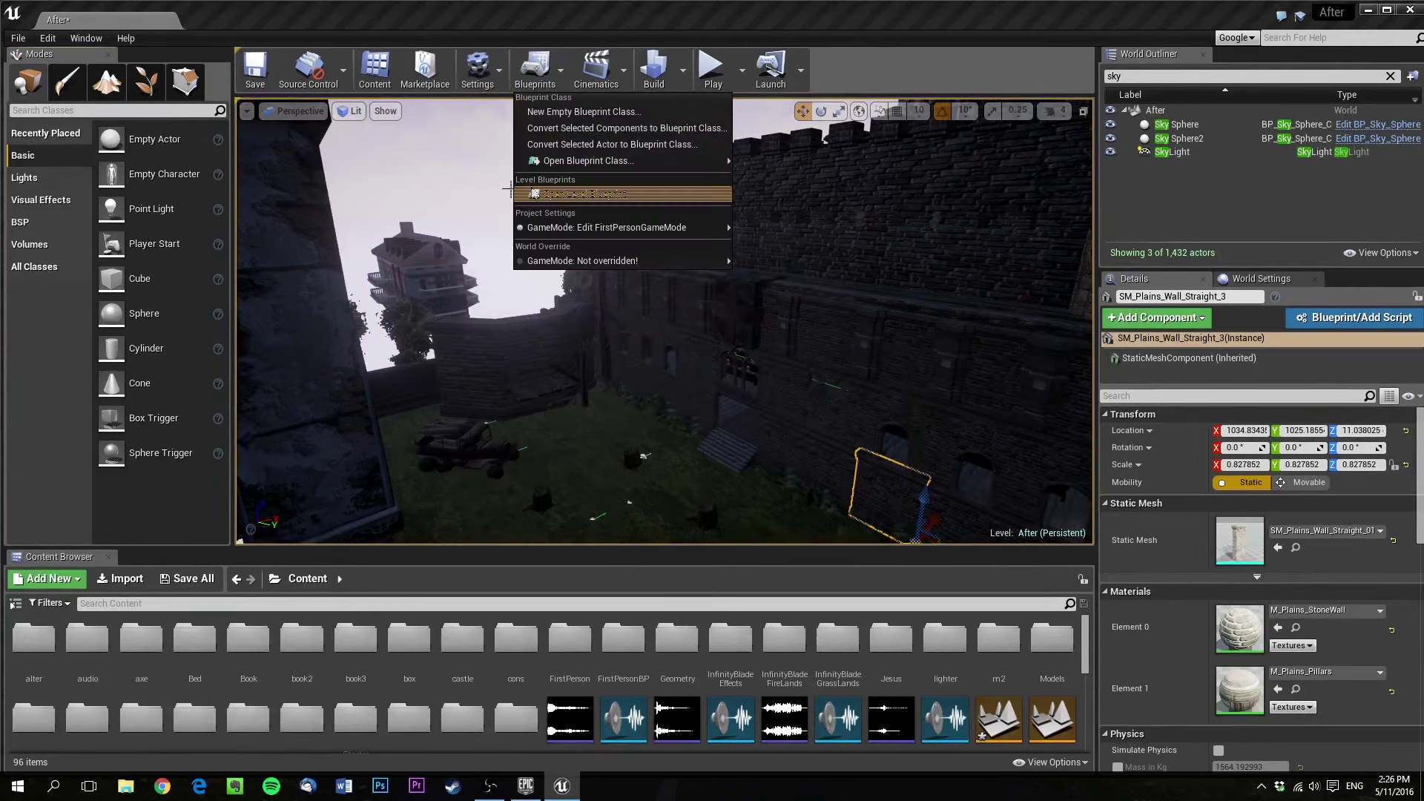
pyautogui.click(537, 71)
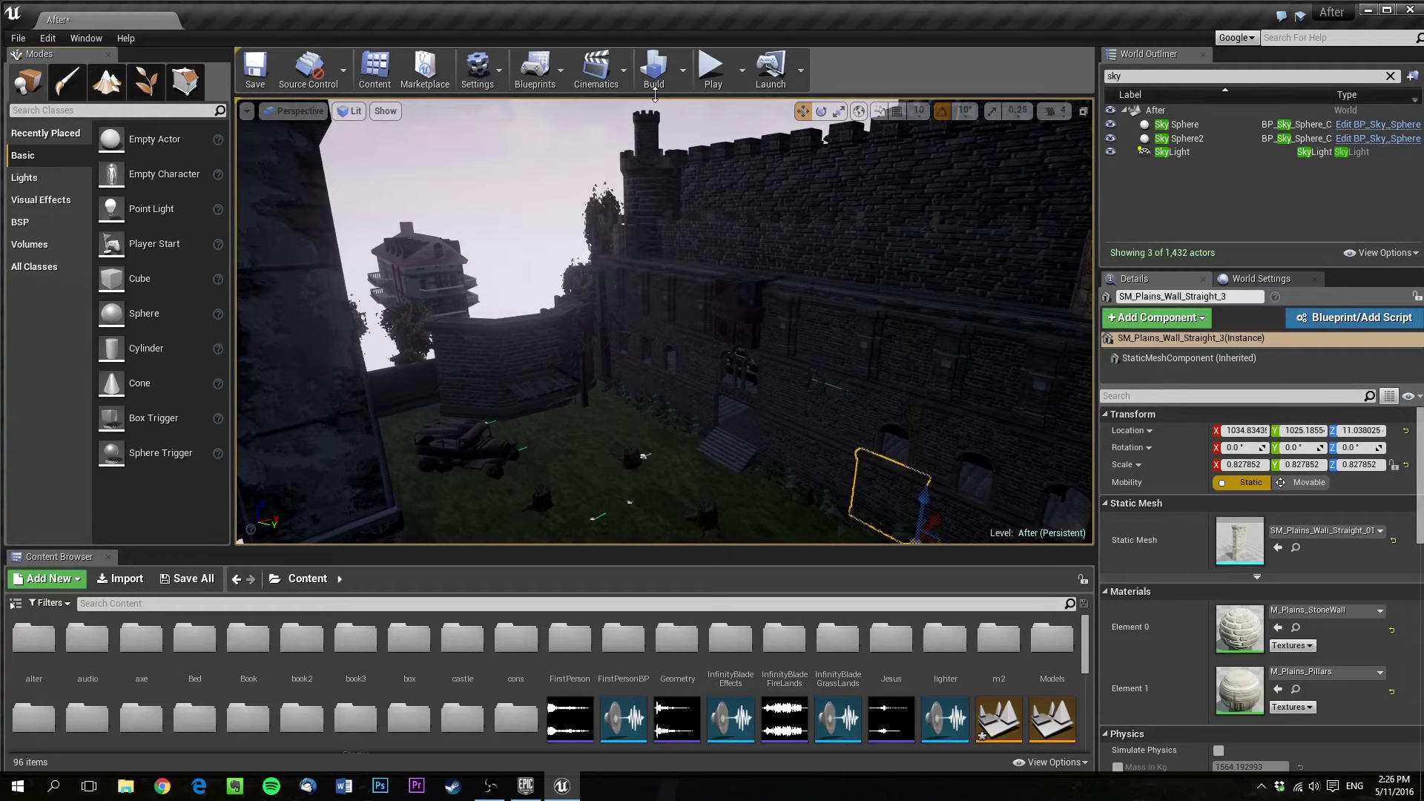
# Examine the level's existing Matinee actors under Cinematics and the options for building lighting, geometry and paths
pyautogui.click(597, 71)
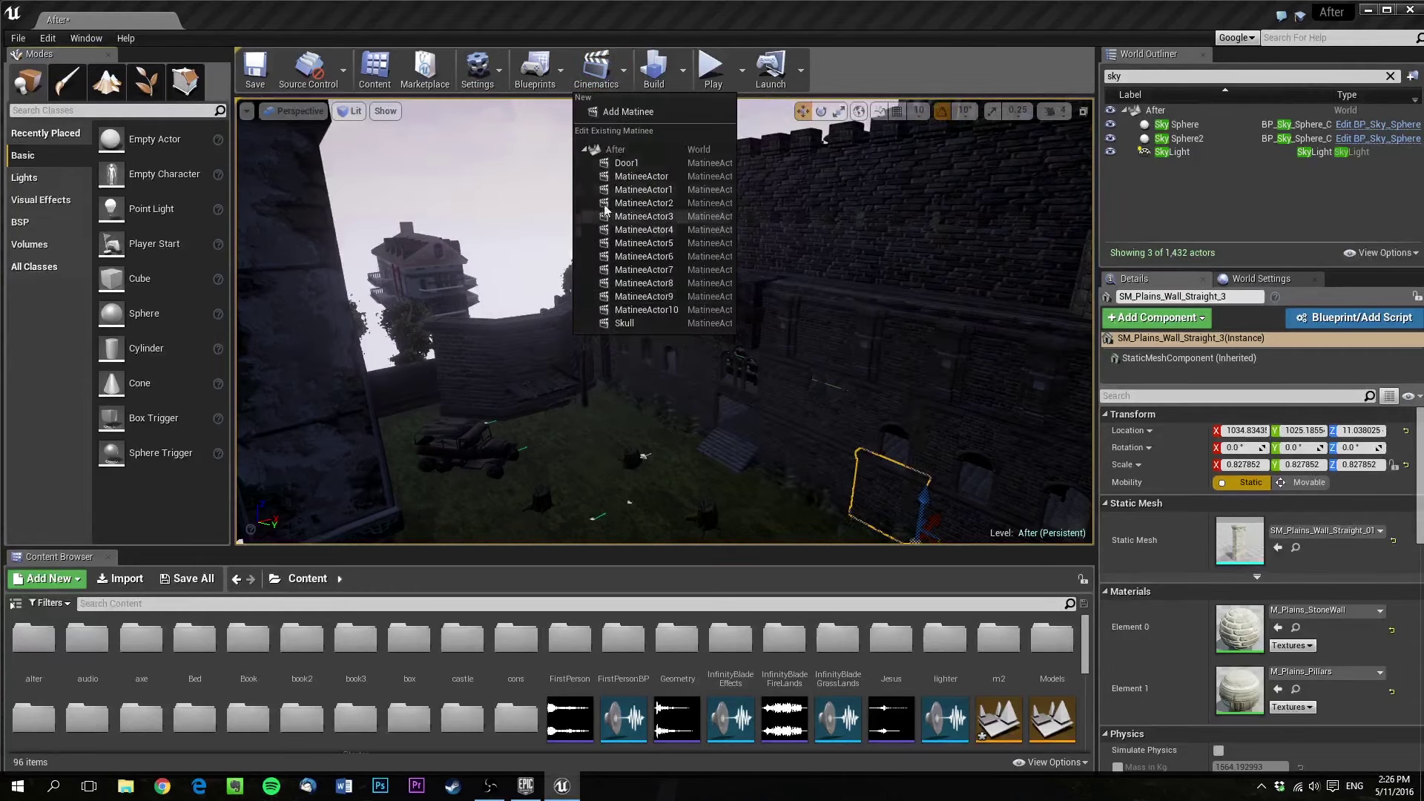
pyautogui.click(605, 80)
pyautogui.moveTo(636, 152); pyautogui.dragTo(635, 189, button='right')
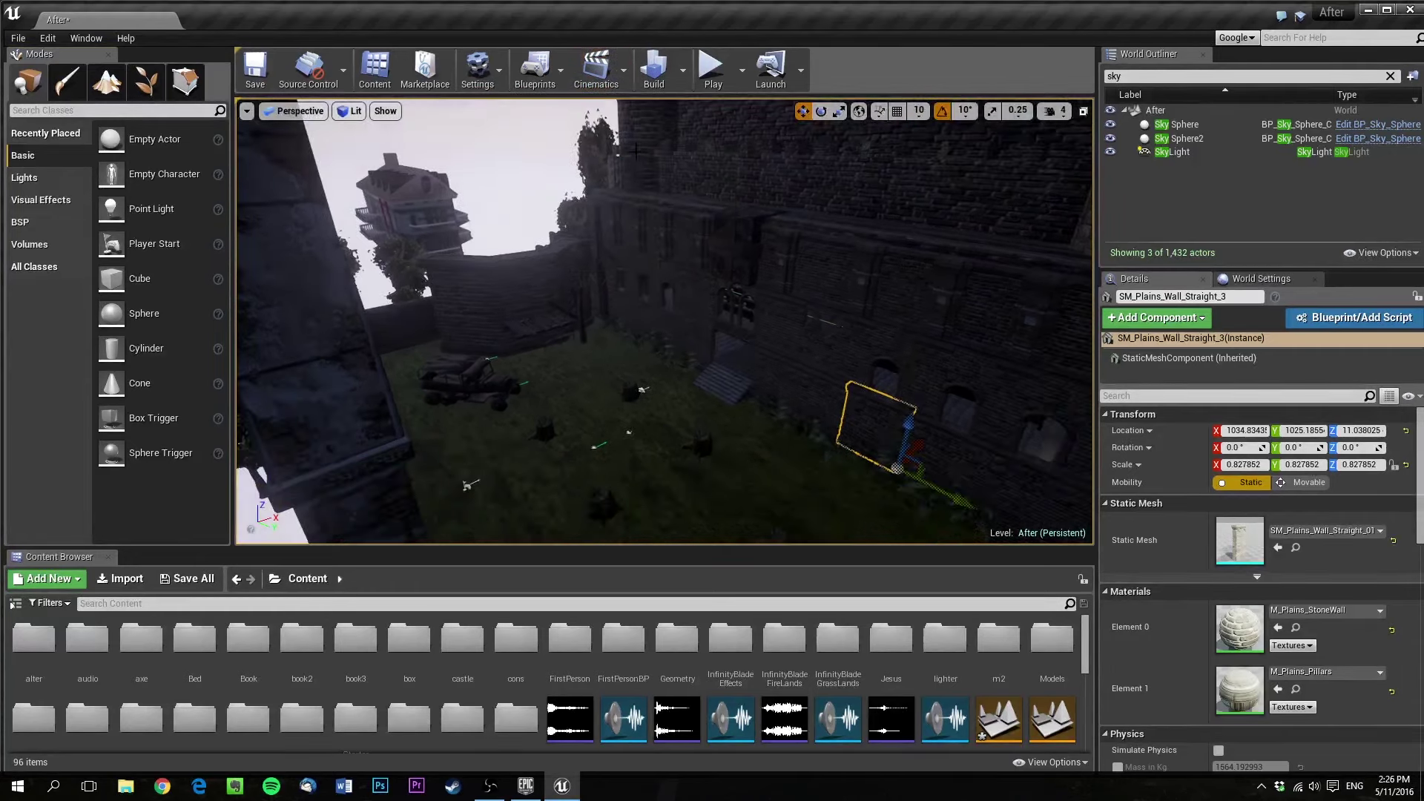
pyautogui.click(597, 70)
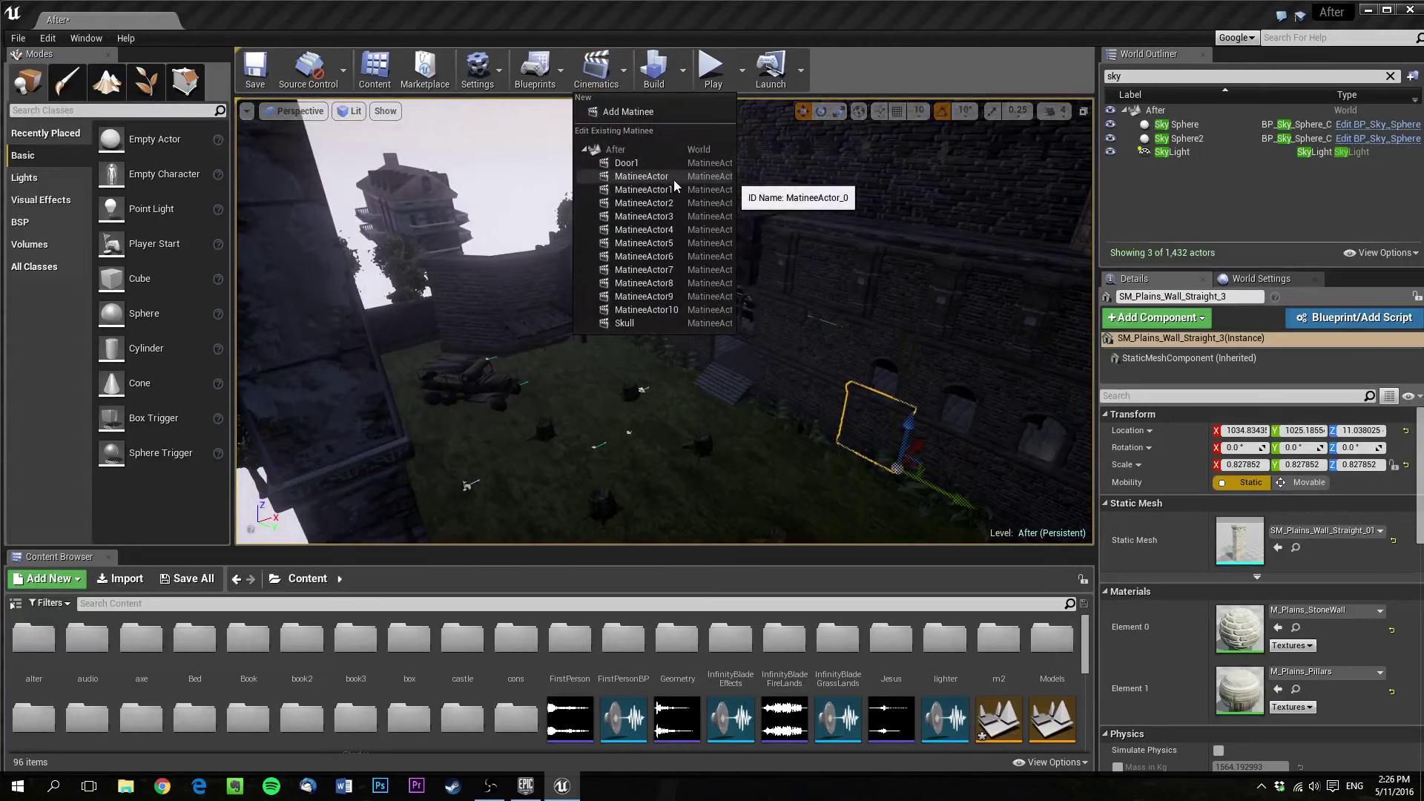
pyautogui.click(605, 70)
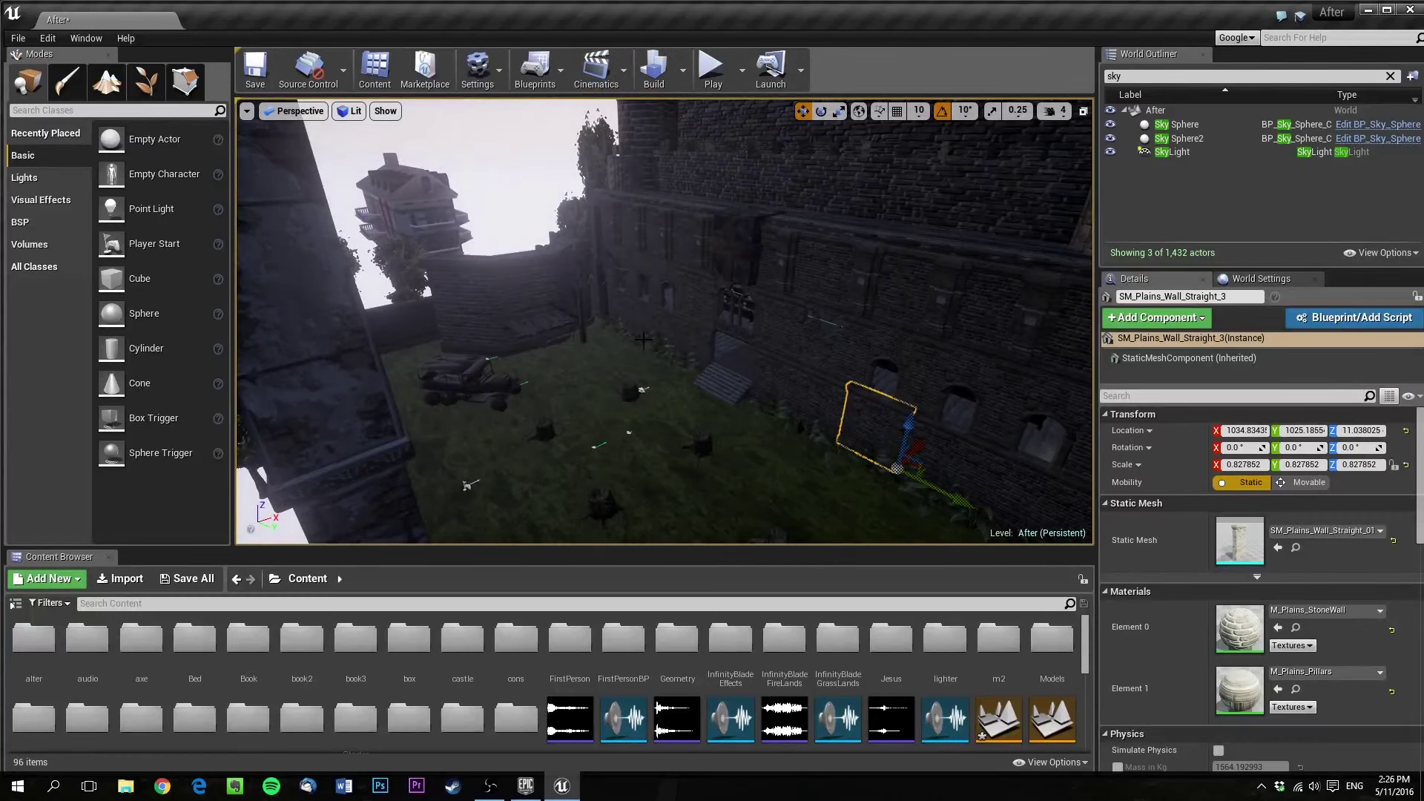
pyautogui.scroll(-3, 643, 340)
pyautogui.click(682, 83)
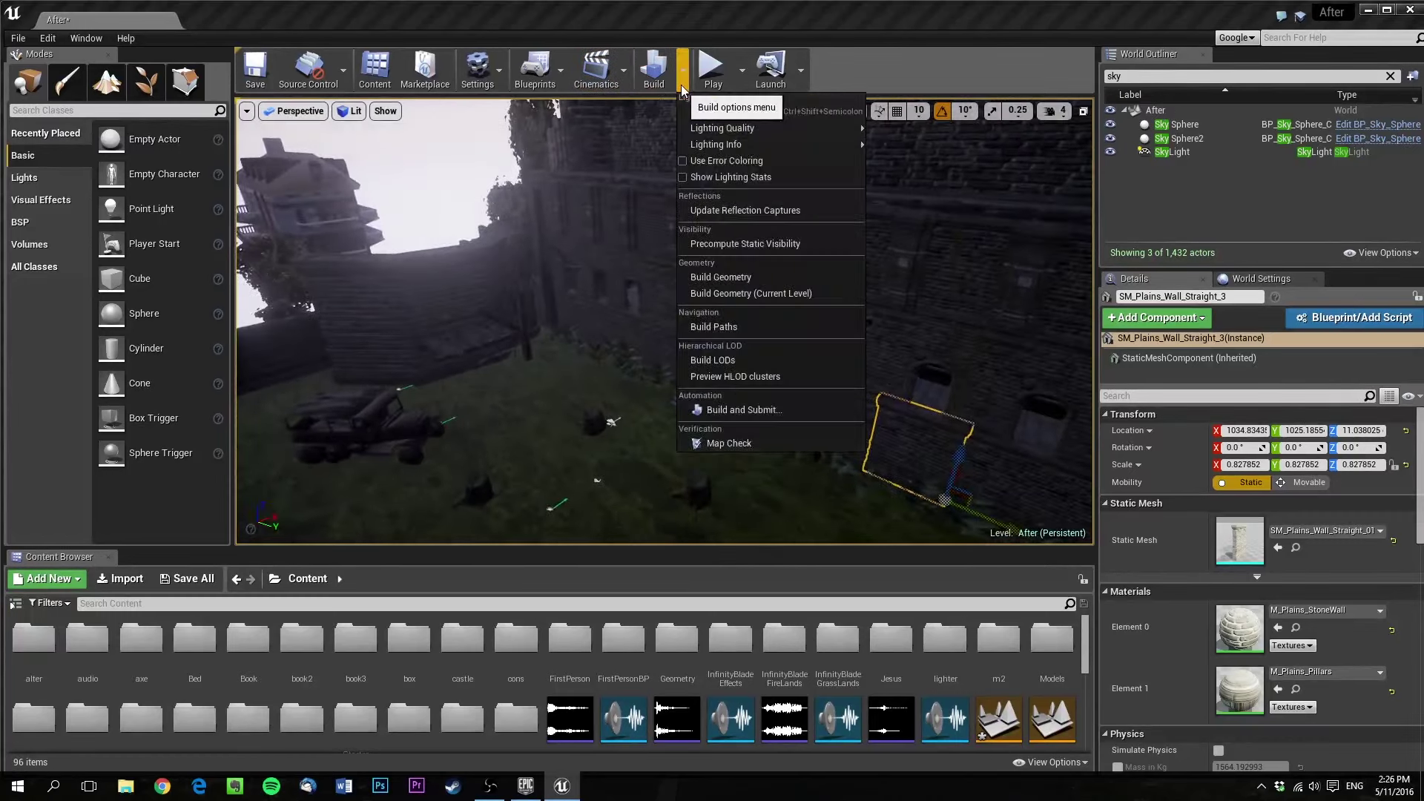
pyautogui.click(685, 74)
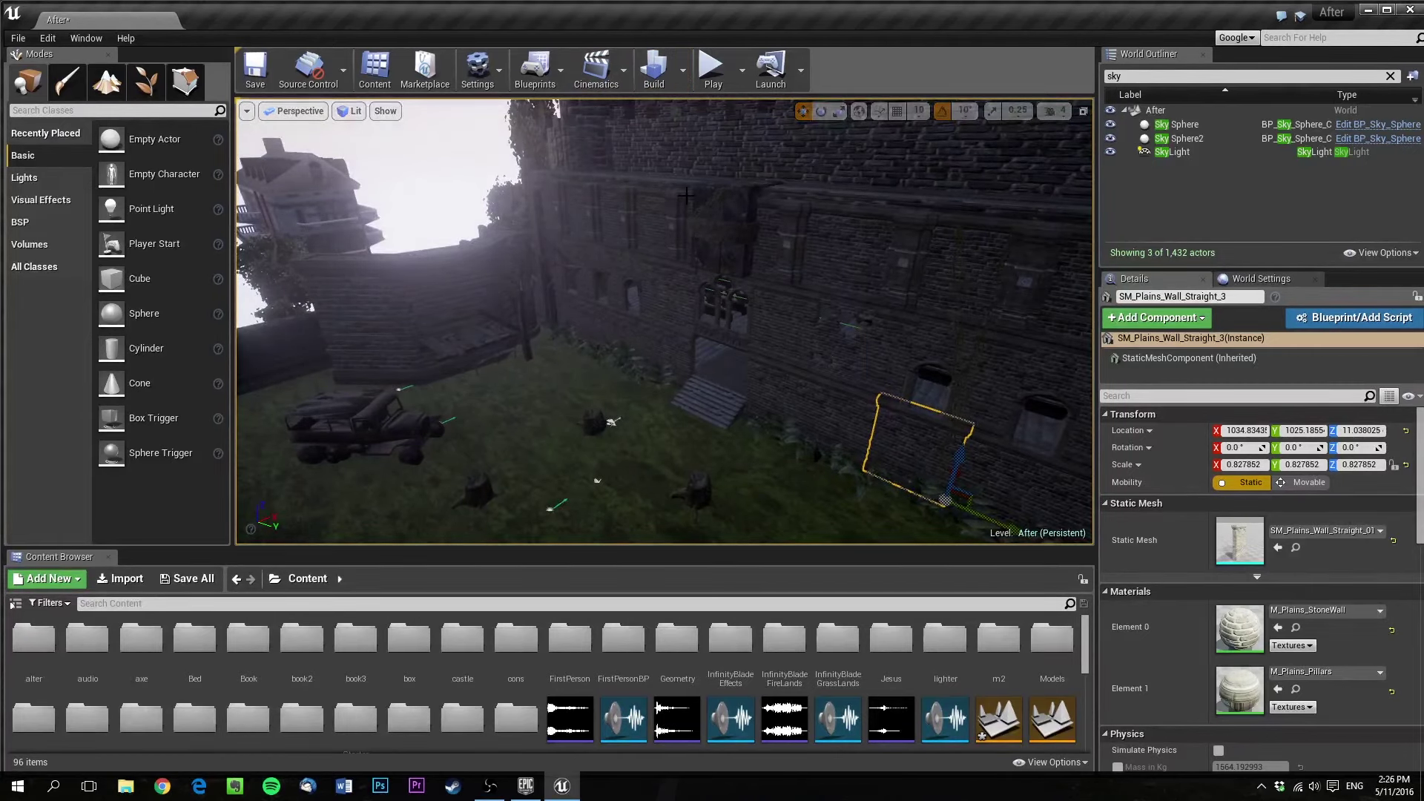
# Fly through the courtyard to inspect the tree stumps, castle entrance and front wall up close
pyautogui.moveTo(642, 287)
pyautogui.mouseDown(button='right')
pyautogui.moveTo(641, 310)
pyautogui.moveTo(593, 310)
pyautogui.moveTo(653, 285)
pyautogui.mouseUp(button='right')
pyautogui.press('w')
pyautogui.press('s')
pyautogui.press('w')
pyautogui.moveTo(645, 145); pyautogui.dragTo(683, 133, button='right')
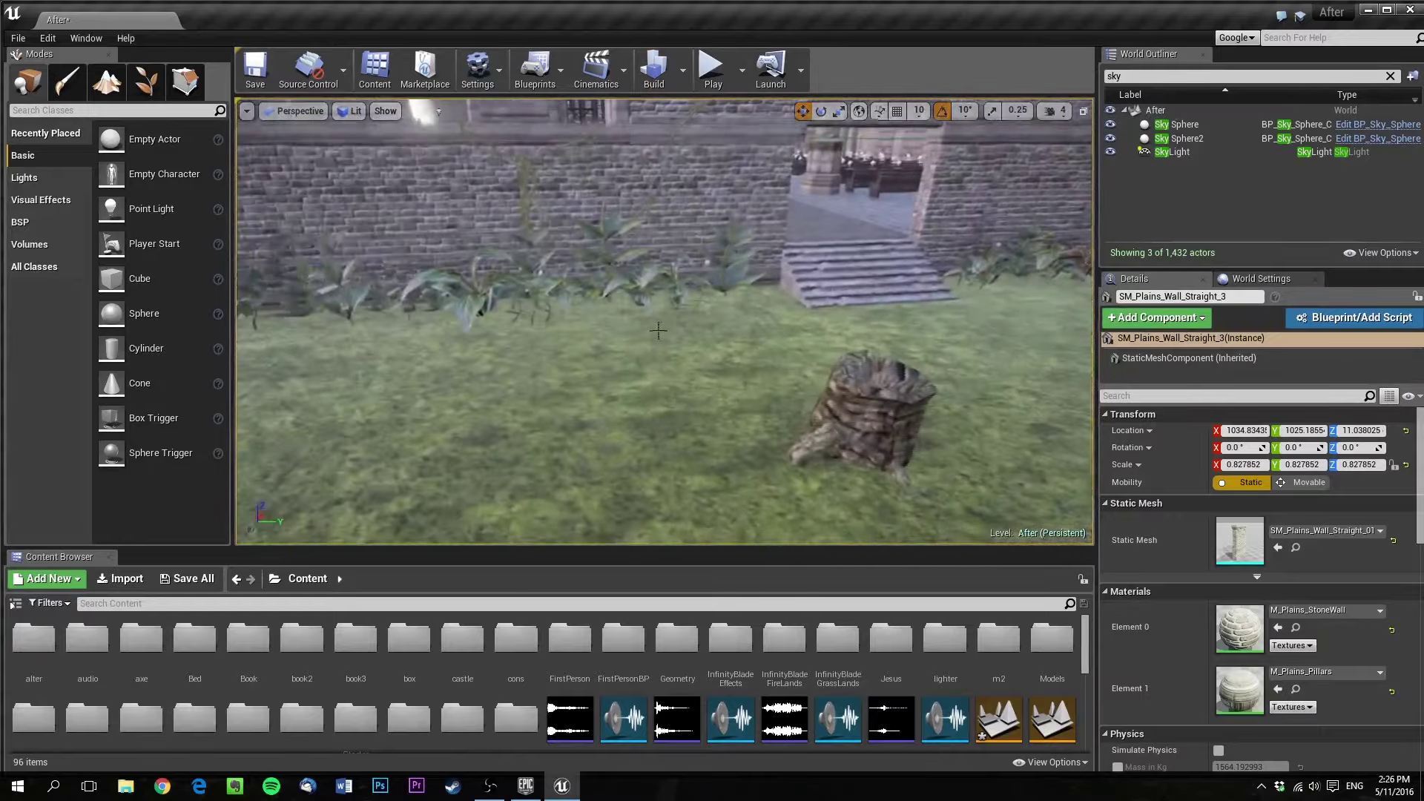
pyautogui.moveTo(668, 333); pyautogui.dragTo(690, 267, button='right')
pyautogui.press('w')
pyautogui.press('s')
pyautogui.moveTo(773, 297); pyautogui.dragTo(772, 309, button='right')
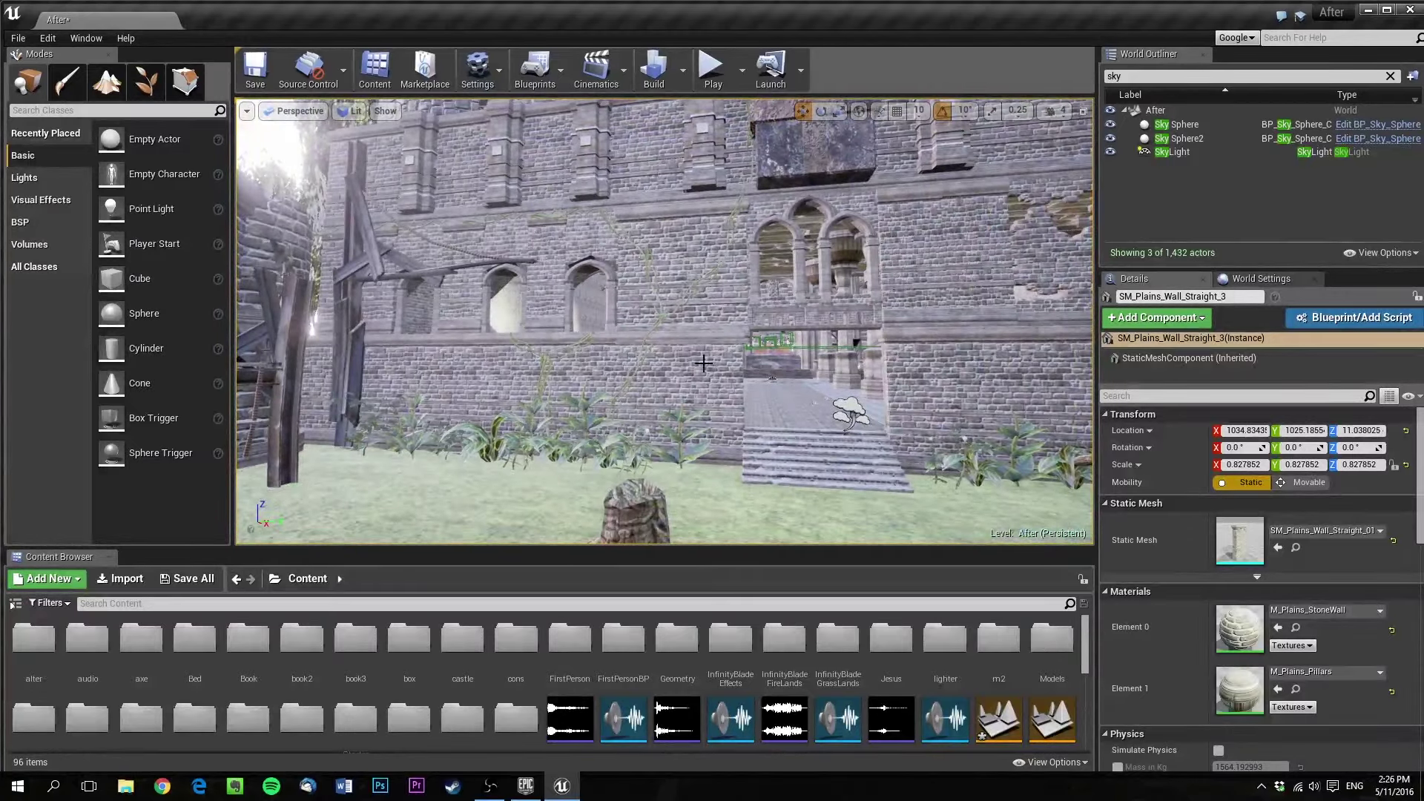
pyautogui.moveTo(642, 276); pyautogui.dragTo(708, 312, button='right')
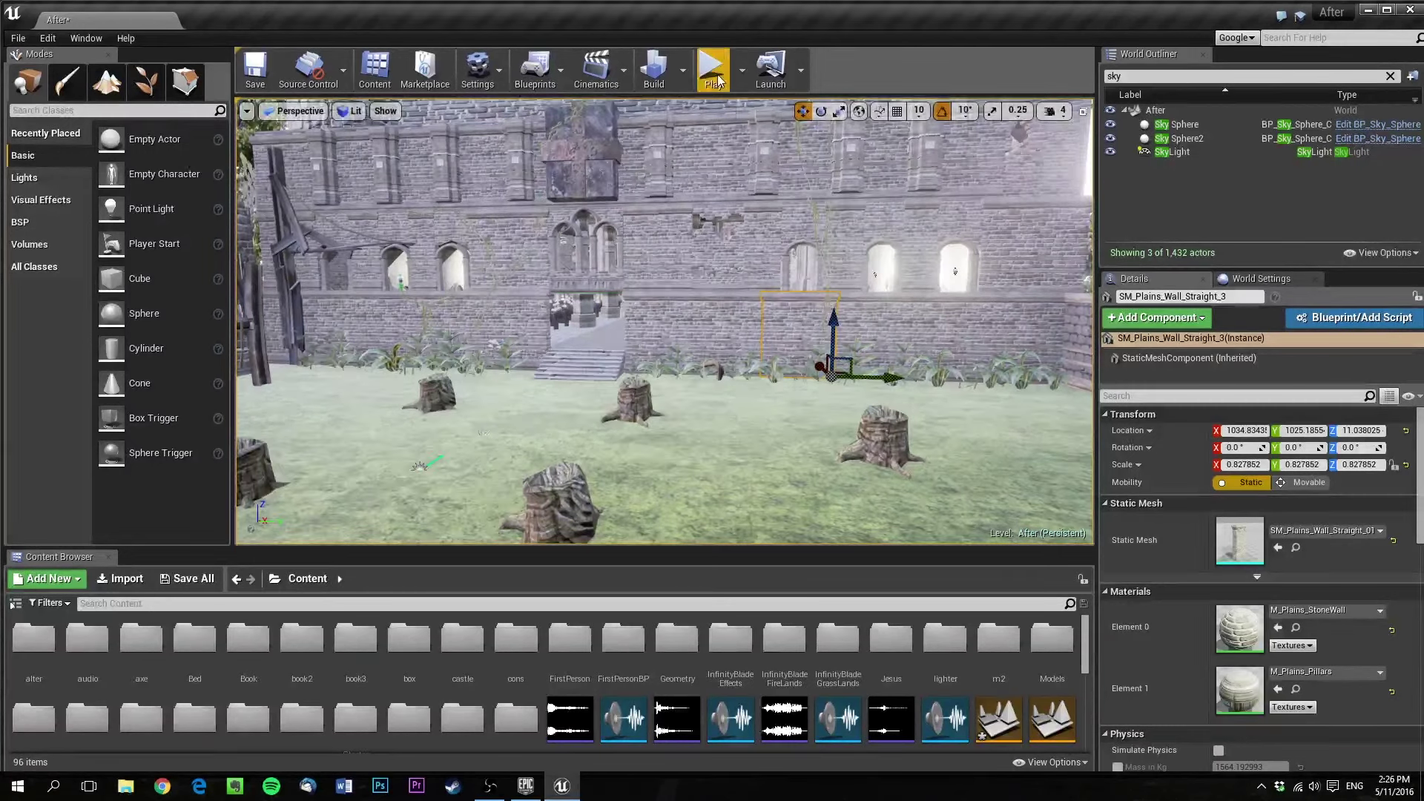
# Set play sessions to spawn the player at the Current Camera Location
pyautogui.click(741, 71)
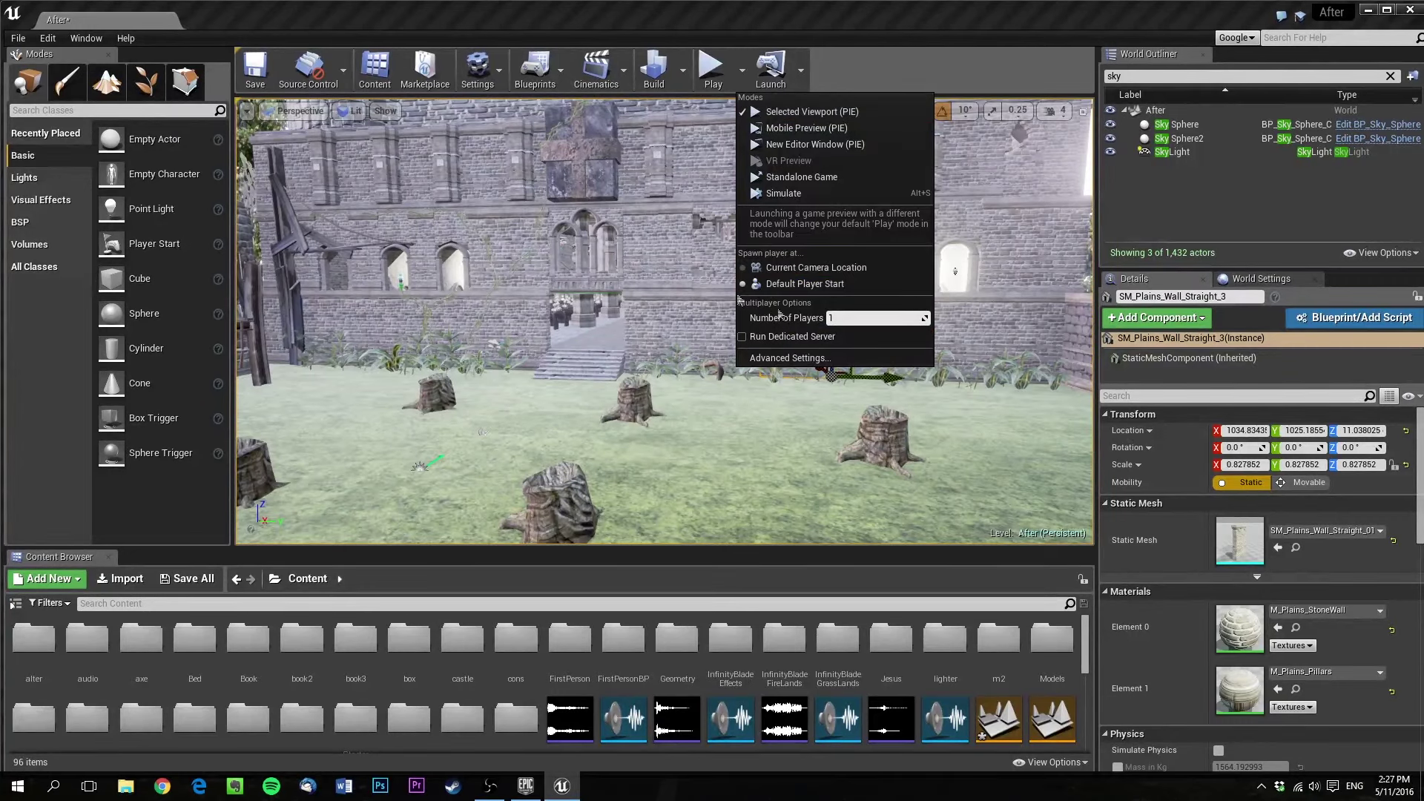
pyautogui.click(770, 272)
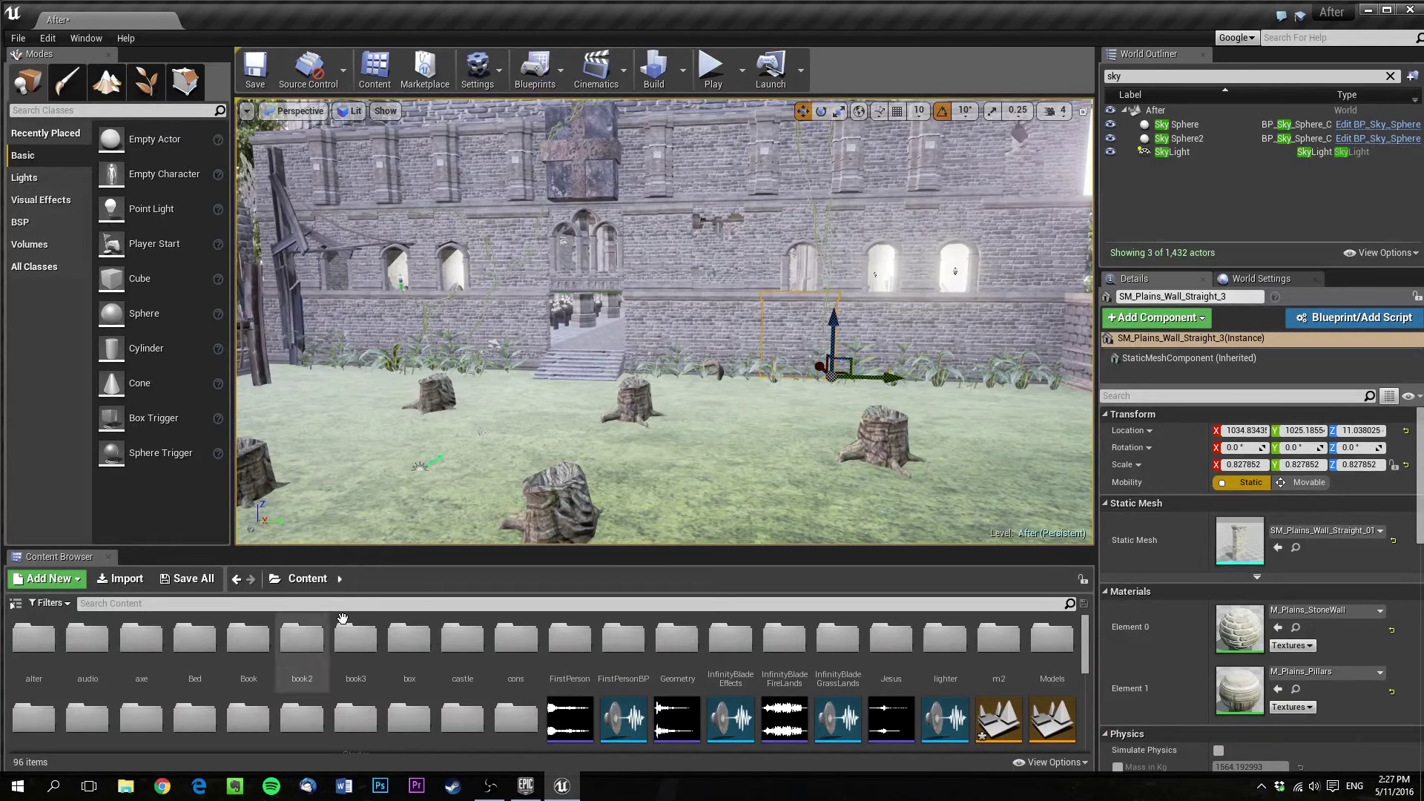
# Enlarge the Content Browser and look inside the book2 and FirstPerson folders, returning to the Content root
pyautogui.moveTo(469, 551); pyautogui.dragTo(469, 509)
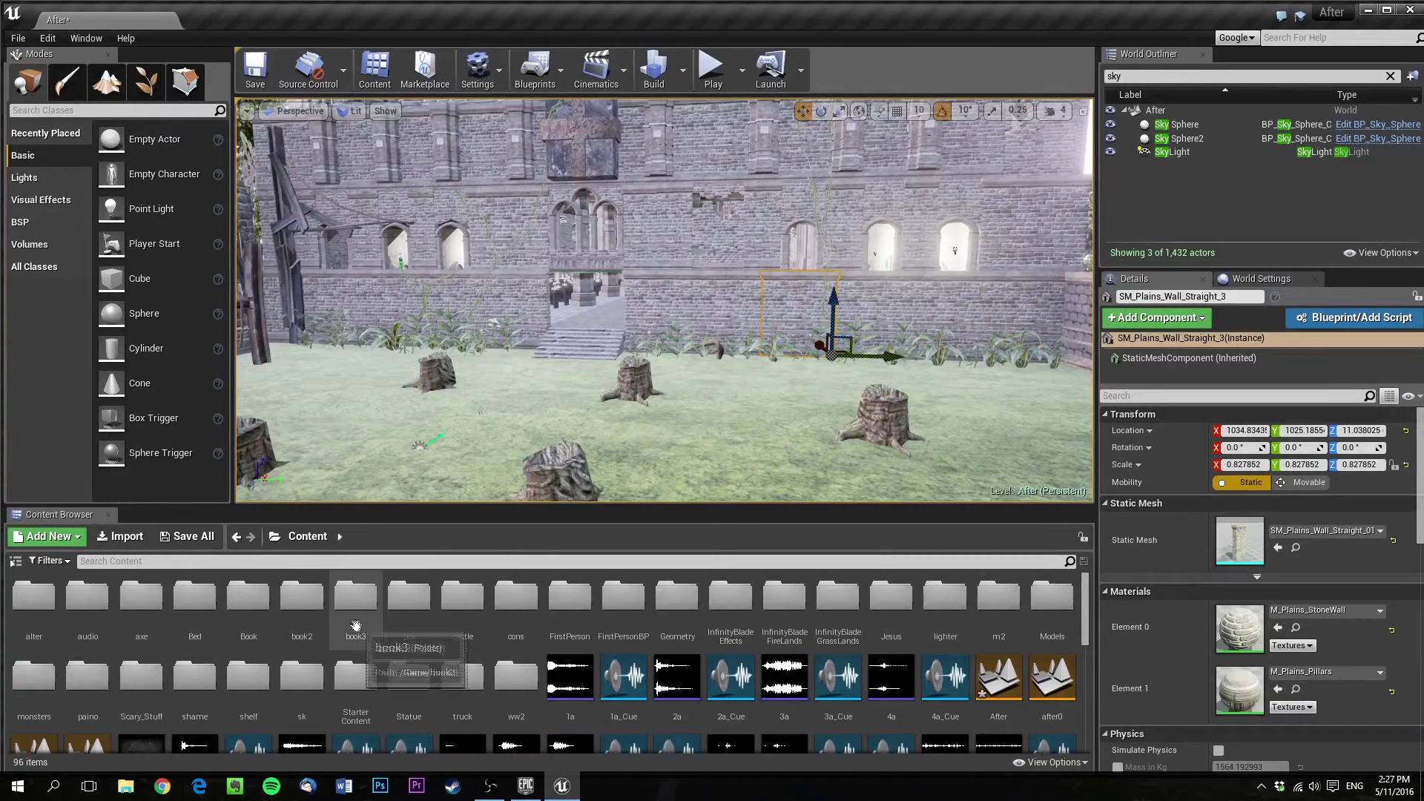
pyautogui.doubleClick(302, 599)
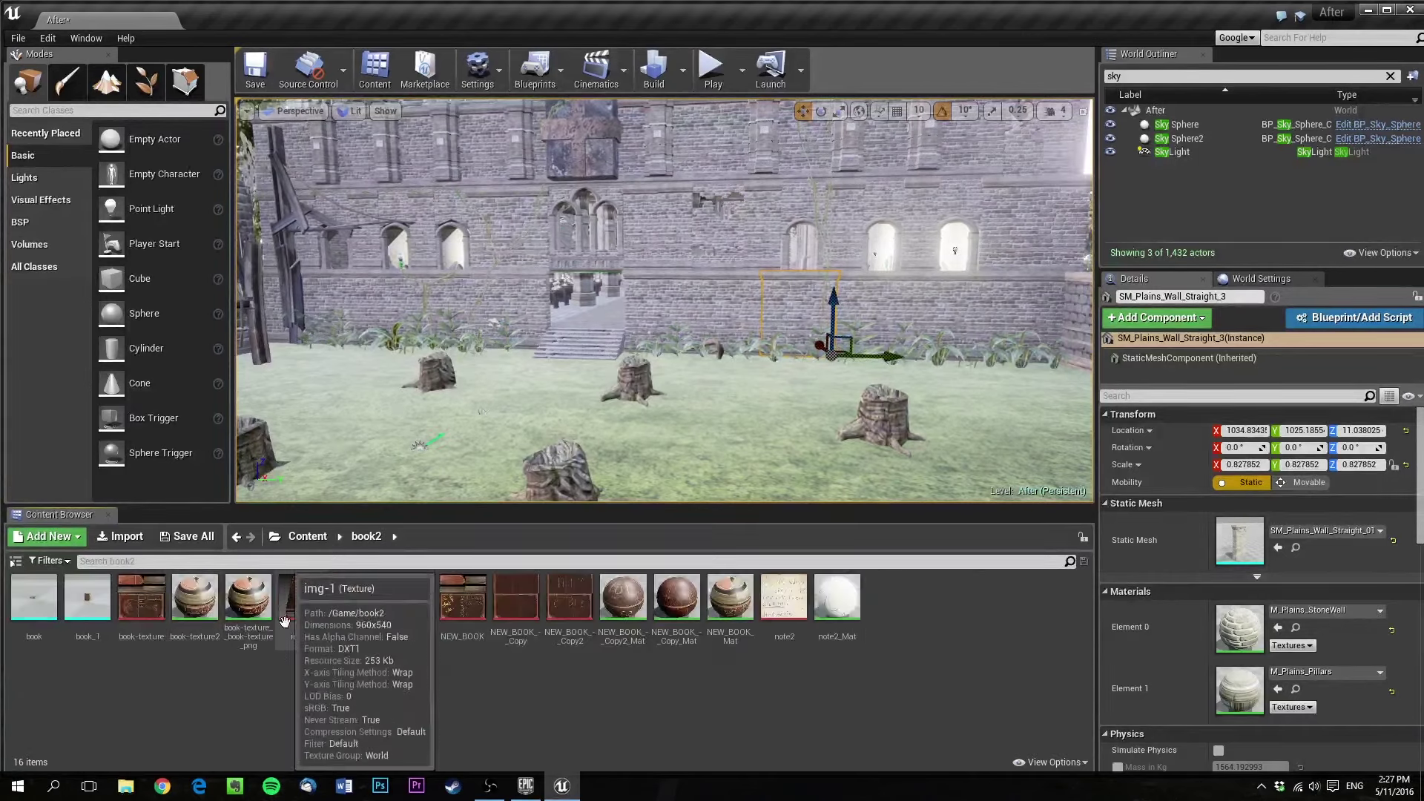
pyautogui.hotkey('alt', 'Left')
pyautogui.doubleClick(572, 612)
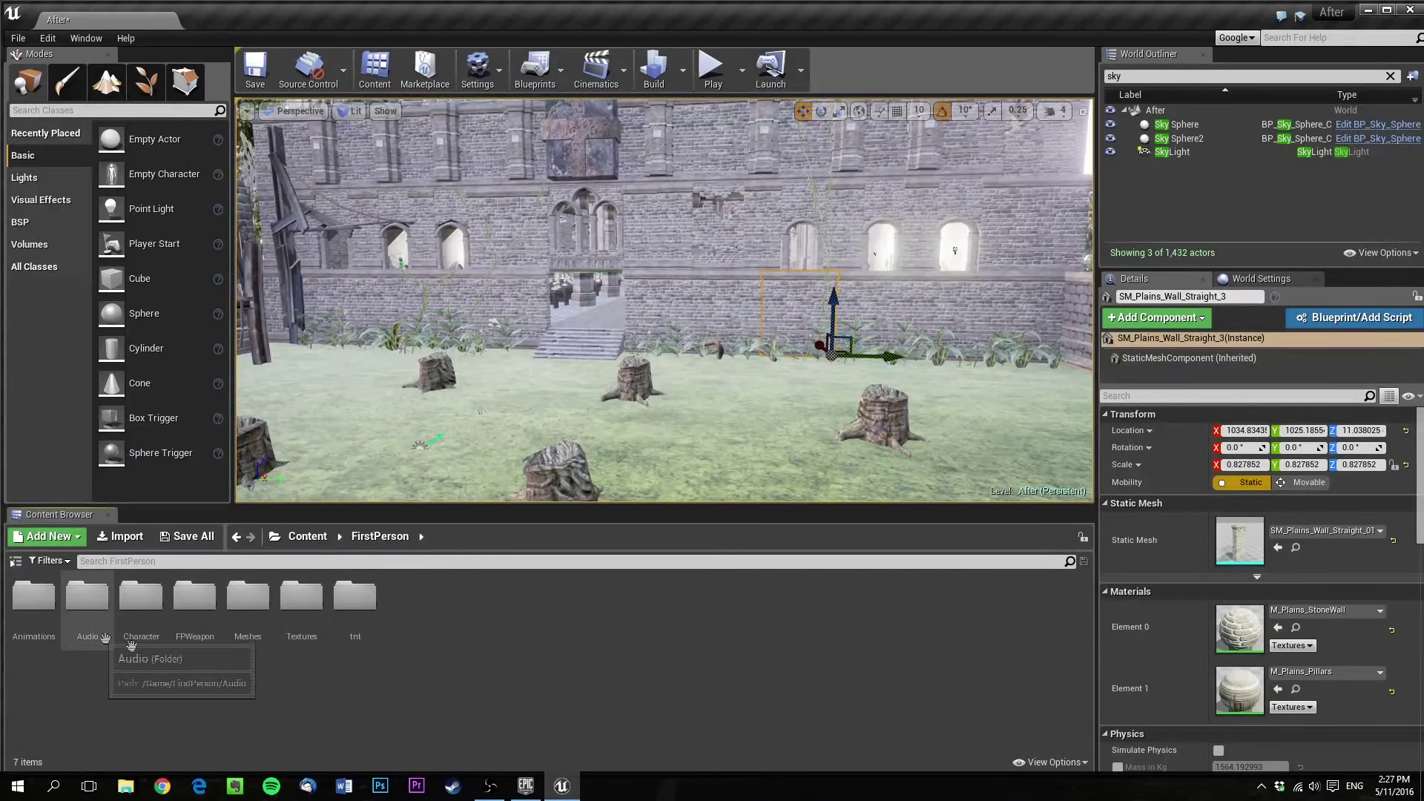
pyautogui.hotkey('alt', 'Left')
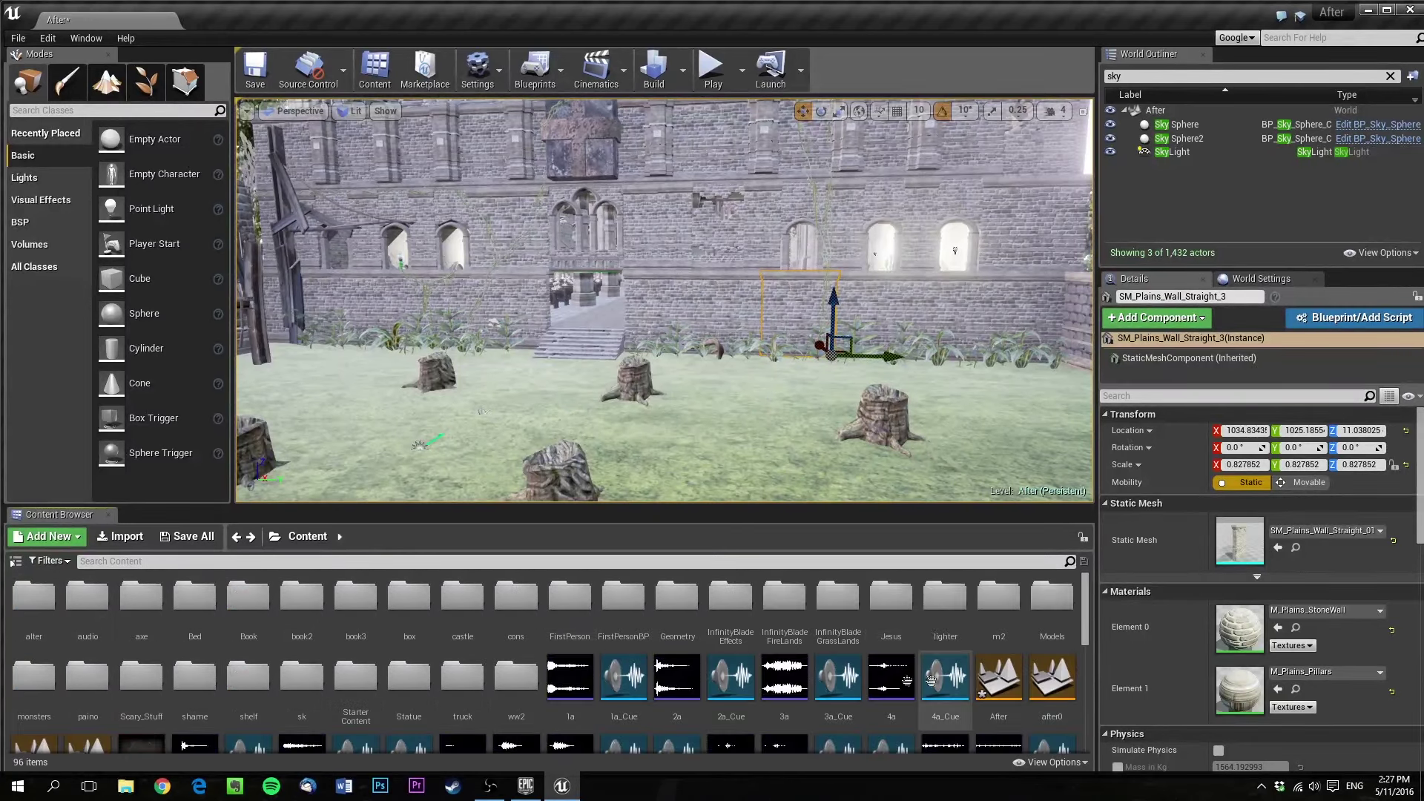
# Browse the level, sound and animation assets in the Content root and check which asset types can be added
pyautogui.moveTo(642, 706); pyautogui.dragTo(642, 684, button='right')
pyautogui.scroll(-1, 890, 653)
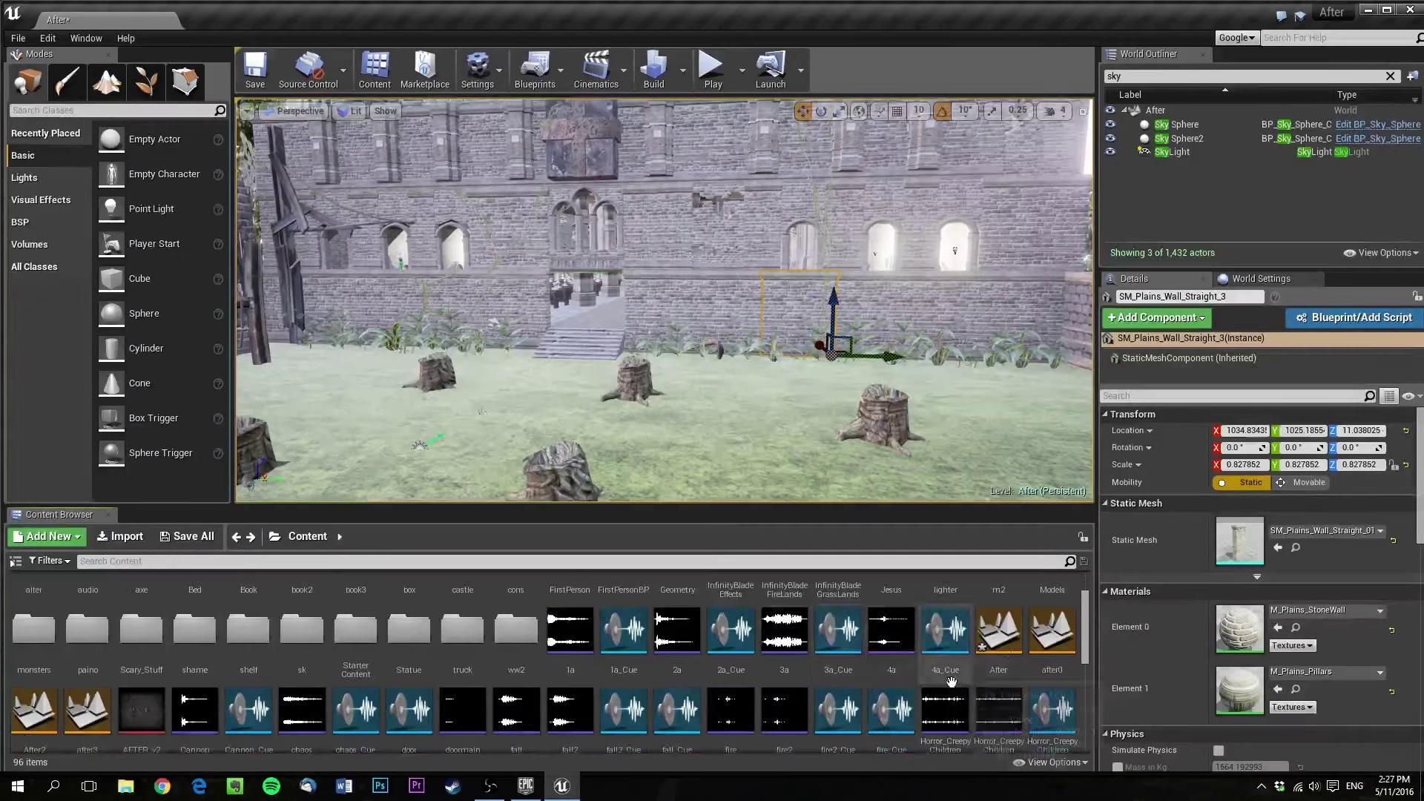
pyautogui.click(998, 630)
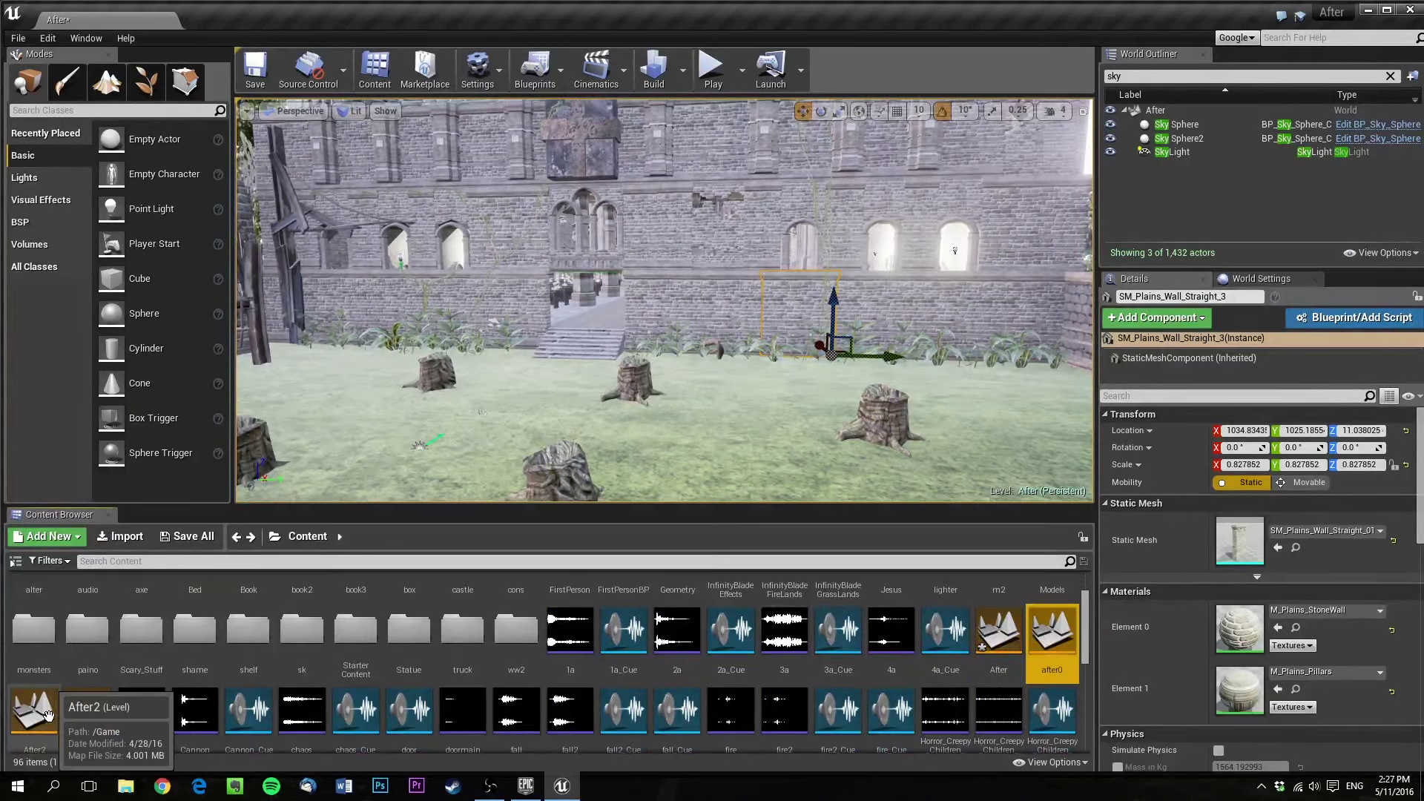
pyautogui.click(87, 711)
pyautogui.scroll(-1, 217, 702)
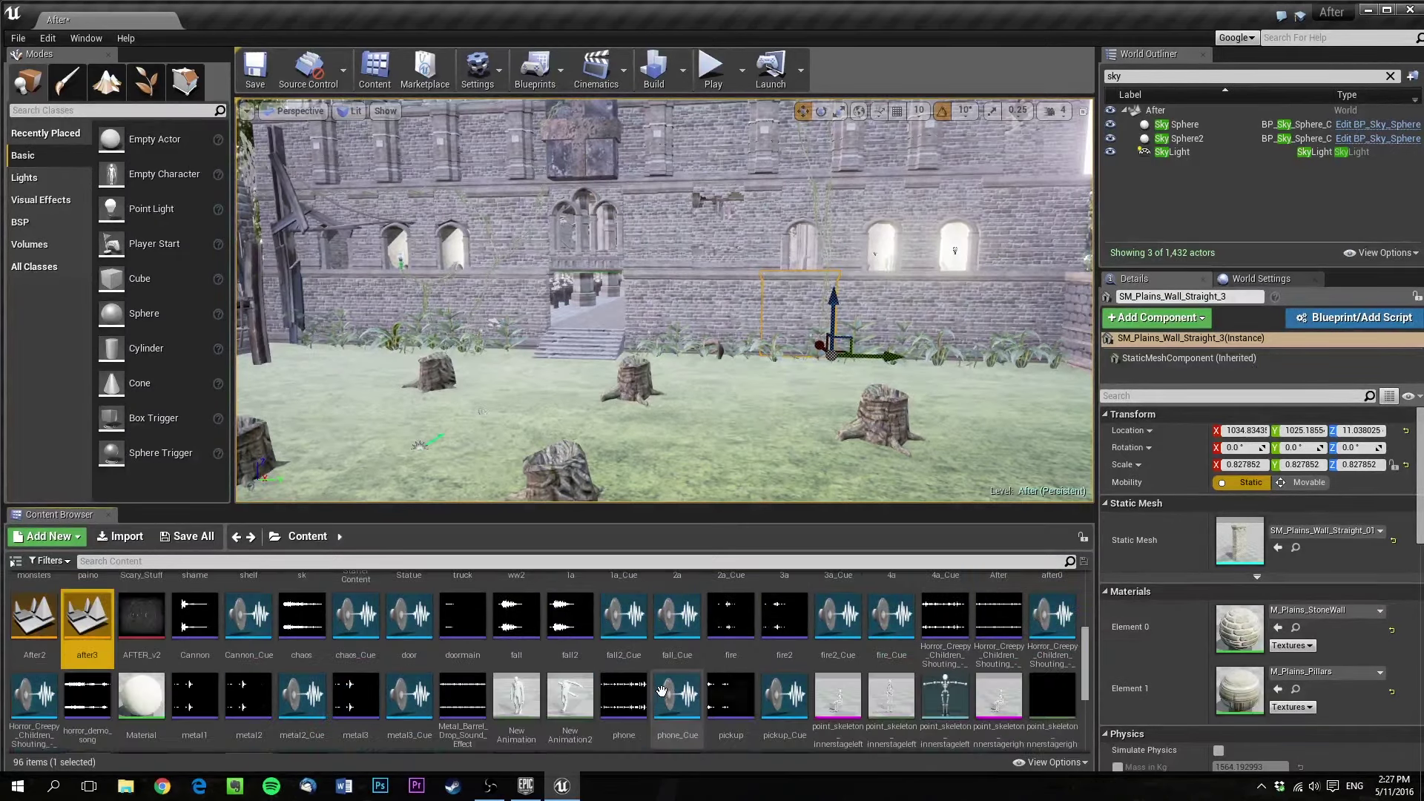
pyautogui.scroll(-1, 662, 697)
pyautogui.click(572, 635)
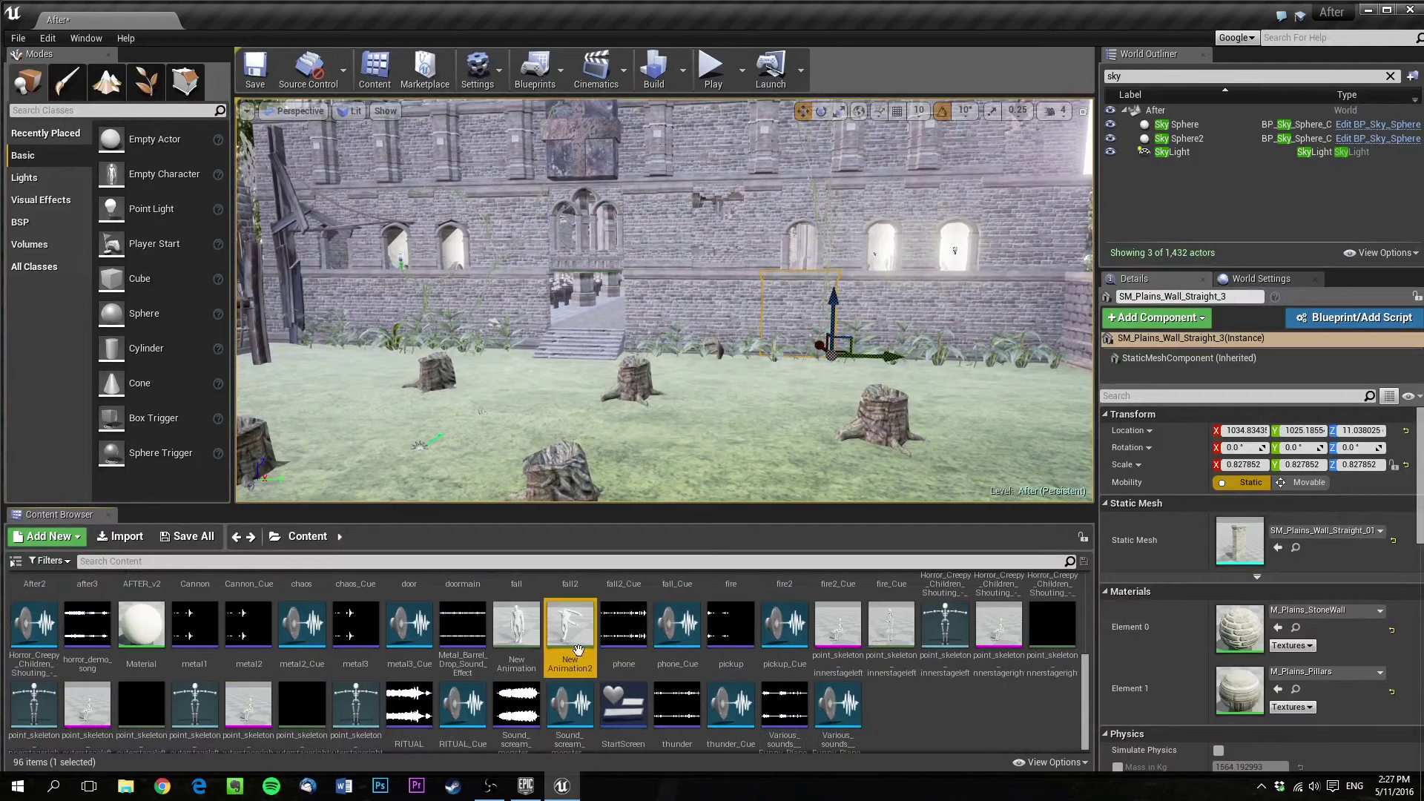
pyautogui.scroll(3, 965, 691)
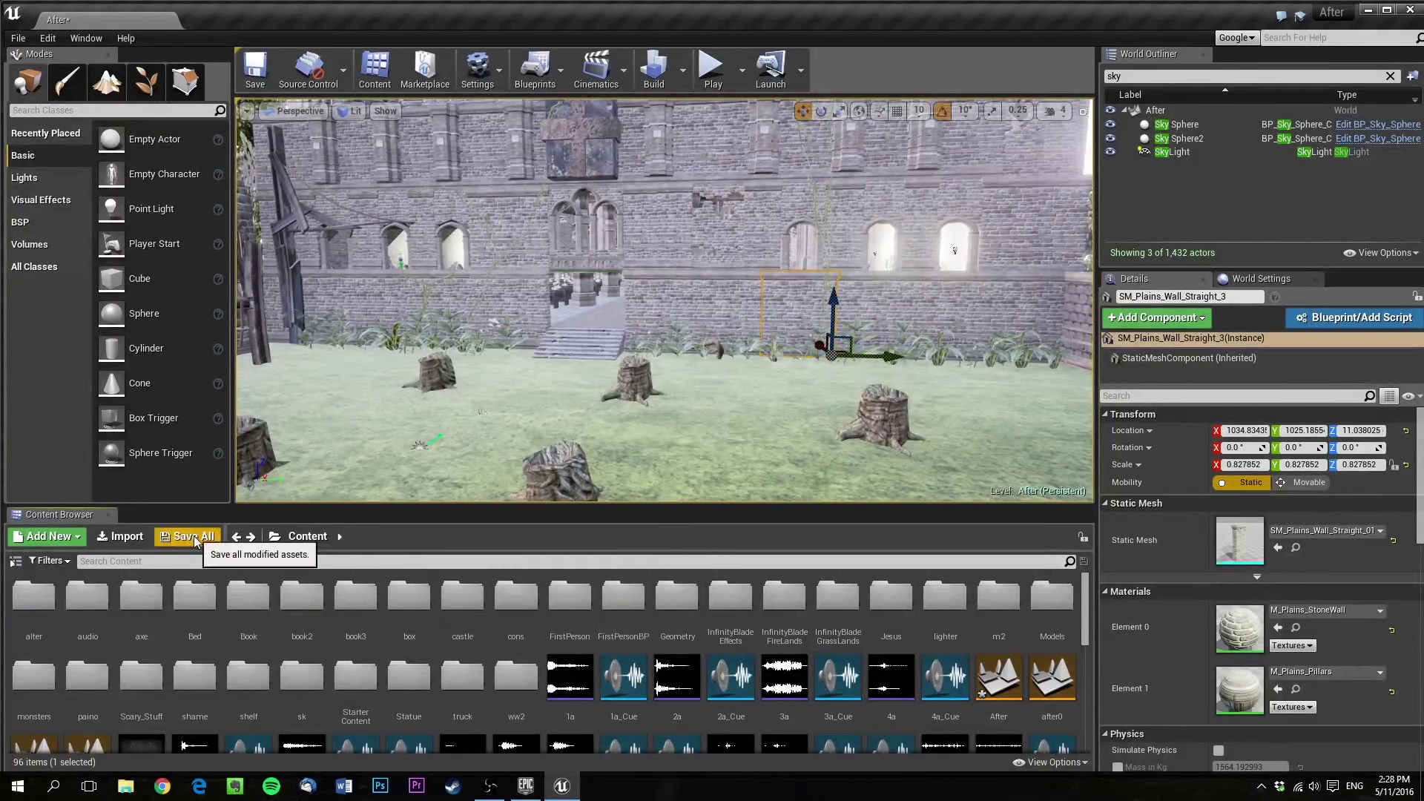
pyautogui.click(71, 537)
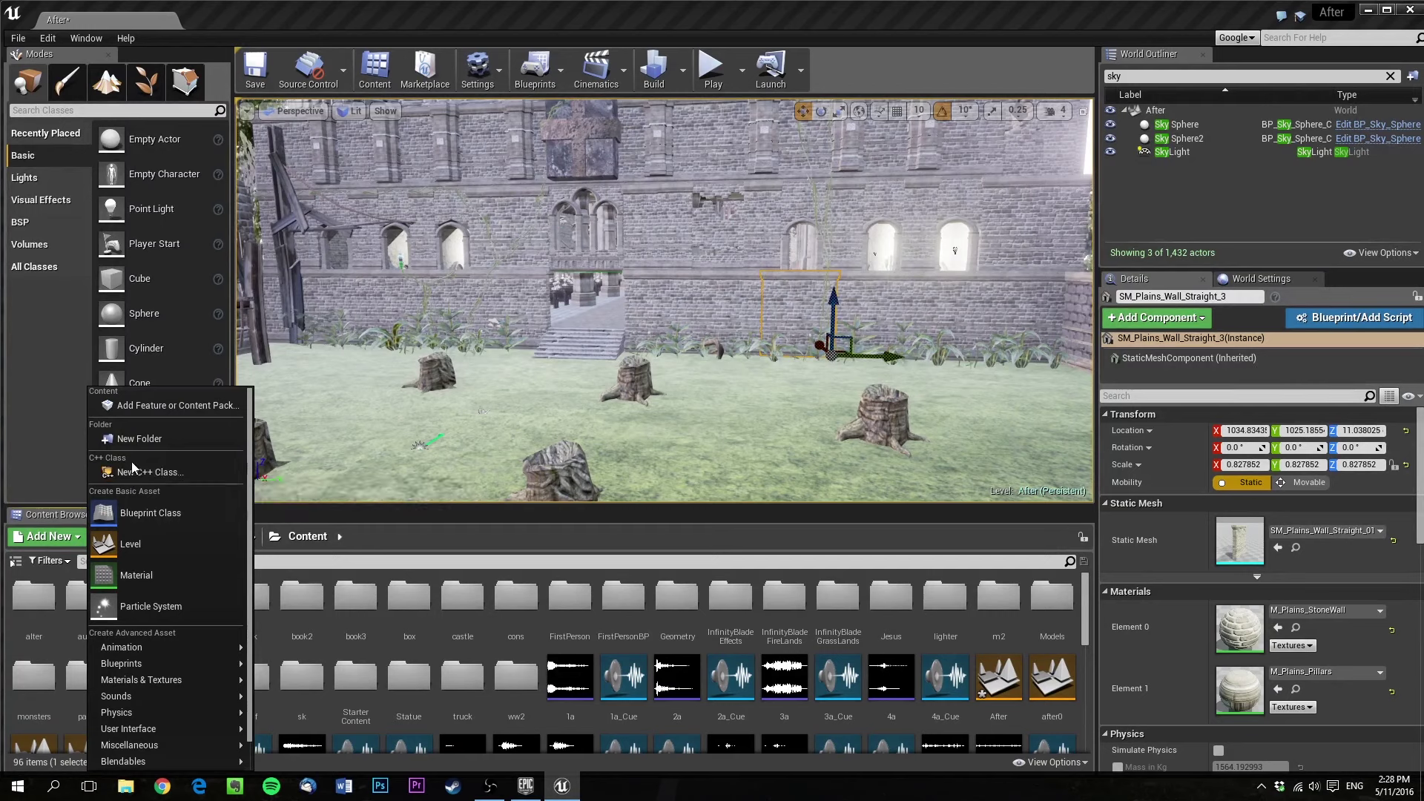
pyautogui.click(75, 543)
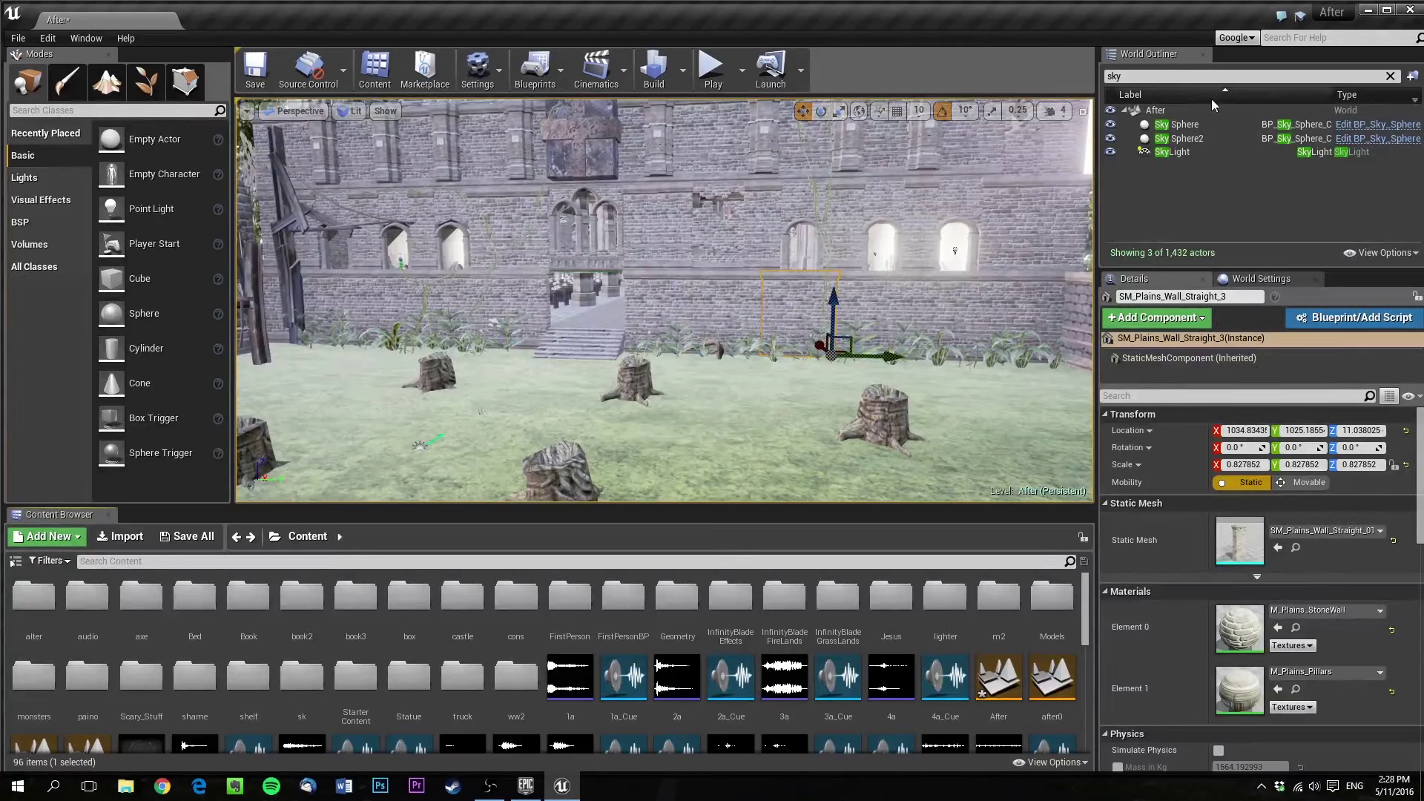
# Clear the World Outliner's actor filter and inspect the pickaxe_0 and P_Fire actors in the full list
pyautogui.click(1390, 76)
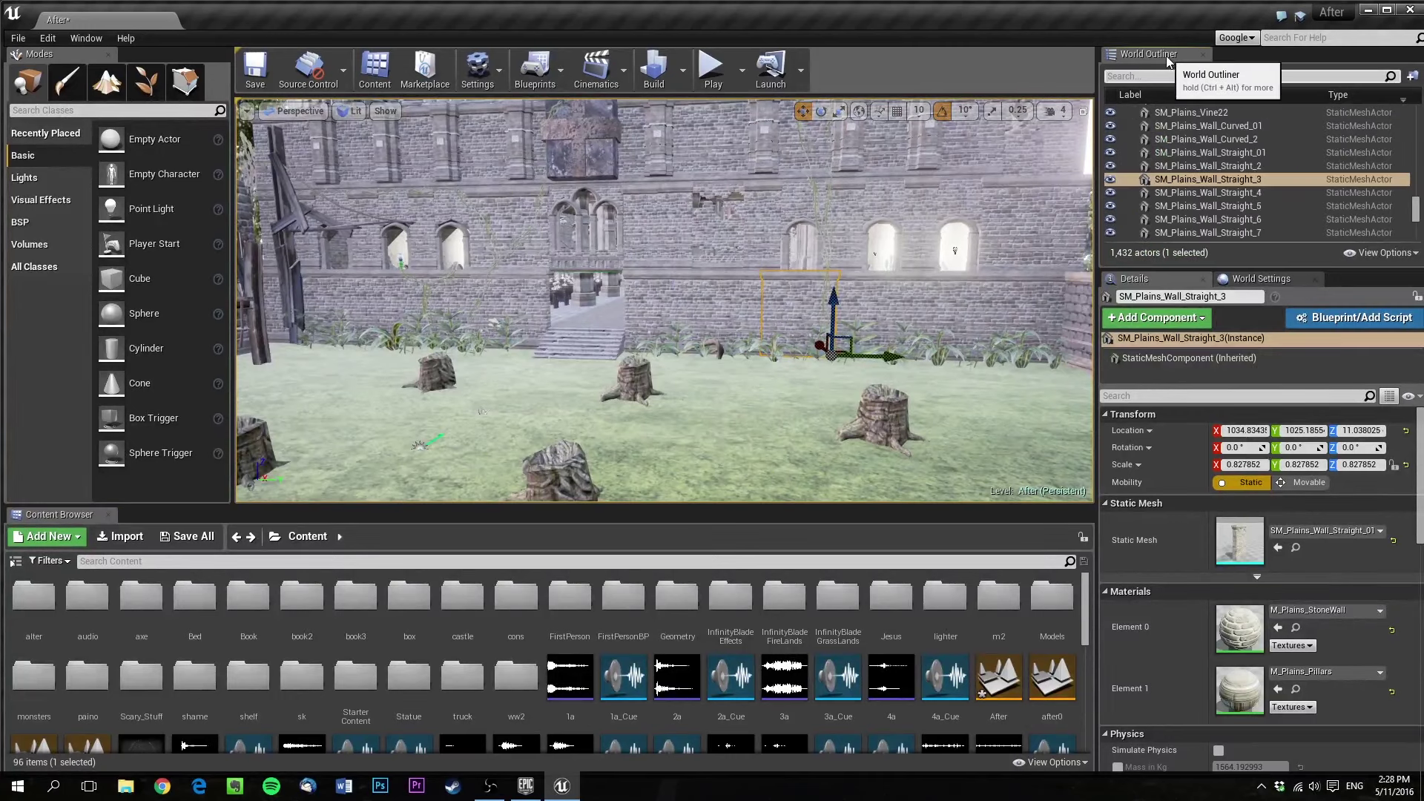
pyautogui.click(1188, 78)
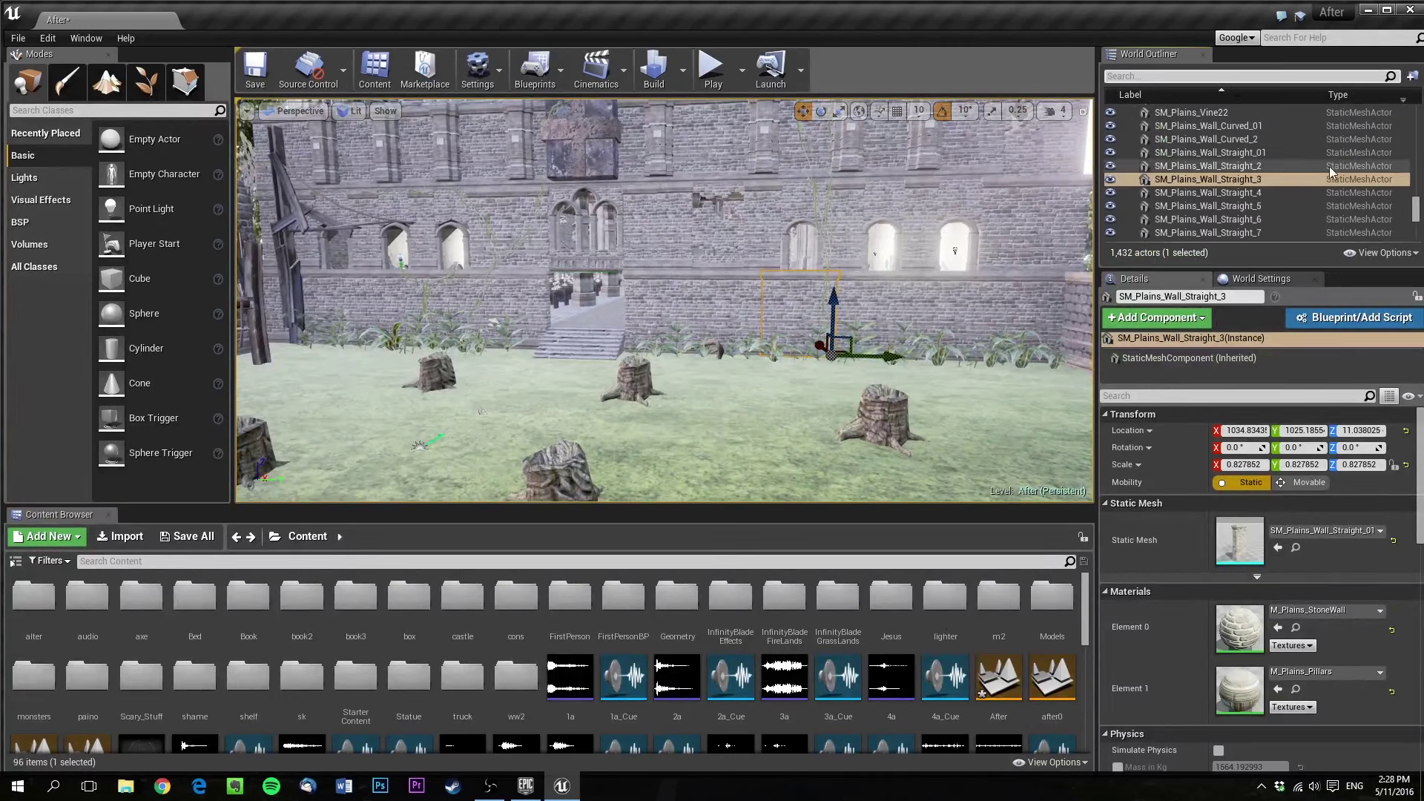
pyautogui.moveTo(1416, 215); pyautogui.dragTo(1420, 144)
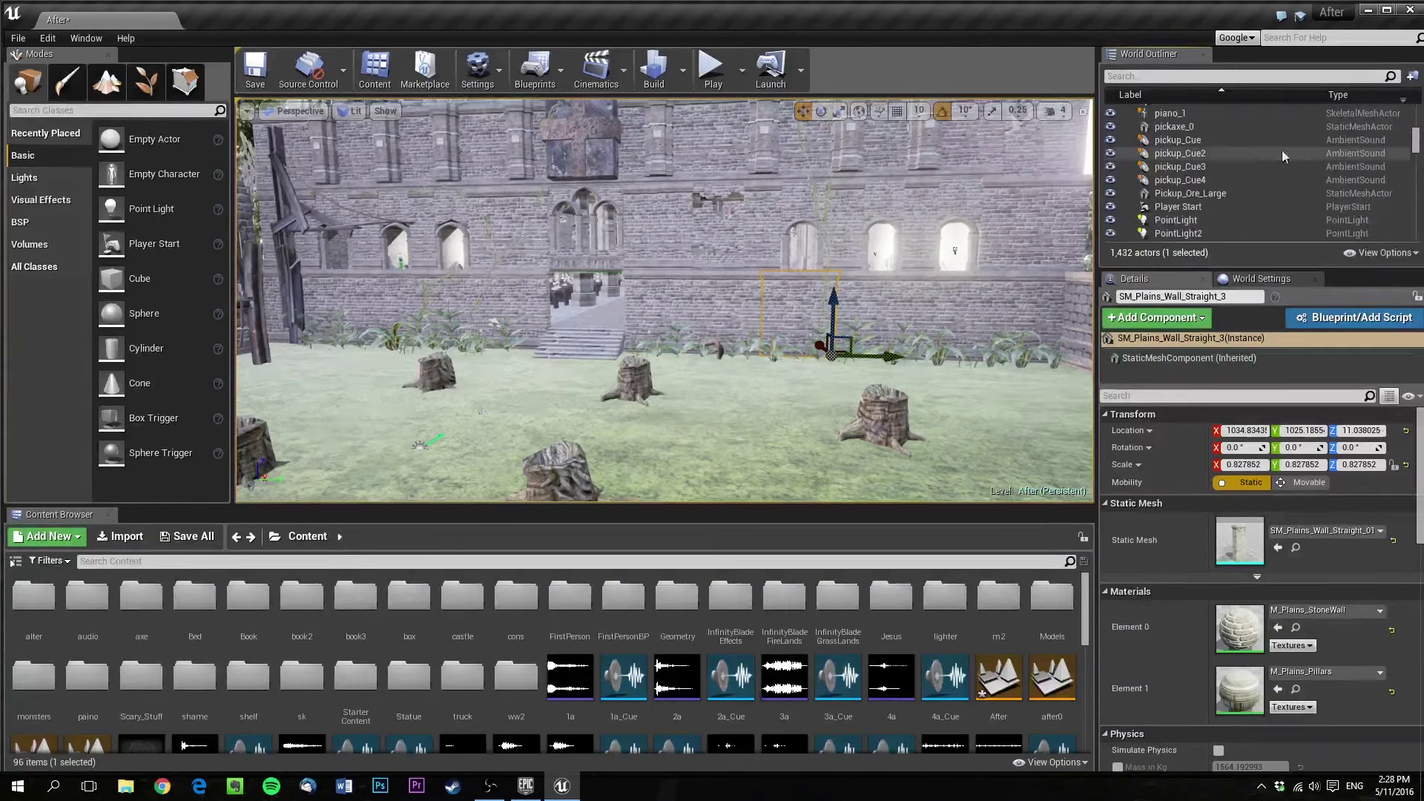
pyautogui.moveTo(794, 282); pyautogui.dragTo(816, 314, button='right')
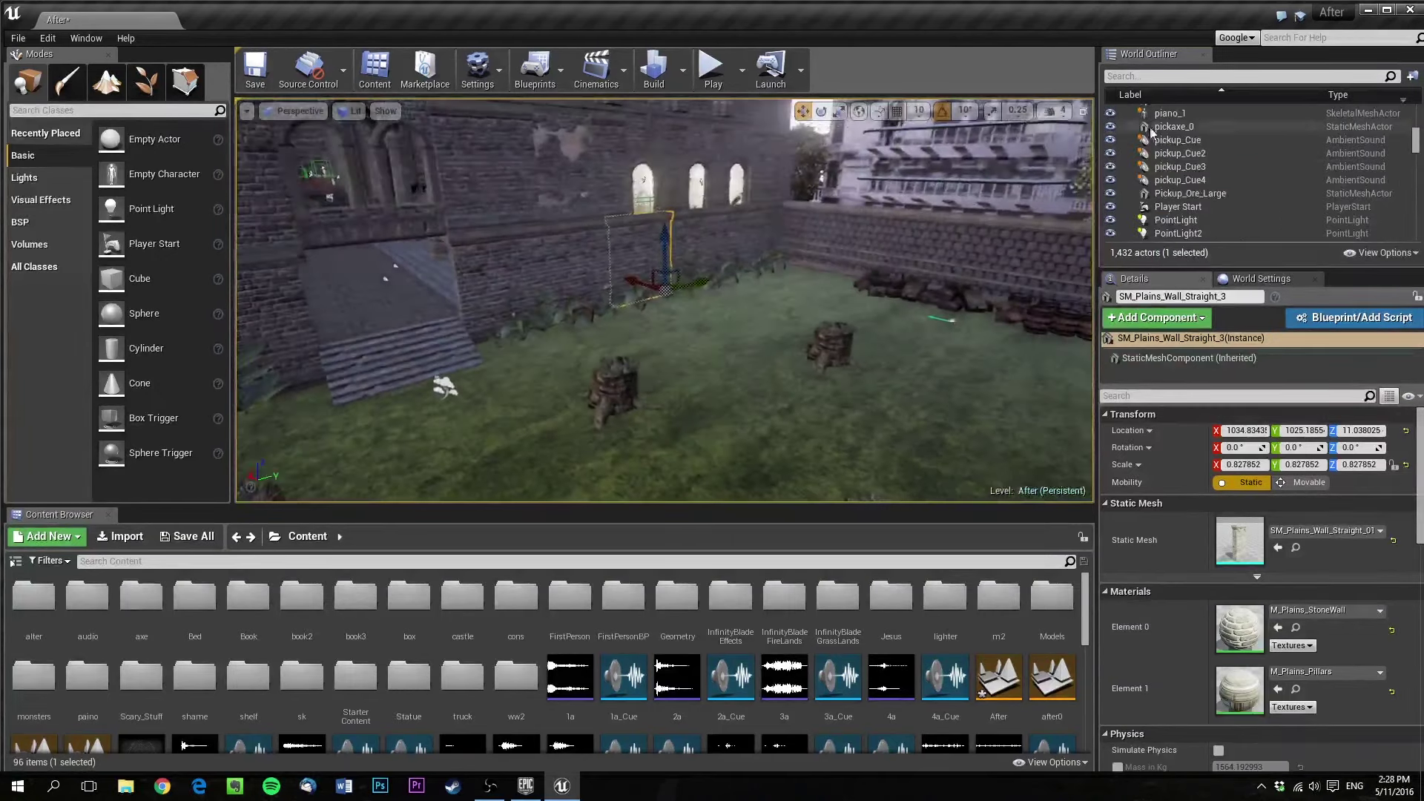
pyautogui.click(1189, 127)
pyautogui.scroll(3, 1217, 157)
pyautogui.scroll(2, 1214, 156)
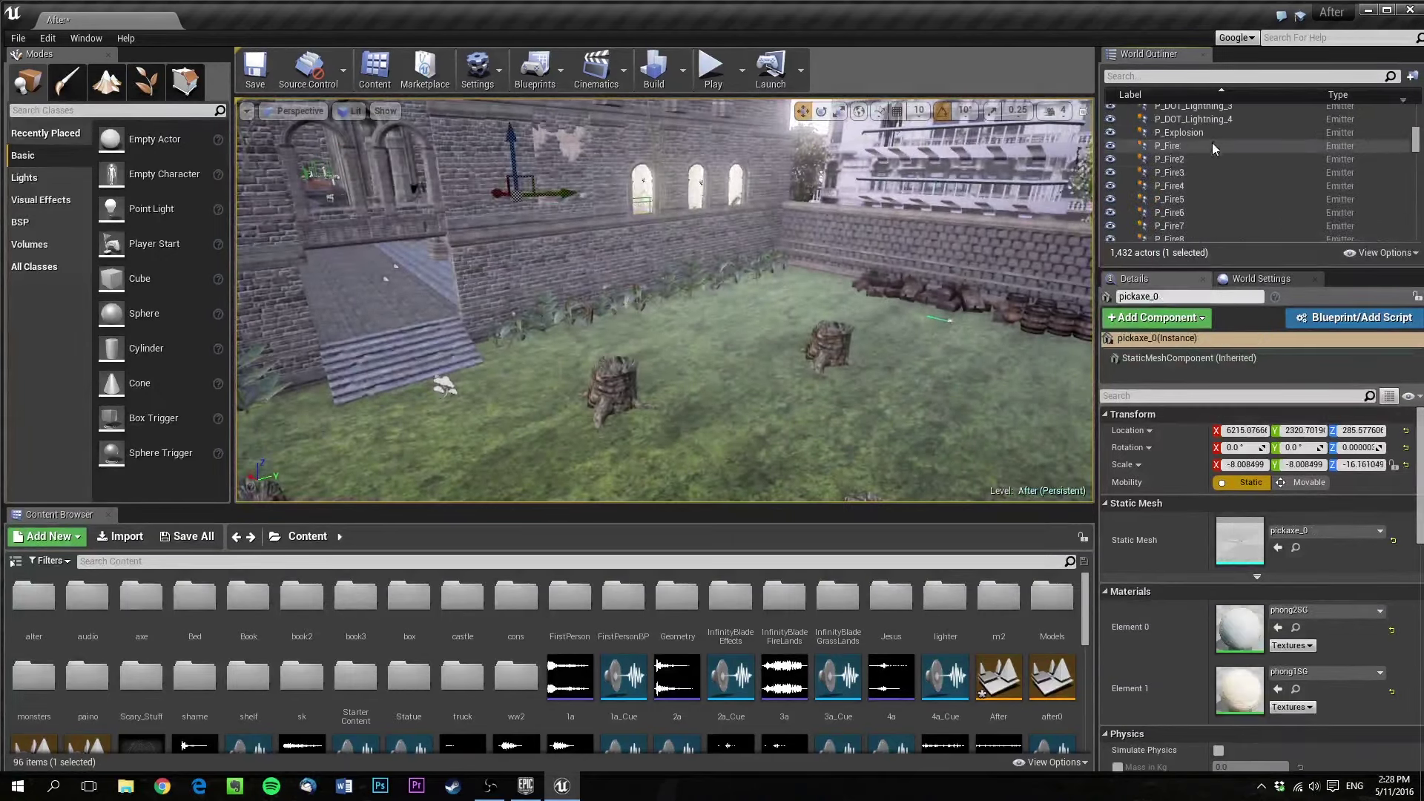
pyautogui.click(1209, 146)
pyautogui.scroll(-5, 1204, 156)
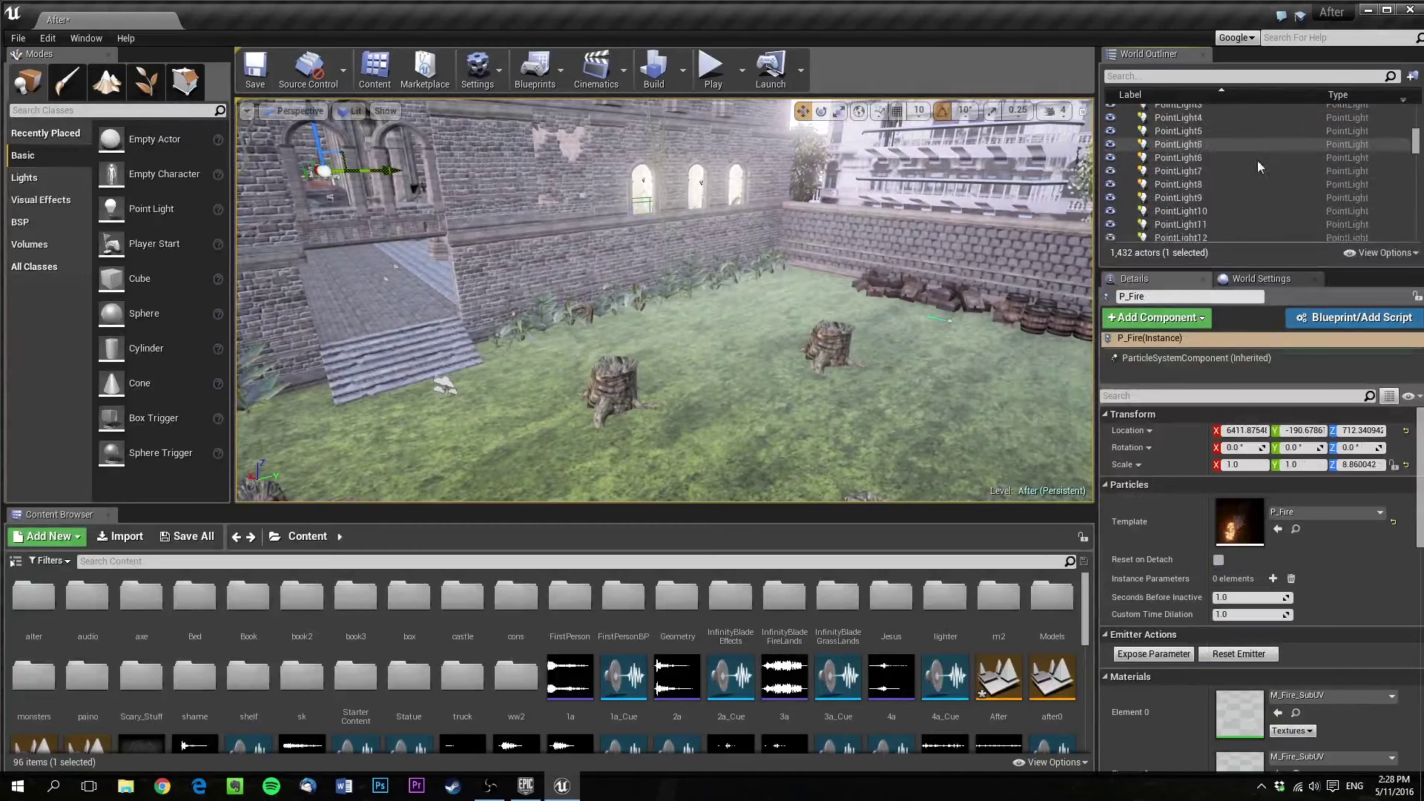
# Inspect SM_pot10, SM_pot3, SM_pot4 and SM_pot5 in the World Outliner, then return to the start of the actor list
pyautogui.moveTo(1417, 141); pyautogui.dragTo(1414, 223)
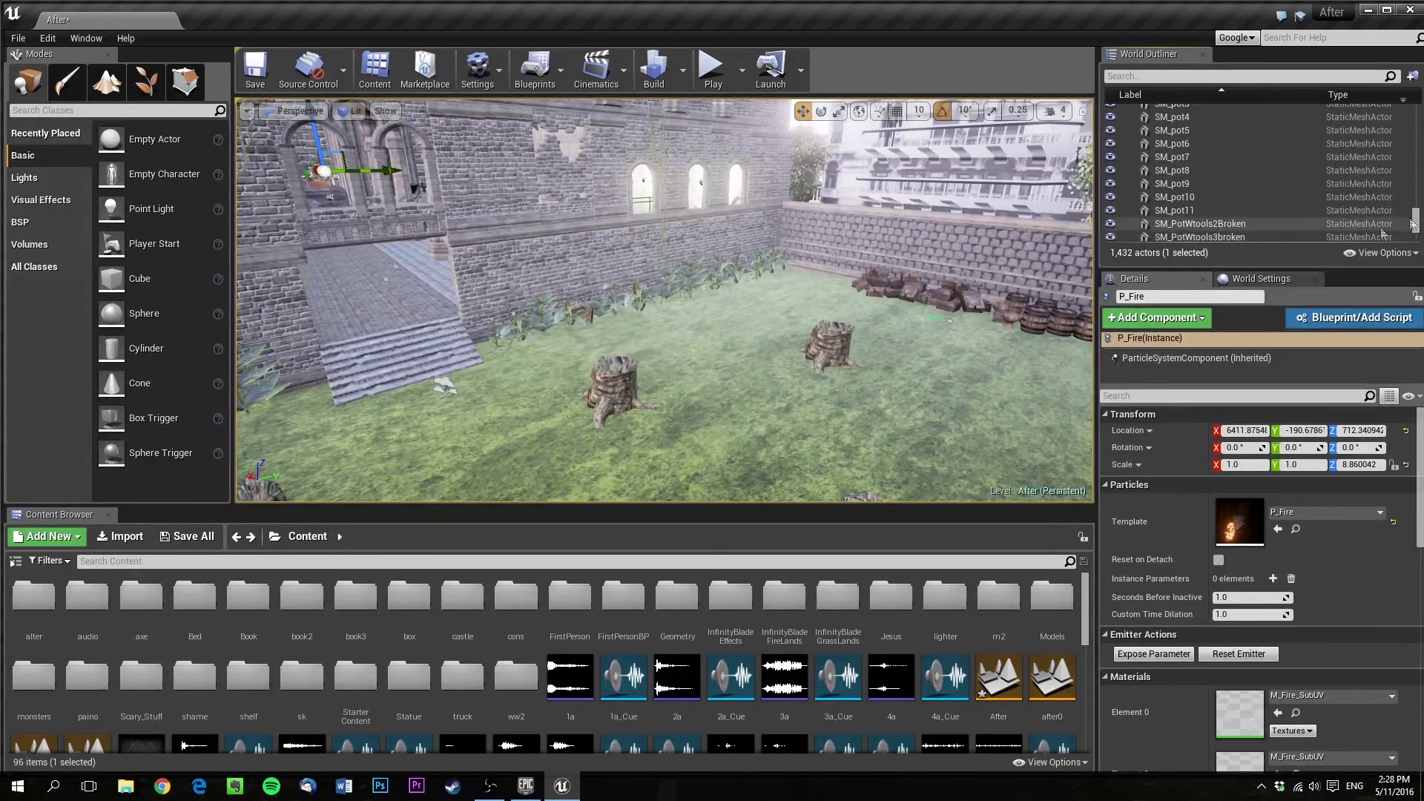
pyautogui.click(1190, 197)
pyautogui.scroll(2, 1199, 204)
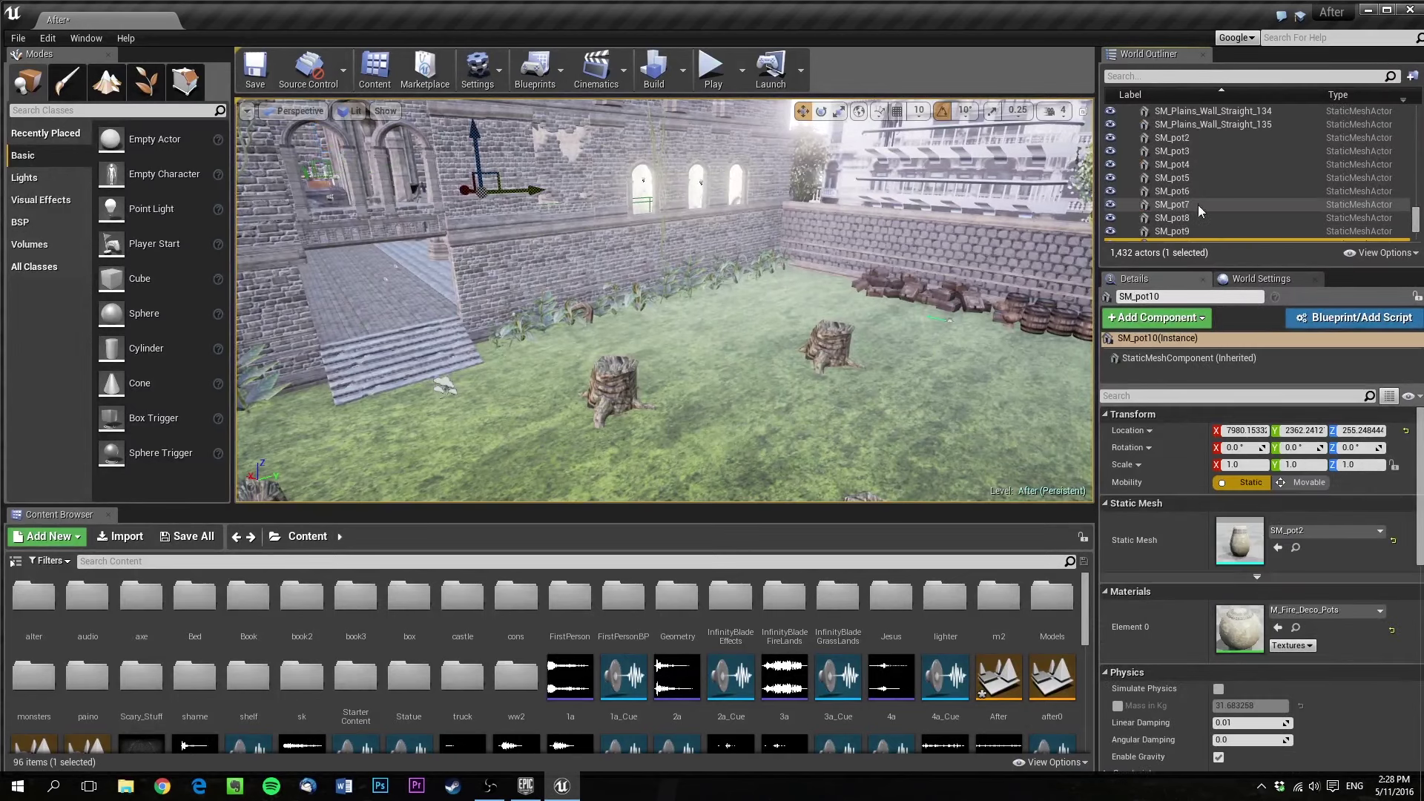
pyautogui.click(1191, 150)
pyautogui.click(1194, 165)
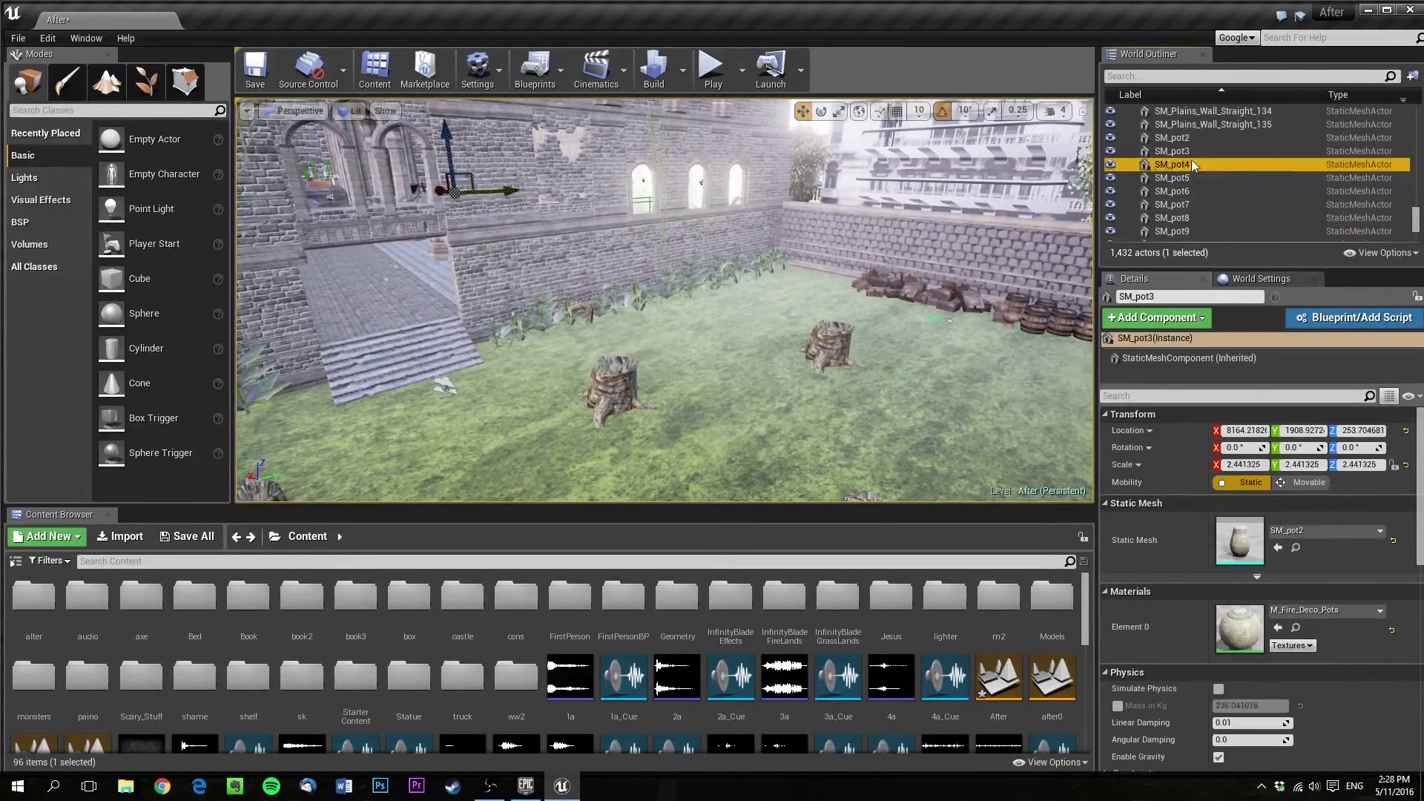
pyautogui.click(1194, 178)
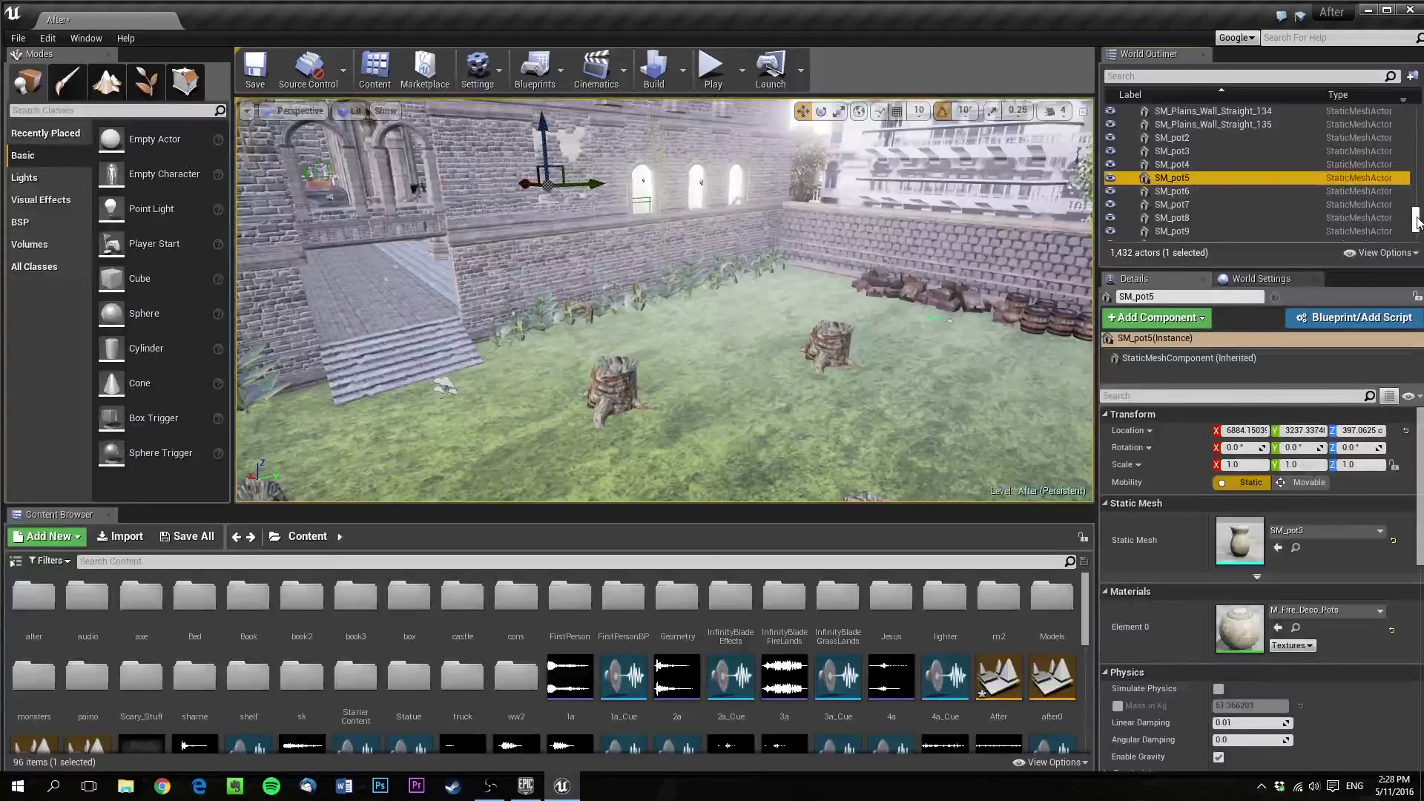
pyautogui.moveTo(1417, 223); pyautogui.dragTo(1417, 219)
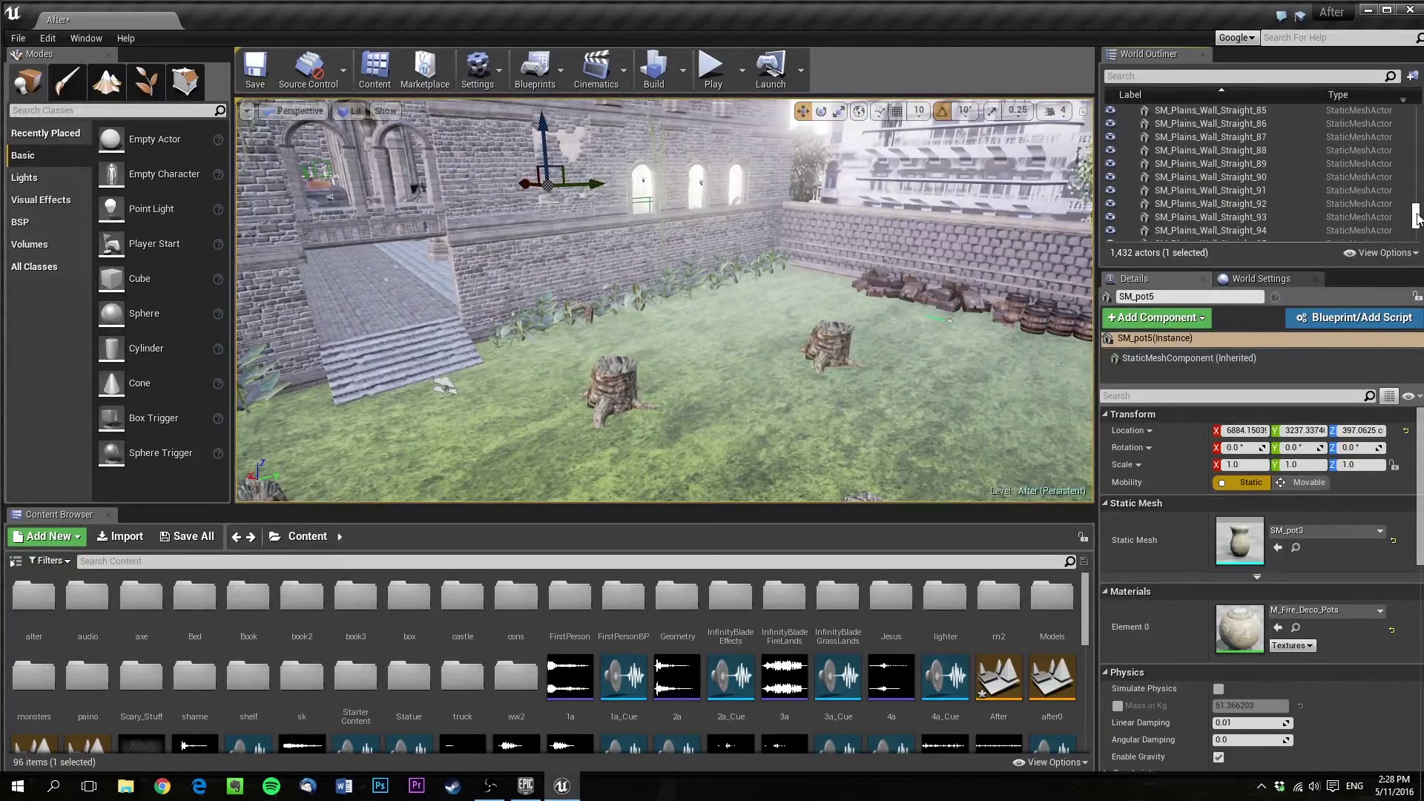
pyautogui.moveTo(1417, 217); pyautogui.dragTo(1416, 201)
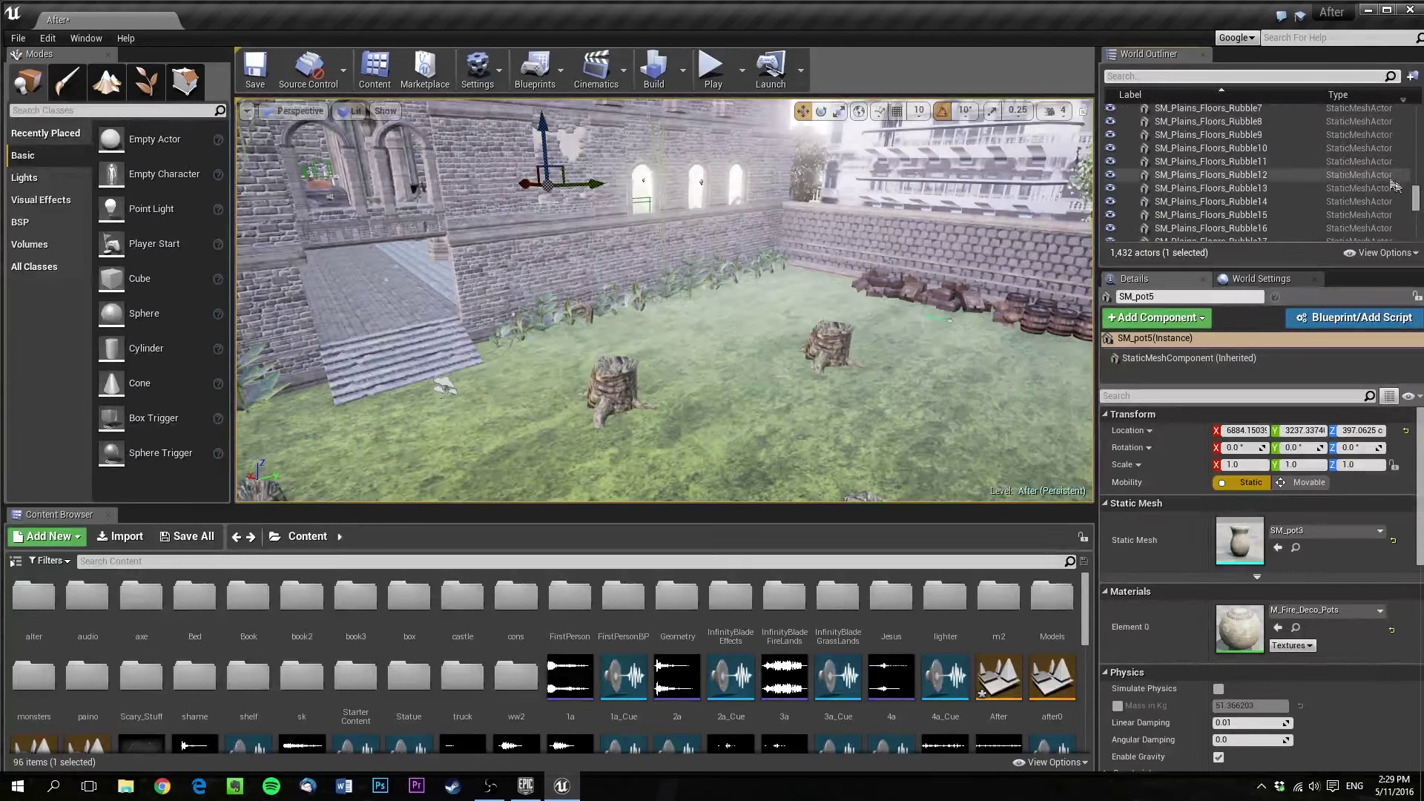
pyautogui.moveTo(1416, 198); pyautogui.dragTo(1416, 112)
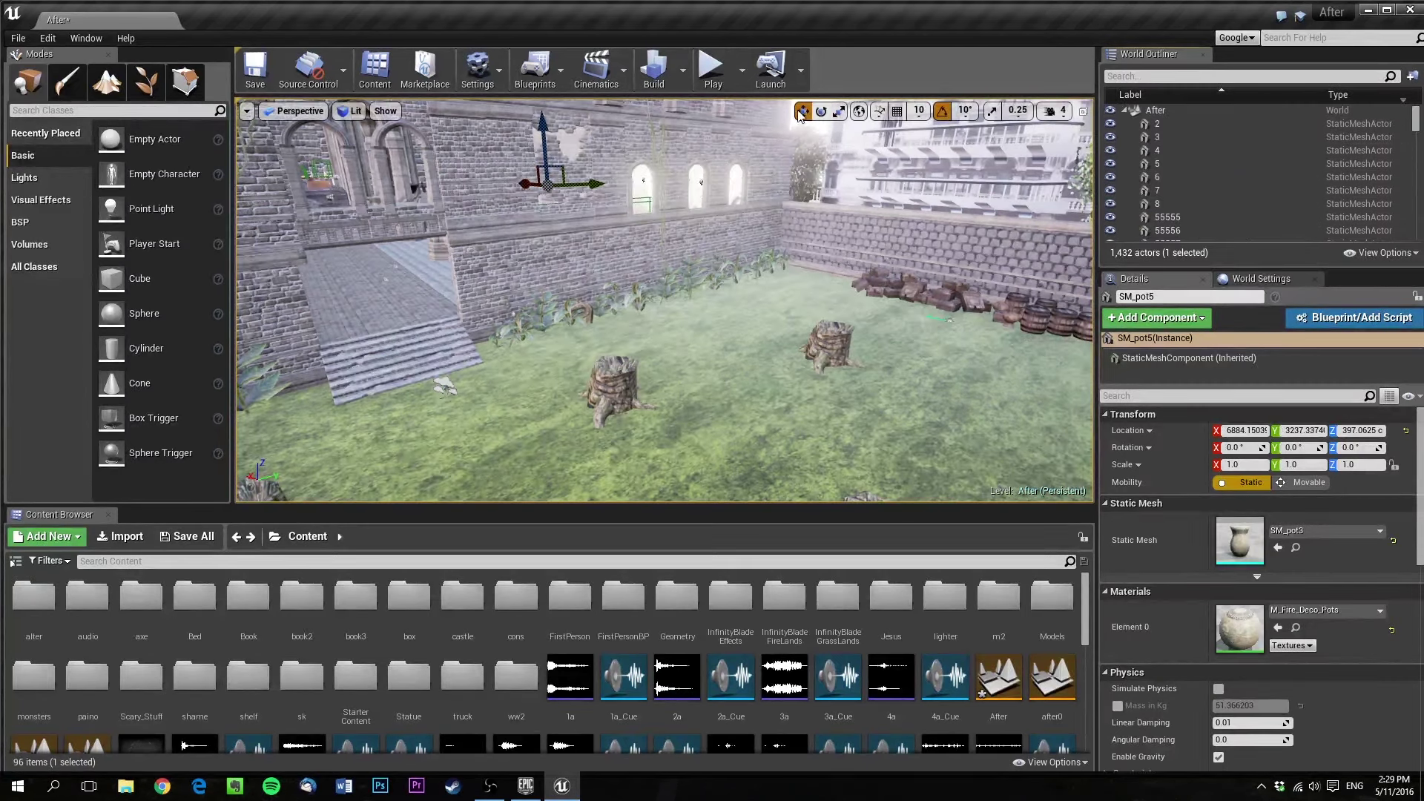
pyautogui.moveTo(682, 323); pyautogui.dragTo(580, 301, button='right')
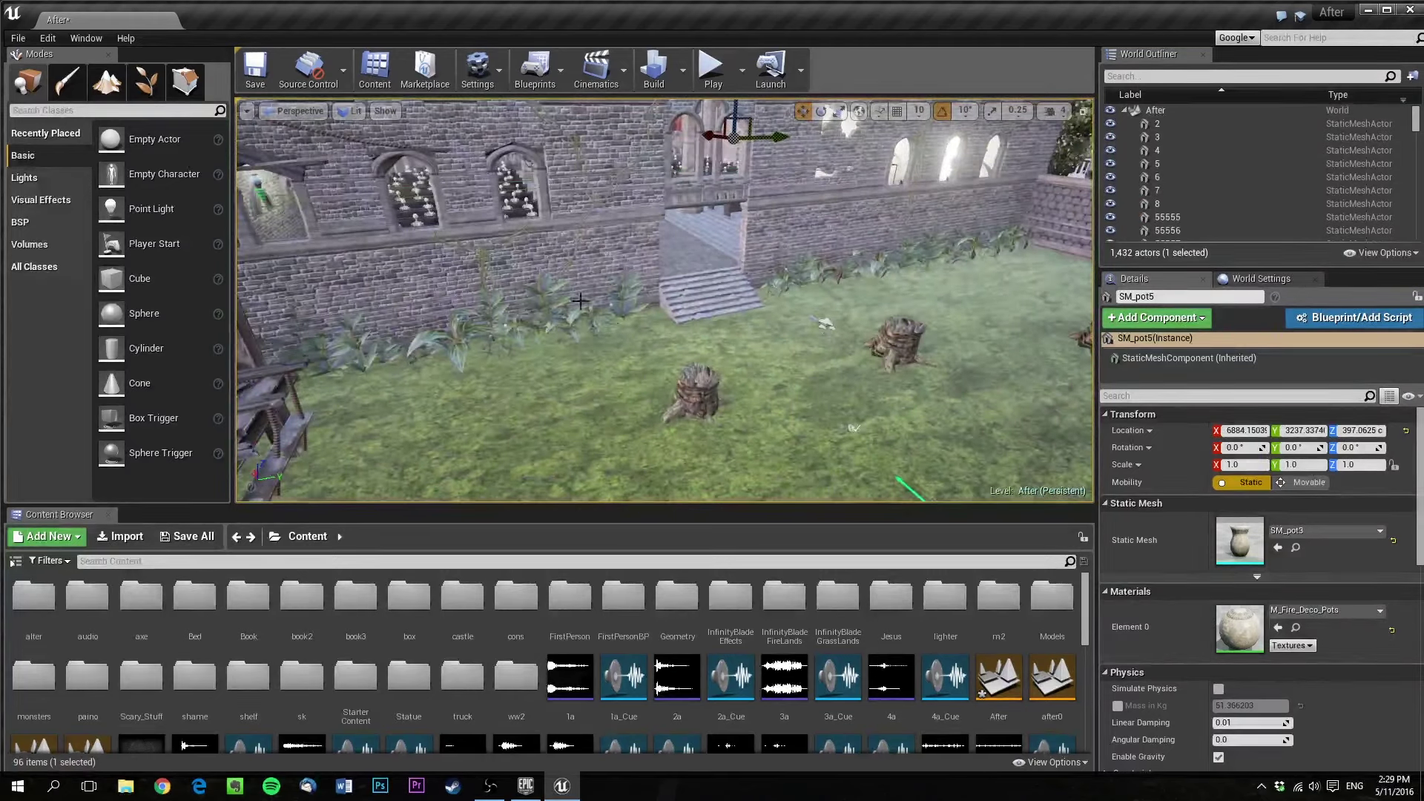
# Filter the World Outliner by "sky" and select the SkyLight actor
pyautogui.click(1124, 76)
pyautogui.write('sky')
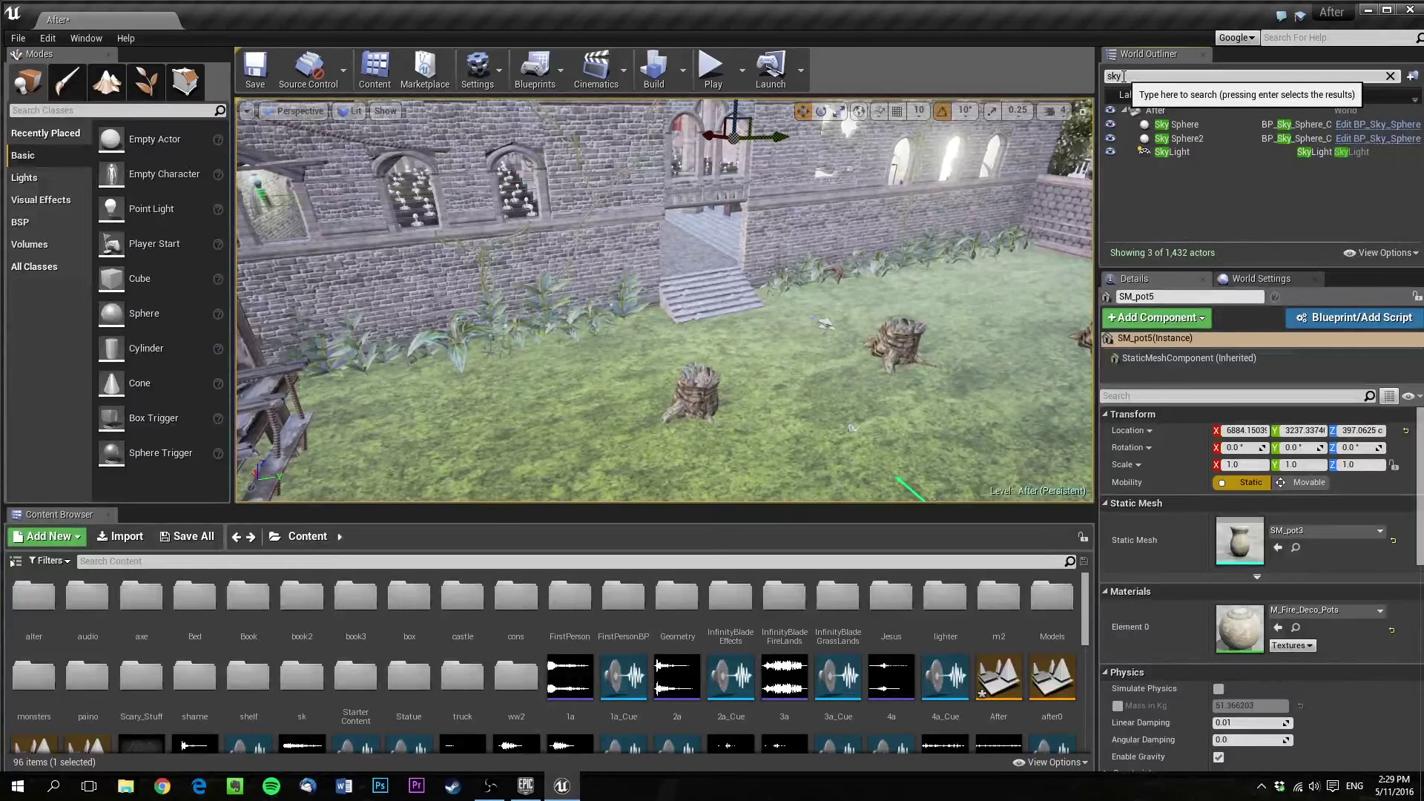
pyautogui.click(1172, 152)
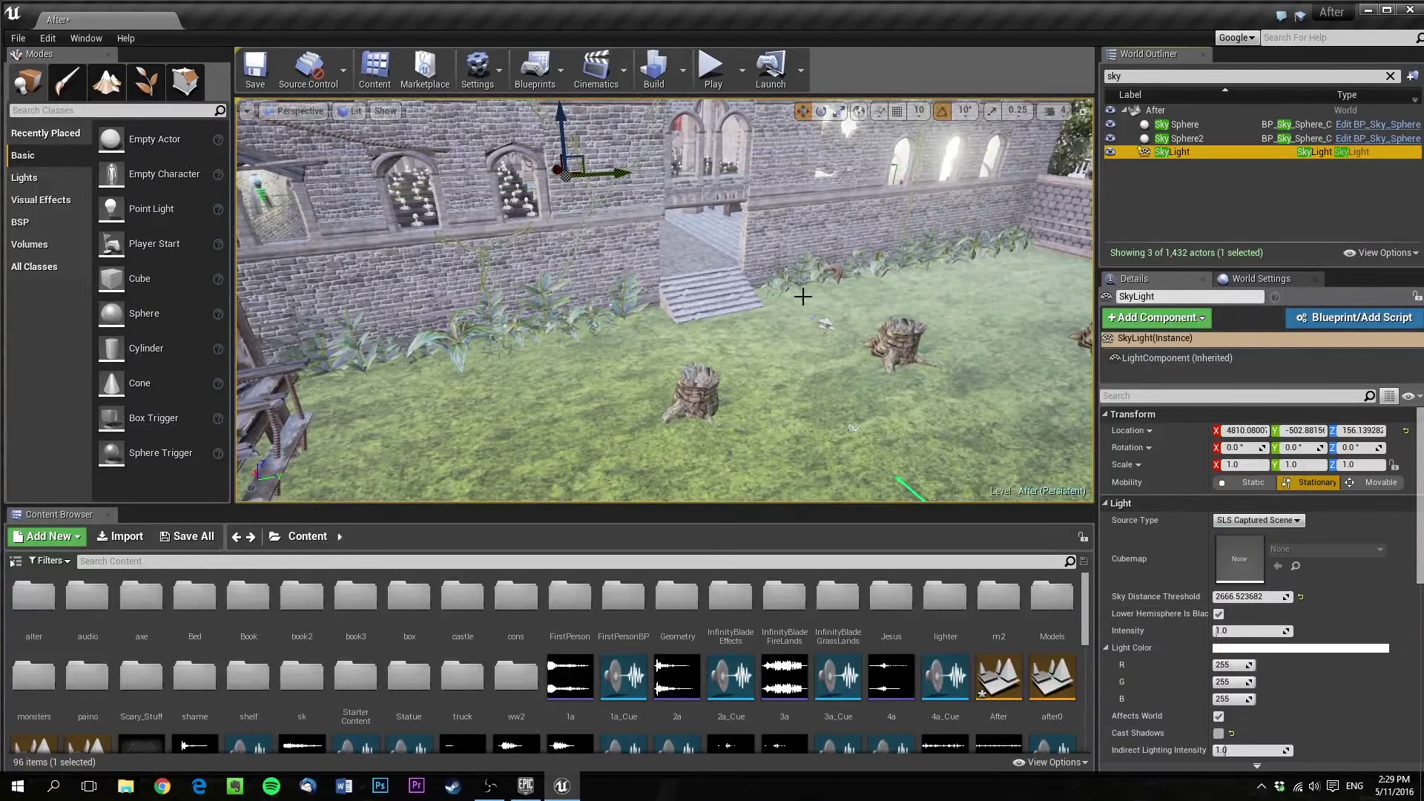
pyautogui.moveTo(899, 394); pyautogui.dragTo(816, 385, button='right')
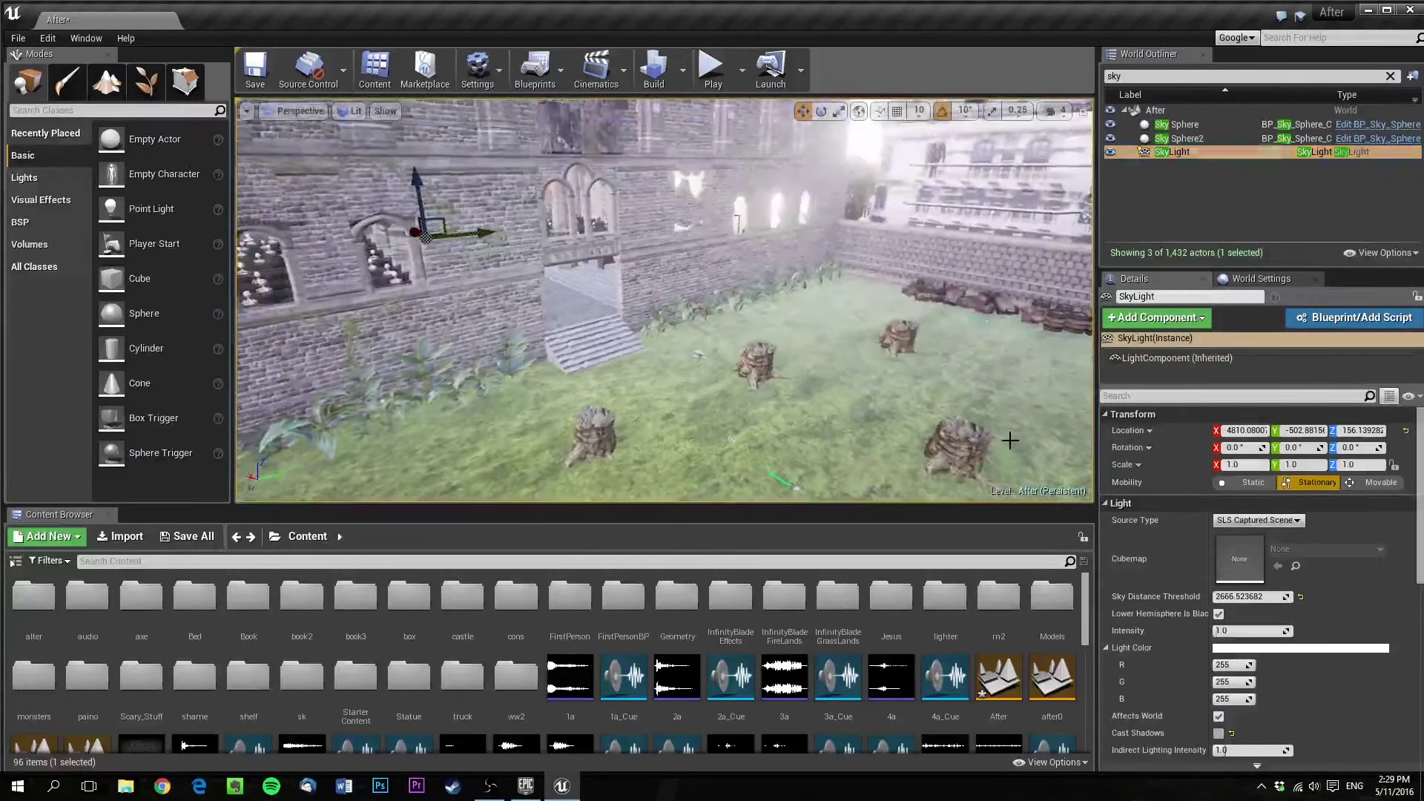
pyautogui.click(1197, 151)
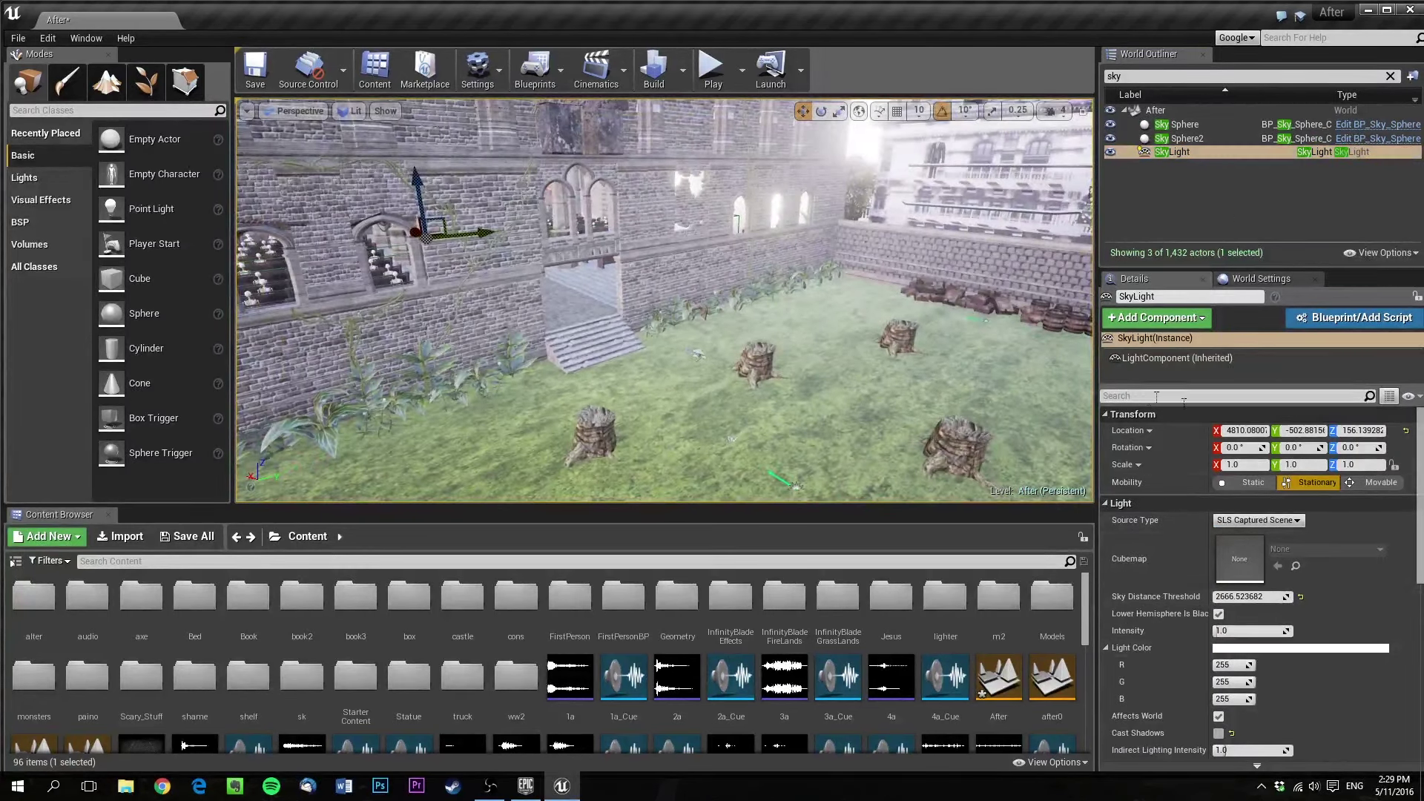
pyautogui.click(1269, 488)
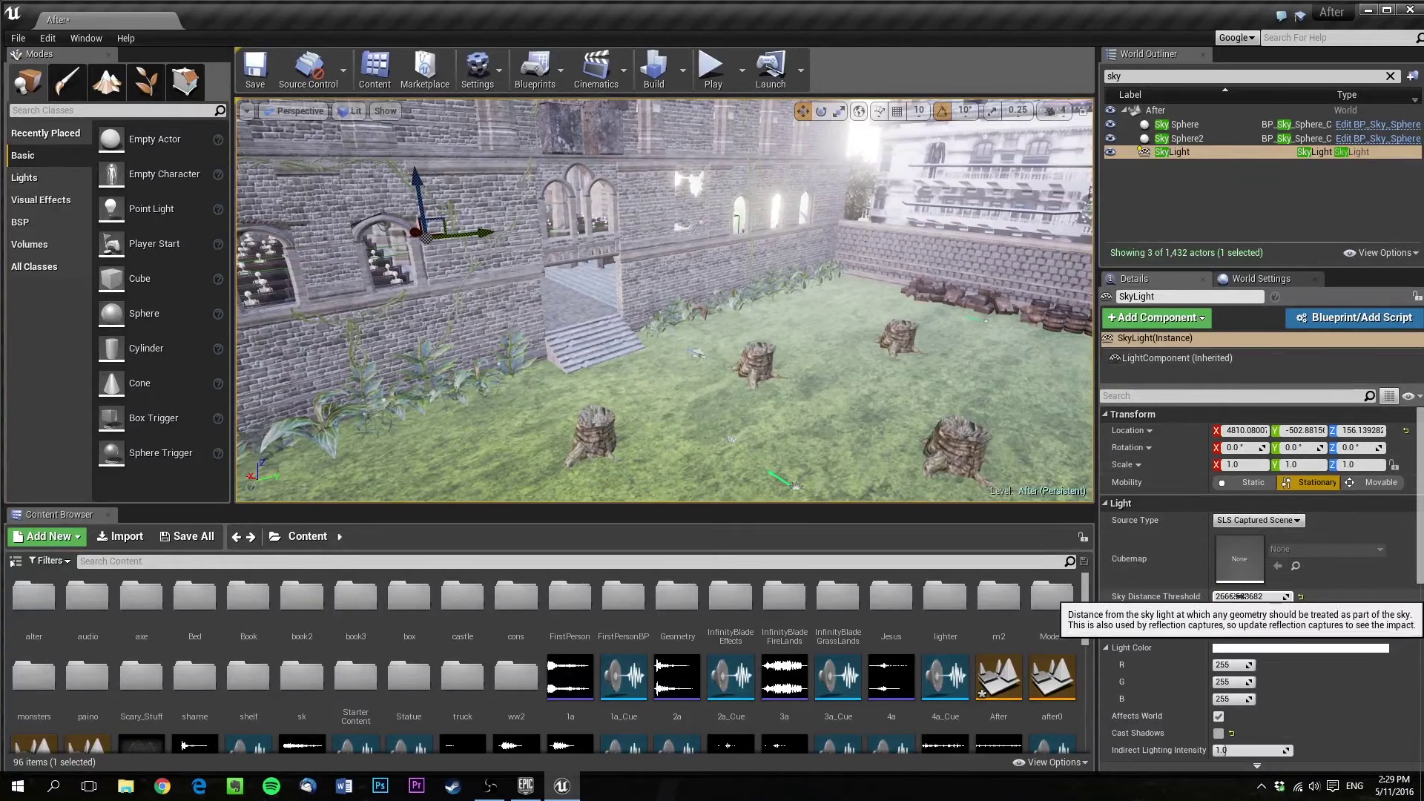
# Raise the SkyLight's Sky Distance Threshold to about 7731 and review its remaining rendering, recapture and actor properties
pyautogui.moveTo(1237, 597); pyautogui.dragTo(1279, 597)
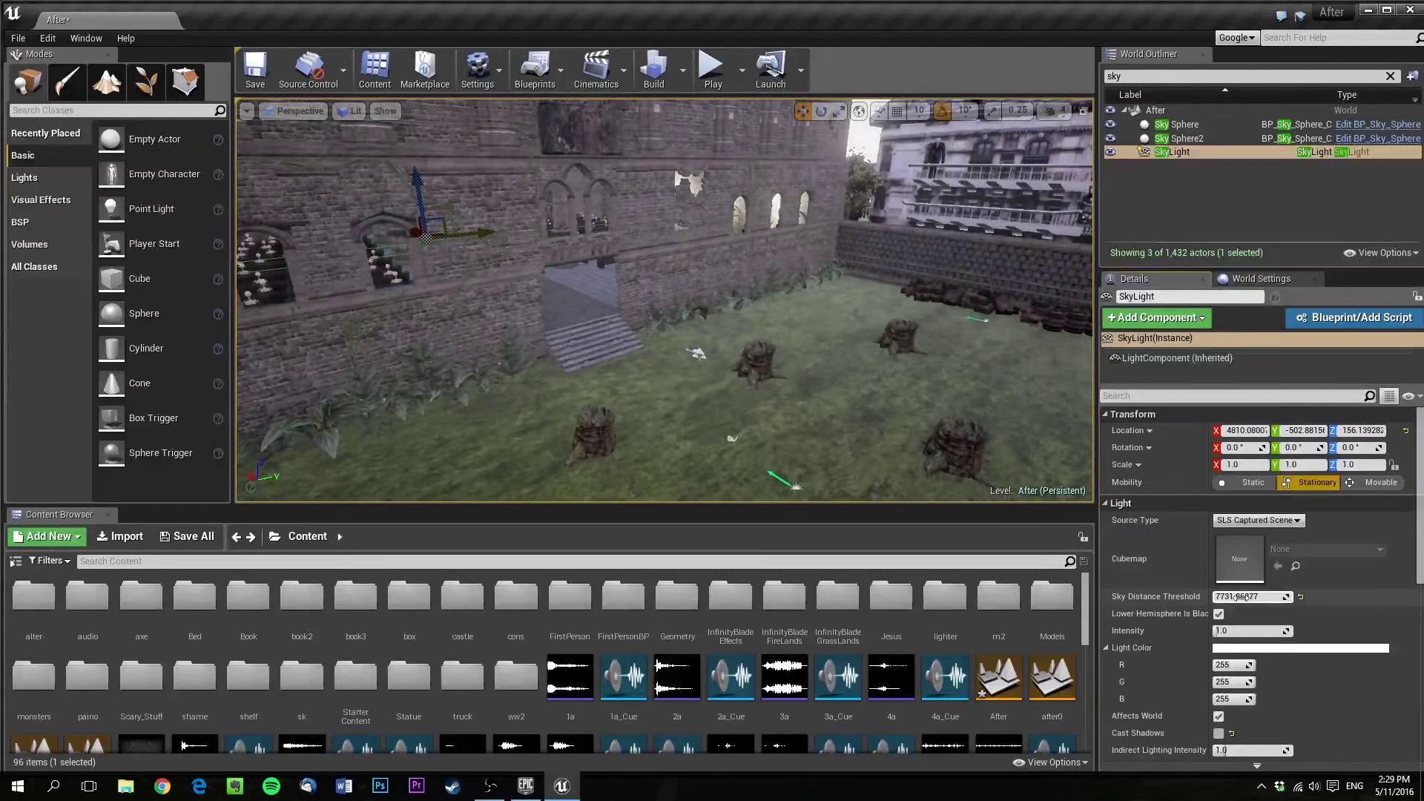
pyautogui.scroll(-9, 1192, 660)
pyautogui.scroll(-3, 1193, 660)
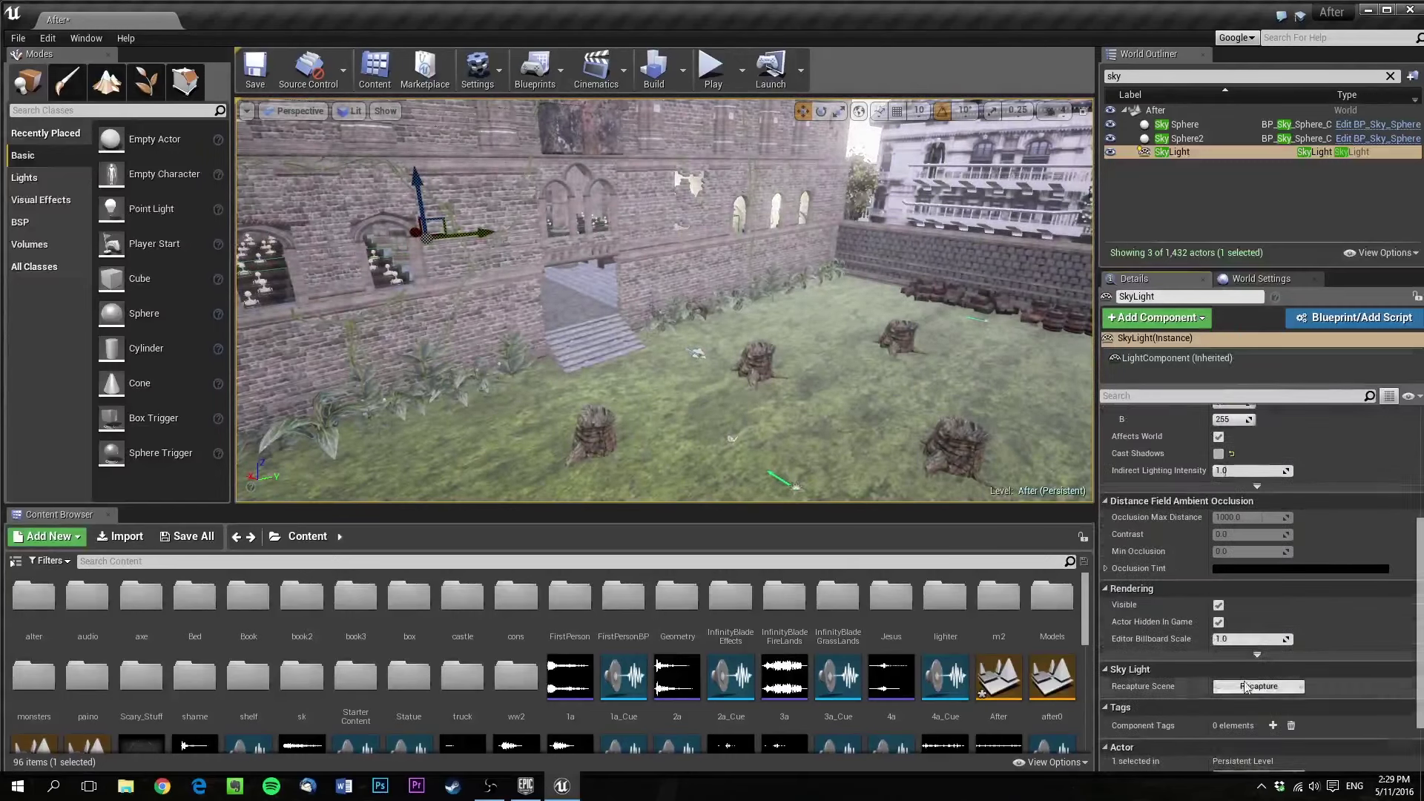
pyautogui.scroll(-2, 1162, 527)
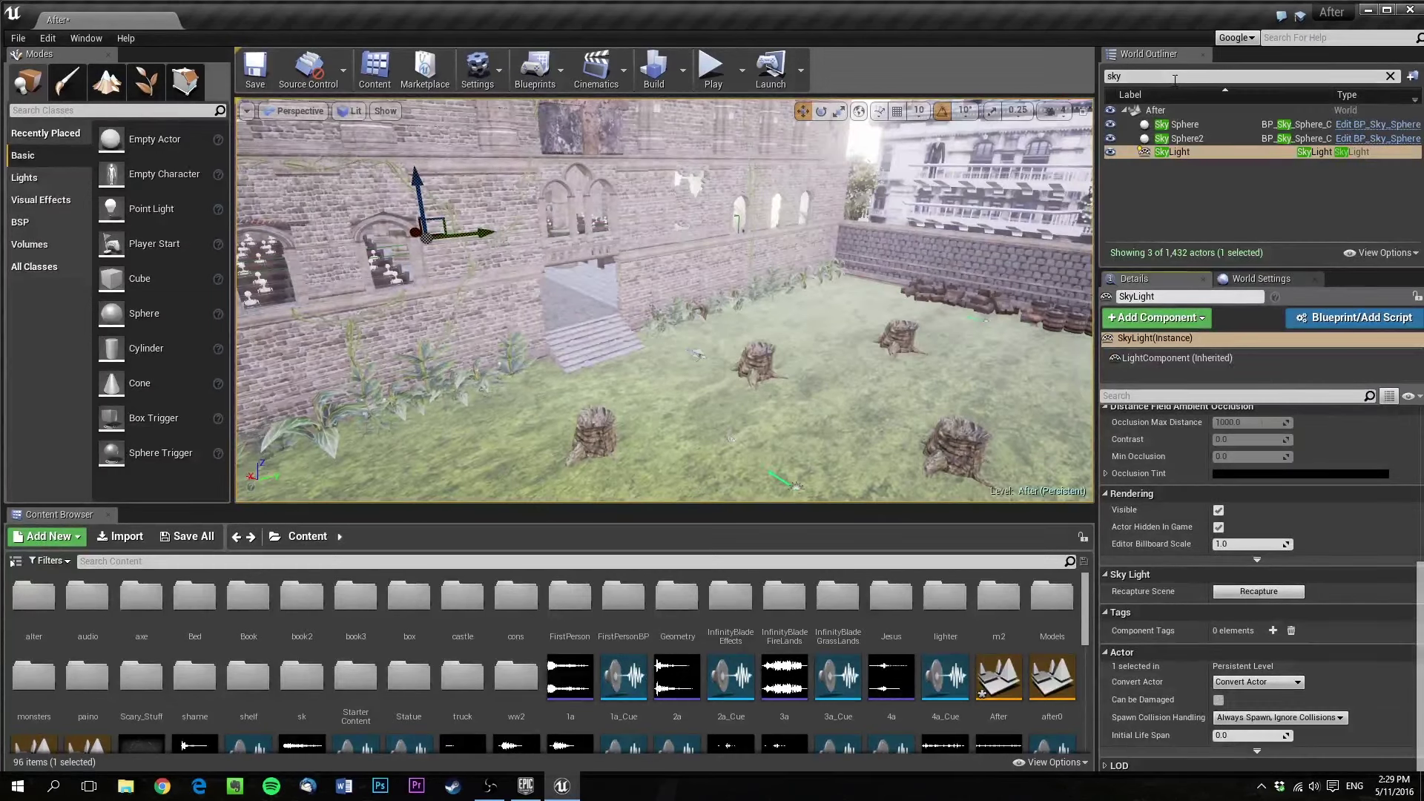
# Clear the World Outliner filter, then select SM_Forge_Tools_1 from the full actor list and focus the viewport on it
pyautogui.click(1390, 76)
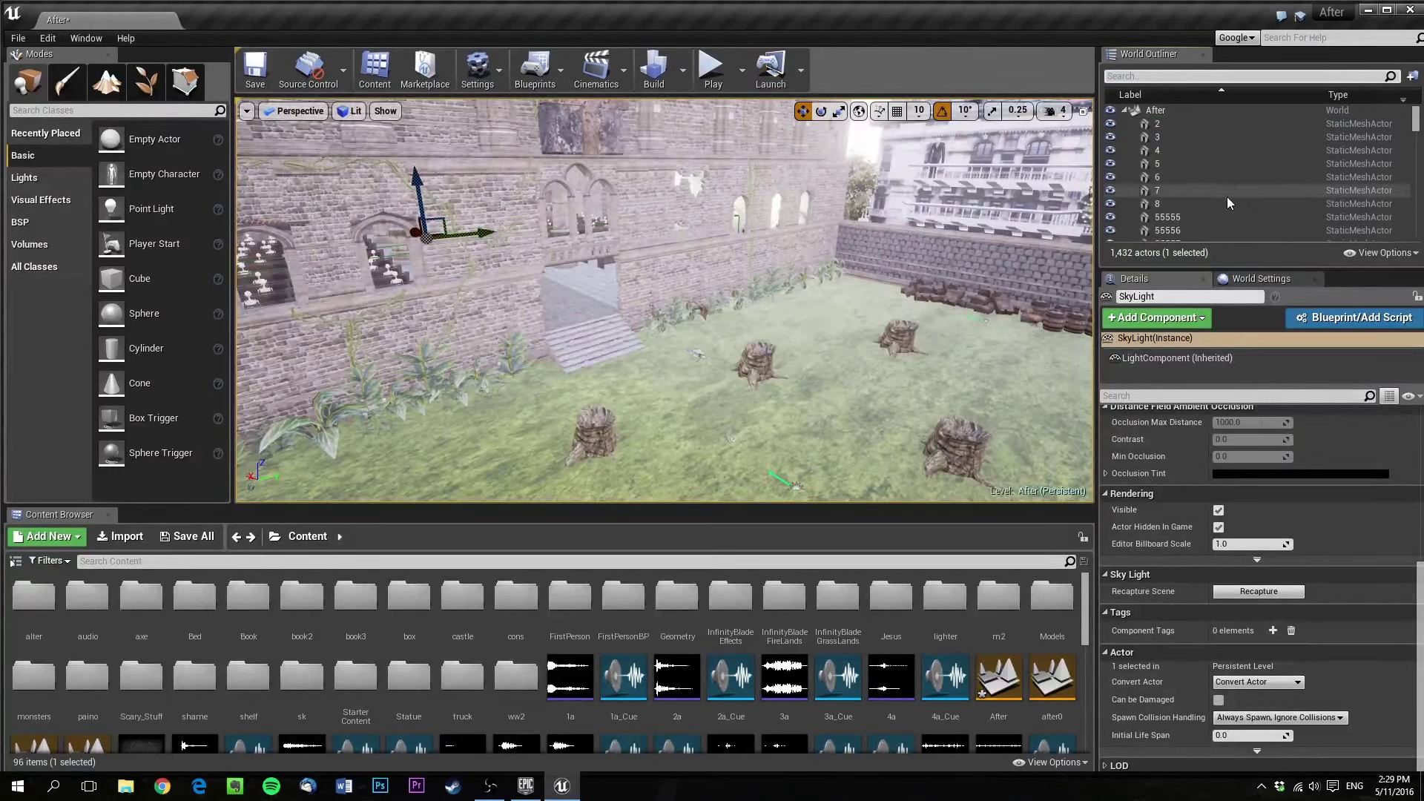
pyautogui.scroll(-5, 1156, 213)
pyautogui.scroll(-6, 1156, 213)
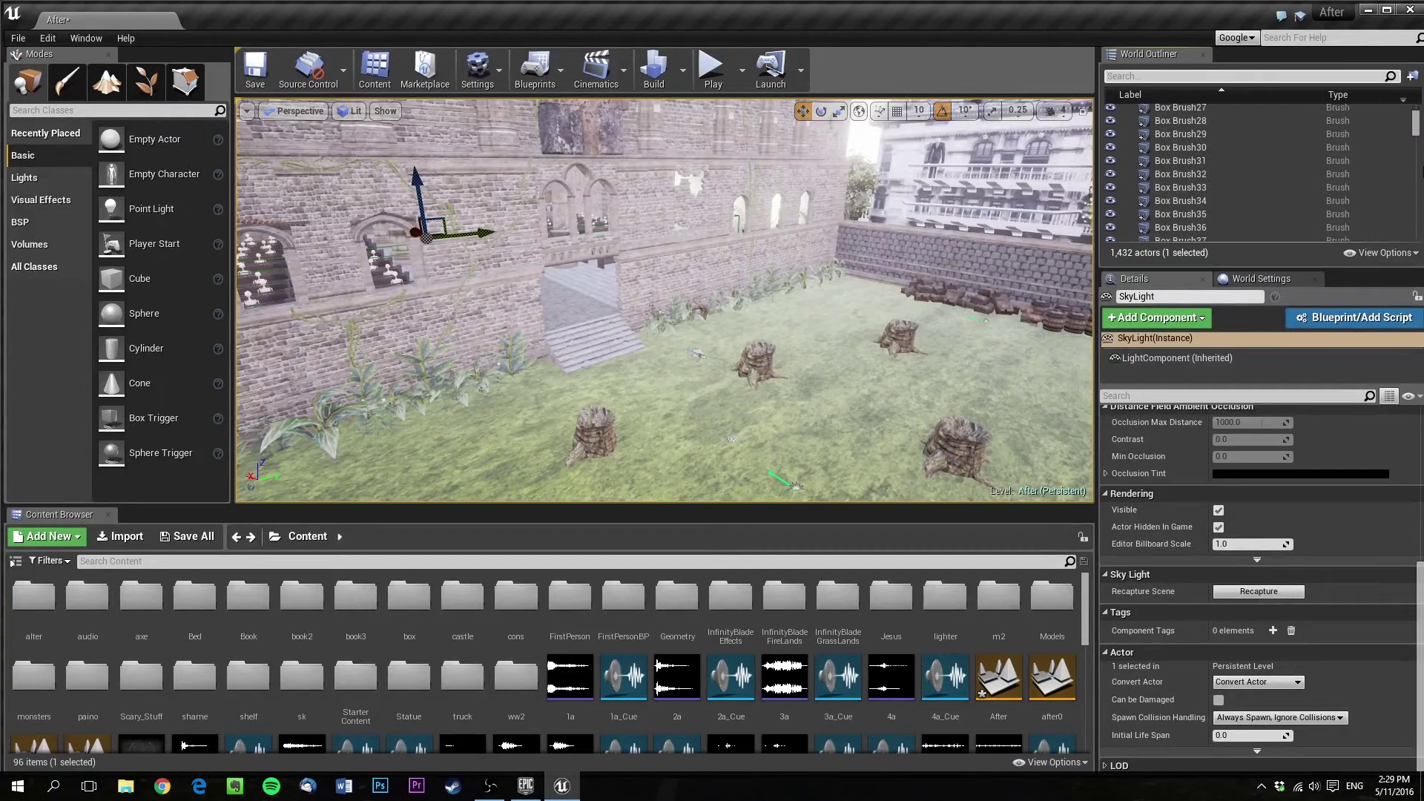
pyautogui.moveTo(1415, 126); pyautogui.dragTo(1414, 181)
pyautogui.click(1191, 201)
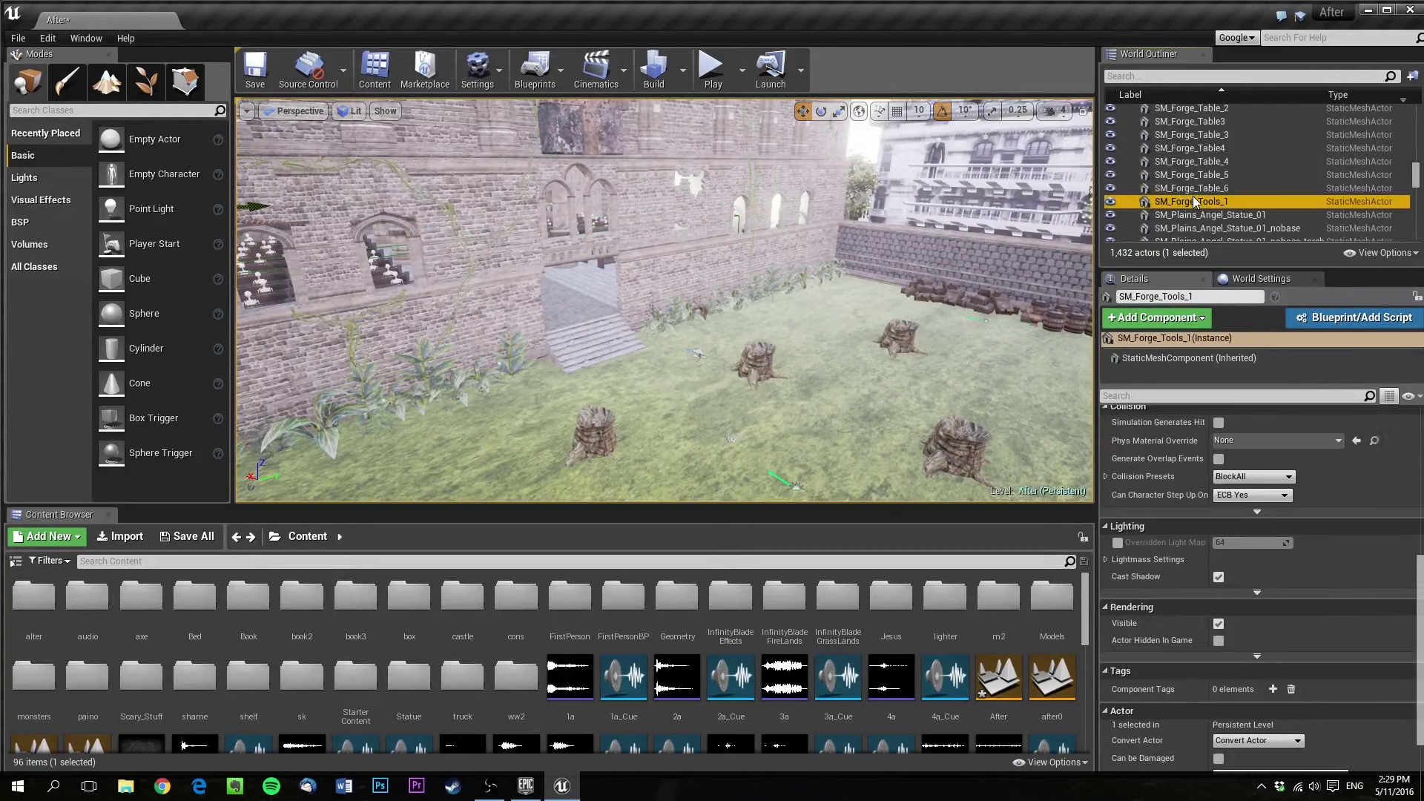
pyautogui.press('f')
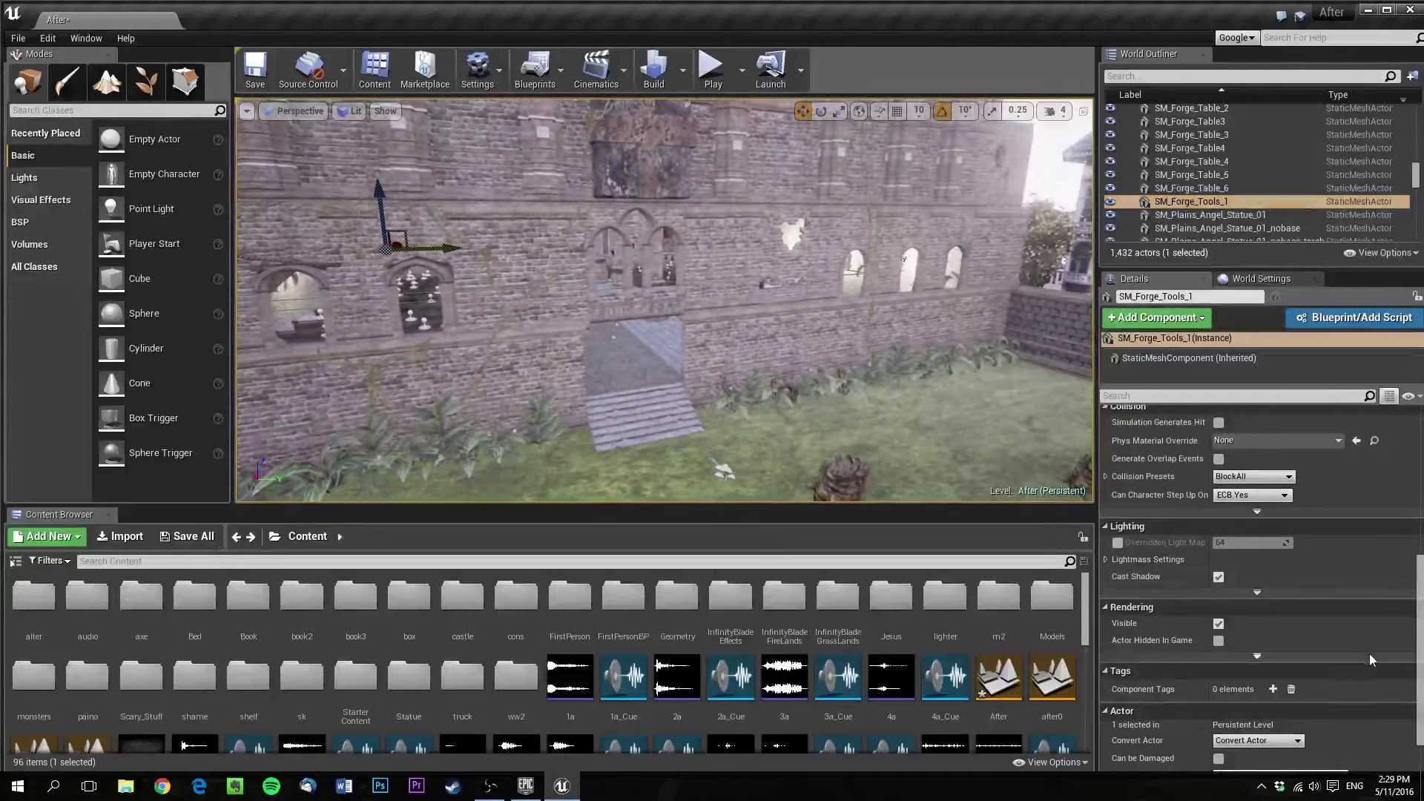
# Review the details of SM_Forge_Tools_1, including its rendering, collision, physics, material, static mesh and transform settings
pyautogui.scroll(-2, 1320, 657)
pyautogui.scroll(8, 1321, 659)
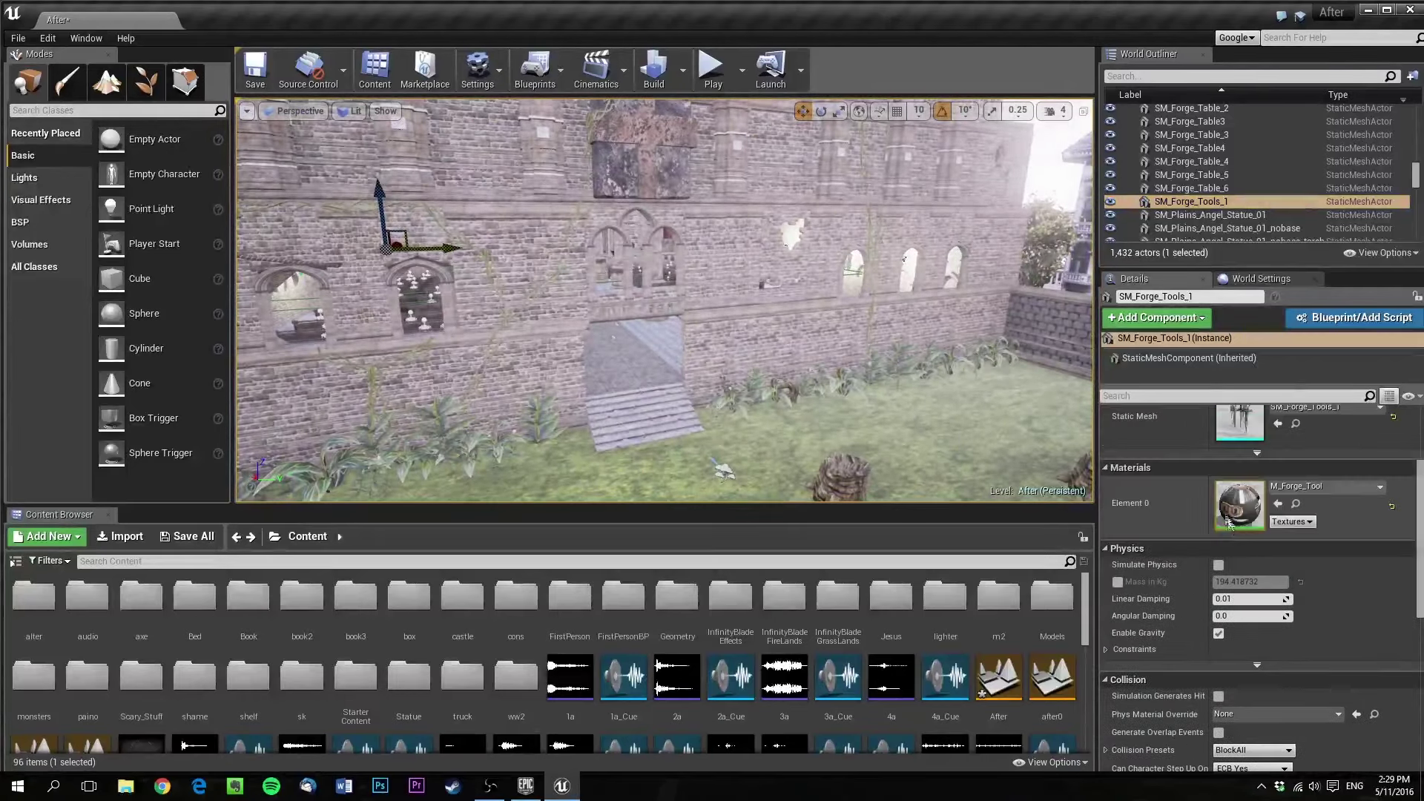
pyautogui.scroll(5, 1318, 634)
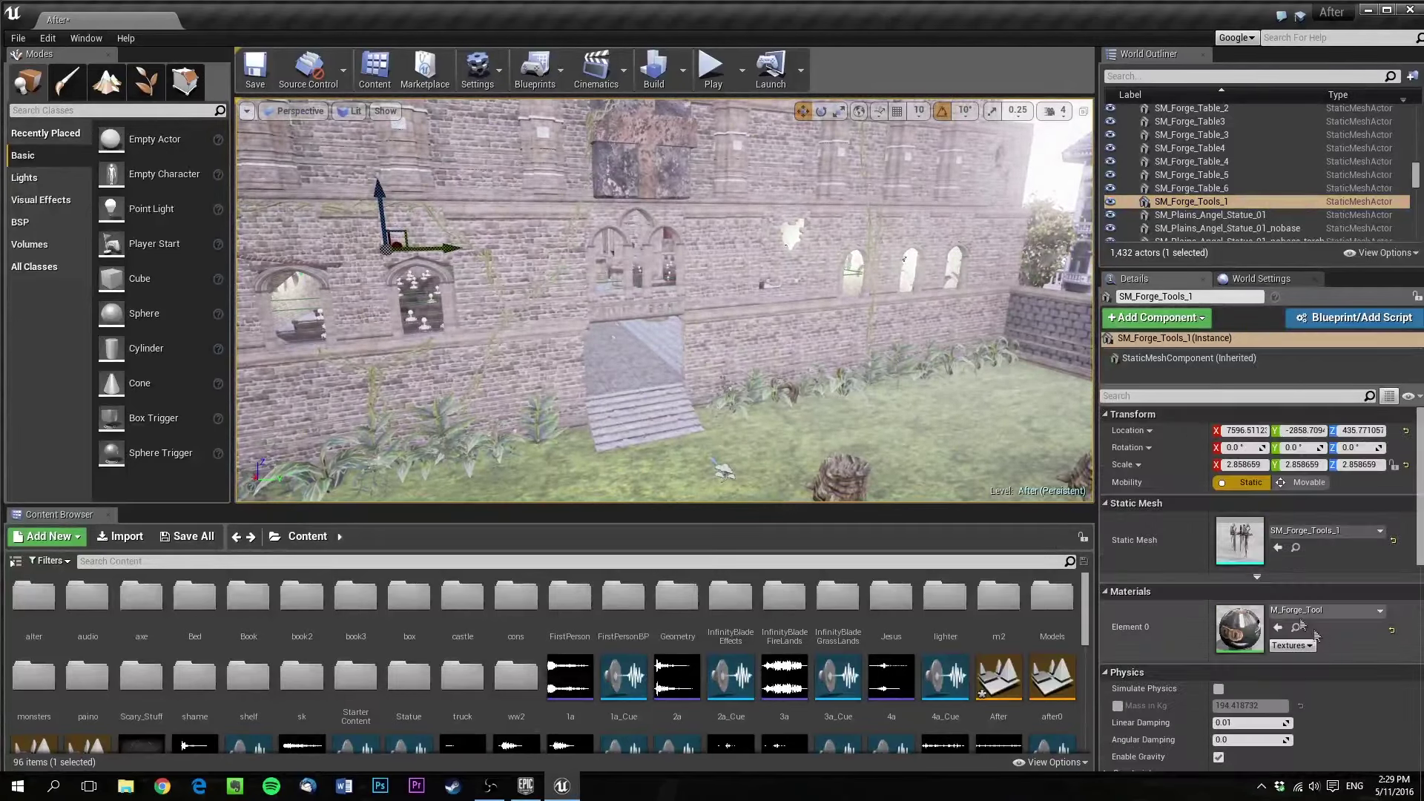
# Review the collision, lighting and rendering details of SM_Forge_Tools_1, view the World Settings, and return to the actor's Details
pyautogui.scroll(-5, 1311, 631)
pyautogui.scroll(-6, 1310, 631)
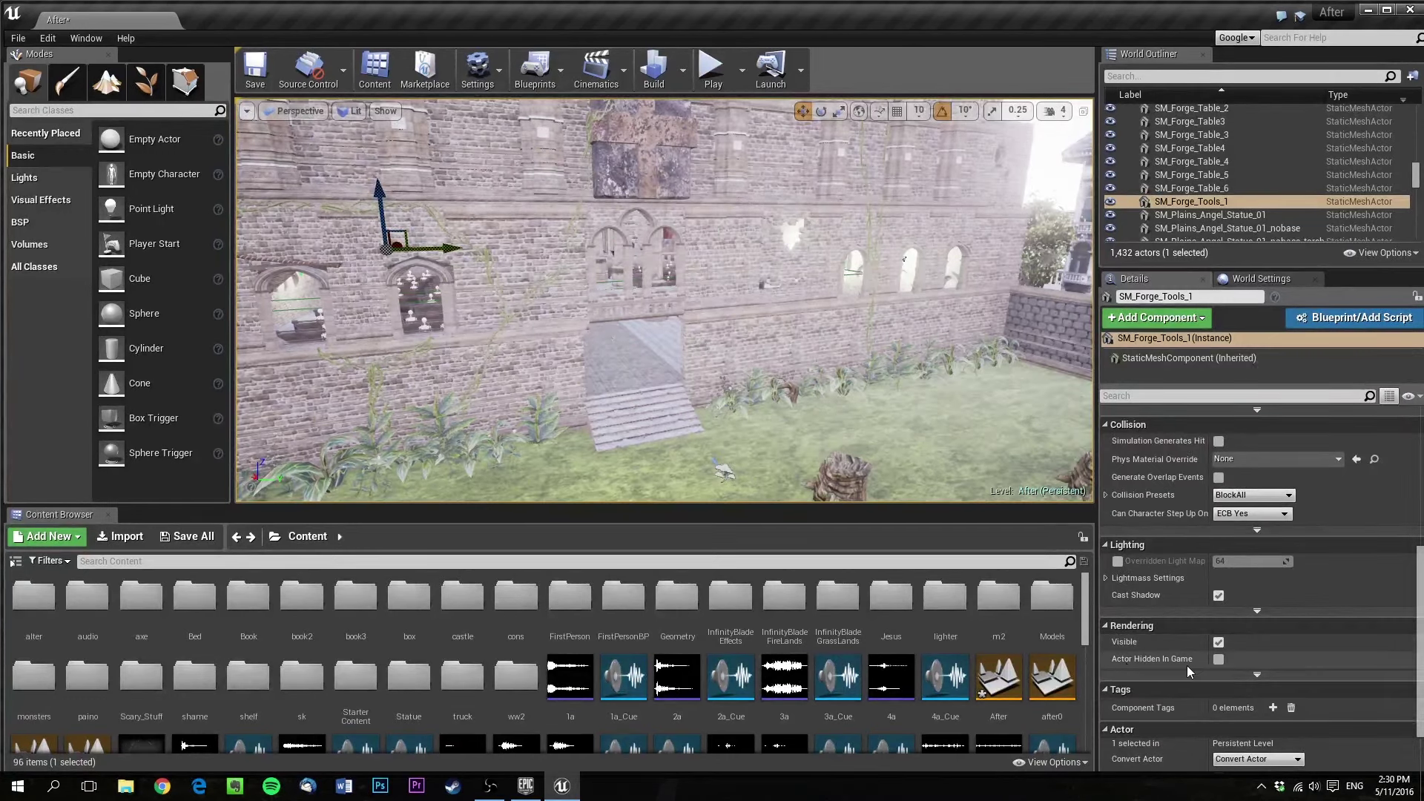
pyautogui.scroll(10, 1187, 665)
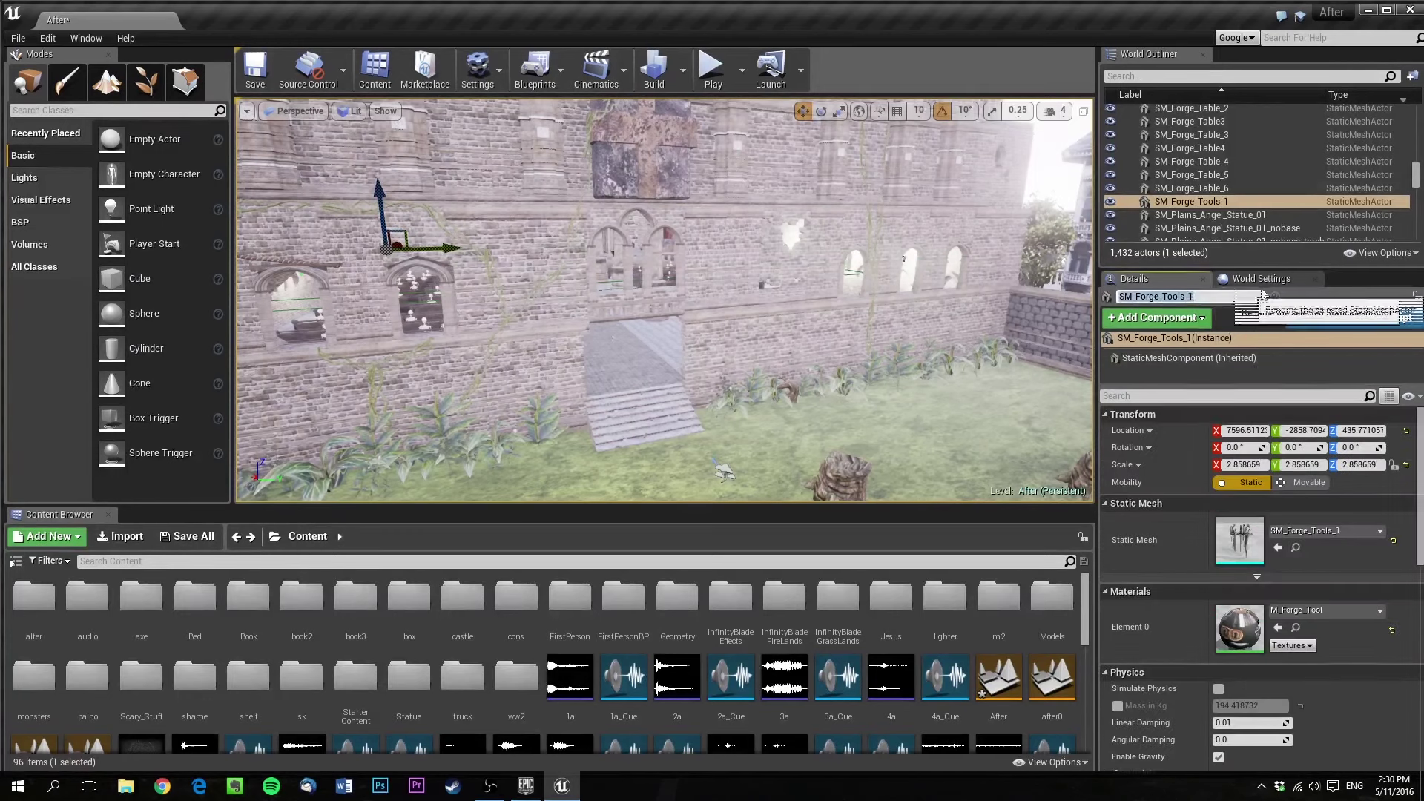
pyautogui.click(1261, 296)
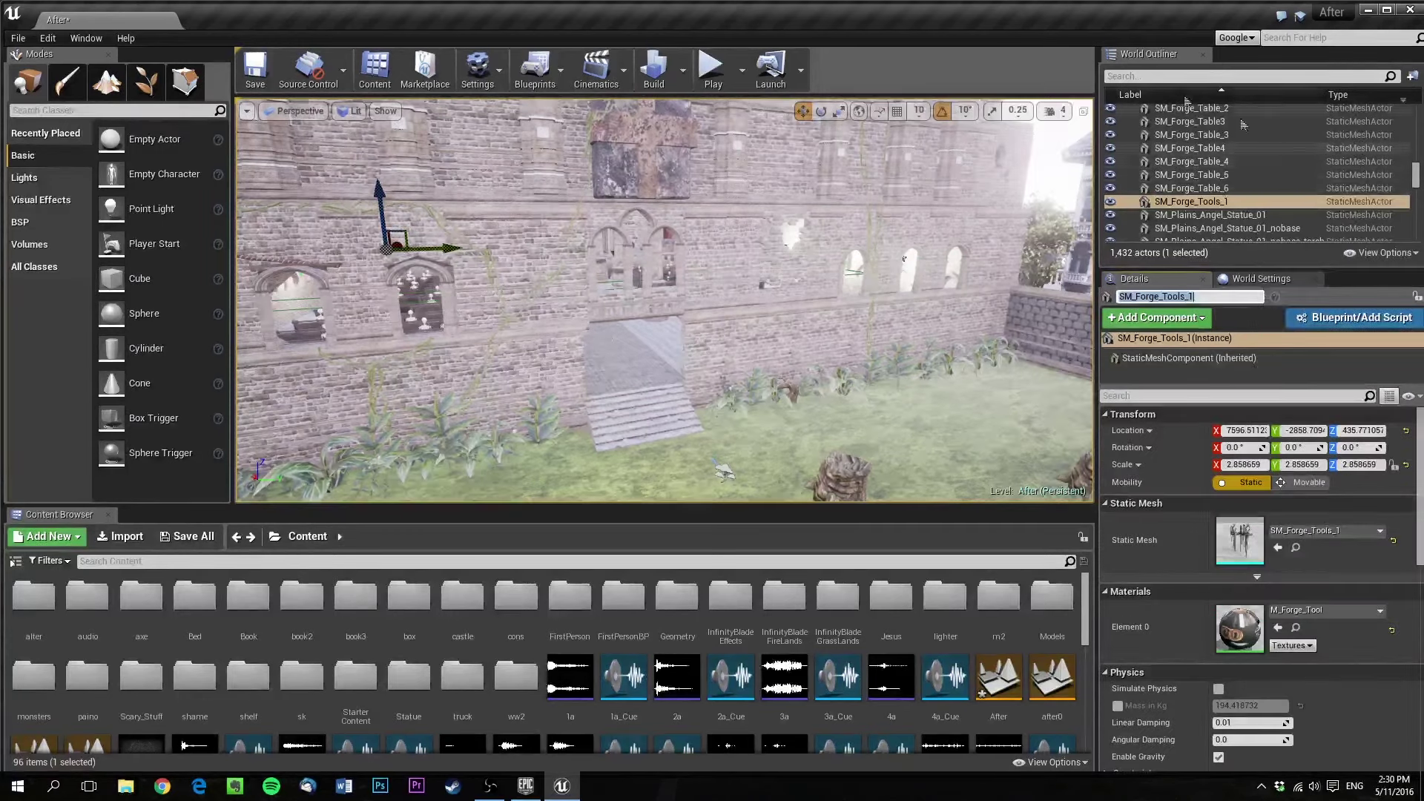
pyautogui.click(1242, 279)
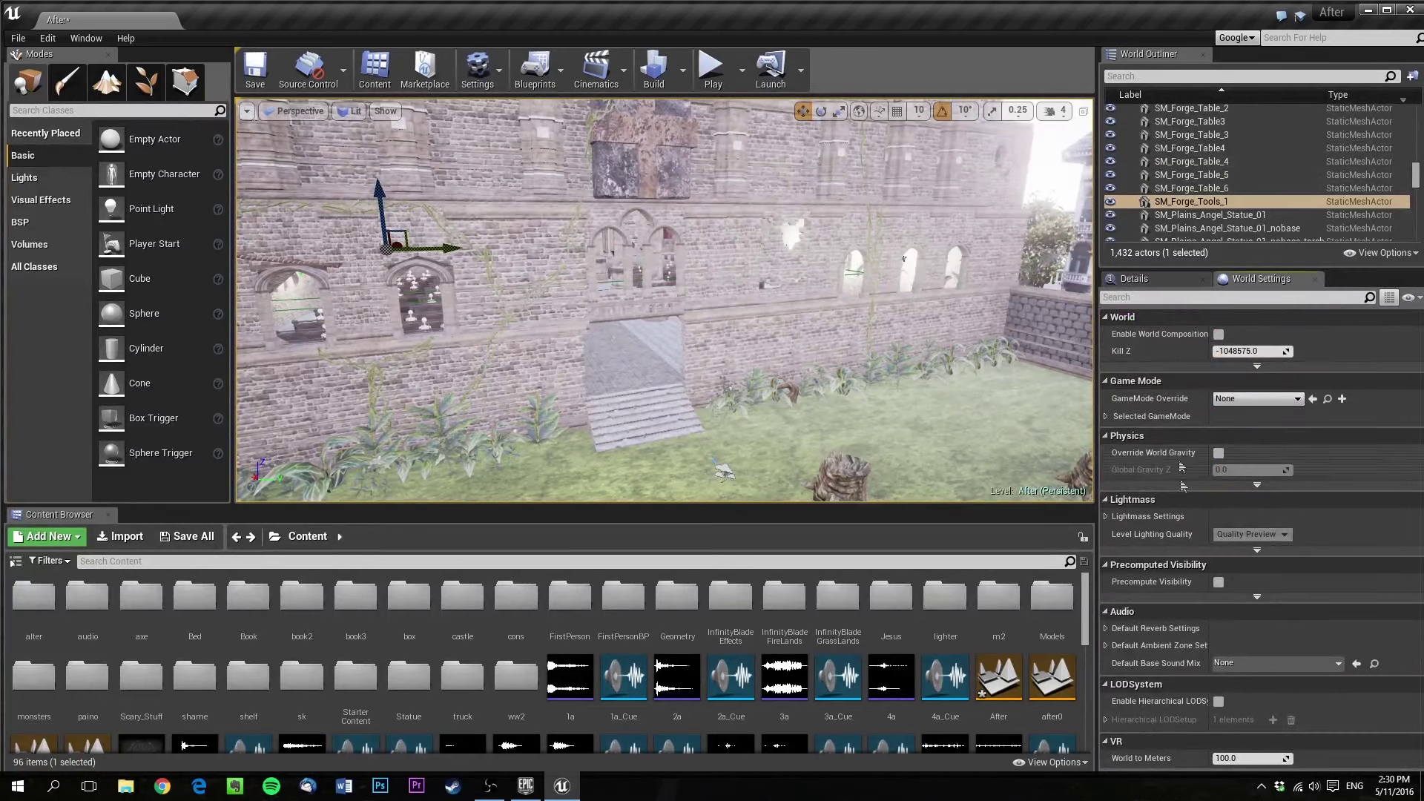
pyautogui.click(1159, 279)
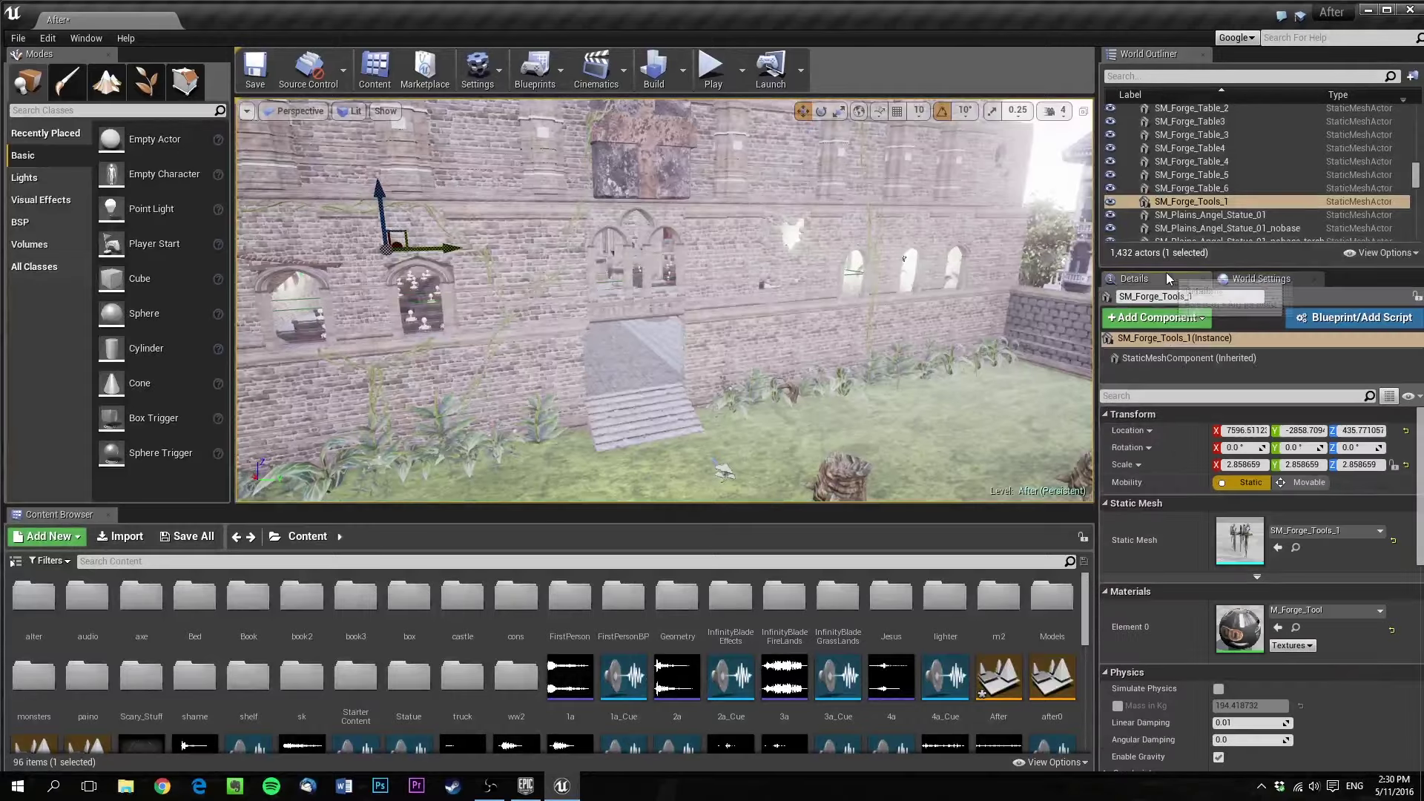
# Look around the castle courtyard, play the level to walk through the castle interior, and return to the normal editor layout
pyautogui.moveTo(744, 385); pyautogui.dragTo(935, 423, button='right')
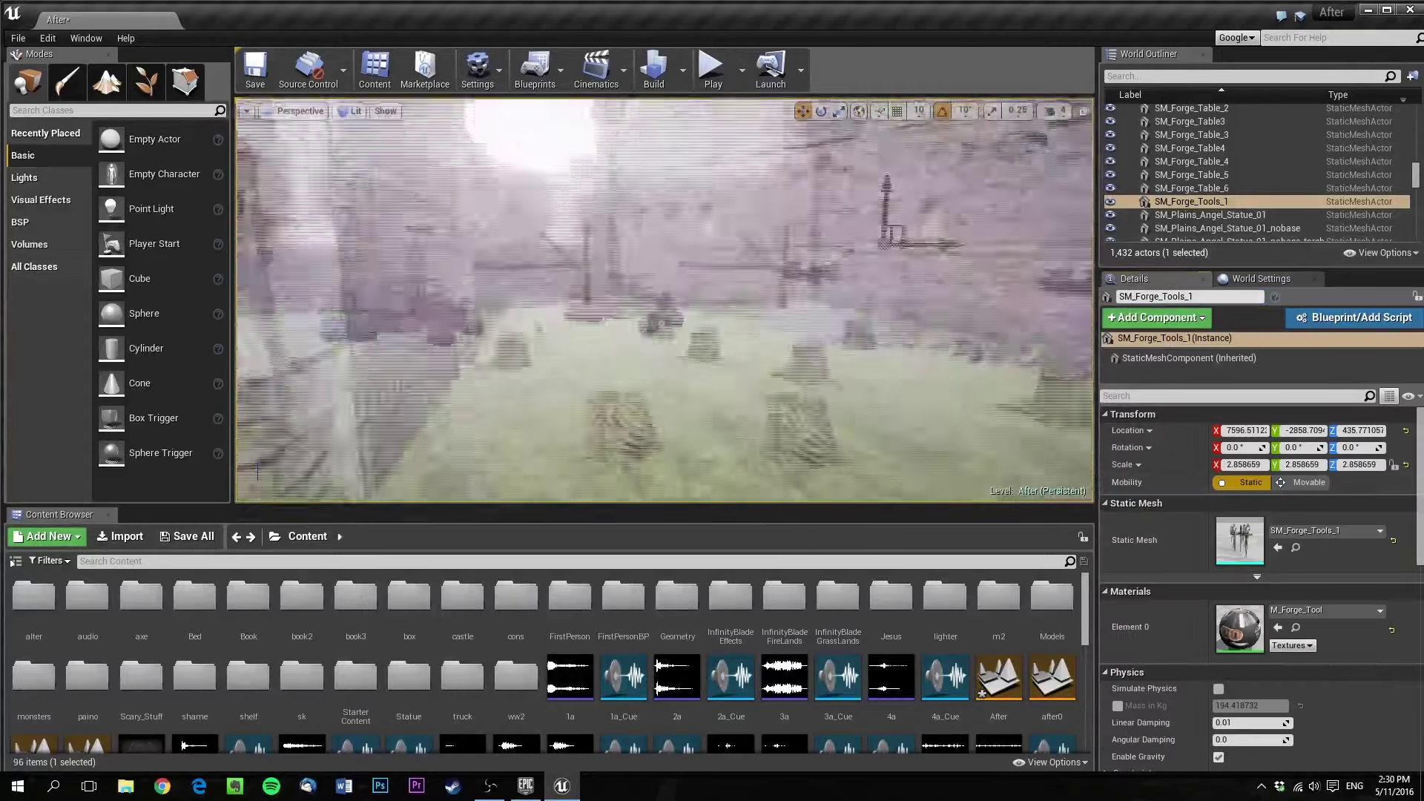
pyautogui.moveTo(665, 300); pyautogui.dragTo(960, 318, button='right')
pyautogui.moveTo(598, 216); pyautogui.dragTo(598, 217, button='right')
pyautogui.moveTo(854, 400); pyautogui.dragTo(853, 401, button='right')
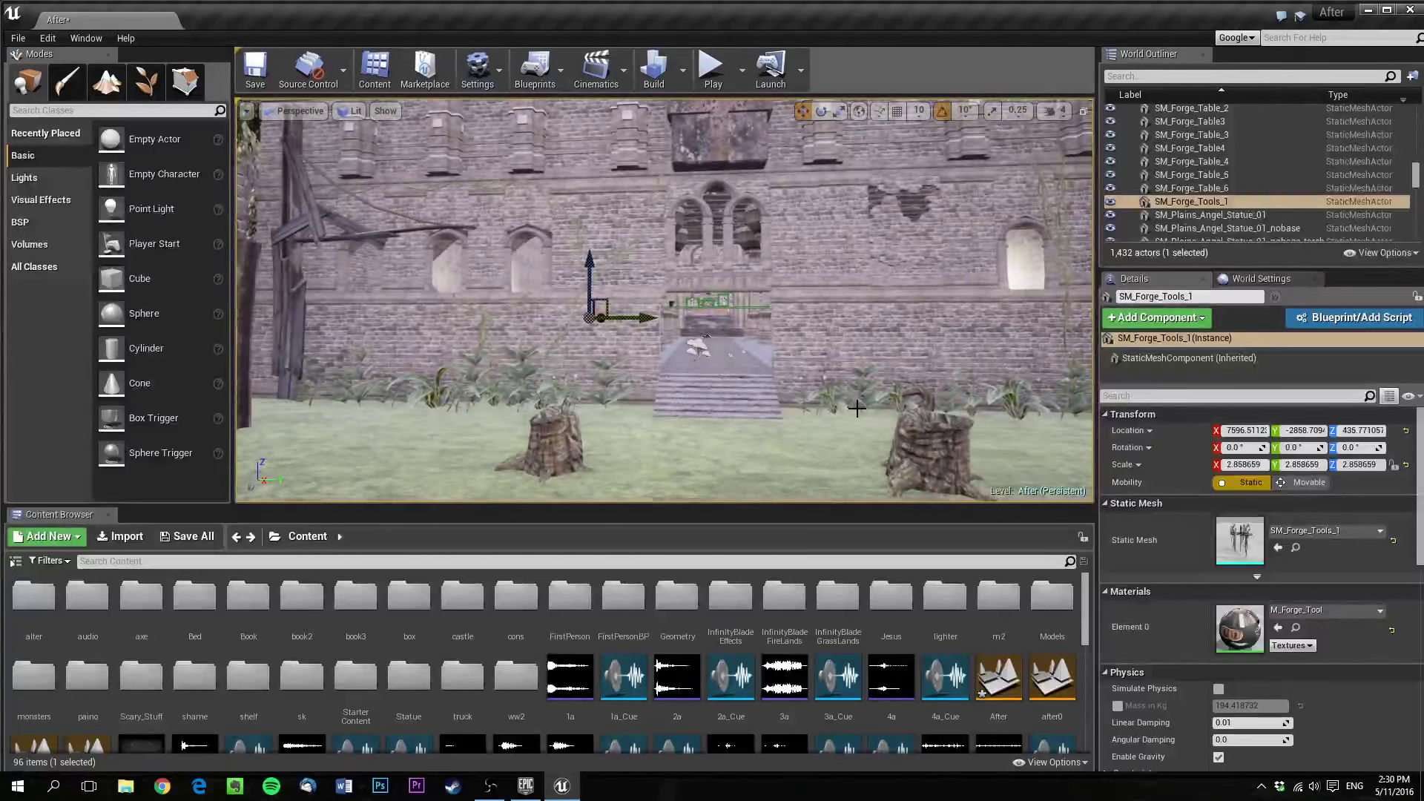
pyautogui.click(713, 70)
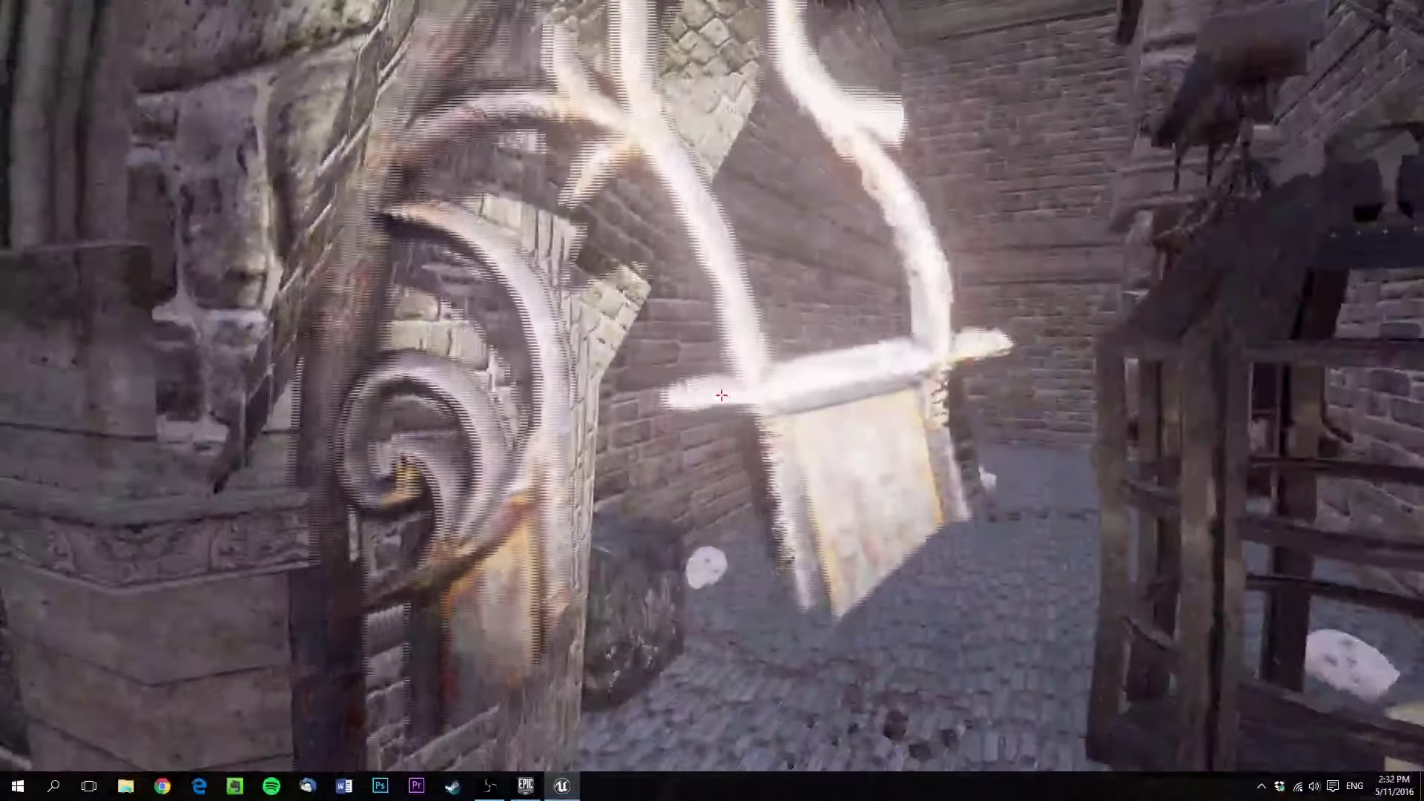
pyautogui.press('w')
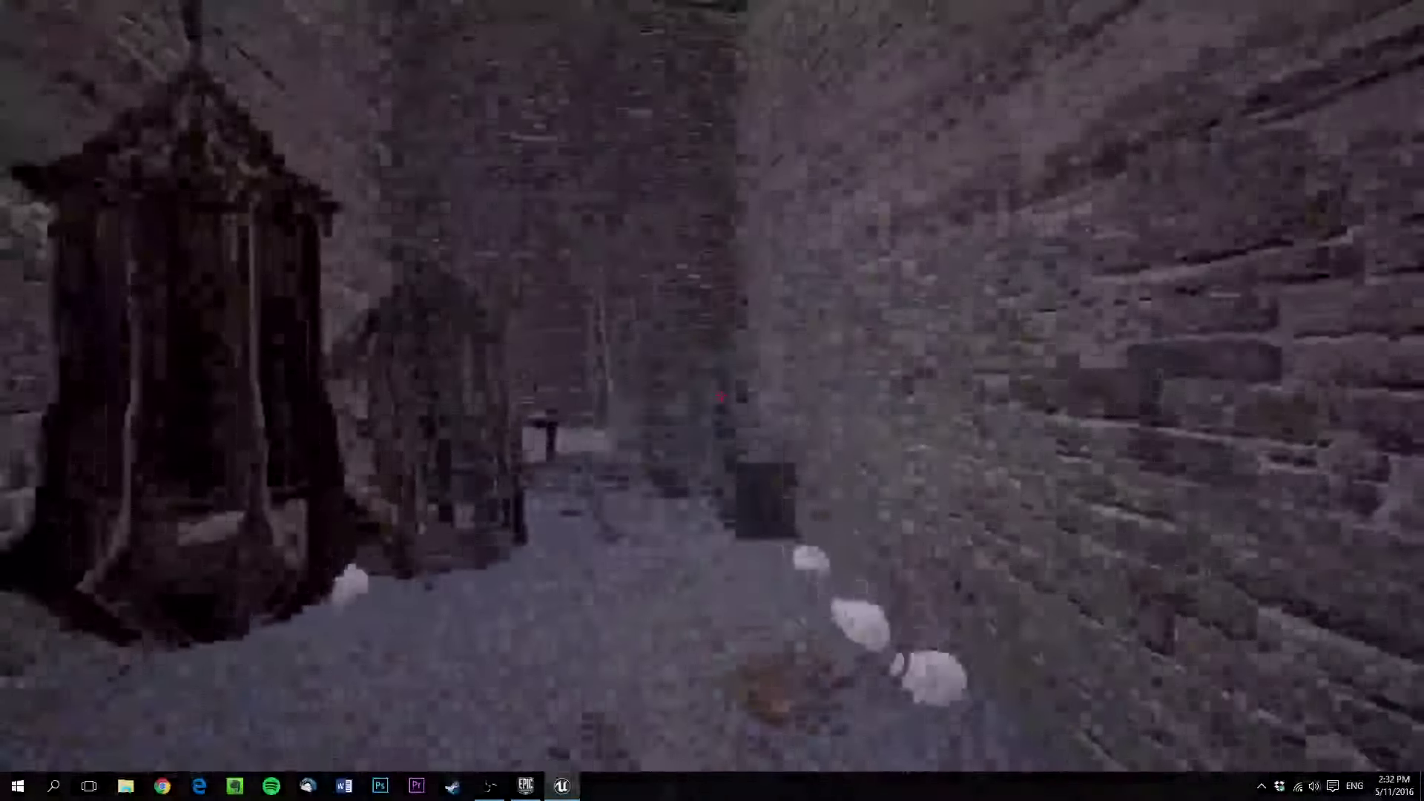
pyautogui.press('w')
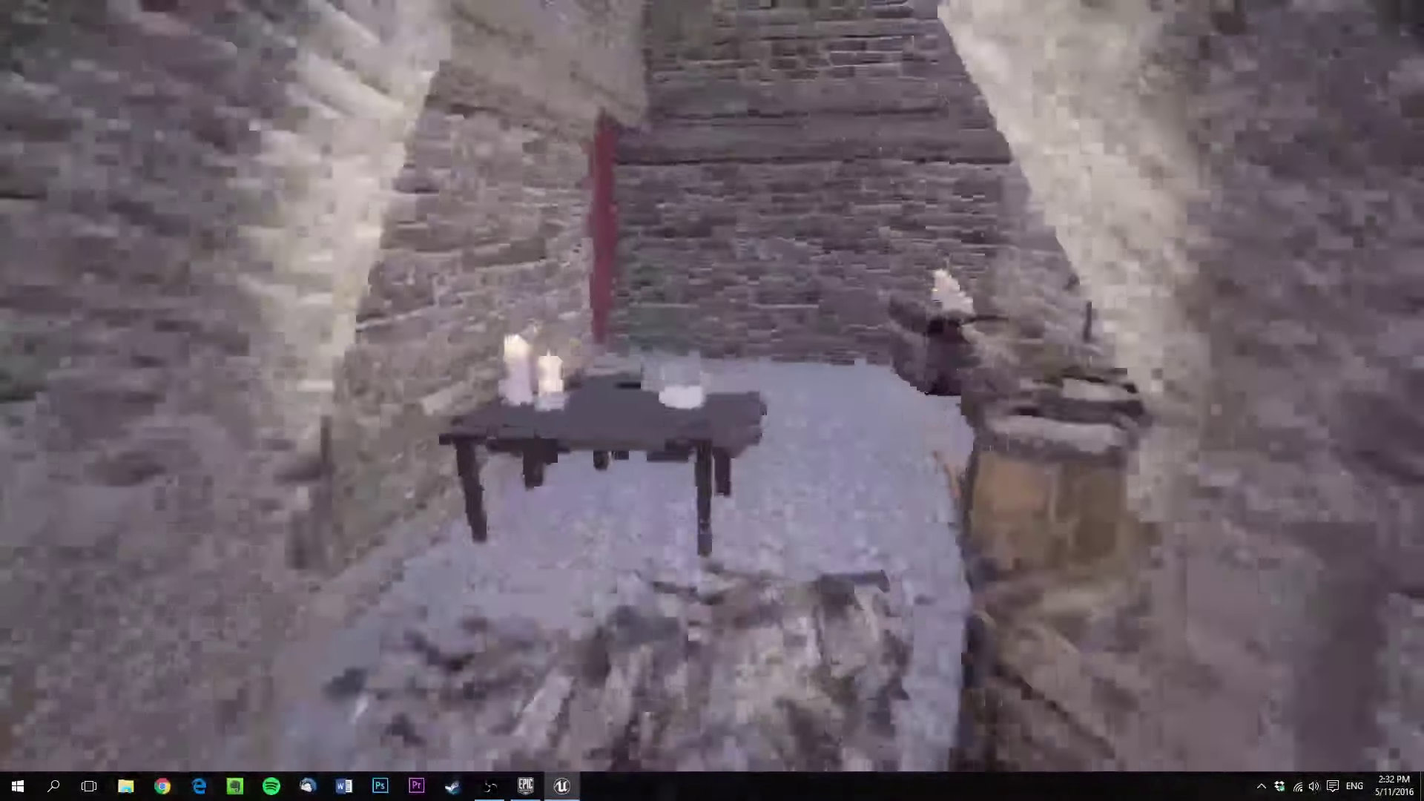
pyautogui.press('w')
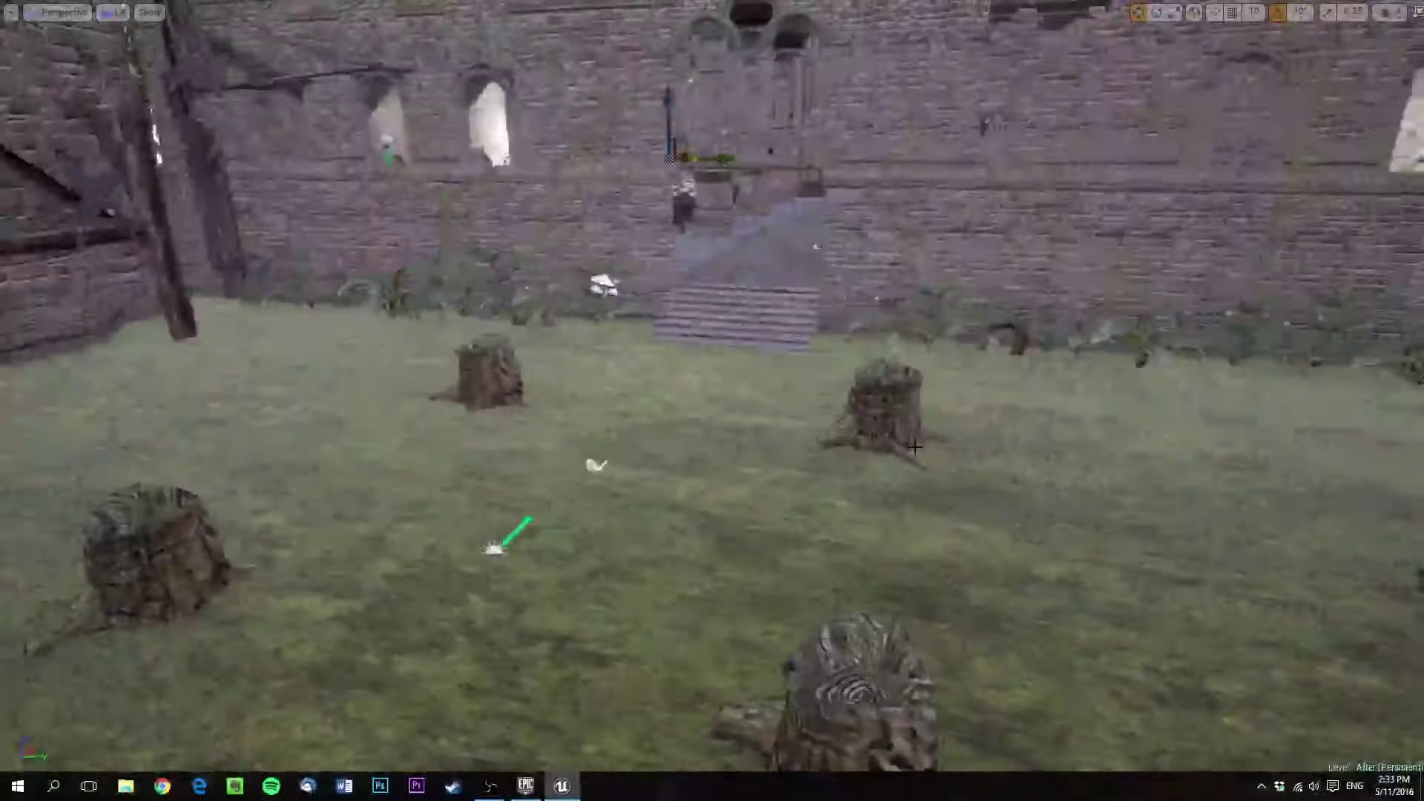
pyautogui.press('F11')
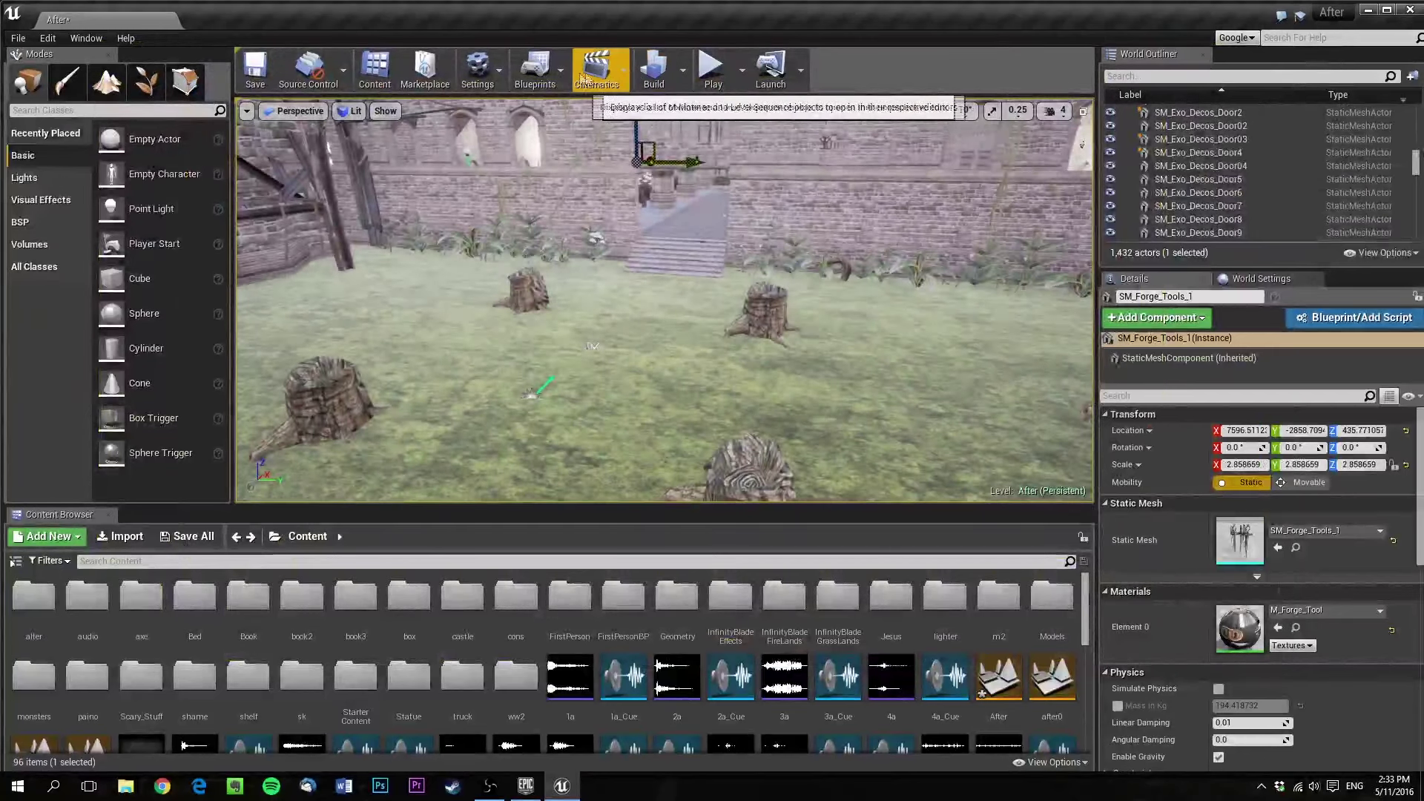
# Review the available Blueprint options, then open the Level Blueprint and maximize its window
pyautogui.click(565, 70)
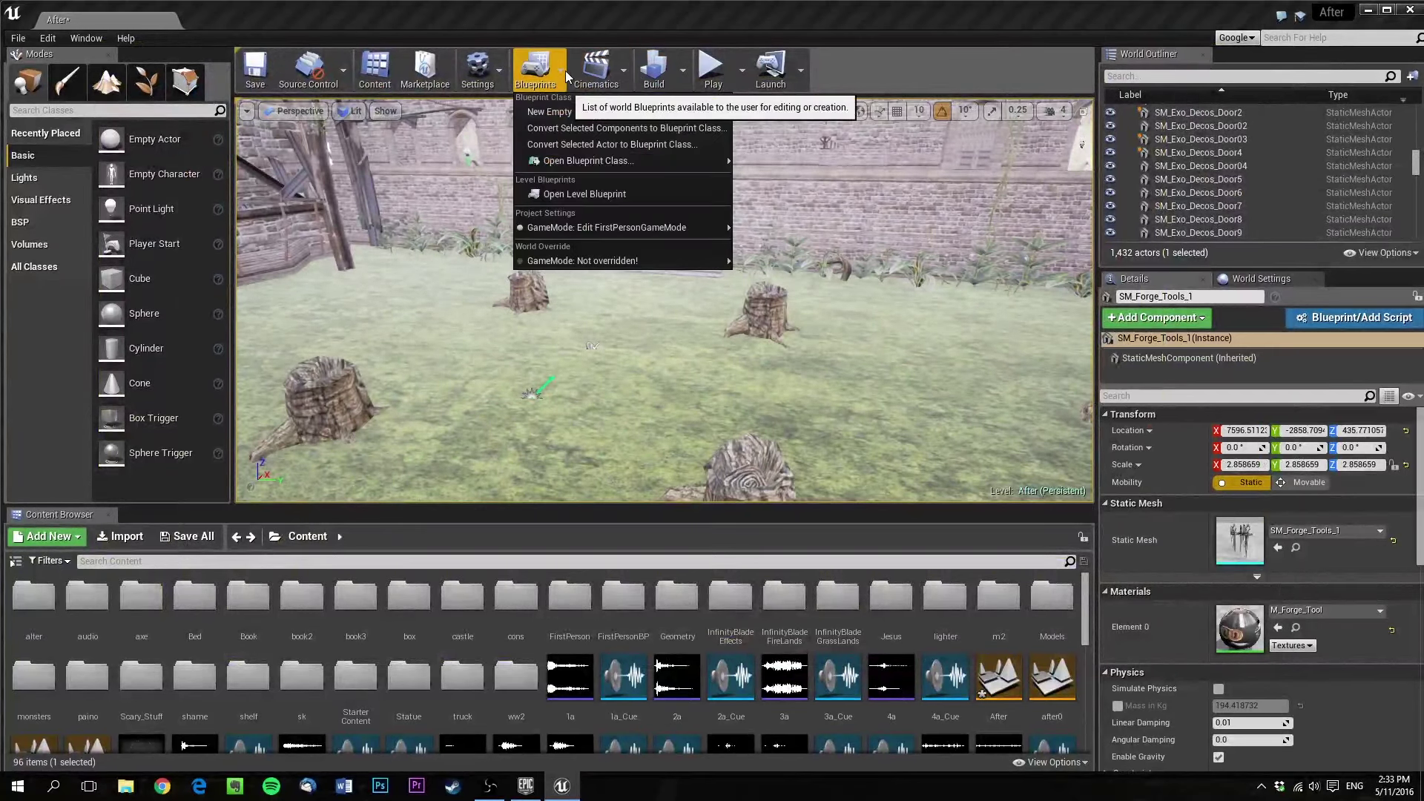
pyautogui.click(565, 69)
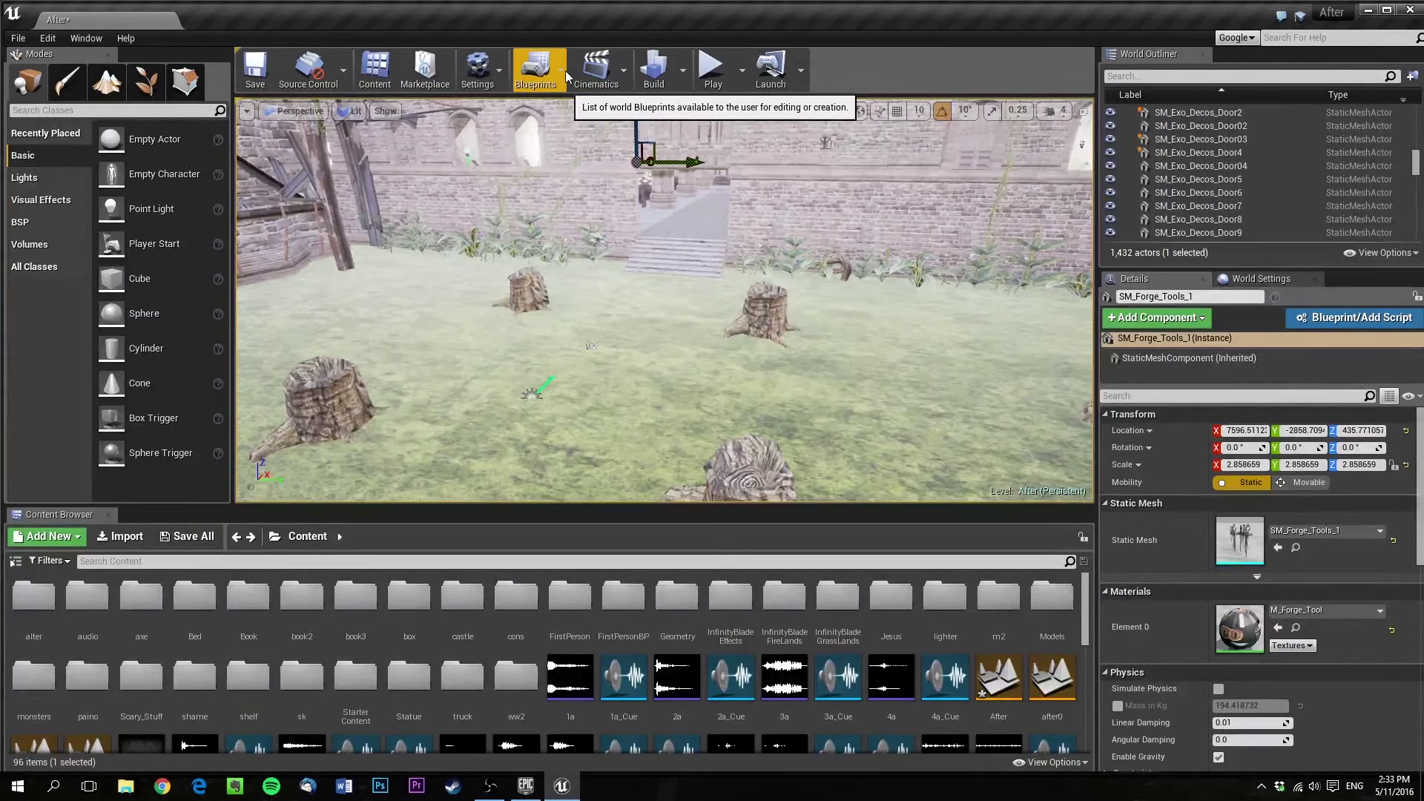
pyautogui.click(565, 70)
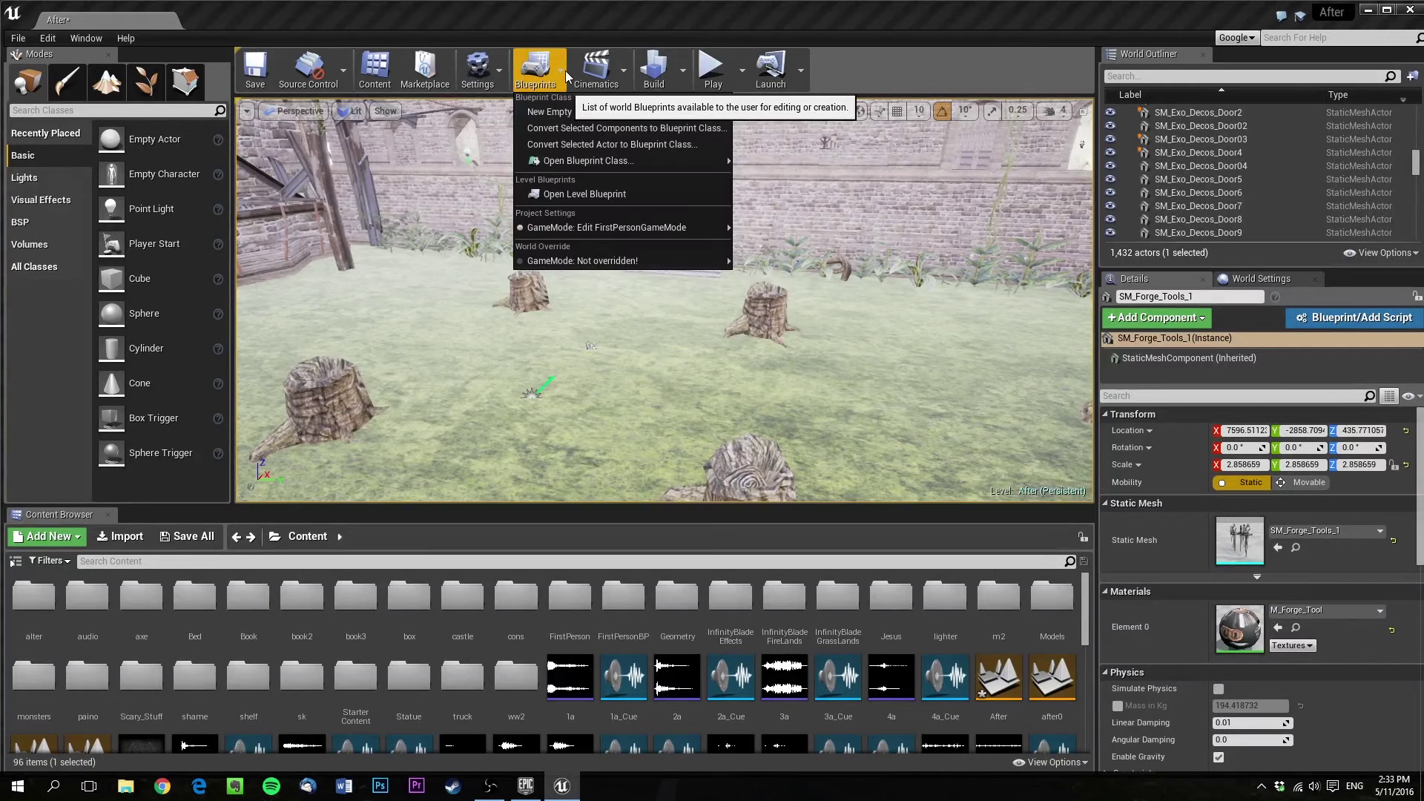
pyautogui.click(586, 195)
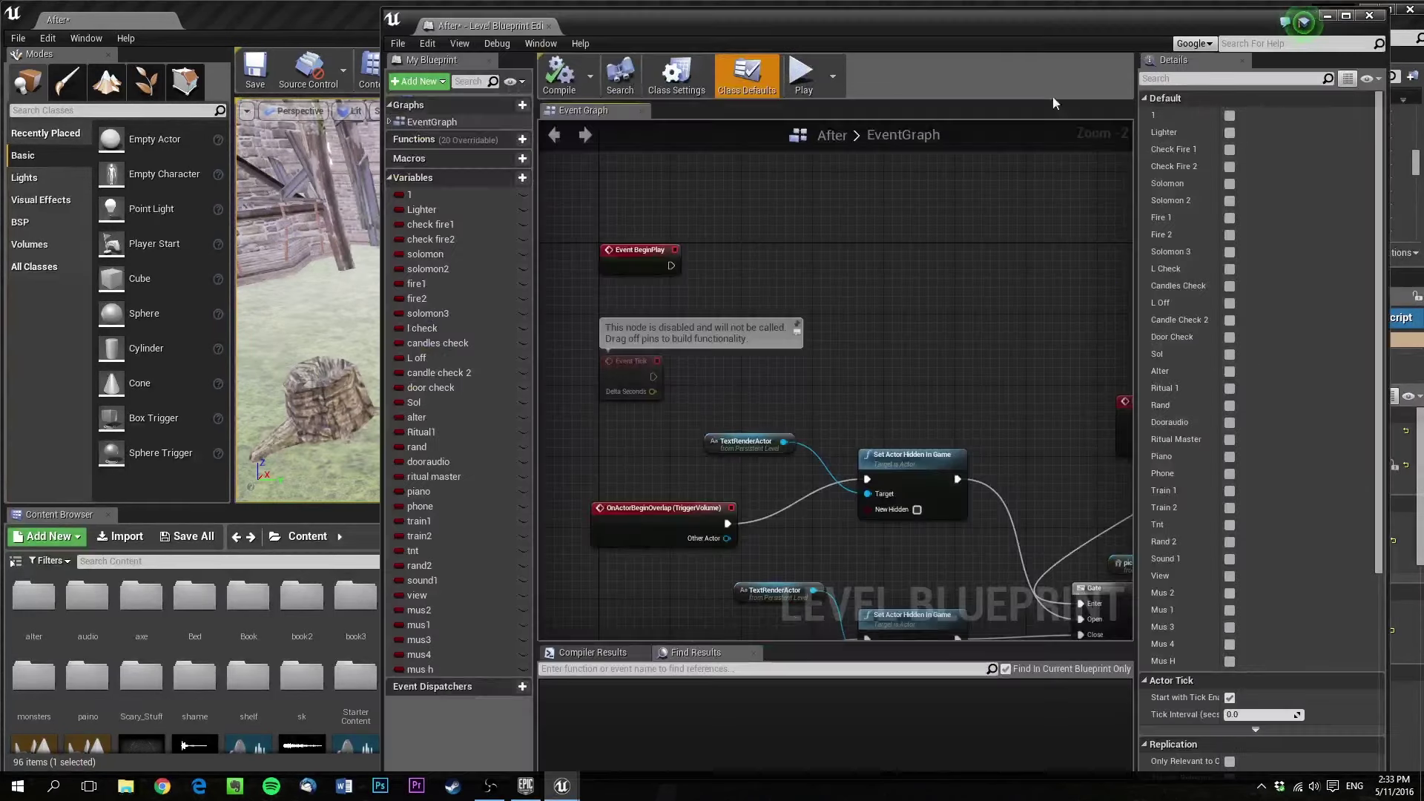
pyautogui.doubleClick(1022, 26)
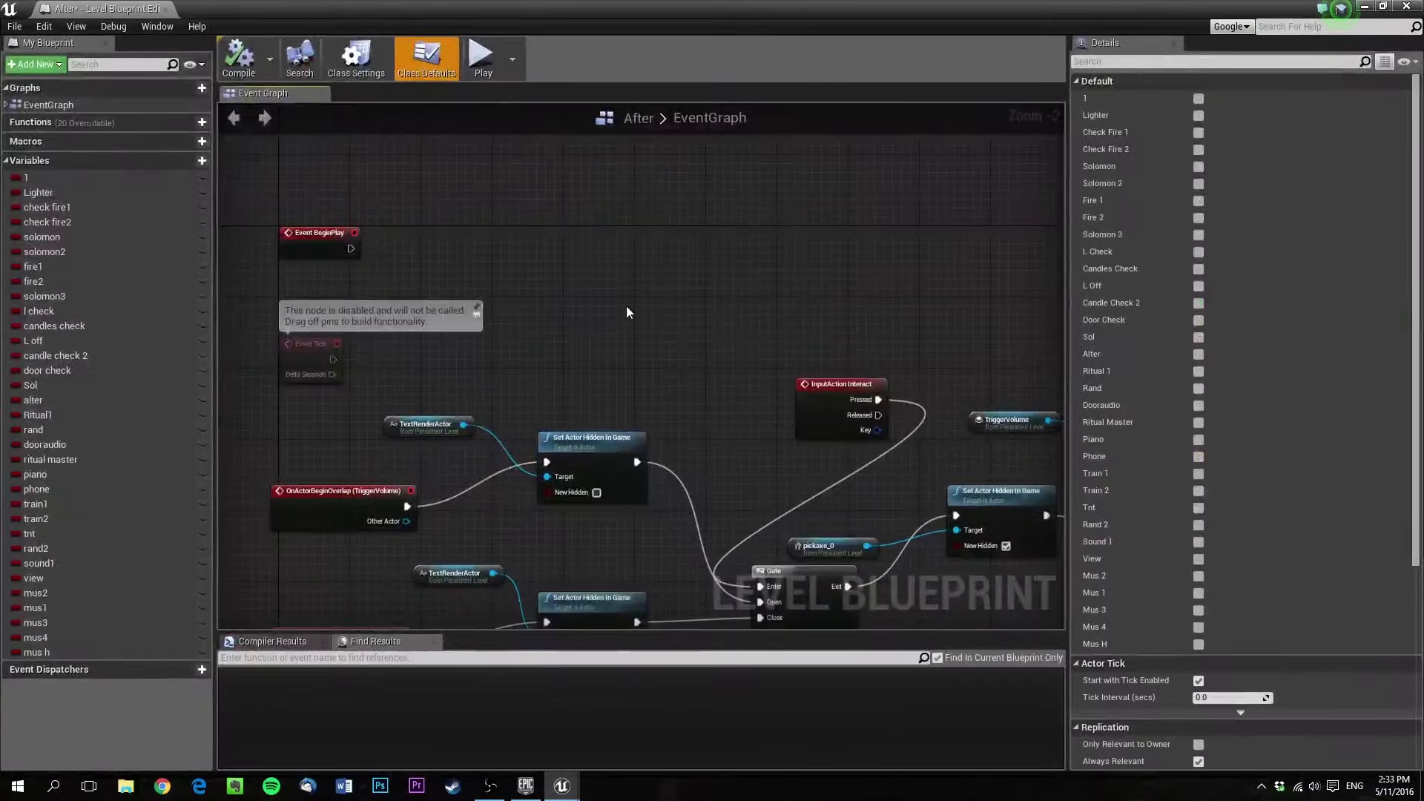
# Survey the node chains across the Level Blueprint's EventGraph, from the full overview to the uppermost groups
pyautogui.scroll(-10, 691, 320)
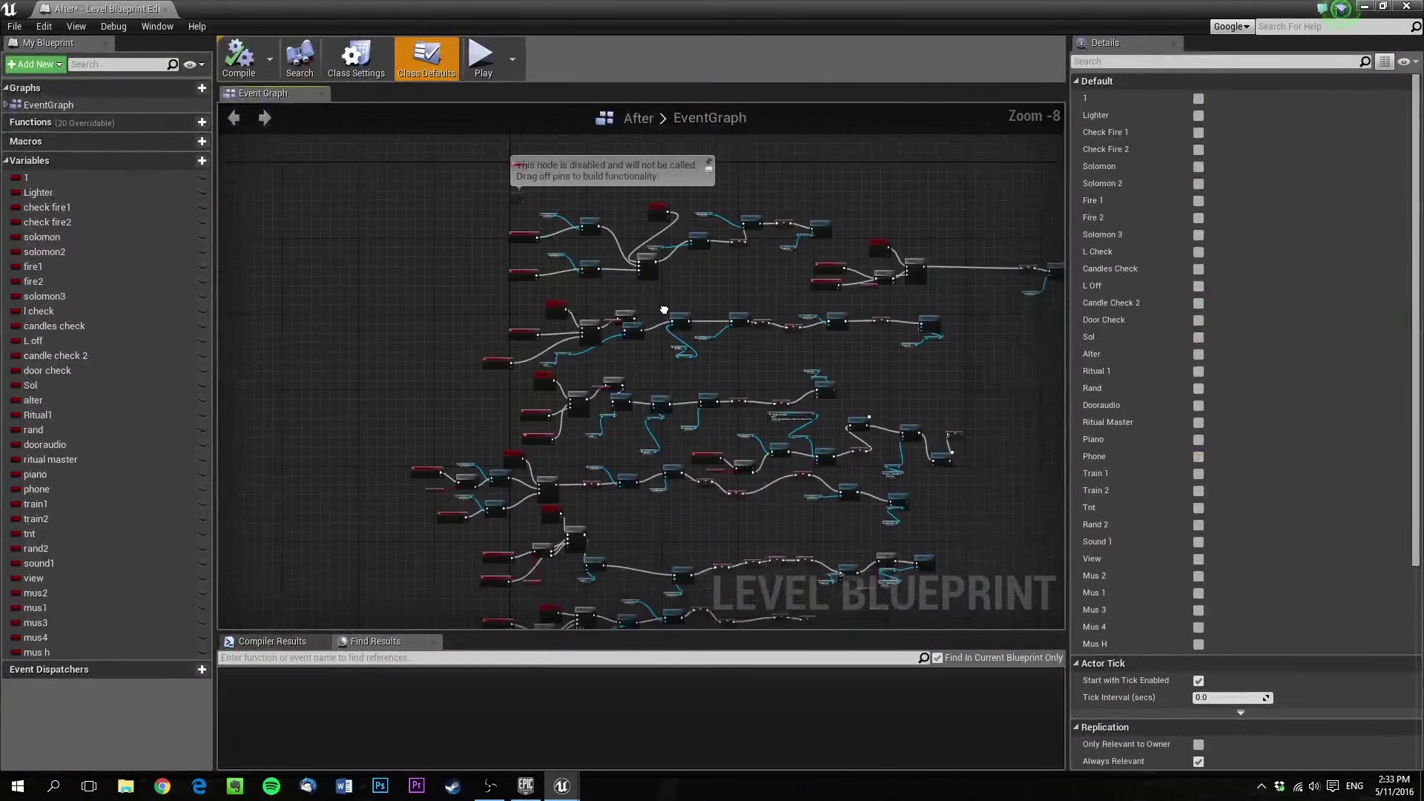
pyautogui.scroll(-3, 603, 308)
pyautogui.moveTo(614, 331); pyautogui.dragTo(718, 533, button='right')
pyautogui.scroll(8, 603, 394)
pyautogui.scroll(-1, 770, 469)
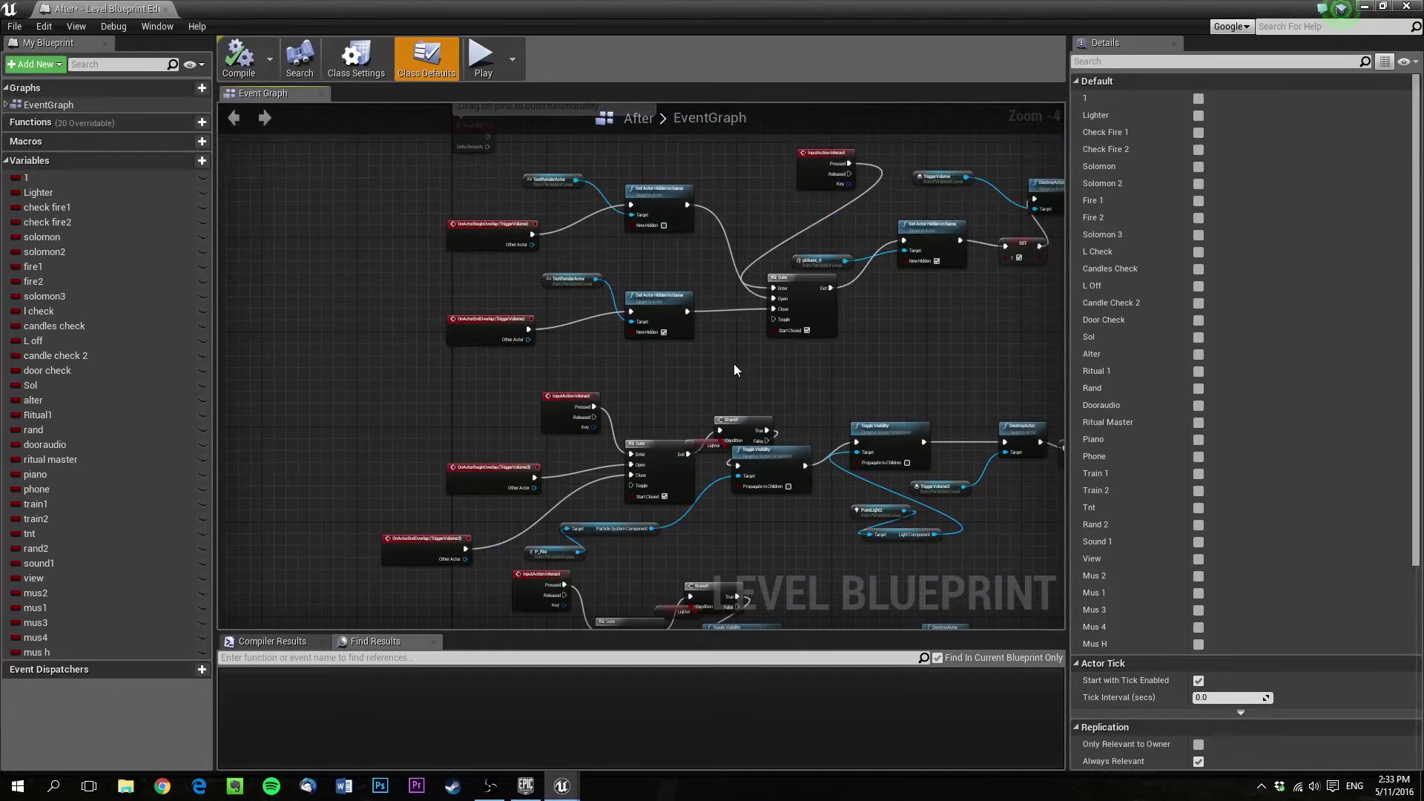
pyautogui.moveTo(975, 353); pyautogui.dragTo(908, 394, button='right')
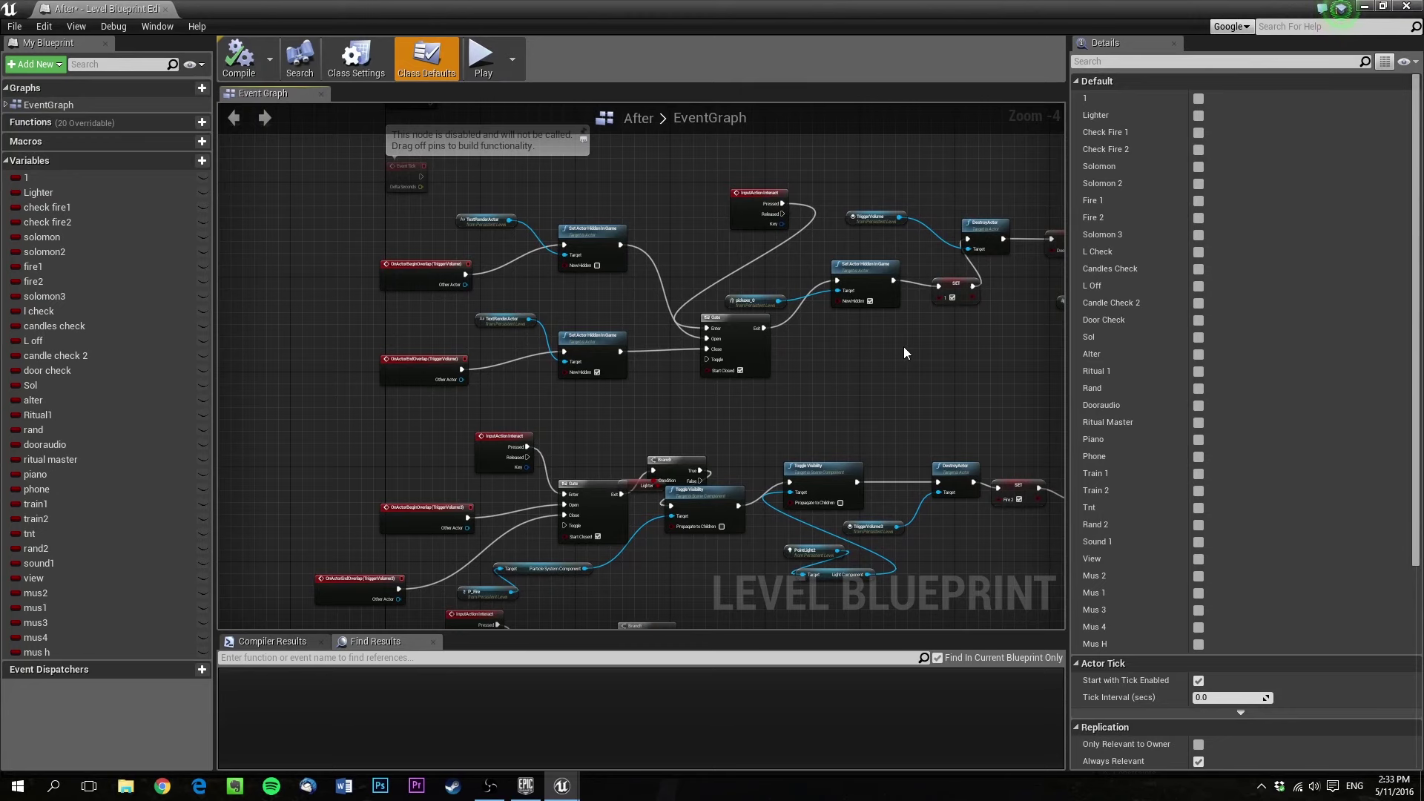
# Examine the chain from the TriggerVolume's OnActorBeginOverlap event through Set Actor Hidden In Game to the Gate node
pyautogui.scroll(4, 568, 345)
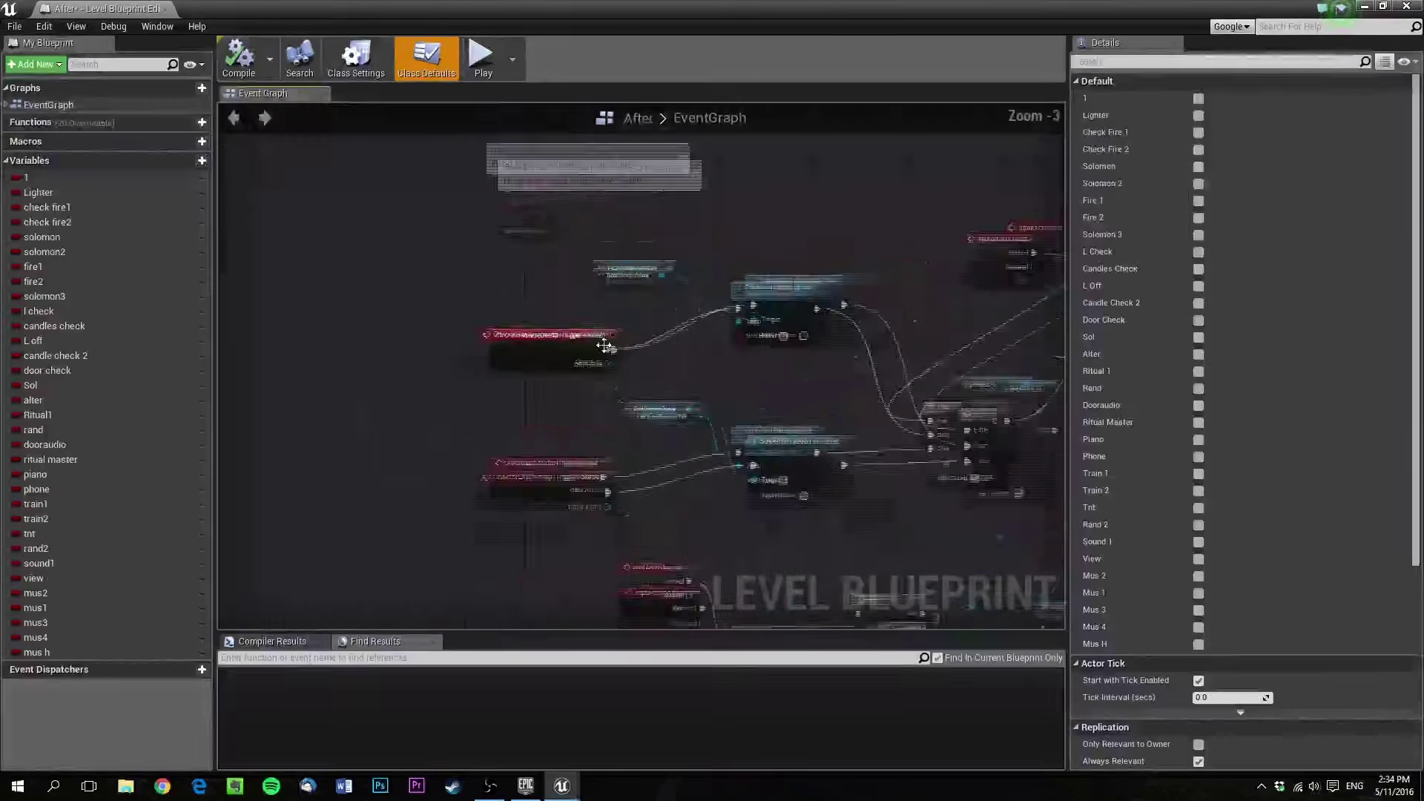
pyautogui.click(506, 353)
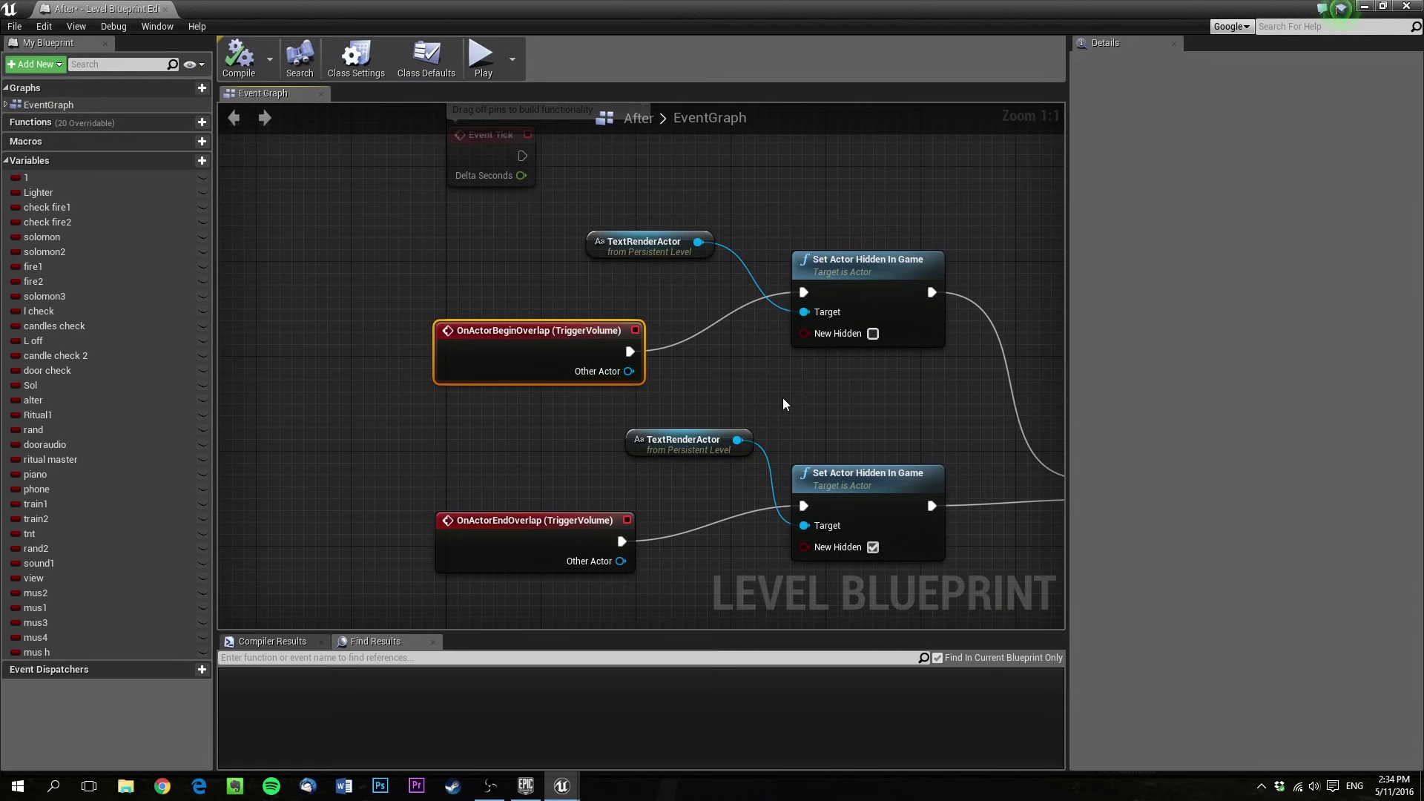
pyautogui.moveTo(785, 403); pyautogui.dragTo(373, 381, button='right')
pyautogui.click(489, 266)
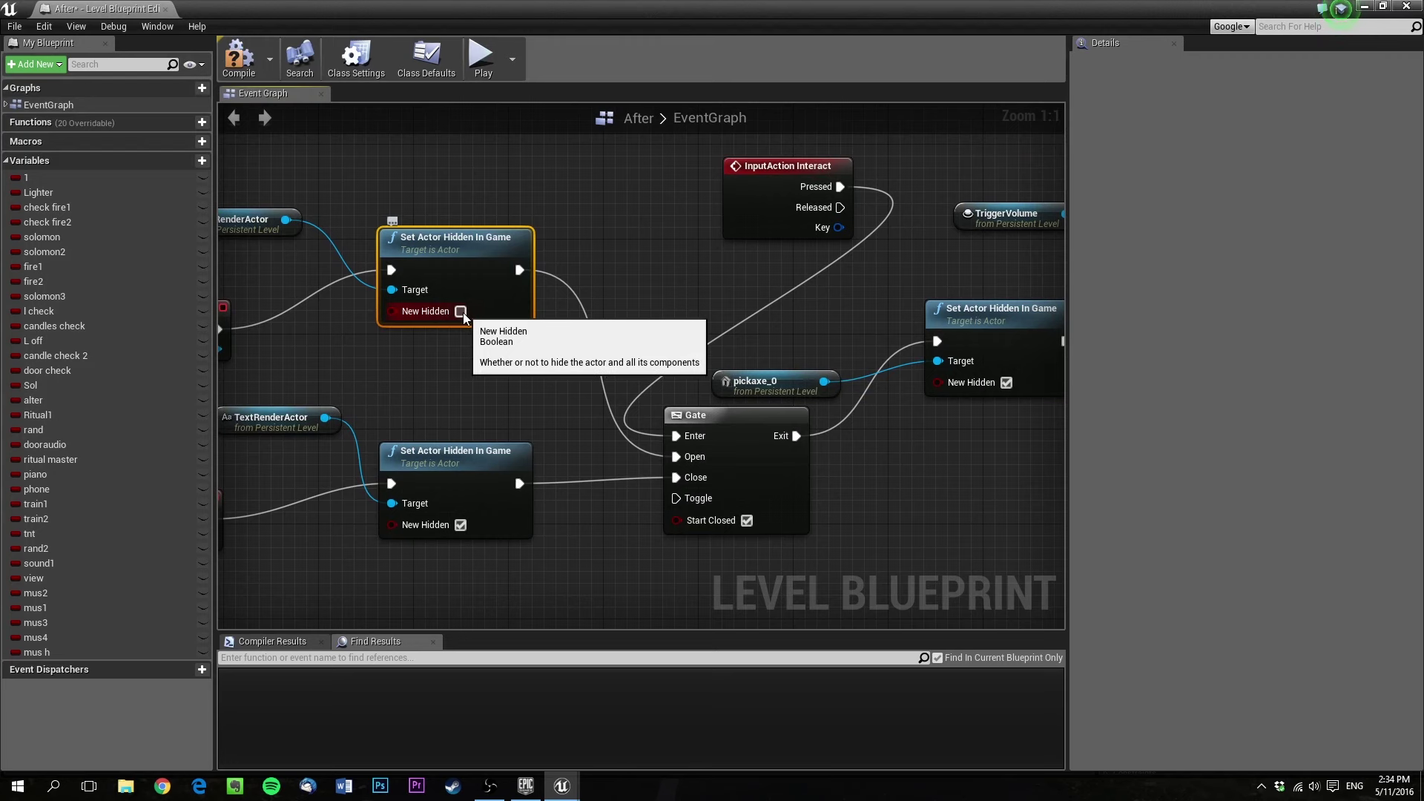
pyautogui.moveTo(548, 350); pyautogui.dragTo(368, 242, button='right')
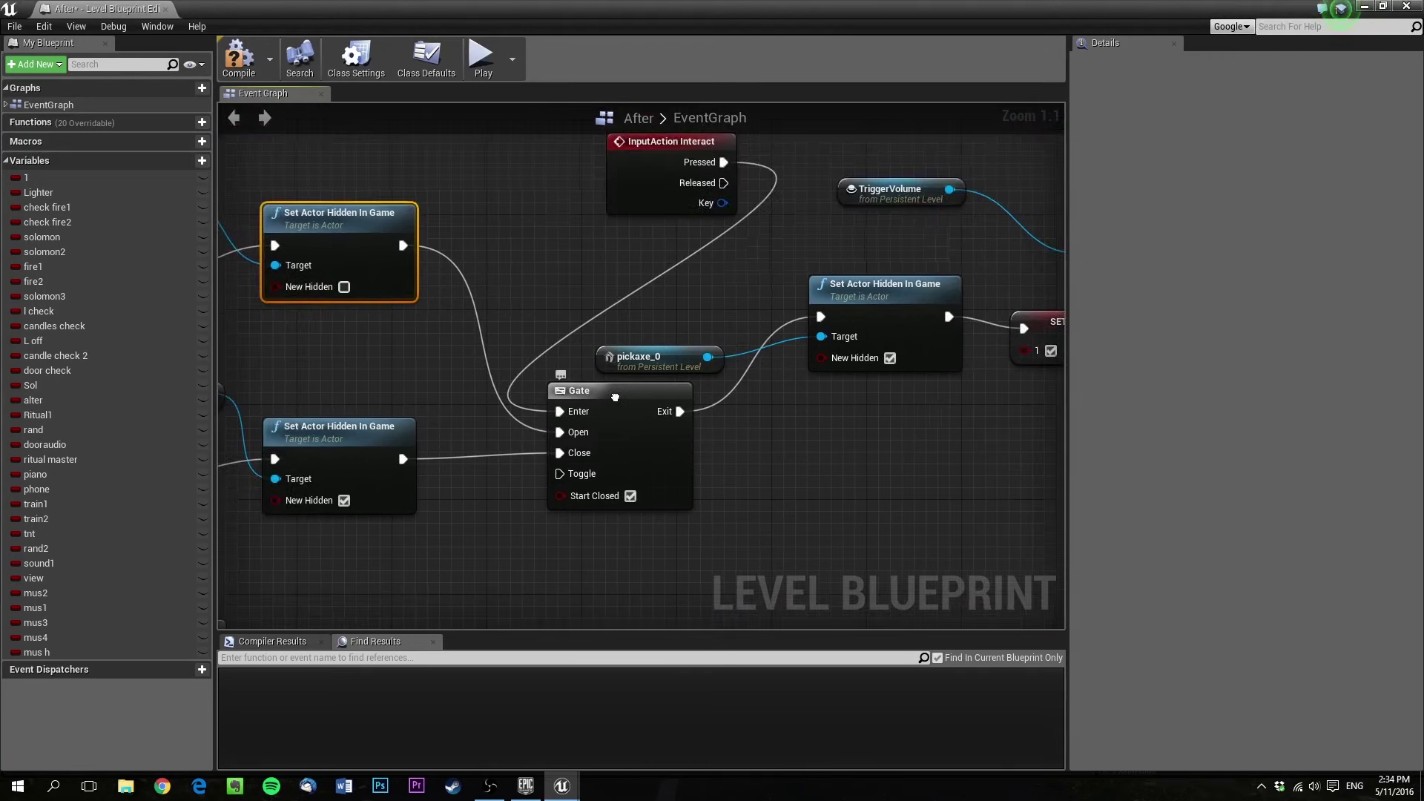
pyautogui.moveTo(604, 406); pyautogui.dragTo(623, 394, button='right')
pyautogui.click(647, 391)
pyautogui.moveTo(577, 329); pyautogui.dragTo(679, 369, button='right')
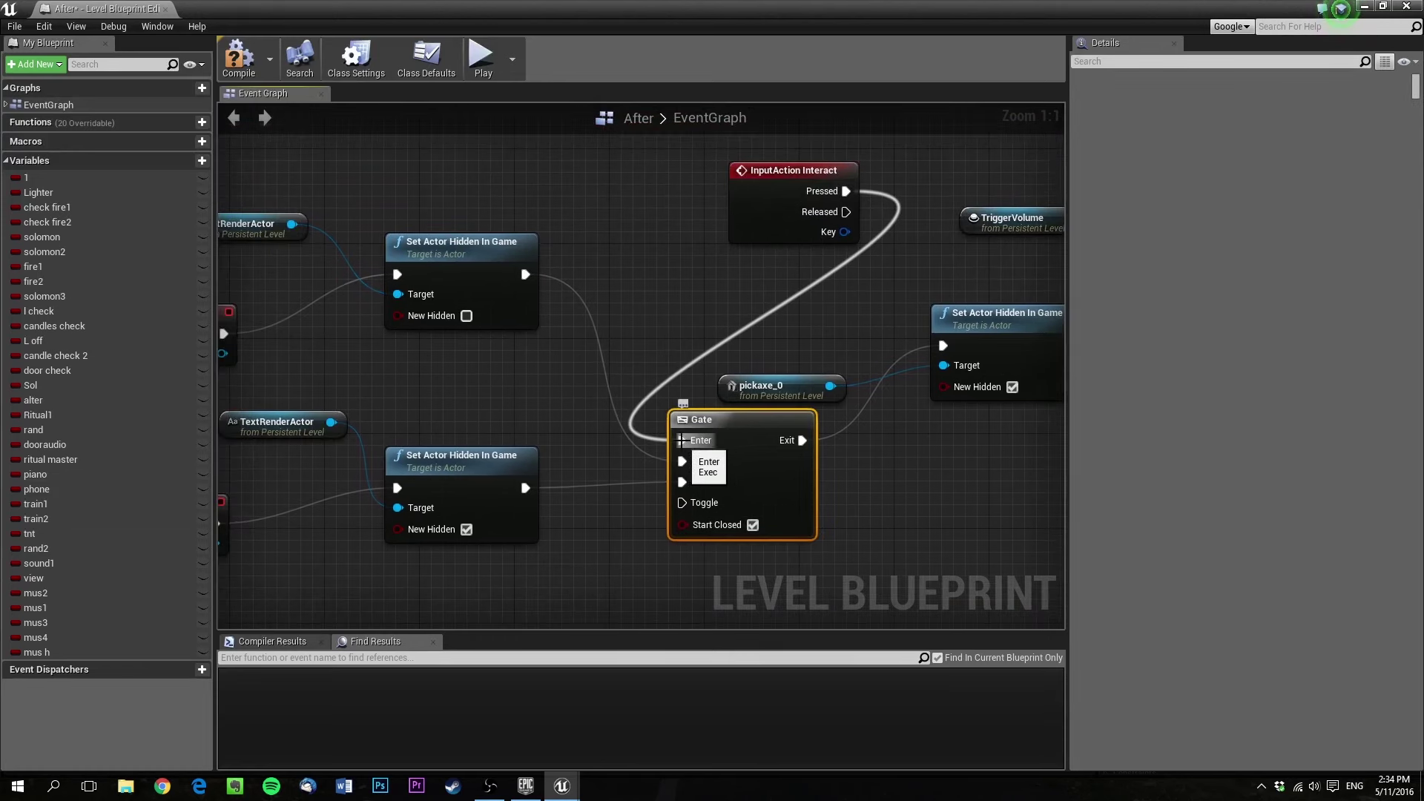
# Inspect the InputAction Interact event feeding the Gate, and retrace the OnActorBeginOverlap branch to the Gate's Open input
pyautogui.click(757, 197)
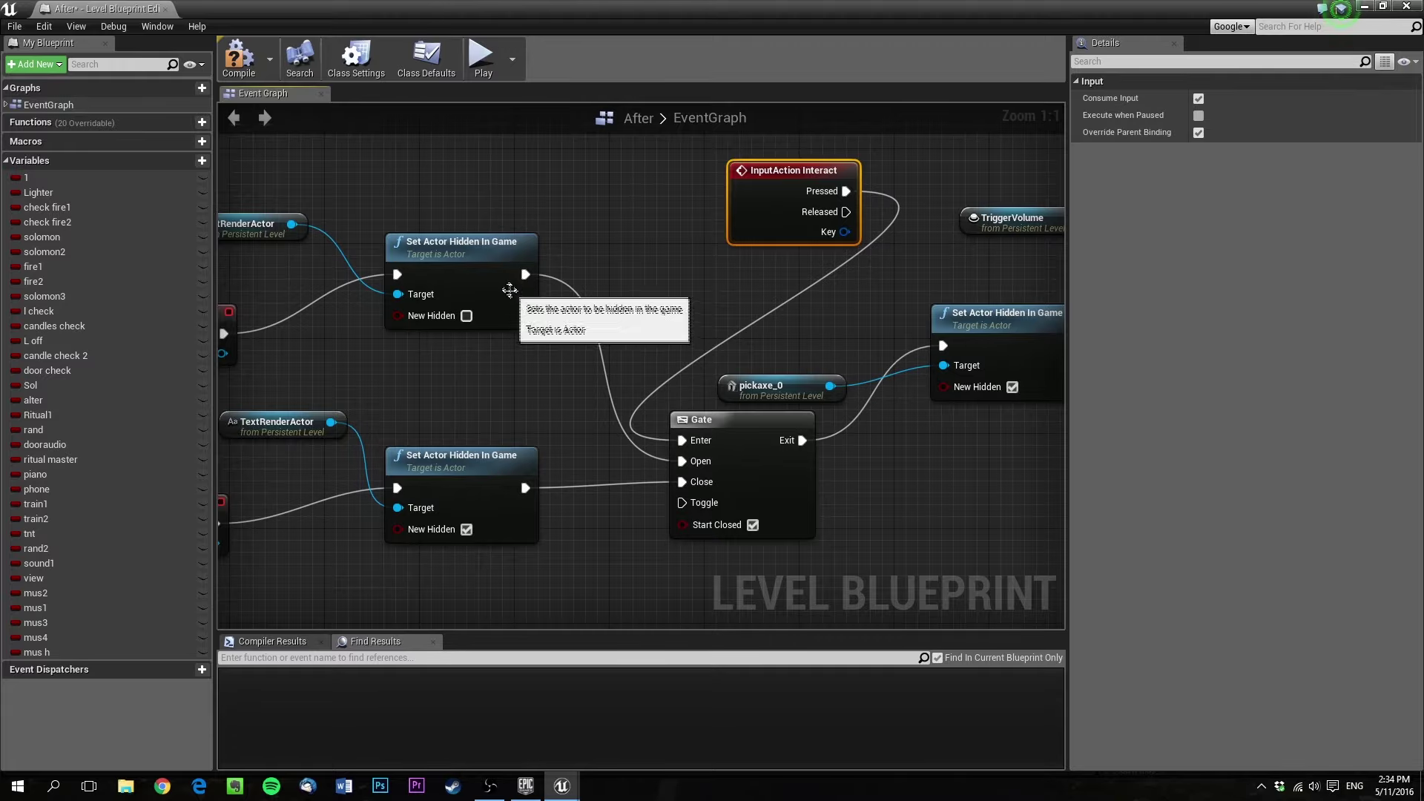
pyautogui.click(474, 286)
pyautogui.moveTo(475, 287); pyautogui.dragTo(552, 311, button='right')
pyautogui.moveTo(280, 421); pyautogui.dragTo(425, 387, button='right')
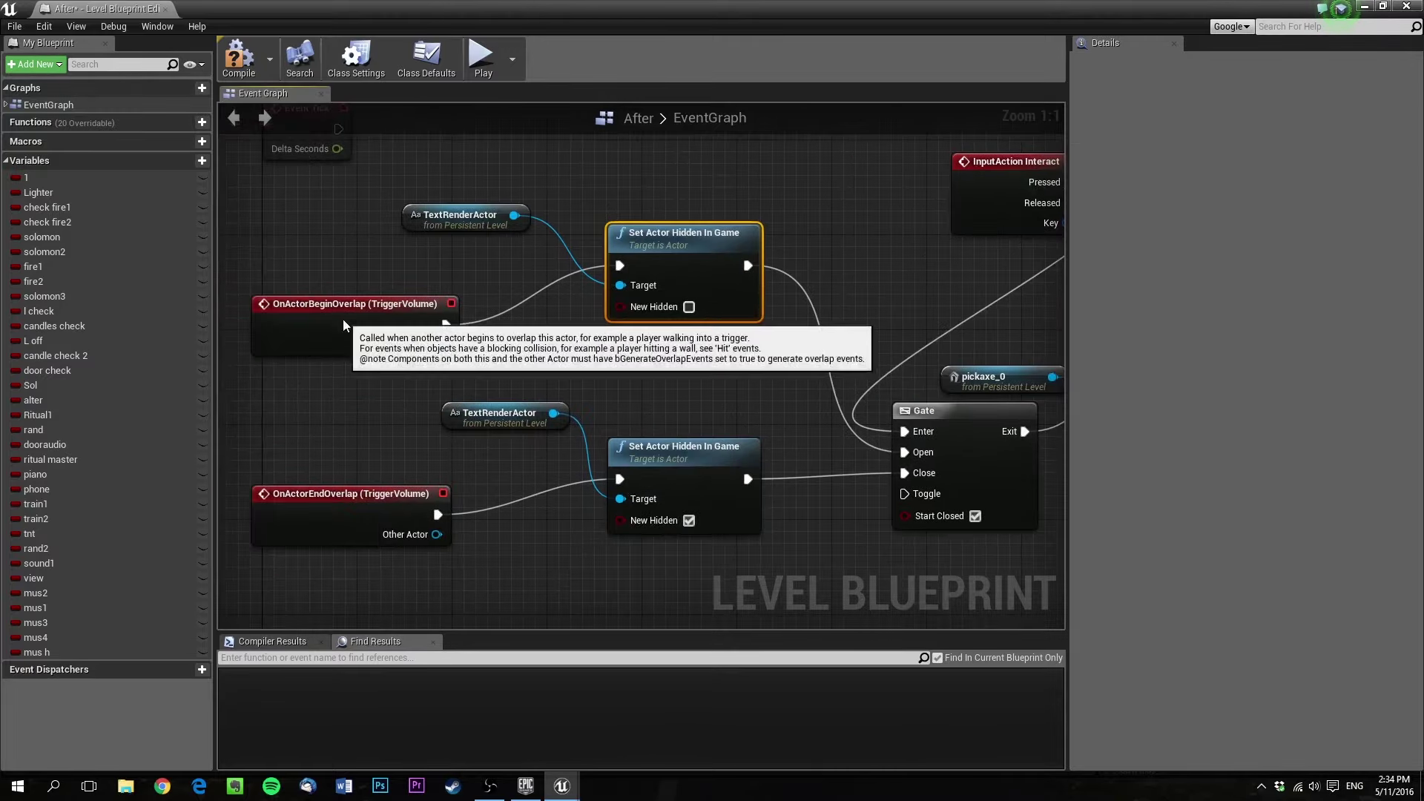
pyautogui.click(353, 300)
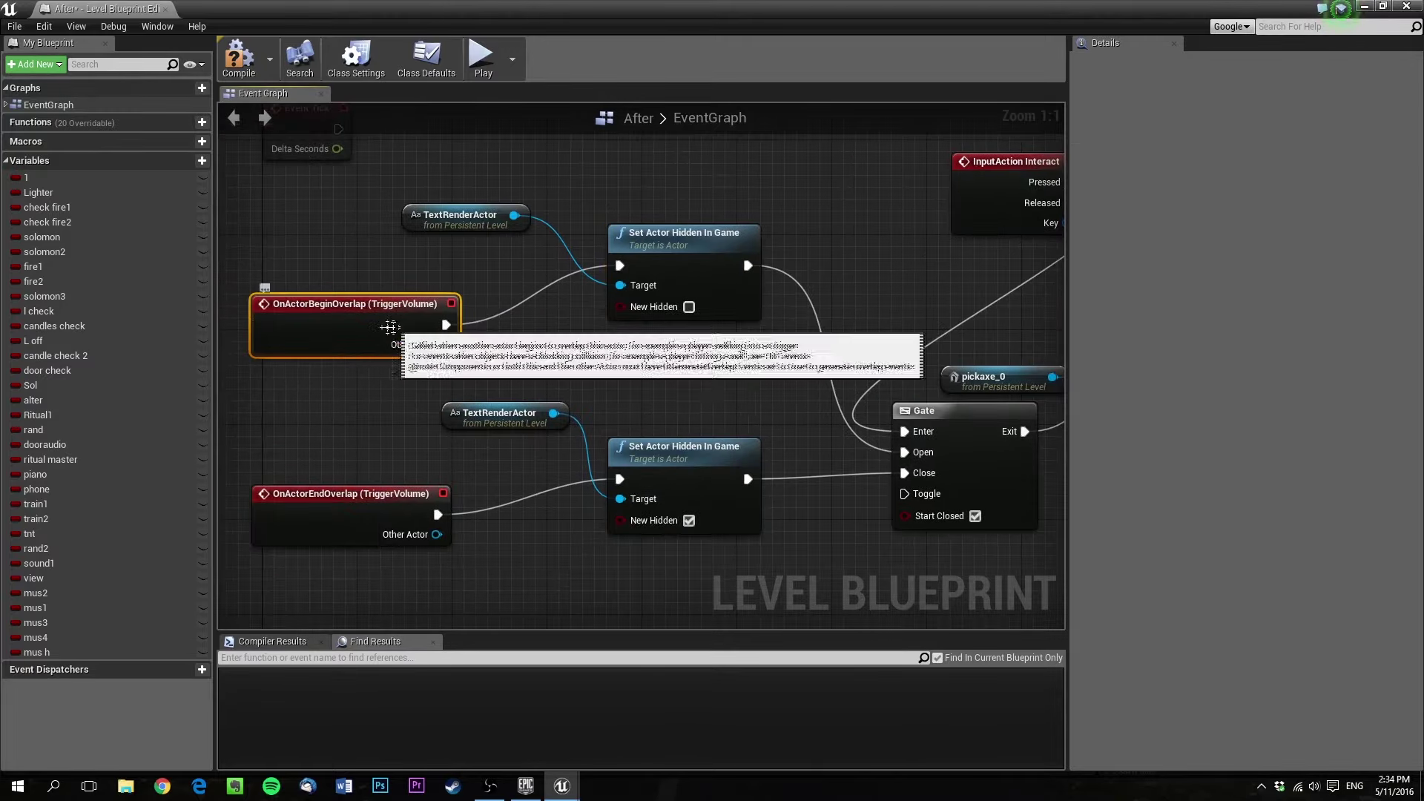
pyautogui.moveTo(822, 463); pyautogui.dragTo(555, 406, button='right')
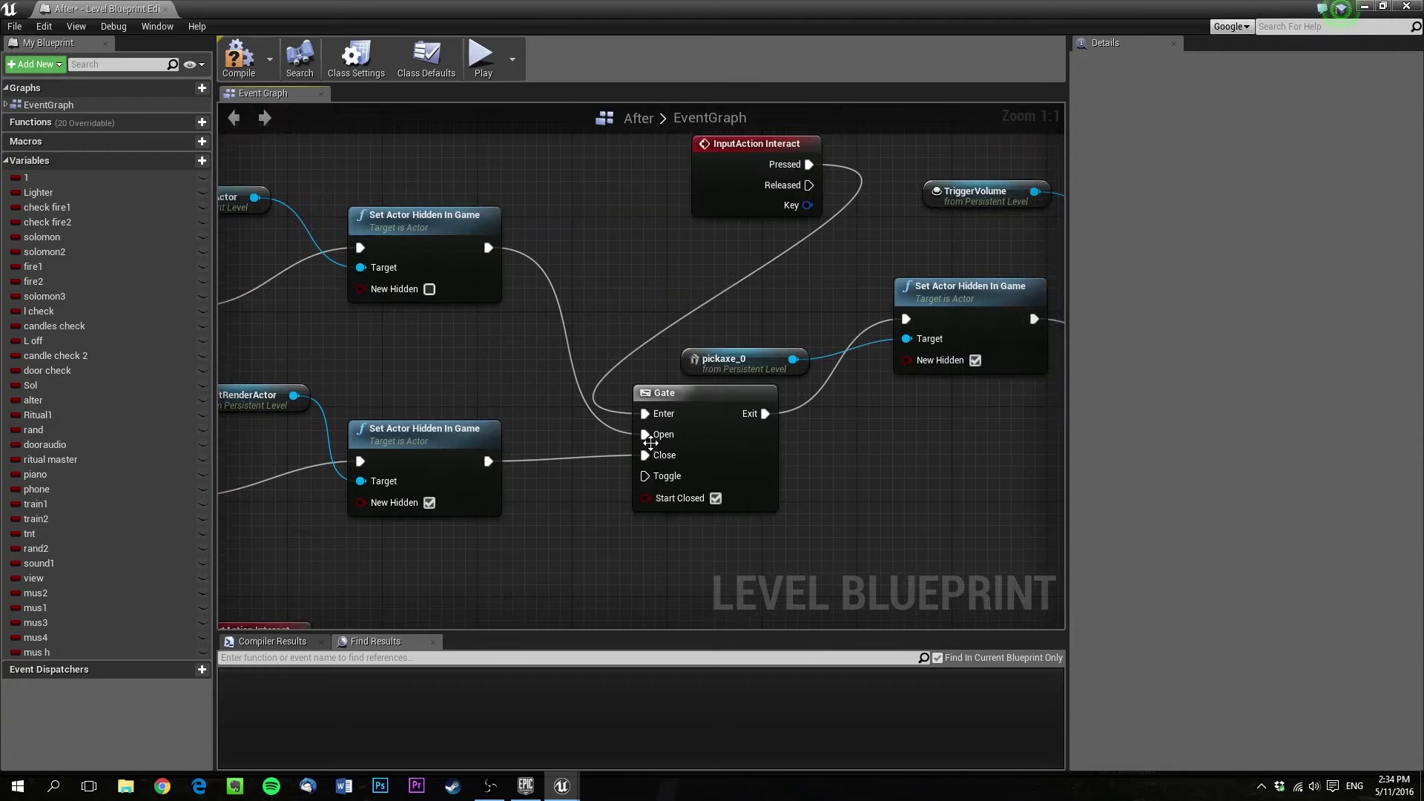
# Trace the OnActorEndOverlap event through its Set Actor Hidden In Game node to the Gate's Close input and the nodes beyond
pyautogui.moveTo(543, 467); pyautogui.dragTo(830, 400, button='right')
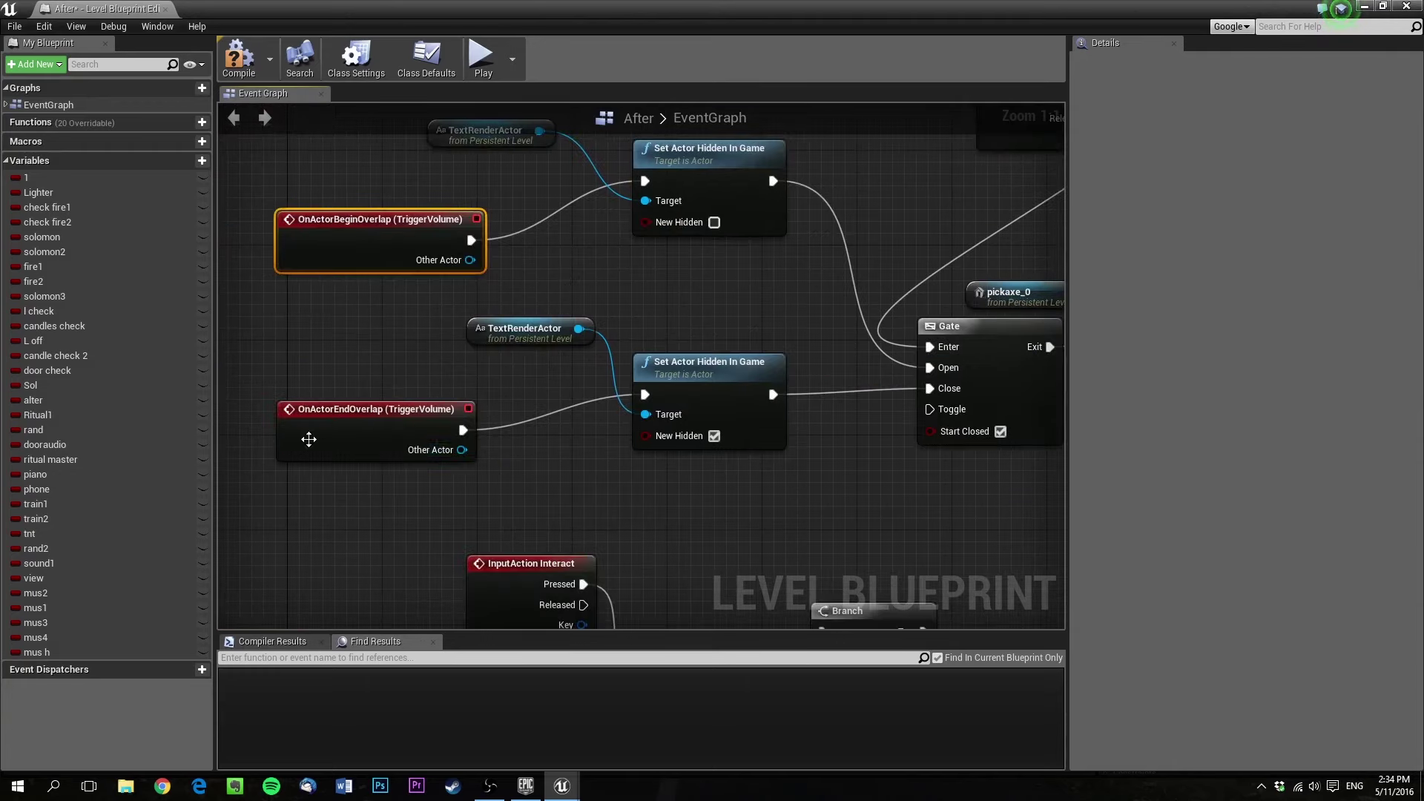
pyautogui.click(309, 439)
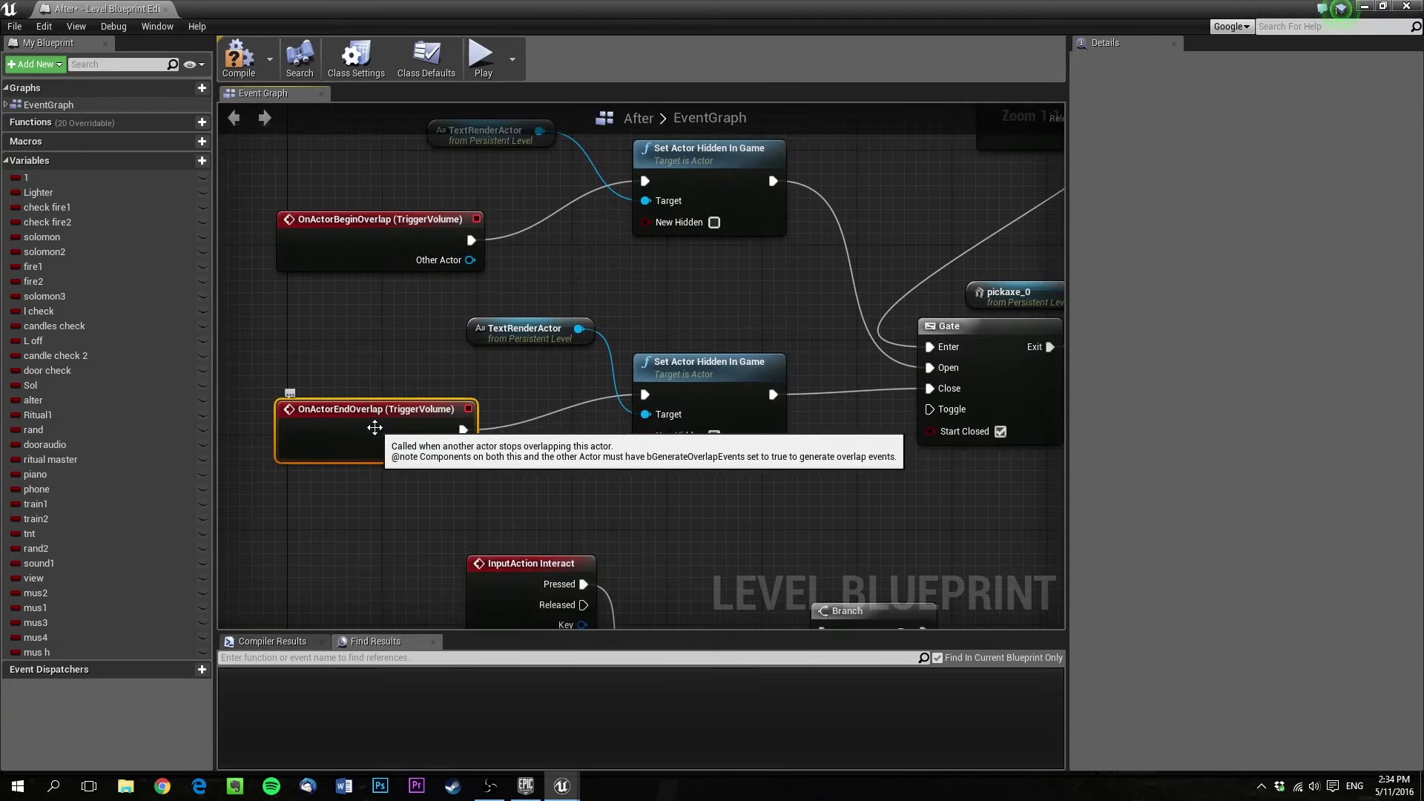
pyautogui.moveTo(952, 471); pyautogui.dragTo(564, 485, button='right')
pyautogui.moveTo(773, 346); pyautogui.dragTo(472, 428, button='right')
# View the whole event graph, inspect the first few variables through check fire2, and close the Level Blueprint
pyautogui.scroll(-7, 590, 433)
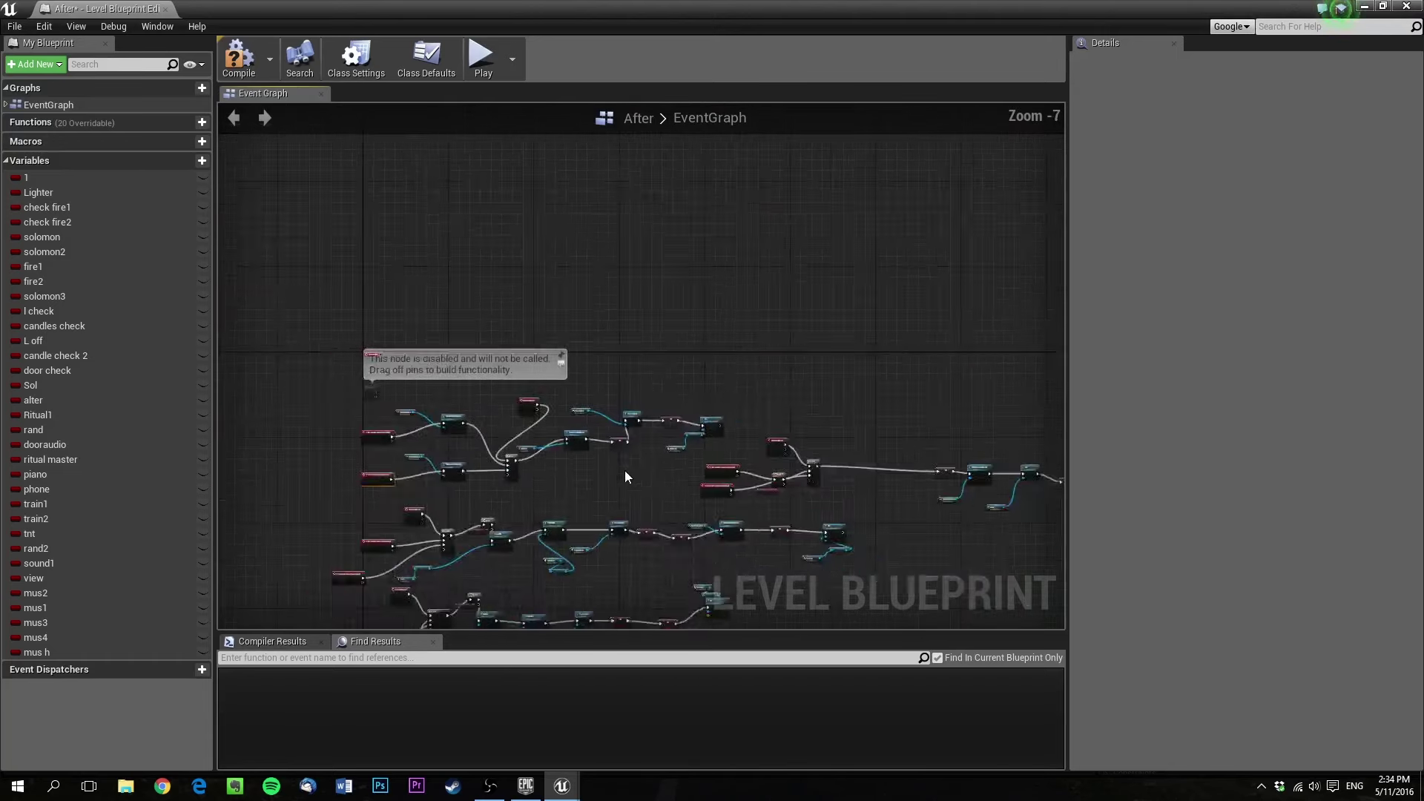
pyautogui.moveTo(624, 471); pyautogui.dragTo(703, 347, button='right')
pyautogui.scroll(-2, 703, 347)
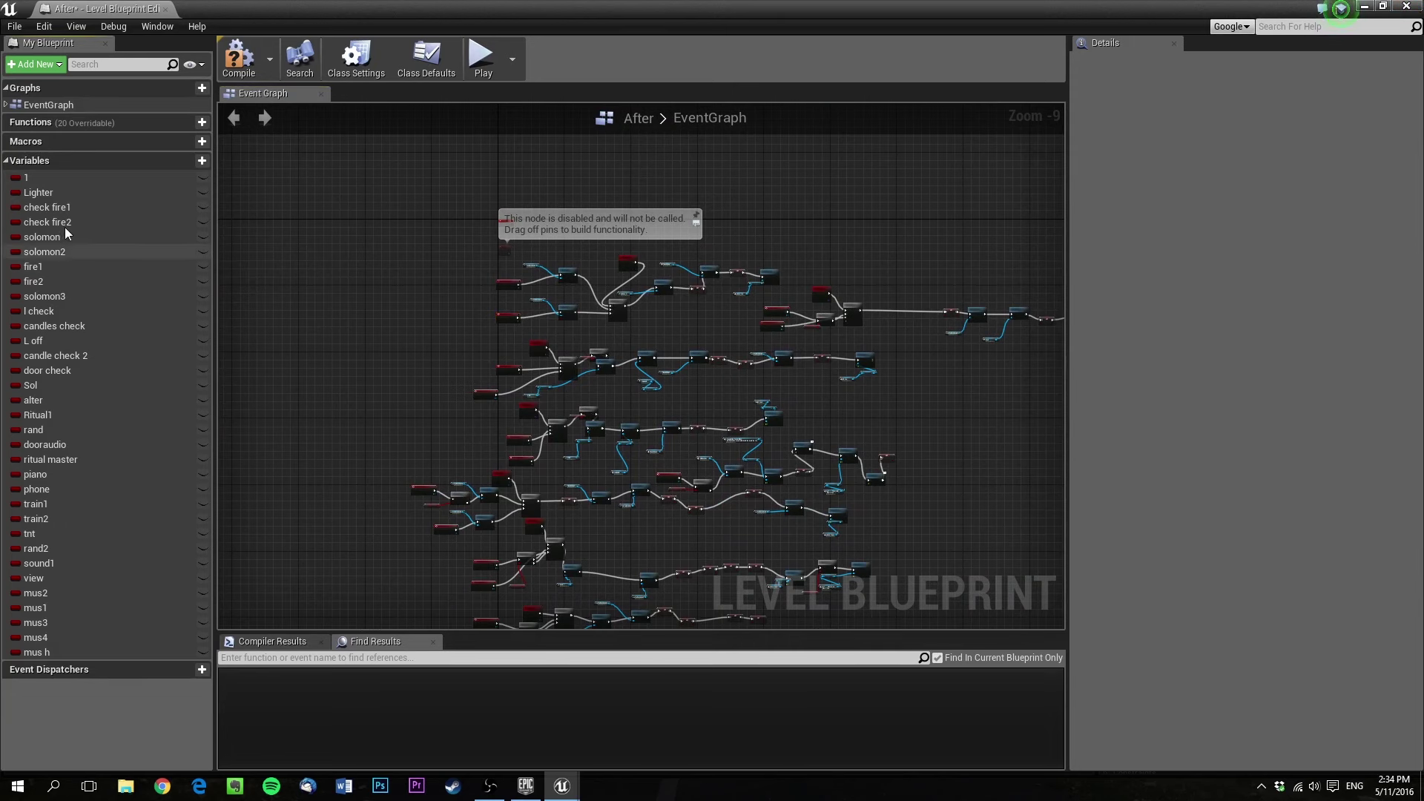
pyautogui.click(94, 175)
pyautogui.click(103, 187)
pyautogui.click(103, 224)
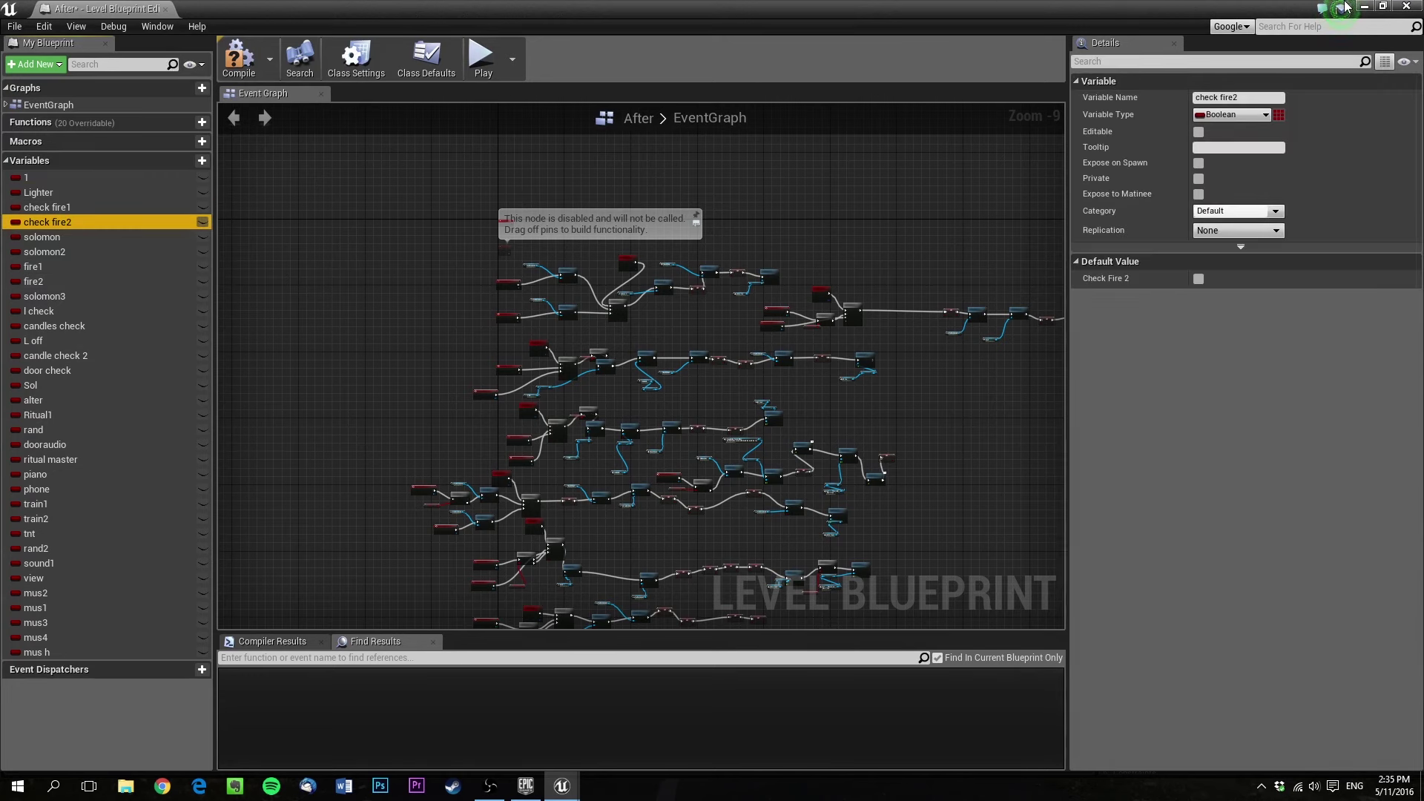
pyautogui.click(1404, 6)
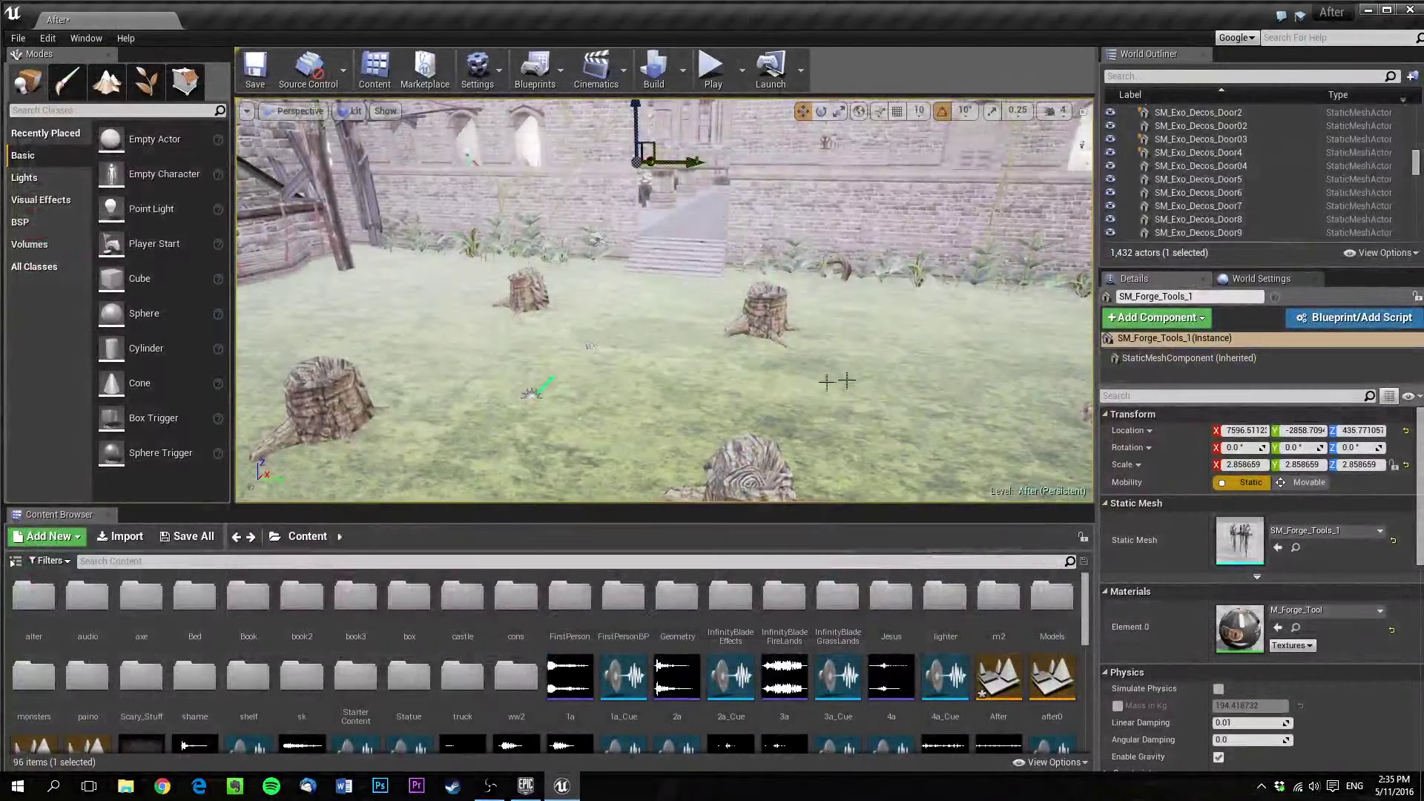
# Enlarge the viewport by shrinking the Content Browser, and select the InfinityBladeGrassLands folder
pyautogui.moveTo(826, 382)
pyautogui.mouseDown(button='right')
pyautogui.moveTo(867, 319)
pyautogui.moveTo(859, 400)
pyautogui.moveTo(846, 360)
pyautogui.moveTo(811, 382)
pyautogui.mouseUp(button='right')
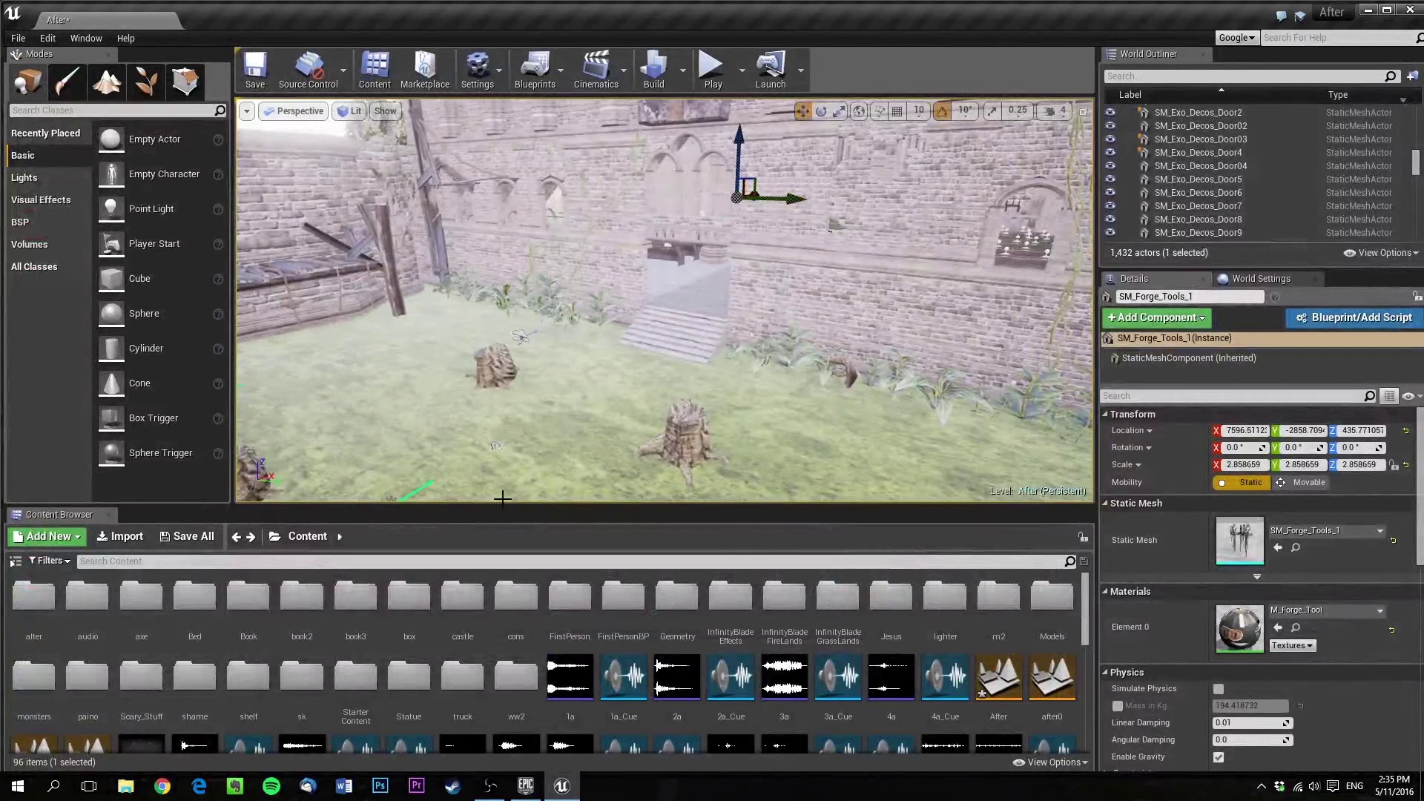
pyautogui.moveTo(504, 509); pyautogui.dragTo(504, 581)
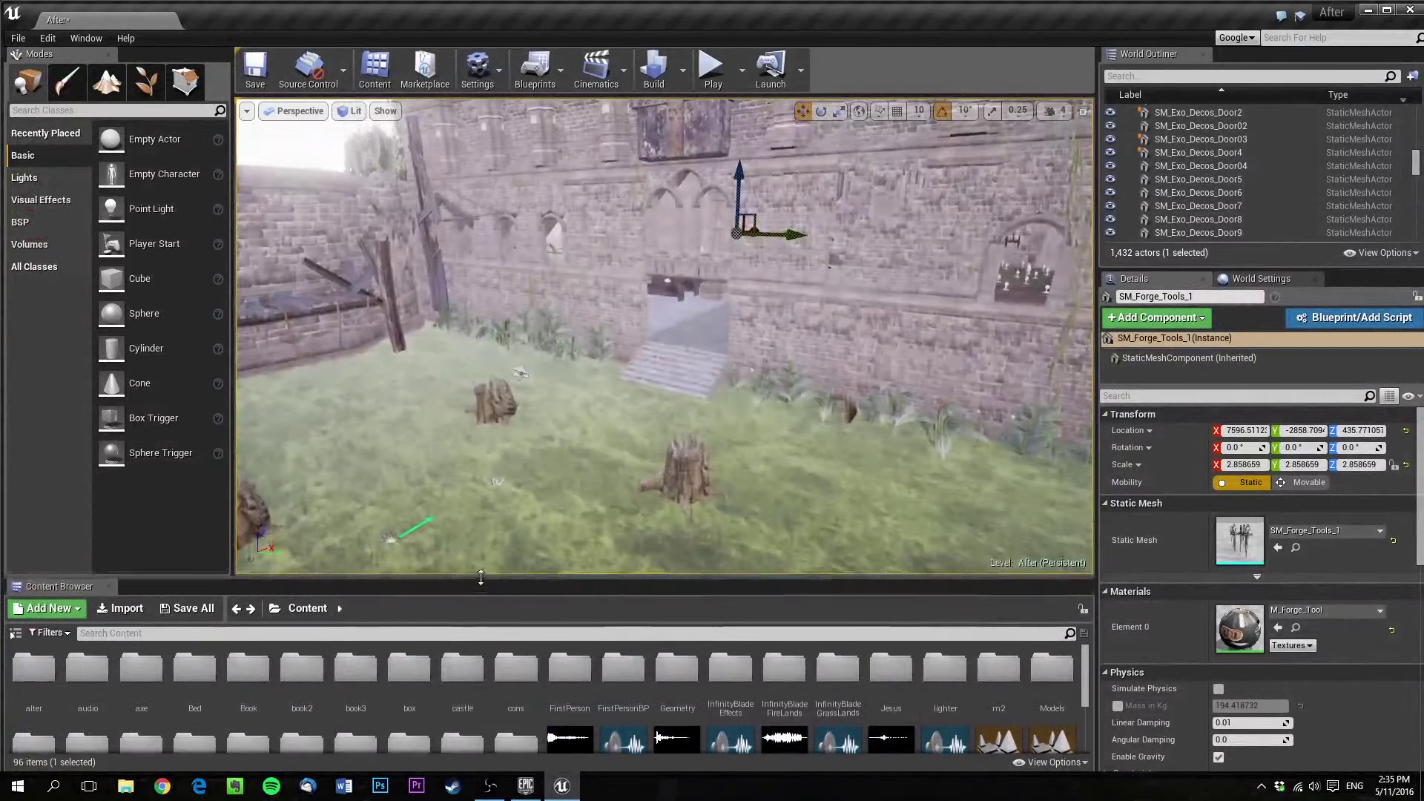
pyautogui.click(853, 698)
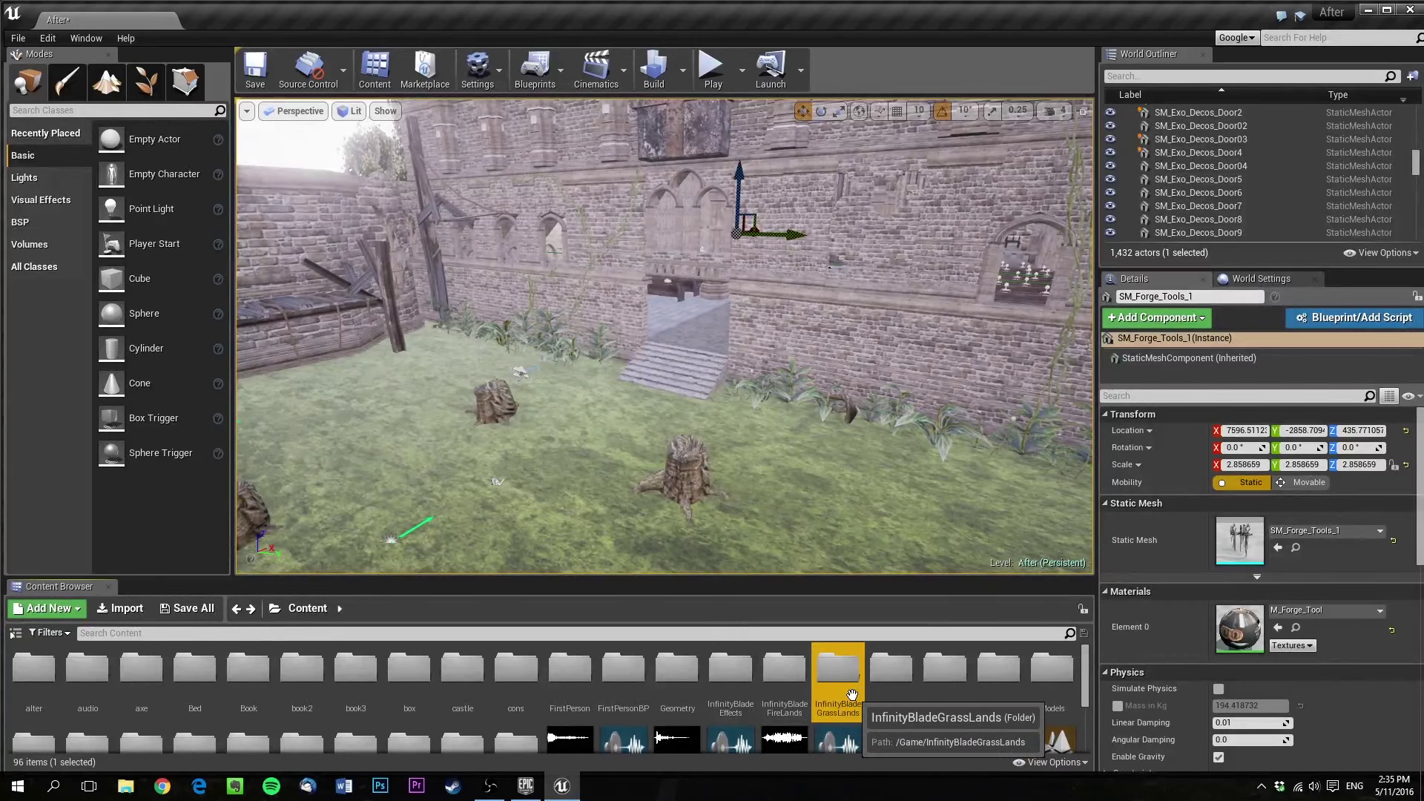
# Fly around the castle courtyard, inspecting the breakable boxes, a fern, a castle arch and the neighbouring building
pyautogui.moveTo(689, 403); pyautogui.dragTo(749, 264, button='right')
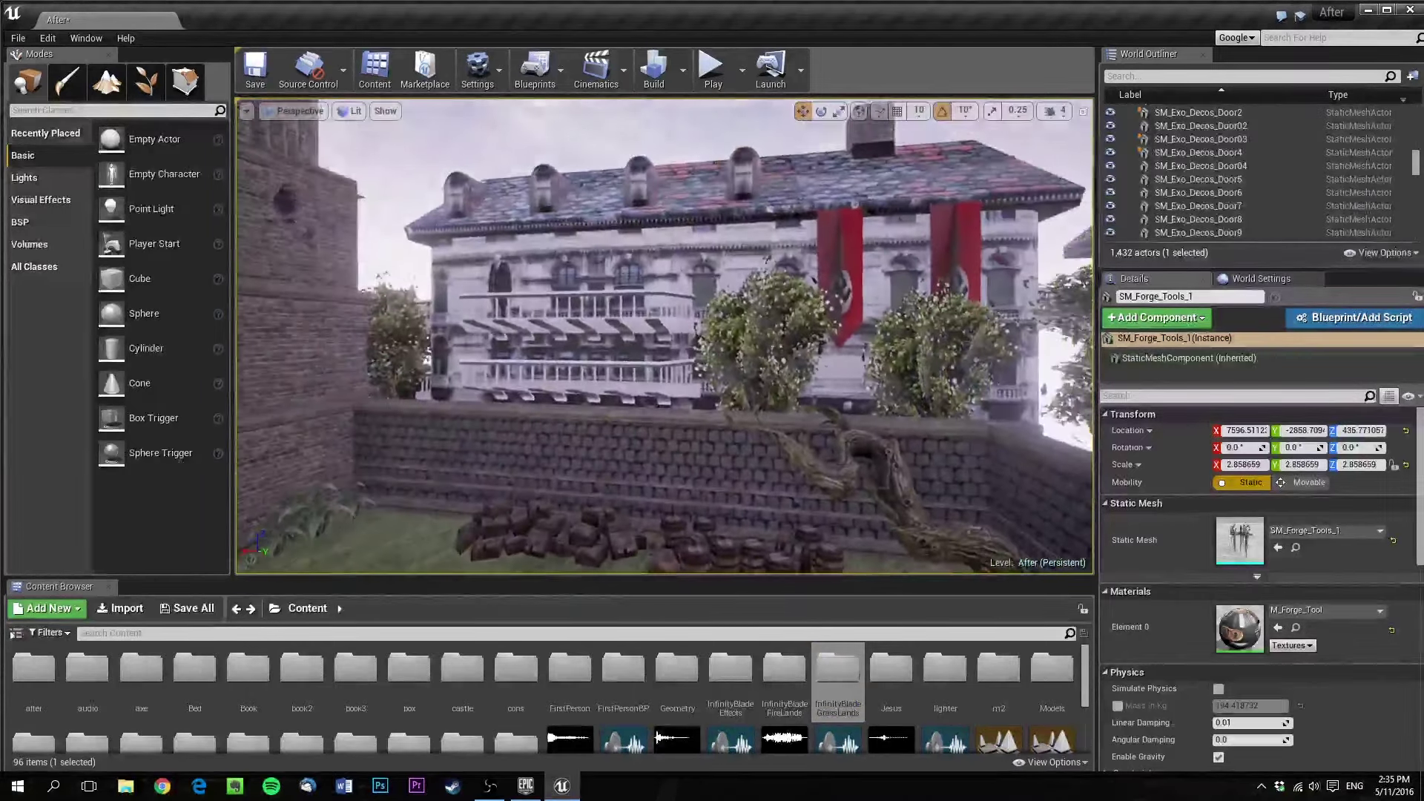
pyautogui.click(716, 387)
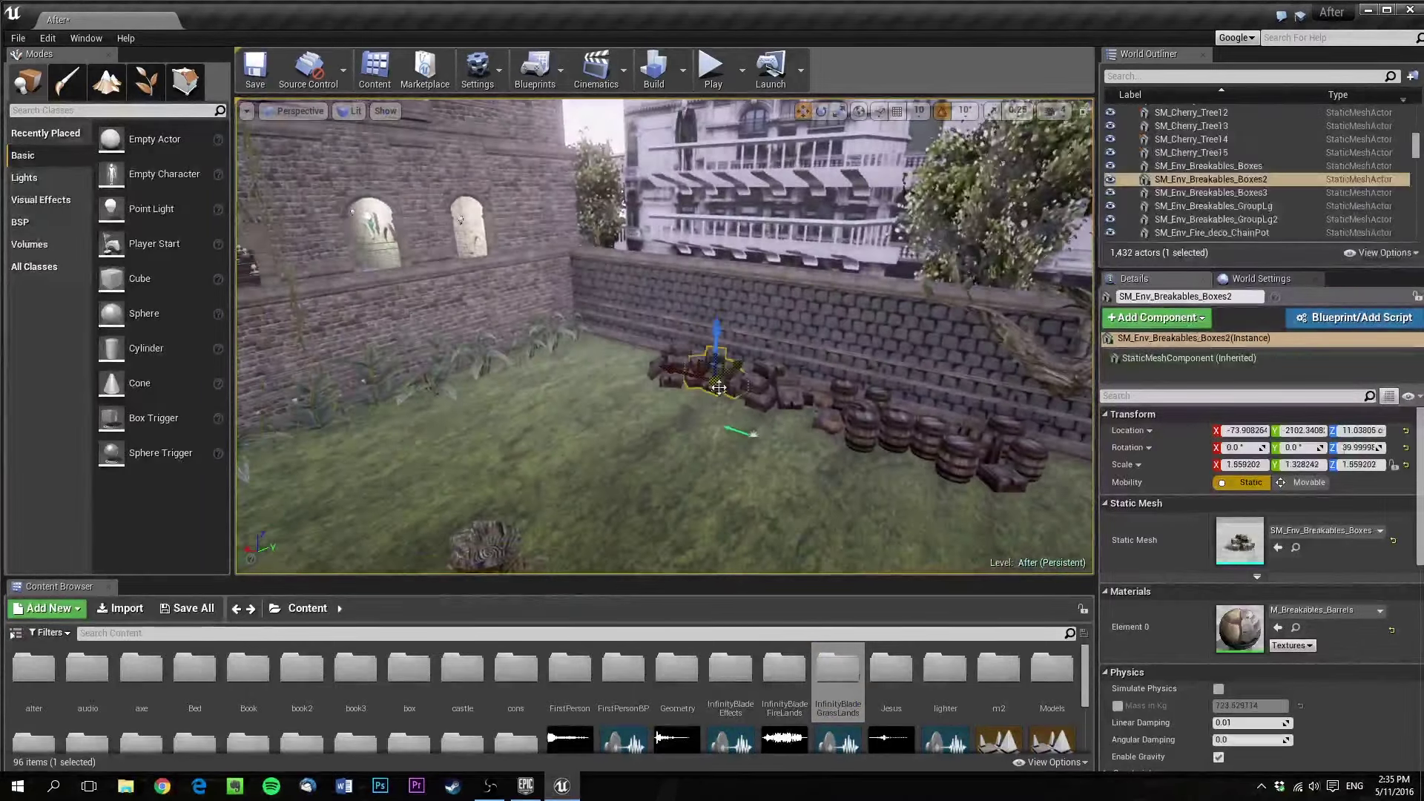
pyautogui.click(655, 291)
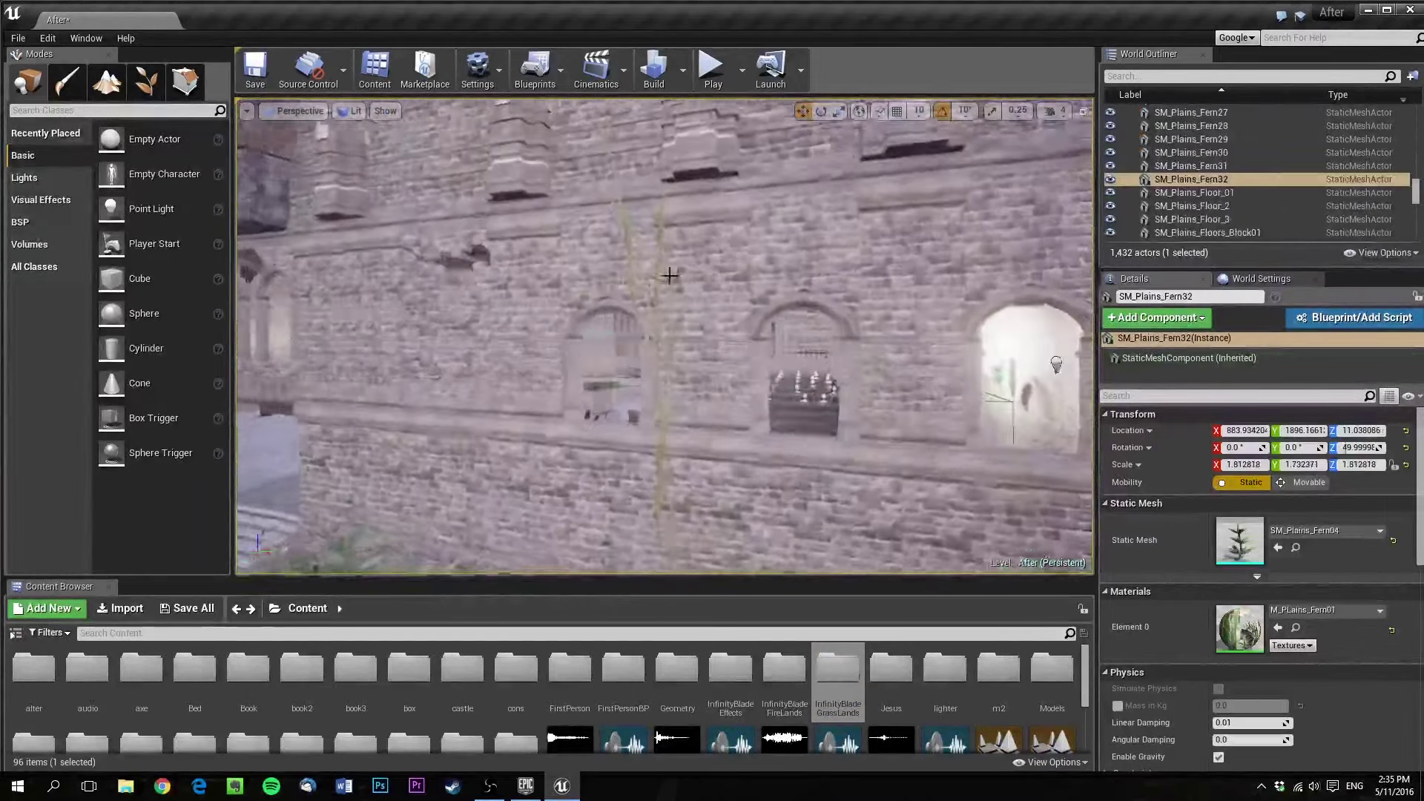
pyautogui.click(704, 301)
pyautogui.click(788, 298)
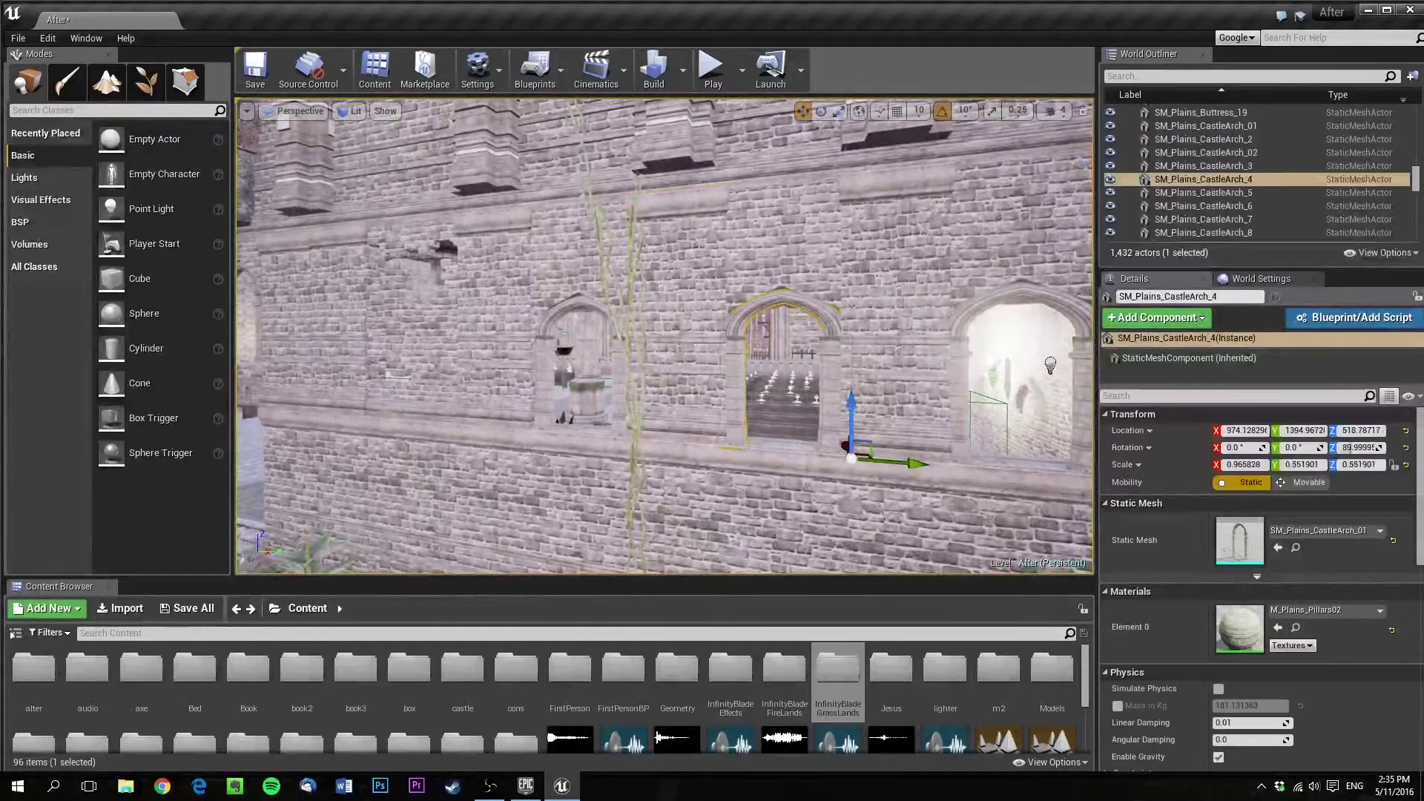
pyautogui.moveTo(788, 298); pyautogui.dragTo(698, 323, button='right')
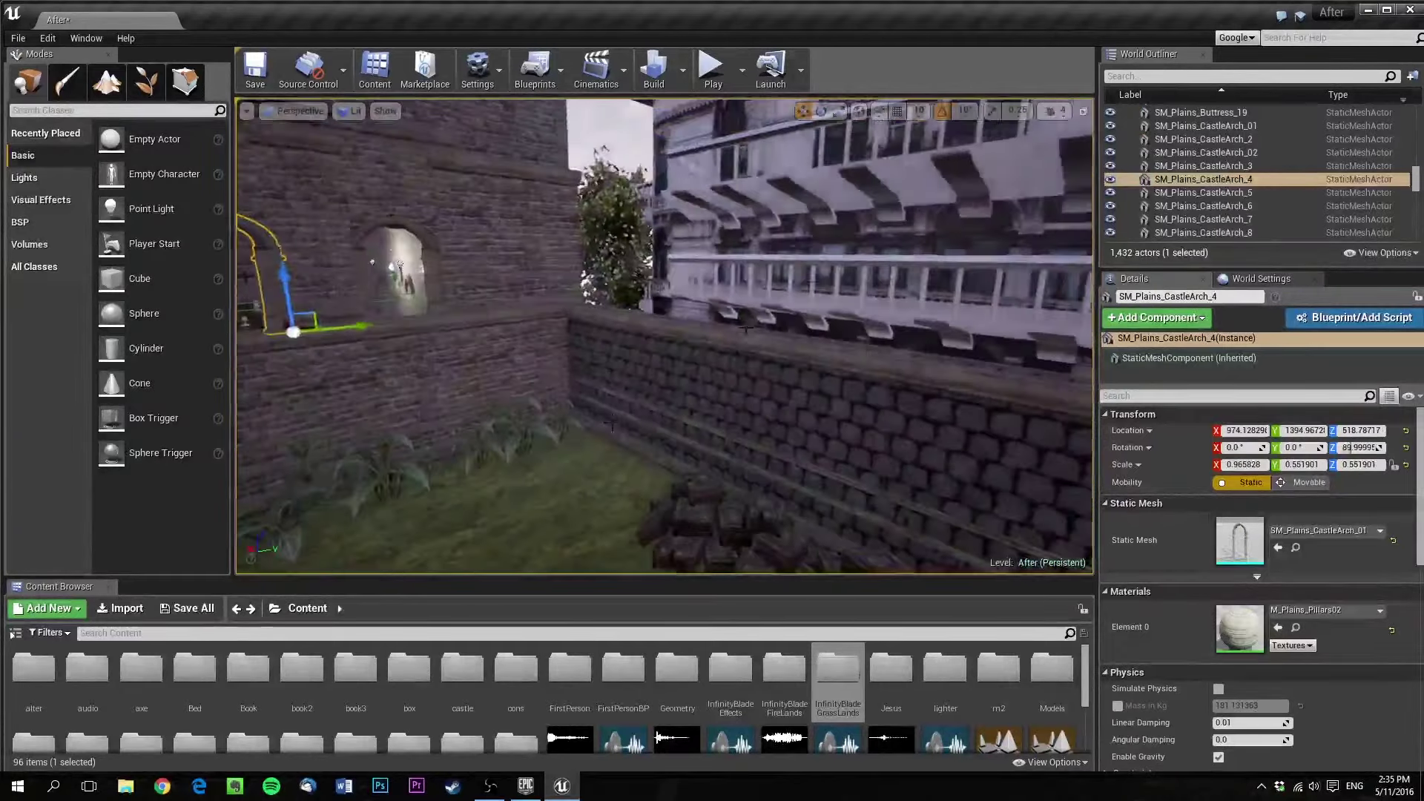
pyautogui.click(745, 328)
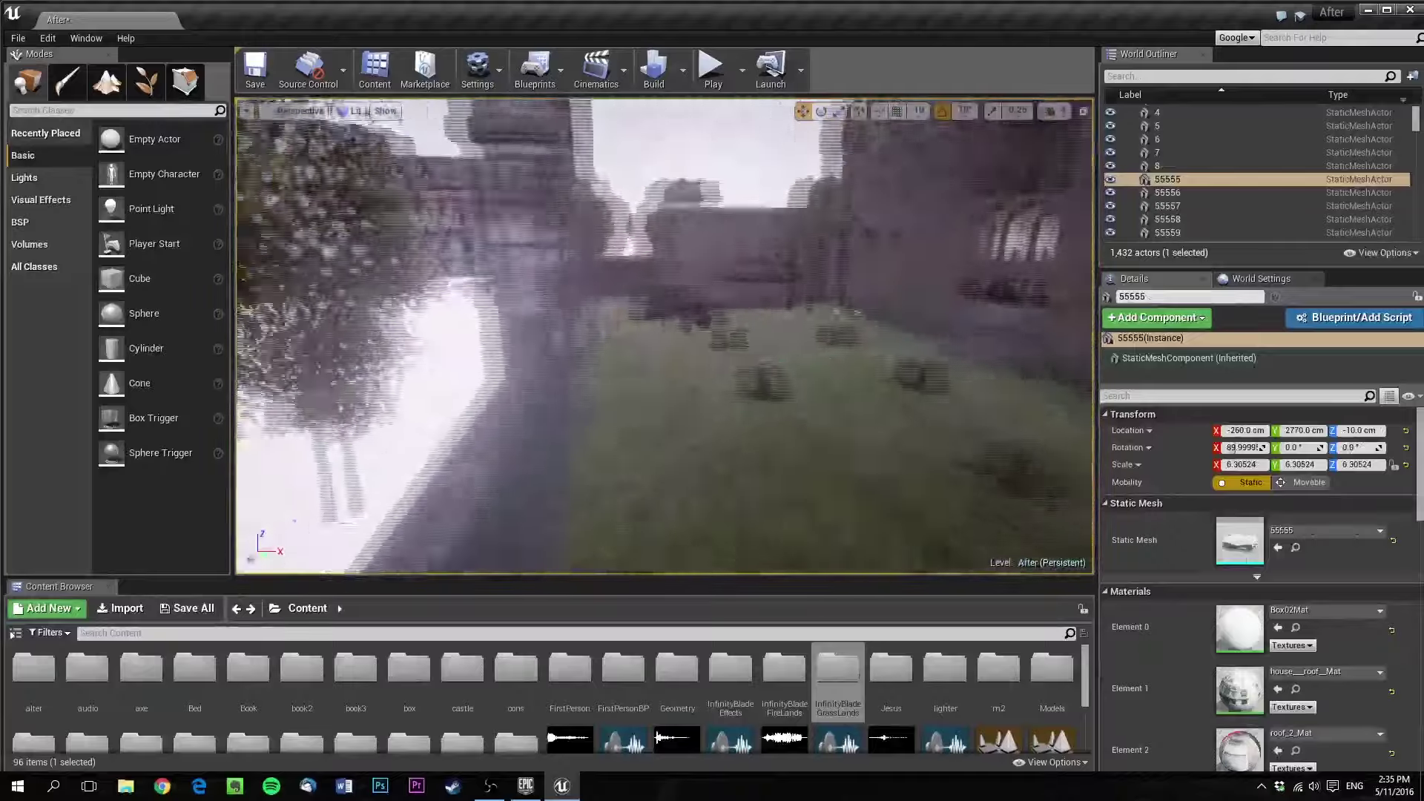
pyautogui.moveTo(745, 328); pyautogui.dragTo(901, 293, button='right')
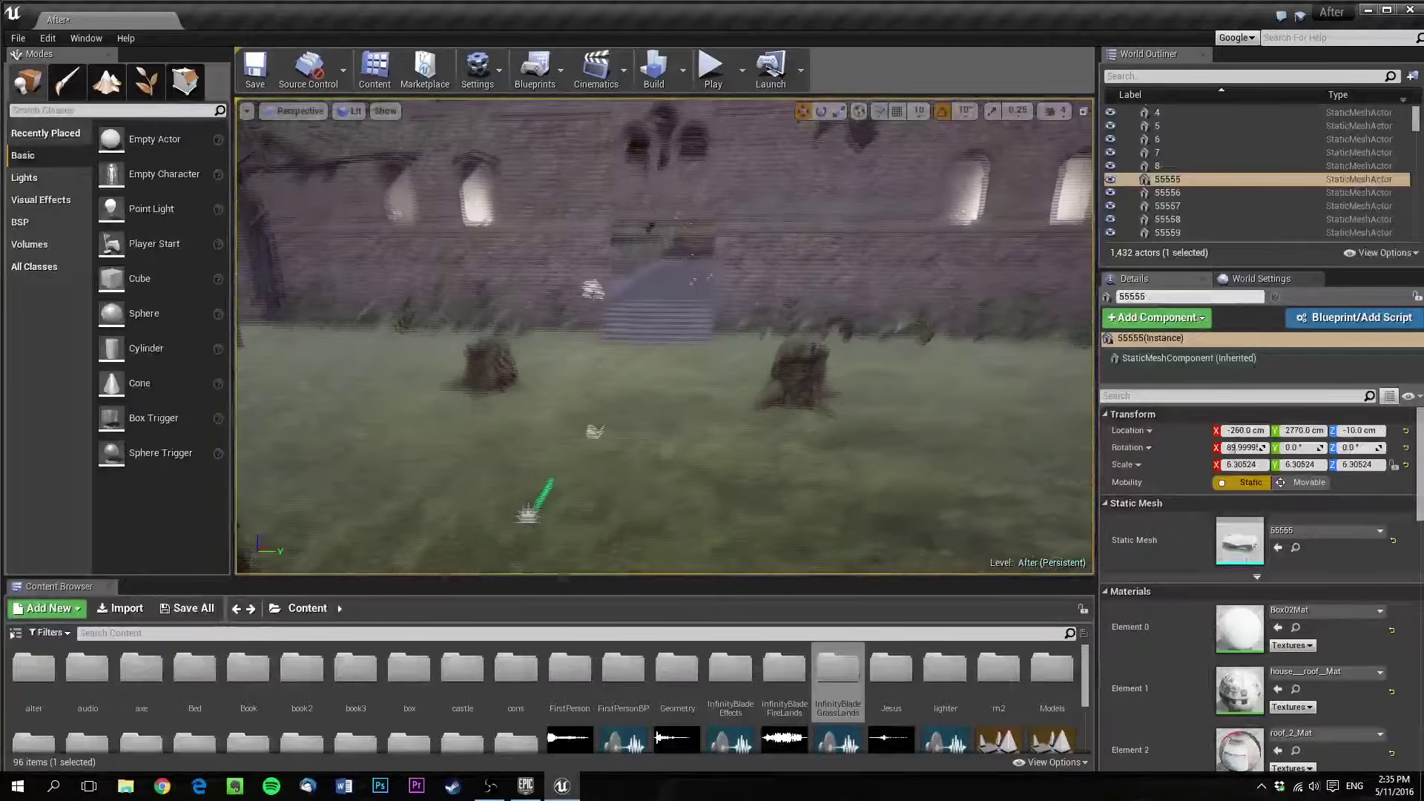
pyautogui.moveTo(745, 328); pyautogui.dragTo(758, 361, button='right')
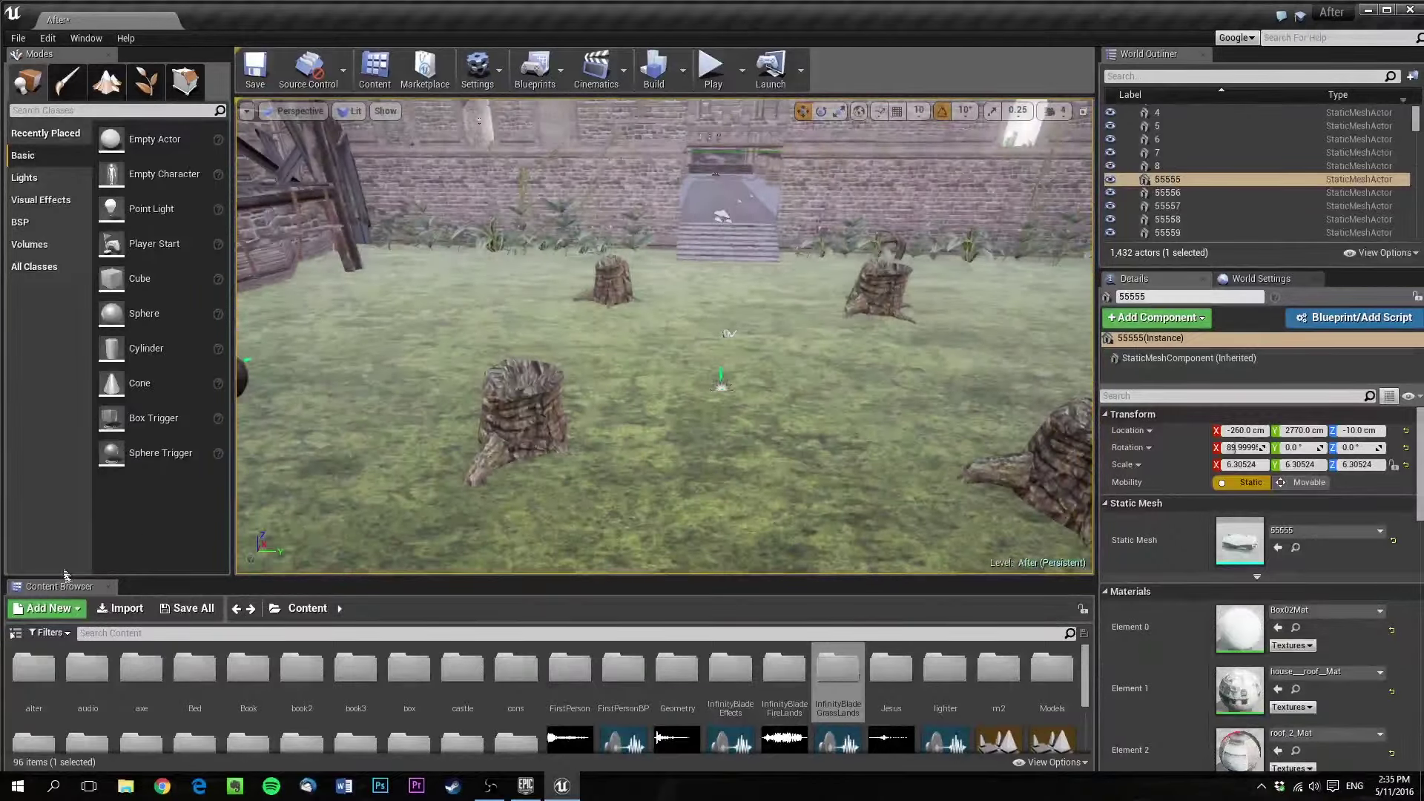
# Review the asset types available for new content, and the file commands for levels and project packaging
pyautogui.click(63, 608)
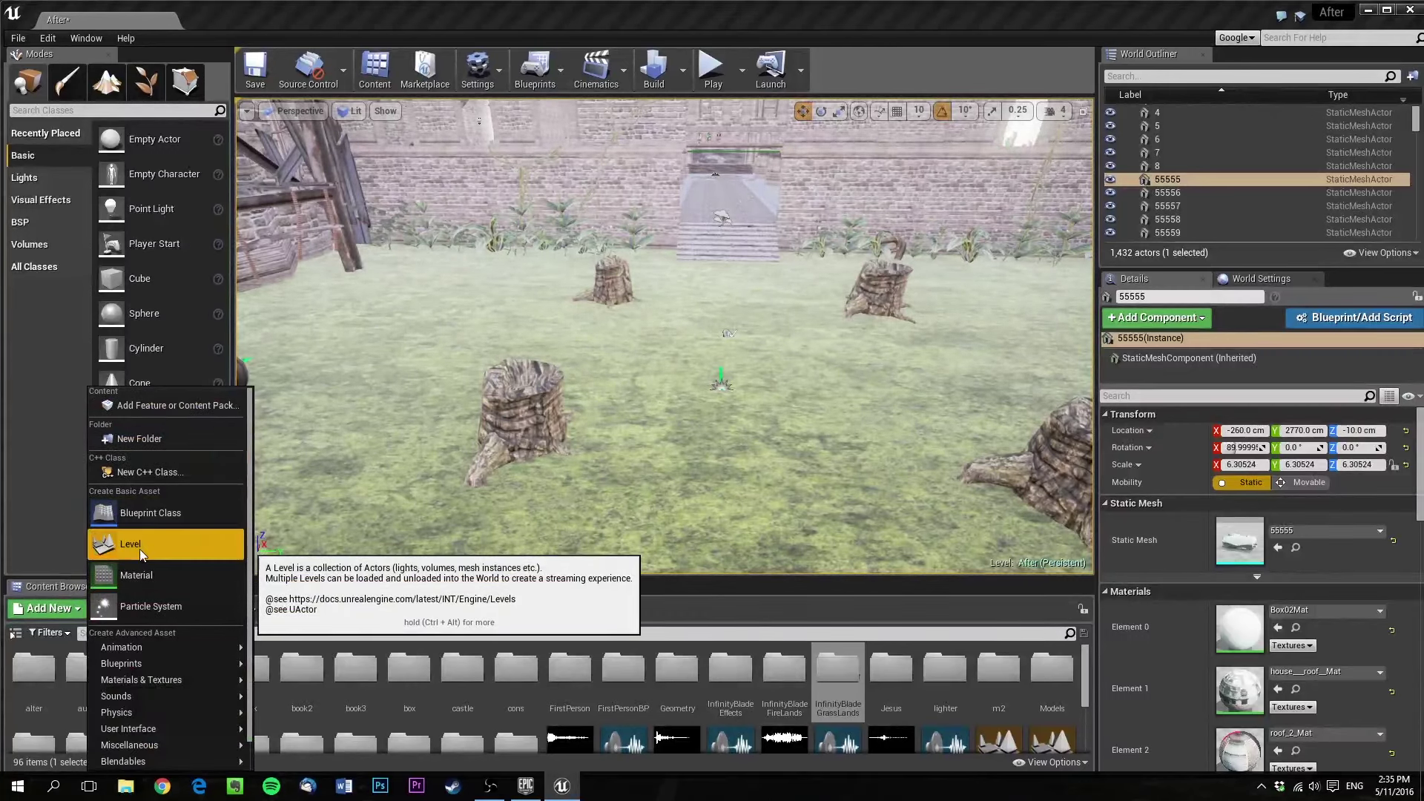
pyautogui.click(17, 38)
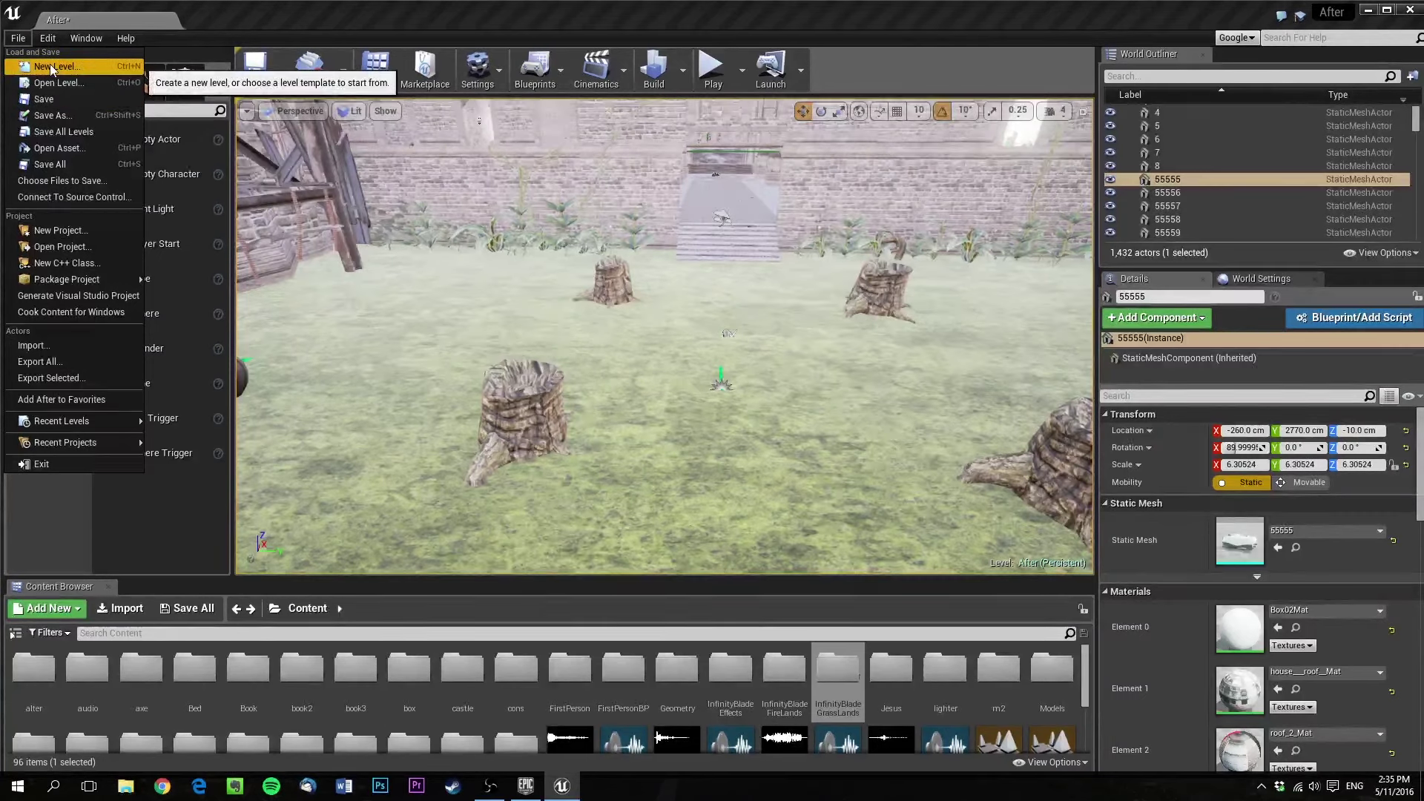
pyautogui.moveTo(70, 280)
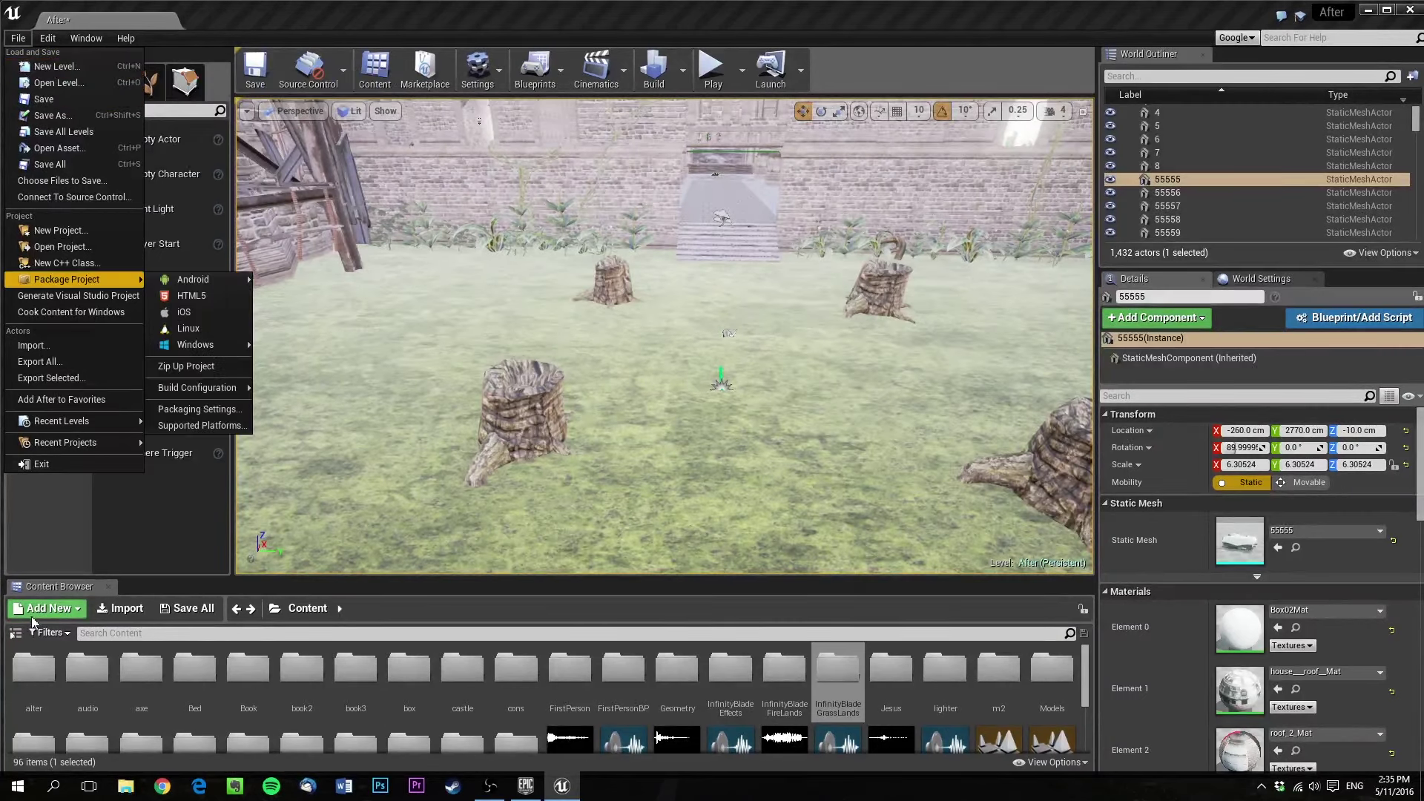
pyautogui.click(37, 611)
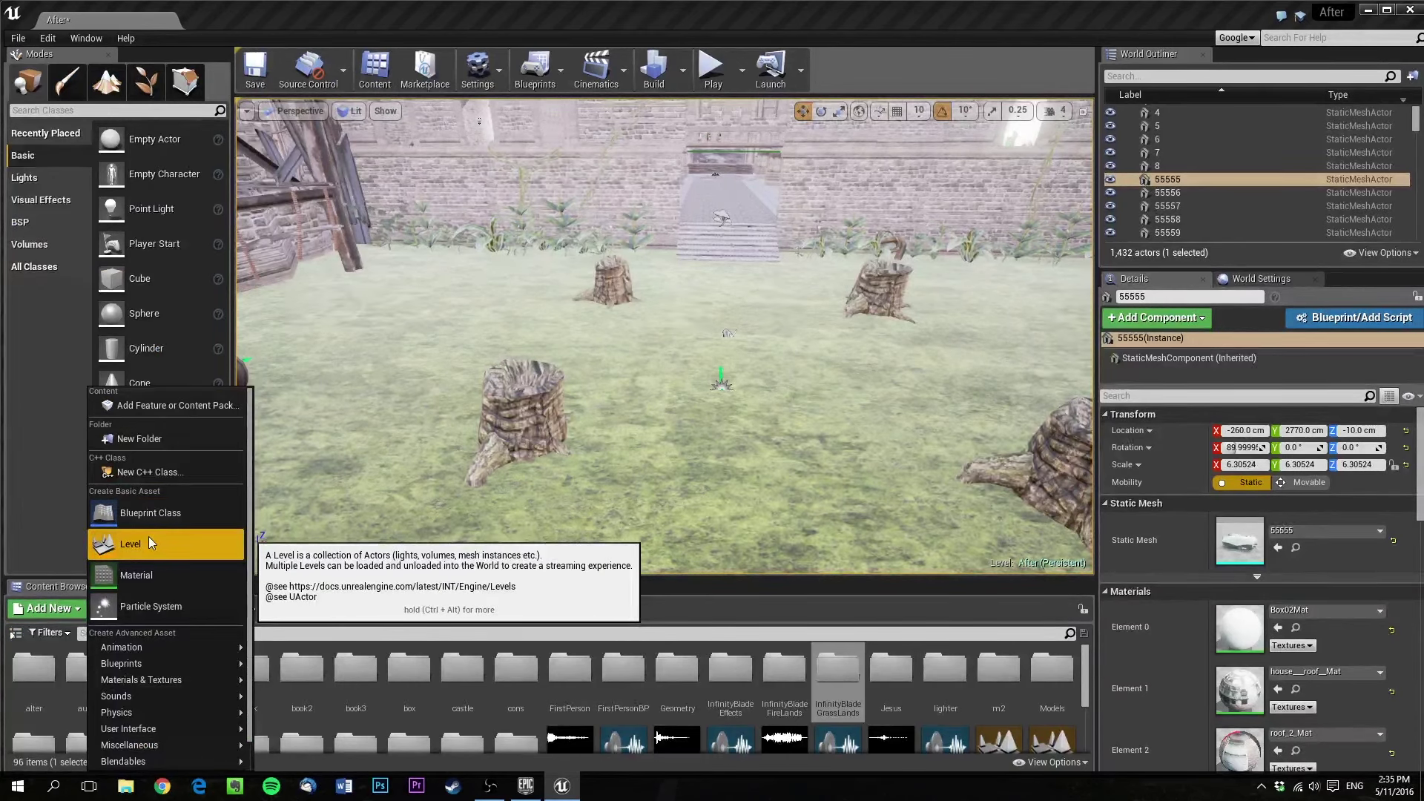
# Create a new level from the Default template without saving the changes to /Game/After
pyautogui.click(18, 38)
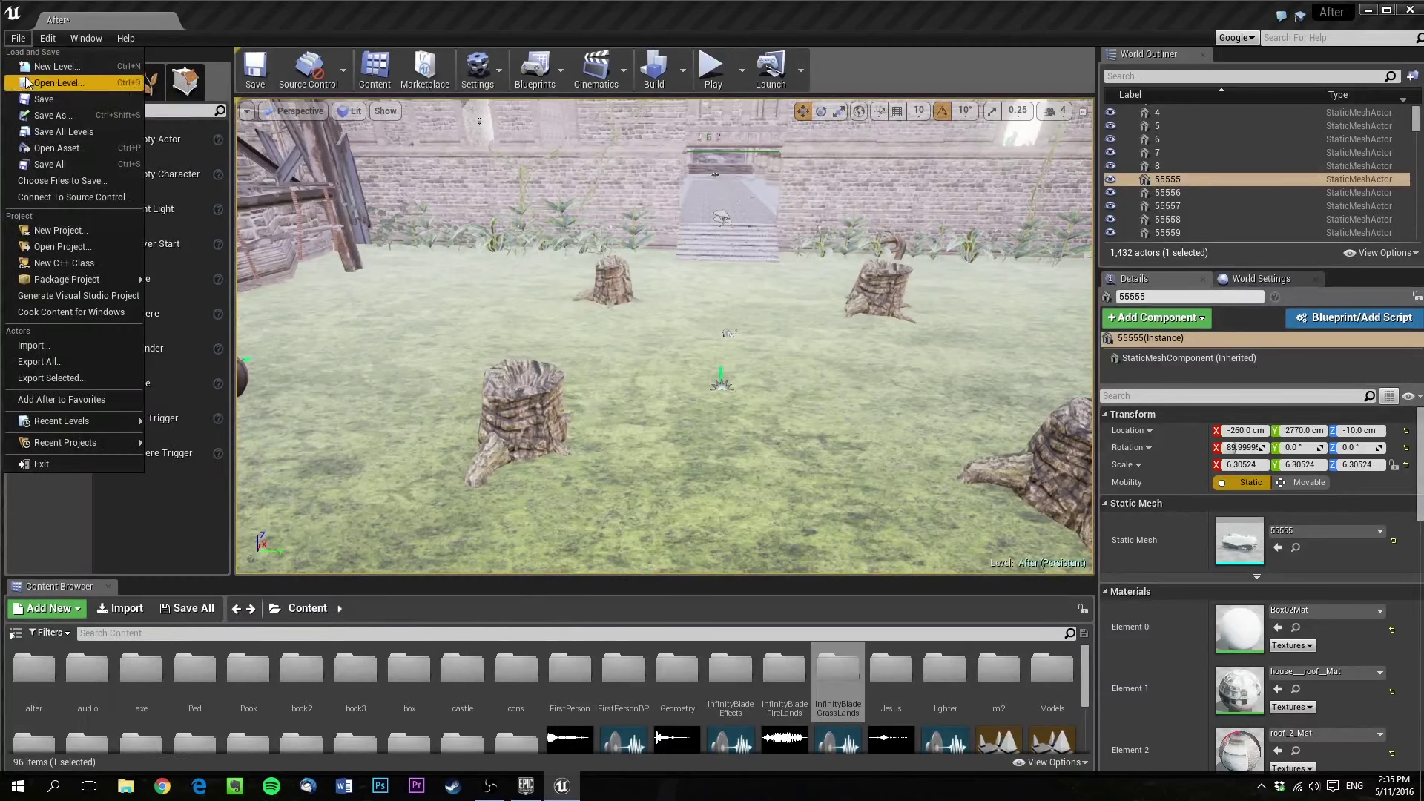
pyautogui.click(46, 66)
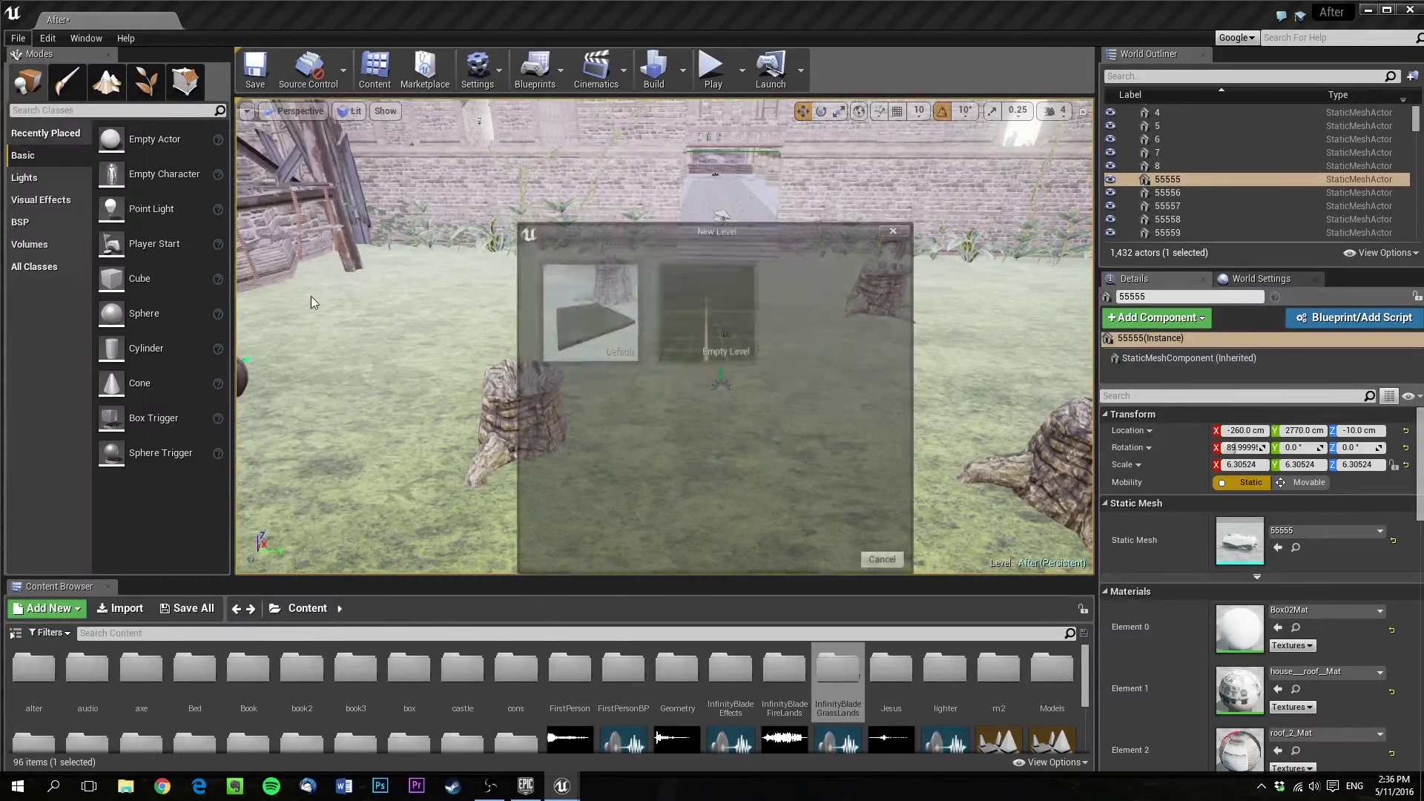
pyautogui.click(582, 312)
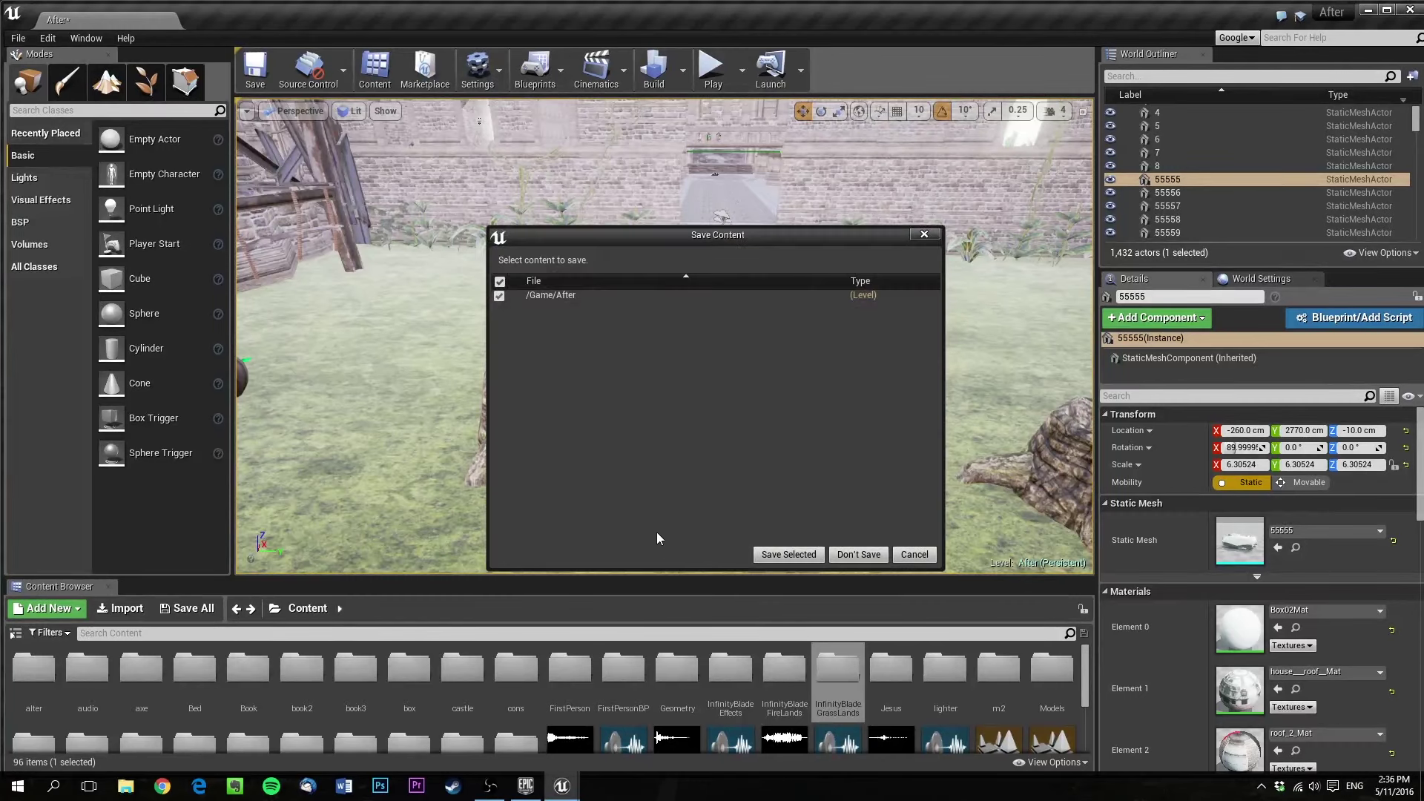
pyautogui.click(859, 556)
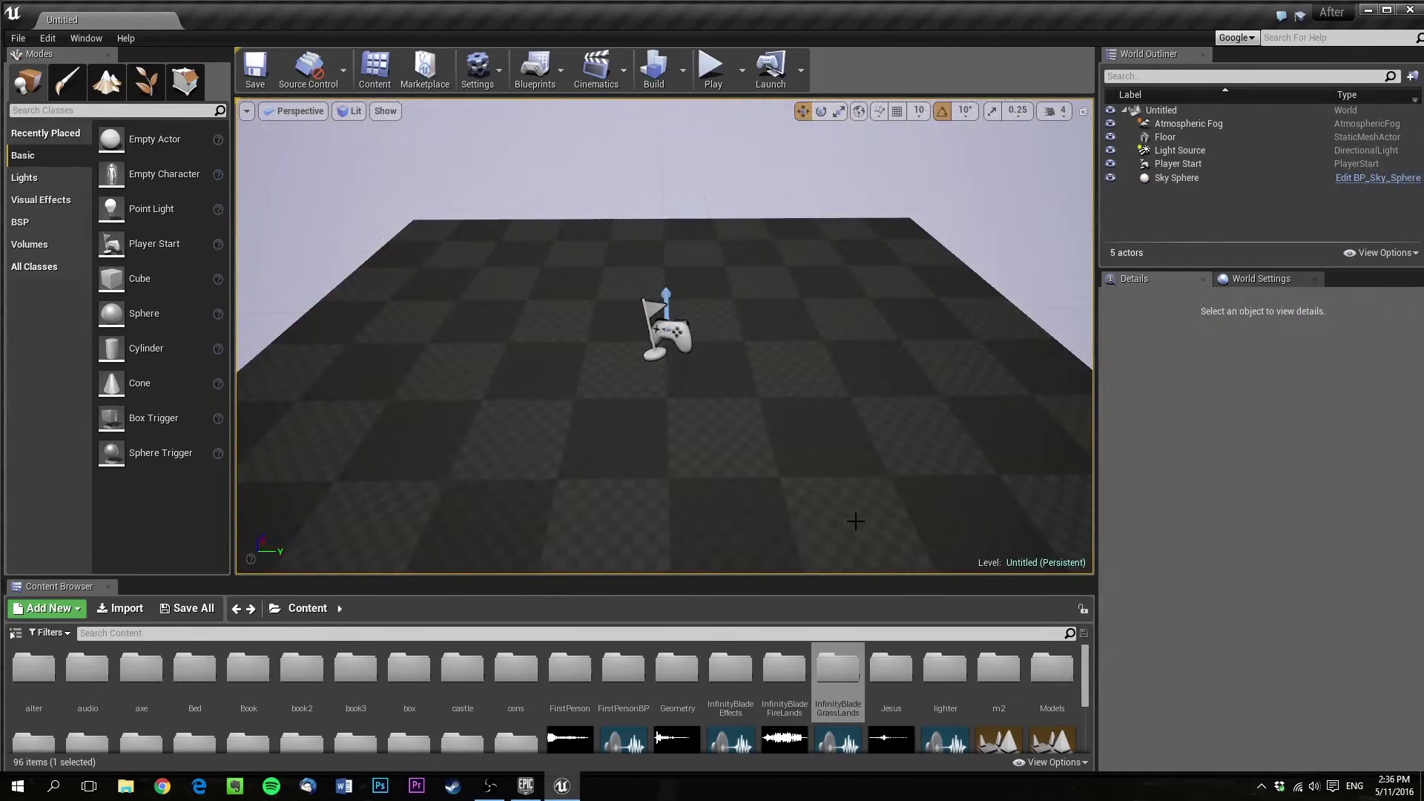
# Inspect the new level's Floor, Light Source and Atmospheric Fog actors
pyautogui.moveTo(856, 483); pyautogui.dragTo(645, 341, button='right')
pyautogui.click(763, 388)
pyautogui.click(657, 273)
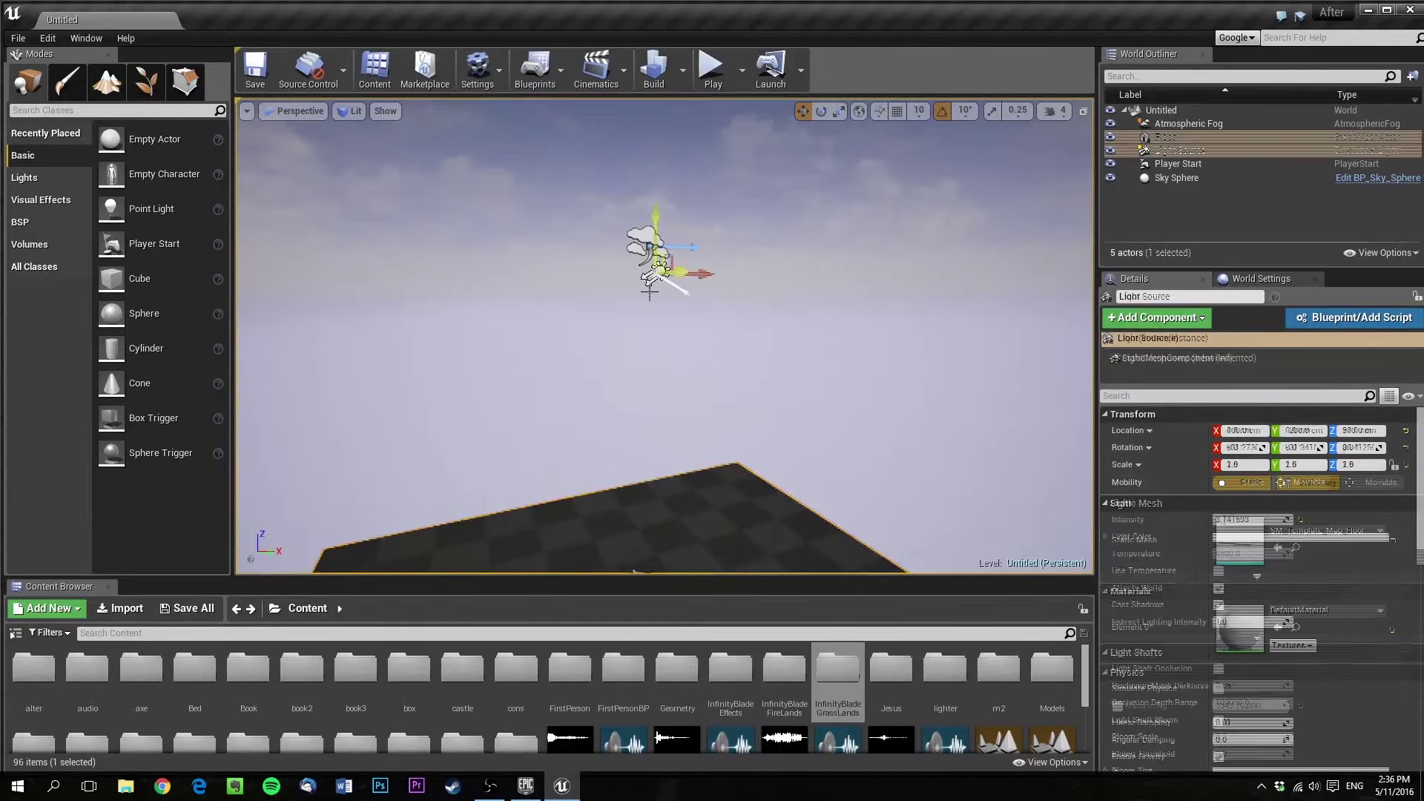
pyautogui.moveTo(649, 288); pyautogui.dragTo(645, 318, button='right')
pyautogui.click(759, 379)
pyautogui.moveTo(760, 379); pyautogui.dragTo(890, 357, button='right')
pyautogui.click(730, 254)
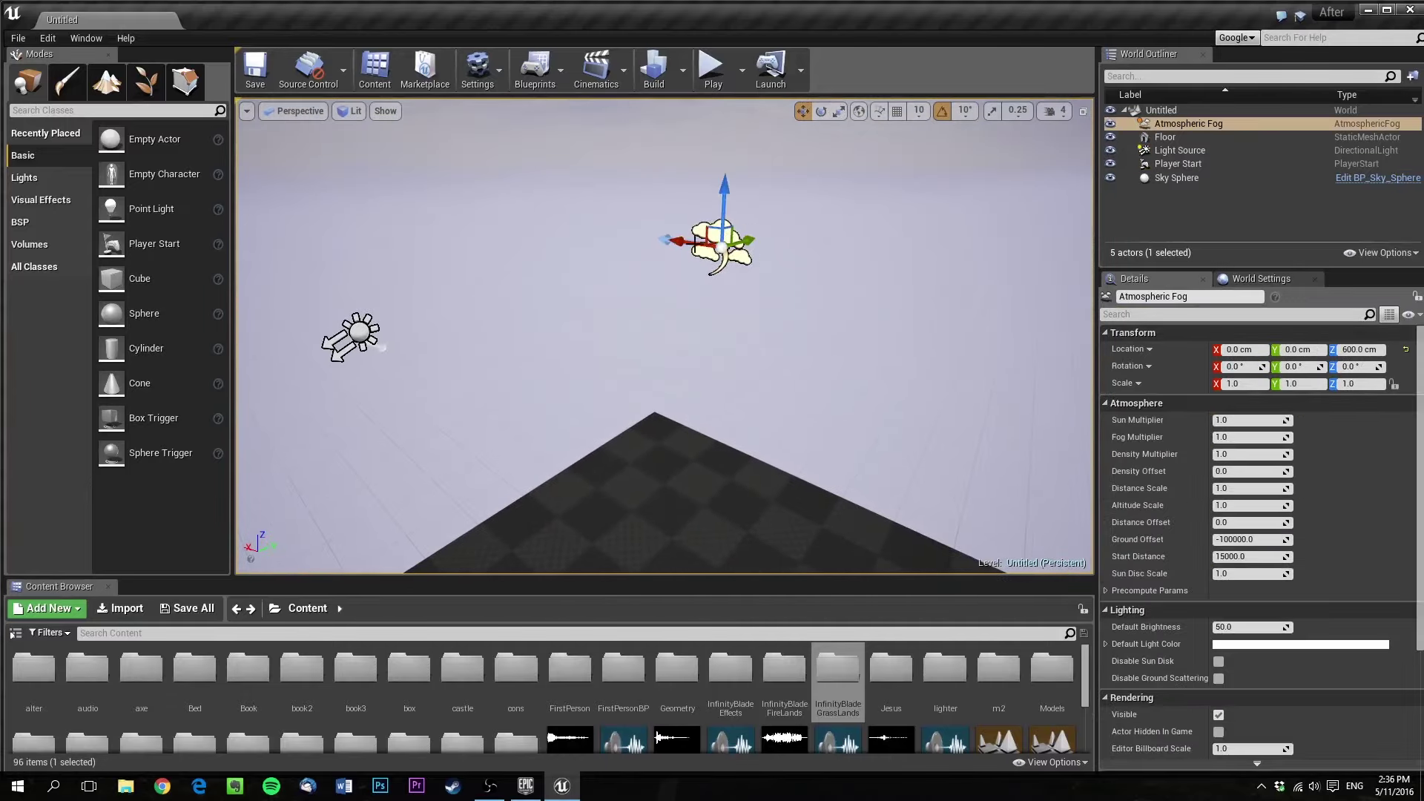
# Examine the Light Source's properties and view the whole floor platform from farther away
pyautogui.press('s')
pyautogui.moveTo(695, 244); pyautogui.dragTo(690, 285, button='right')
pyautogui.press('w')
pyautogui.click(801, 286)
pyautogui.press('s')
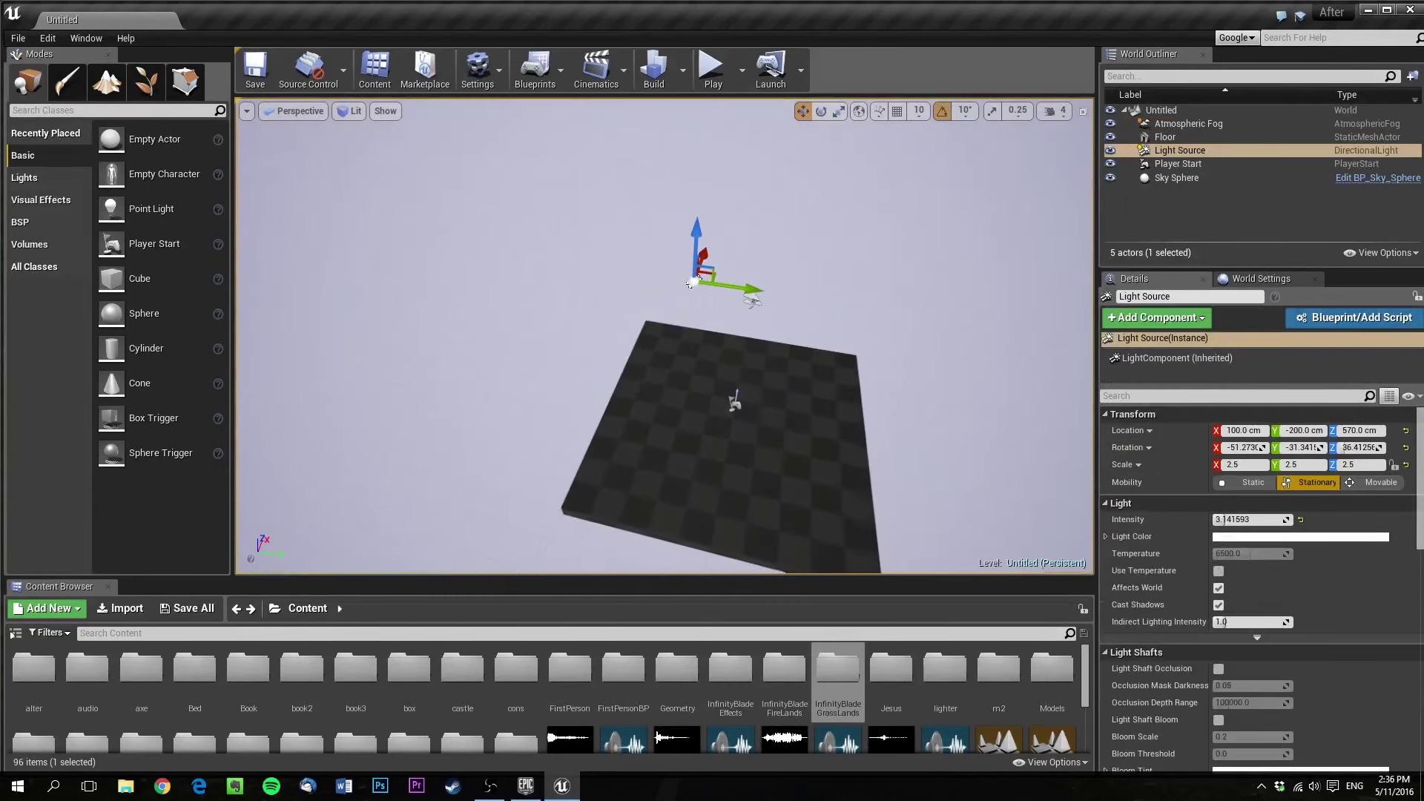
pyautogui.moveTo(845, 325); pyautogui.dragTo(845, 325, button='right')
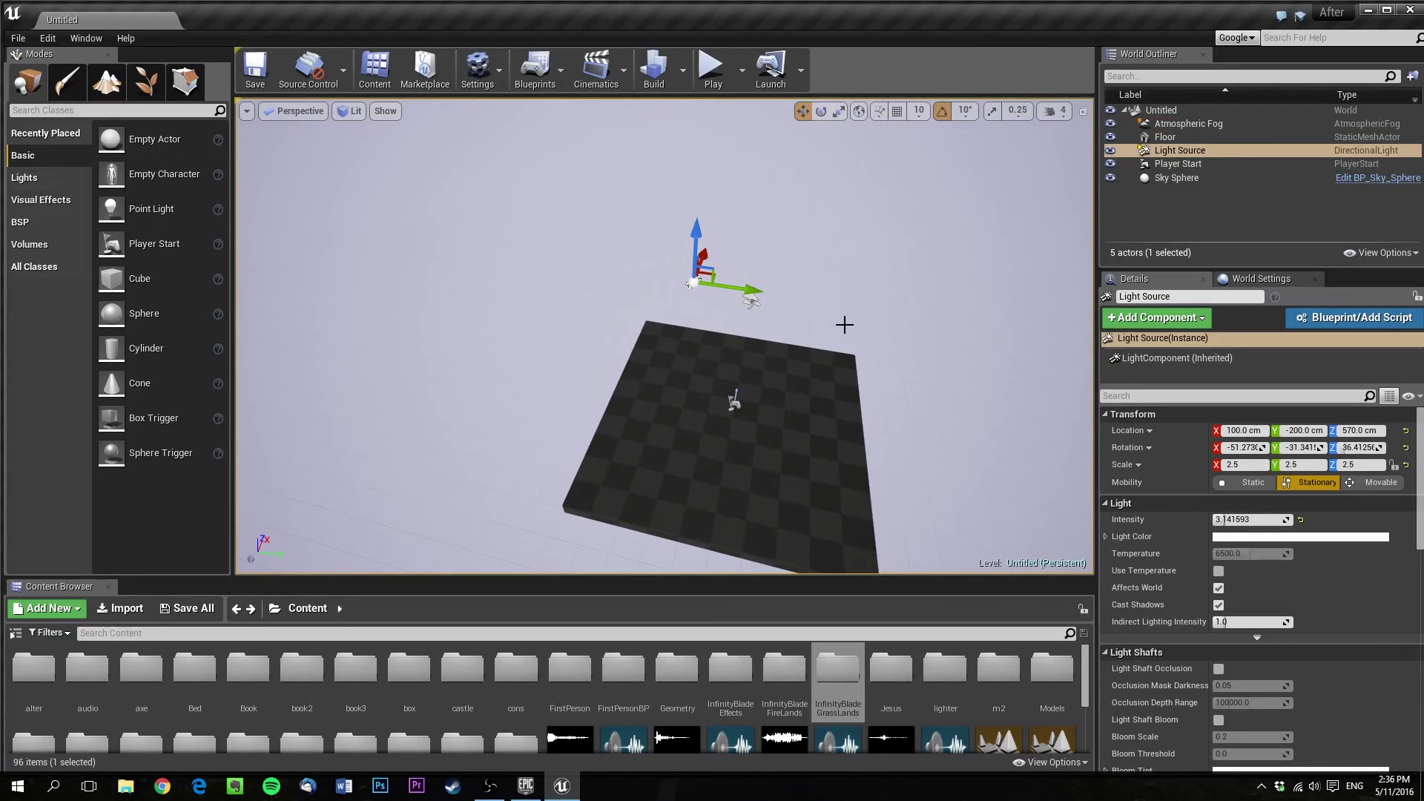
pyautogui.moveTo(851, 346)
pyautogui.mouseDown(button='right')
pyautogui.moveTo(905, 342)
pyautogui.moveTo(853, 378)
pyautogui.moveTo(883, 353)
pyautogui.moveTo(849, 343)
pyautogui.mouseUp(button='right')
pyautogui.press('s')
pyautogui.press('w')
# Duplicate the Floor along the X axis to place a second tile beside it
pyautogui.click(784, 399)
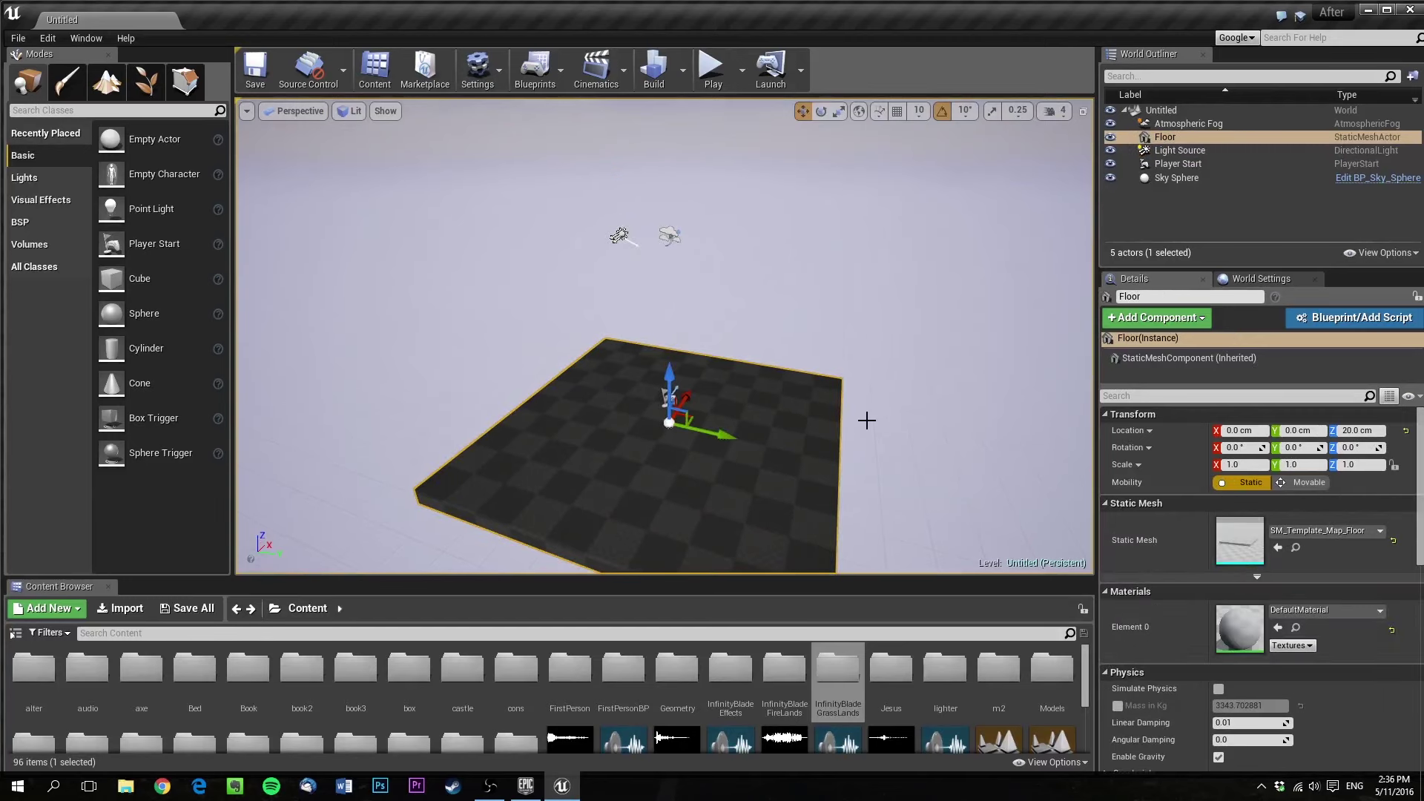
pyautogui.press('s')
pyautogui.moveTo(866, 420); pyautogui.dragTo(674, 438, button='right')
pyautogui.press('d')
pyautogui.press('s')
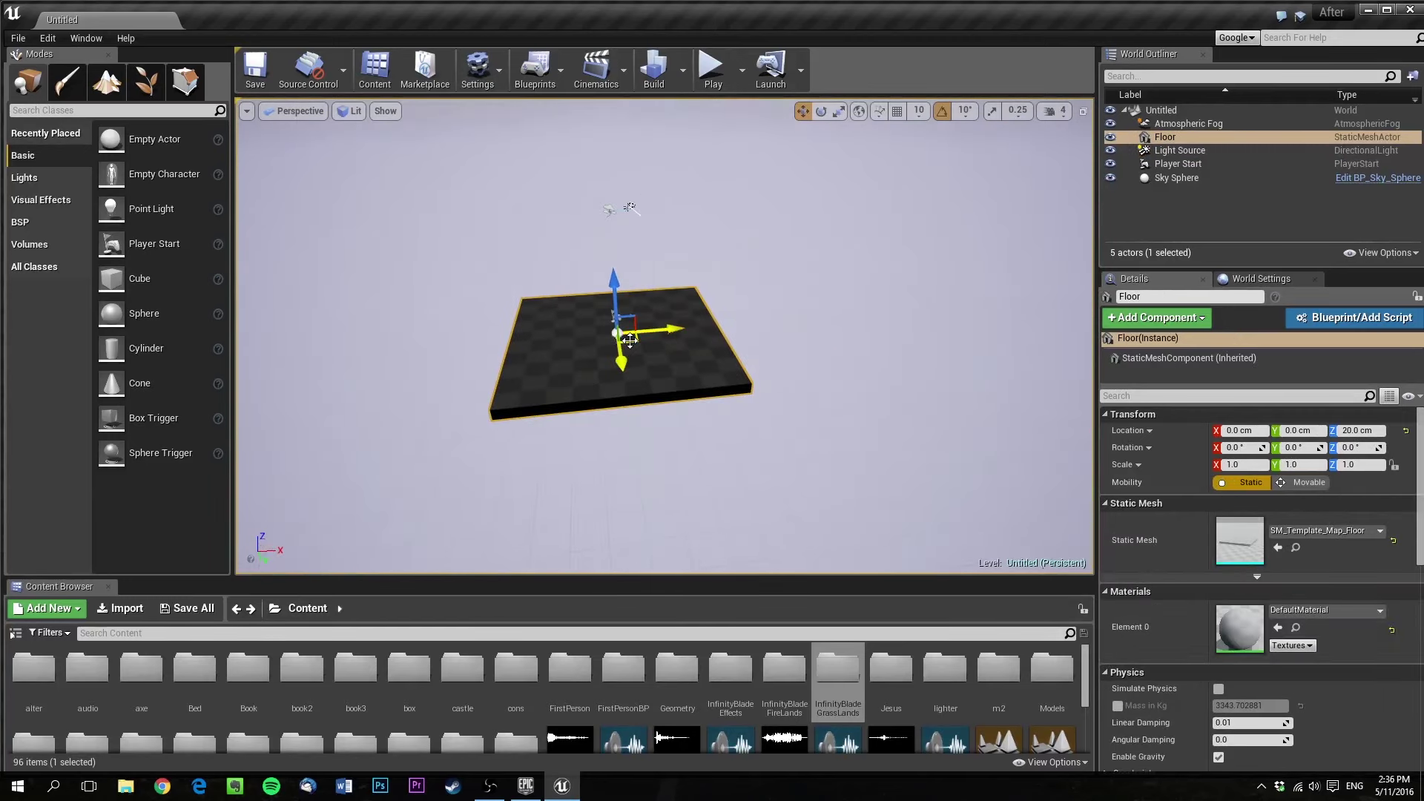
pyautogui.keyDown('alt'); pyautogui.moveTo(663, 330); pyautogui.dragTo(864, 315); pyautogui.keyUp('alt')
pyautogui.press('w')
pyautogui.moveTo(864, 313); pyautogui.dragTo(756, 303, button='right')
# Align the floor copy flush with the original, and duplicate both tiles along the Y axis to form a two-by-two square
pyautogui.moveTo(895, 305); pyautogui.dragTo(886, 305)
pyautogui.press('a')
pyautogui.moveTo(886, 305); pyautogui.dragTo(1009, 308, button='right')
pyautogui.press('s')
pyautogui.keyDown('ctrl'); pyautogui.click(615, 373); pyautogui.keyUp('ctrl')
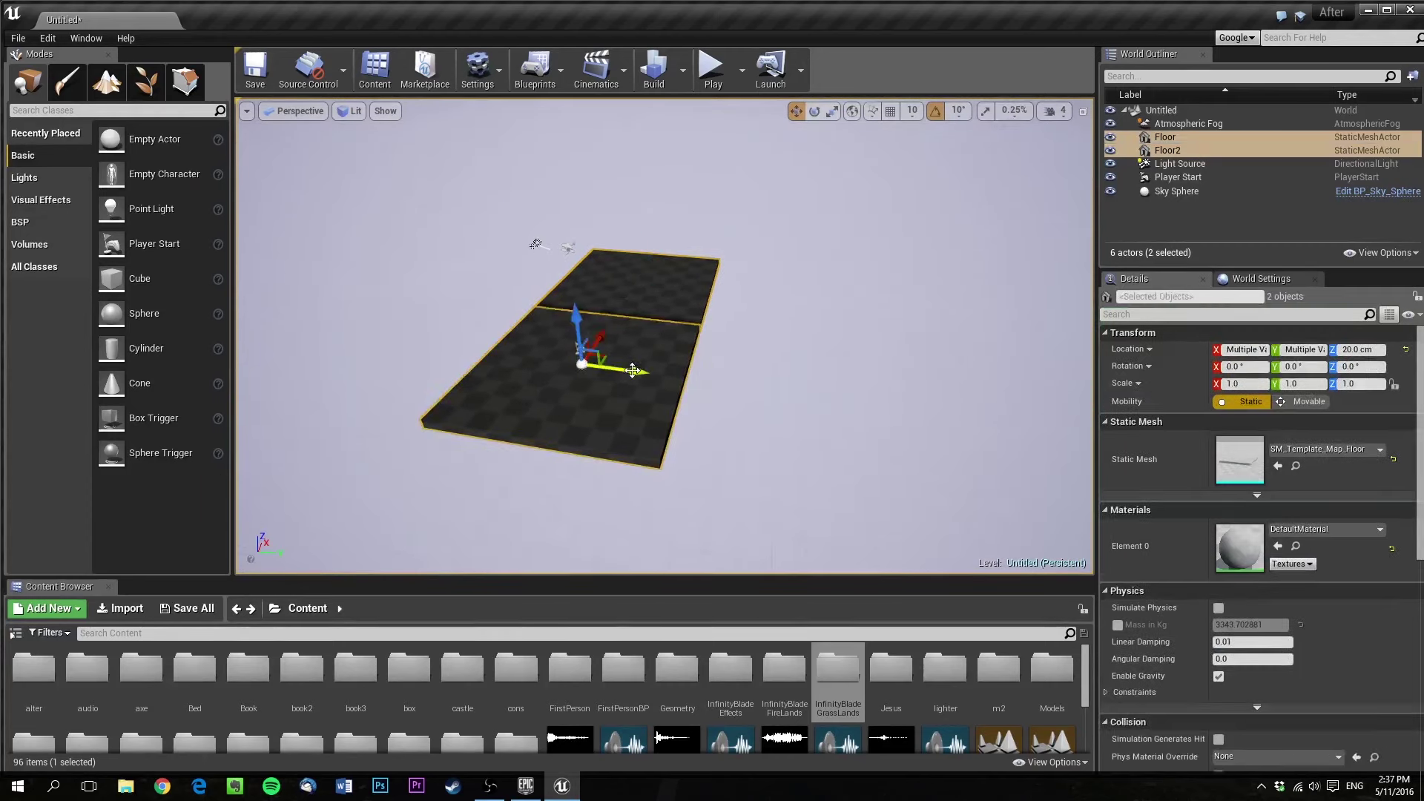
pyautogui.keyDown('alt'); pyautogui.moveTo(635, 373); pyautogui.dragTo(806, 398); pyautogui.keyUp('alt')
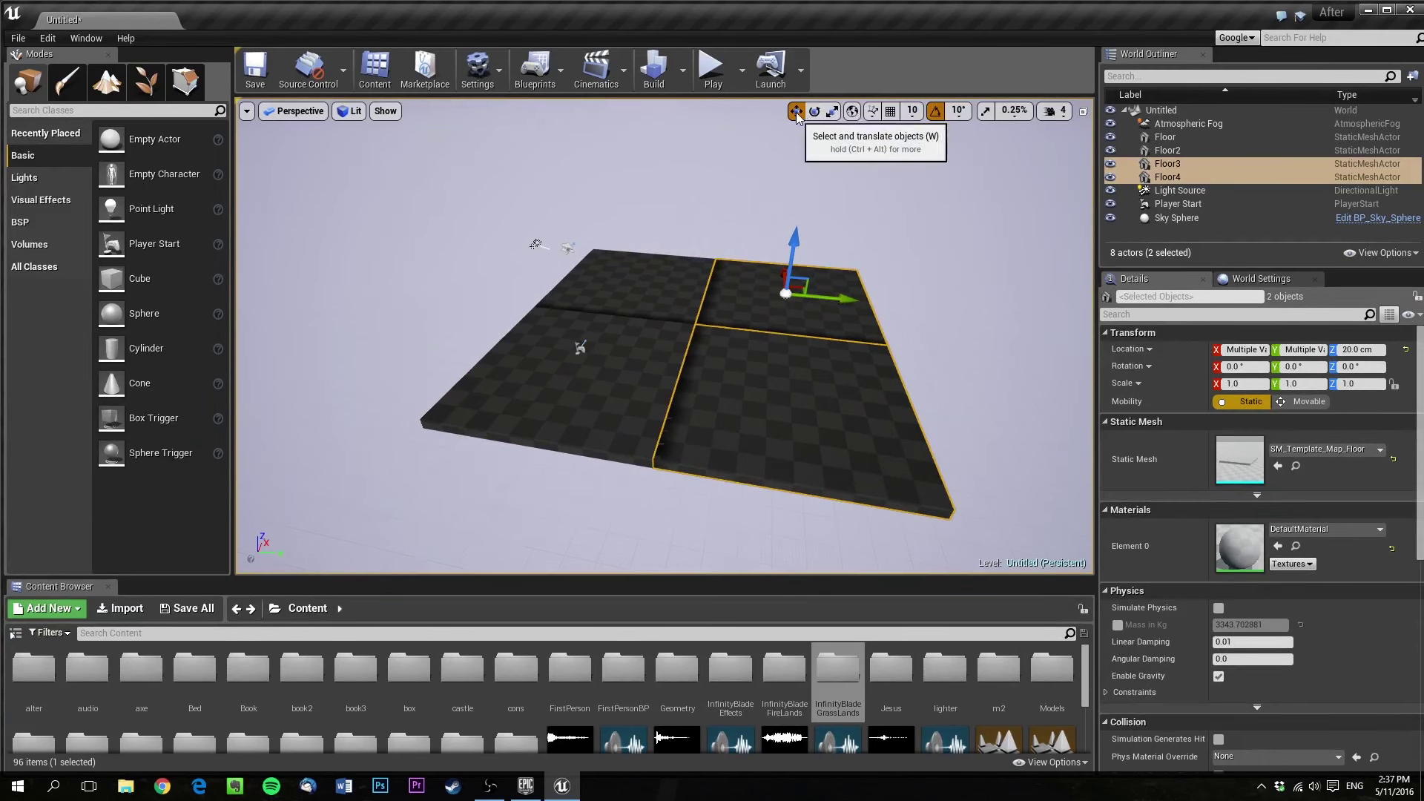
# Cycle through the rotate, scale and translate modes, returning to translate, with position and scale snapping enabled
pyautogui.press('e')
pyautogui.press('r')
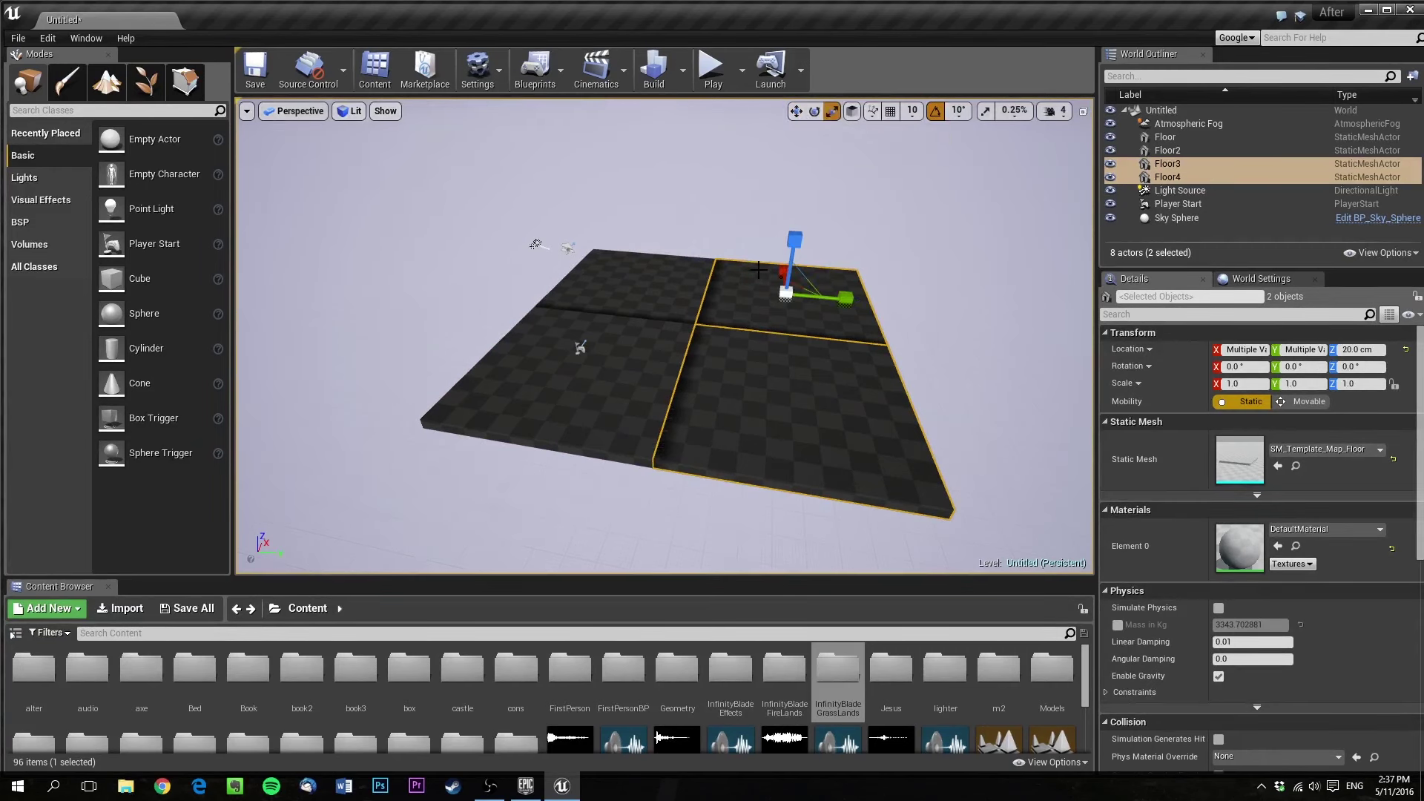
pyautogui.press('w')
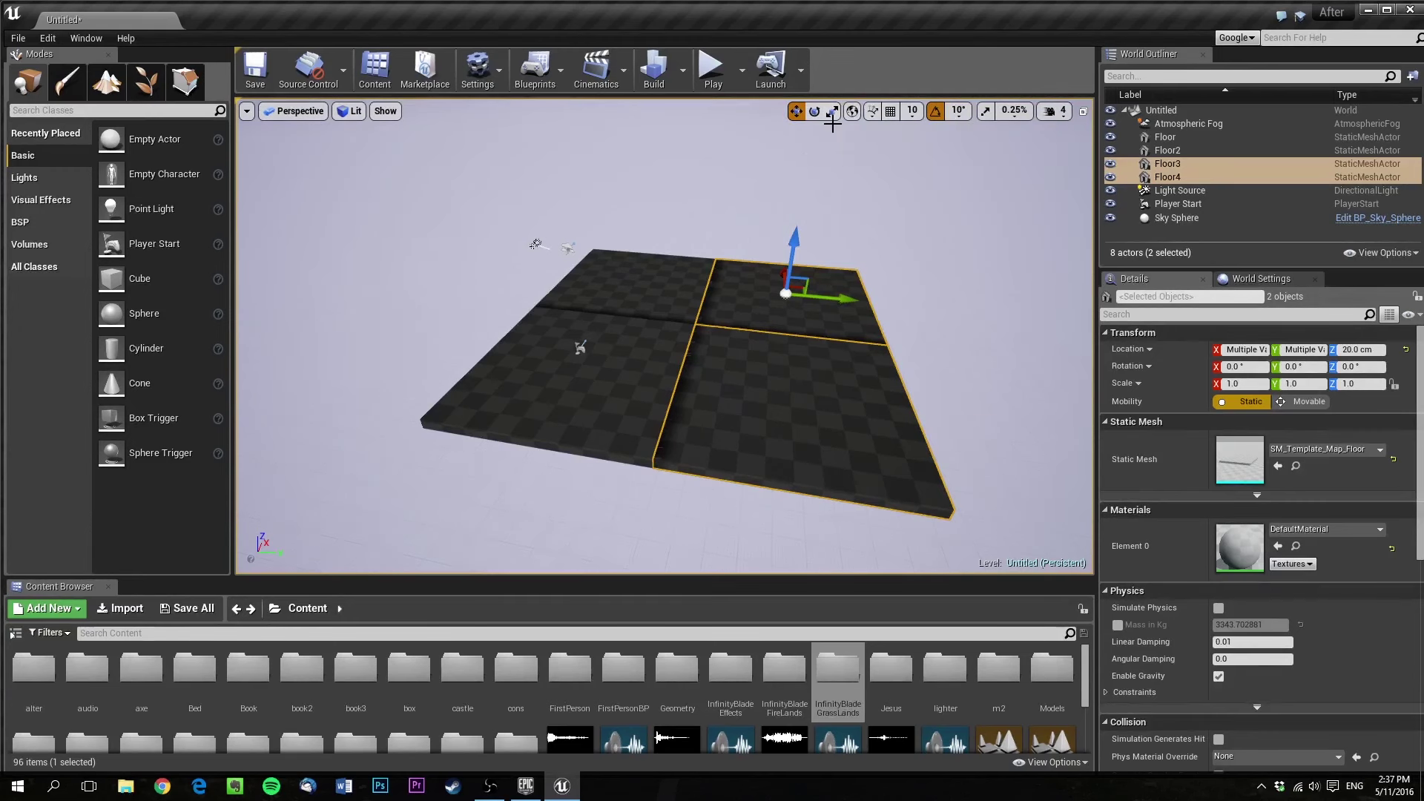
pyautogui.press('e')
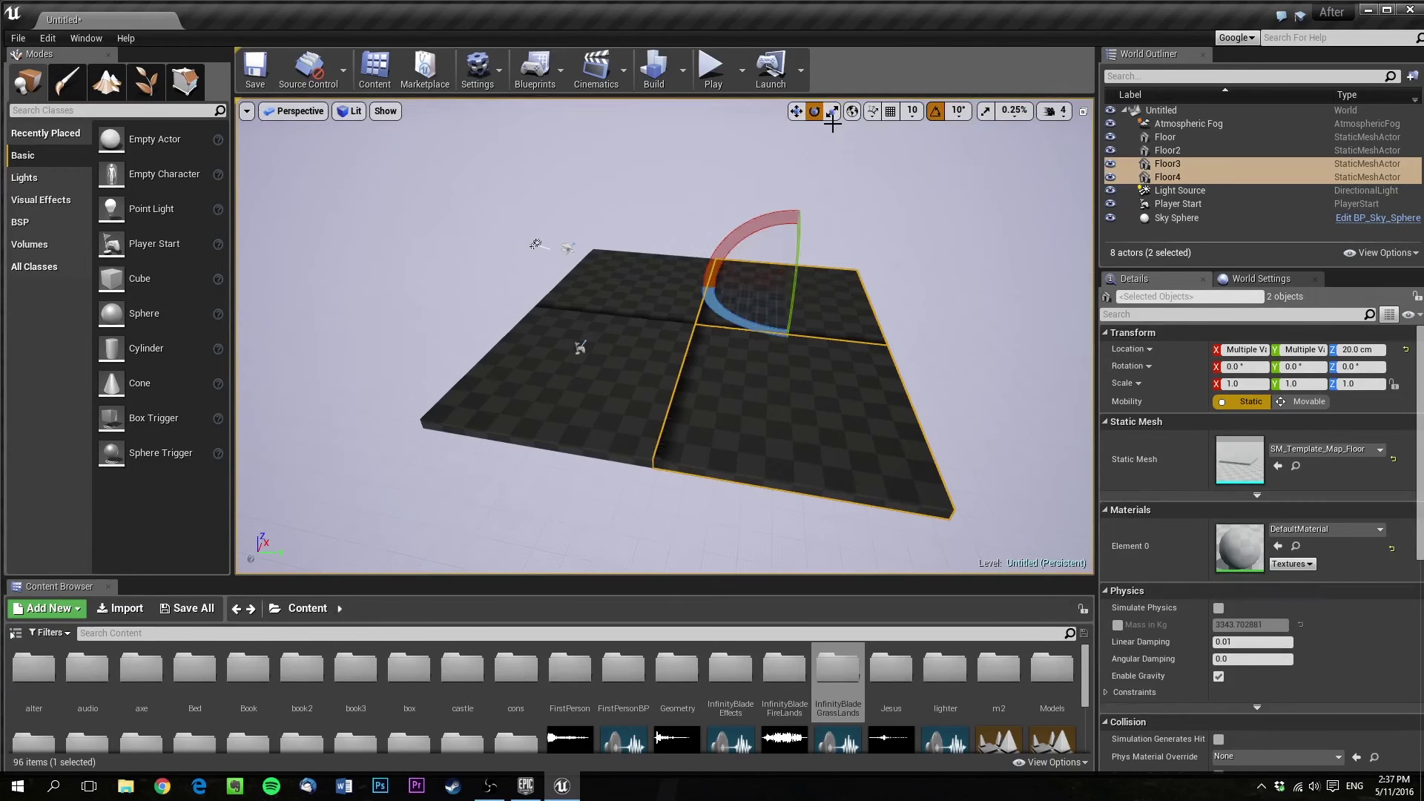
pyautogui.press('r')
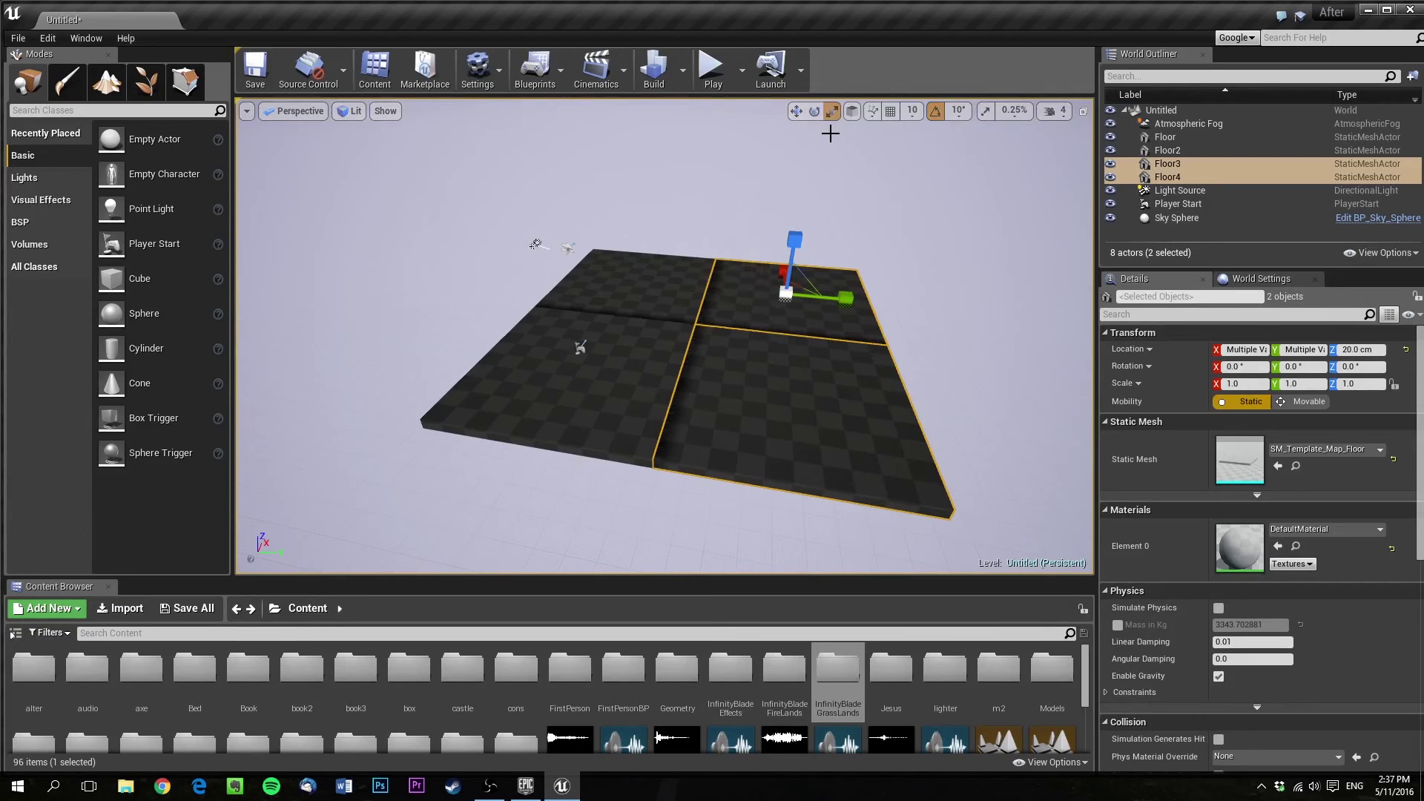
pyautogui.press('w')
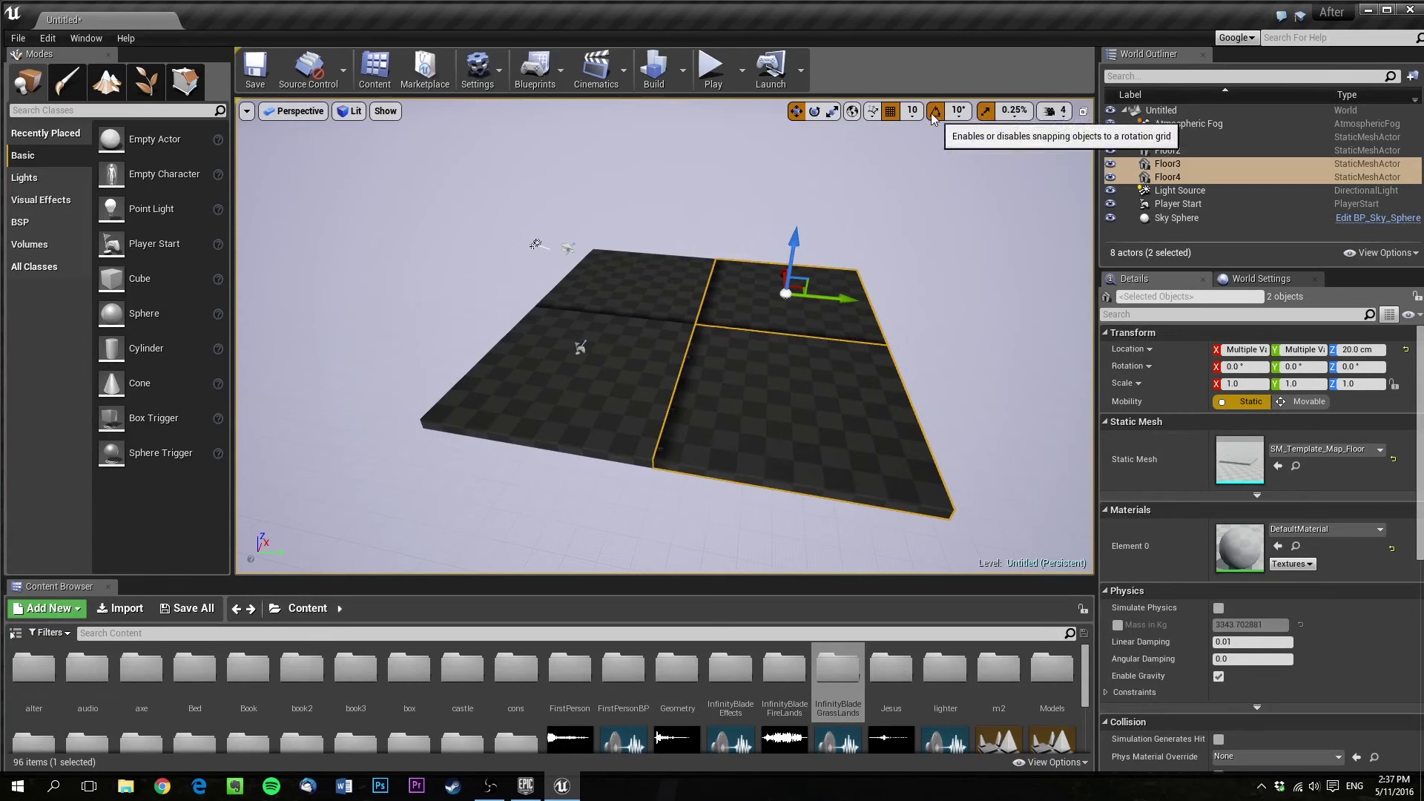
# Select all four floor tiles and duplicate them along the X axis beside the existing square
pyautogui.moveTo(851, 297); pyautogui.dragTo(838, 364, button='right')
pyautogui.scroll(-3, 774, 304)
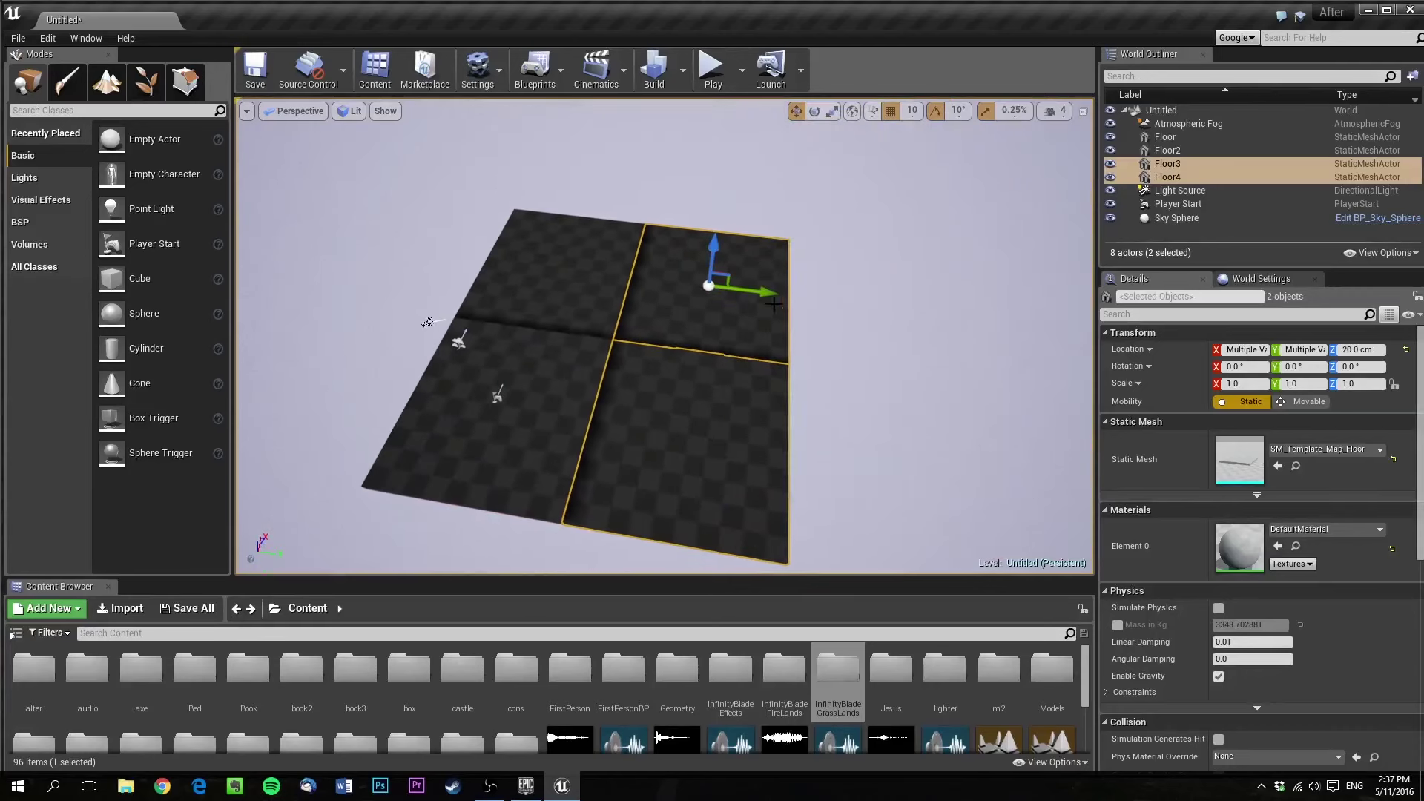
pyautogui.moveTo(707, 281); pyautogui.dragTo(868, 271, button='right')
pyautogui.click(679, 419)
pyautogui.keyDown('ctrl'); pyautogui.click(801, 416); pyautogui.keyUp('ctrl')
pyautogui.keyDown('ctrl'); pyautogui.click(786, 326); pyautogui.keyUp('ctrl')
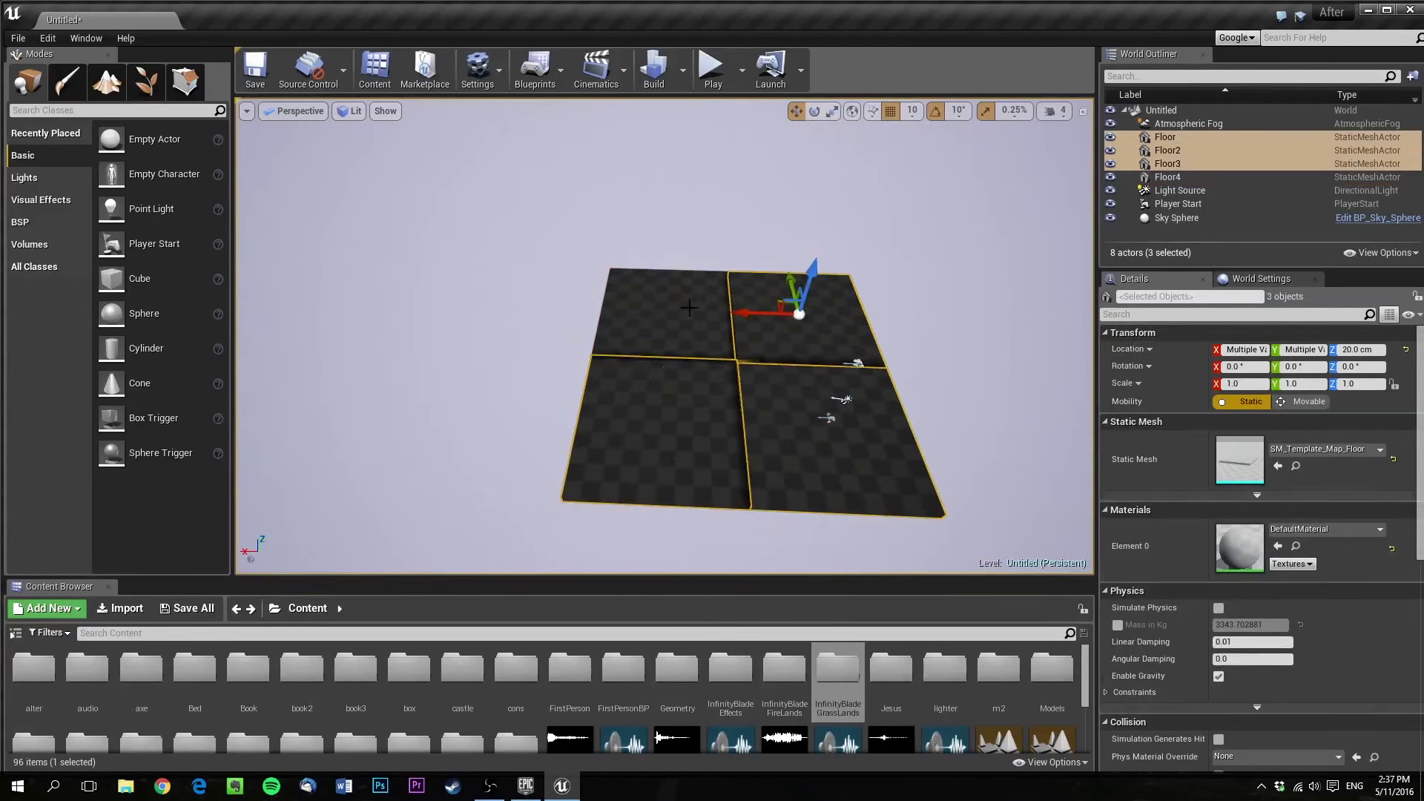
pyautogui.keyDown('alt'); pyautogui.moveTo(631, 307); pyautogui.dragTo(355, 317); pyautogui.keyUp('alt')
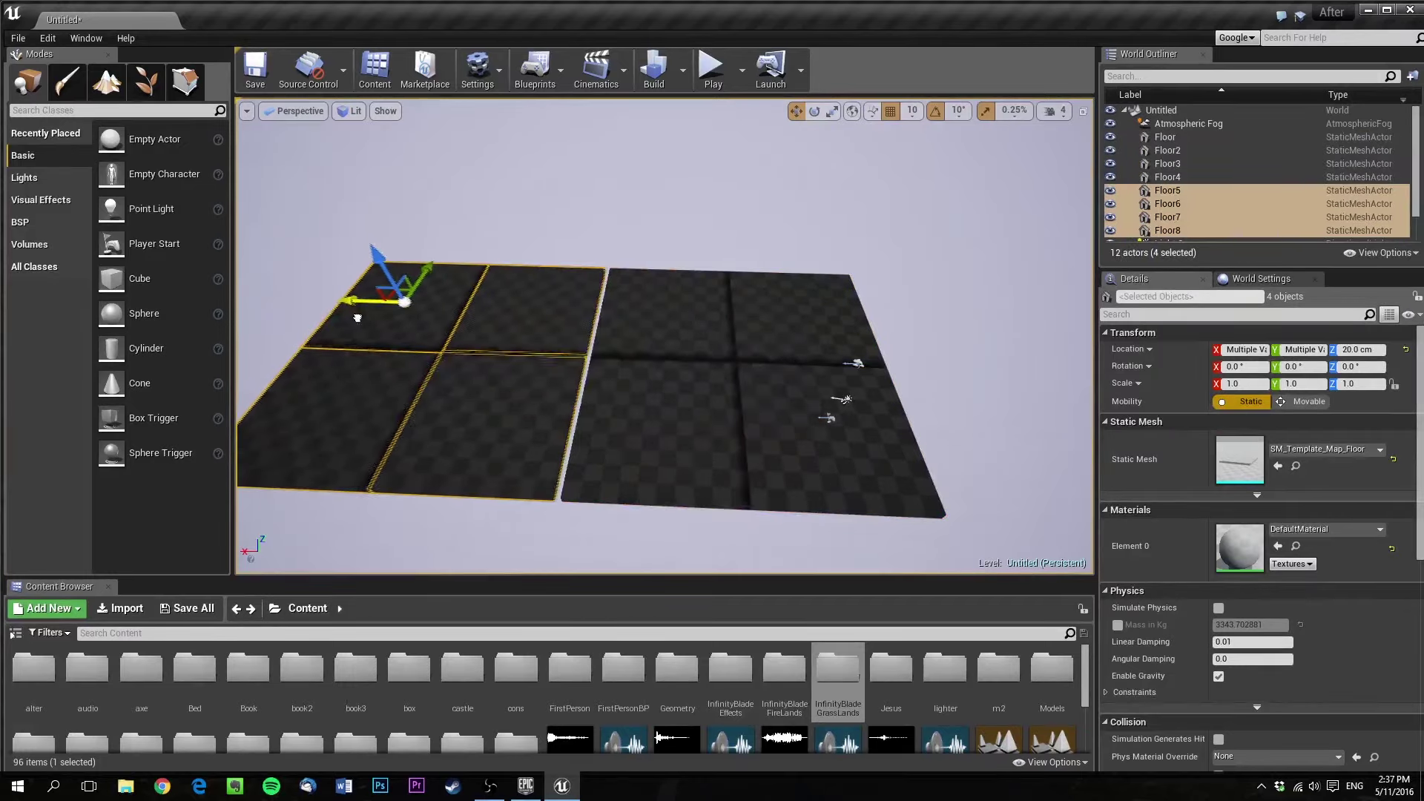
# Play-test the level, walking in first person across the enlarged floor, and stop the session
pyautogui.moveTo(652, 319); pyautogui.dragTo(570, 356, button='right')
pyautogui.click(709, 72)
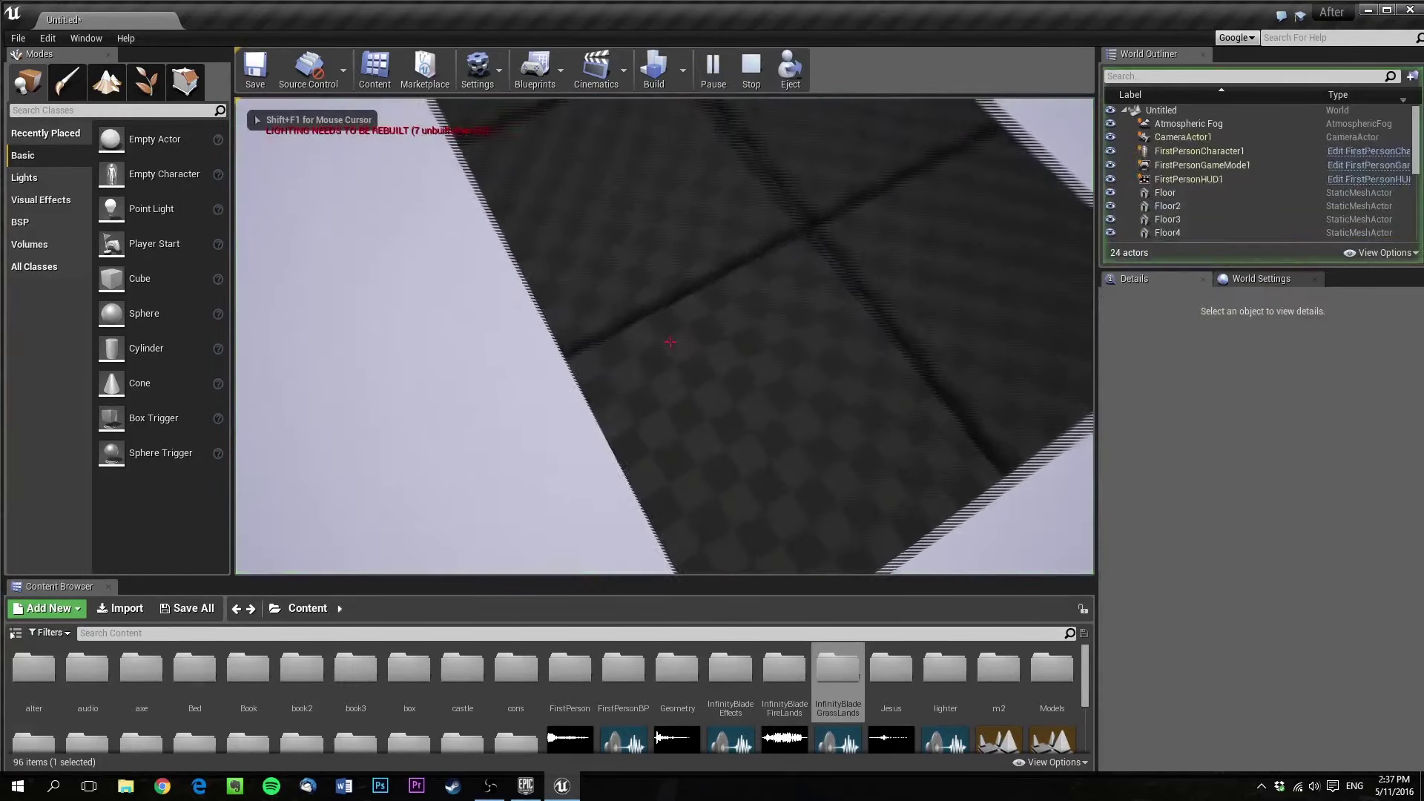
pyautogui.press('w')
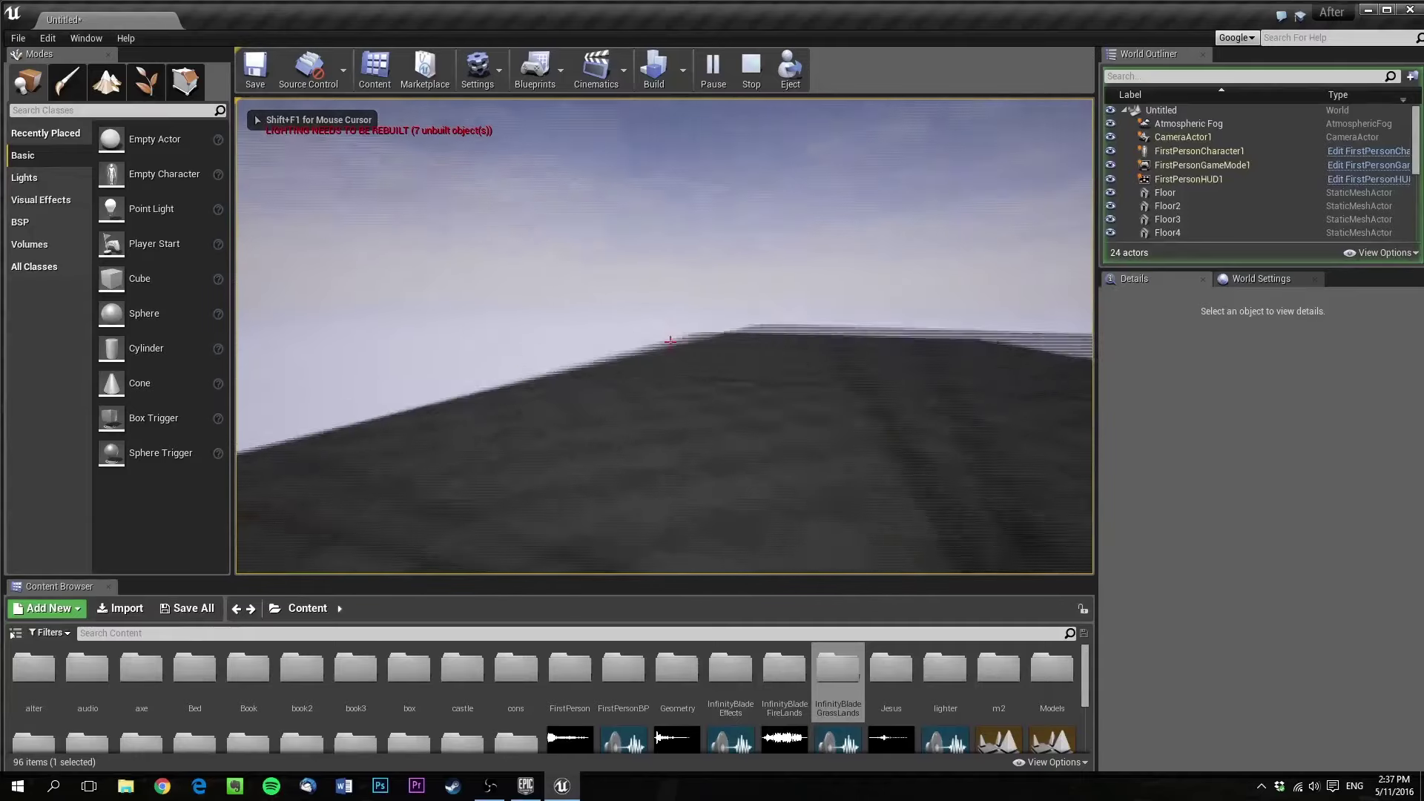
pyautogui.press('w')
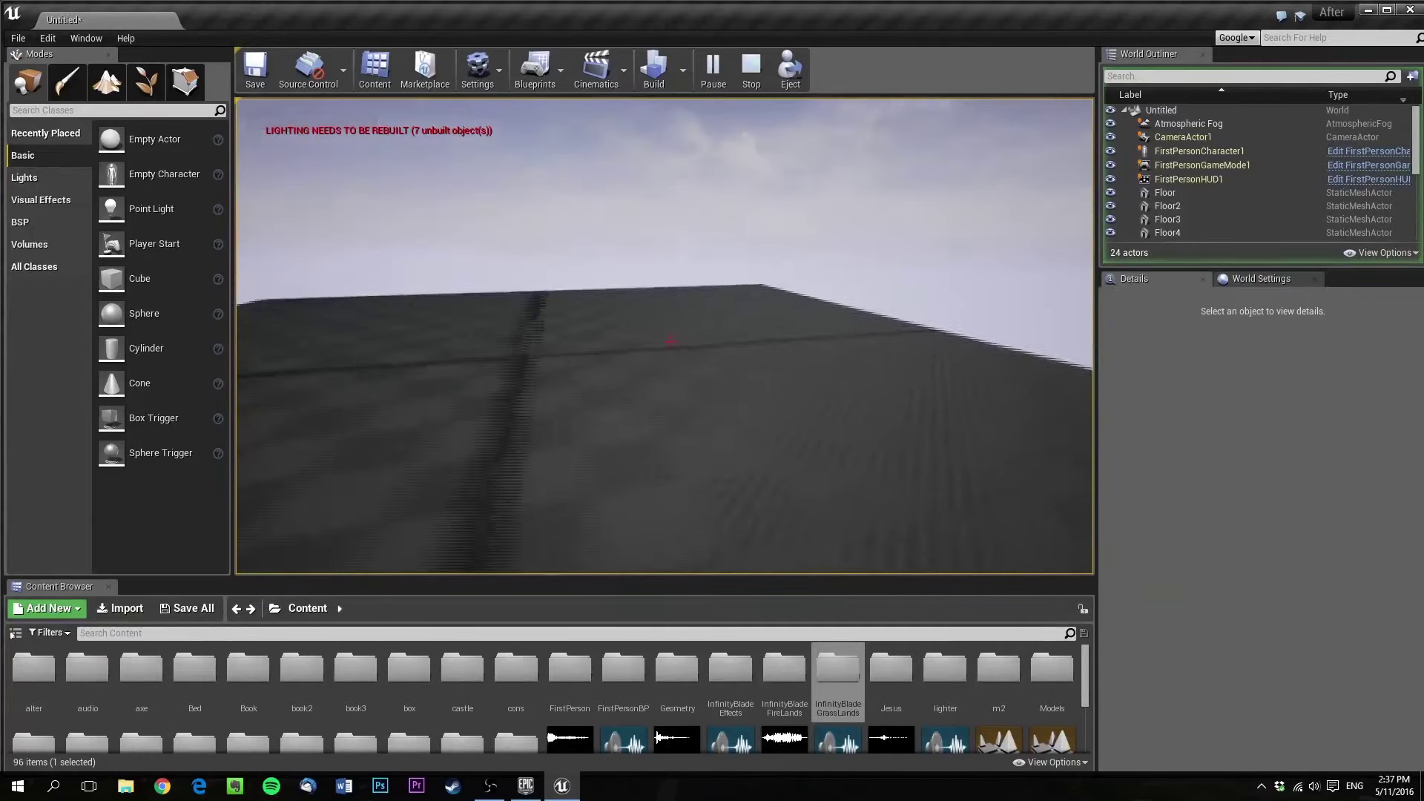
pyautogui.press('w')
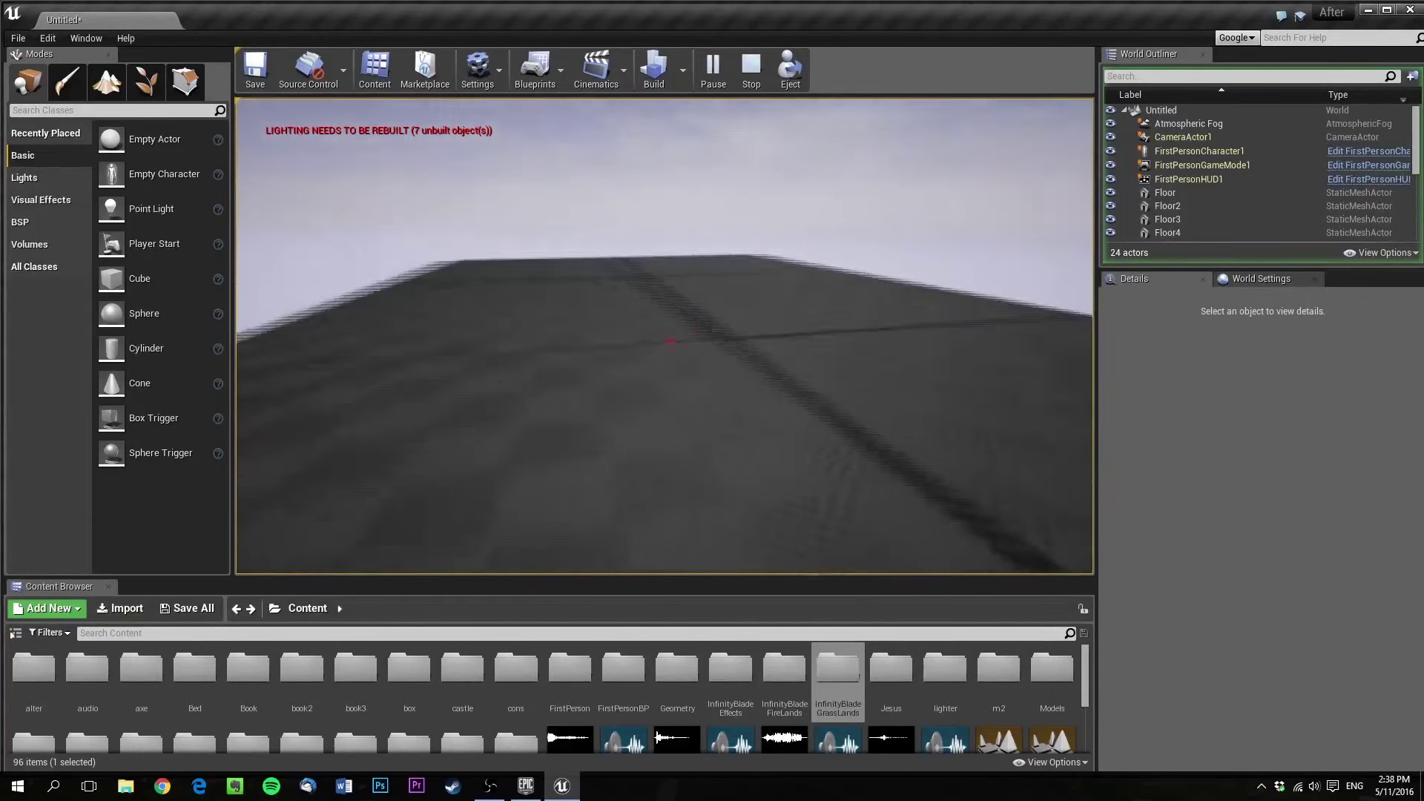
pyautogui.press('Escape')
# Open the InfinityBladeGrassLands StaticMesh folder under Environments, Plains, Env_Plains_Ruins, and find the SM_Plains_Wall_Straight_01 mesh
pyautogui.moveTo(670, 341); pyautogui.dragTo(670, 407, button='right')
pyautogui.press('s')
pyautogui.moveTo(838, 305); pyautogui.dragTo(727, 178, button='right')
pyautogui.scroll(-1, 738, 493)
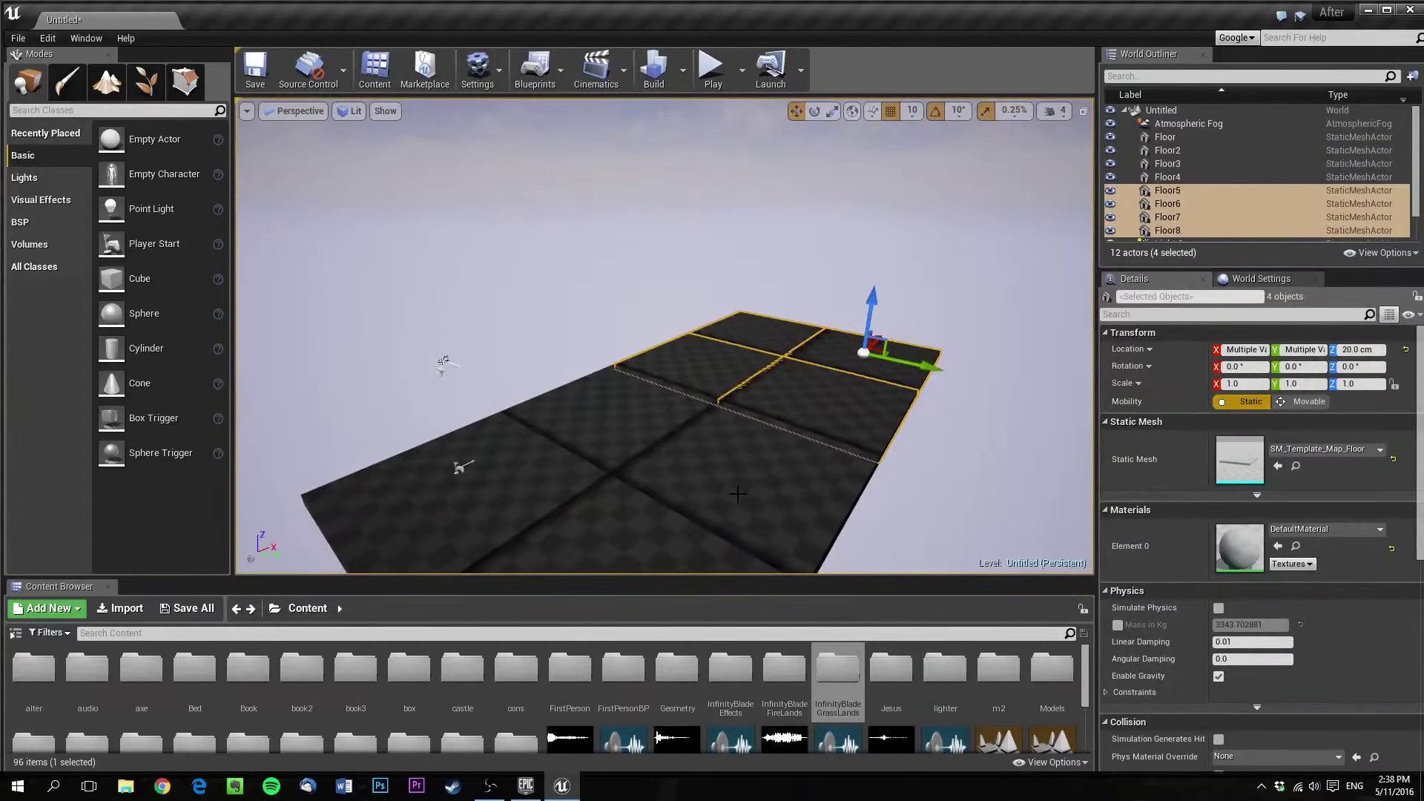
pyautogui.click(414, 77)
pyautogui.doubleClick(830, 669)
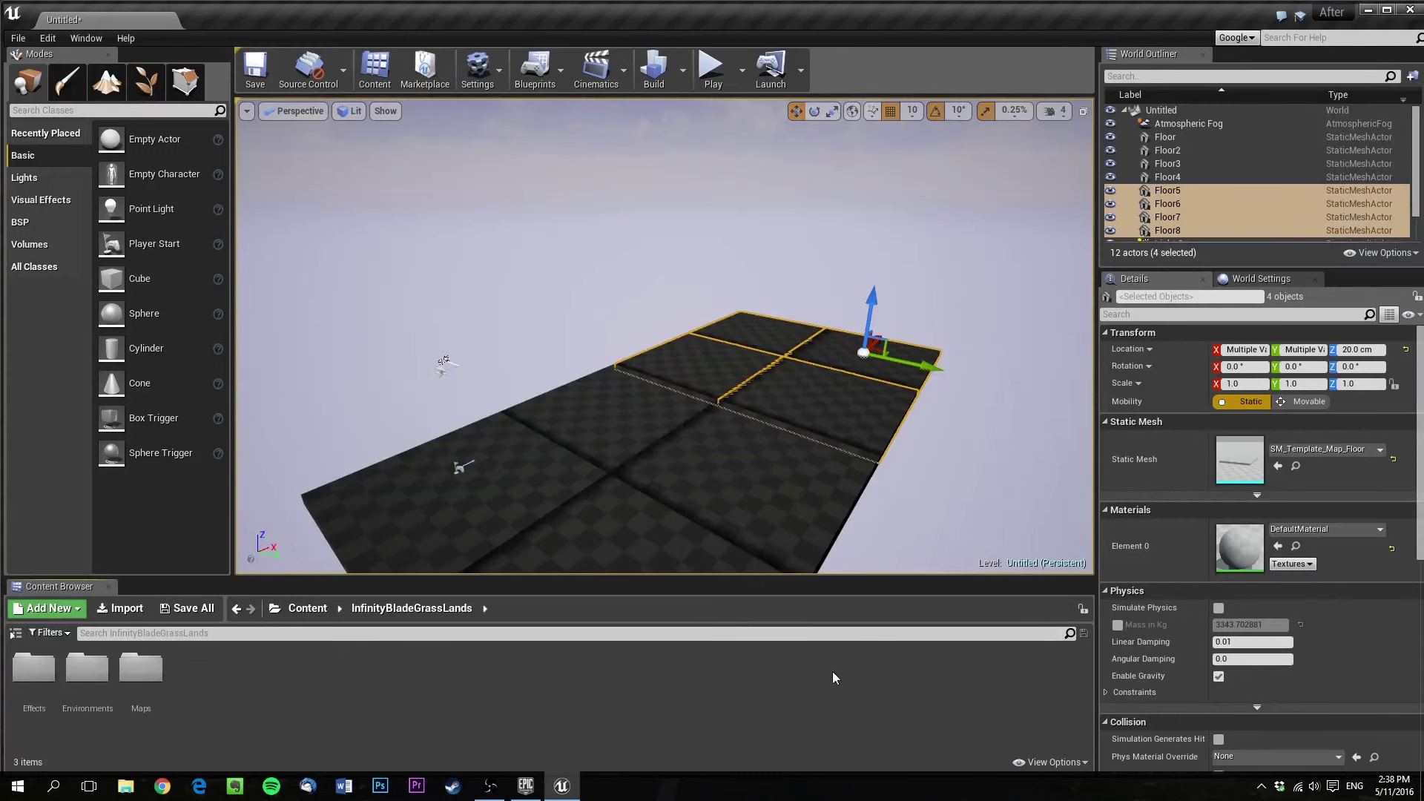
pyautogui.doubleClick(104, 675)
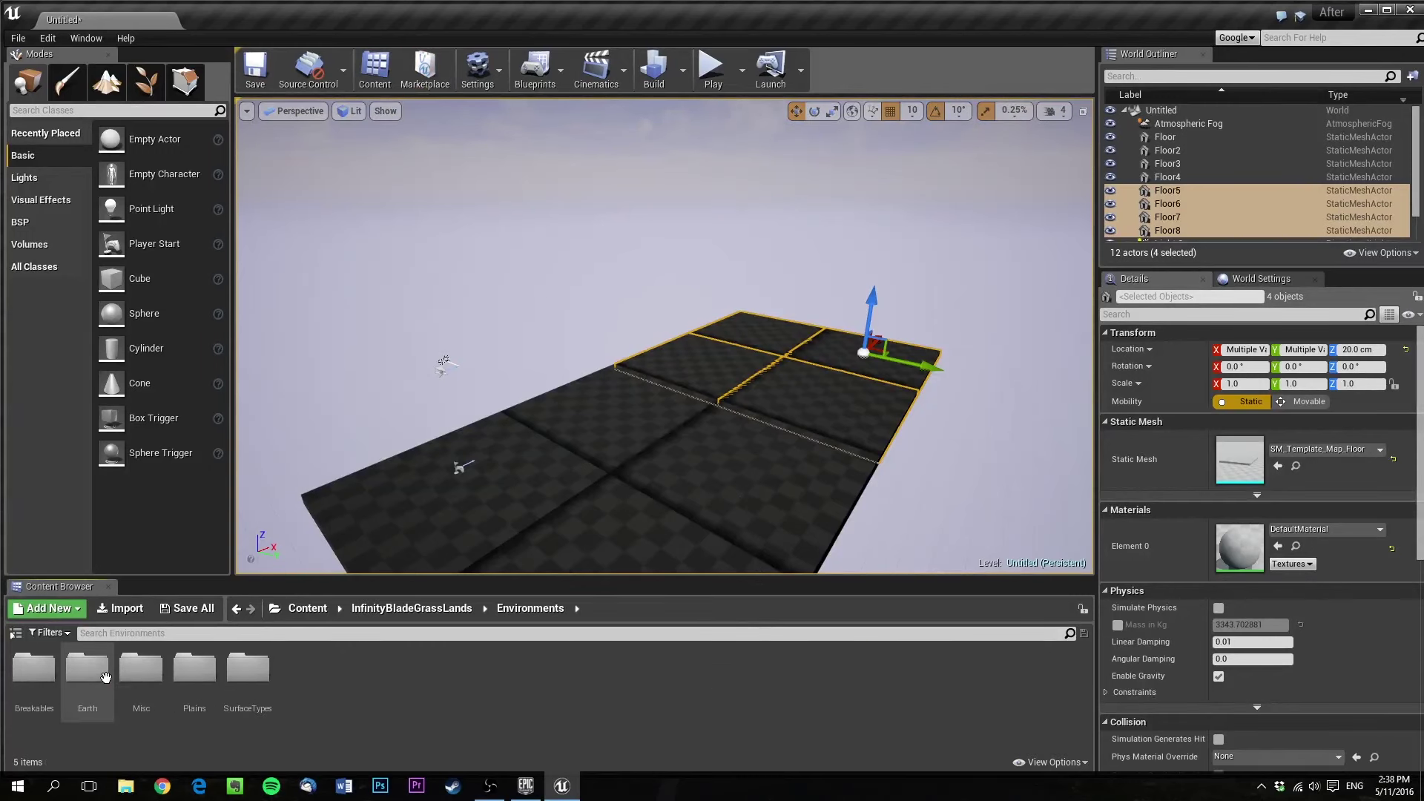
pyautogui.doubleClick(180, 677)
pyautogui.doubleClick(298, 672)
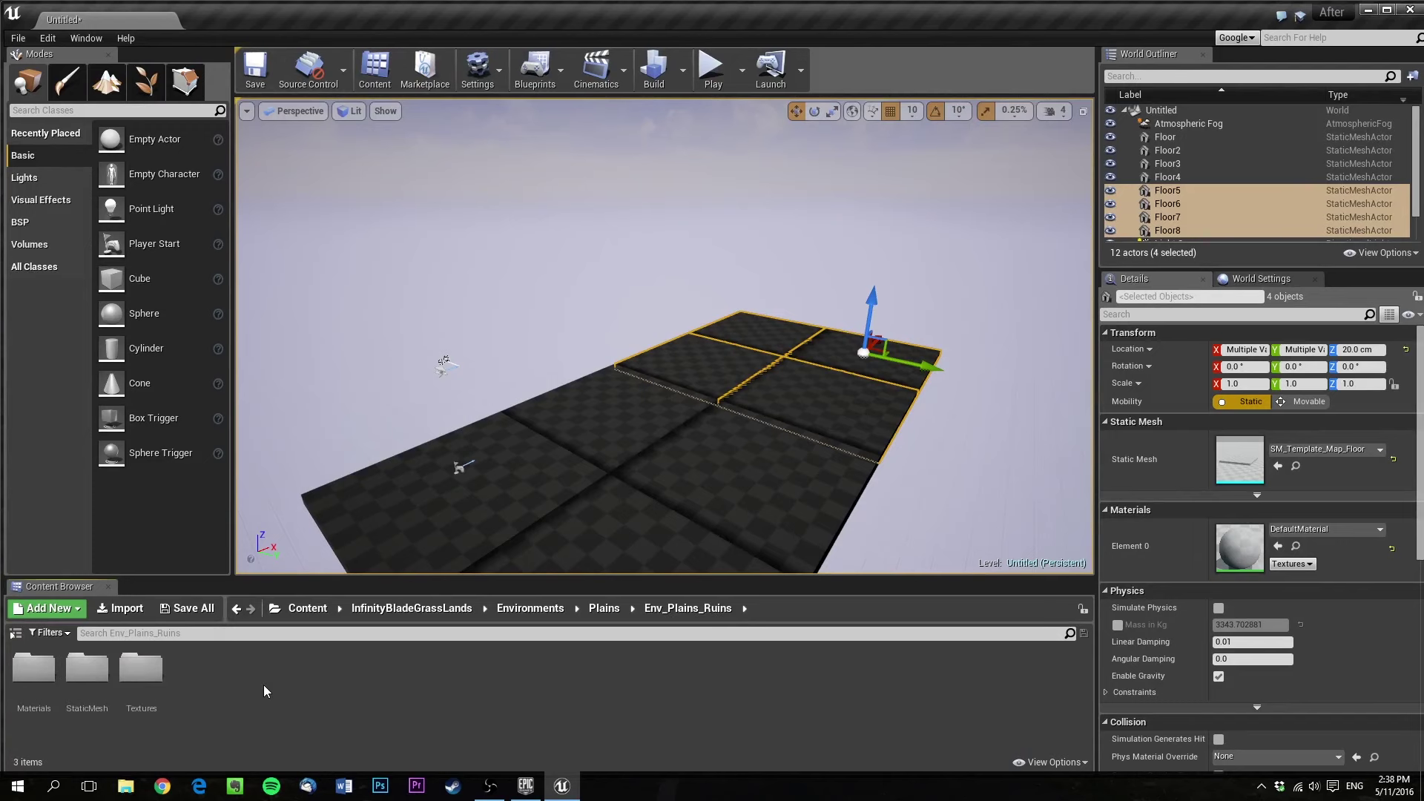
pyautogui.doubleClick(75, 670)
pyautogui.scroll(-1, 356, 719)
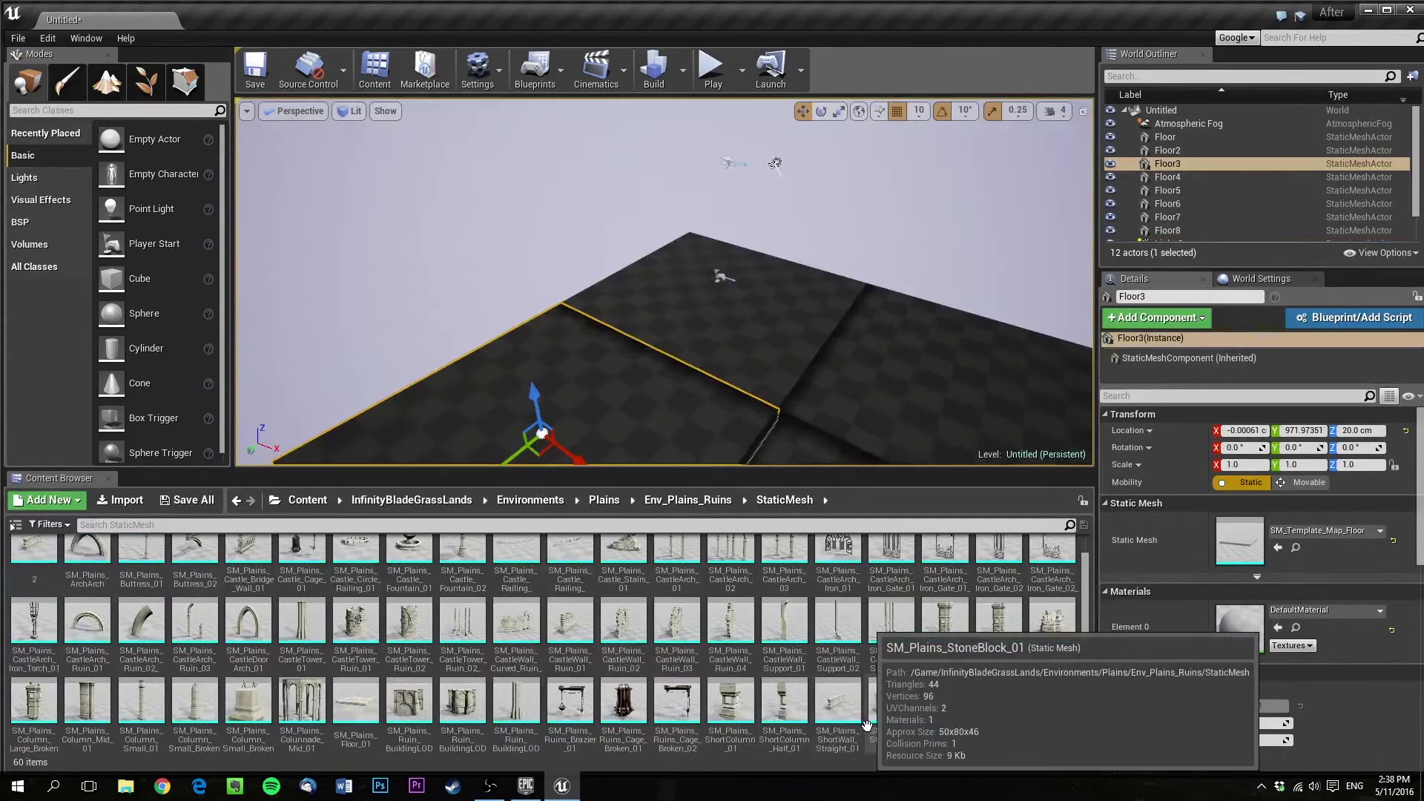
pyautogui.moveTo(1038, 710)
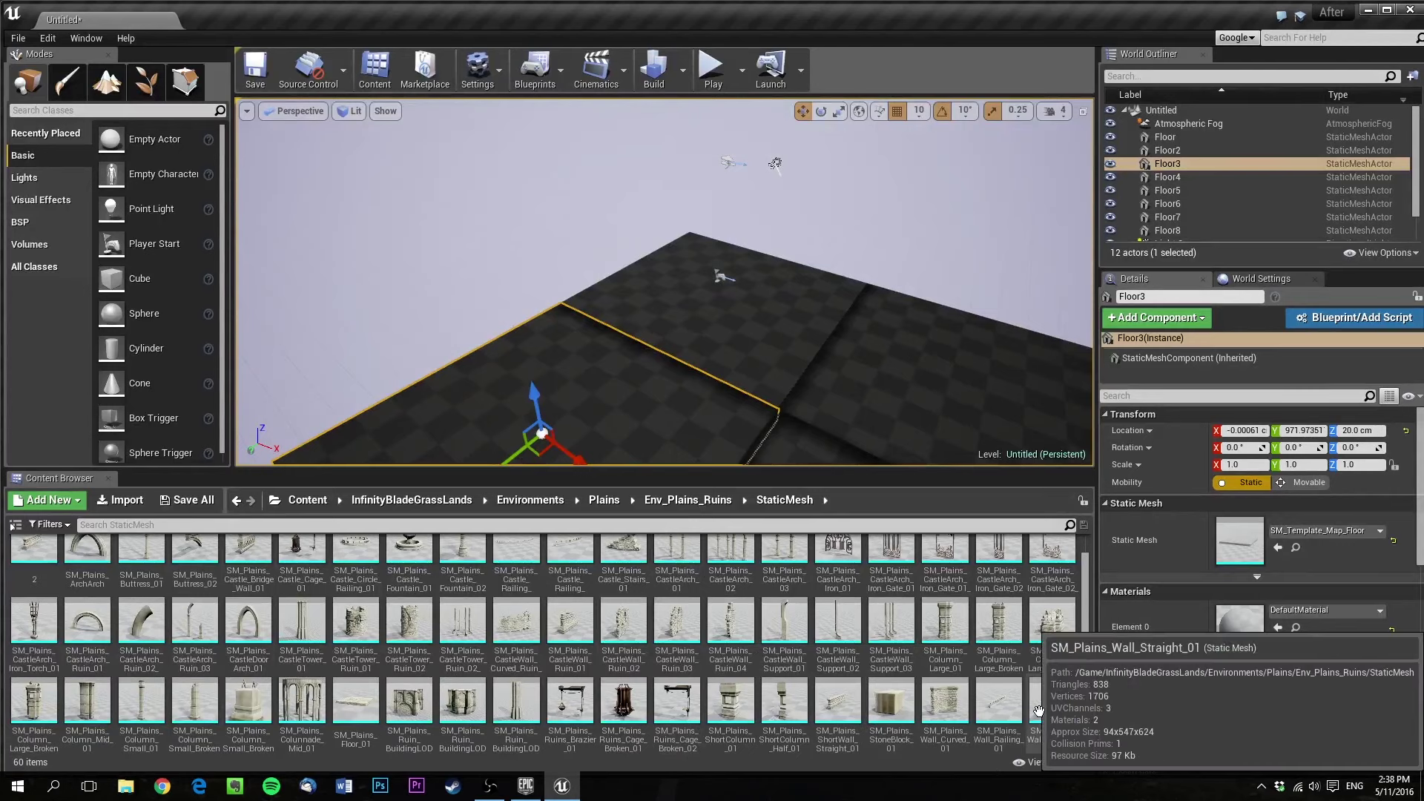
# Place the SM_Plains_Wall_Straight_01 mesh at the floor's edge, at about X -20 cm and Y 1120 cm
pyautogui.moveTo(812, 629); pyautogui.dragTo(486, 454)
pyautogui.moveTo(652, 351); pyautogui.dragTo(667, 365)
pyautogui.moveTo(667, 365); pyautogui.dragTo(490, 334, button='right')
pyautogui.press('Delete')
pyautogui.click(629, 304)
pyautogui.moveTo(629, 304); pyautogui.dragTo(504, 278, button='right')
# Rotate the wall -90 degrees about the Z axis so it runs along the floor's edge
pyautogui.press('e')
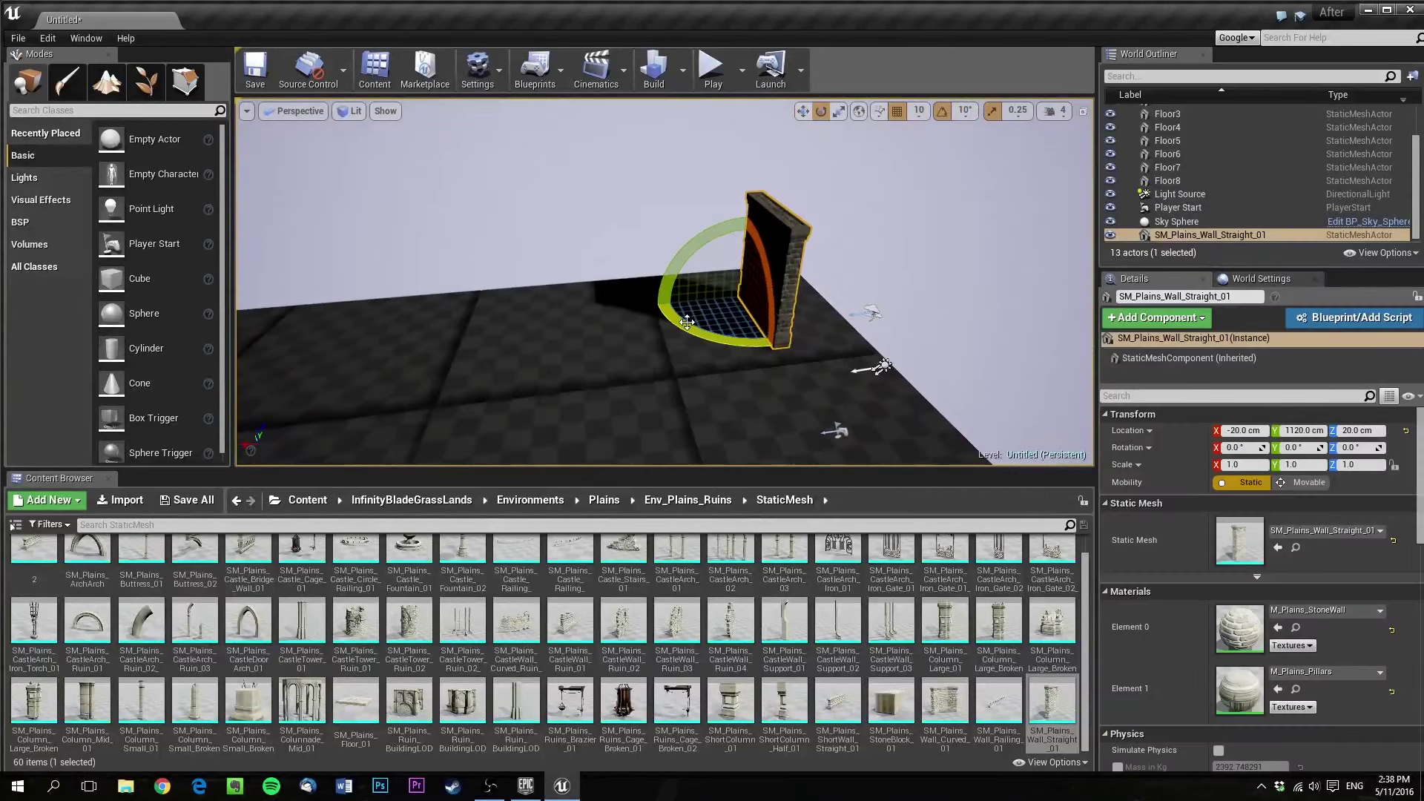
pyautogui.moveTo(686, 327); pyautogui.dragTo(786, 371)
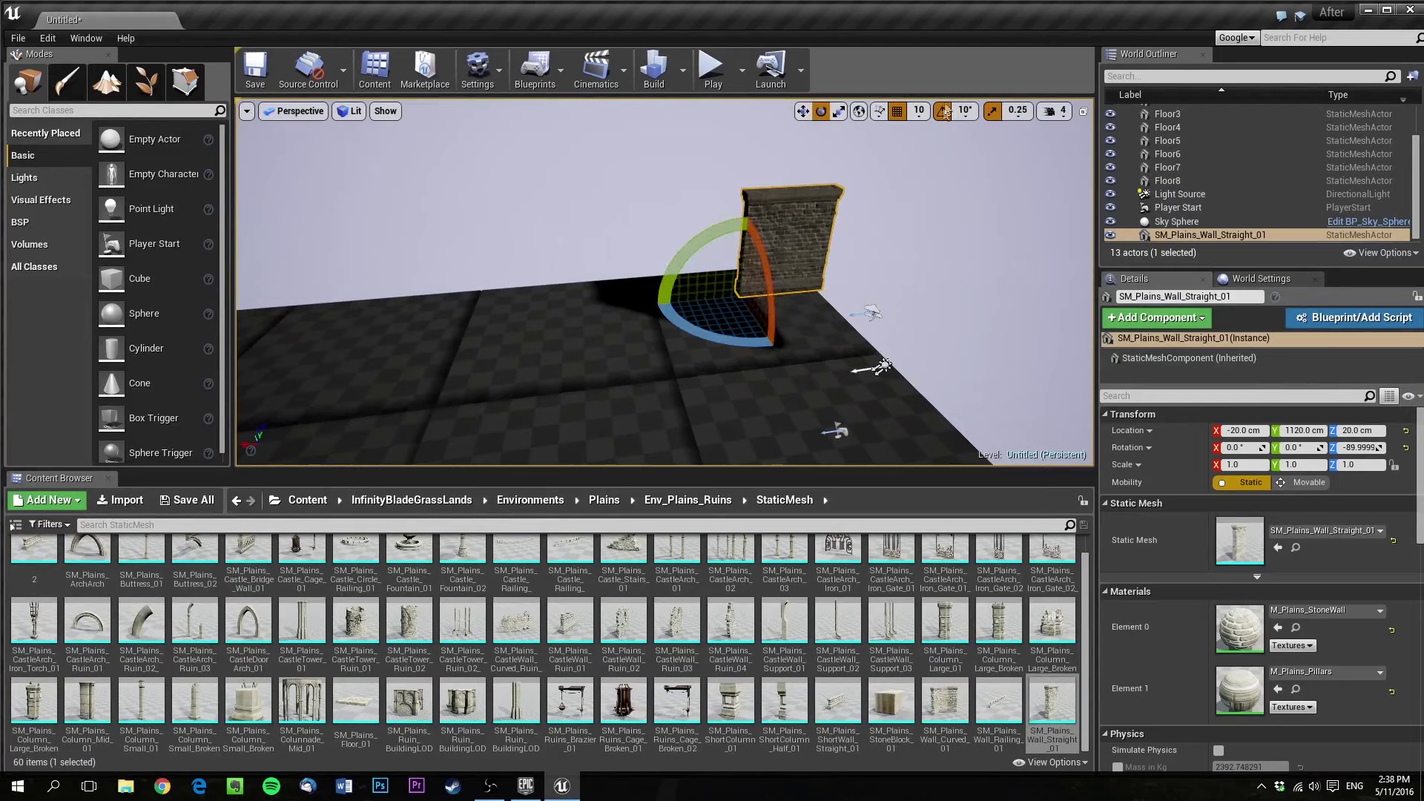
pyautogui.press('e')
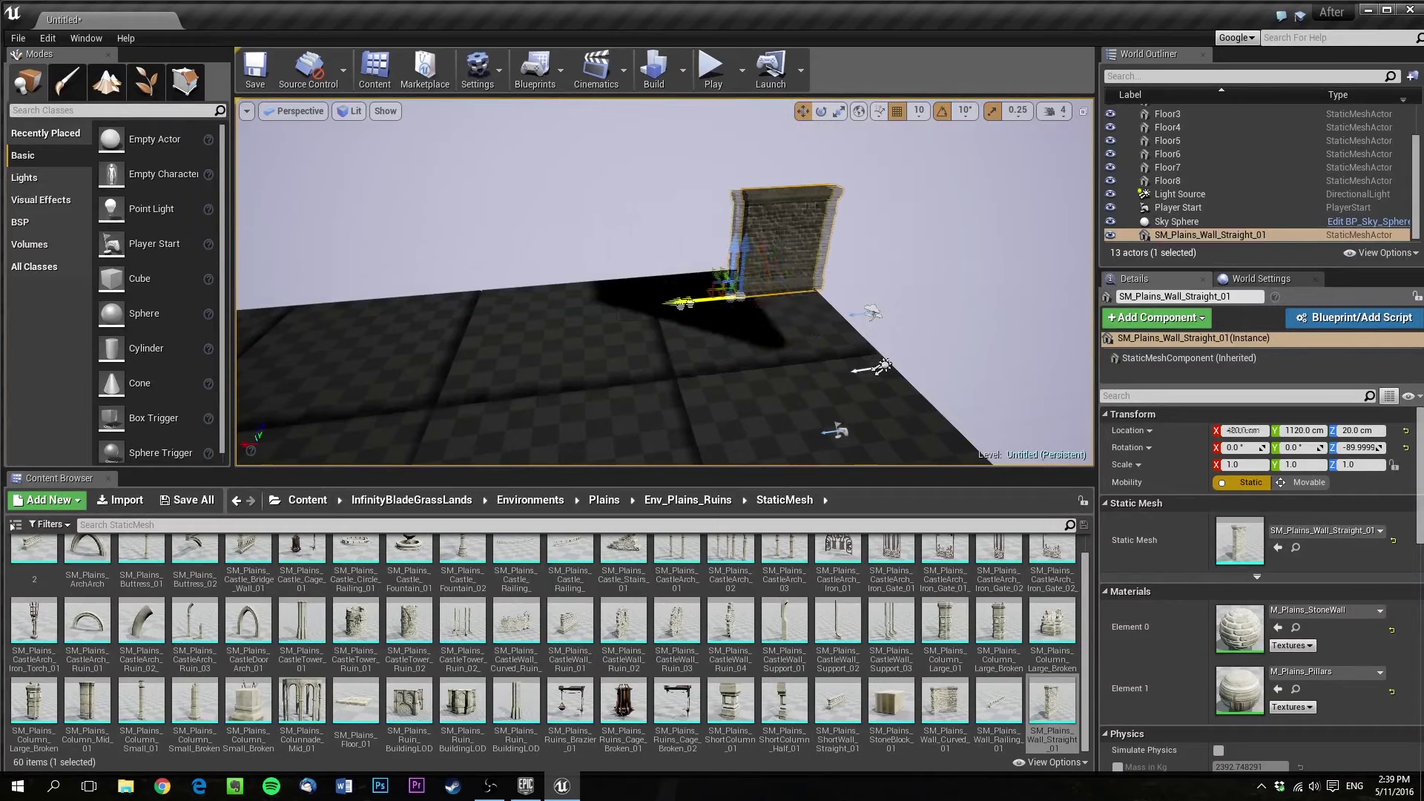
# Move the wall along the X axis and duplicate it twice to form a row of three segments
pyautogui.moveTo(686, 304); pyautogui.dragTo(445, 351)
pyautogui.moveTo(445, 352); pyautogui.dragTo(510, 373, button='right')
pyautogui.keyDown('alt'); pyautogui.moveTo(498, 370); pyautogui.dragTo(621, 362); pyautogui.keyUp('alt')
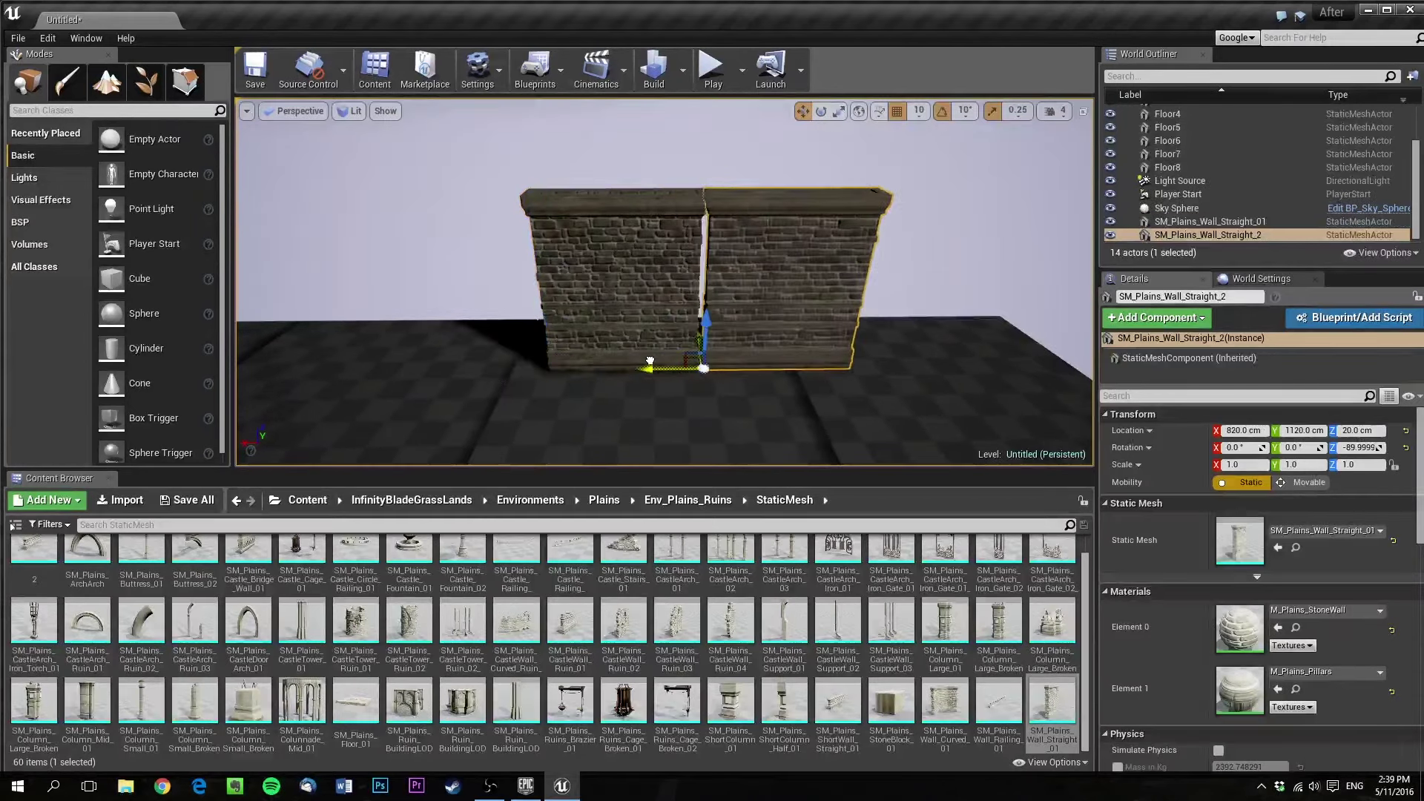
pyautogui.keyDown('alt'); pyautogui.moveTo(638, 363); pyautogui.dragTo(797, 359); pyautogui.keyUp('alt')
pyautogui.moveTo(749, 297)
pyautogui.mouseDown(button='right')
pyautogui.moveTo(771, 285)
pyautogui.moveTo(730, 278)
pyautogui.moveTo(742, 289)
pyautogui.mouseUp(button='right')
# Select the end segment SM_Plains_Wall_Straight_01 and align it against its neighbour at X 1350 cm
pyautogui.click(706, 215)
pyautogui.moveTo(706, 215); pyautogui.dragTo(706, 211, button='right')
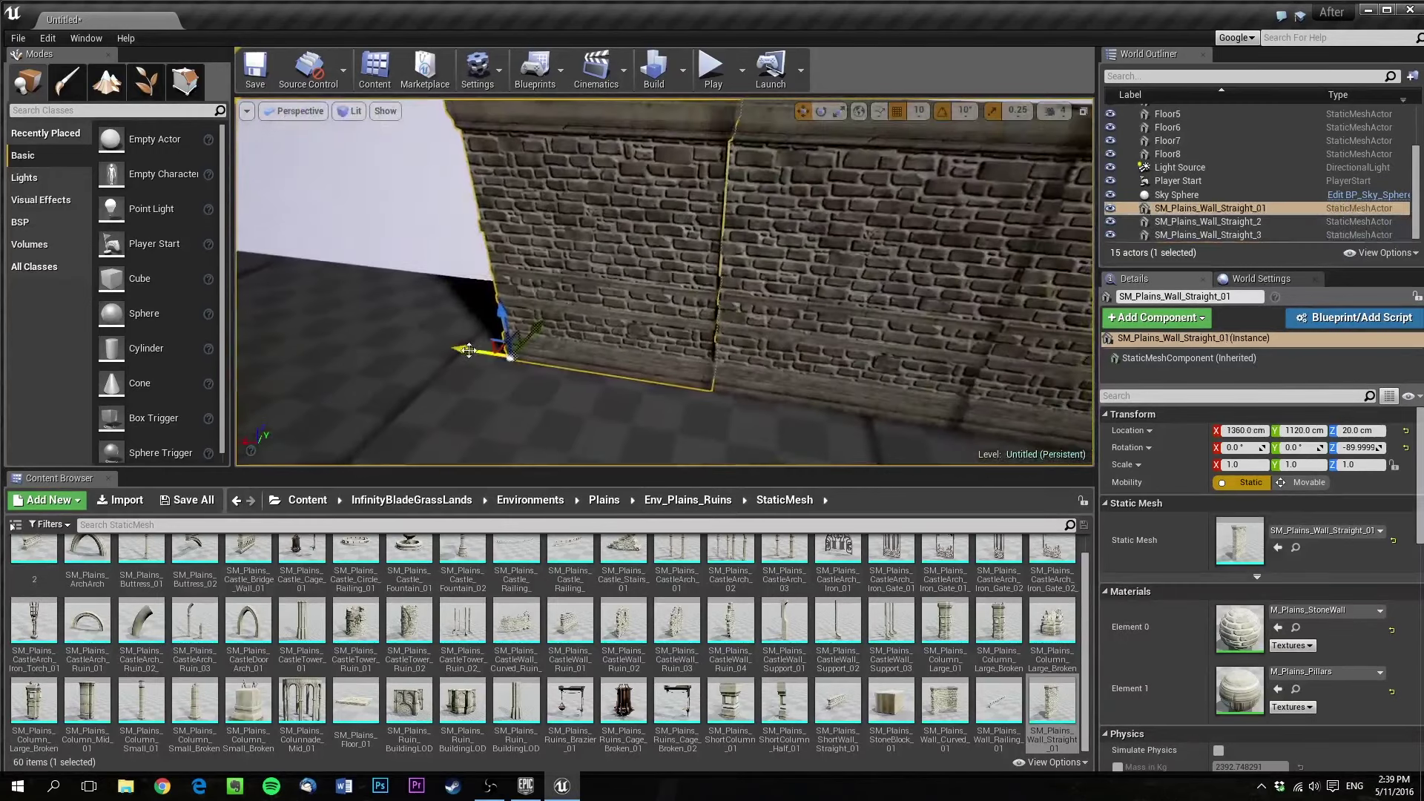
pyautogui.moveTo(503, 352); pyautogui.dragTo(443, 324, button='right')
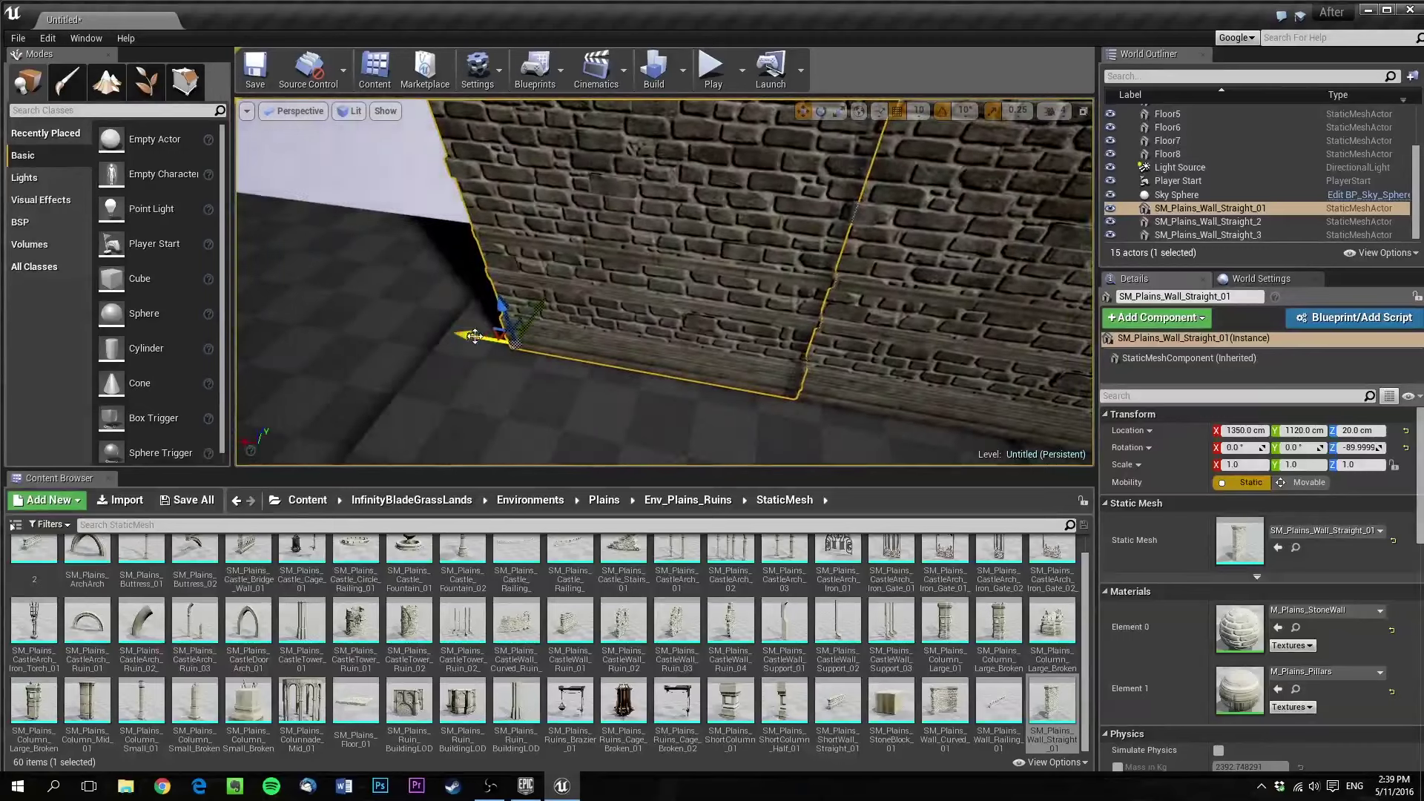
# Slide the end wall segment away to X 1720 cm, examine its exposed end, and return it to X 1350 cm
pyautogui.moveTo(468, 335); pyautogui.dragTo(301, 306)
pyautogui.moveTo(301, 305); pyautogui.dragTo(178, 263, button='right')
pyautogui.moveTo(645, 352); pyautogui.dragTo(551, 299)
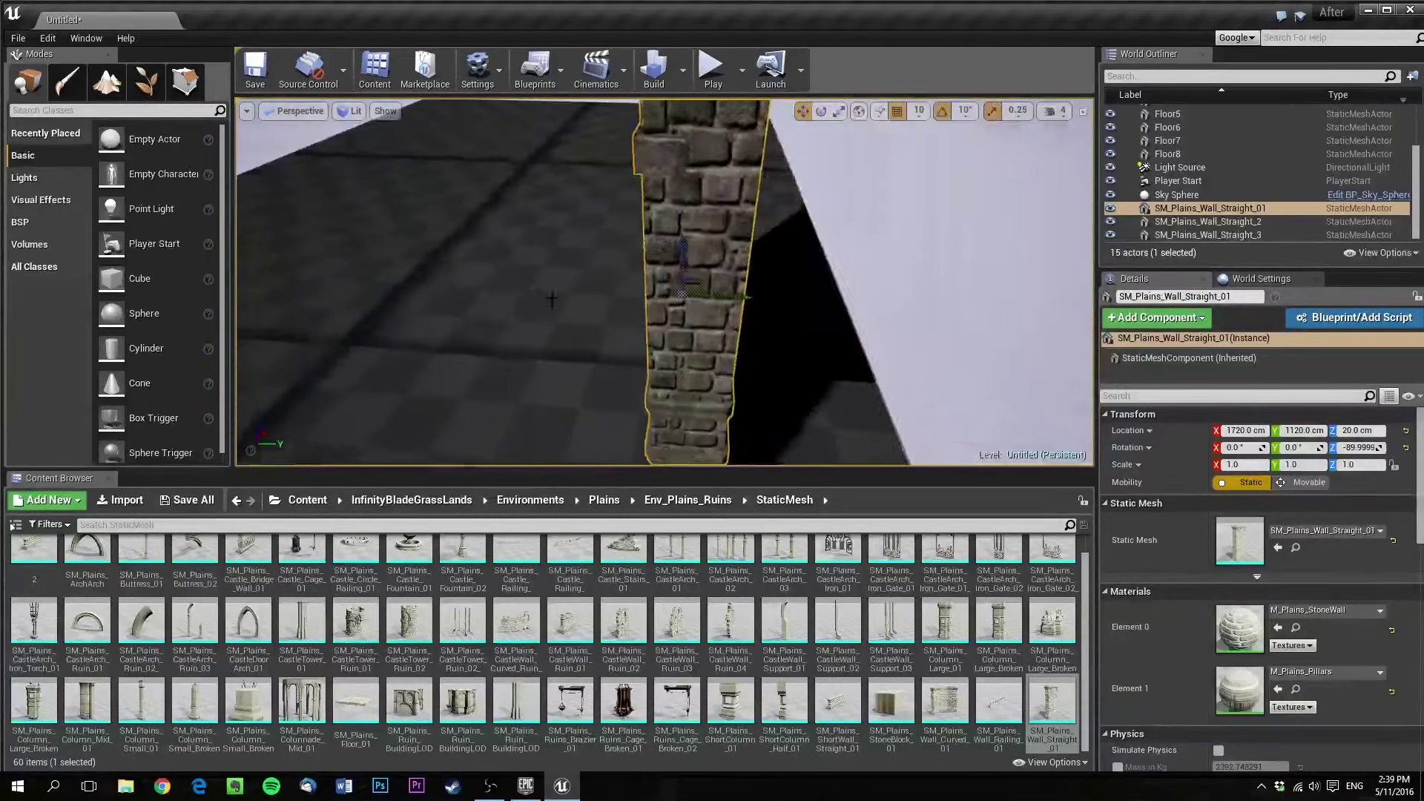
pyautogui.moveTo(698, 262); pyautogui.dragTo(733, 255, button='right')
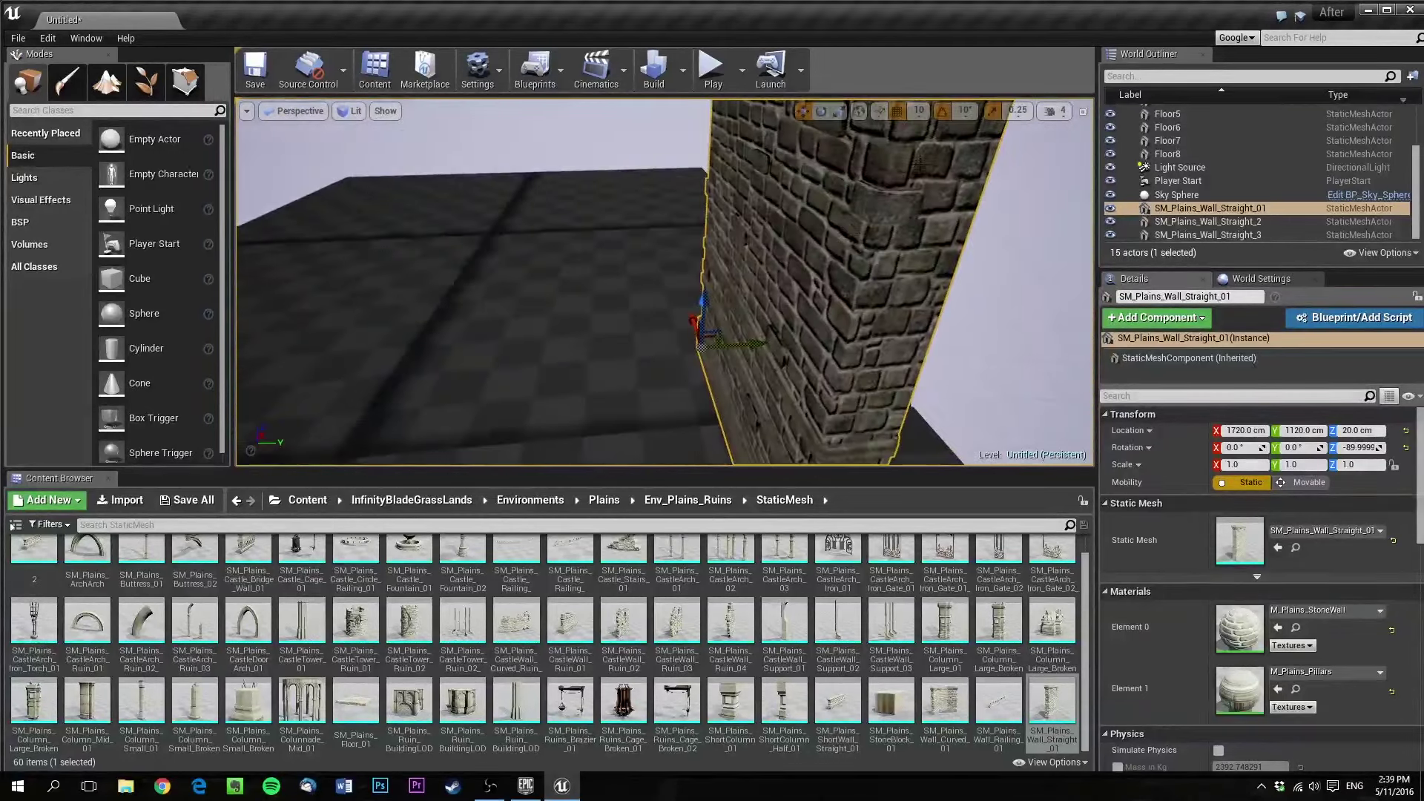
pyautogui.moveTo(907, 348); pyautogui.dragTo(861, 405, button='right')
pyautogui.moveTo(668, 297); pyautogui.dragTo(853, 248, button='right')
pyautogui.moveTo(838, 349); pyautogui.dragTo(736, 240)
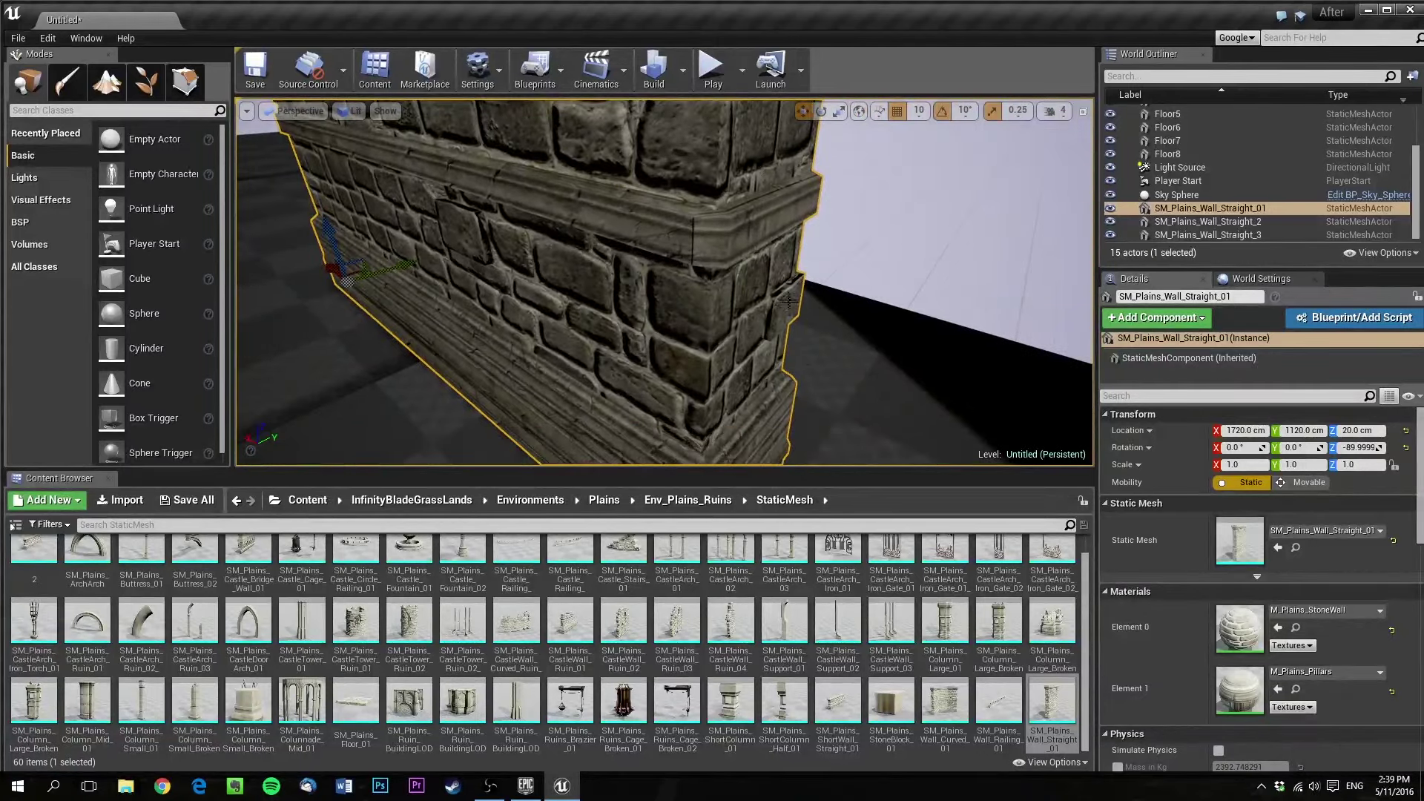
pyautogui.scroll(-4, 788, 300)
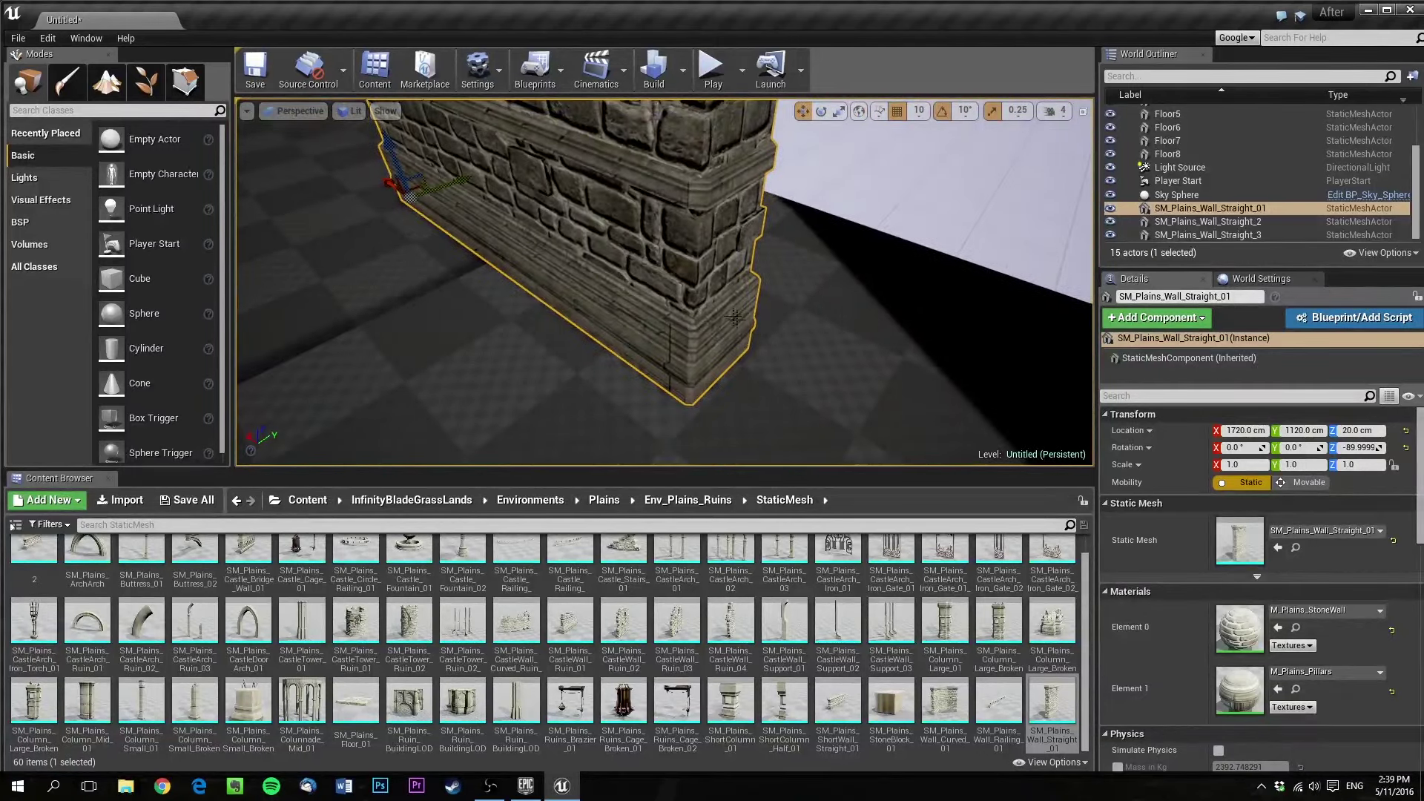
pyautogui.moveTo(735, 317); pyautogui.dragTo(638, 297, button='right')
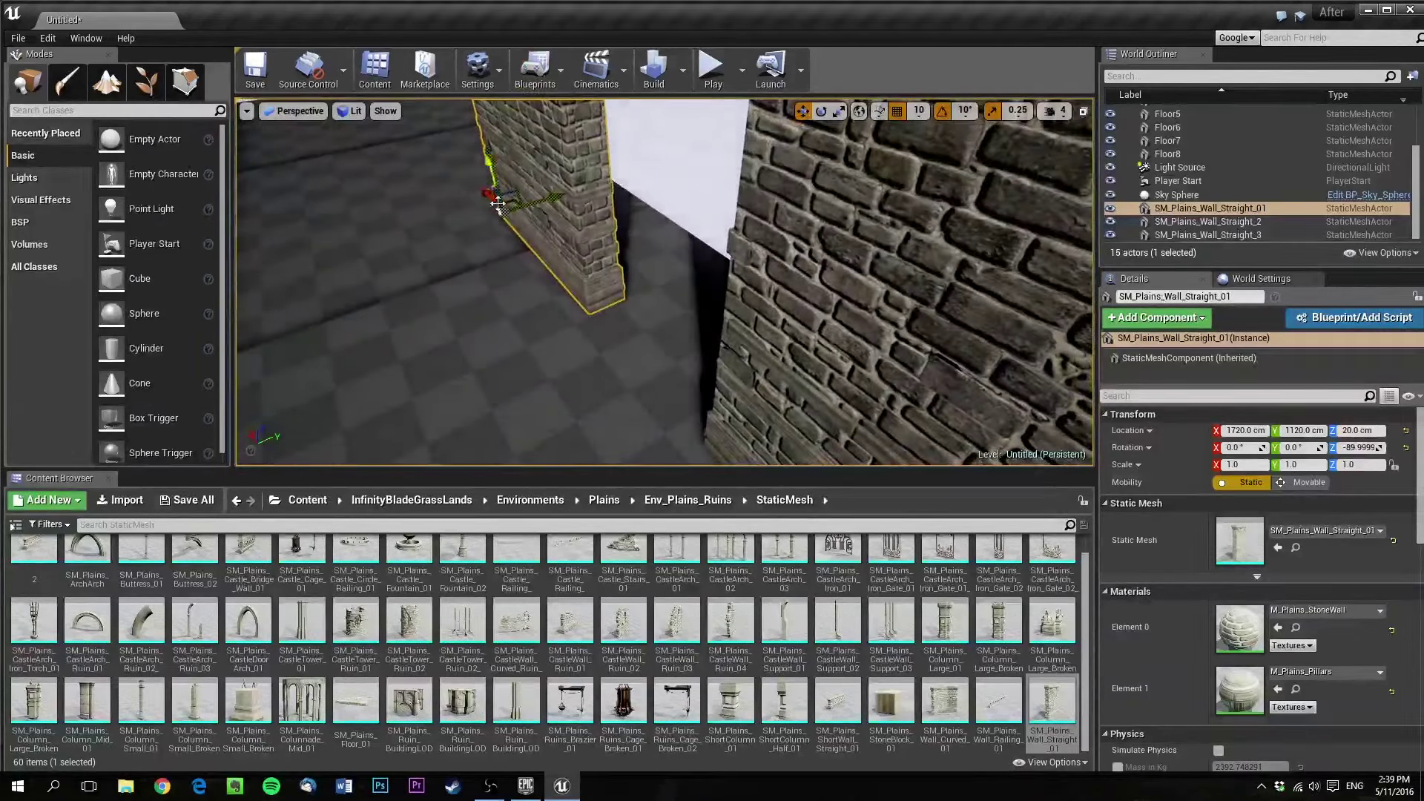
pyautogui.moveTo(514, 240); pyautogui.dragTo(525, 256)
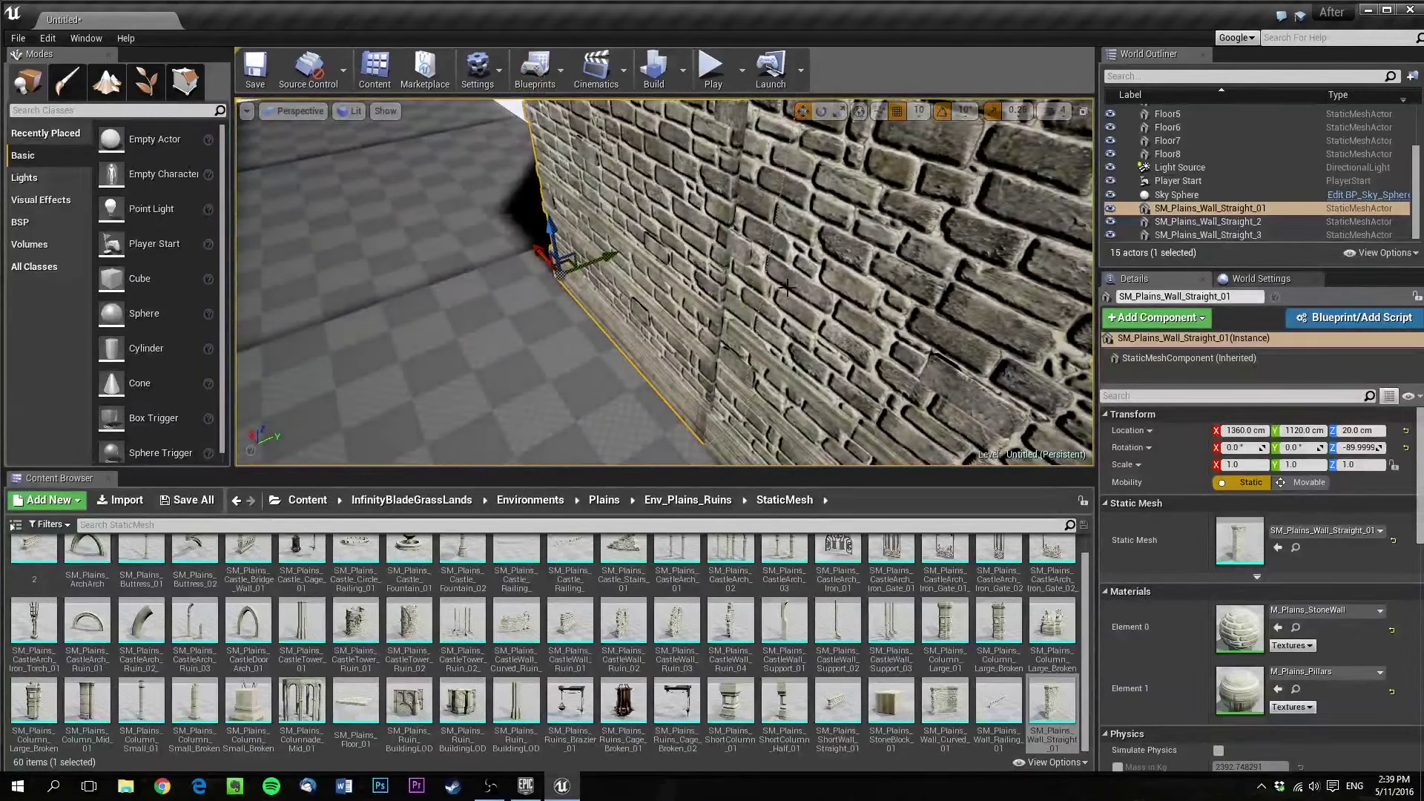
pyautogui.moveTo(749, 252); pyautogui.dragTo(909, 293, button='right')
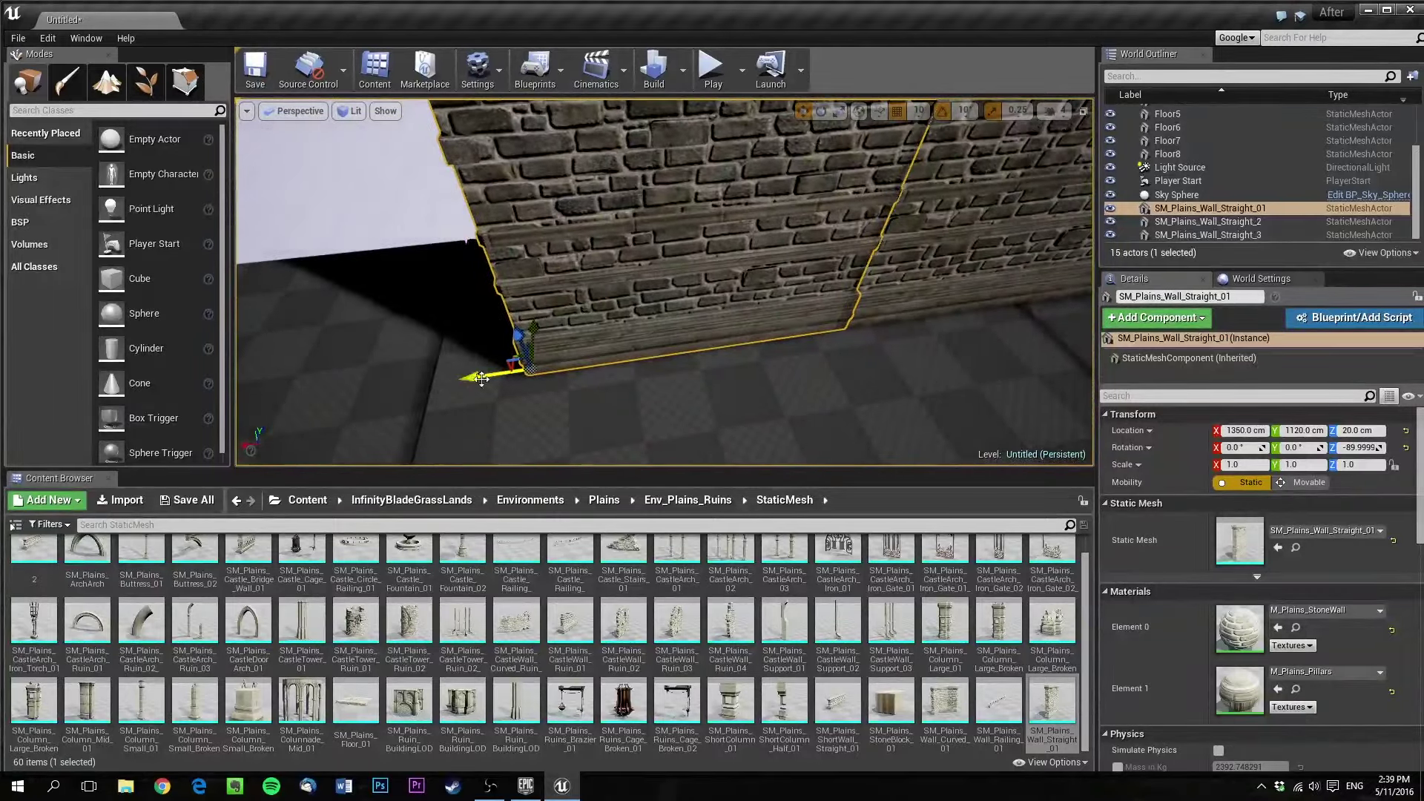
# Duplicate all three wall segments upward as a second row at Z 640 cm, and duplicate that row along the X axis
pyautogui.moveTo(482, 379); pyautogui.dragTo(676, 239, button='right')
pyautogui.hotkey('shift', 'e')
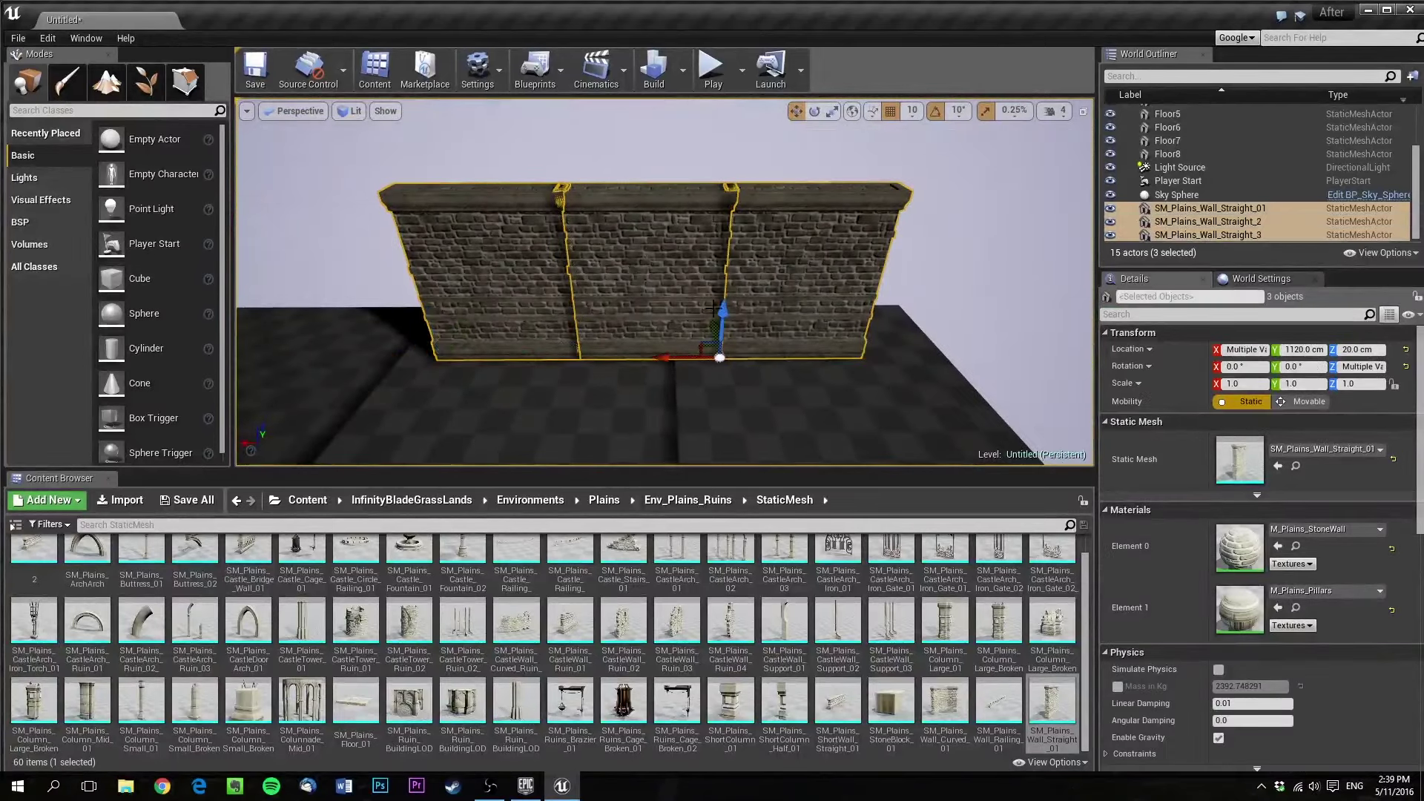
pyautogui.keyDown('alt'); pyautogui.moveTo(710, 308); pyautogui.dragTo(725, 141); pyautogui.keyUp('alt')
pyautogui.moveTo(728, 122); pyautogui.dragTo(693, 103, button='right')
pyautogui.keyDown('alt'); pyautogui.moveTo(824, 294); pyautogui.dragTo(455, 296); pyautogui.keyUp('alt')
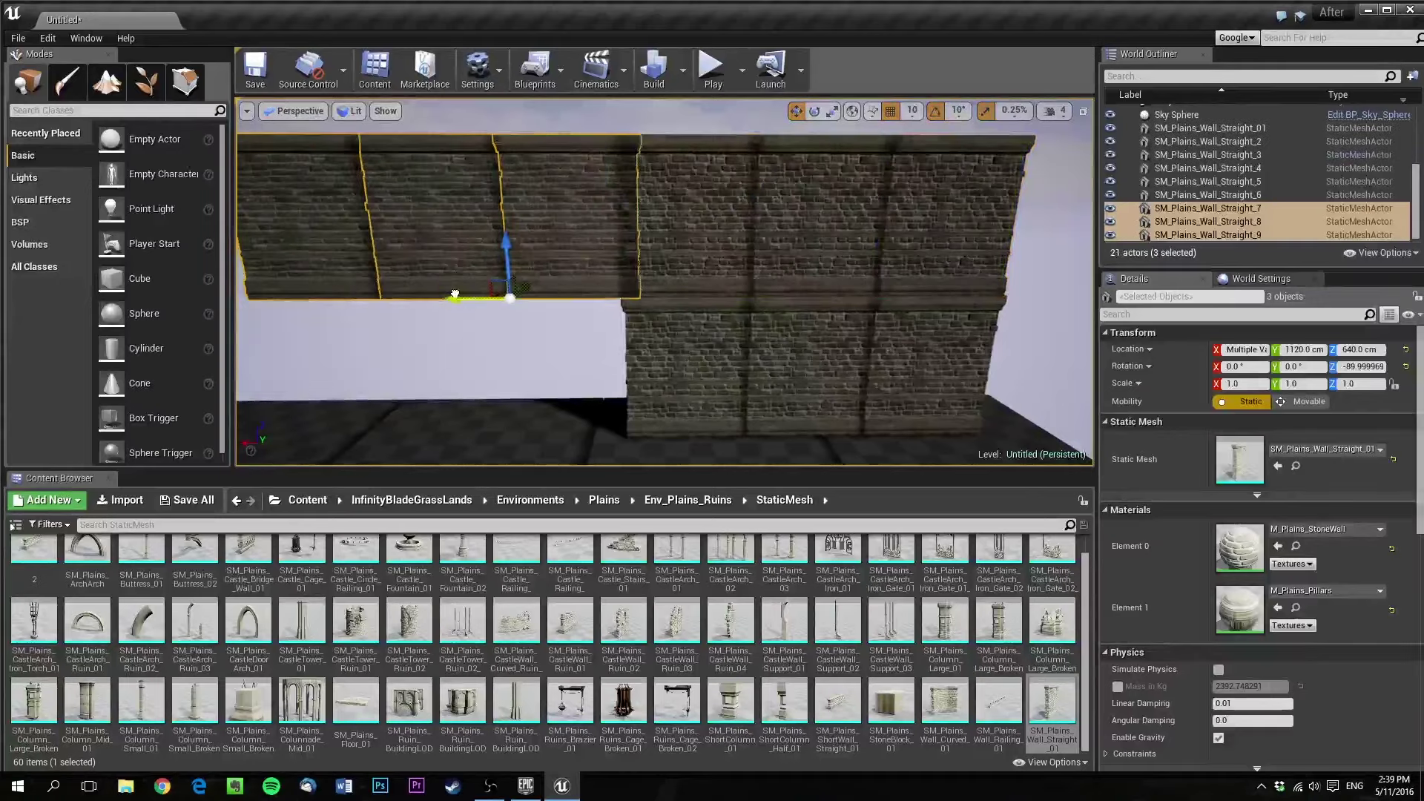
pyautogui.moveTo(441, 295); pyautogui.dragTo(372, 299, button='right')
# Select the two outermost upper wall segments and duplicate them down to Z 40 cm, leaving a doorway gap
pyautogui.click(610, 235)
pyautogui.keyDown('ctrl'); pyautogui.click(514, 253); pyautogui.keyUp('ctrl')
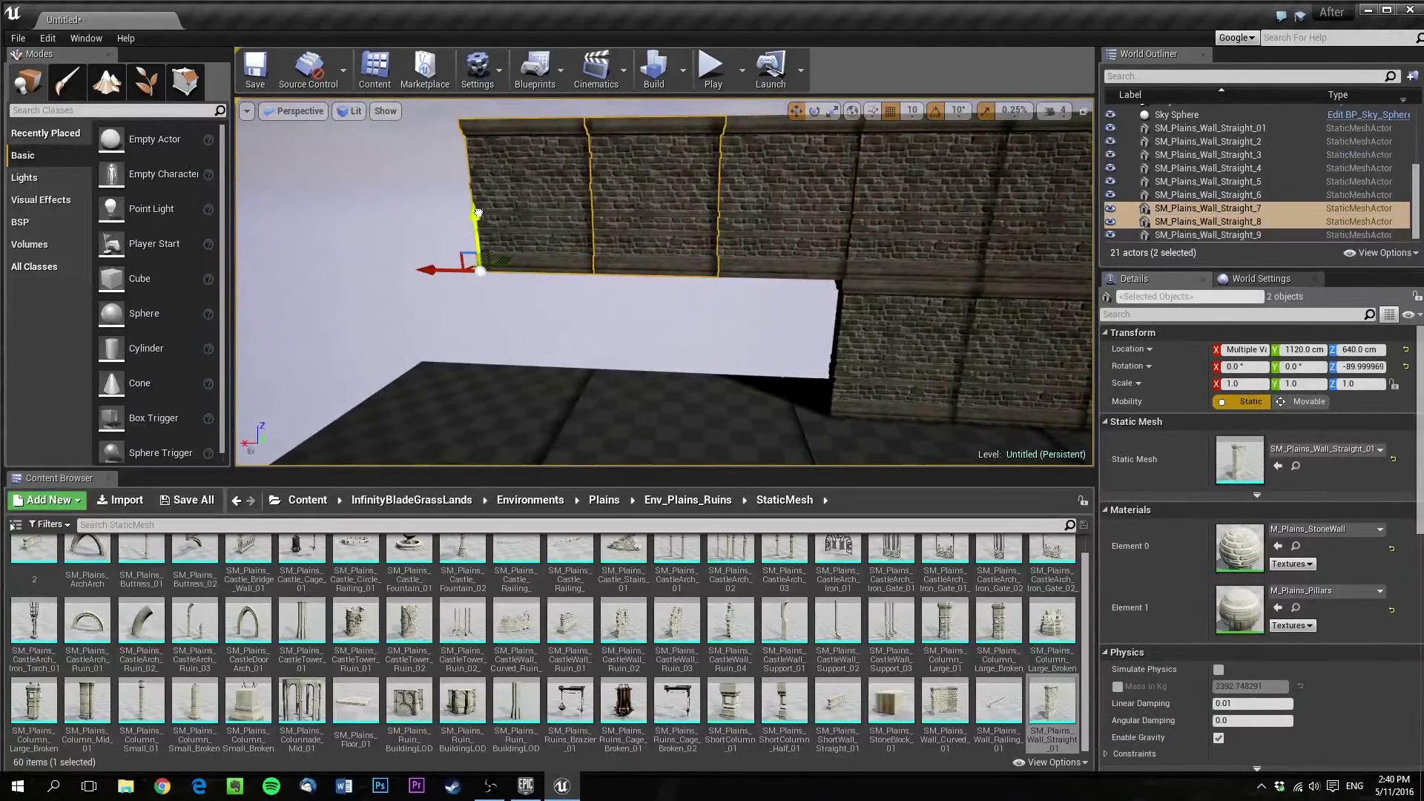
pyautogui.keyDown('alt'); pyautogui.moveTo(478, 213); pyautogui.dragTo(471, 344); pyautogui.keyUp('alt')
pyautogui.moveTo(471, 344); pyautogui.dragTo(437, 311, button='right')
pyautogui.press('w')
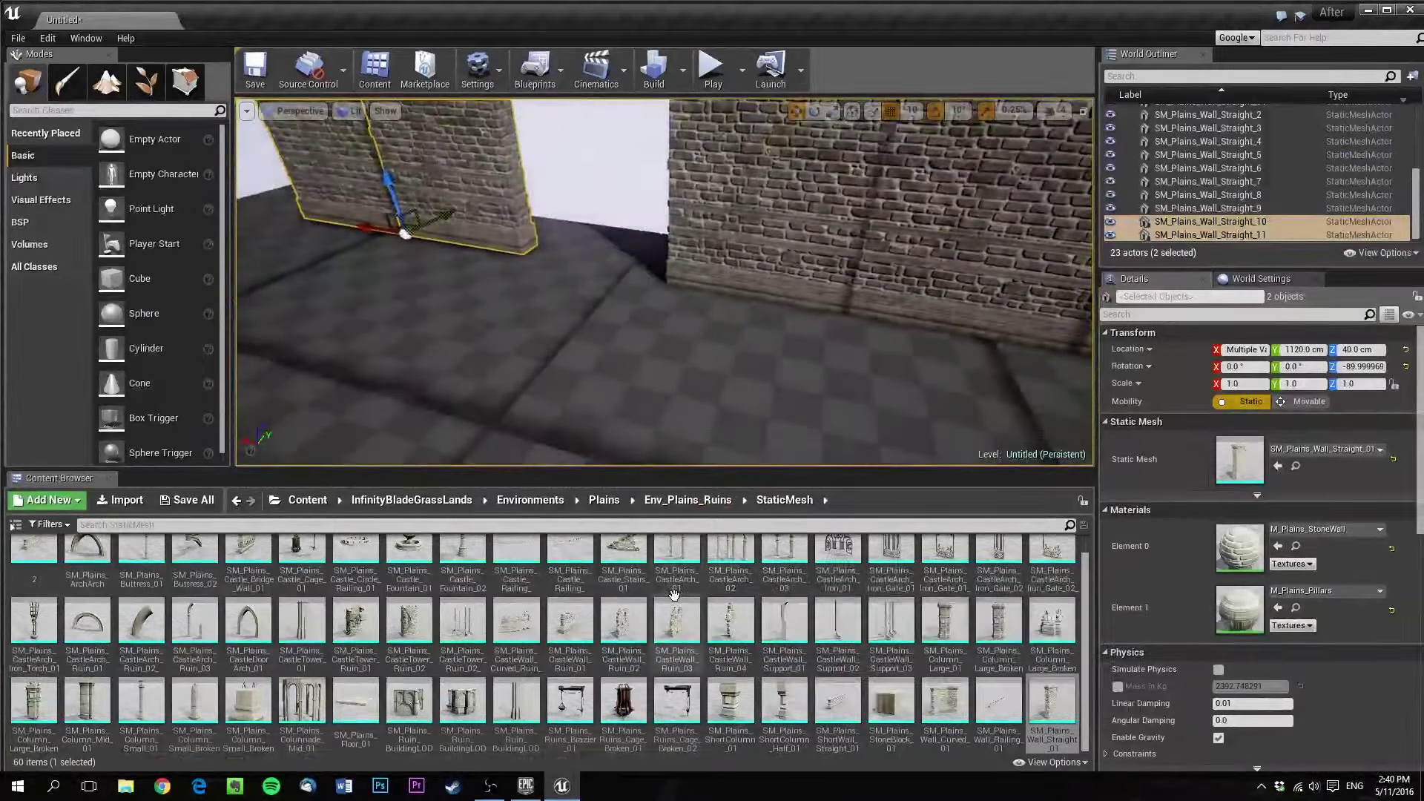
# Go back up to Environments and open the StaticMesh folder inside Misc, Exo_Deco02
pyautogui.hotkey('alt', 'Left')
pyautogui.hotkey('alt', 'Left')
pyautogui.hotkey('alt', 'Left')
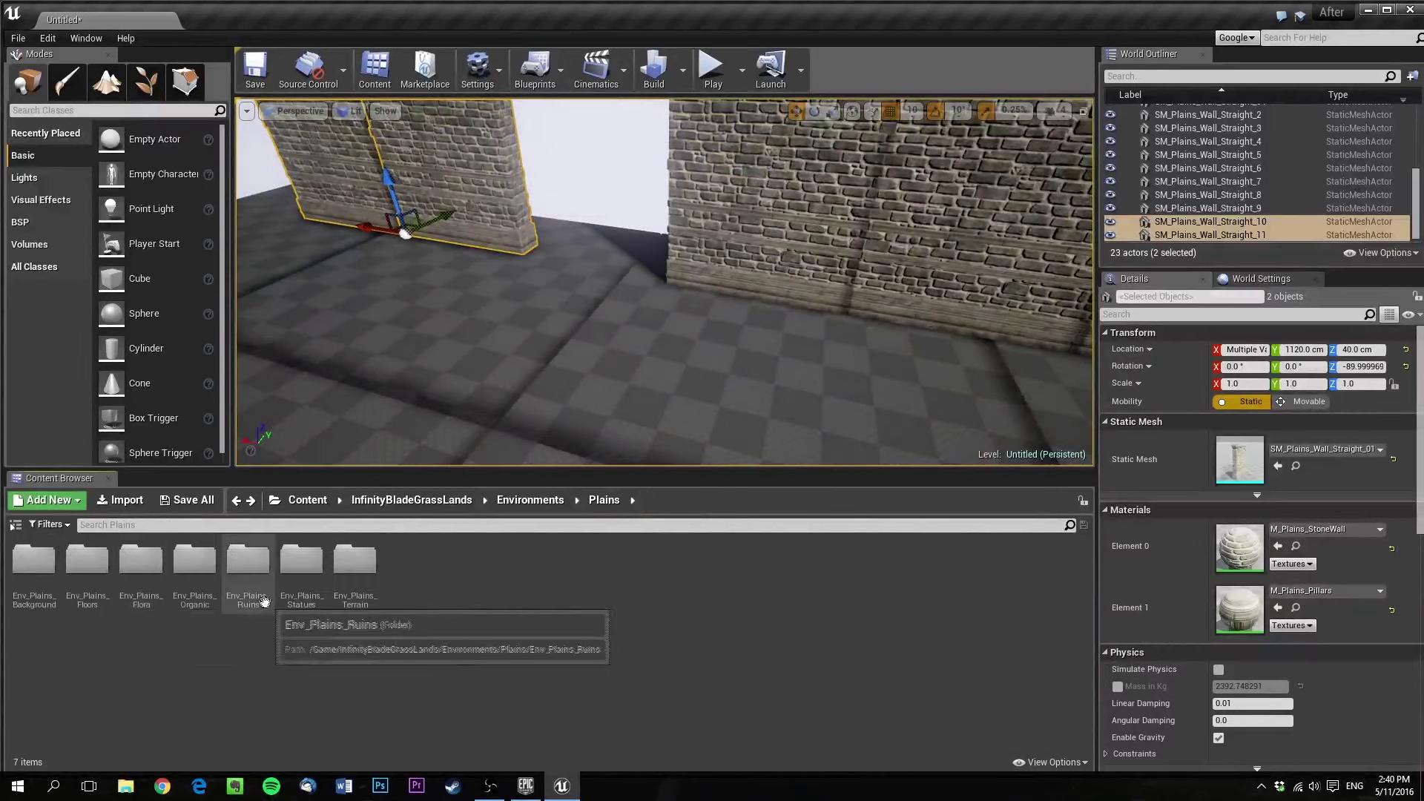
pyautogui.doubleClick(141, 560)
pyautogui.doubleClick(87, 560)
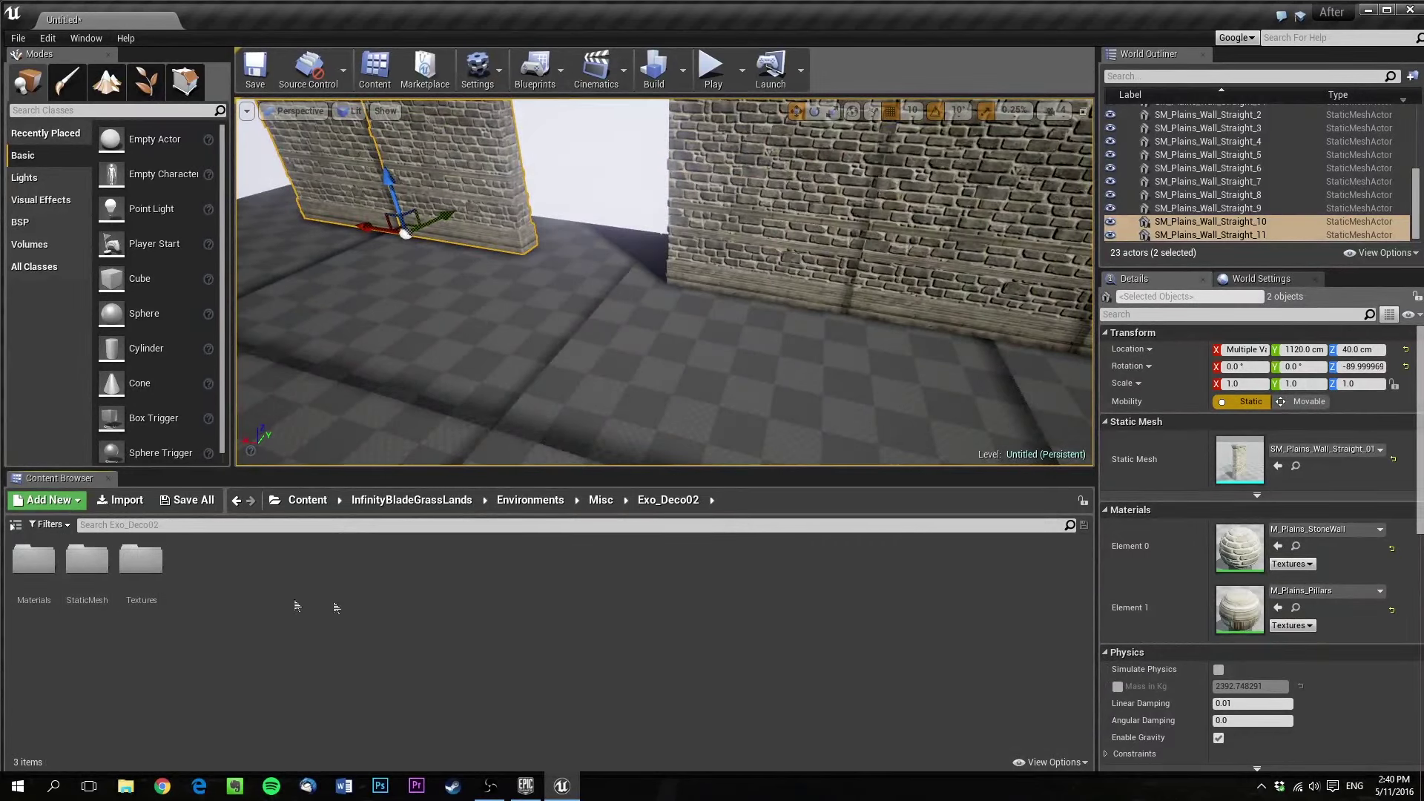
pyautogui.doubleClick(87, 564)
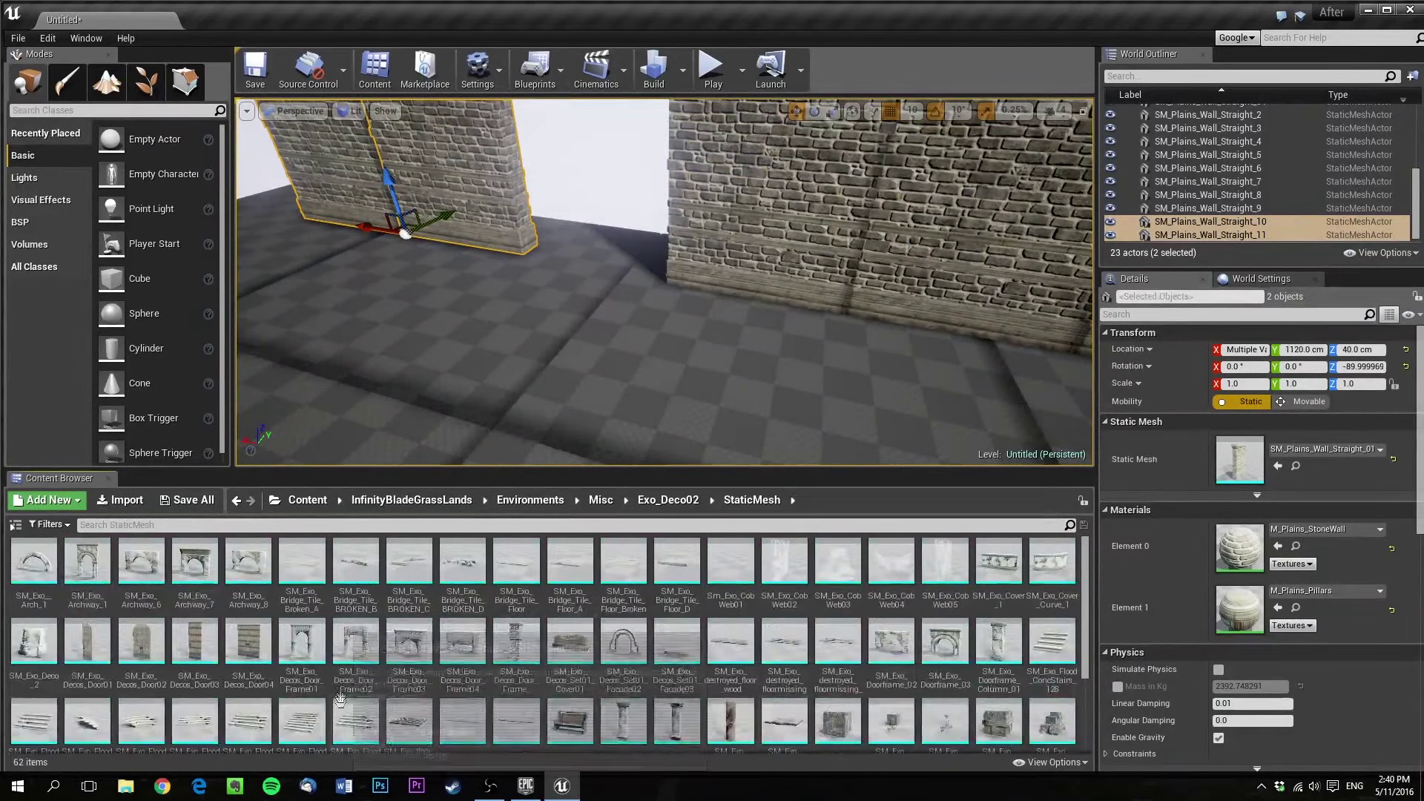
# Place the SM_Exo_Decos_Door04 mesh in front of the doorway gap and scale it uniformly to 2.75
pyautogui.moveTo(251, 650); pyautogui.dragTo(591, 275)
pyautogui.moveTo(591, 275)
pyautogui.mouseDown(button='right')
pyautogui.moveTo(556, 304)
pyautogui.moveTo(482, 319)
pyautogui.moveTo(520, 223)
pyautogui.moveTo(563, 208)
pyautogui.moveTo(527, 311)
pyautogui.moveTo(589, 274)
pyautogui.mouseUp(button='right')
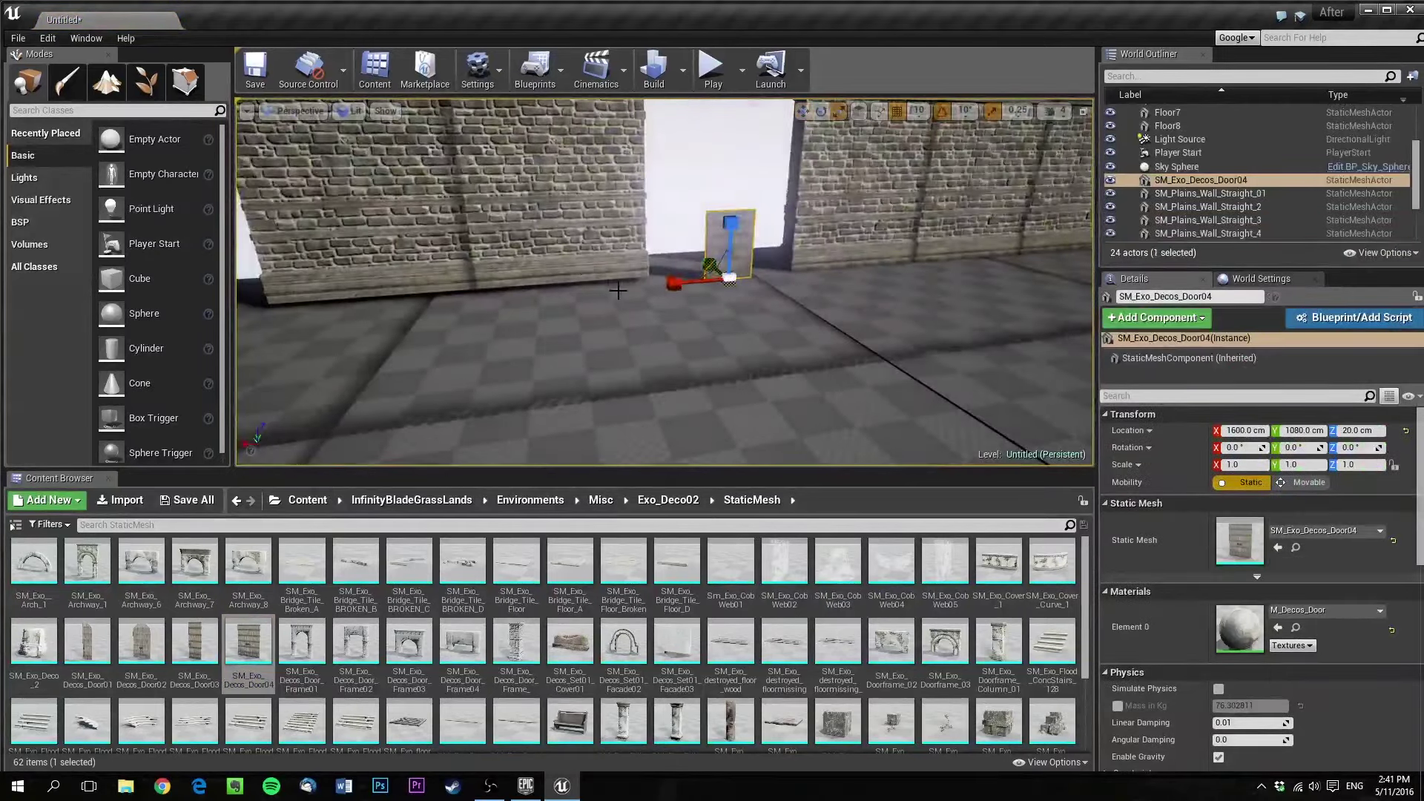
pyautogui.scroll(3, 617, 291)
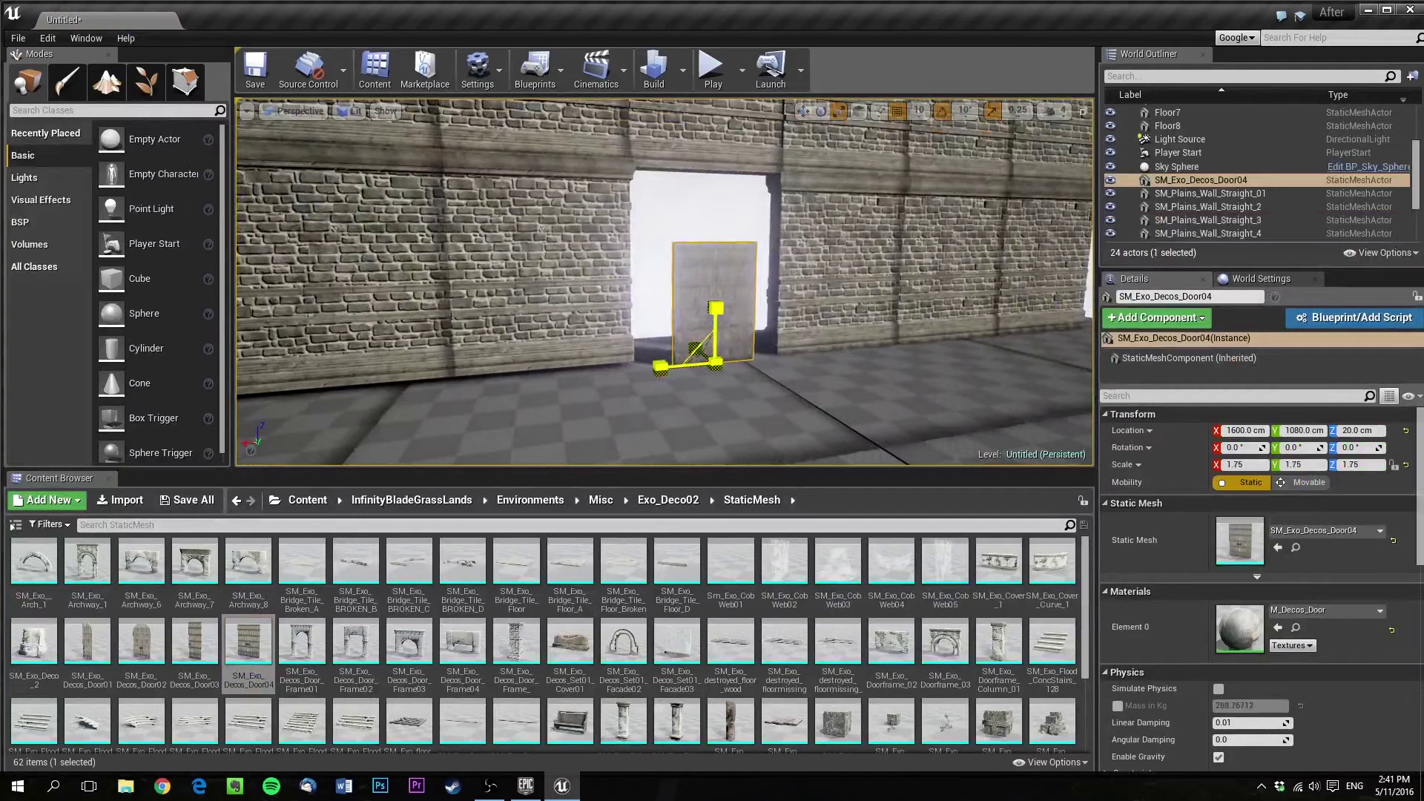
pyautogui.moveTo(715, 362); pyautogui.dragTo(730, 341)
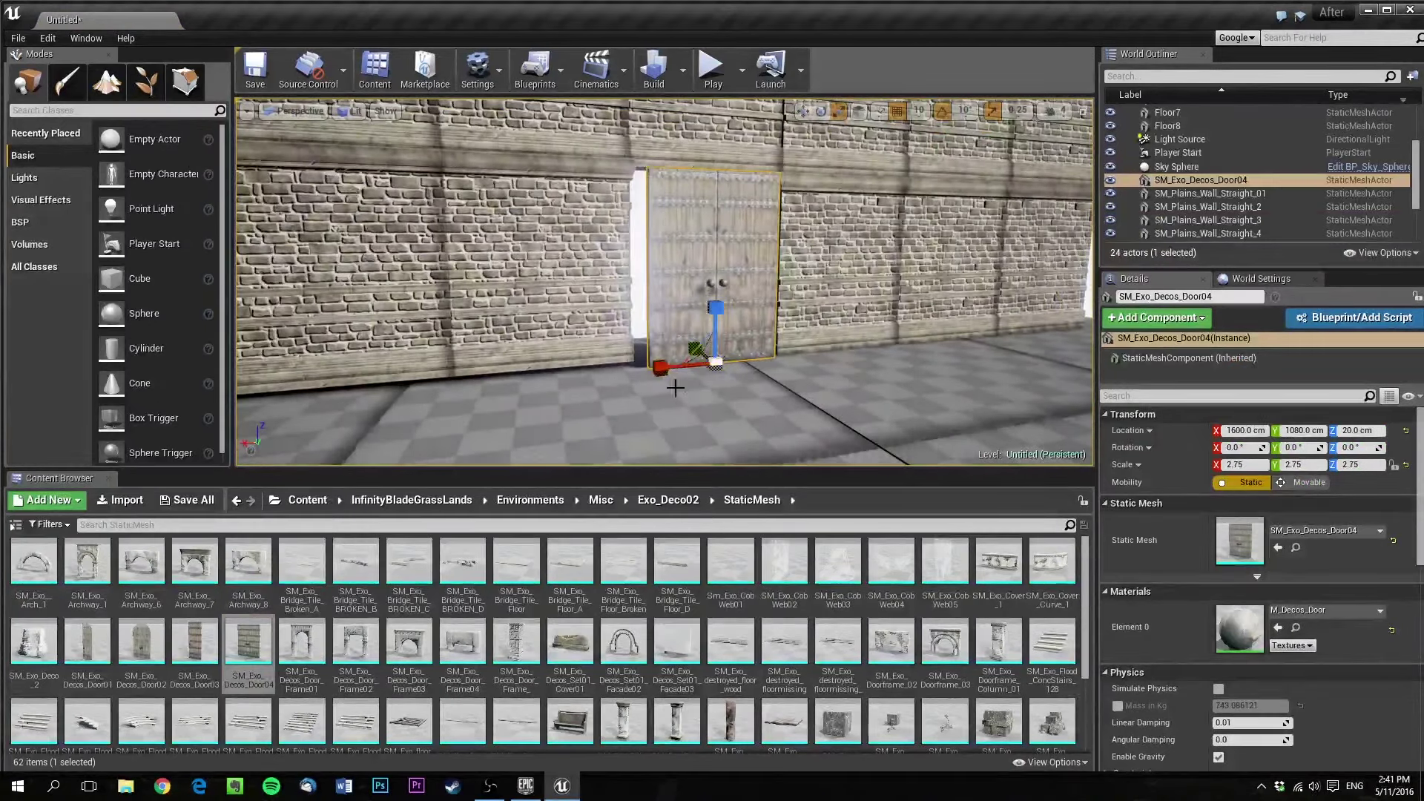
# Move the door into the wall opening at X 1630 cm and Y 1130 cm
pyautogui.moveTo(661, 368); pyautogui.dragTo(564, 371, button='right')
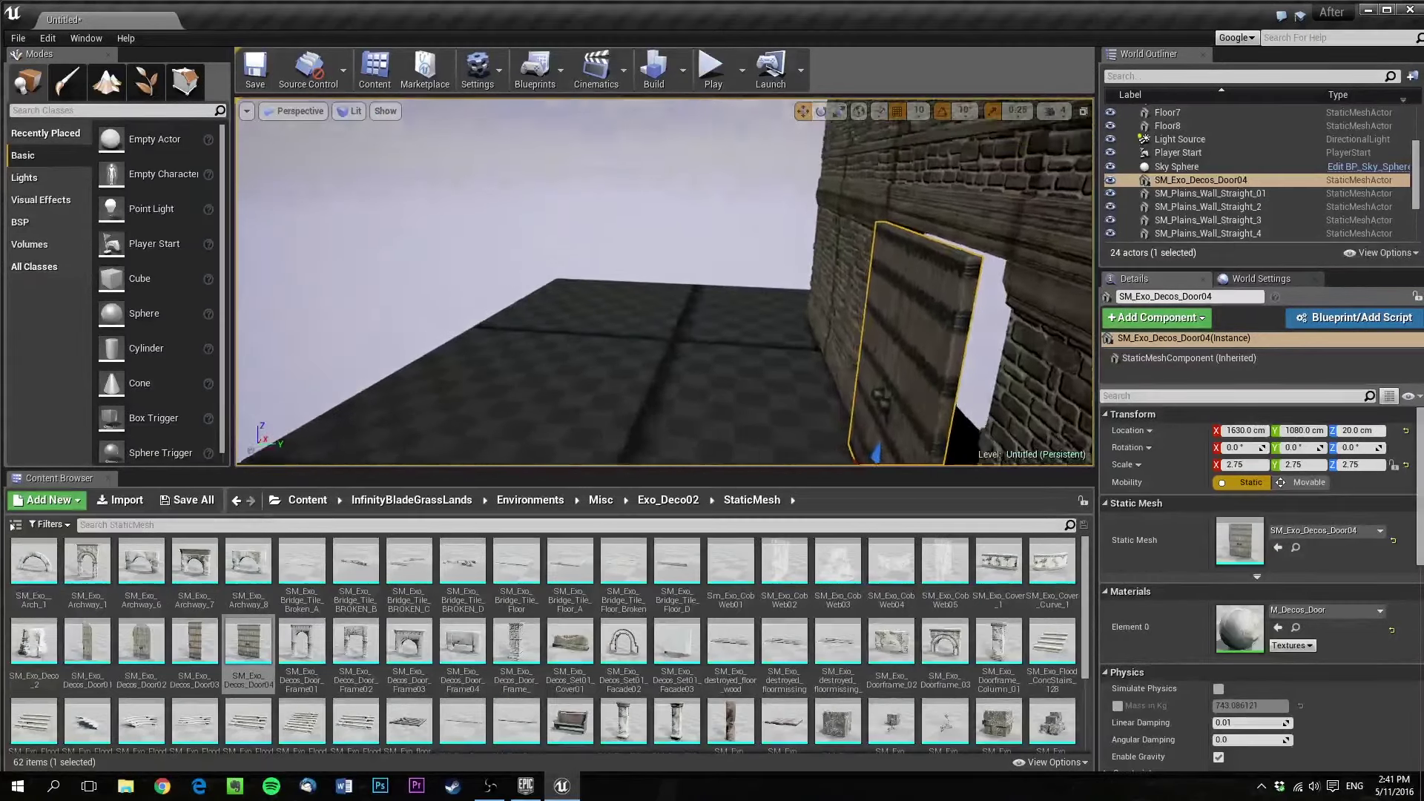
pyautogui.moveTo(664, 297); pyautogui.dragTo(665, 245, button='right')
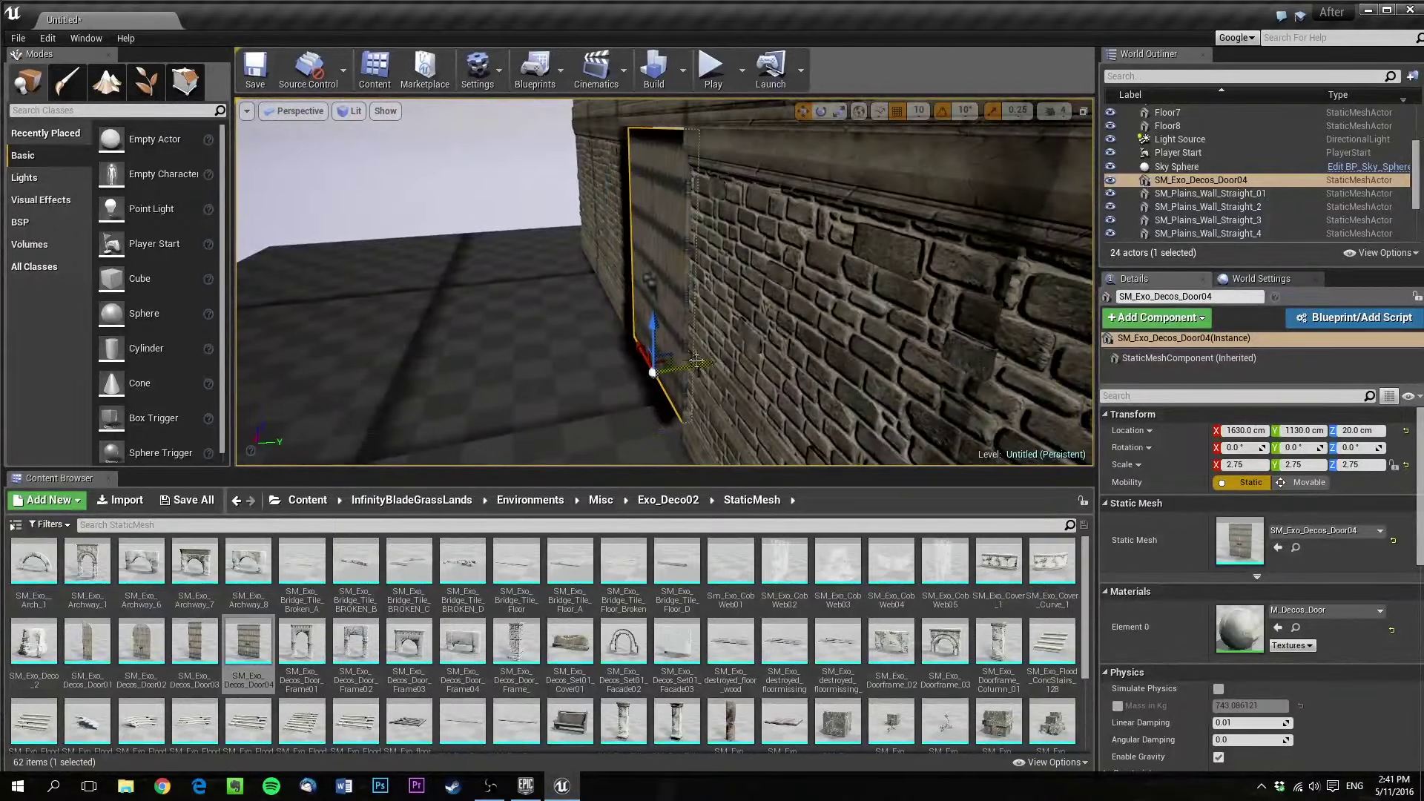
# Shift the door to X 1610 cm and widen it to an X scale of 3.25 to fill the opening
pyautogui.moveTo(665, 282); pyautogui.dragTo(749, 282, button='right')
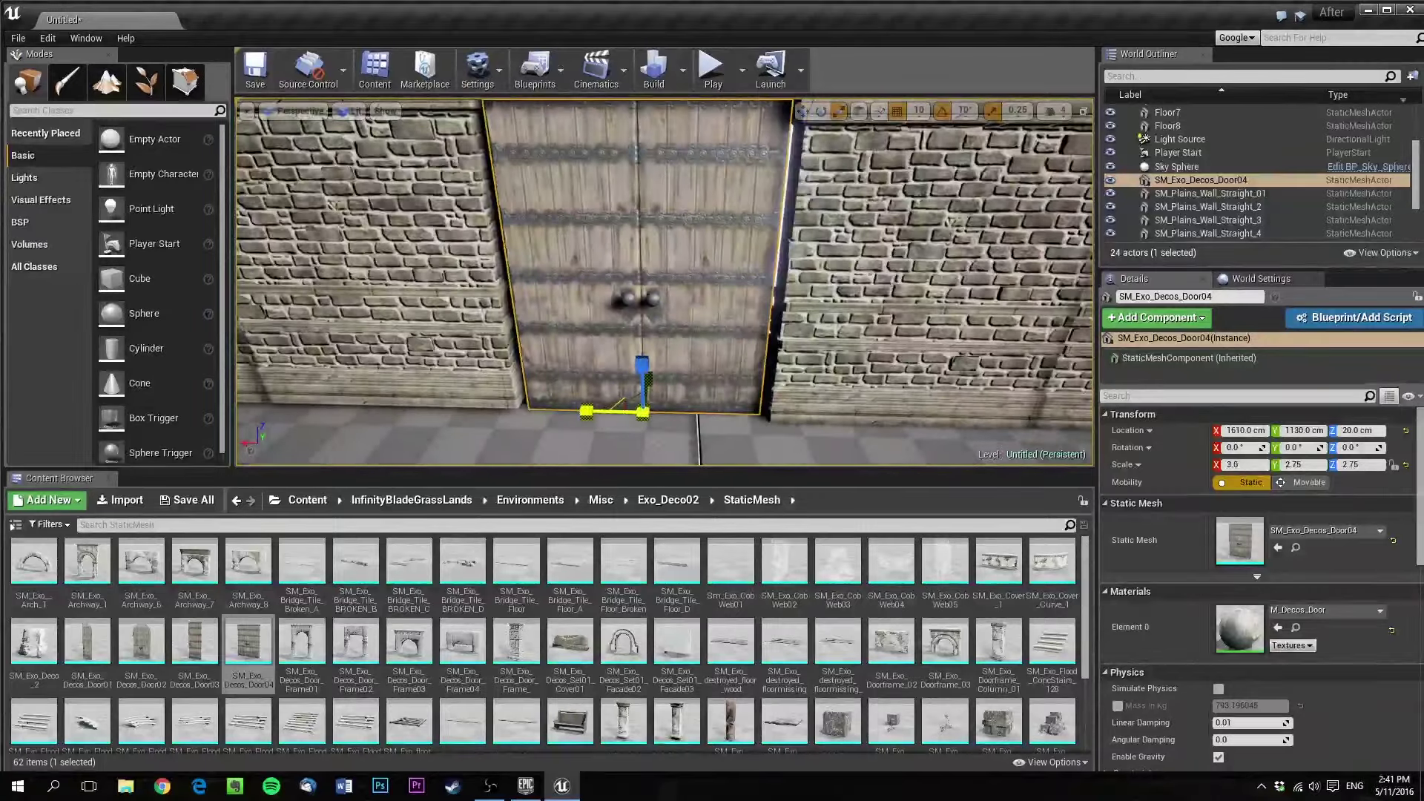
pyautogui.moveTo(665, 282); pyautogui.dragTo(786, 267, button='right')
pyautogui.moveTo(775, 340); pyautogui.dragTo(686, 282, button='right')
# Raise the wall segment directly above the doorway to Z 680 cm
pyautogui.click(682, 268)
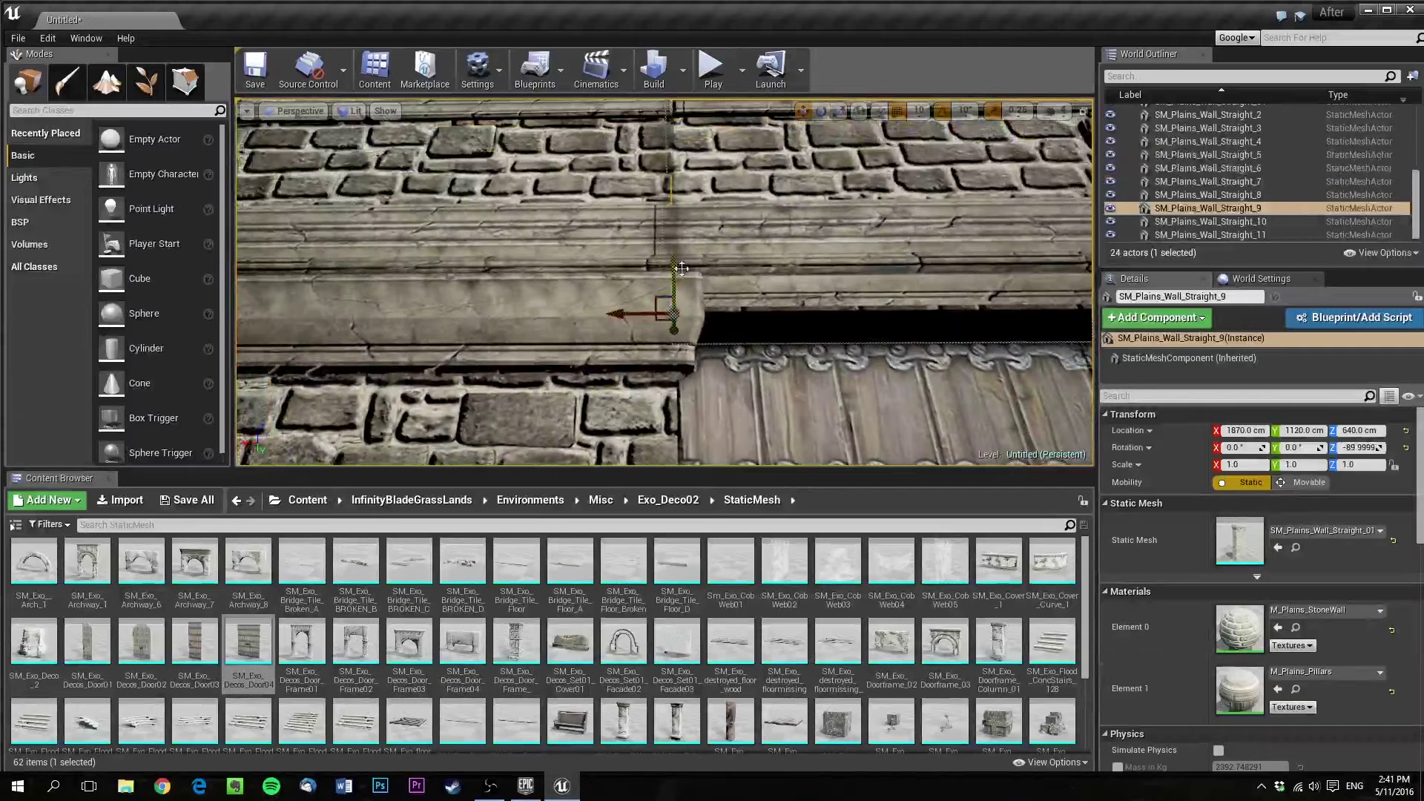
pyautogui.moveTo(675, 267); pyautogui.dragTo(673, 248)
pyautogui.moveTo(674, 248); pyautogui.dragTo(698, 252, button='right')
pyautogui.moveTo(582, 177); pyautogui.dragTo(587, 183)
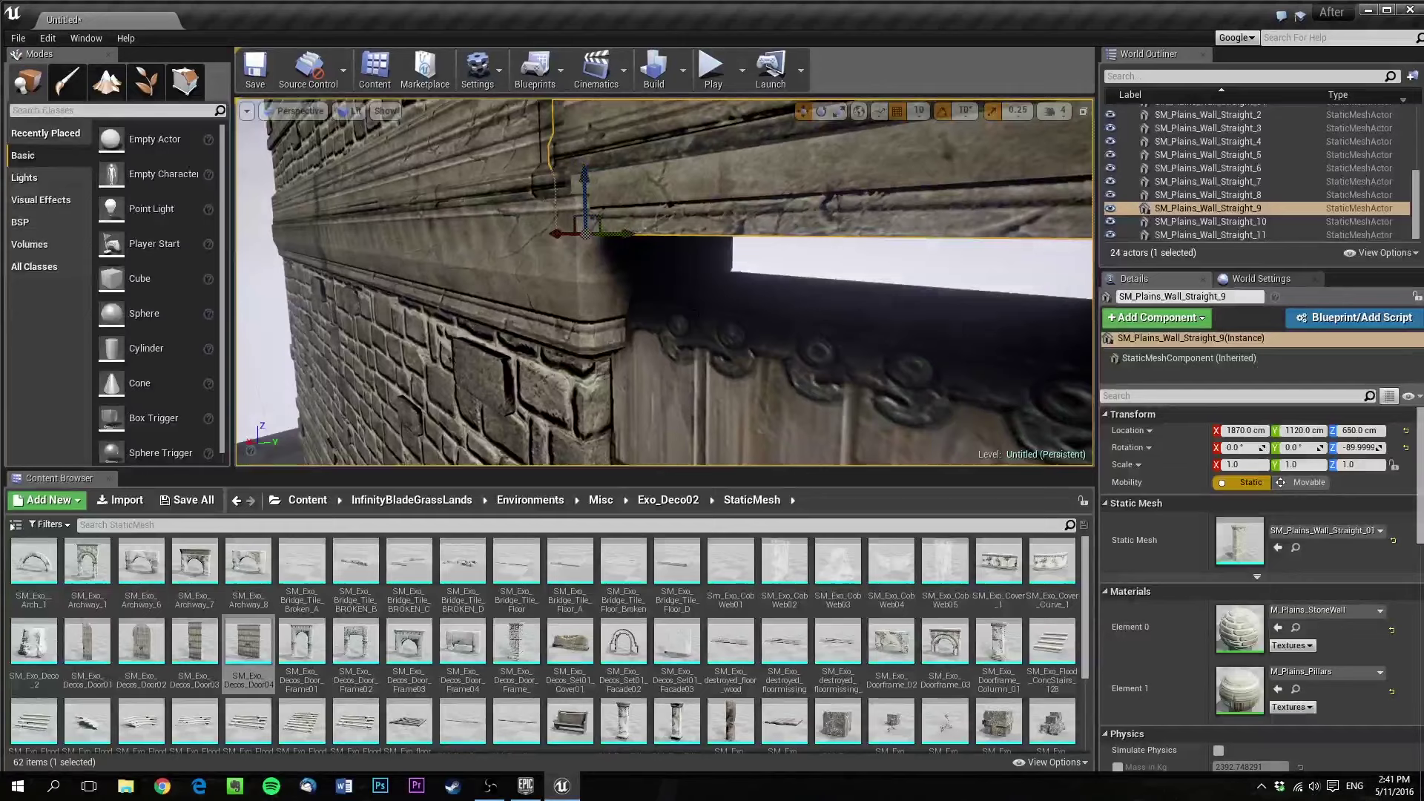
# Stretch the door's height to a Z scale of about 2.79 with scale snapping temporarily turned off
pyautogui.click(831, 323)
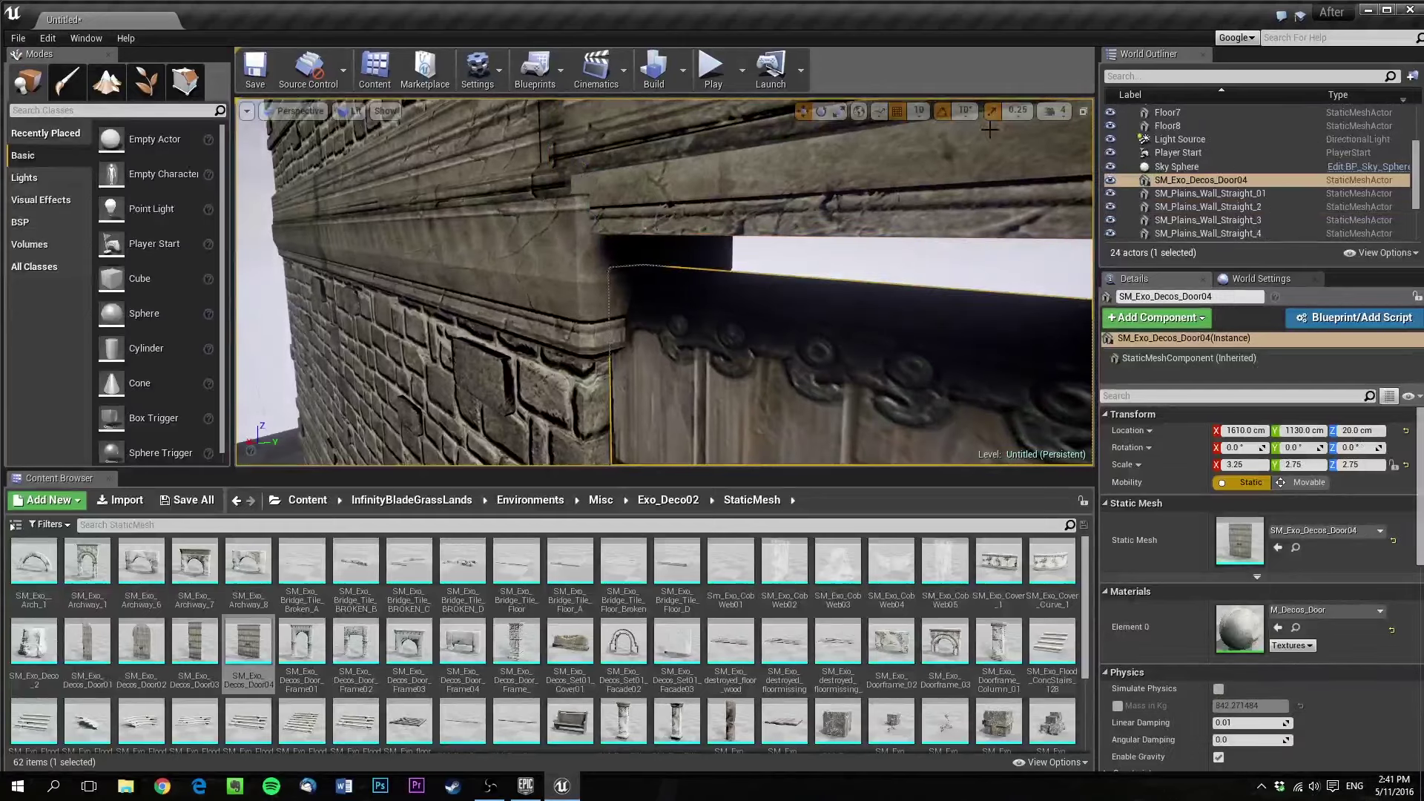
pyautogui.click(939, 113)
pyautogui.moveTo(909, 178); pyautogui.dragTo(942, 211, button='right')
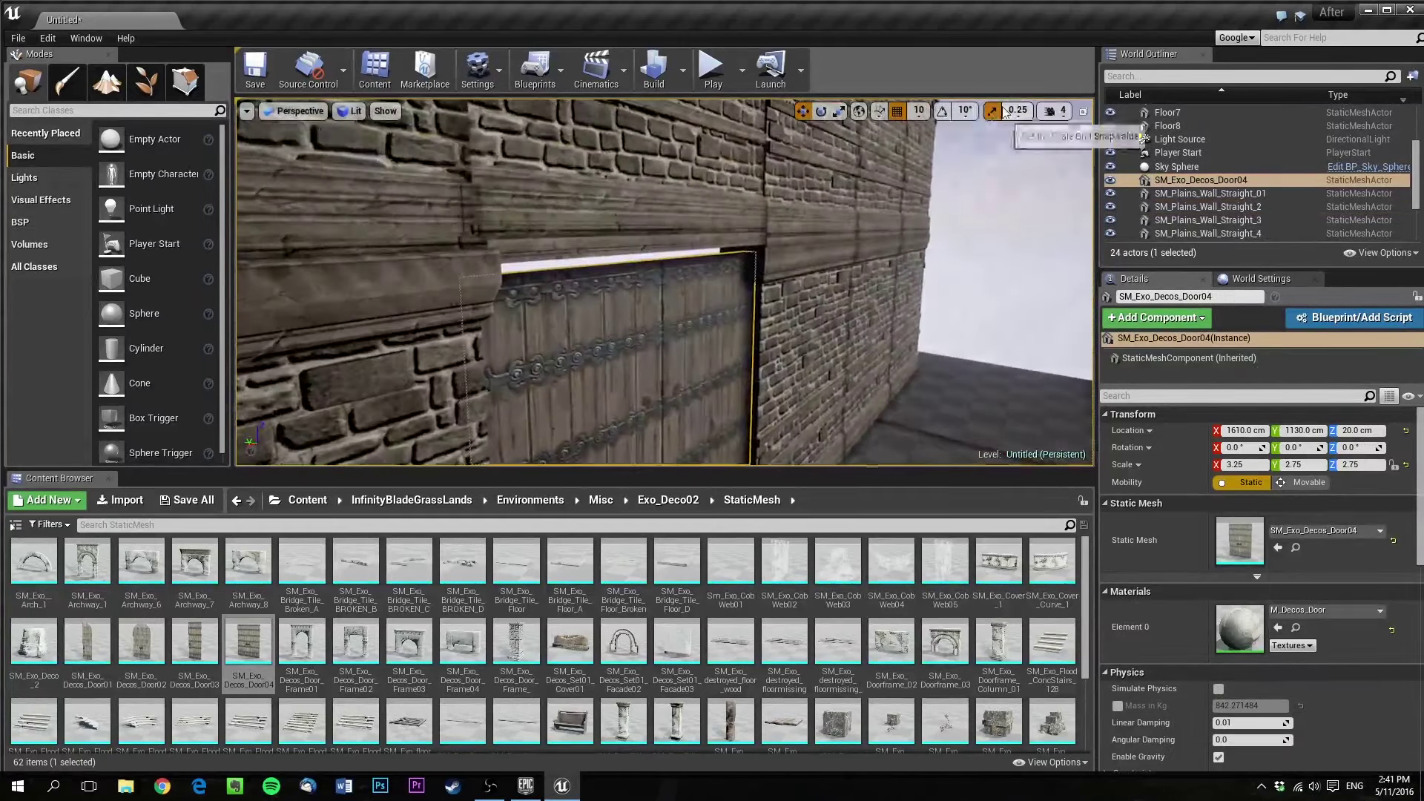
pyautogui.moveTo(804, 299); pyautogui.dragTo(768, 352, button='right')
pyautogui.moveTo(714, 454); pyautogui.dragTo(715, 450)
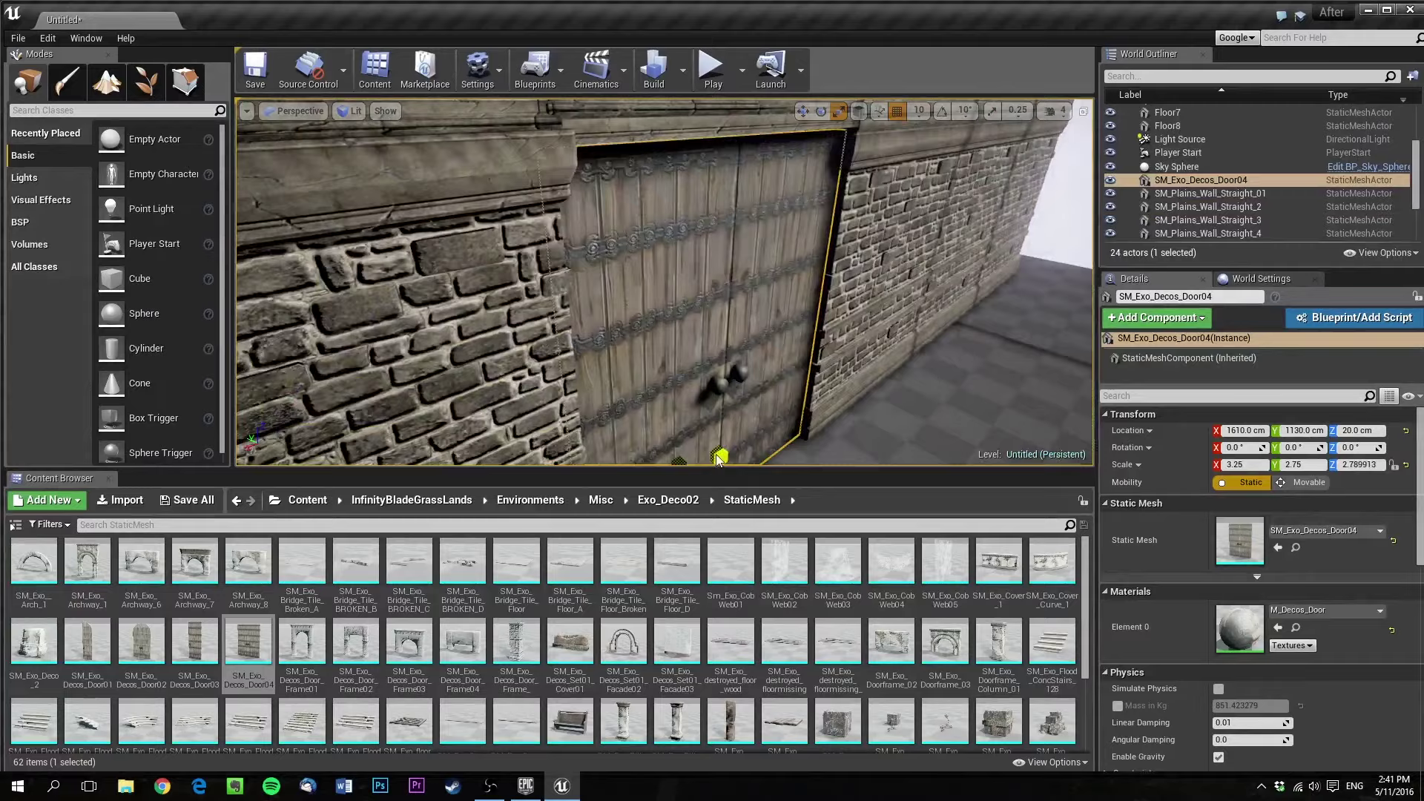
pyautogui.moveTo(715, 453); pyautogui.dragTo(723, 397, button='right')
pyautogui.press('s')
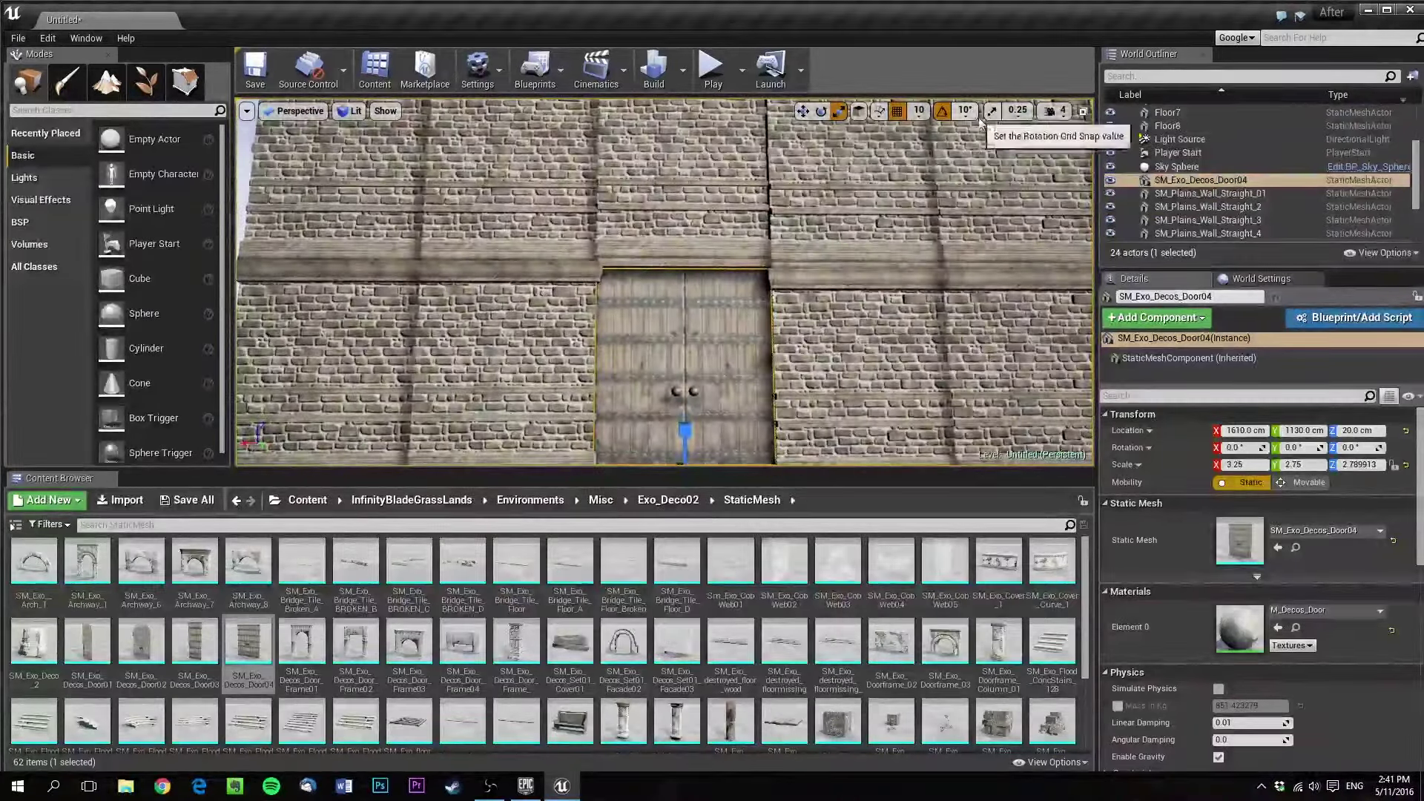
pyautogui.click(992, 111)
pyautogui.press('s')
pyautogui.moveTo(838, 260); pyautogui.dragTo(783, 327, button='right')
pyautogui.press('s')
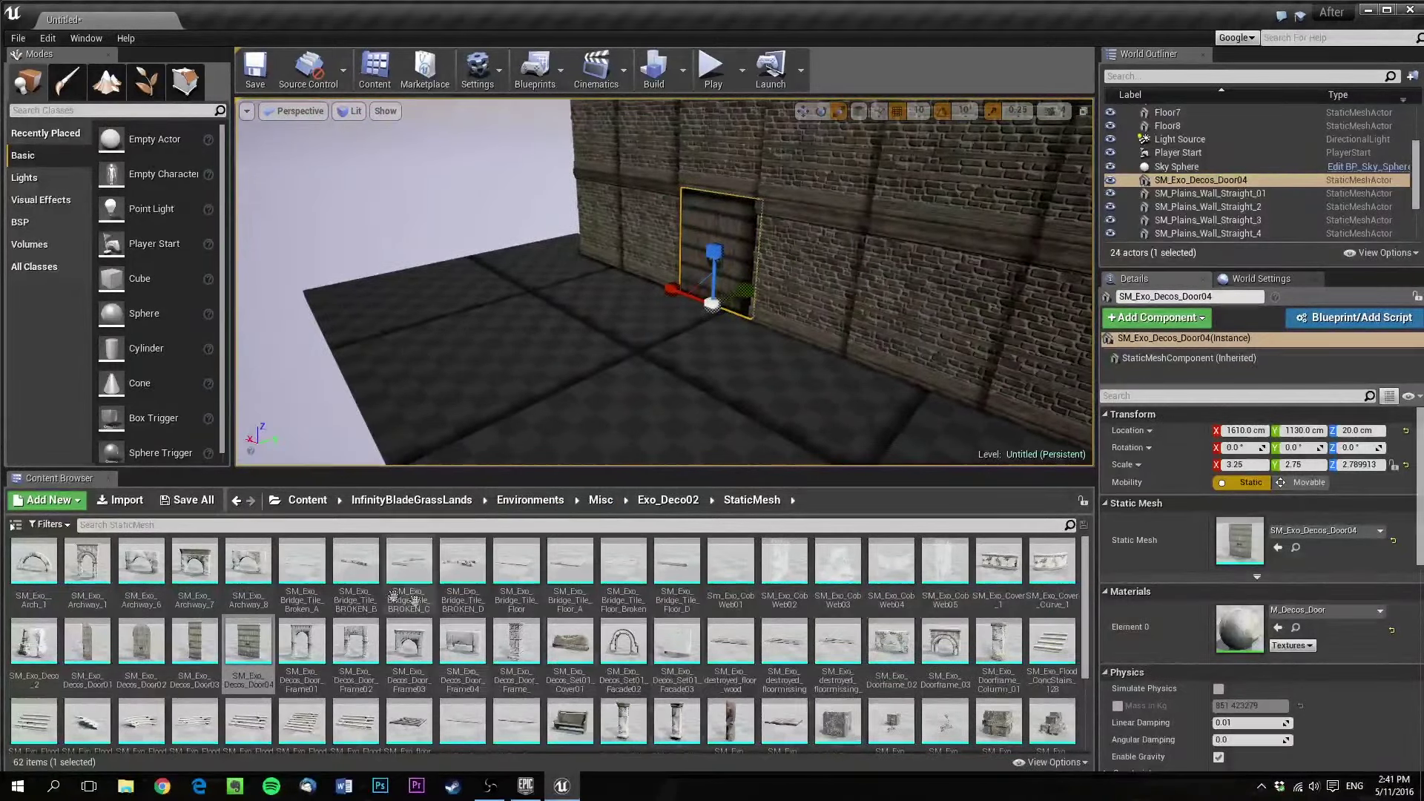
# Go back to Misc and open the StaticMesh folder inside Exo_Deco01
pyautogui.hotkey('alt', 'Left')
pyautogui.hotkey('alt', 'Left')
pyautogui.doubleClick(16, 568)
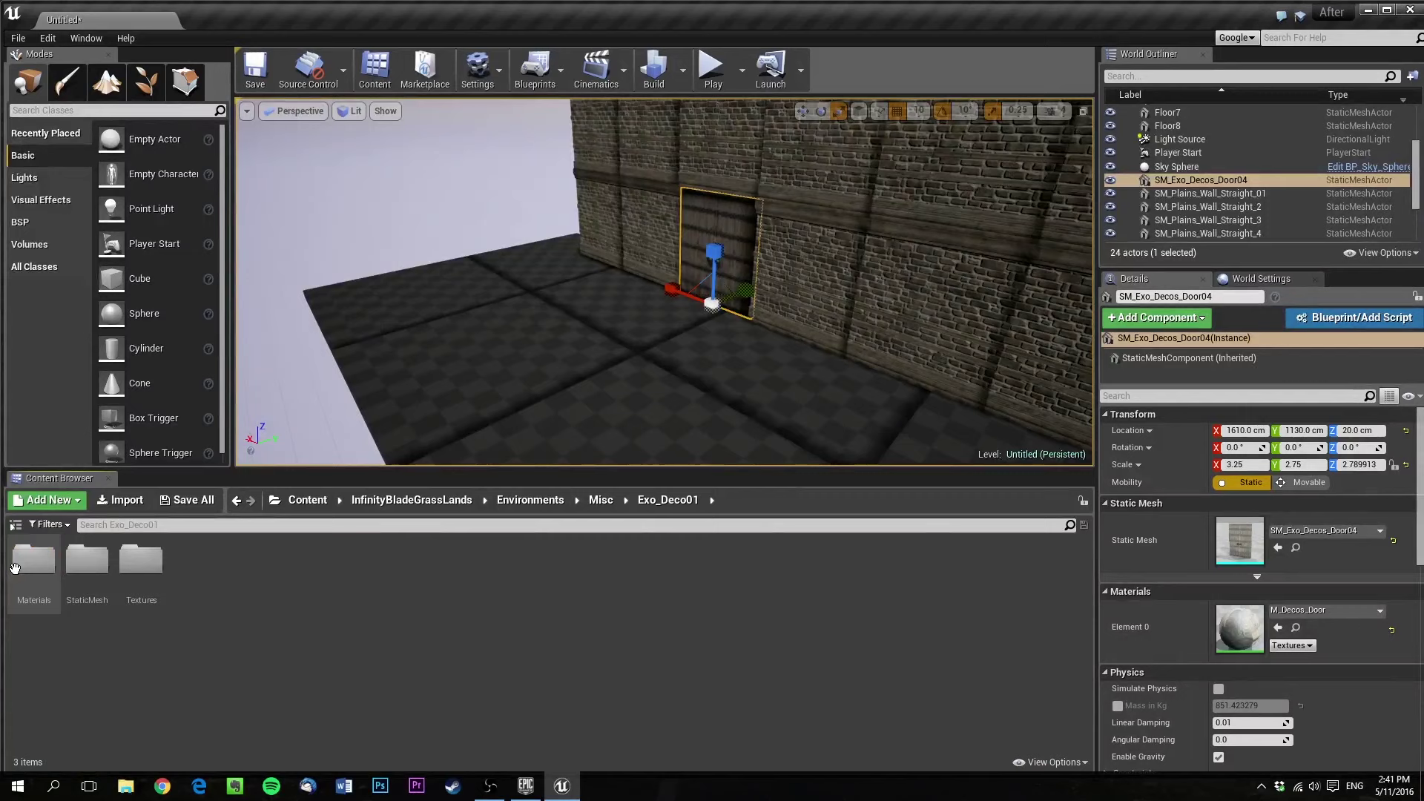
pyautogui.doubleClick(87, 578)
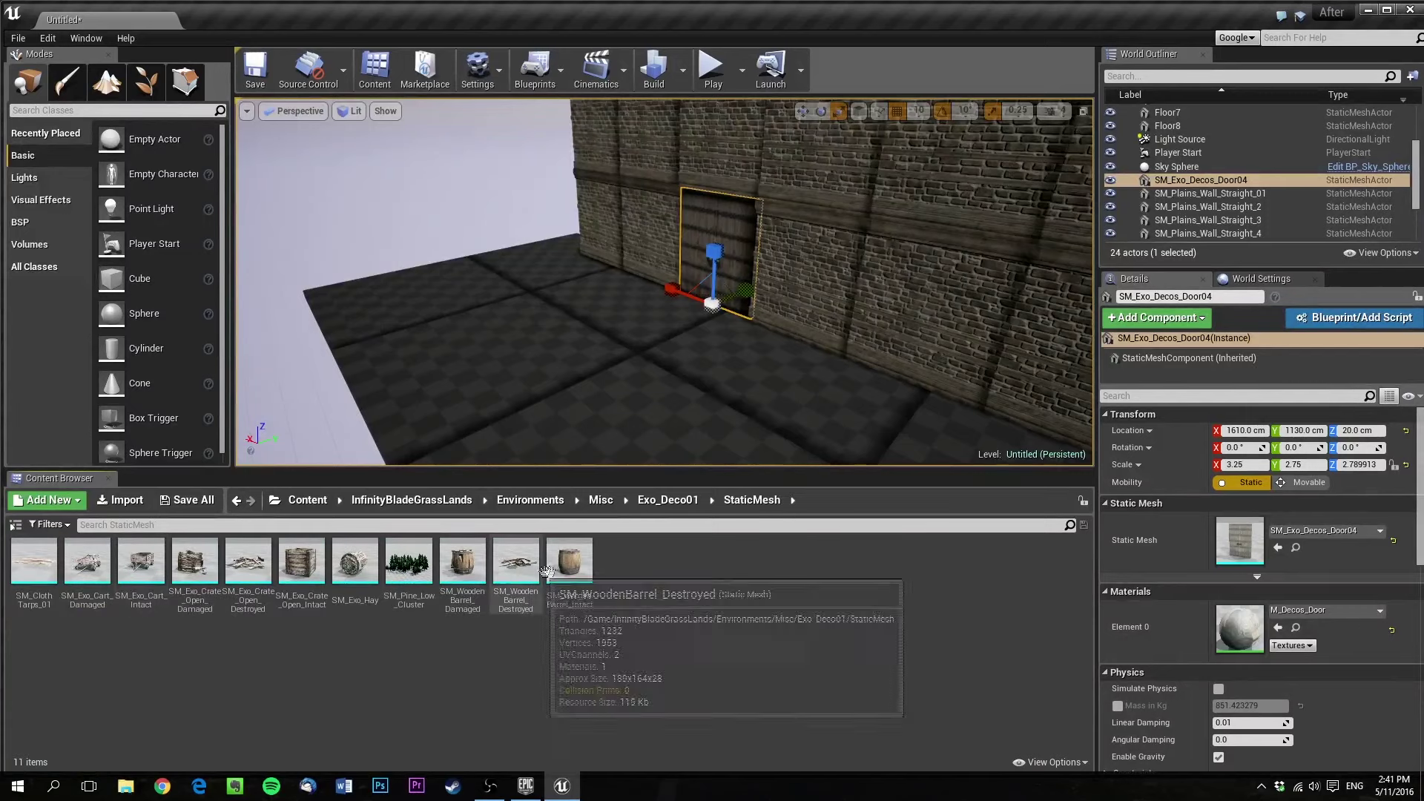
# Place two SM_WoodenBarrel_Intact meshes on the floor beside the door and scale the second uniformly to 1.5
pyautogui.moveTo(570, 563); pyautogui.dragTo(593, 382)
pyautogui.moveTo(642, 291); pyautogui.dragTo(641, 287)
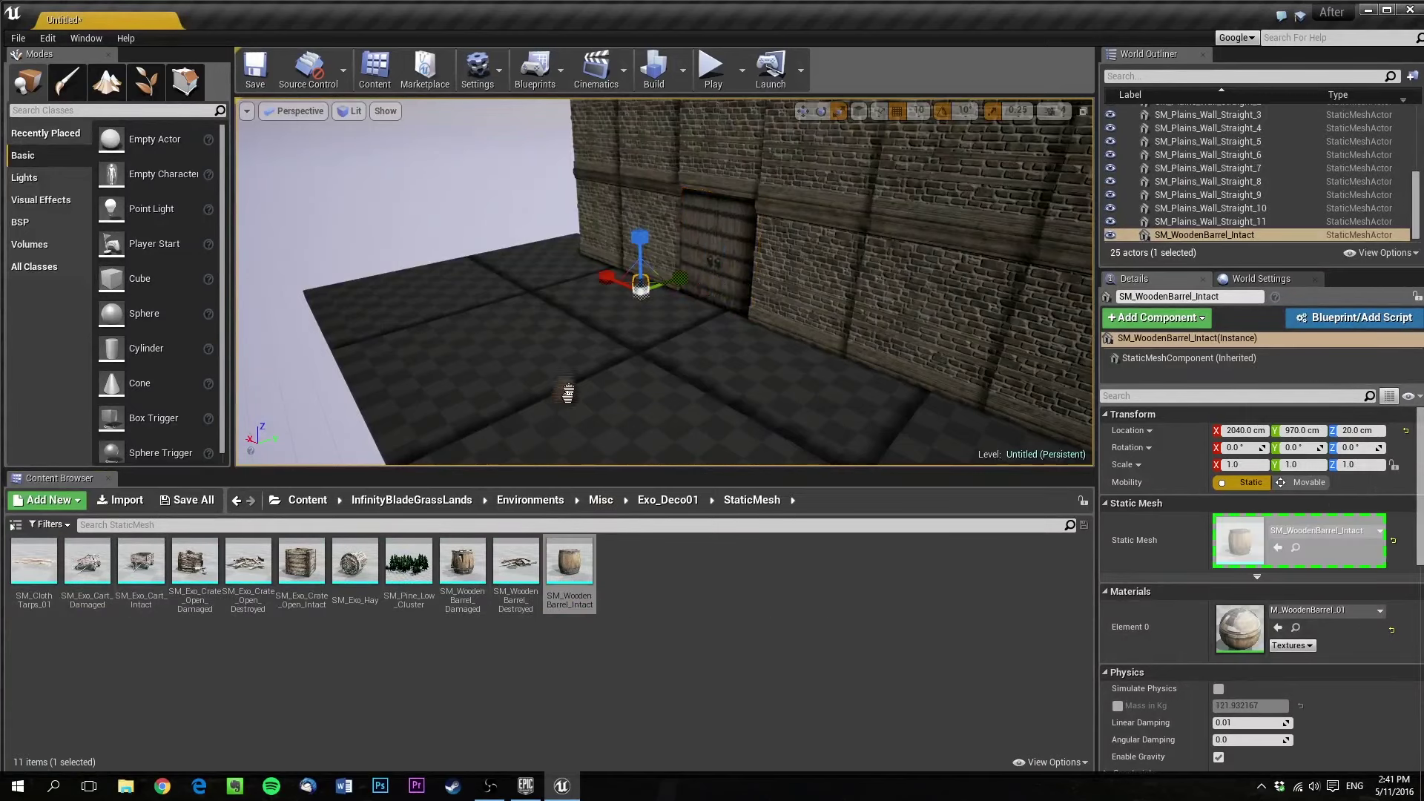
pyautogui.moveTo(620, 295); pyautogui.dragTo(638, 312, button='right')
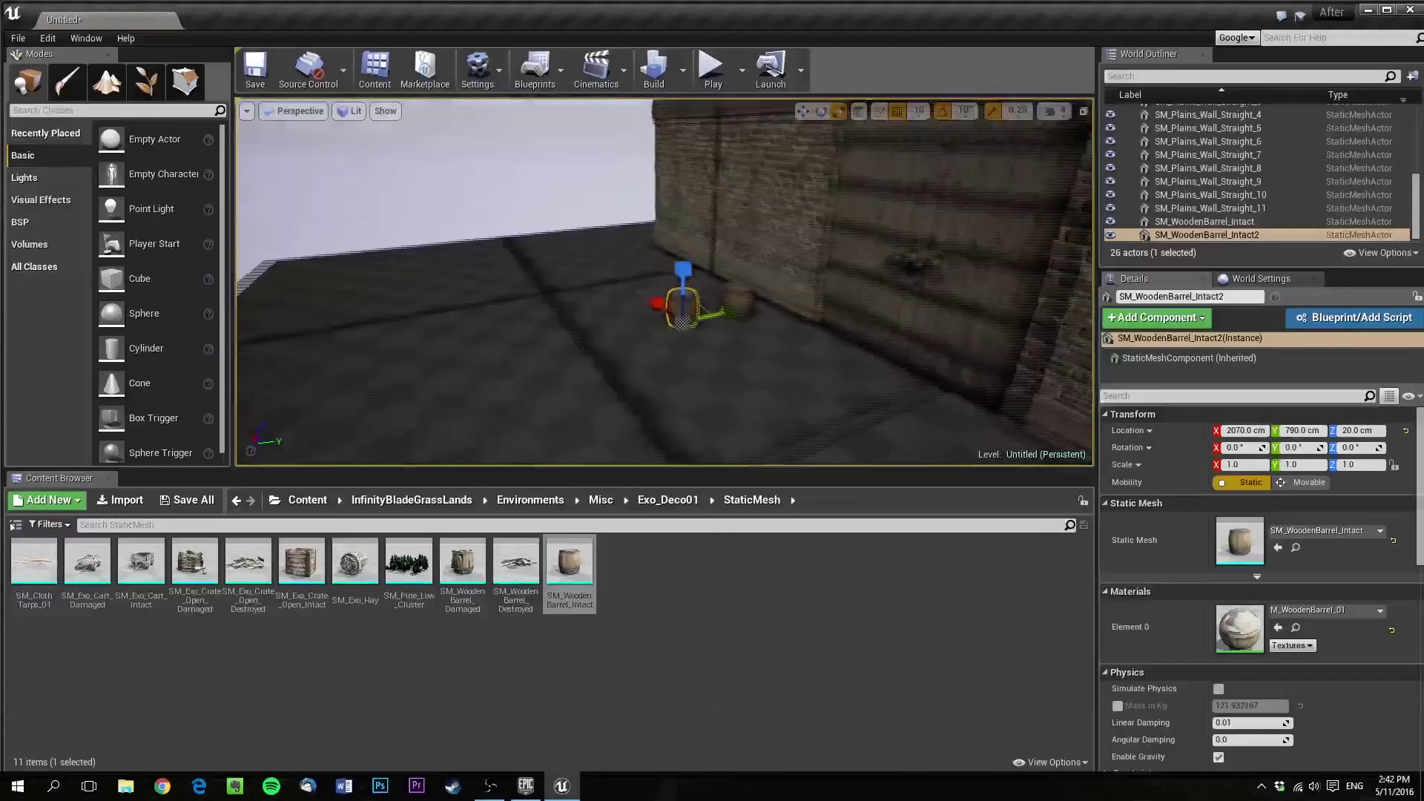
pyautogui.moveTo(570, 564); pyautogui.dragTo(539, 343)
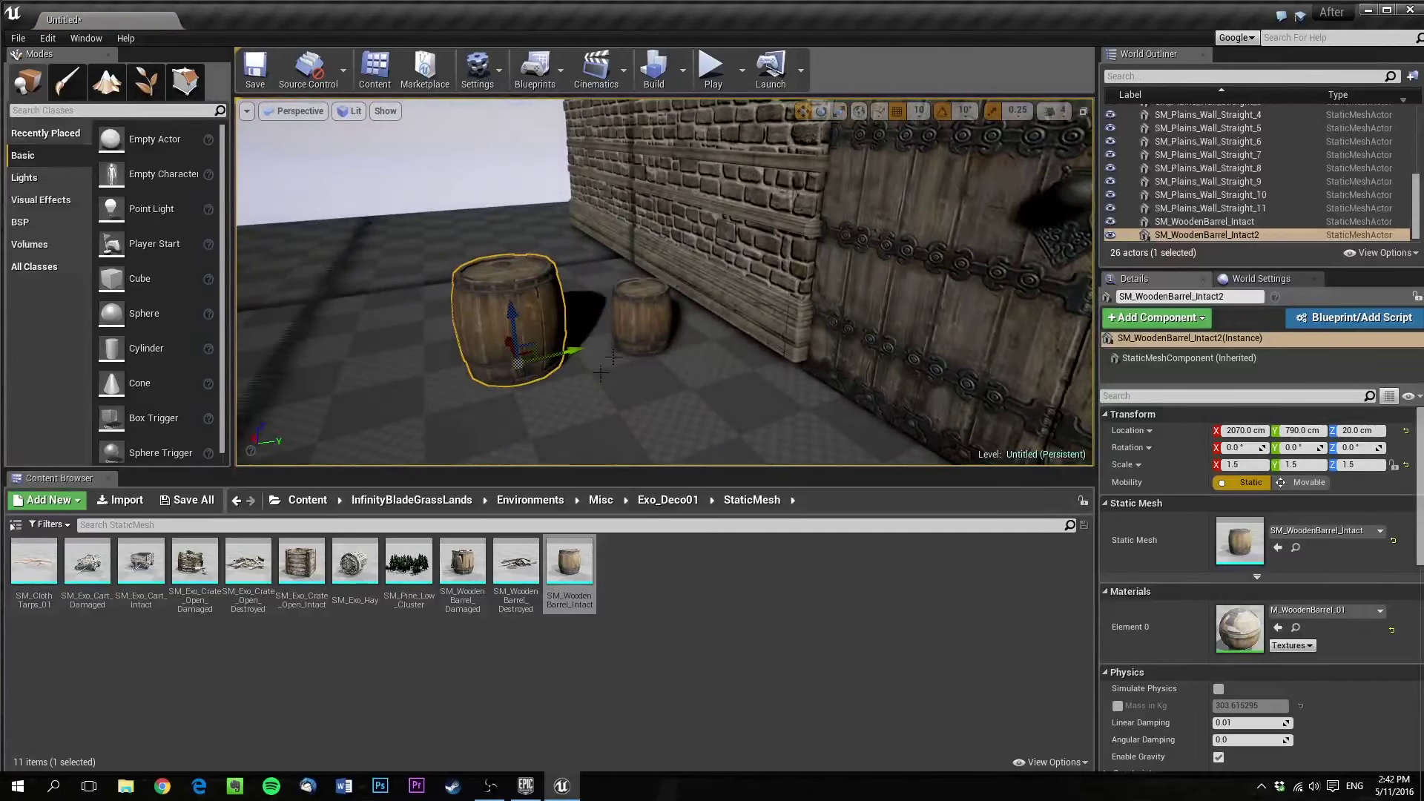
# Scale the first barrel, closer to the wall, uniformly to 1.75
pyautogui.click(635, 332)
pyautogui.moveTo(645, 346); pyautogui.dragTo(553, 342, button='right')
pyautogui.moveTo(817, 351); pyautogui.dragTo(829, 337)
pyautogui.moveTo(829, 338); pyautogui.dragTo(853, 312, button='right')
# Look through the Exo_Deco01 Materials and the Plains folder for a floor material, and return to the Content root
pyautogui.moveTo(653, 348); pyautogui.dragTo(801, 423, button='right')
pyautogui.hotkey('alt', 'Left')
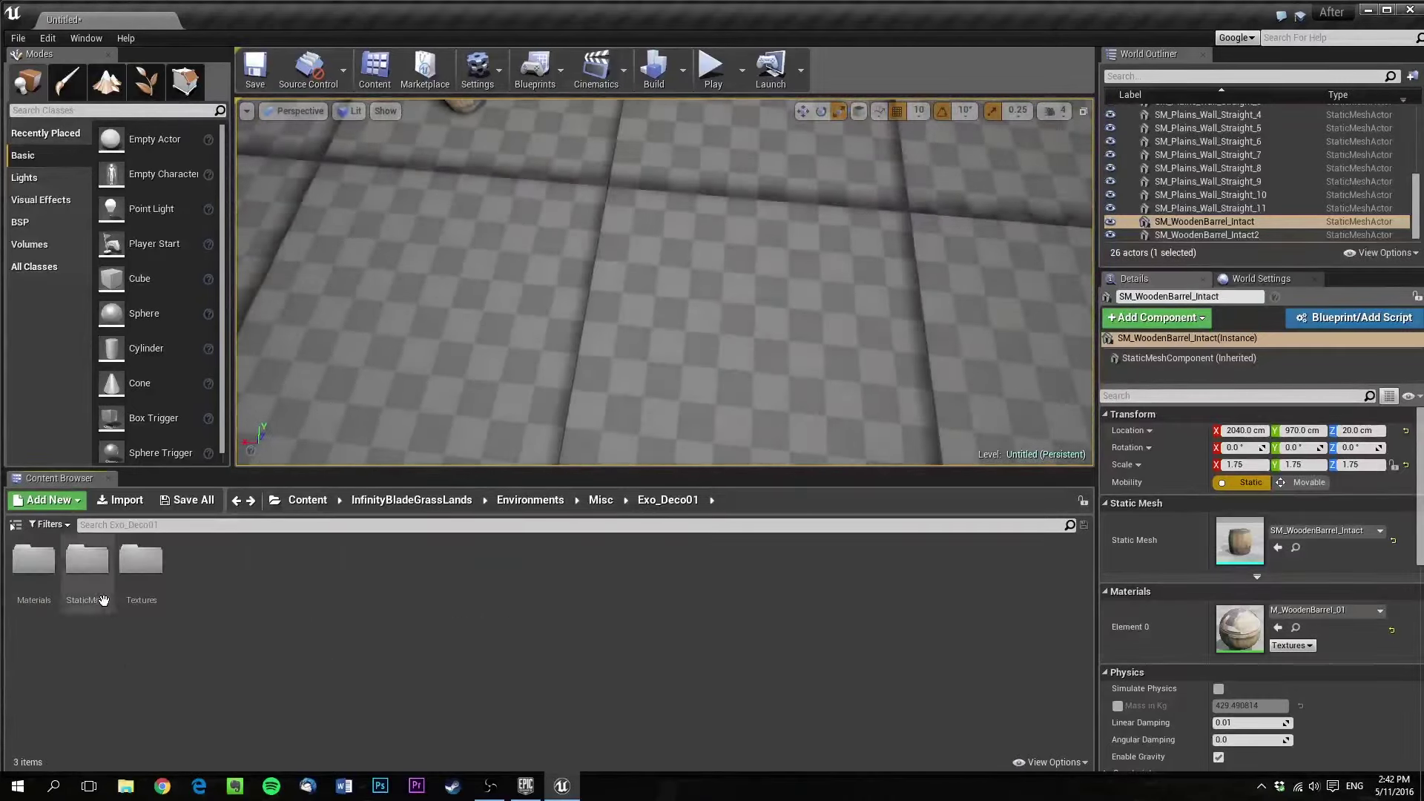
pyautogui.doubleClick(34, 560)
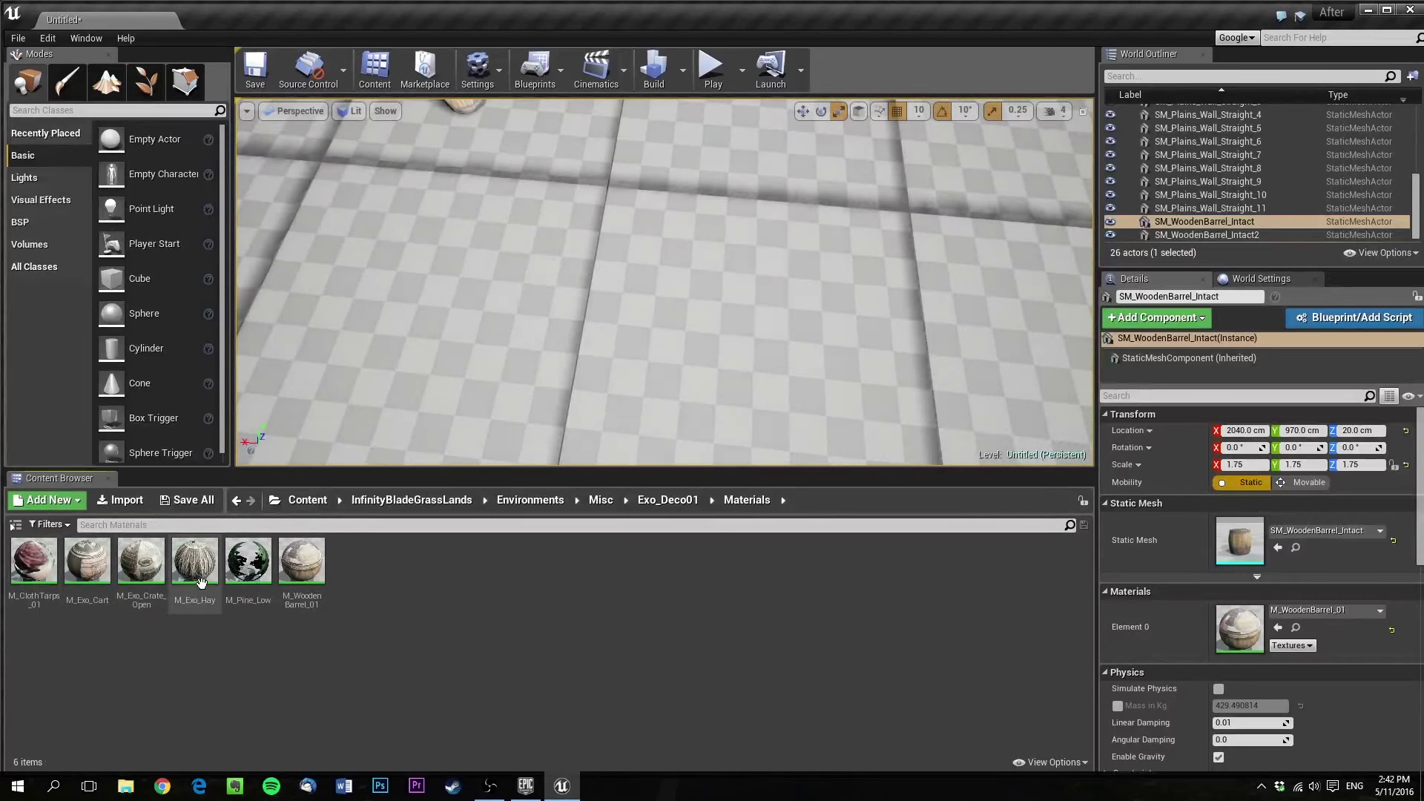
pyautogui.hotkey('alt', 'Left')
pyautogui.hotkey('alt', 'Left')
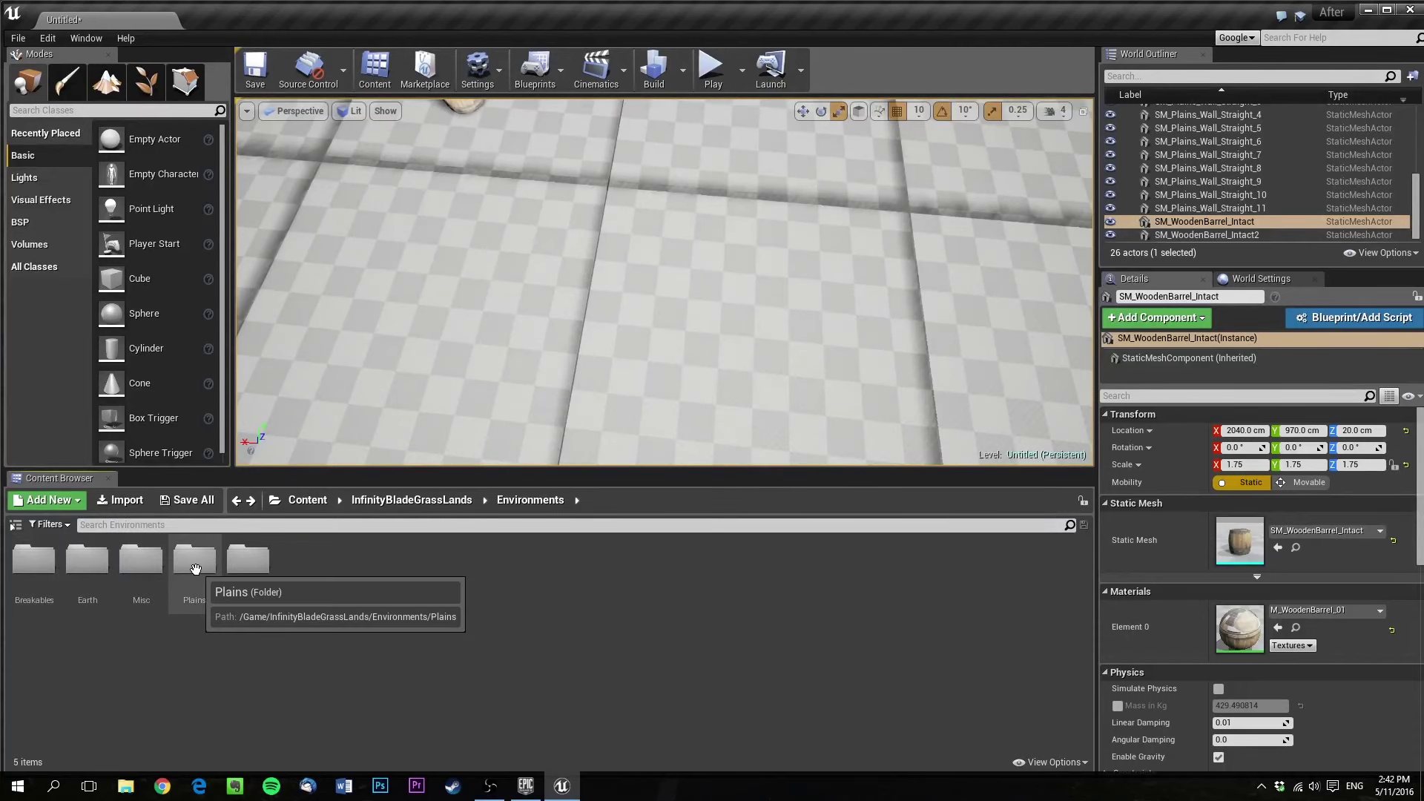
pyautogui.doubleClick(195, 569)
pyautogui.hotkey('alt', 'Left')
pyautogui.hotkey('alt', 'Left')
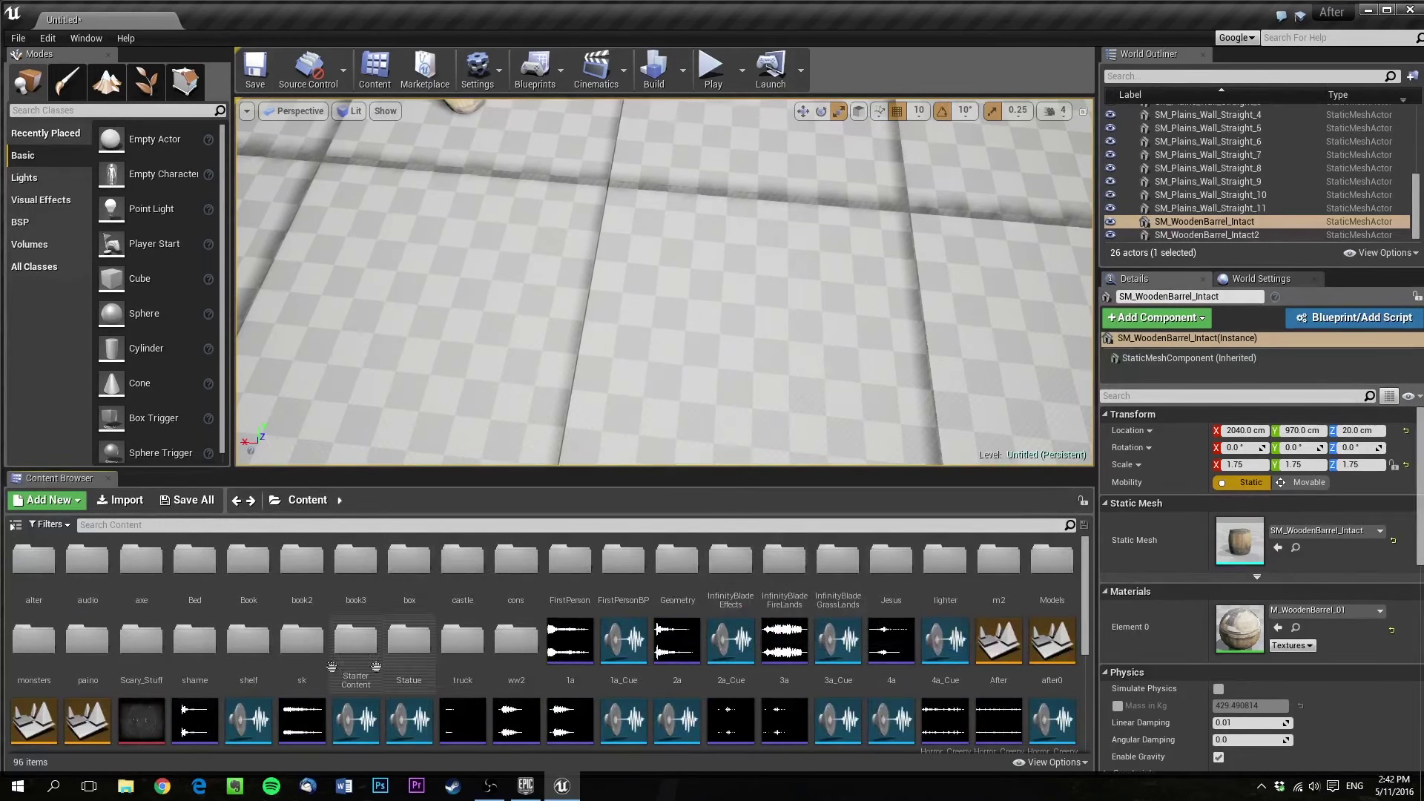
# Open the Materials folder inside StarterContent and bring the whole tiled floor into view
pyautogui.doubleClick(355, 644)
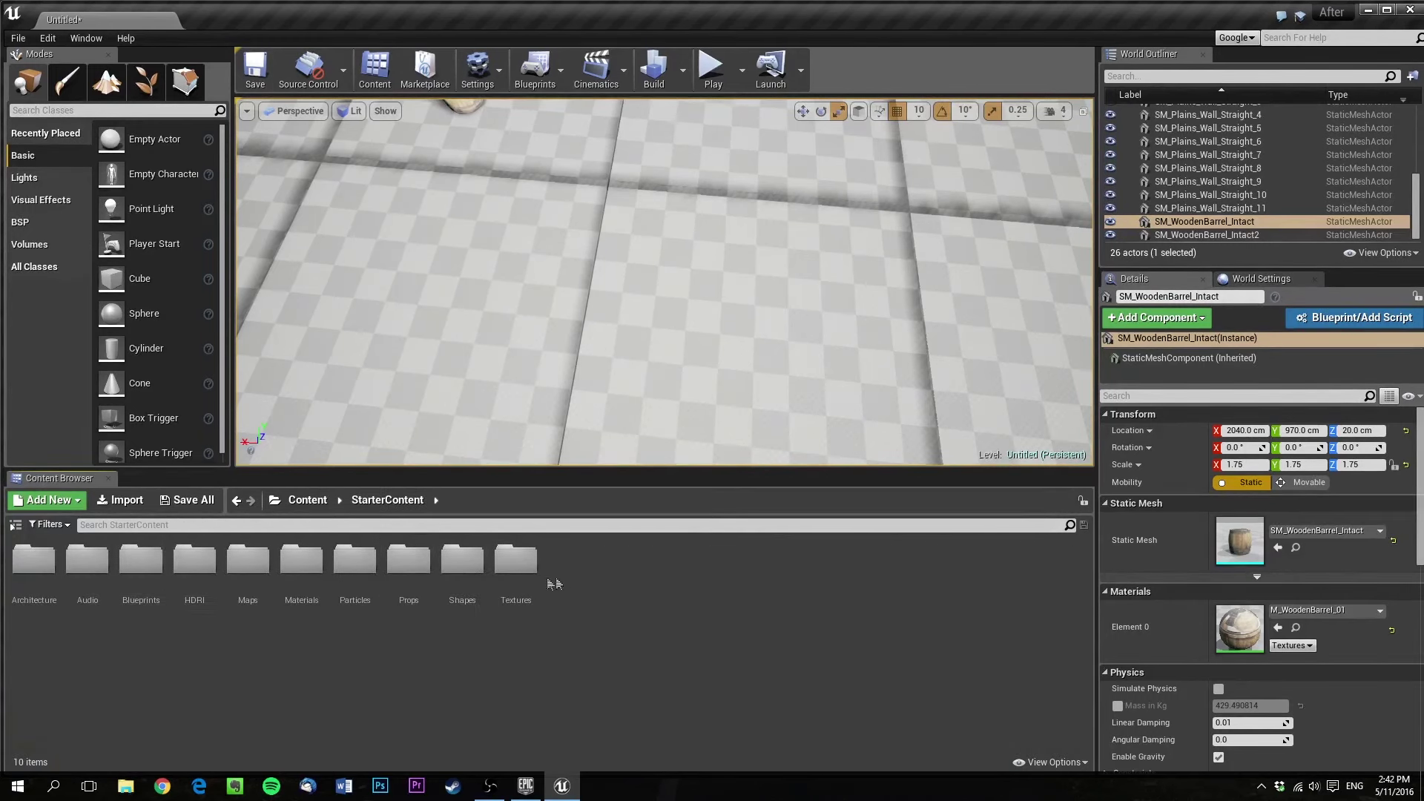
pyautogui.doubleClick(304, 578)
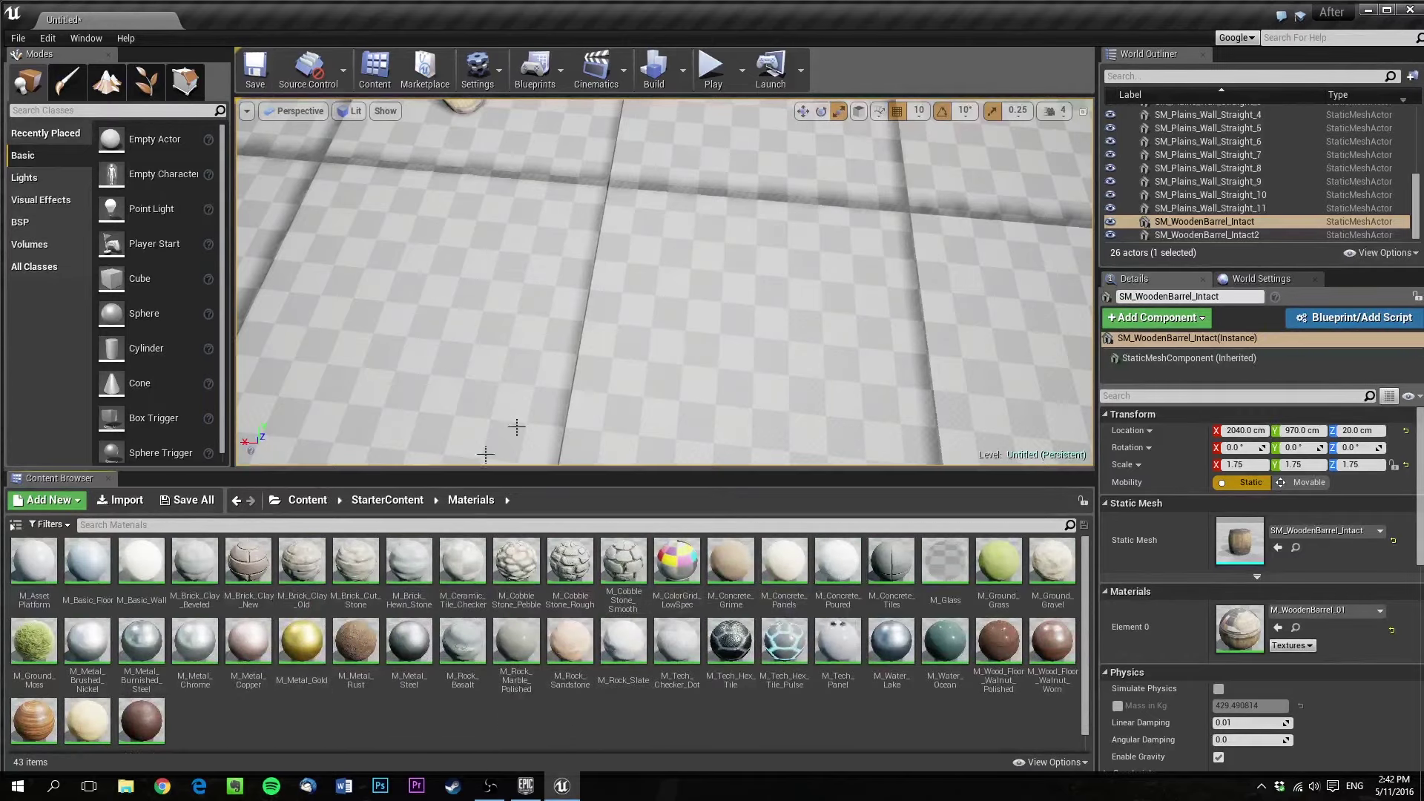
pyautogui.moveTo(516, 427); pyautogui.dragTo(519, 371, button='right')
pyautogui.moveTo(534, 260); pyautogui.dragTo(534, 245, button='right')
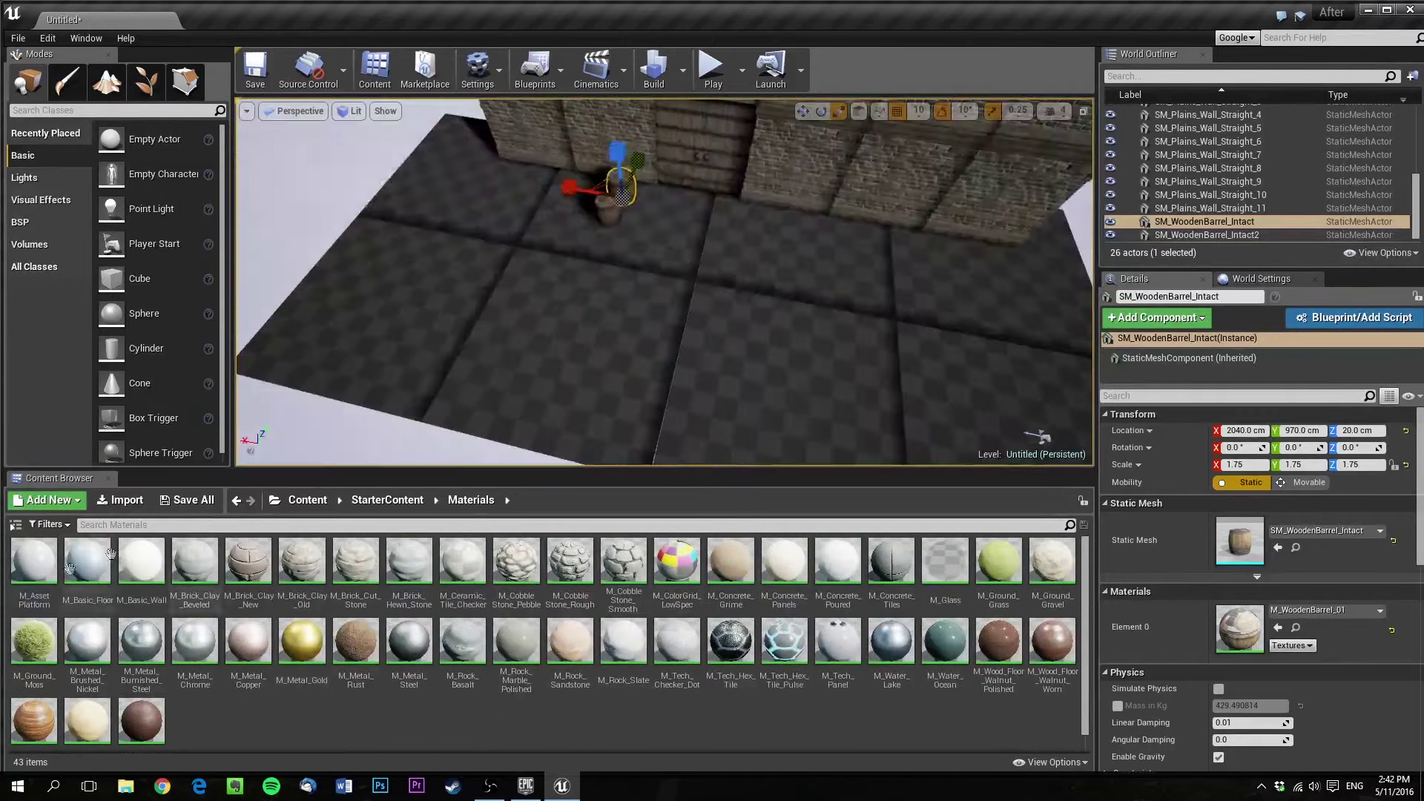
# Apply the M_Ground_Moss material to every floor tile
pyautogui.moveTo(34, 639); pyautogui.dragTo(771, 371)
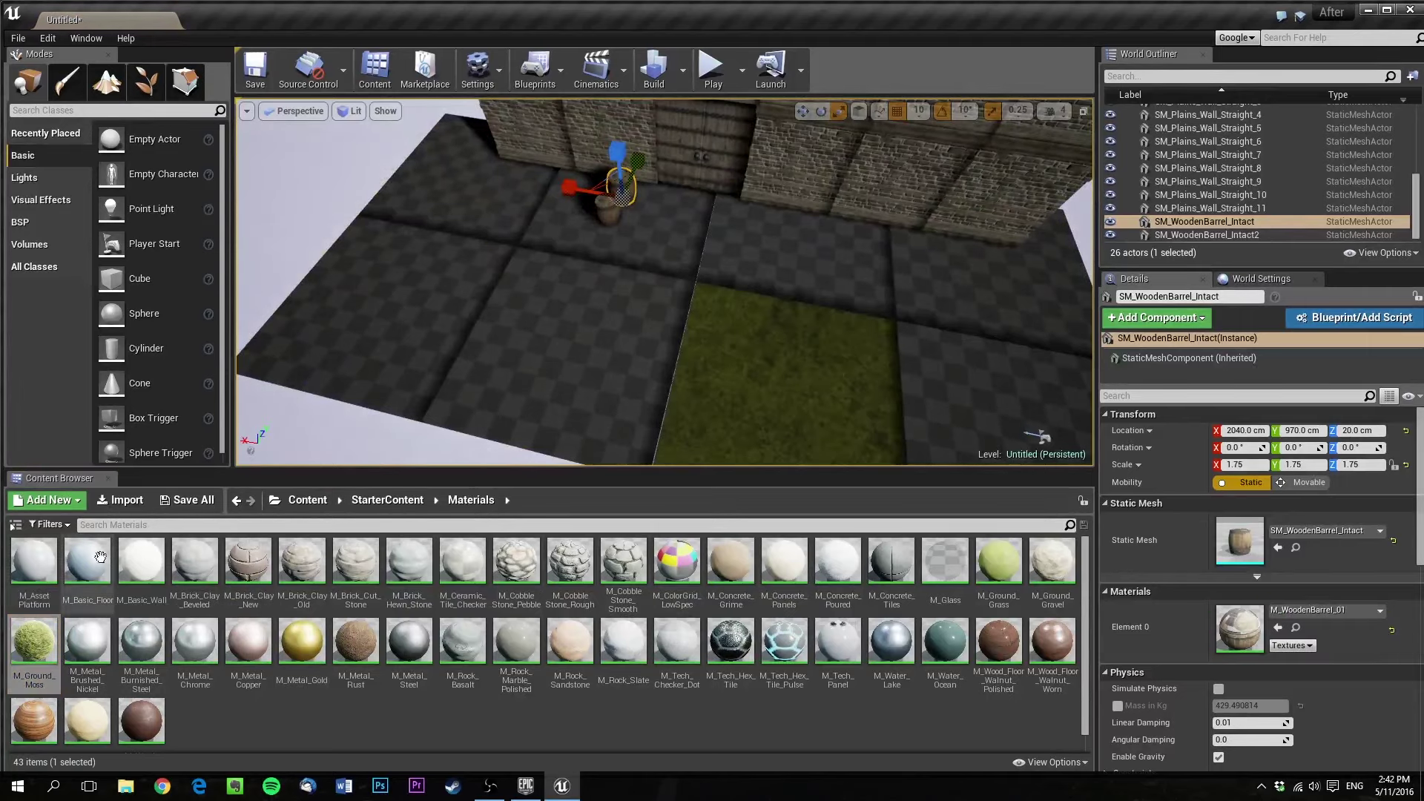
pyautogui.moveTo(34, 639); pyautogui.dragTo(464, 236)
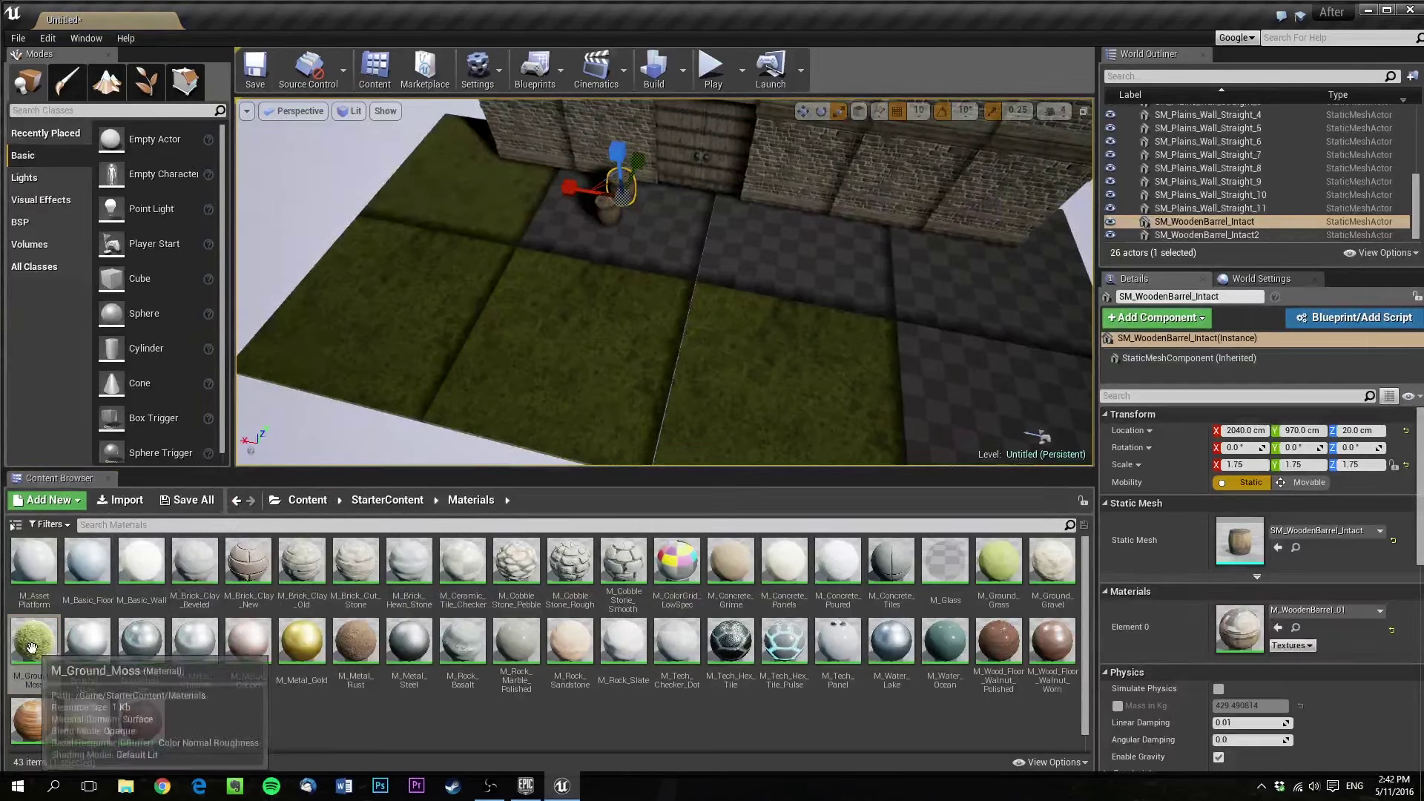
pyautogui.moveTo(31, 647); pyautogui.dragTo(356, 406)
pyautogui.moveTo(46, 647); pyautogui.dragTo(900, 318)
pyautogui.moveTo(900, 318); pyautogui.dragTo(940, 293, button='right')
# Select all floor tiles except Floor2 and delete them
pyautogui.click(900, 319)
pyautogui.keyDown('ctrl'); pyautogui.click(830, 285); pyautogui.keyUp('ctrl')
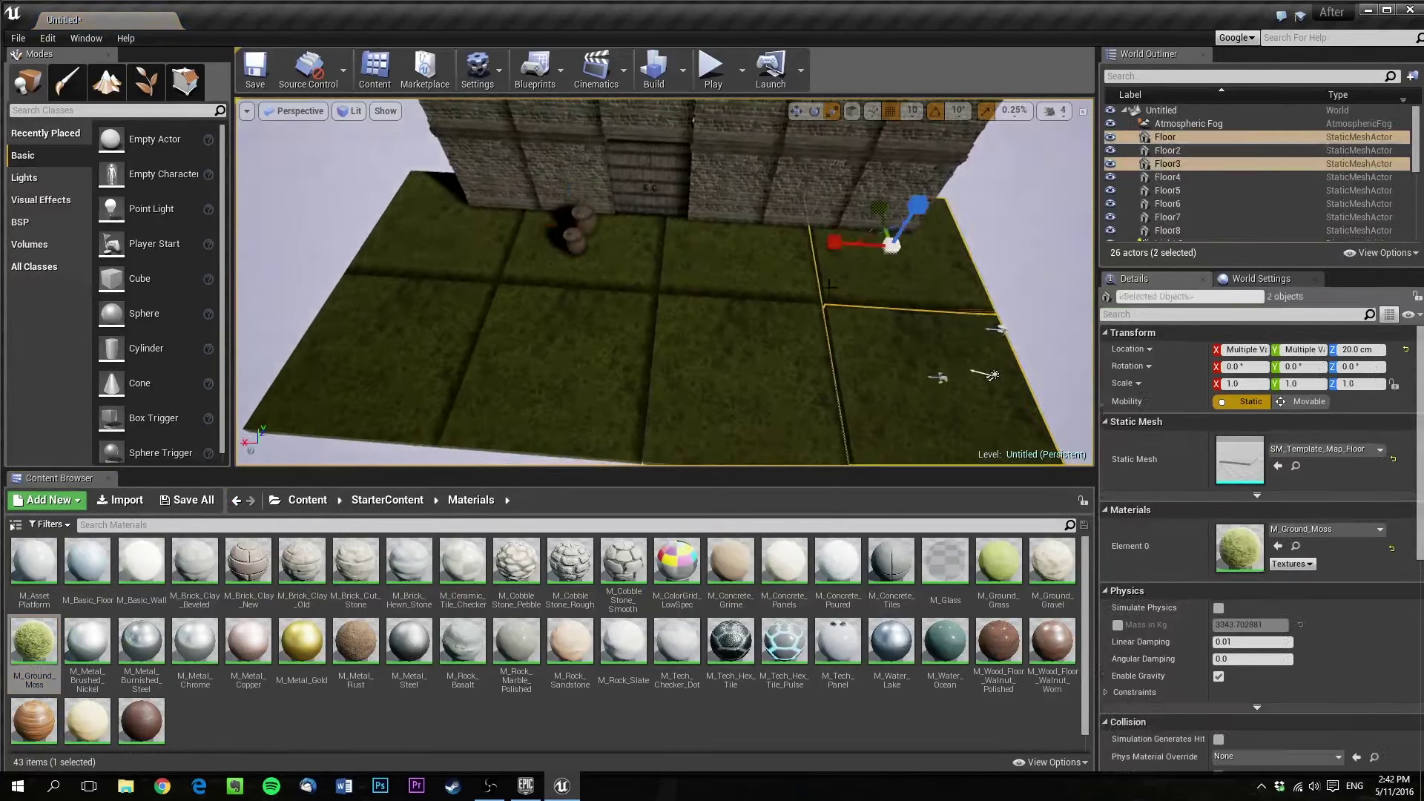
pyautogui.keyDown('ctrl'); pyautogui.click(630, 282); pyautogui.keyUp('ctrl')
pyautogui.keyDown('ctrl'); pyautogui.click(612, 322); pyautogui.keyUp('ctrl')
pyautogui.keyDown('ctrl'); pyautogui.click(690, 265); pyautogui.keyUp('ctrl')
pyautogui.keyDown('ctrl'); pyautogui.click(451, 259); pyautogui.keyUp('ctrl')
pyautogui.keyDown('ctrl'); pyautogui.click(438, 331); pyautogui.keyUp('ctrl')
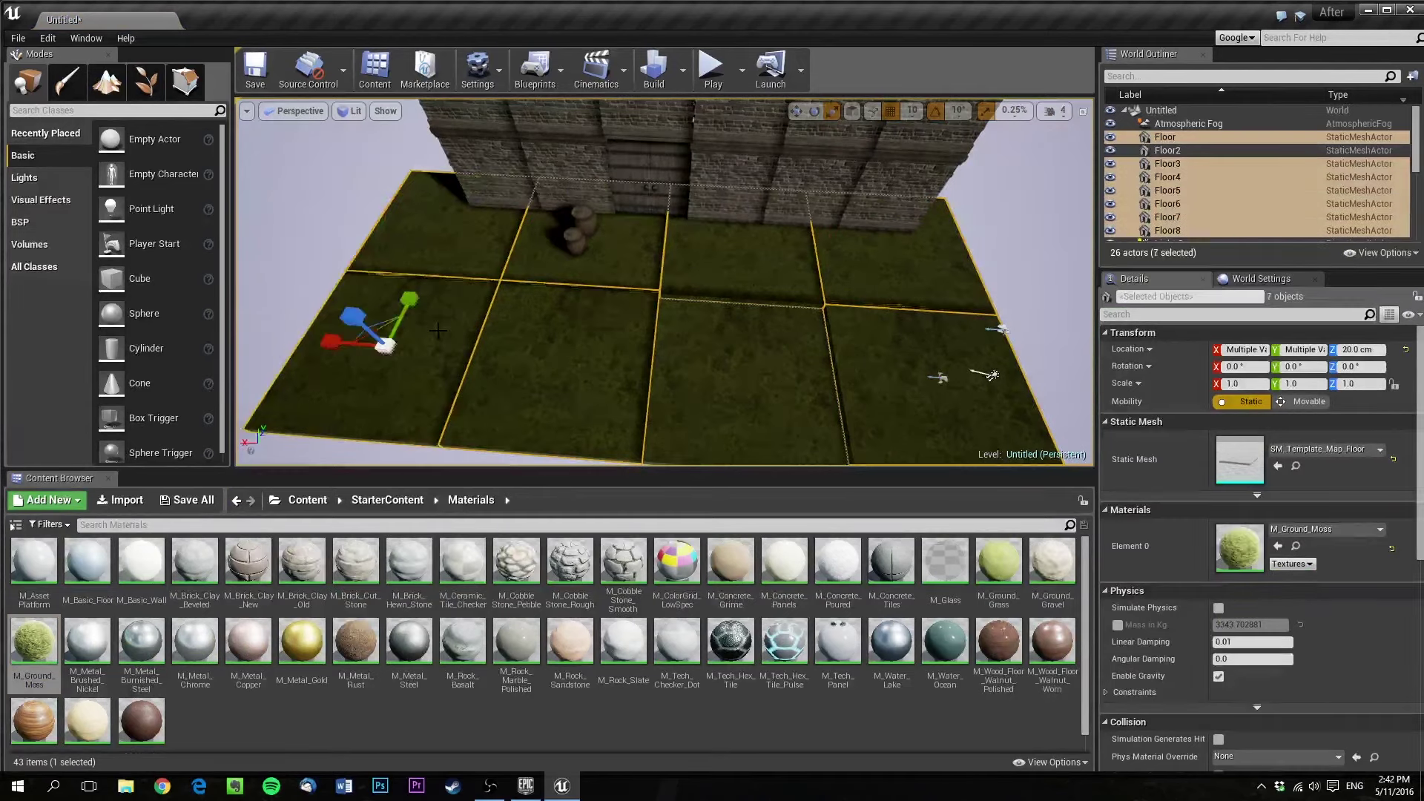
pyautogui.press('Delete')
# Move the remaining Floor2 tile along X to about 1644 cm, in front of the door
pyautogui.click(716, 345)
pyautogui.moveTo(742, 357); pyautogui.dragTo(705, 359, button='right')
pyautogui.press('w')
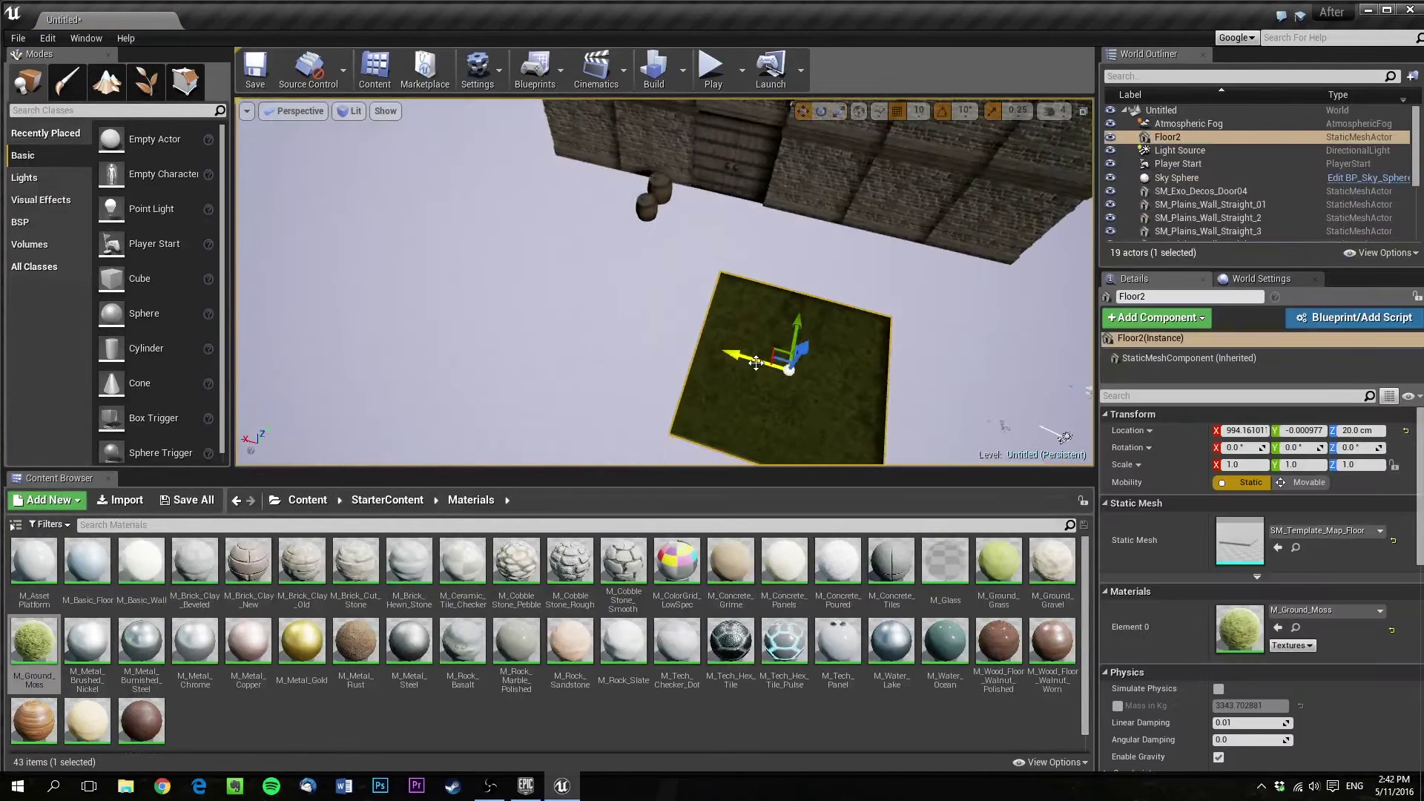
pyautogui.moveTo(755, 364); pyautogui.dragTo(635, 341)
pyautogui.moveTo(664, 335); pyautogui.dragTo(911, 279, button='right')
# Scale the Floor2 tile to 6 in X and Y, keeping its thickness at 1
pyautogui.press('s')
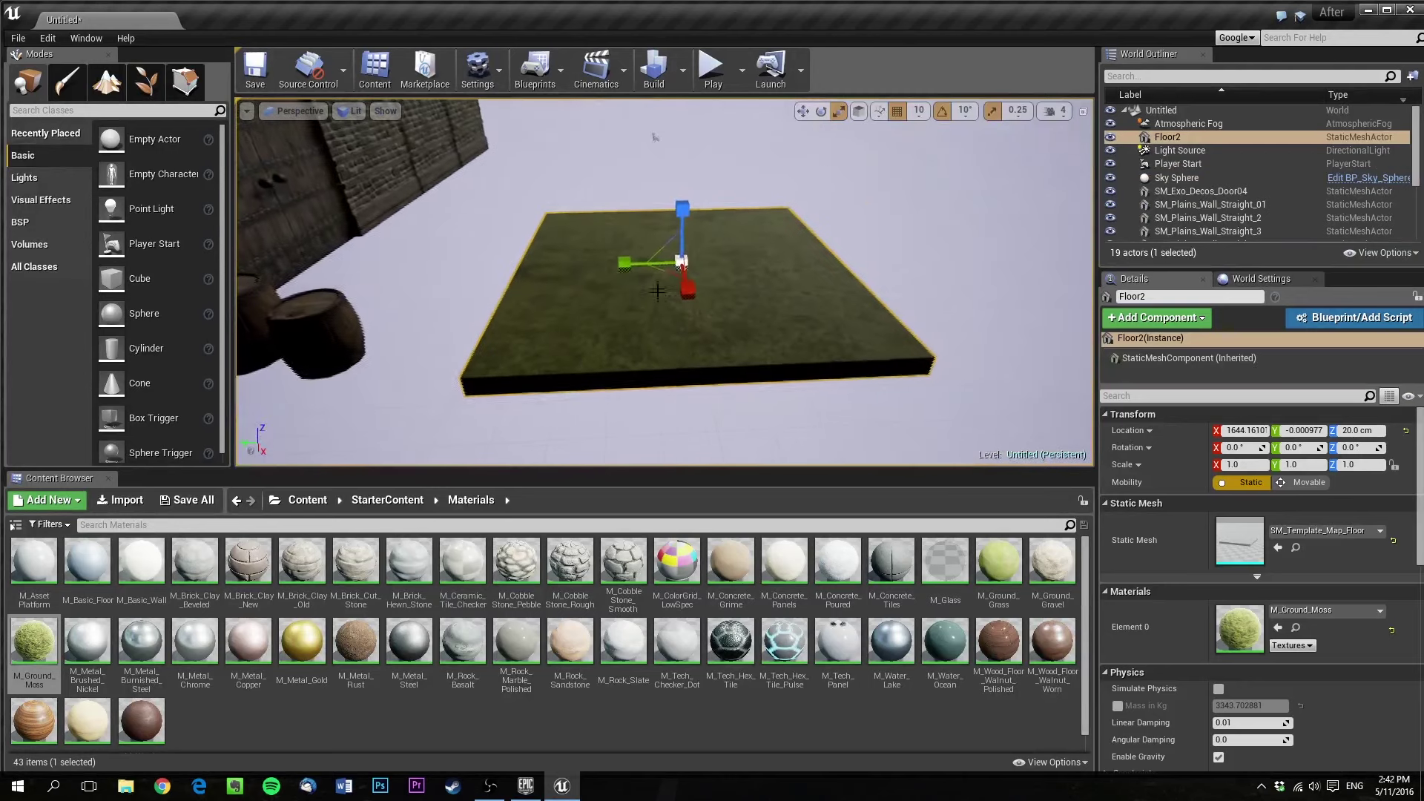
pyautogui.moveTo(666, 273); pyautogui.dragTo(640, 298)
pyautogui.moveTo(655, 137); pyautogui.dragTo(655, 136)
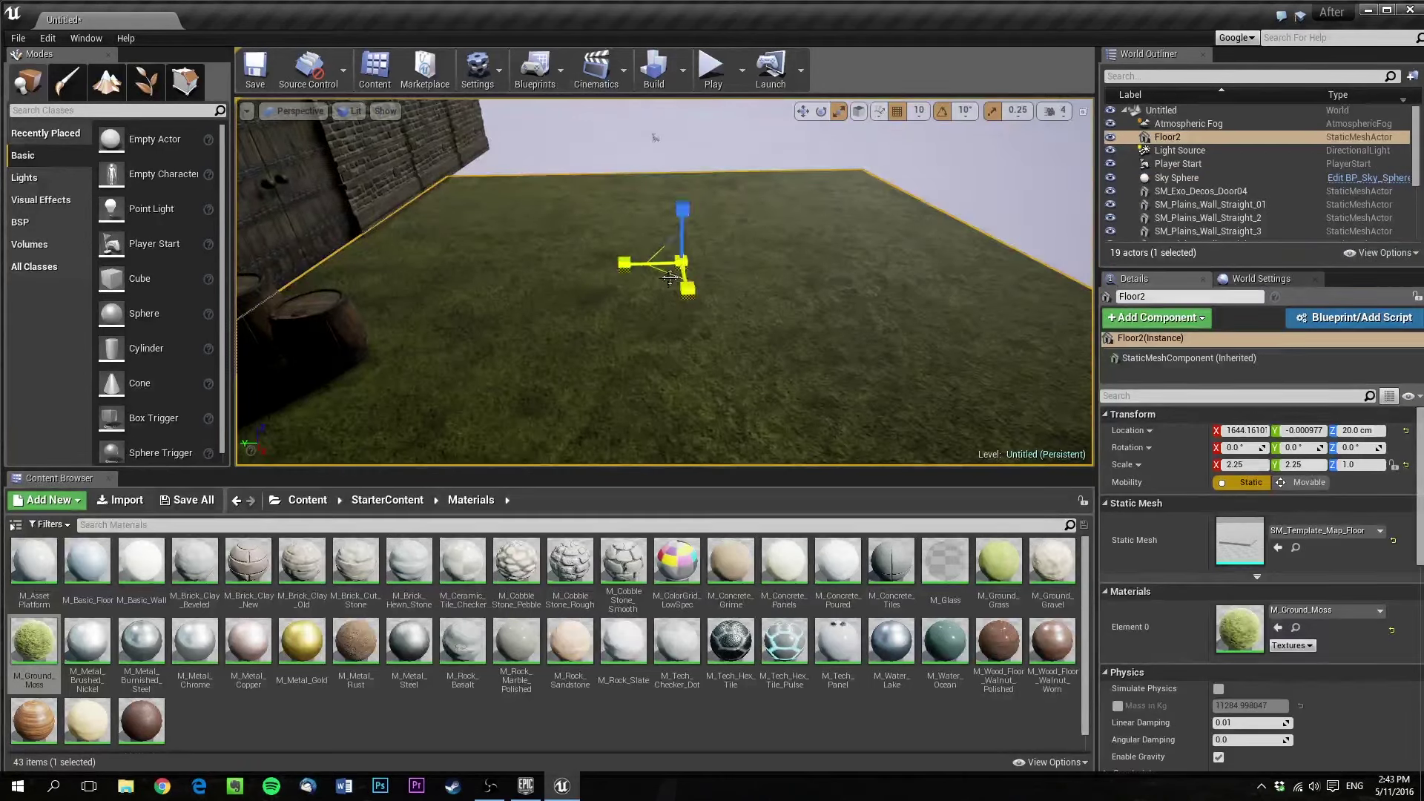
pyautogui.moveTo(667, 275); pyautogui.dragTo(669, 102)
# Play the level to look around the castle wall and enlarged mossy floor, and stop the session
pyautogui.moveTo(669, 103); pyautogui.dragTo(693, 72, button='right')
pyautogui.click(694, 70)
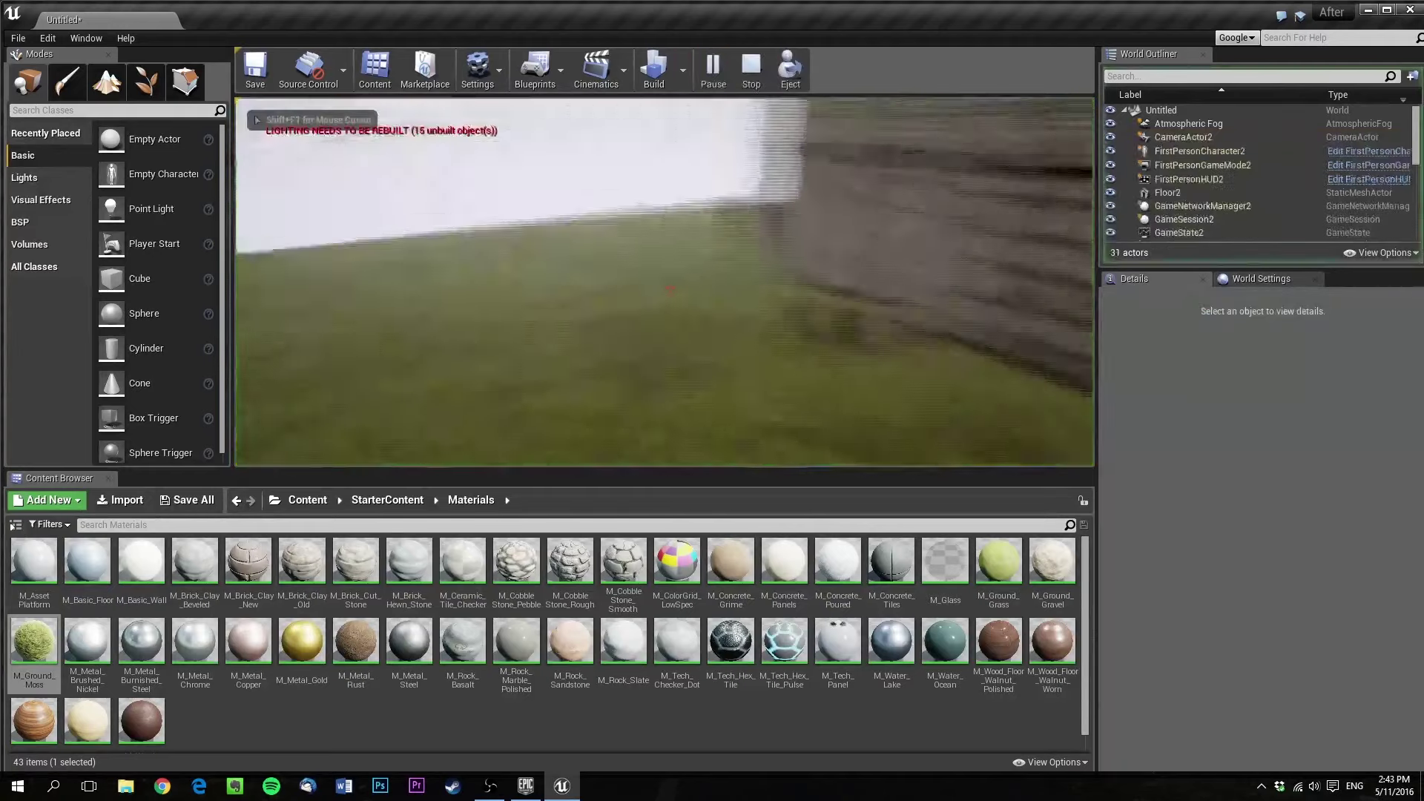
pyautogui.press('Escape')
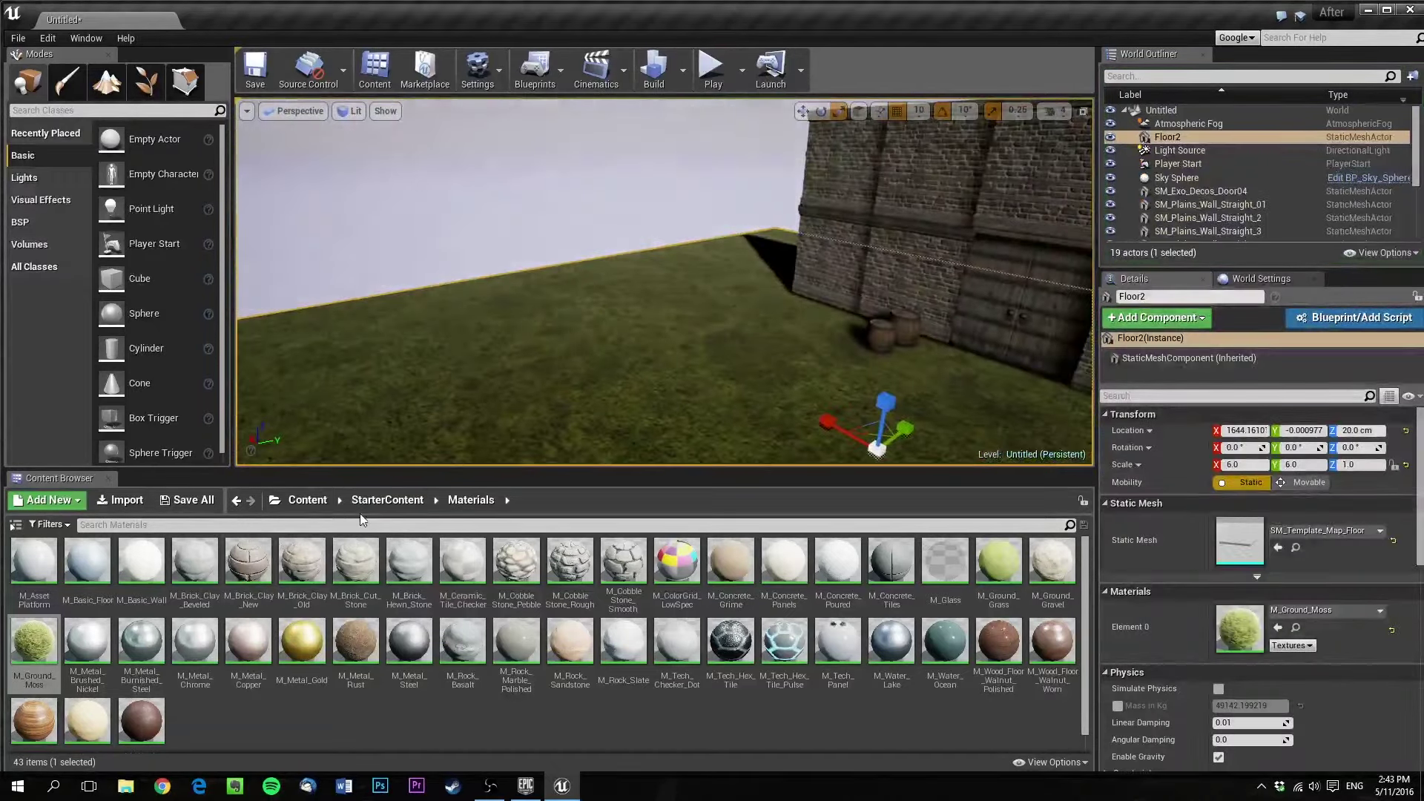
# Open the StaticMesh folder of Env_Plains_Organic under InfinityBladeGrassLands, Environments, Plains
pyautogui.click(317, 502)
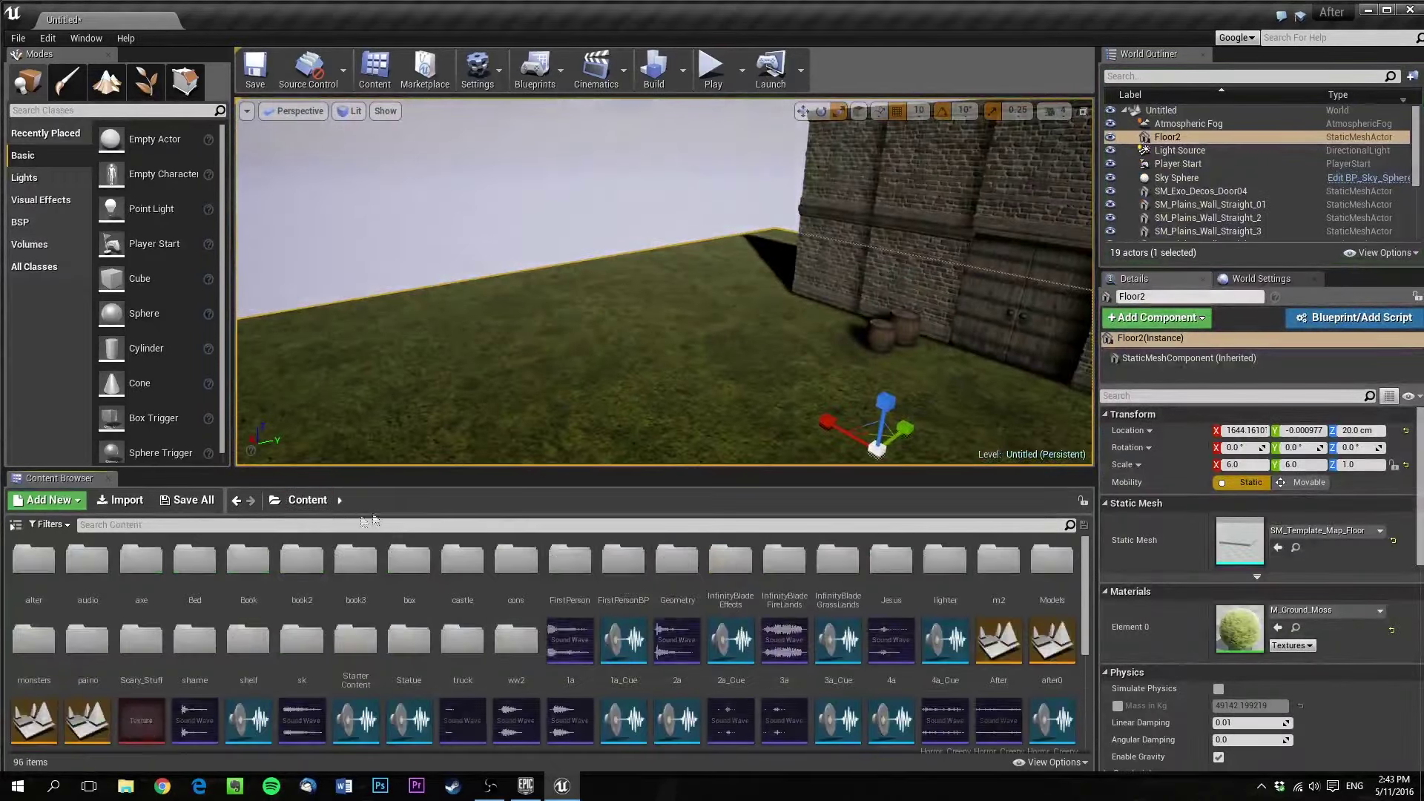
pyautogui.doubleClick(840, 569)
pyautogui.doubleClick(87, 562)
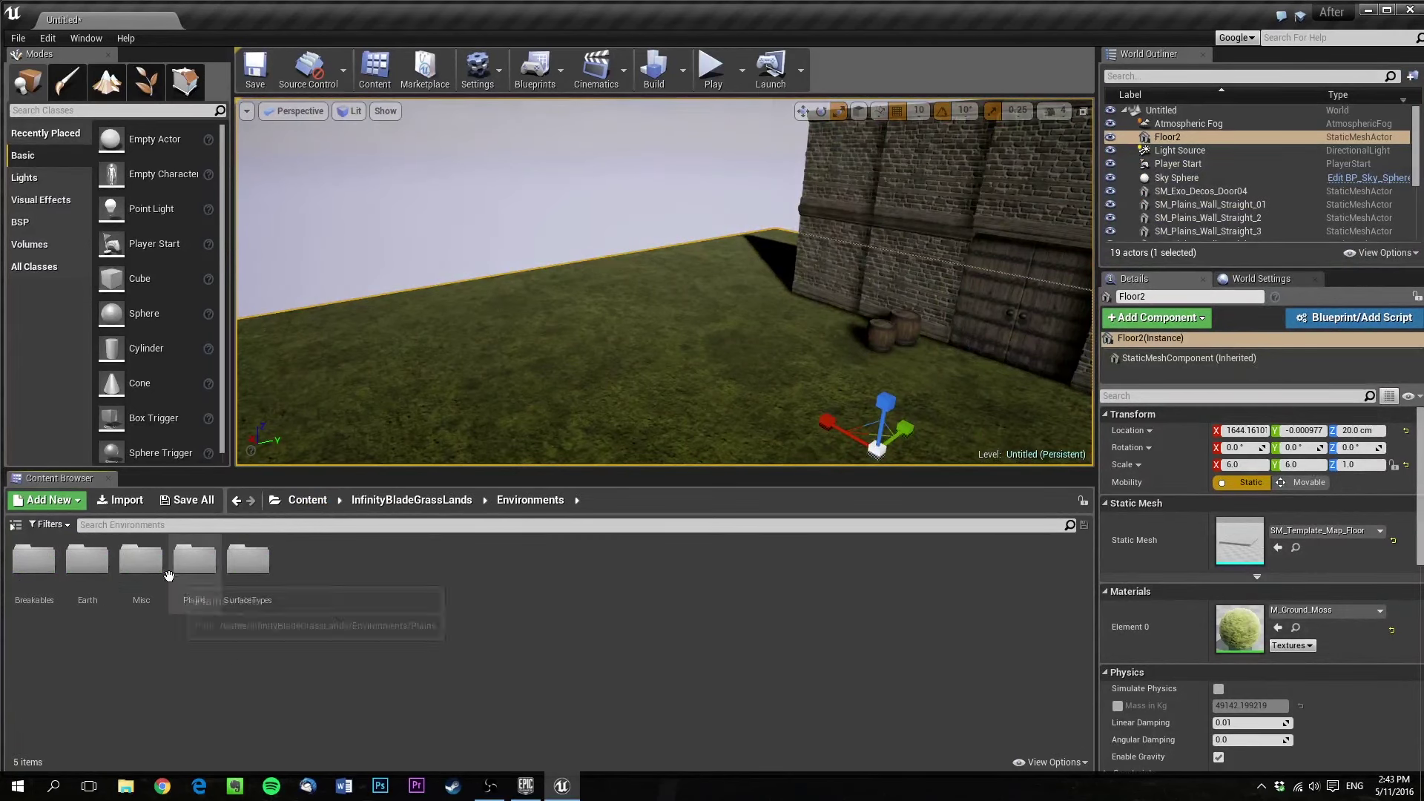
pyautogui.doubleClick(193, 562)
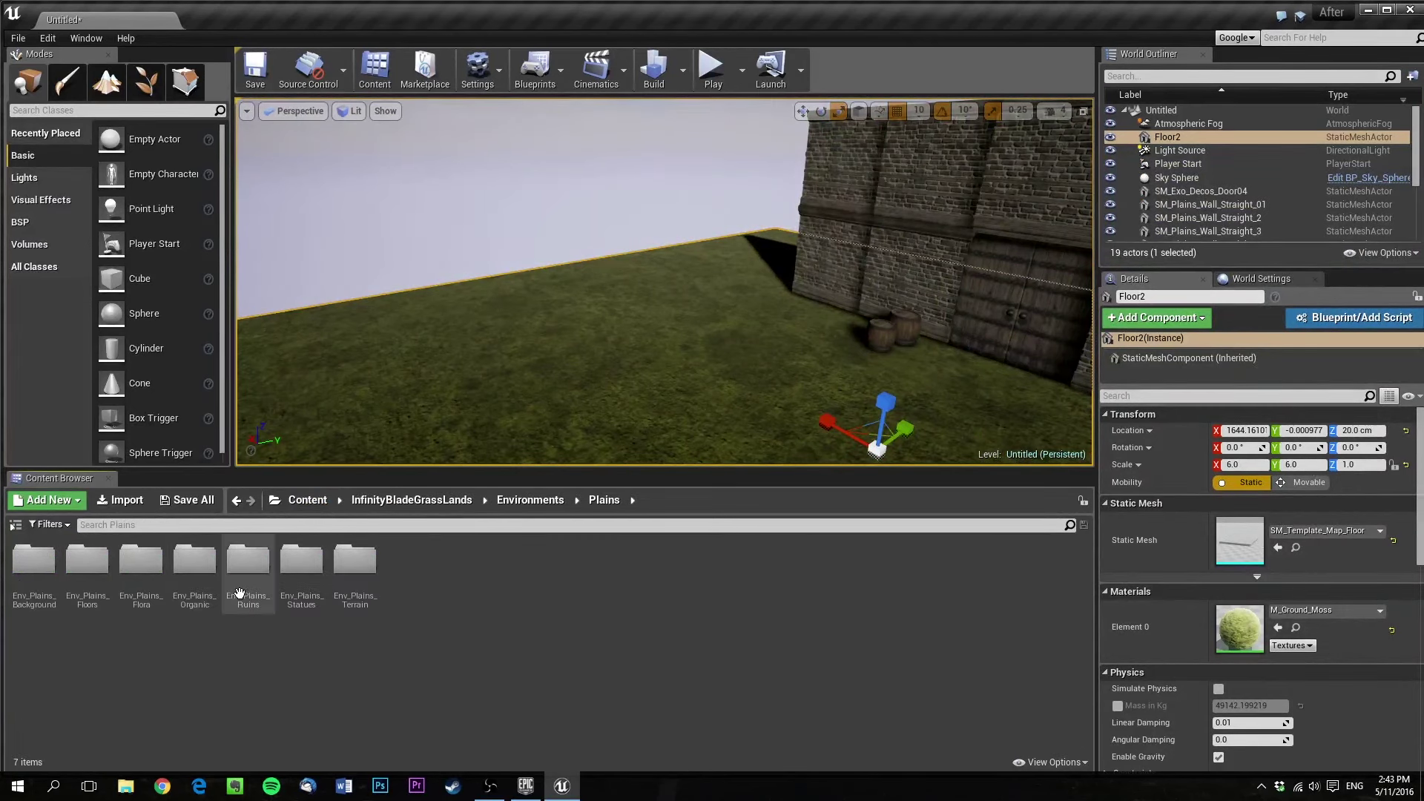
pyautogui.doubleClick(195, 562)
pyautogui.doubleClick(87, 562)
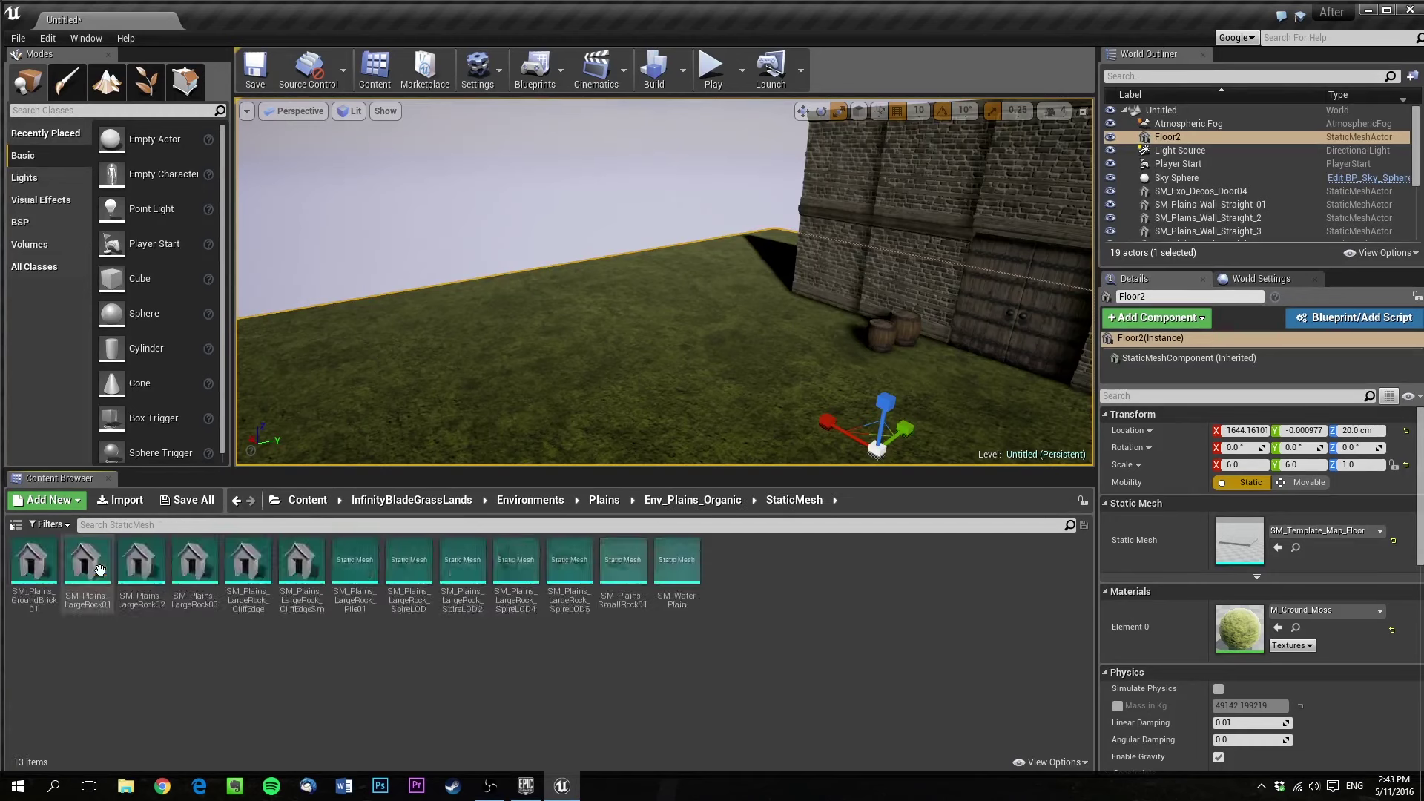
# Place the SM_Plains_LargeRock_SpireLOD4 mesh beyond the floor, scaled to 3 and raised to Z 1880 cm
pyautogui.moveTo(503, 605); pyautogui.dragTo(445, 289)
pyautogui.moveTo(513, 261); pyautogui.dragTo(508, 200)
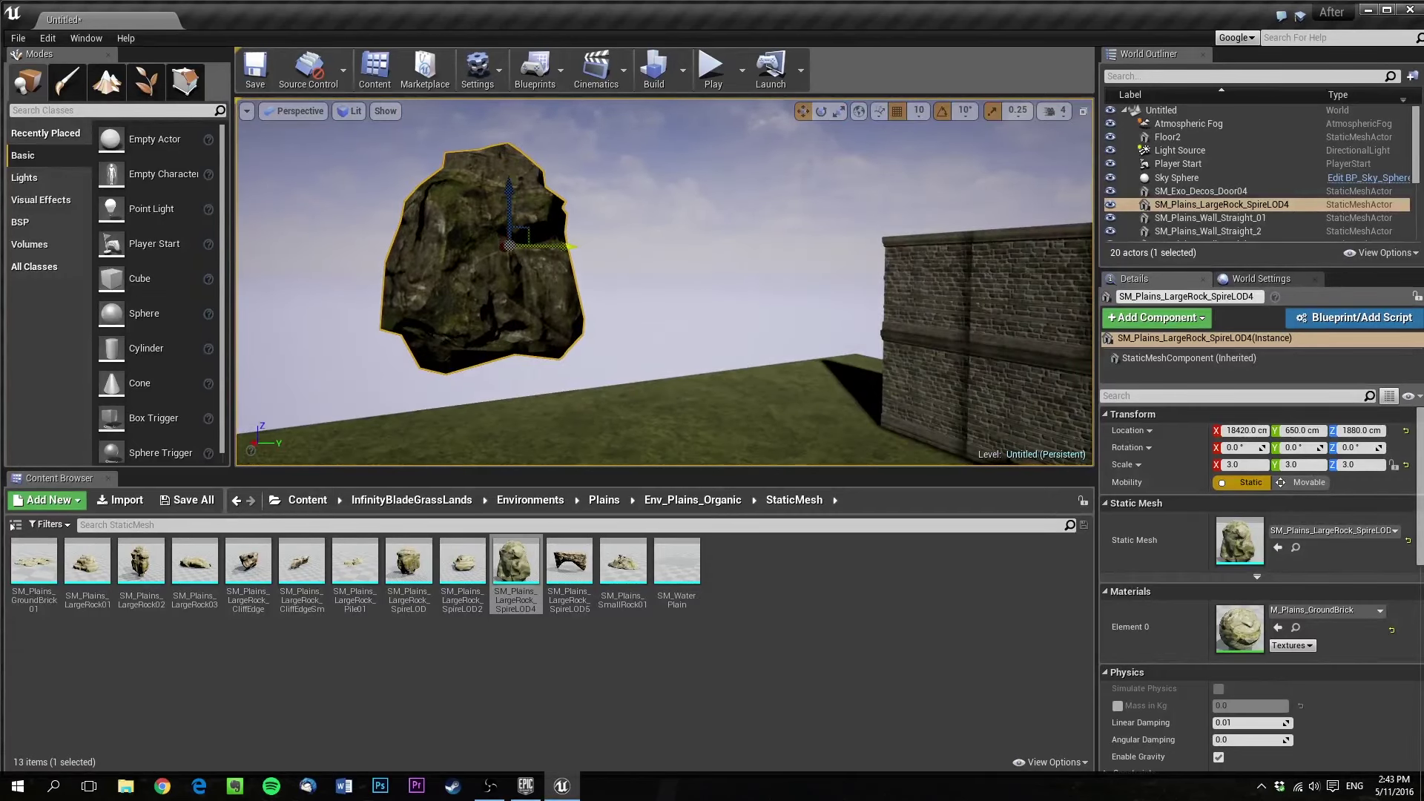
# Duplicate the large rock to Y 8430 cm and Z 4700 cm, rotated about 80° around Z and scaled to 4.75
pyautogui.moveTo(568, 245); pyautogui.dragTo(714, 189)
pyautogui.press('e')
pyautogui.press('w')
pyautogui.press('w')
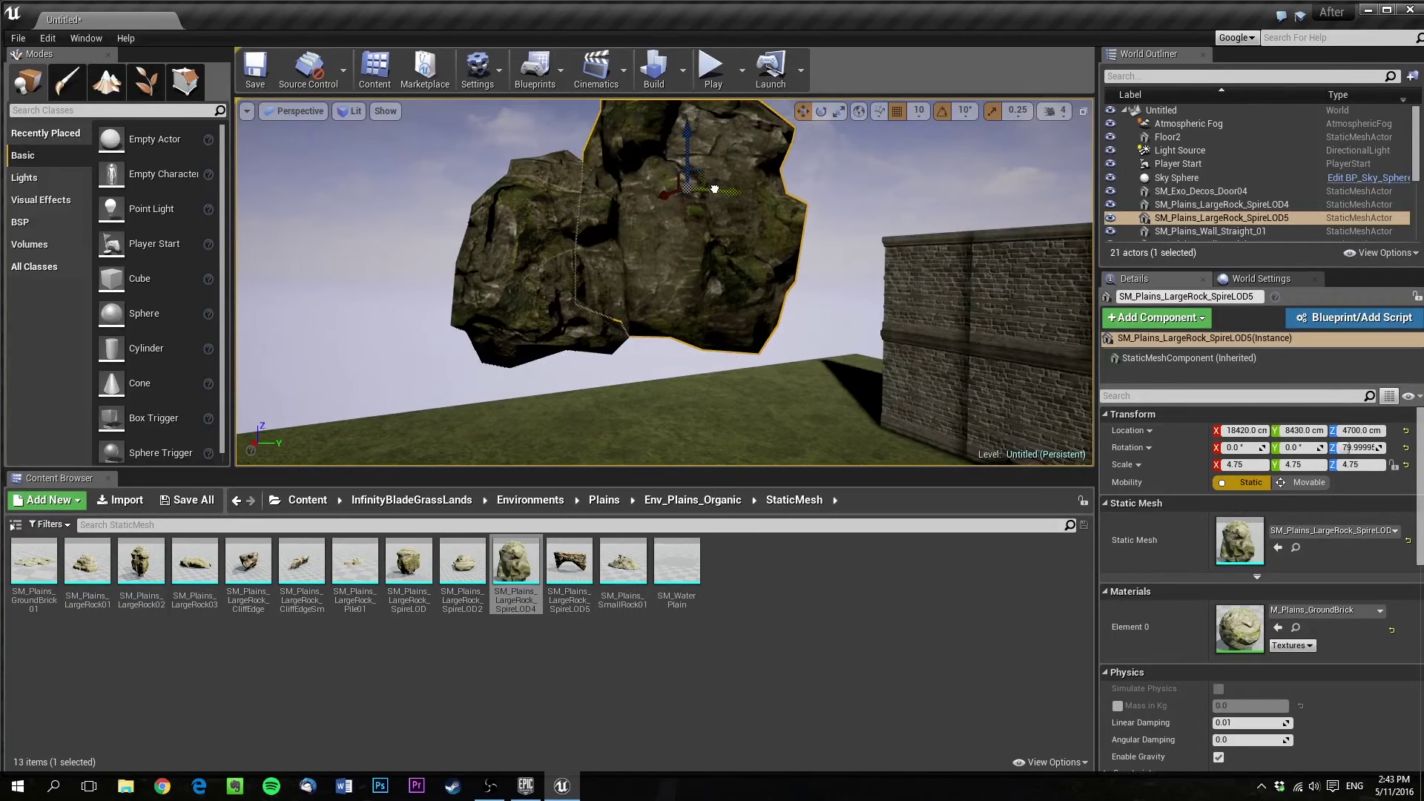
# Duplicate the first large rock to Y -1790 cm and Z 3030 cm beyond the floor, and scale the copy to 4
pyautogui.moveTo(715, 188); pyautogui.dragTo(698, 160, button='right')
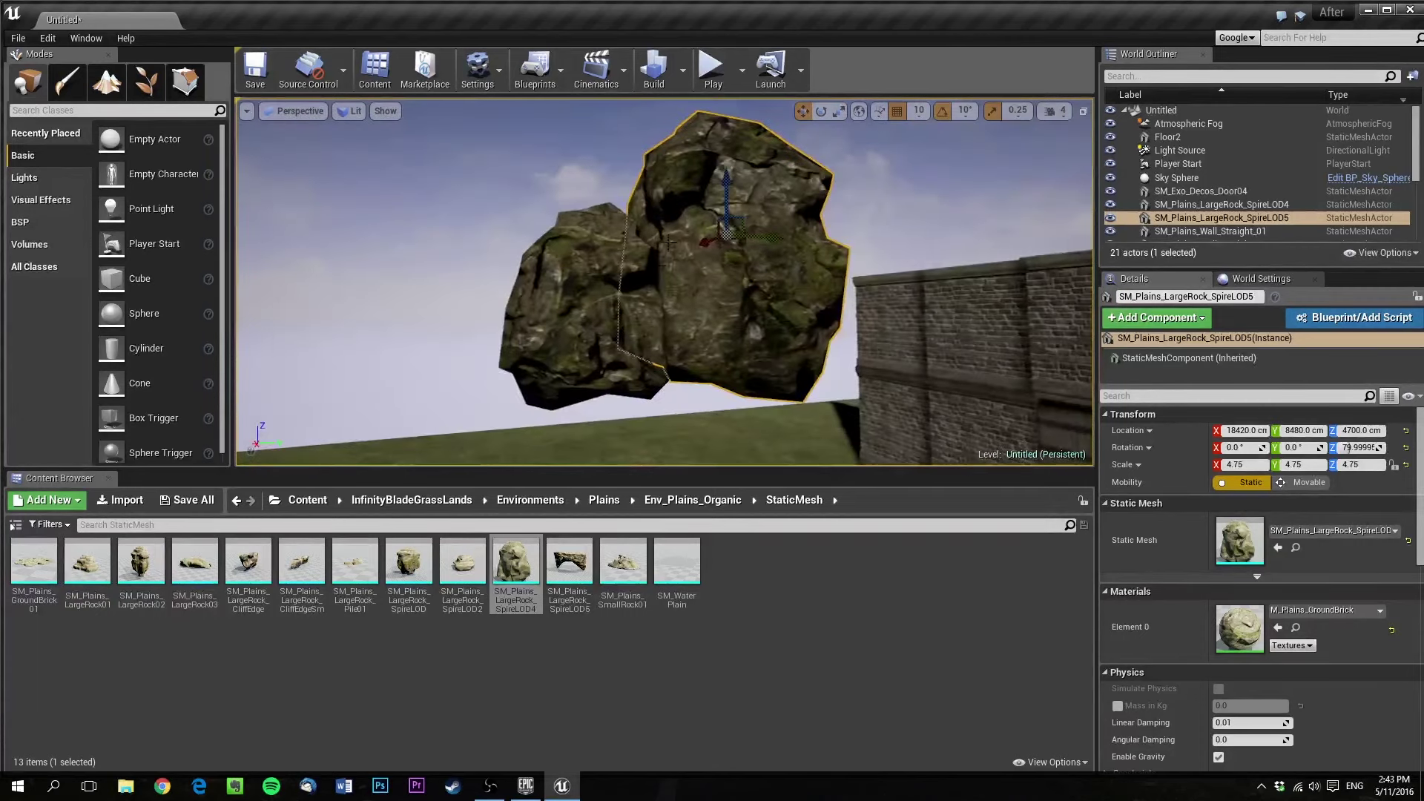
pyautogui.click(618, 307)
pyautogui.keyDown('alt'); pyautogui.moveTo(646, 294); pyautogui.dragTo(486, 204); pyautogui.keyUp('alt')
pyautogui.press('r')
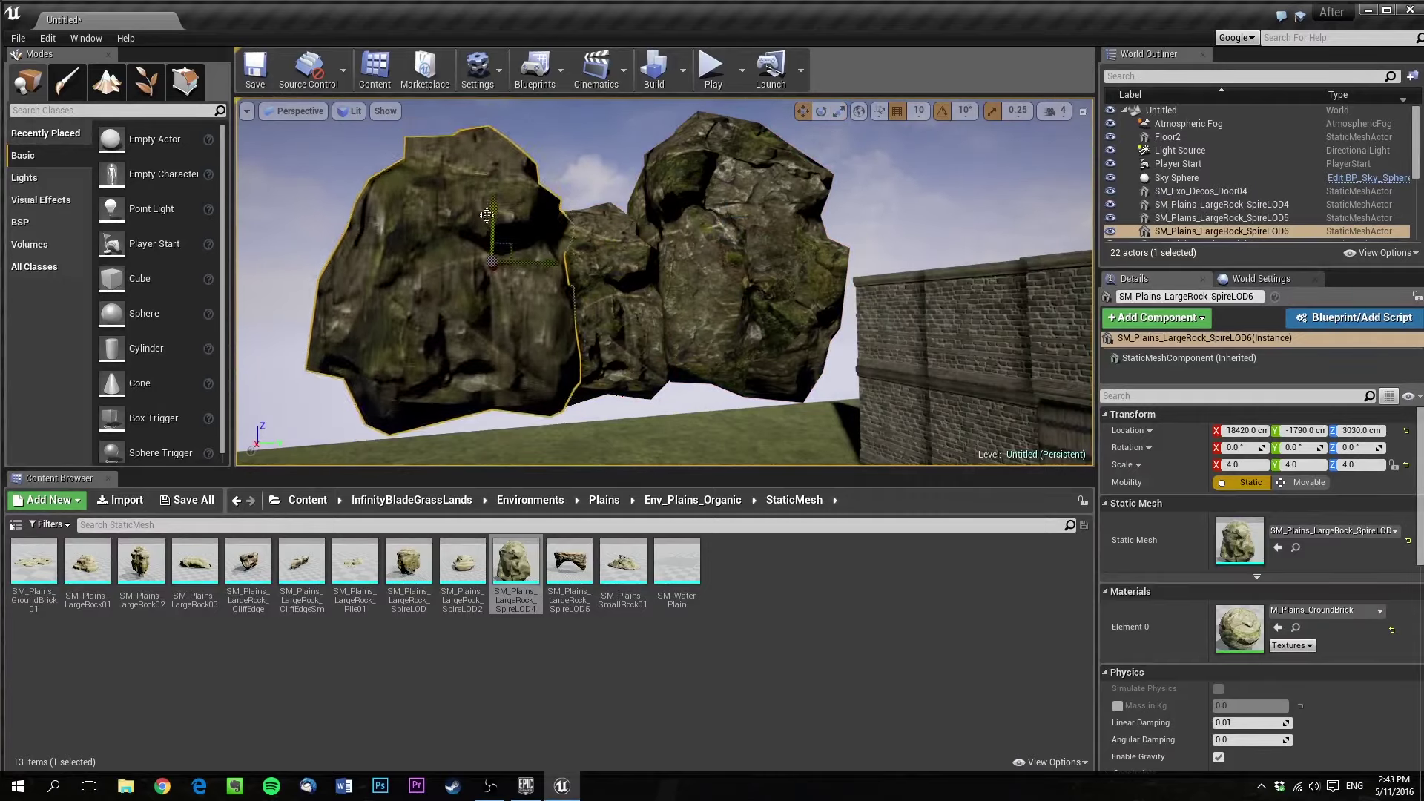
# Select the directional Light Source and rotate it to about X -51°, Y -31° and Z 96°
pyautogui.moveTo(486, 204); pyautogui.dragTo(509, 229, button='right')
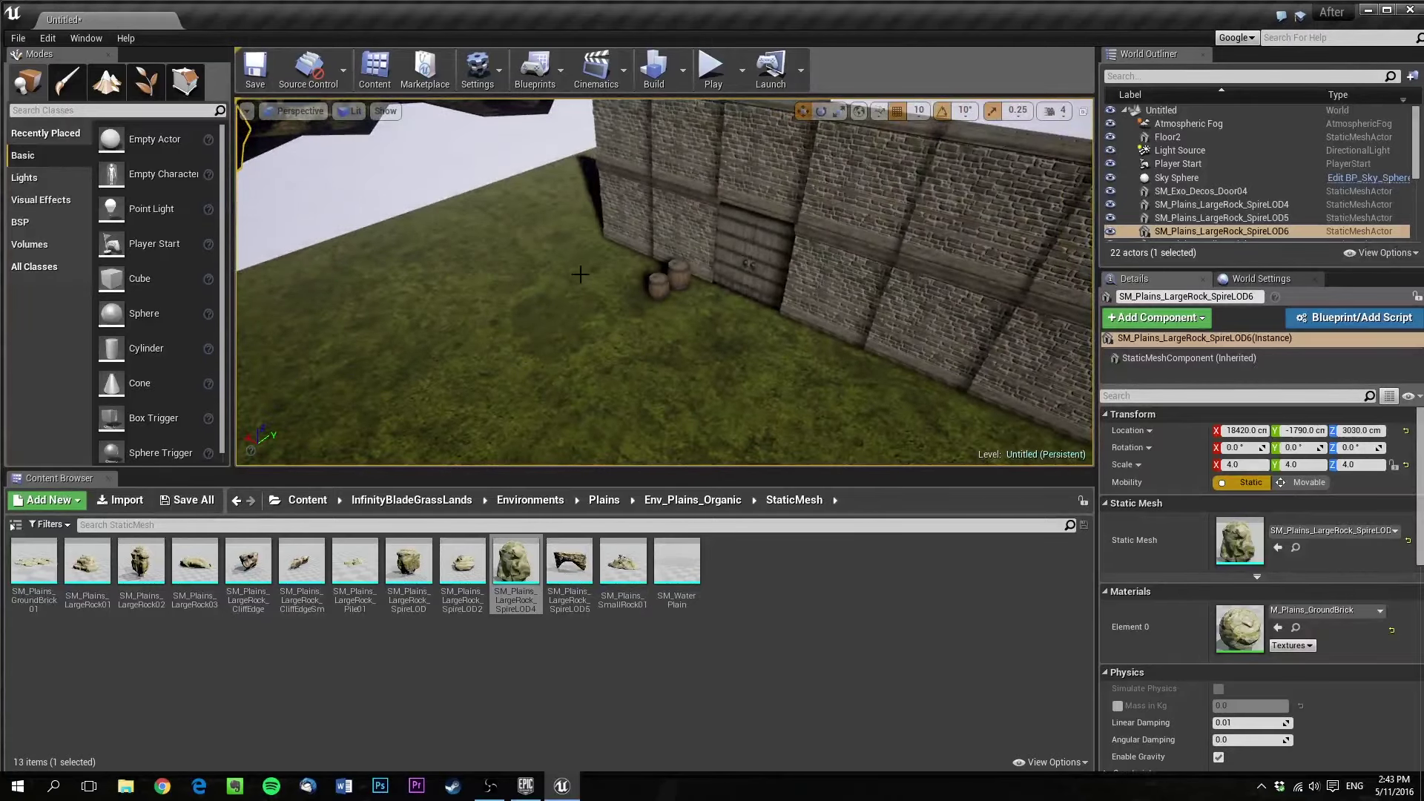
pyautogui.moveTo(580, 275); pyautogui.dragTo(586, 279, button='right')
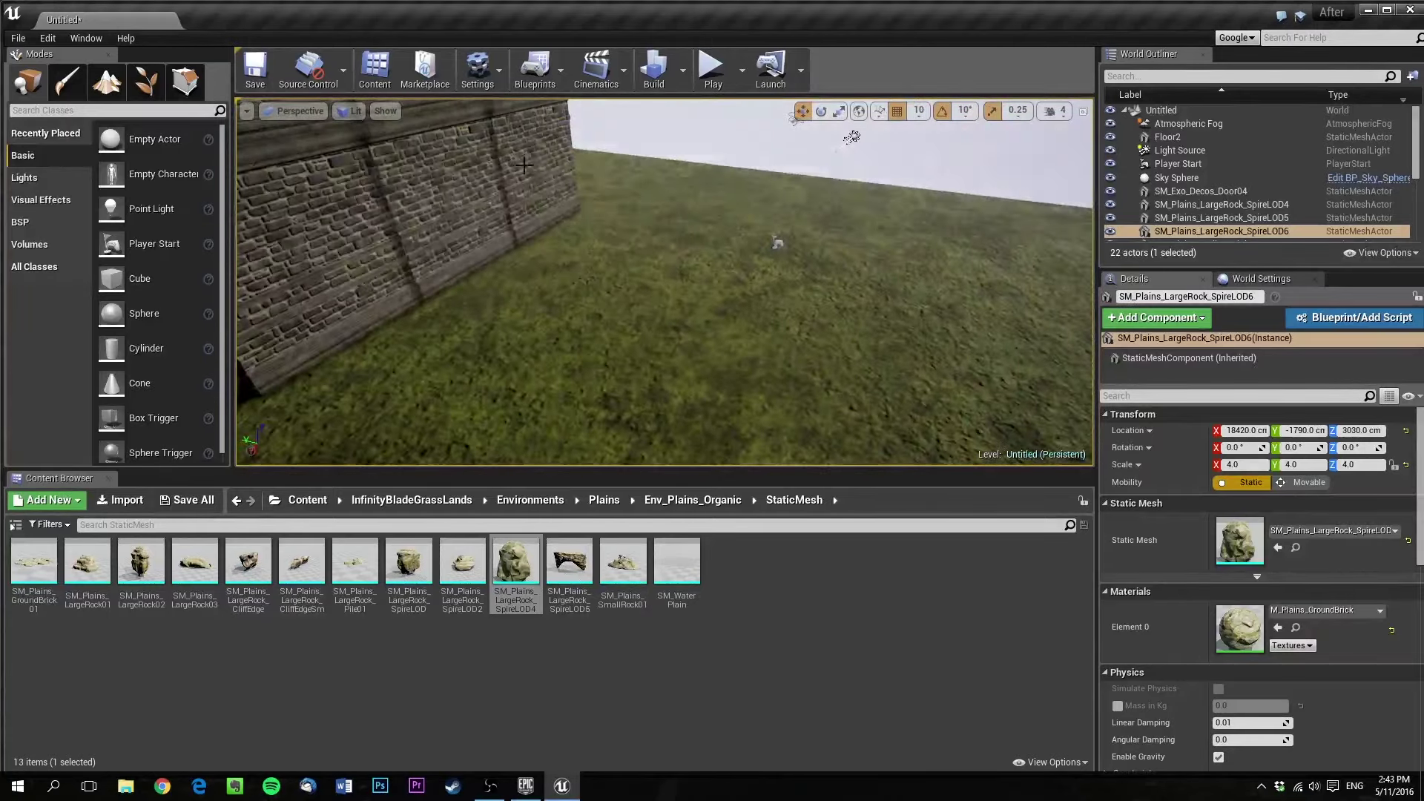
pyautogui.moveTo(964, 311); pyautogui.dragTo(966, 310, button='right')
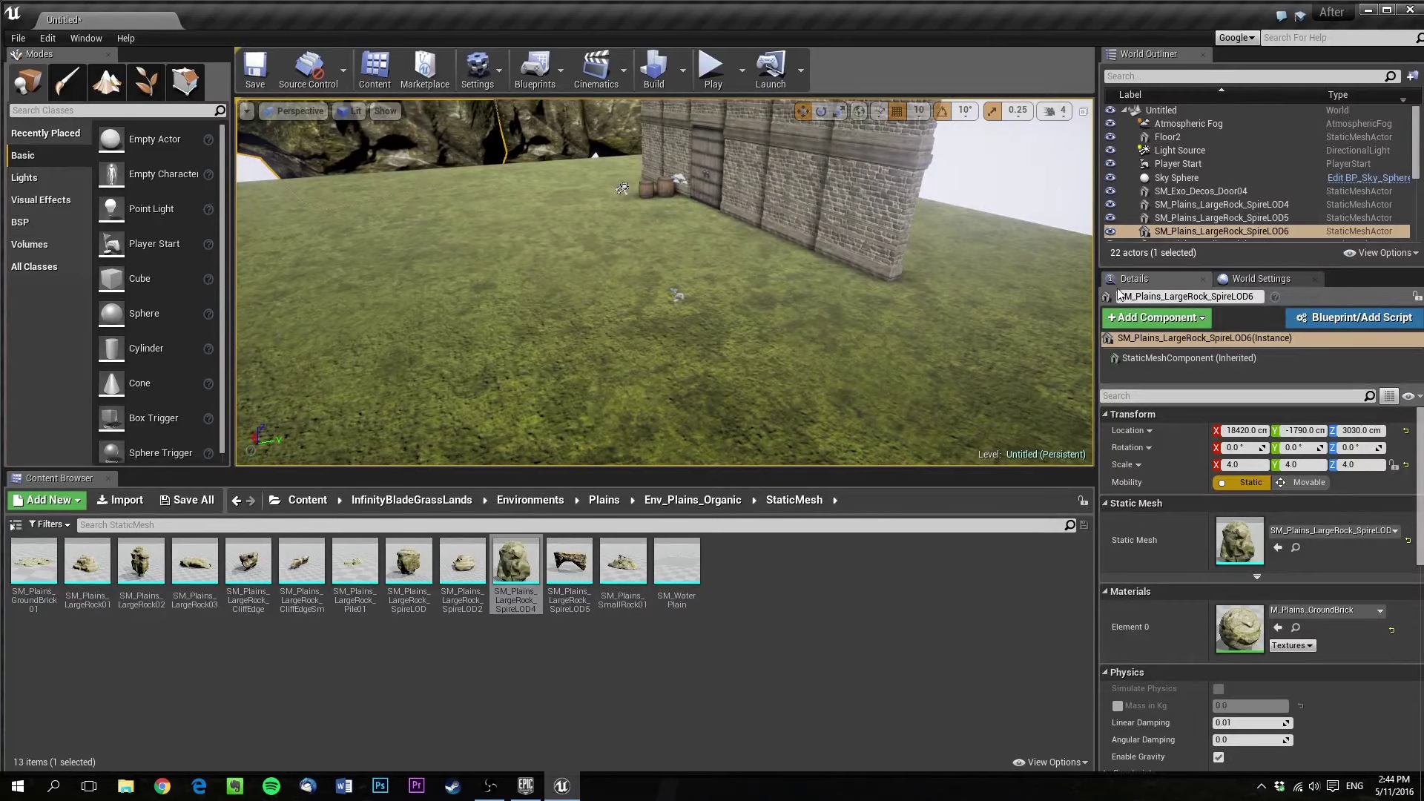
pyautogui.moveTo(646, 238); pyautogui.dragTo(719, 231, button='right')
pyautogui.click(908, 264)
pyautogui.moveTo(909, 264); pyautogui.dragTo(909, 264, button='right')
pyautogui.click(814, 284)
pyautogui.moveTo(813, 284); pyautogui.dragTo(876, 269, button='right')
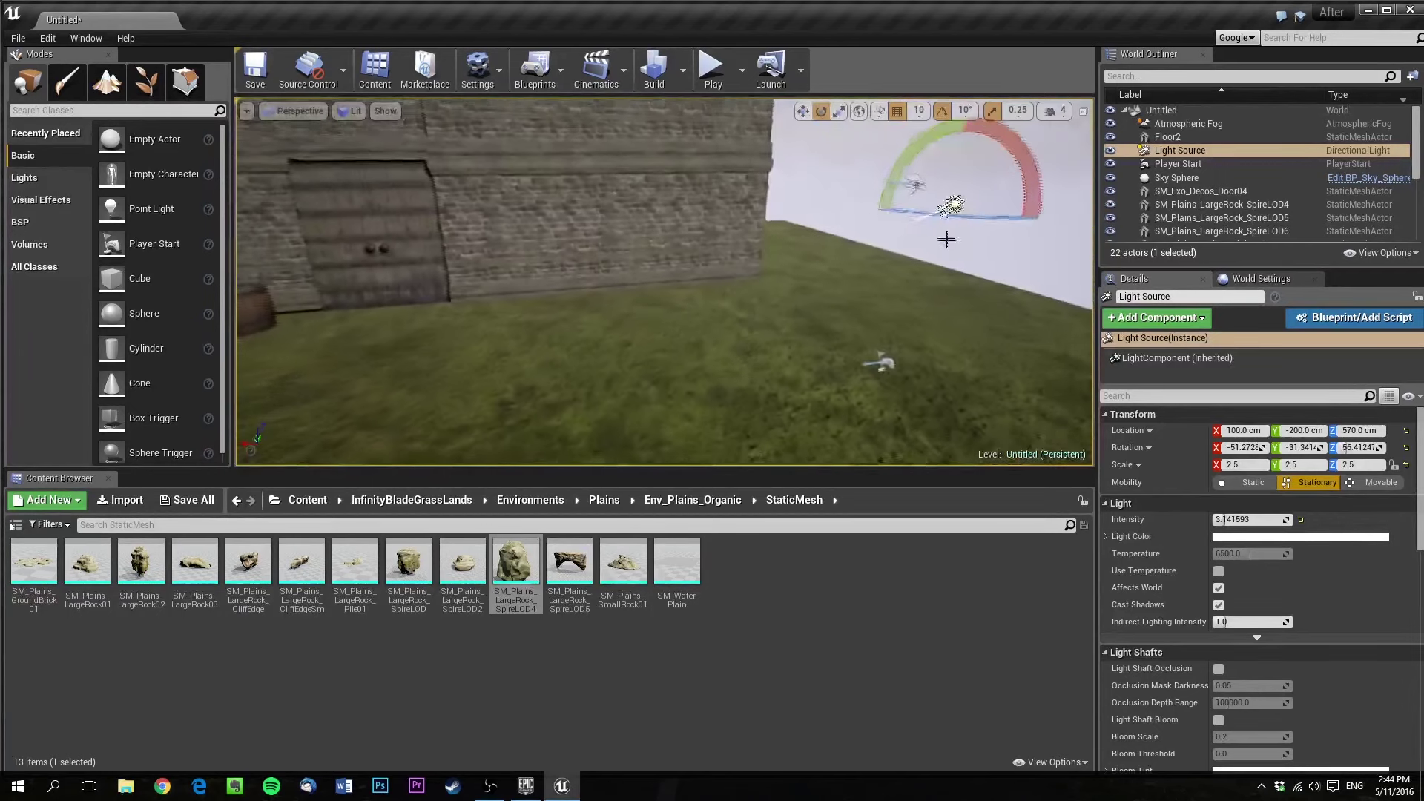
pyautogui.moveTo(939, 214); pyautogui.dragTo(883, 213, button='right')
pyautogui.moveTo(771, 260); pyautogui.dragTo(642, 280, button='right')
# Place a Trigger Volume in front of the castle door, scaled to 2.25 × 1.75 × 1, at X 1630 cm and Y 500 cm
pyautogui.click(307, 500)
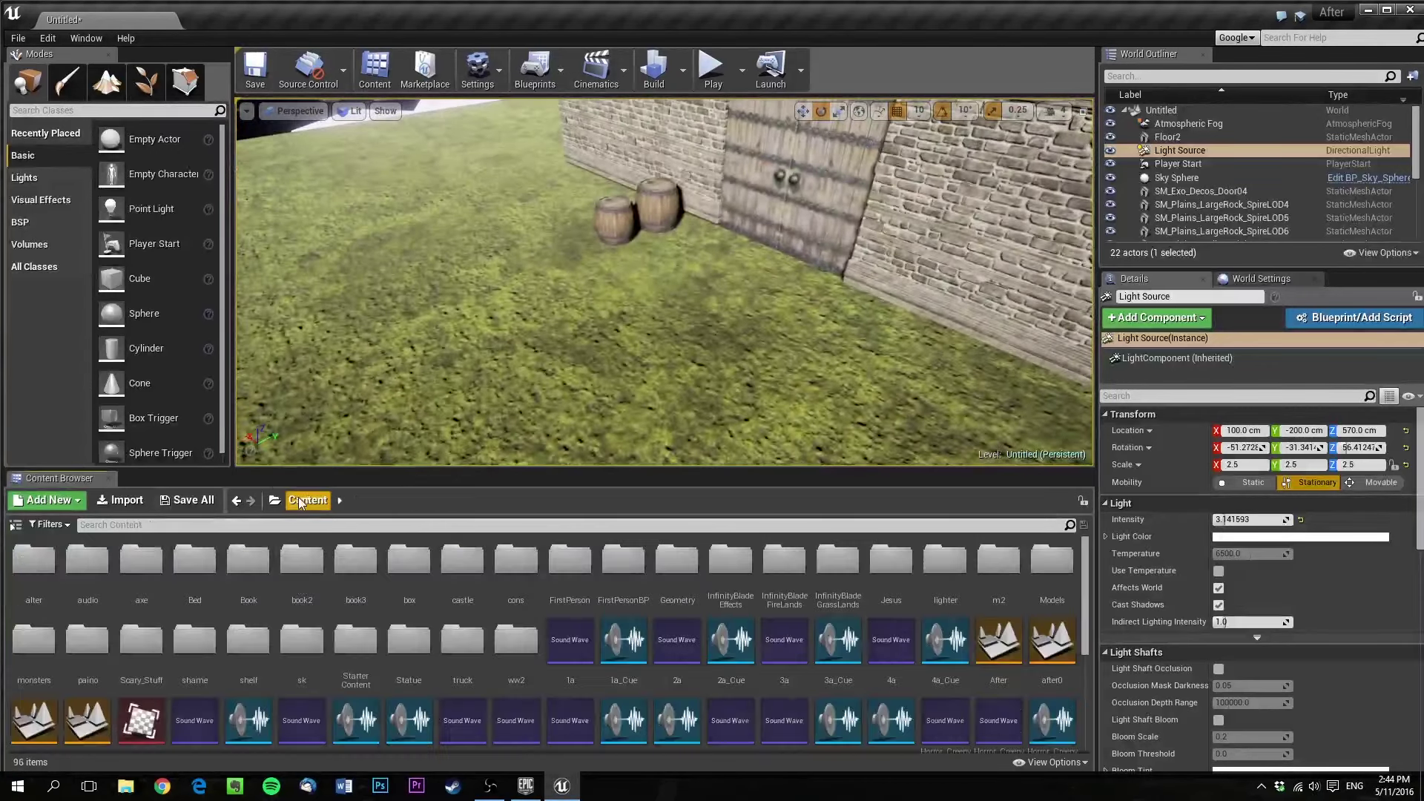
pyautogui.click(29, 244)
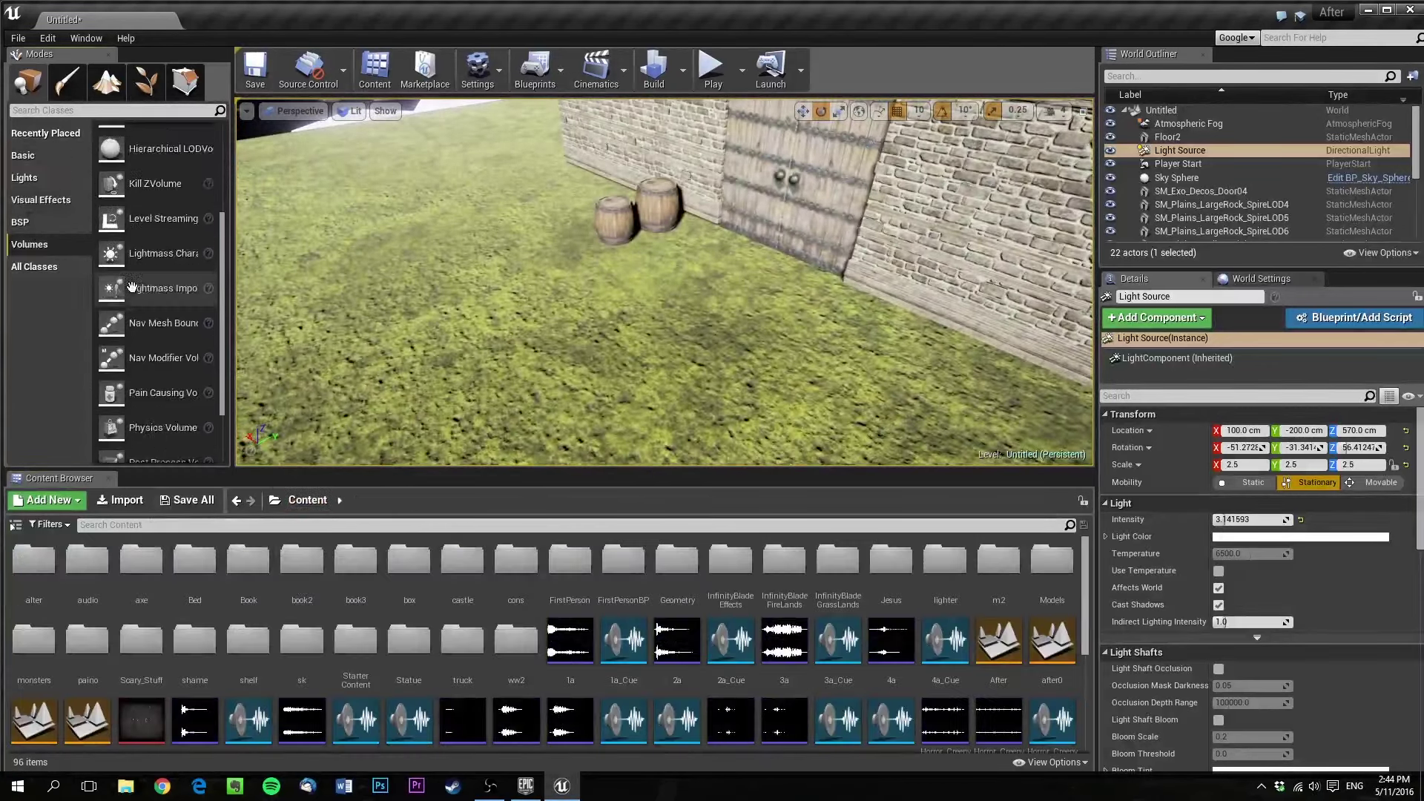
pyautogui.scroll(-5, 150, 394)
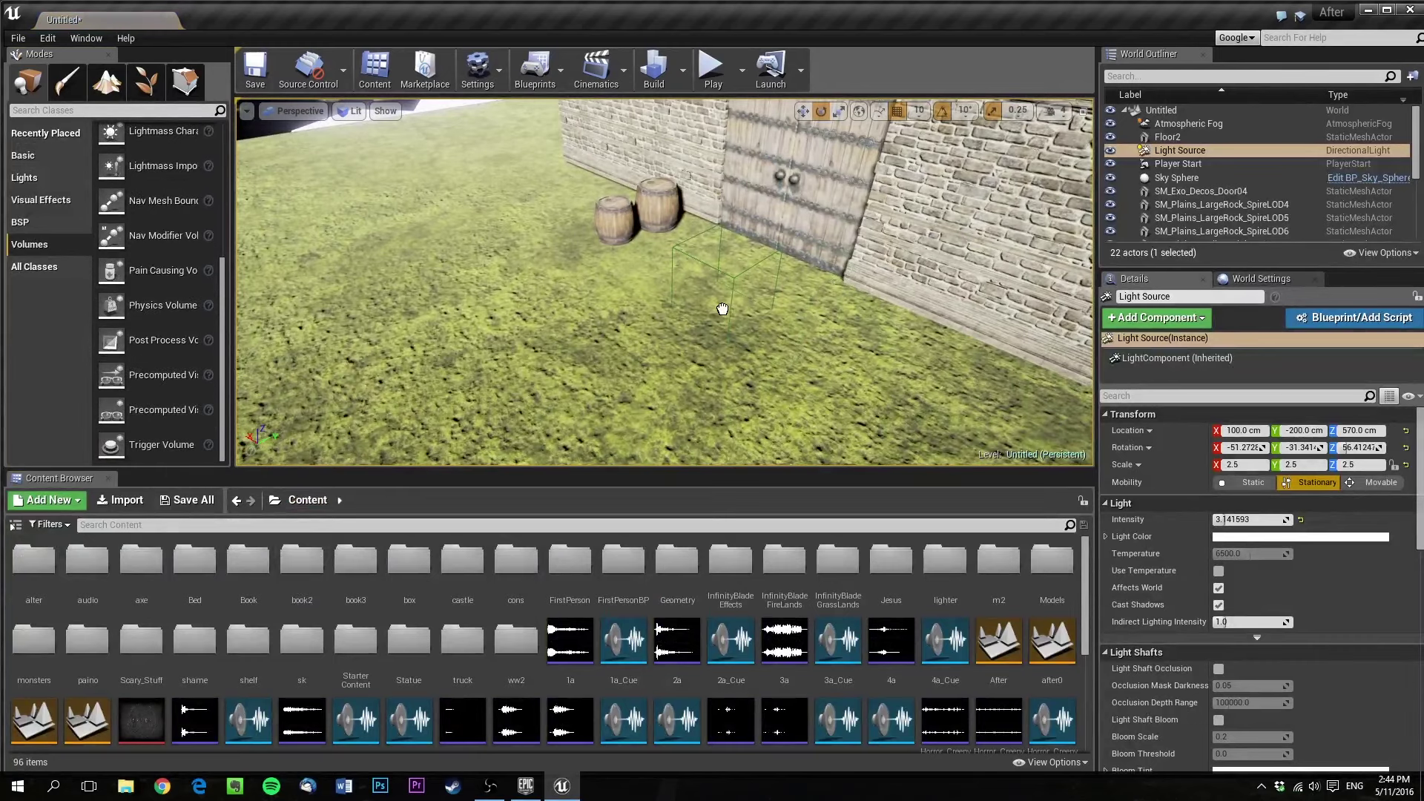
pyautogui.moveTo(723, 309); pyautogui.dragTo(748, 319)
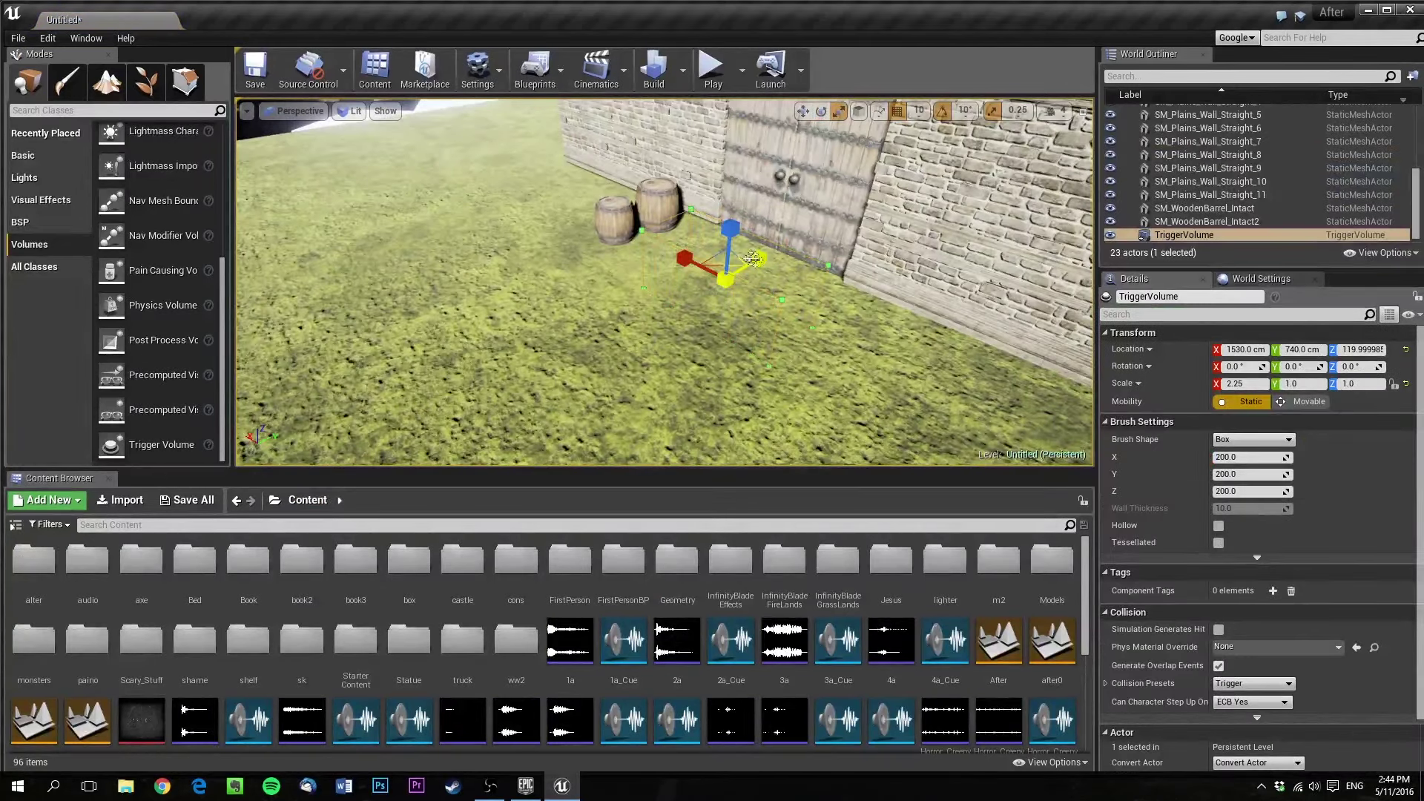
pyautogui.moveTo(784, 314); pyautogui.dragTo(629, 182, button='right')
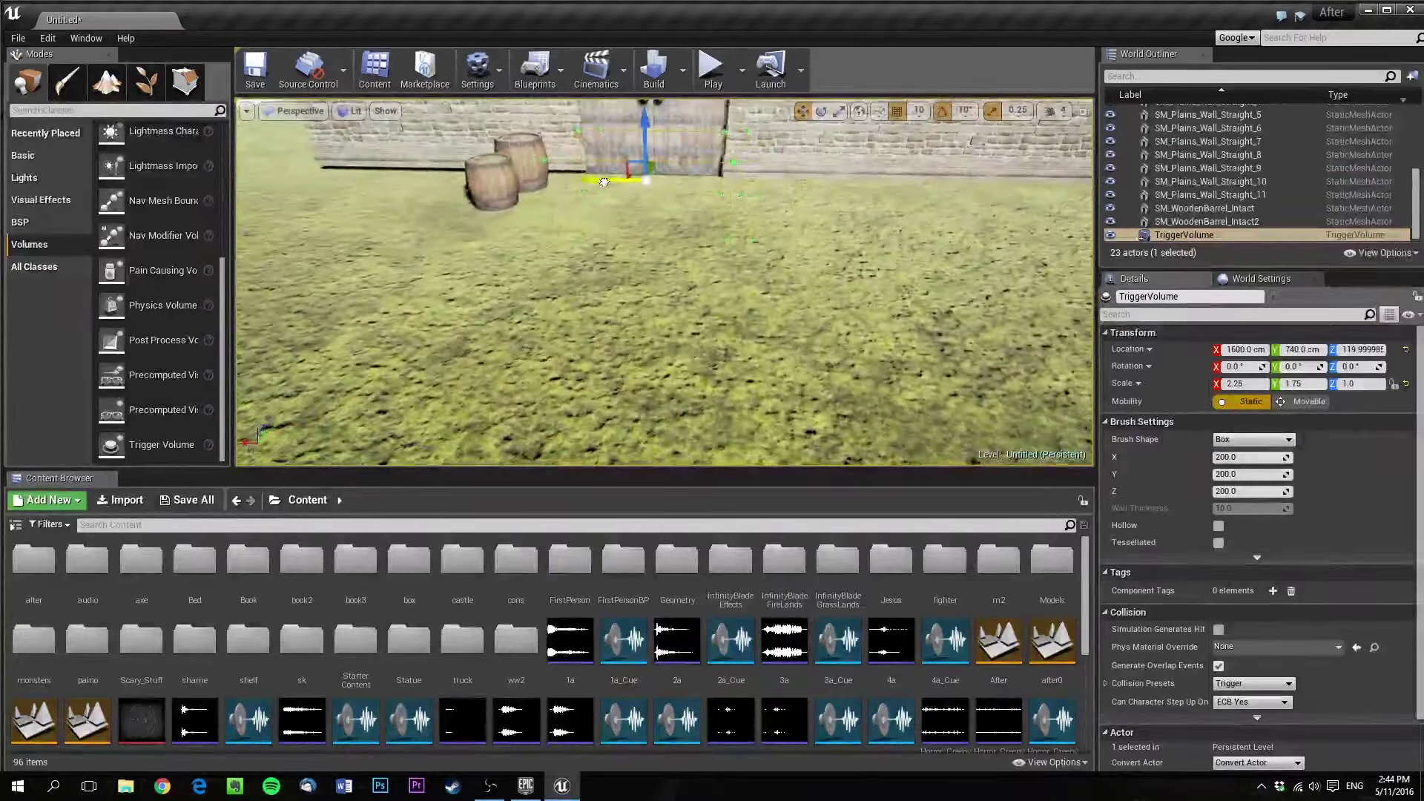
pyautogui.moveTo(604, 181); pyautogui.dragTo(592, 182)
pyautogui.moveTo(592, 182); pyautogui.dragTo(734, 236, button='right')
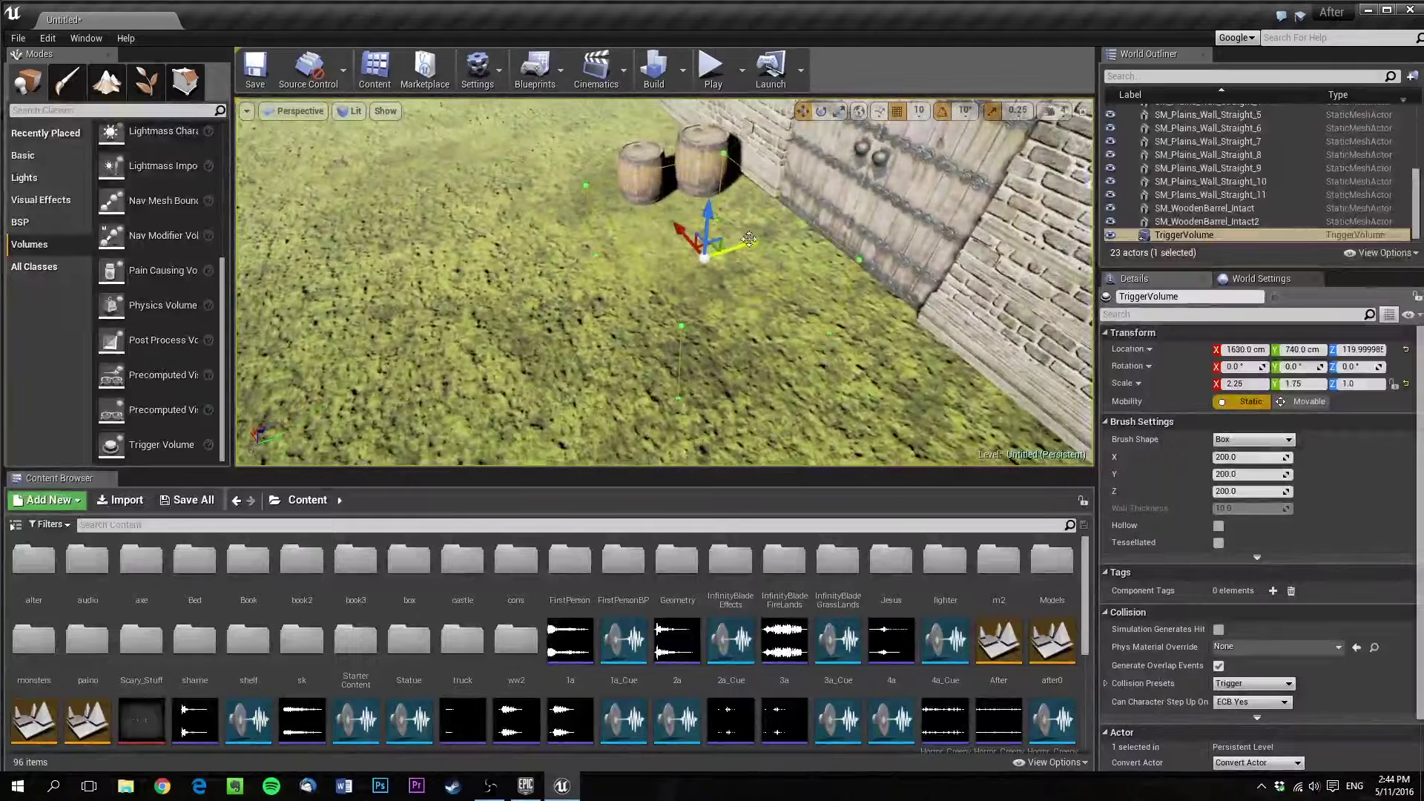
pyautogui.moveTo(658, 279); pyautogui.dragTo(597, 291, button='right')
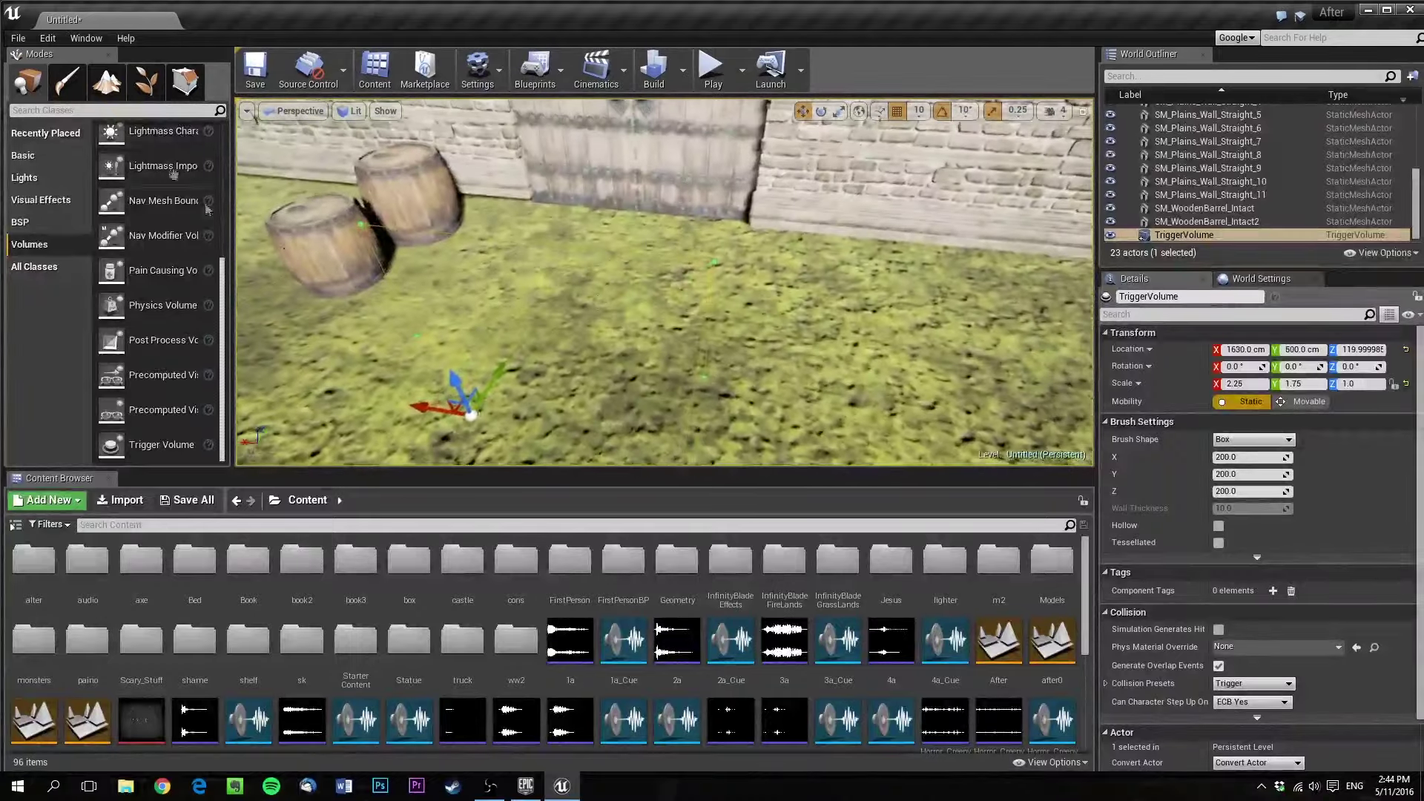
# Place a Text Render actor at the castle door, raised to Z 110 cm and rotated about -90° around Z to face outward
pyautogui.click(140, 109)
pyautogui.write('text')
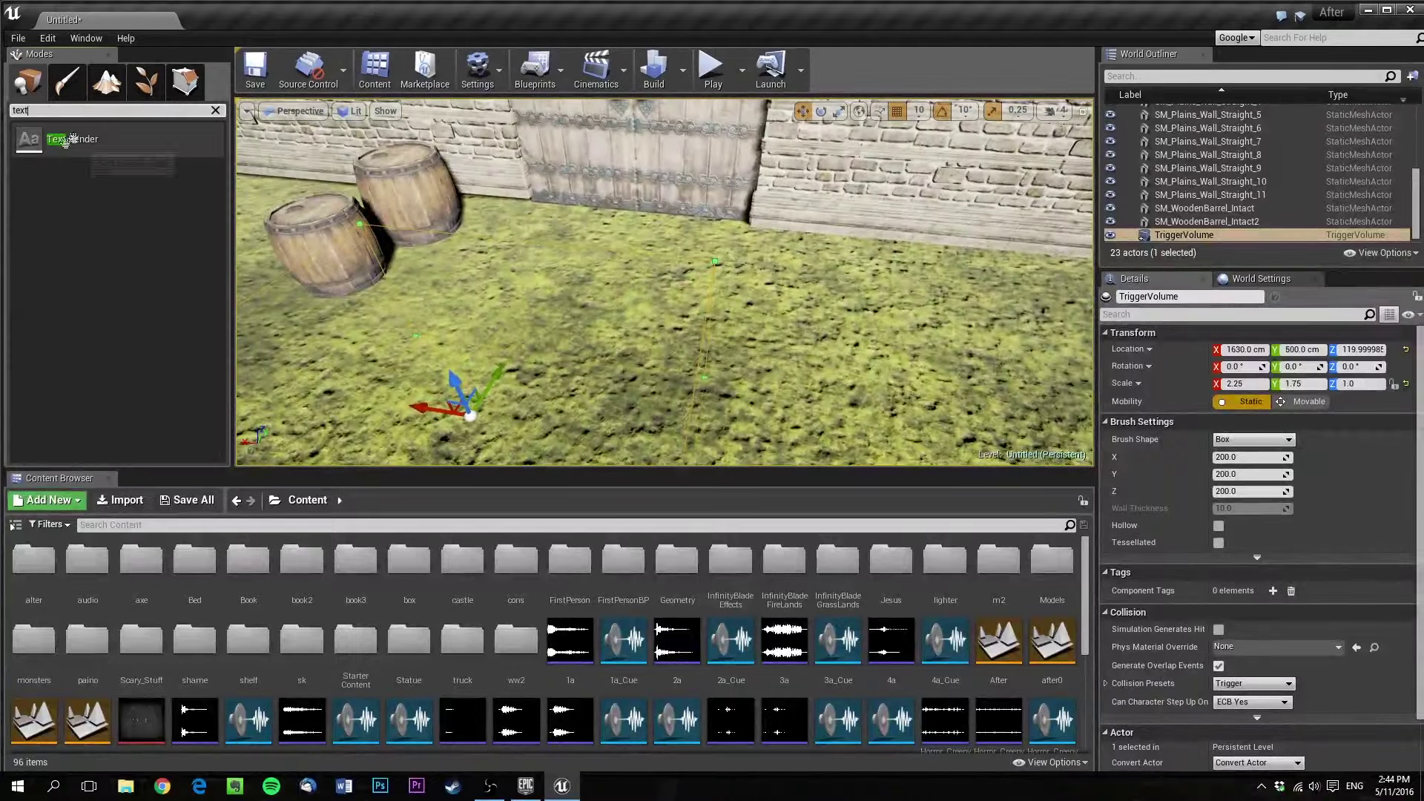
pyautogui.moveTo(72, 139); pyautogui.dragTo(307, 190)
pyautogui.moveTo(586, 233); pyautogui.dragTo(603, 240)
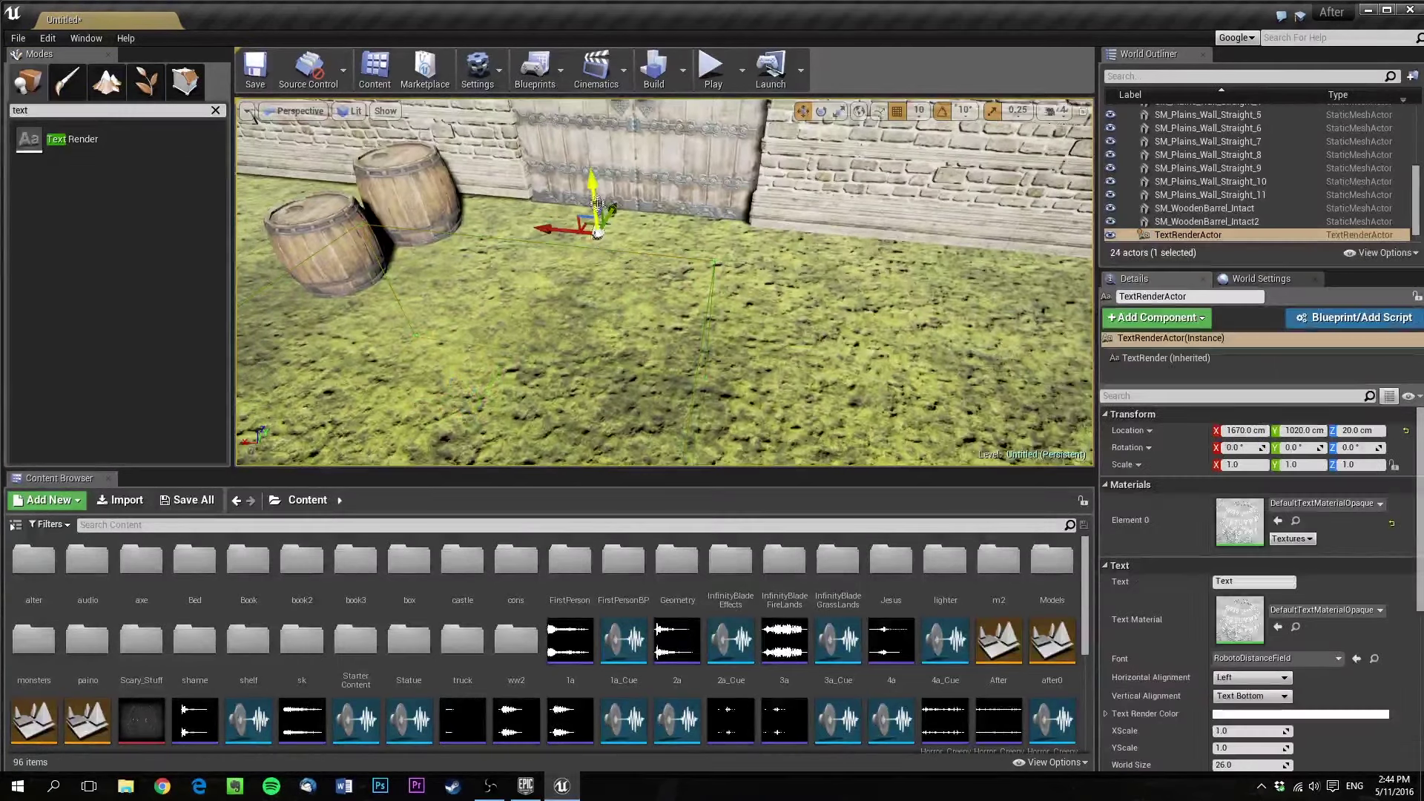
pyautogui.moveTo(590, 169); pyautogui.dragTo(589, 151)
pyautogui.moveTo(605, 228)
pyautogui.mouseDown(button='right')
pyautogui.moveTo(605, 215)
pyautogui.moveTo(607, 229)
pyautogui.mouseUp(button='right')
pyautogui.press('w')
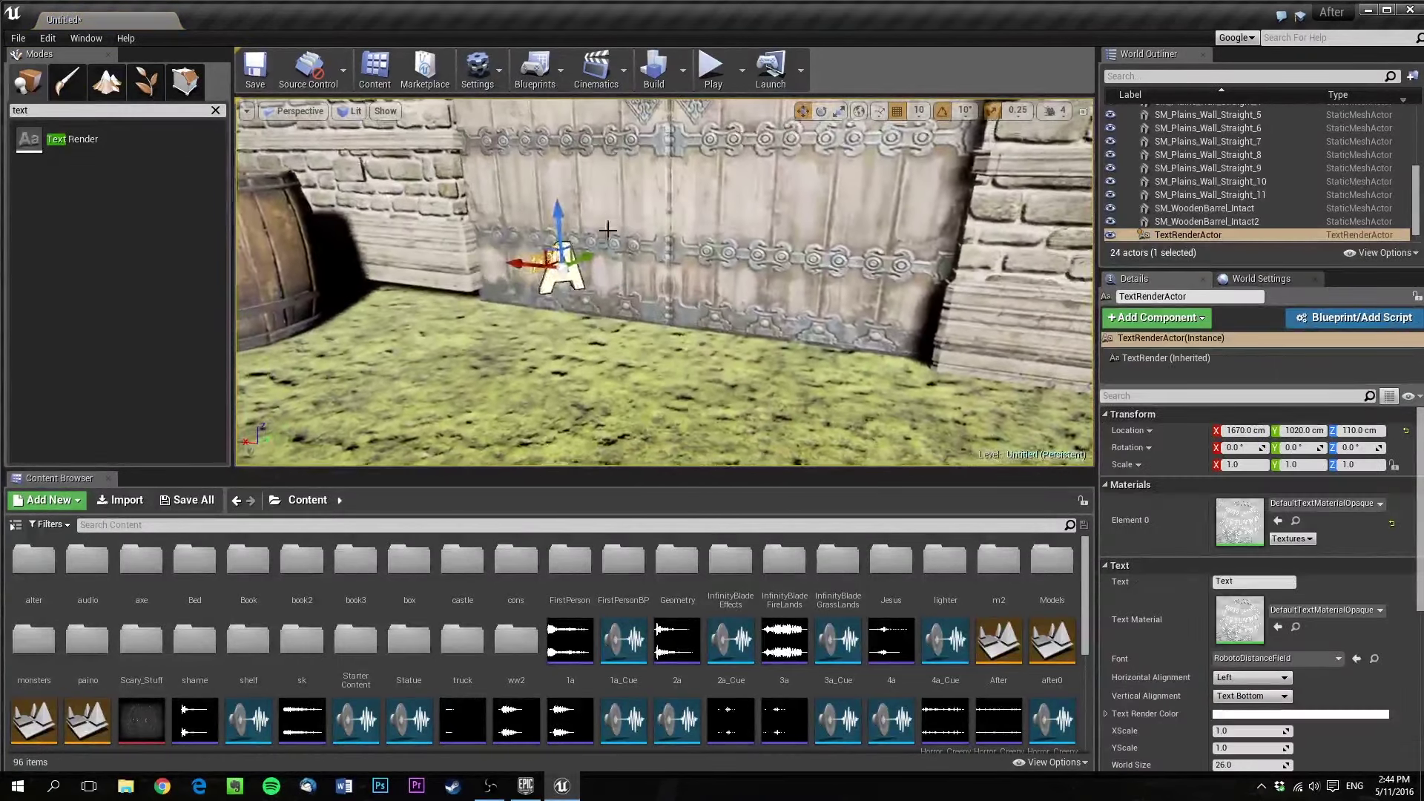
pyautogui.press('e')
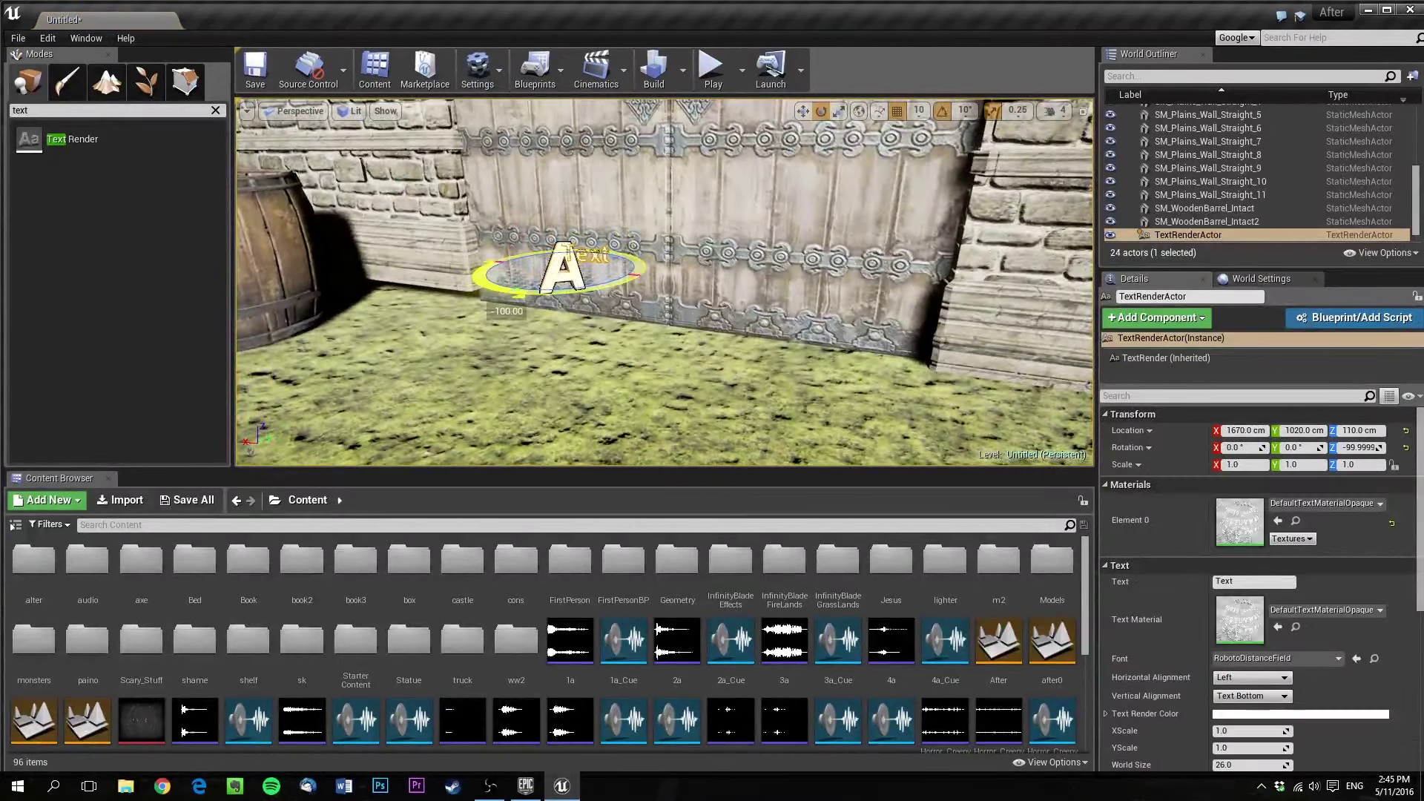
pyautogui.moveTo(546, 281); pyautogui.dragTo(479, 291, button='right')
pyautogui.press('f')
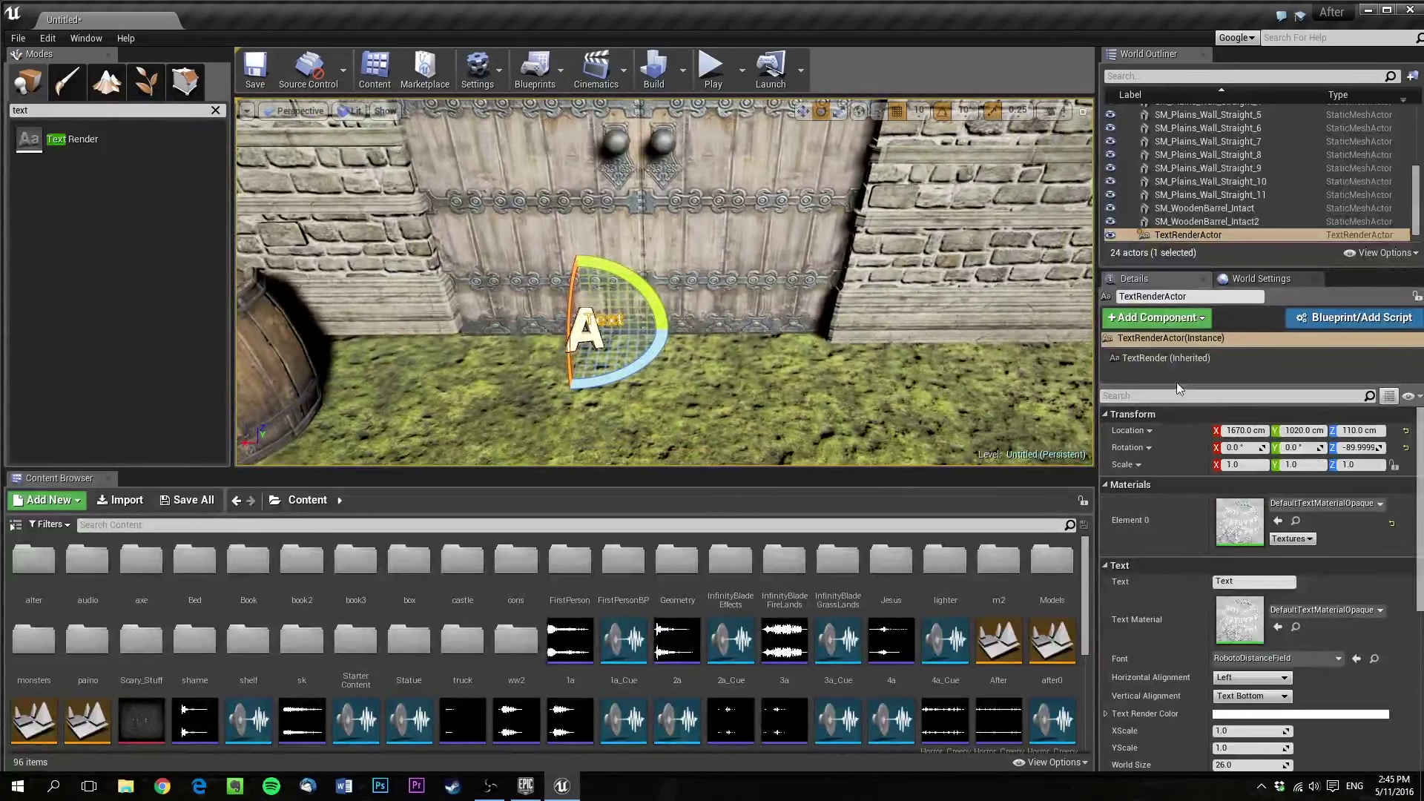
# Set the text to "Press F to open", scale it to 2.5 and move it to X 1780, Y 950, Z 150 cm
pyautogui.moveTo(1249, 583); pyautogui.dragTo(1161, 583)
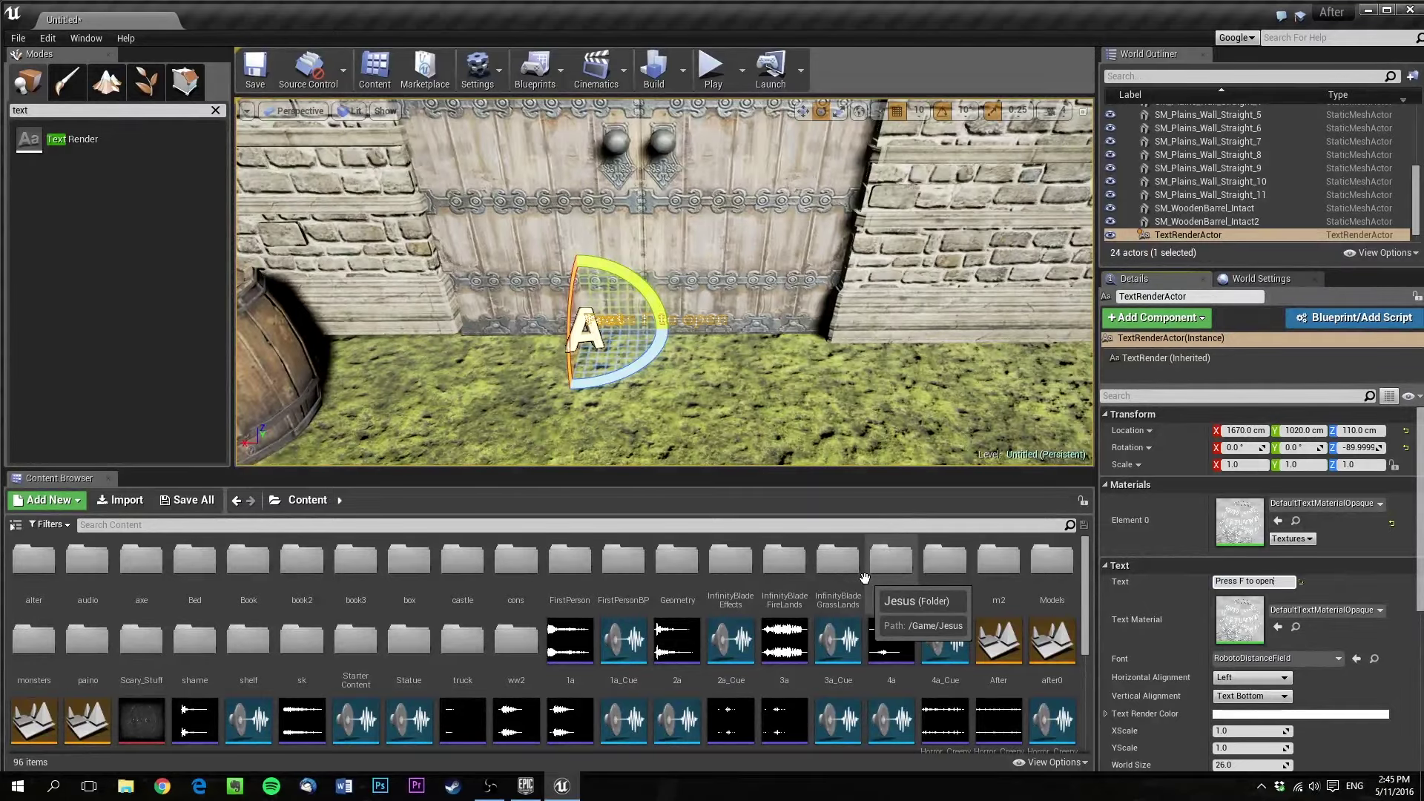
pyautogui.moveTo(805, 349); pyautogui.dragTo(631, 325, button='right')
pyautogui.press('r')
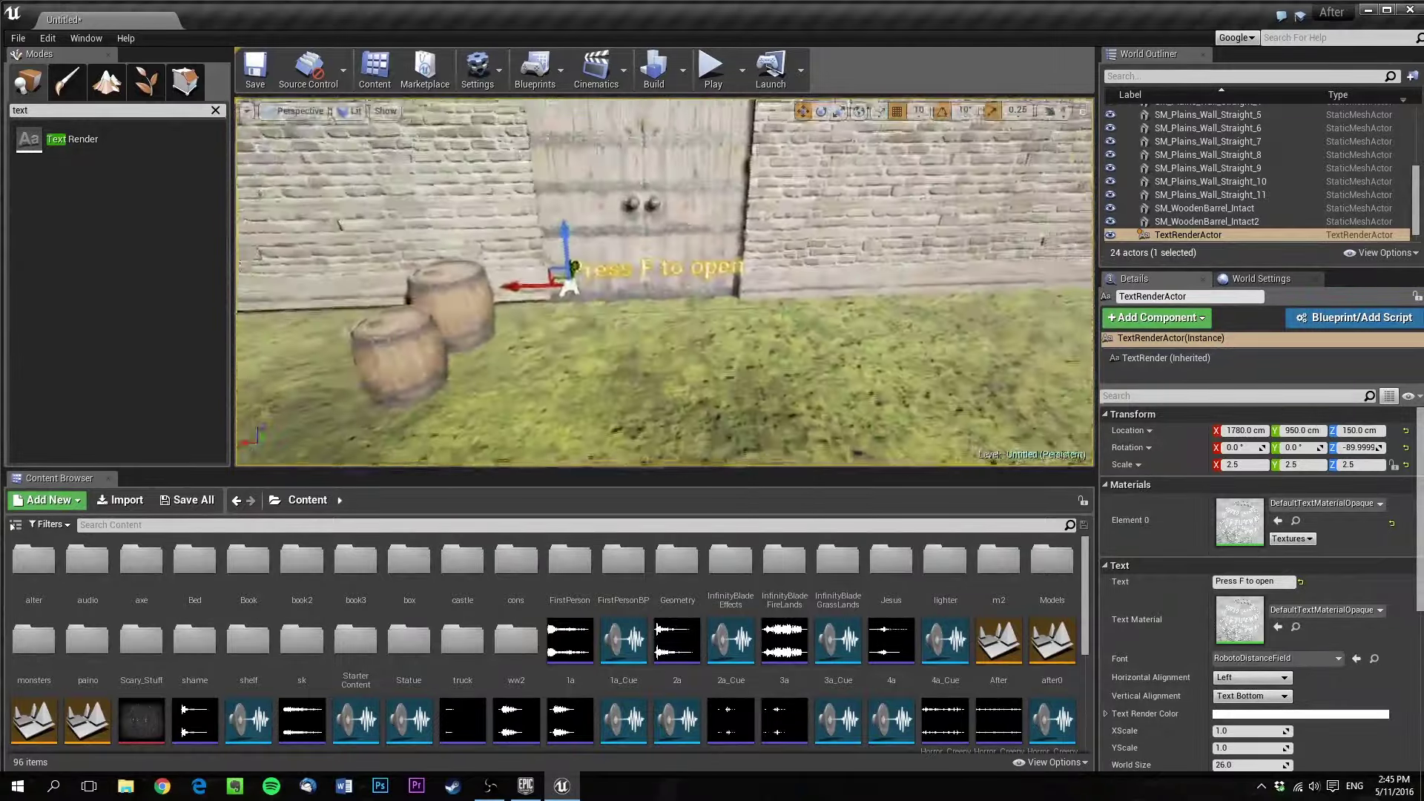
# Play the level to view the text in front of the door, and stop the session
pyautogui.moveTo(664, 281); pyautogui.dragTo(520, 285, button='right')
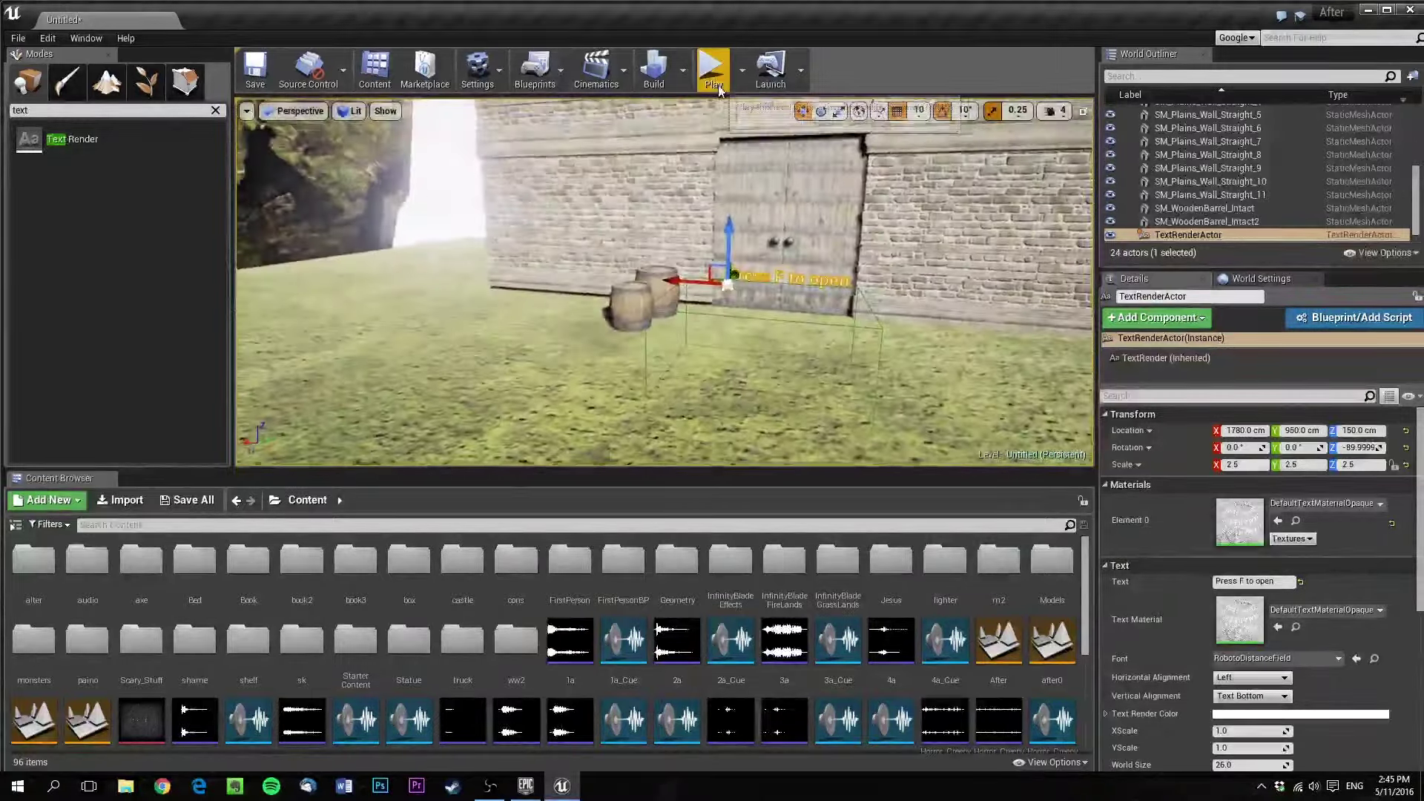
pyautogui.click(712, 73)
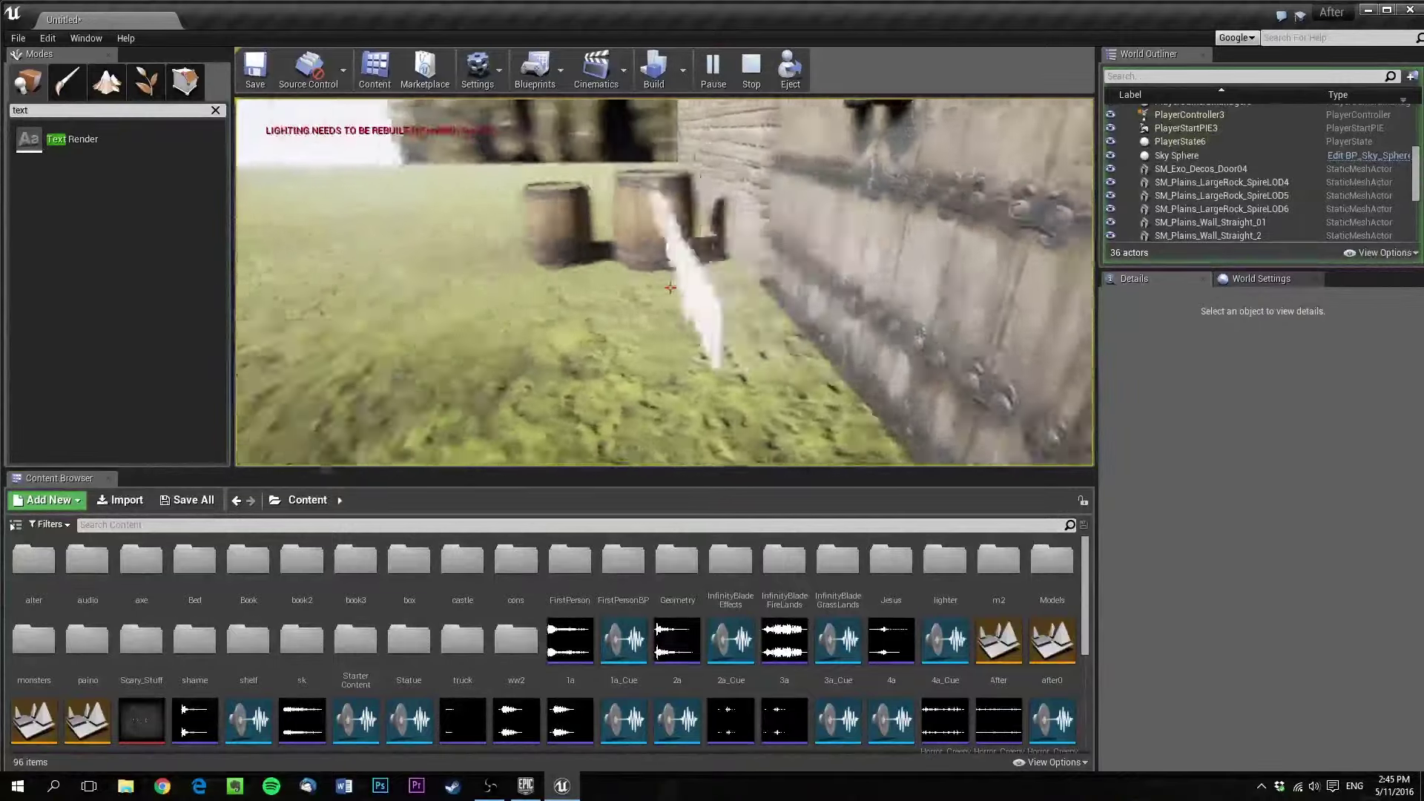
pyautogui.press('Escape')
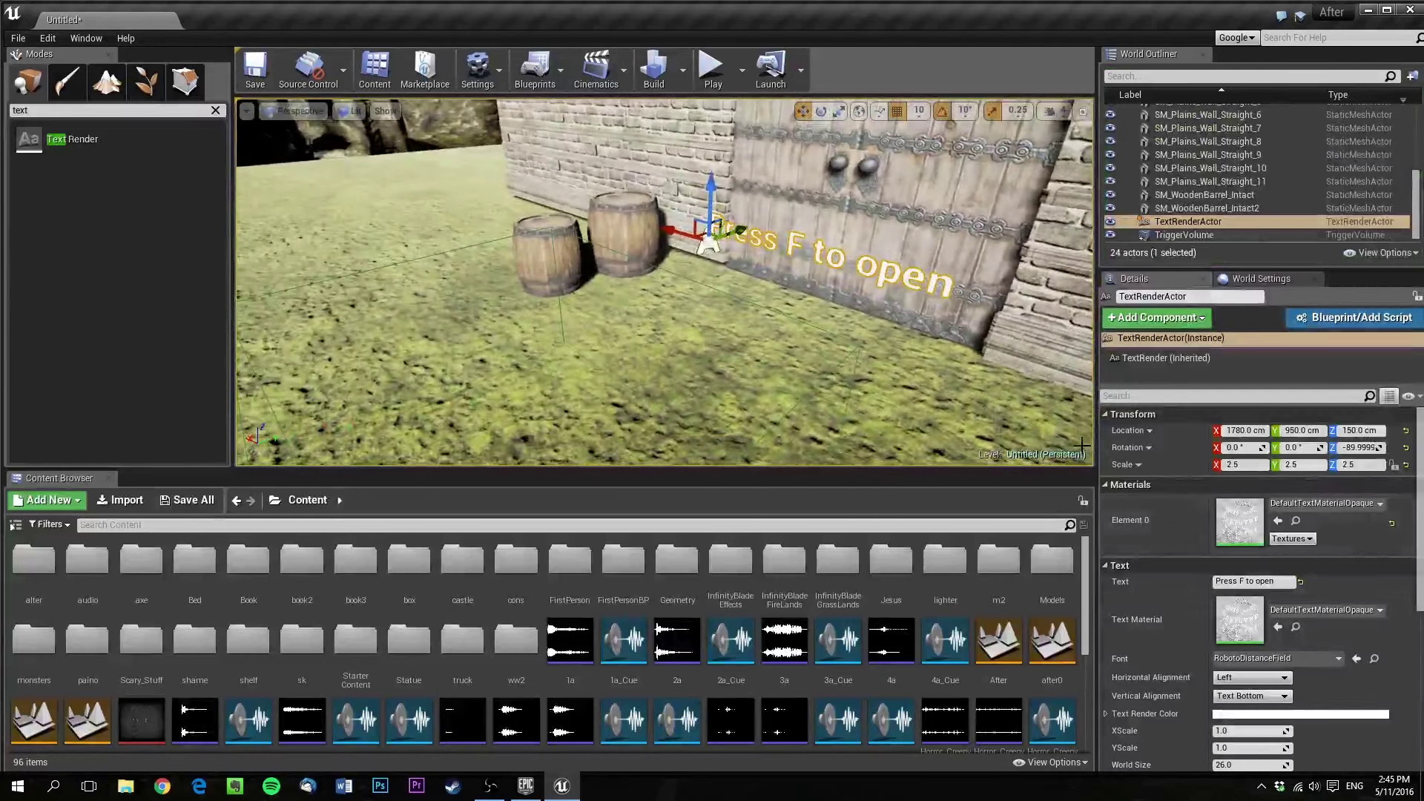
# Turn on Actor Hidden In Game for the door text, test it by playing the level, and stop the session
pyautogui.scroll(-5, 1181, 662)
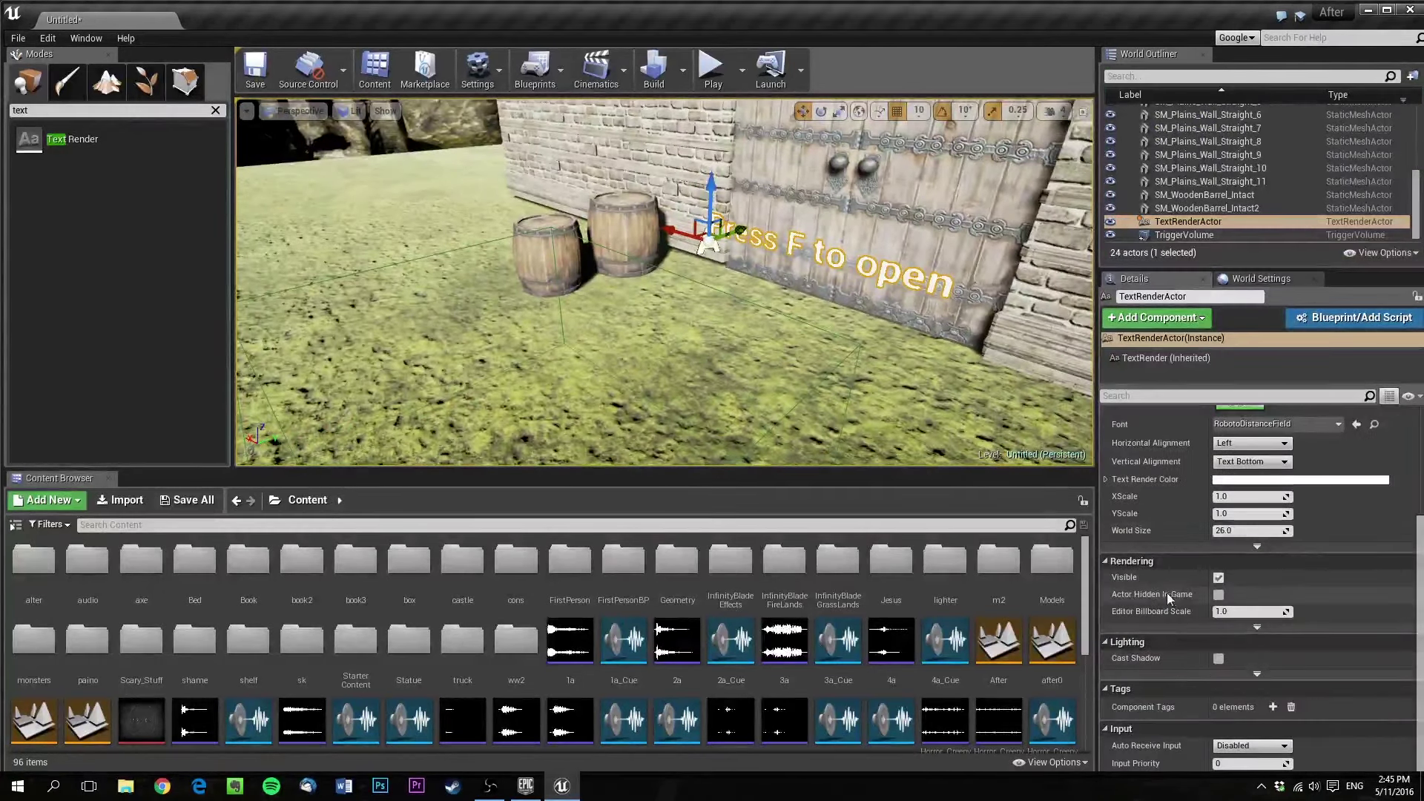
pyautogui.click(1218, 594)
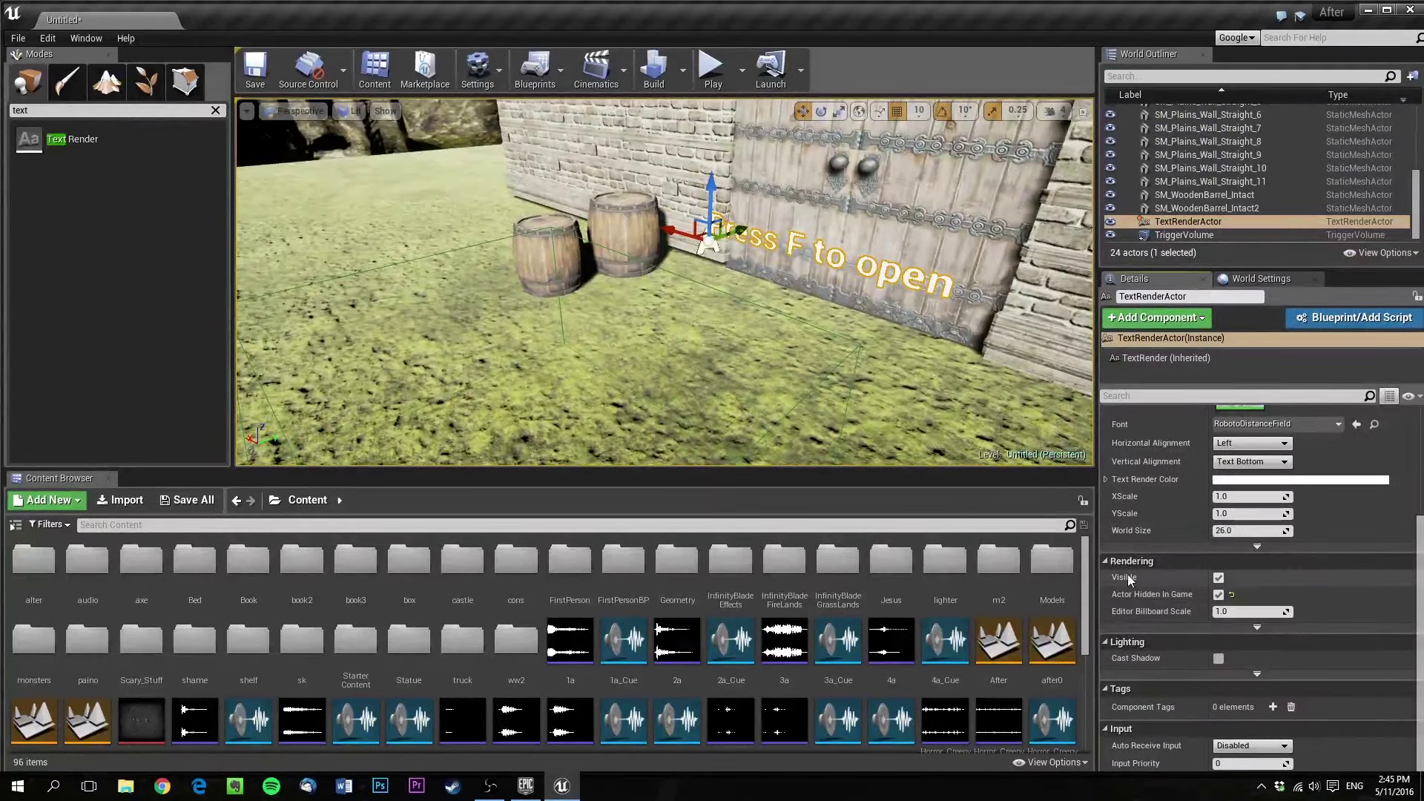
pyautogui.click(713, 71)
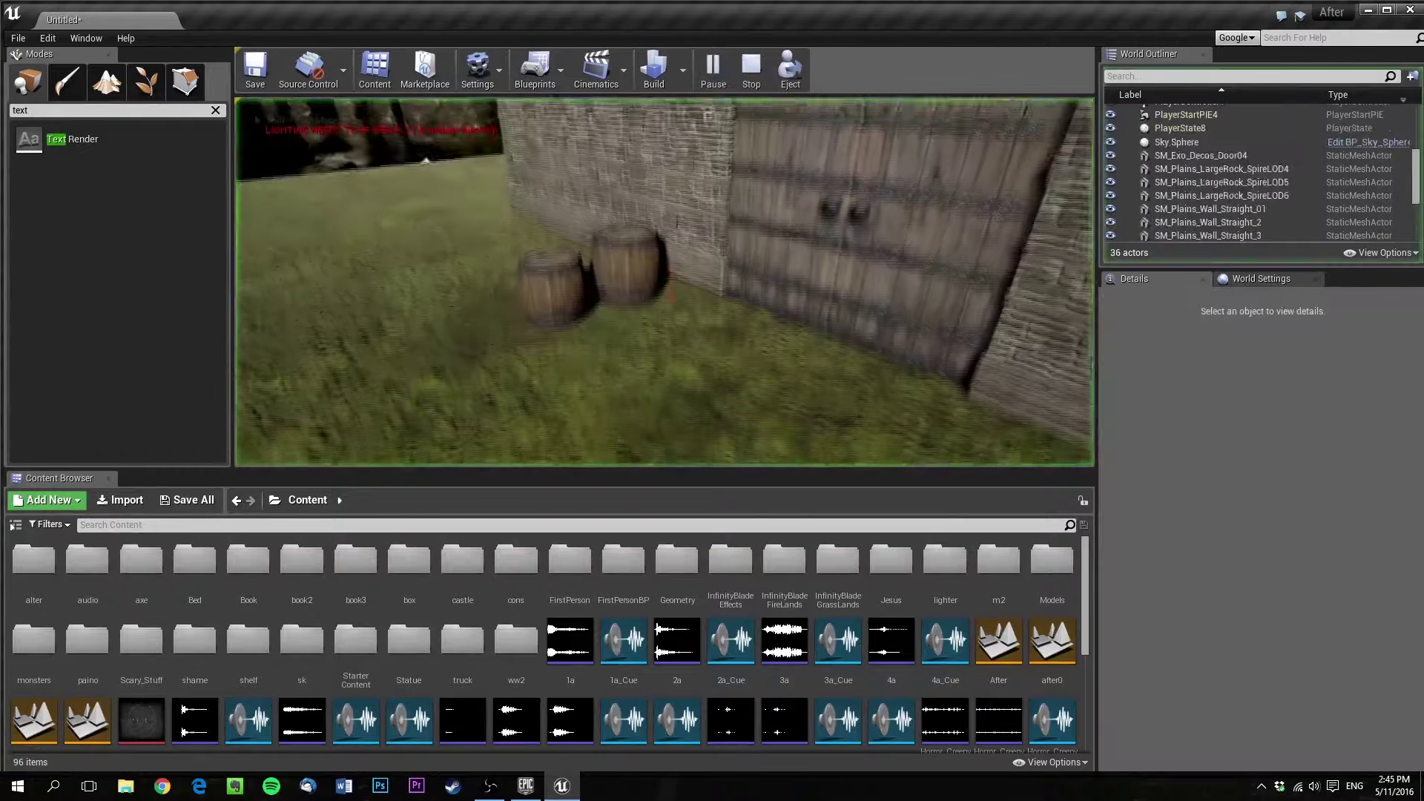
pyautogui.press('w')
pyautogui.press('Escape')
# Select the trigger volume and move it along its Y axis closer to the castle door
pyautogui.press('s')
pyautogui.moveTo(765, 232); pyautogui.dragTo(630, 253, button='right')
pyautogui.click(666, 243)
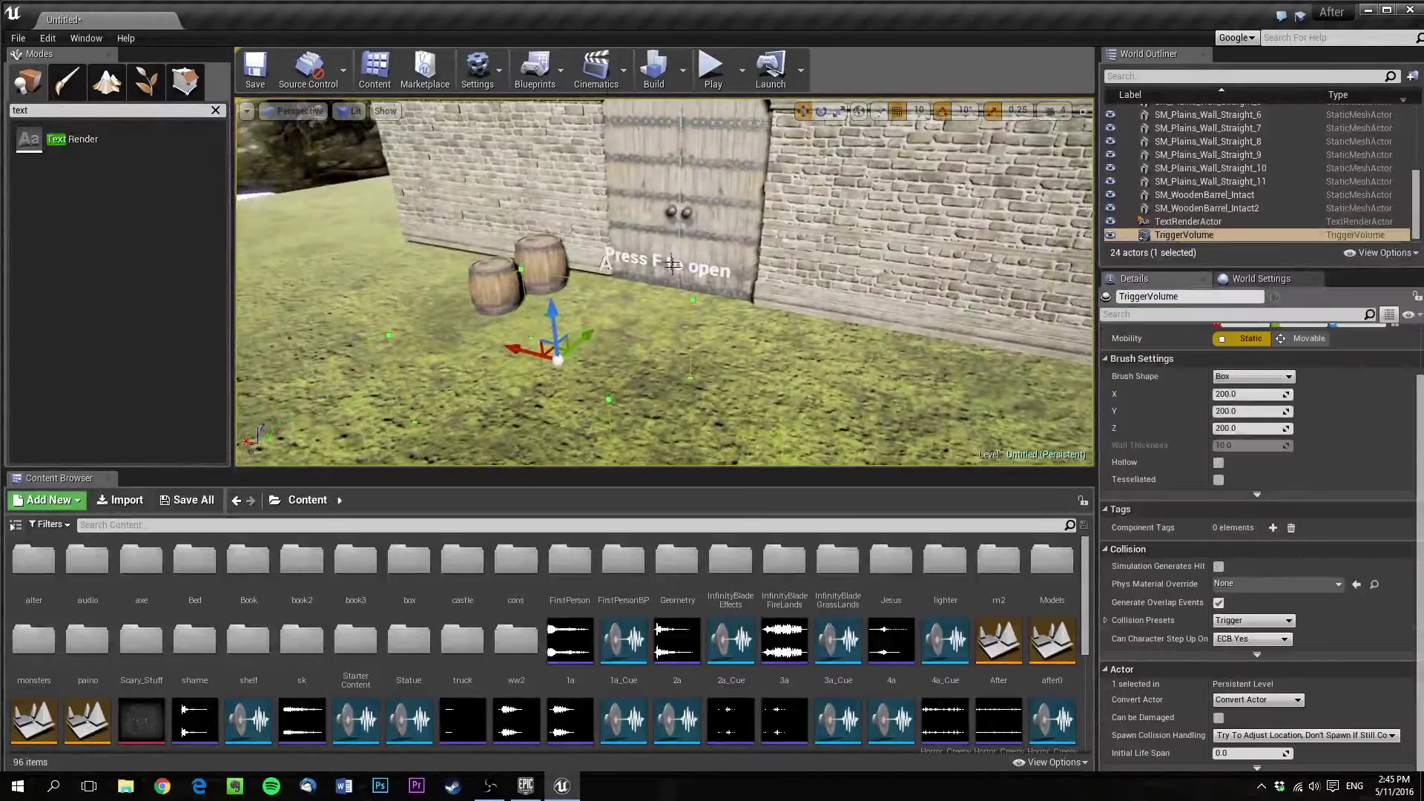
pyautogui.moveTo(588, 340); pyautogui.dragTo(624, 314)
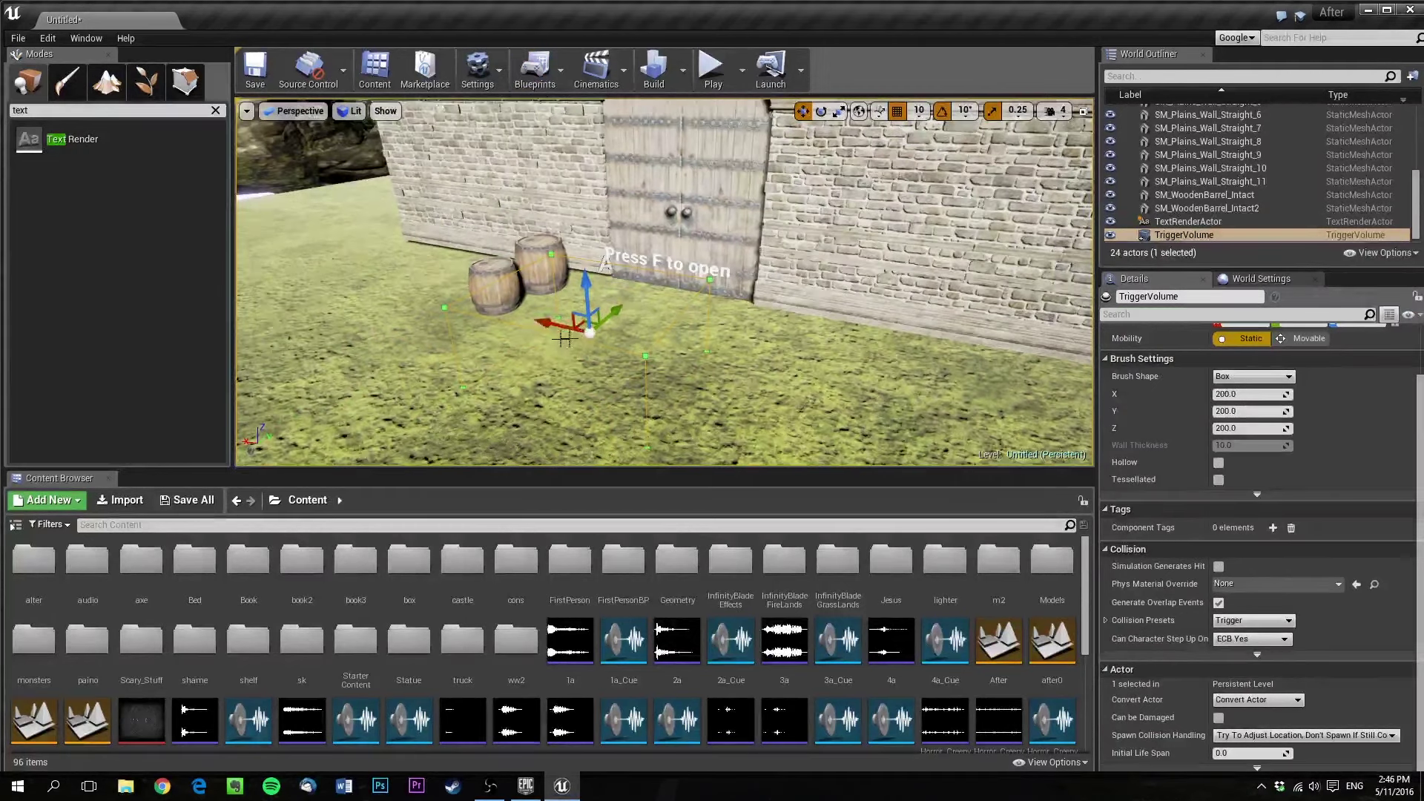
# Add an OnActorBeginOverlap event for the TriggerVolume to the level blueprint
pyautogui.rightClick(1181, 235)
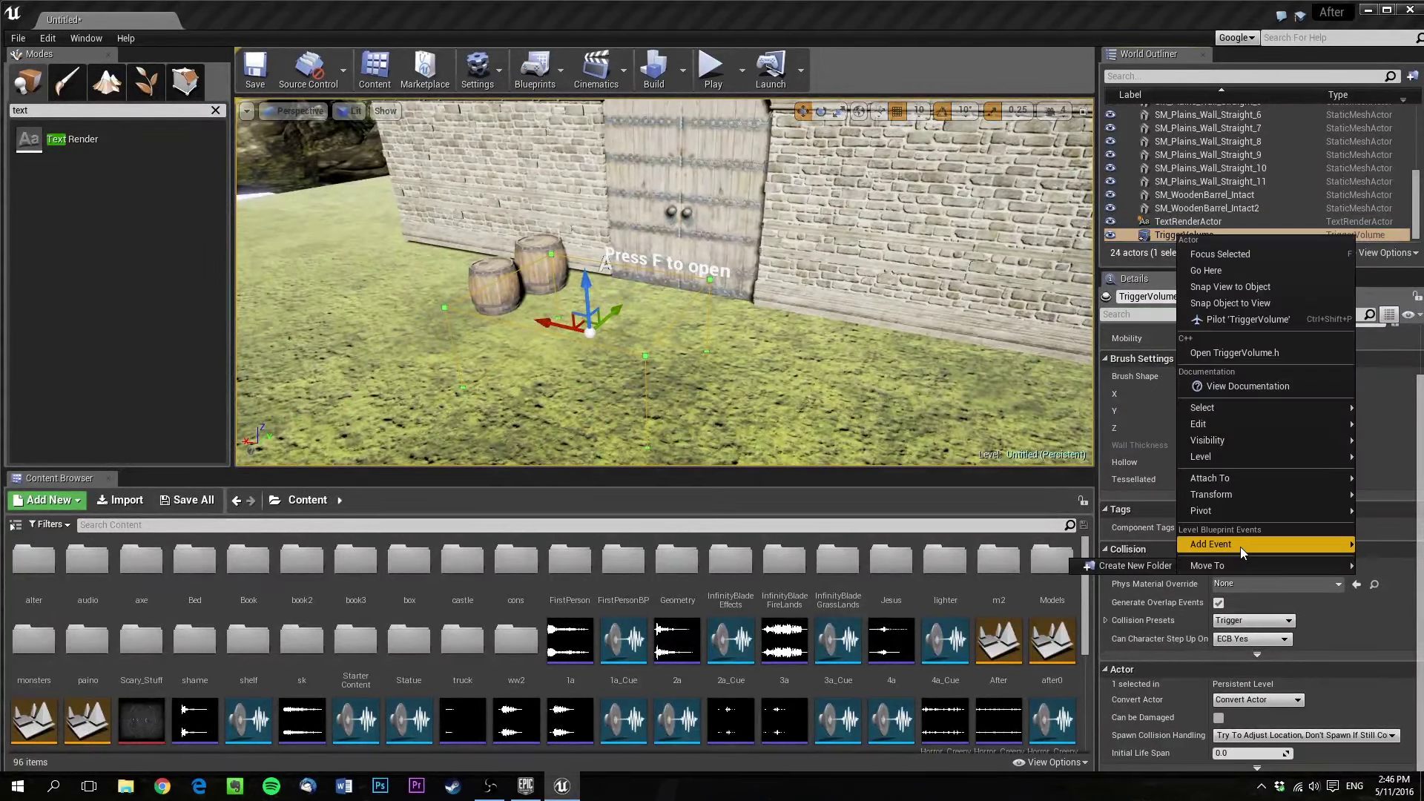
pyautogui.moveTo(1240, 546)
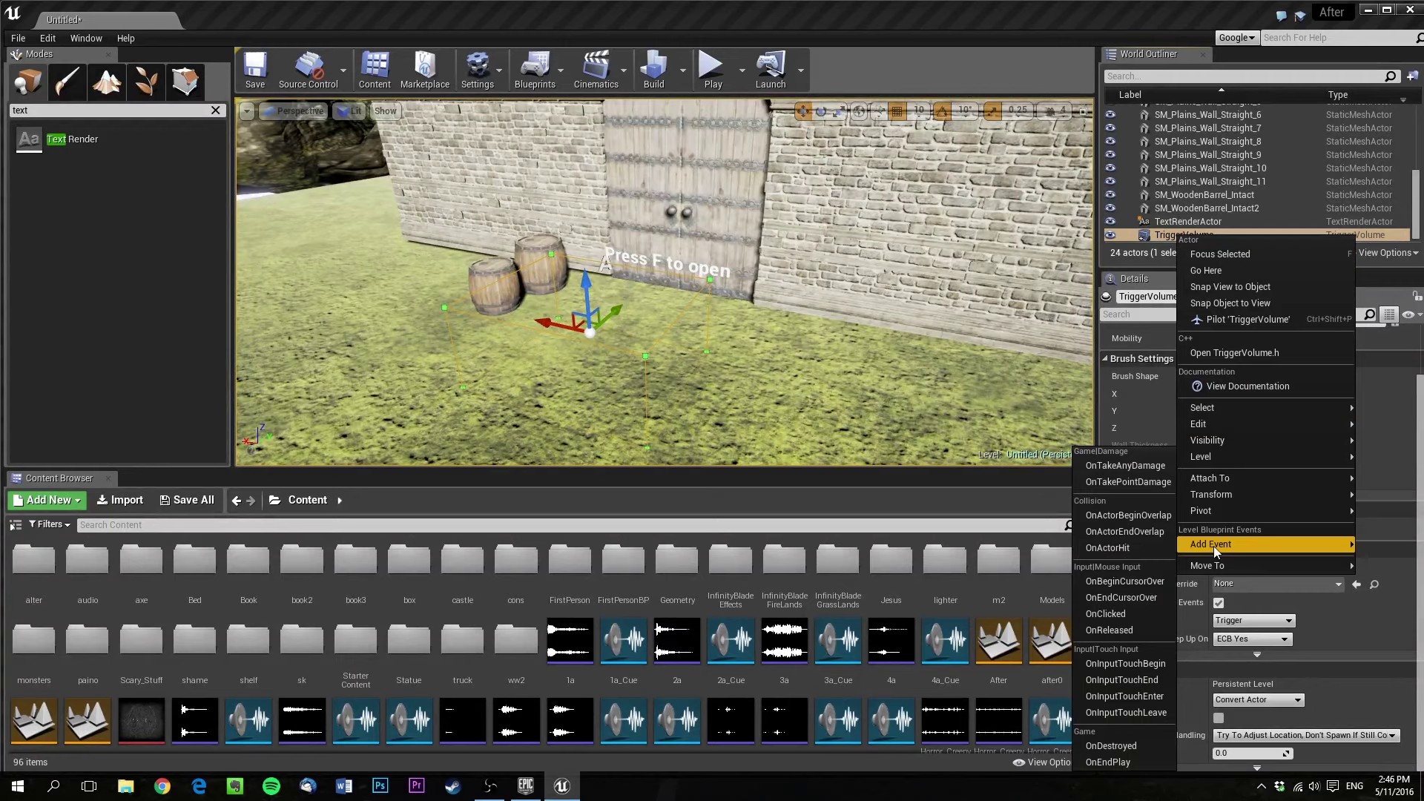
pyautogui.click(1117, 516)
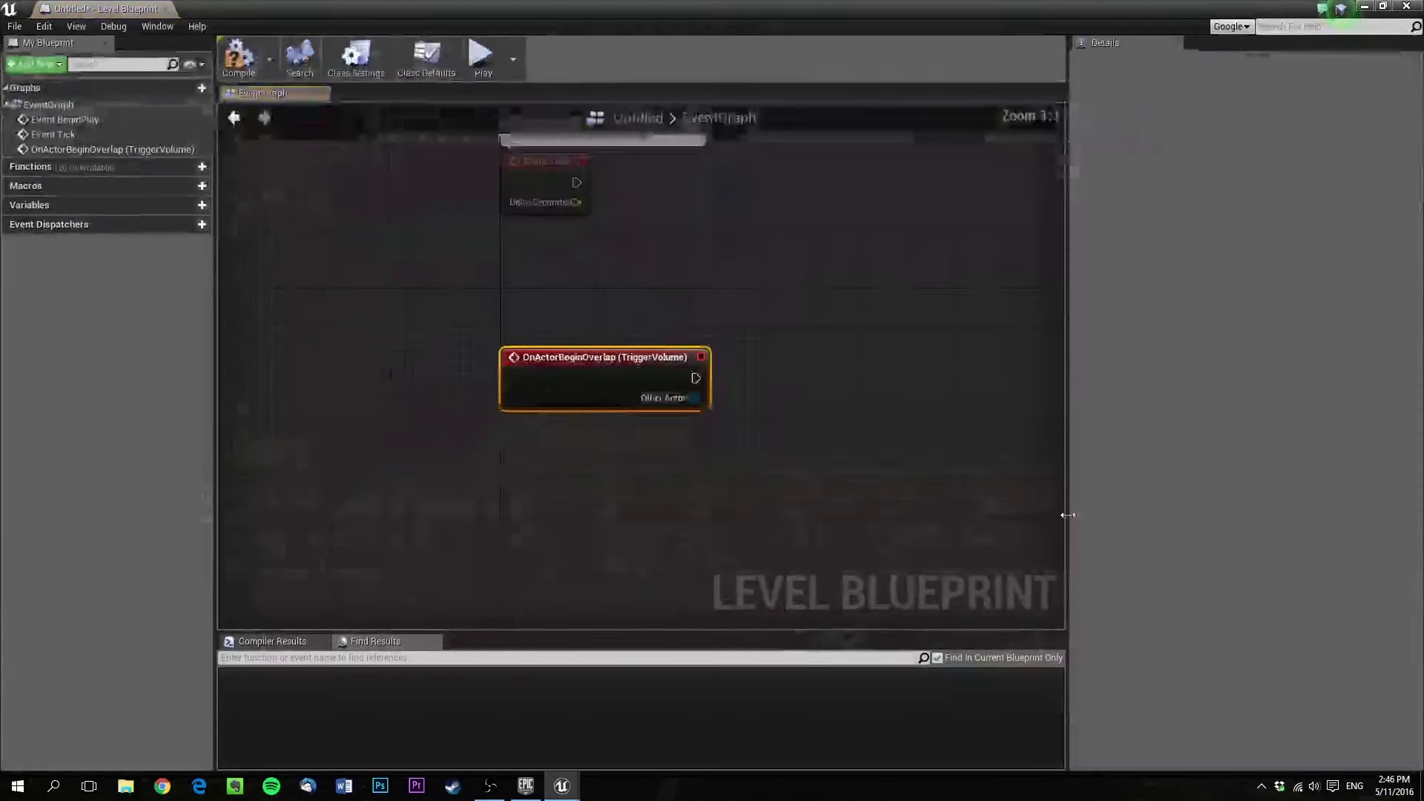
pyautogui.scroll(-3, 727, 457)
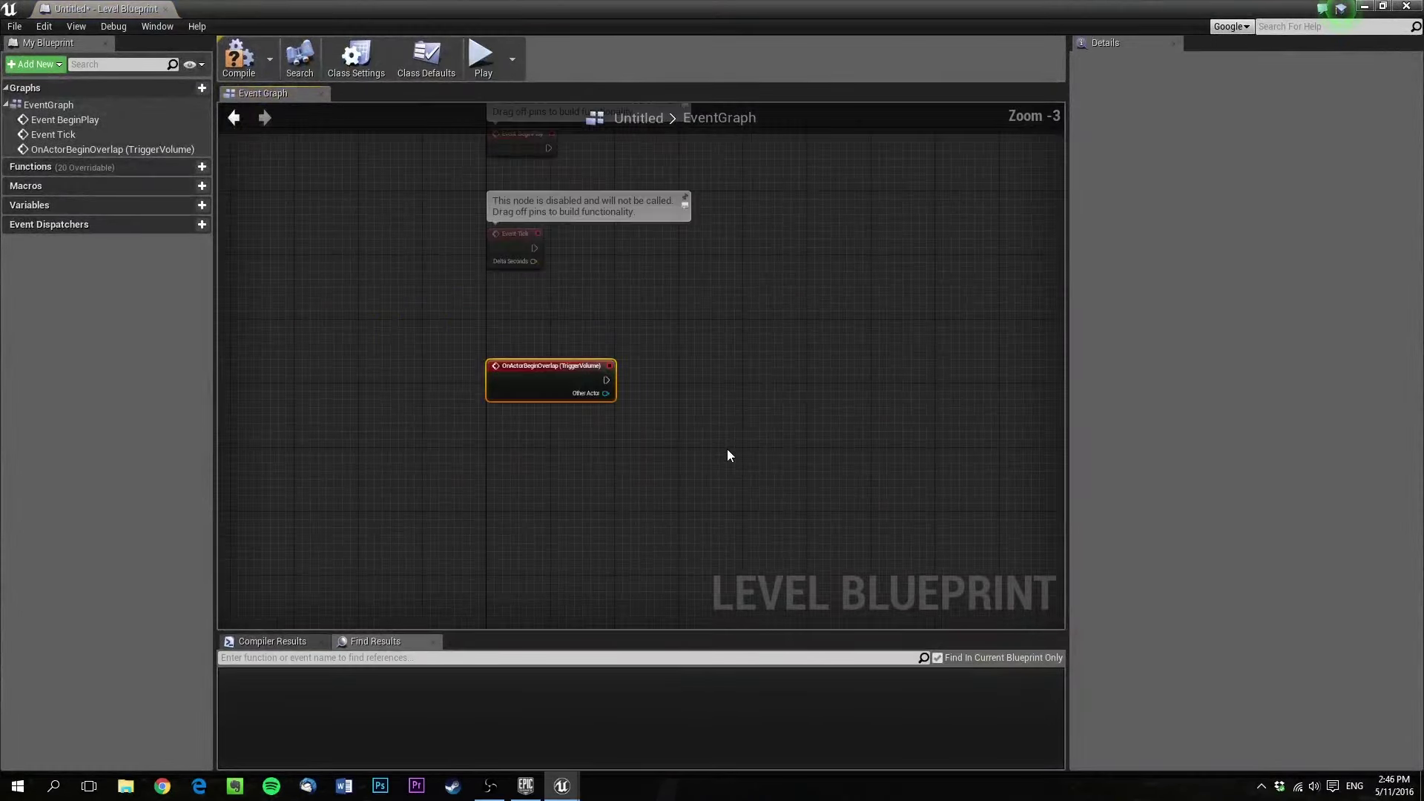
pyautogui.scroll(3, 531, 354)
pyautogui.moveTo(678, 529); pyautogui.dragTo(488, 497, button='right')
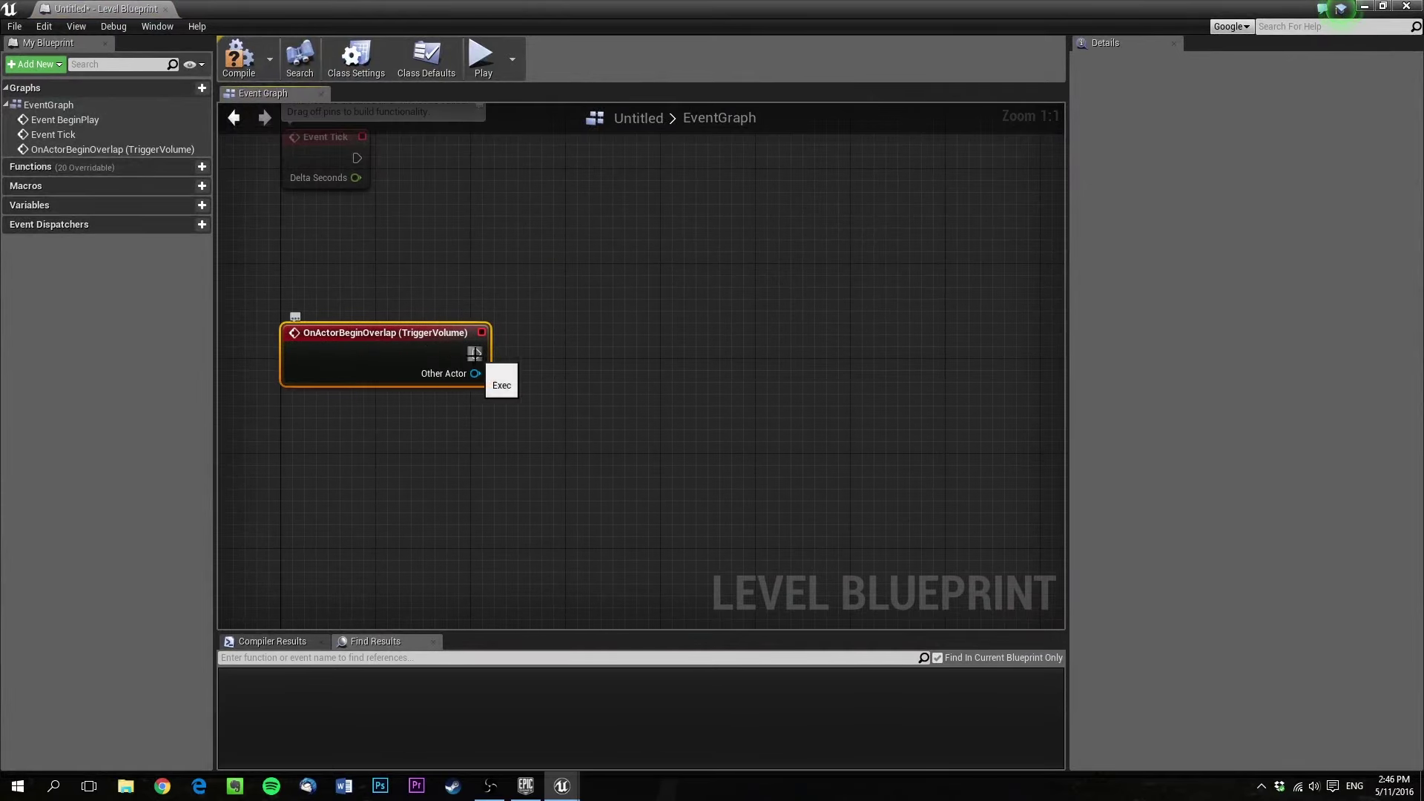
# Add a Set Actor Hidden In Game node wired from the execution output of the OnActorBeginOverlap event
pyautogui.moveTo(475, 353); pyautogui.dragTo(595, 315)
pyautogui.click(592, 326)
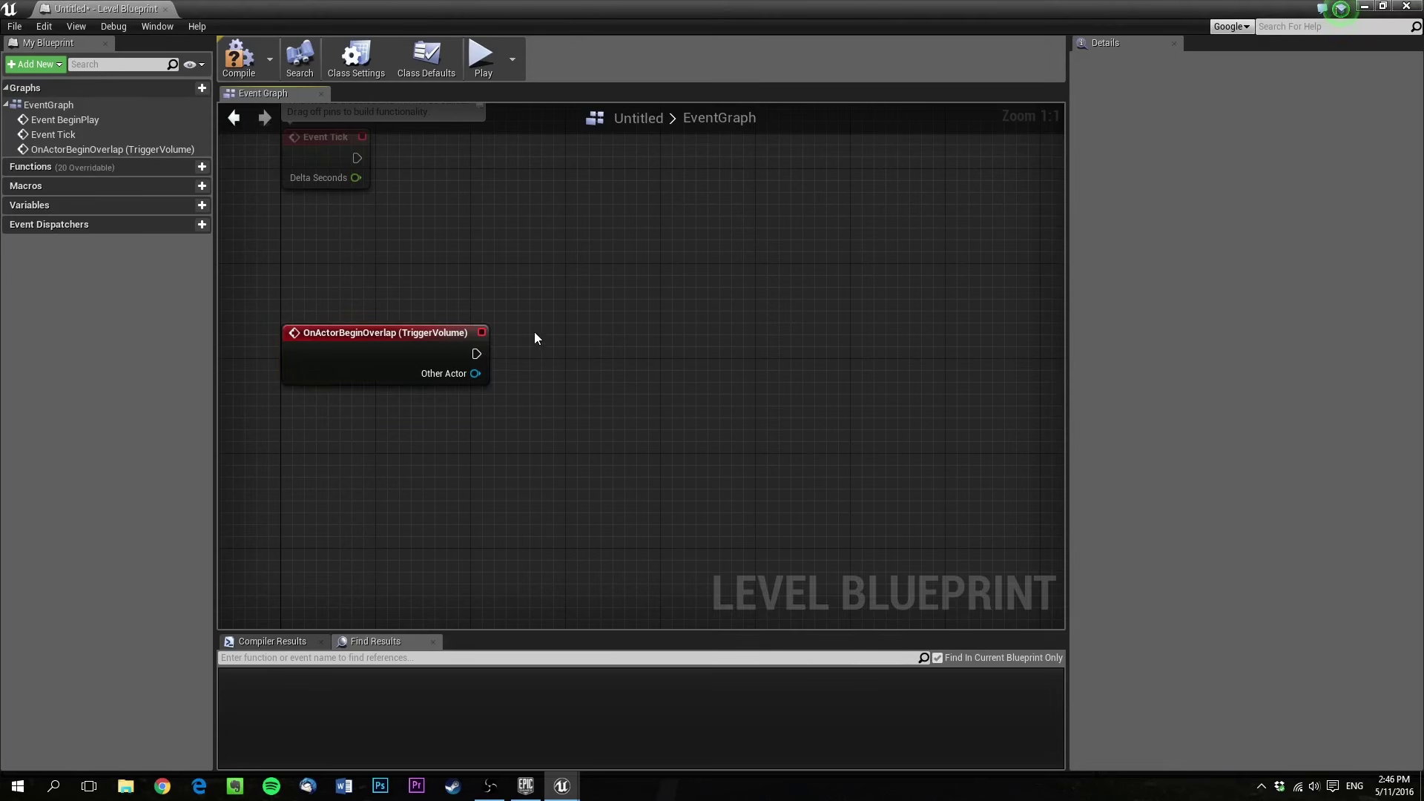
pyautogui.moveTo(475, 354); pyautogui.dragTo(625, 318)
pyautogui.write('h')
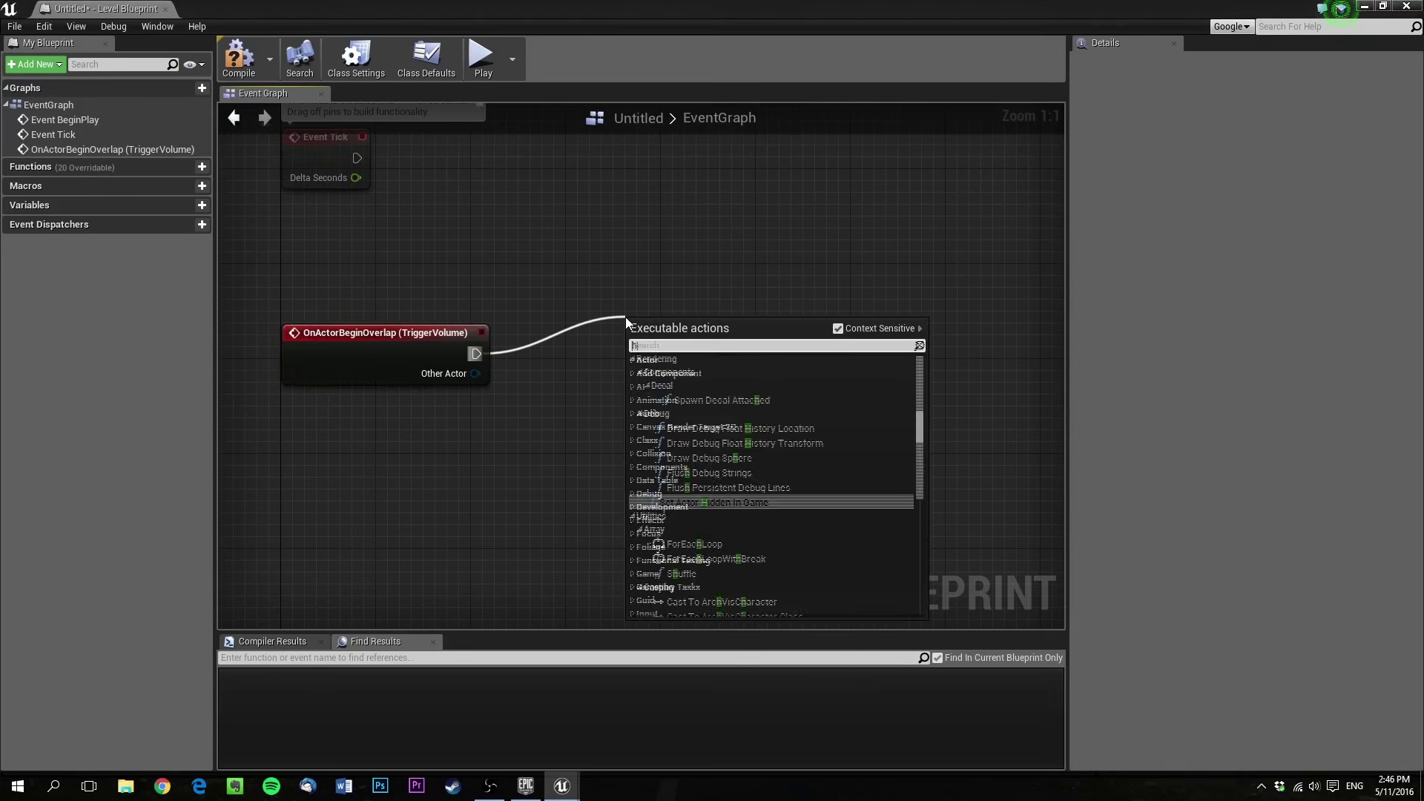
pyautogui.write('idden')
pyautogui.press('Return')
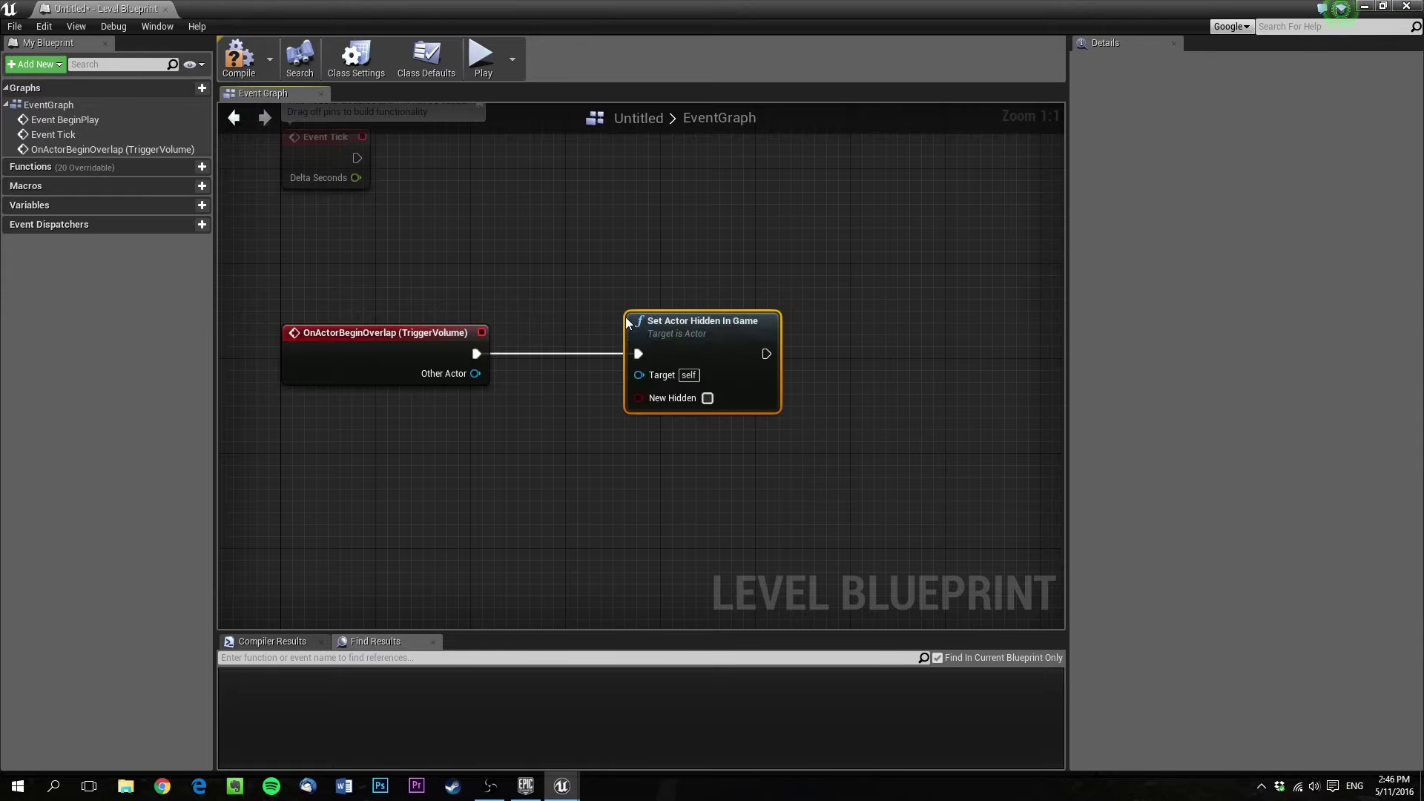
# Create a reference to the "Press F to open" TextRenderActor and connect it to the Target of Set Actor Hidden In Game
pyautogui.click(1366, 7)
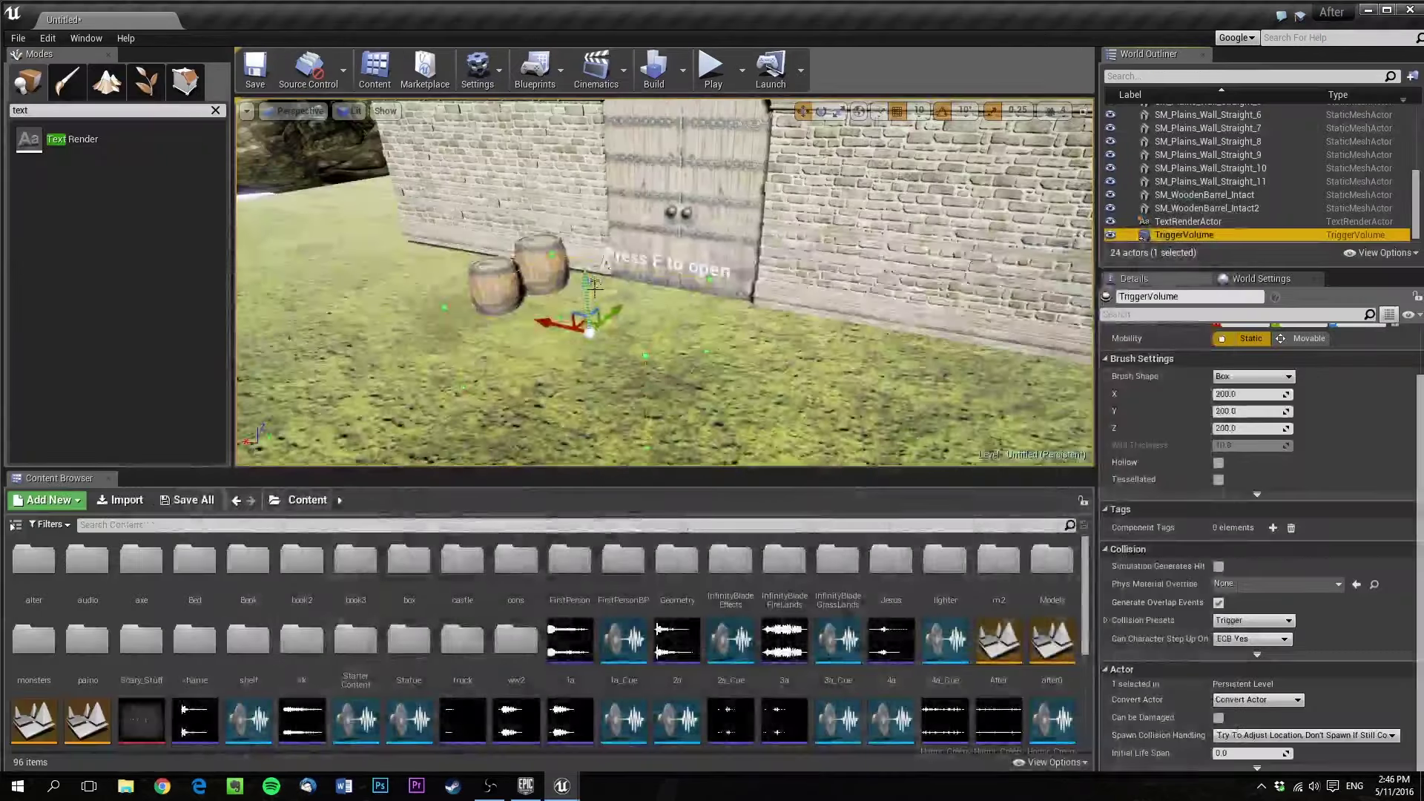
pyautogui.click(625, 254)
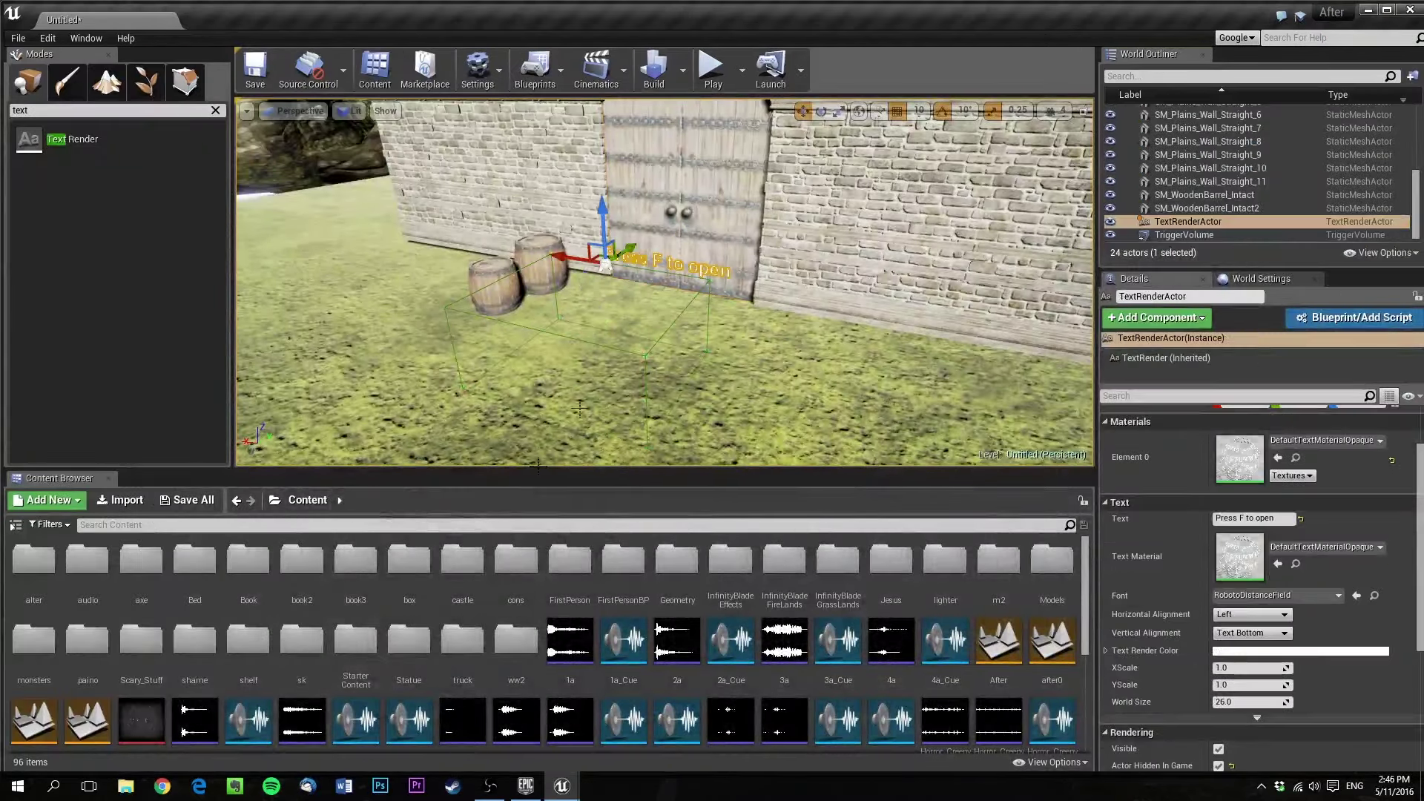
pyautogui.hotkey('alt', 'Tab')
pyautogui.moveTo(580, 392); pyautogui.dragTo(482, 354, button='right')
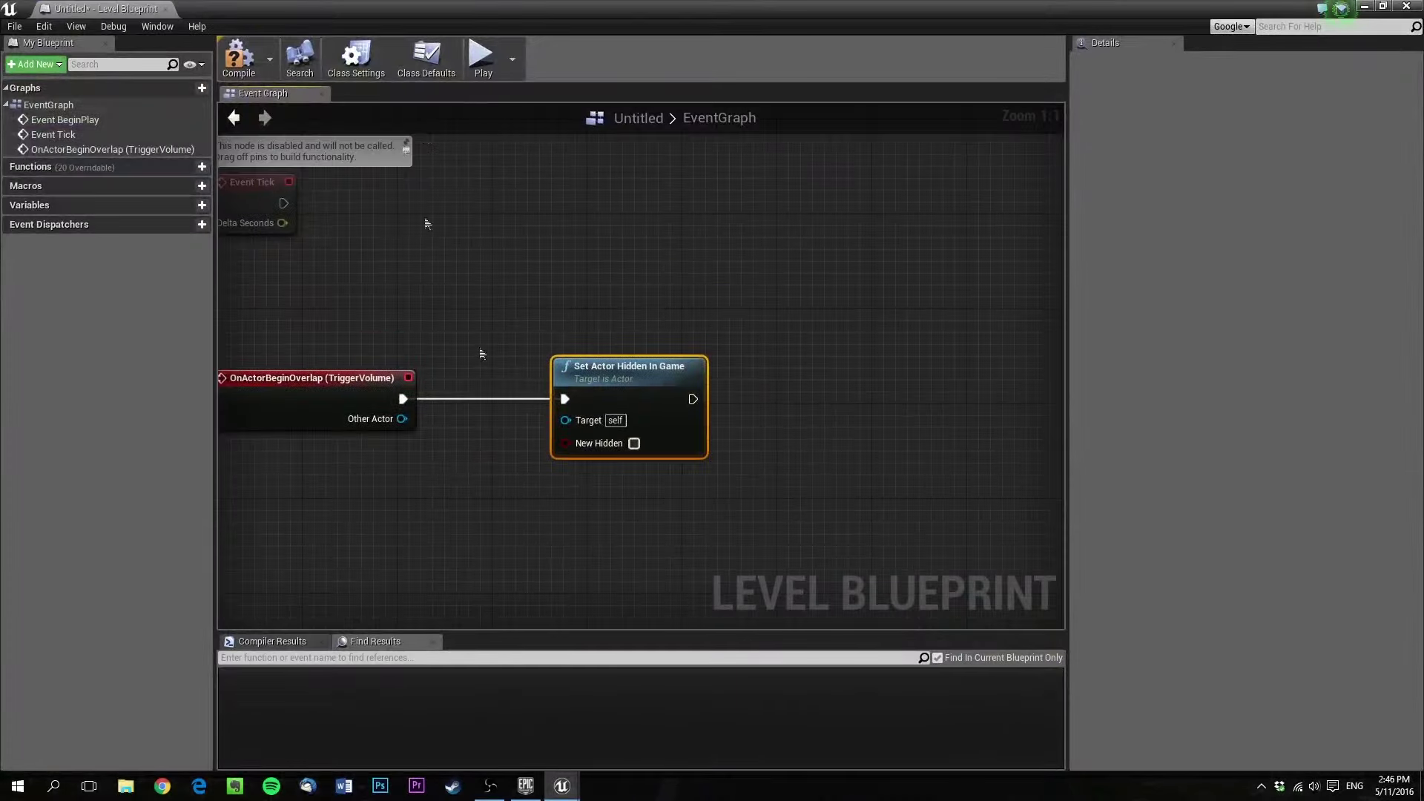
pyautogui.moveTo(517, 463); pyautogui.dragTo(591, 399, button='right')
pyautogui.rightClick(540, 399)
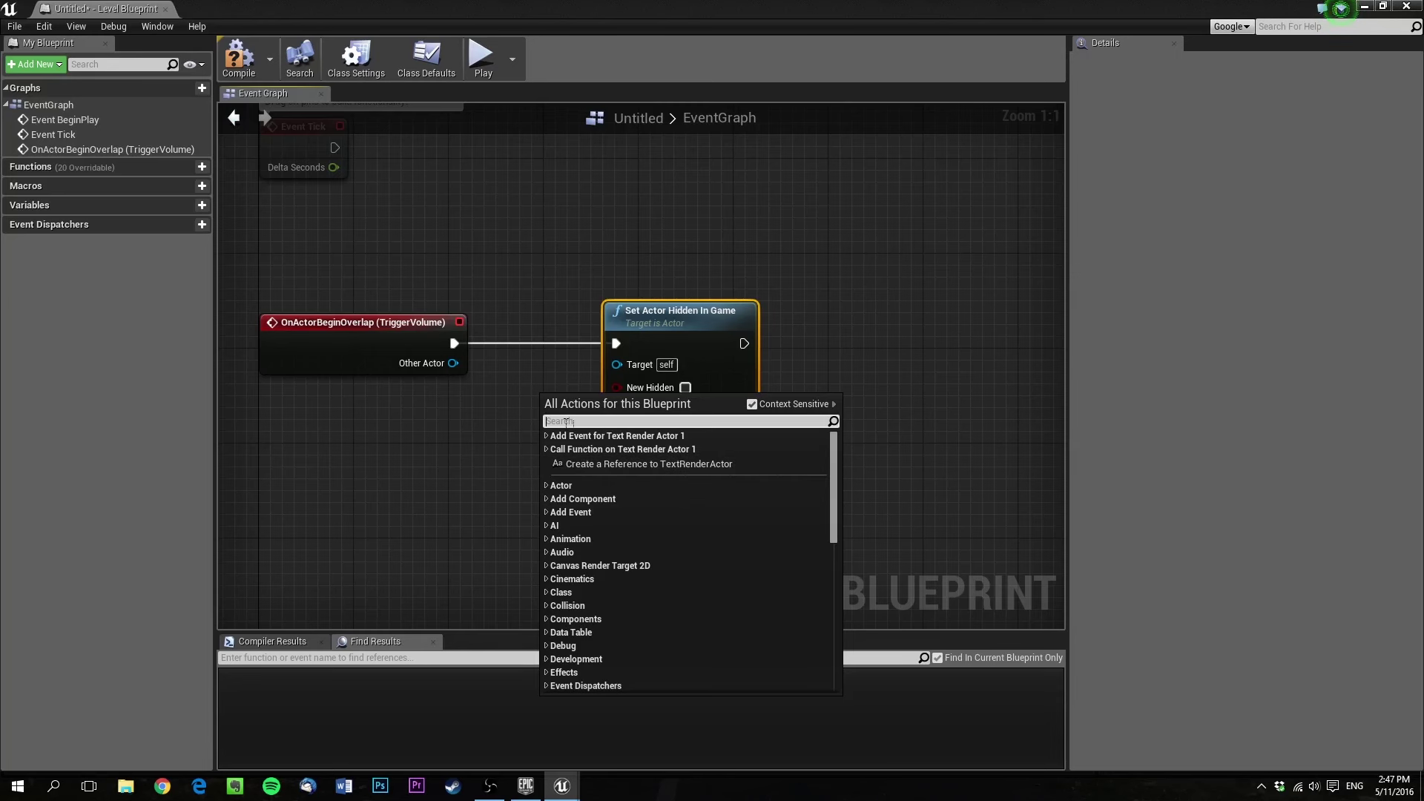
pyautogui.click(583, 464)
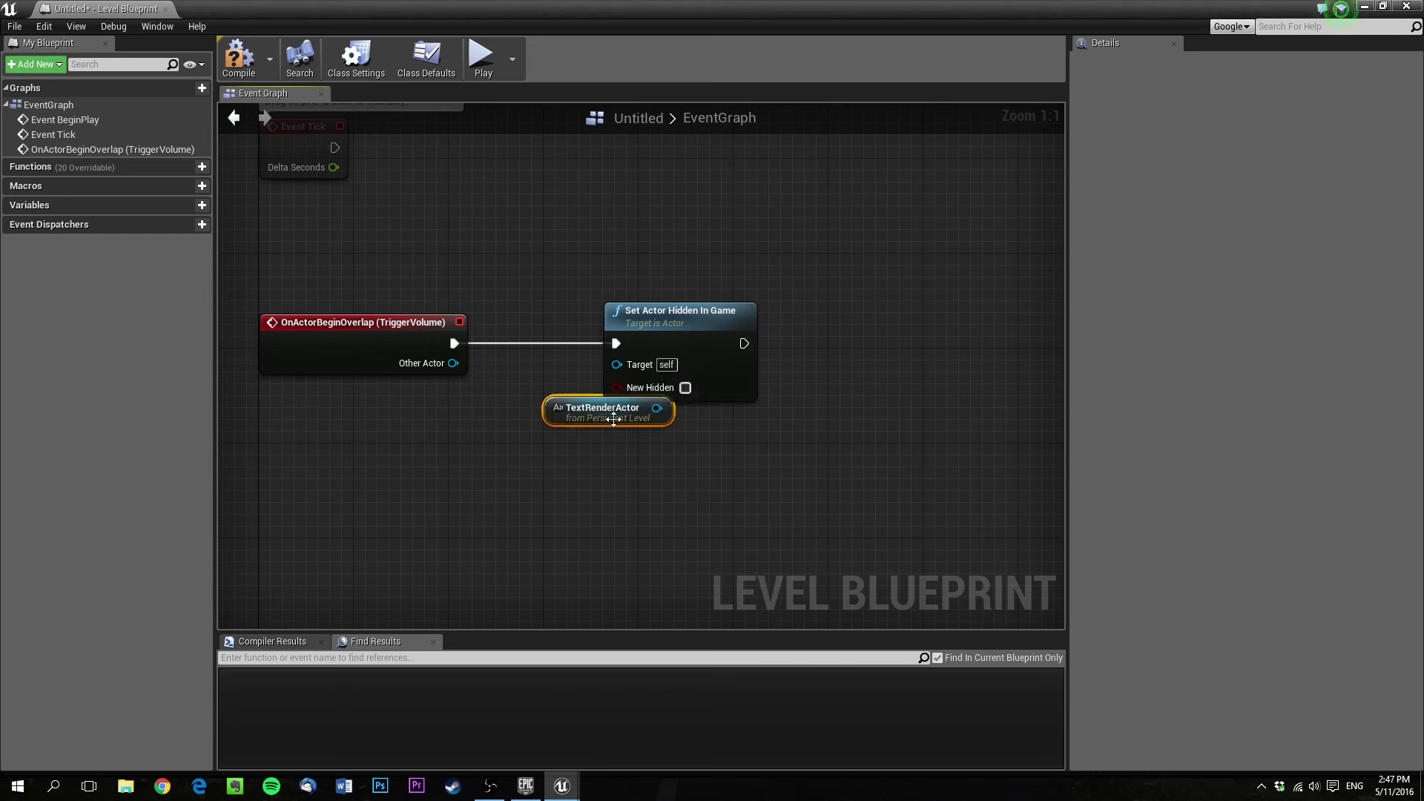
pyautogui.moveTo(614, 416); pyautogui.dragTo(614, 364)
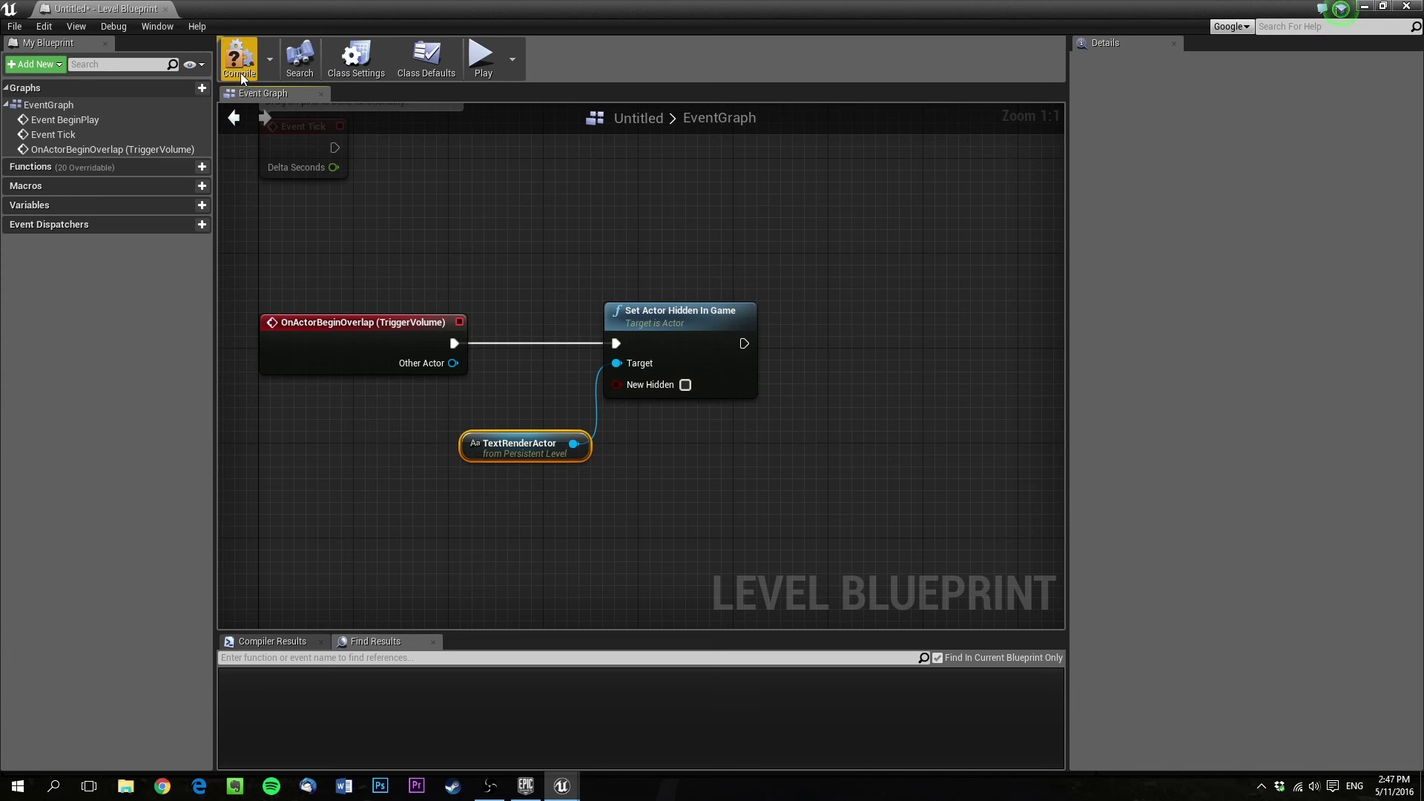
# Select the trigger volume in the level and add an OnActorEndOverlap event for it to the level blueprint
pyautogui.moveTo(483, 471); pyautogui.dragTo(582, 322, button='right')
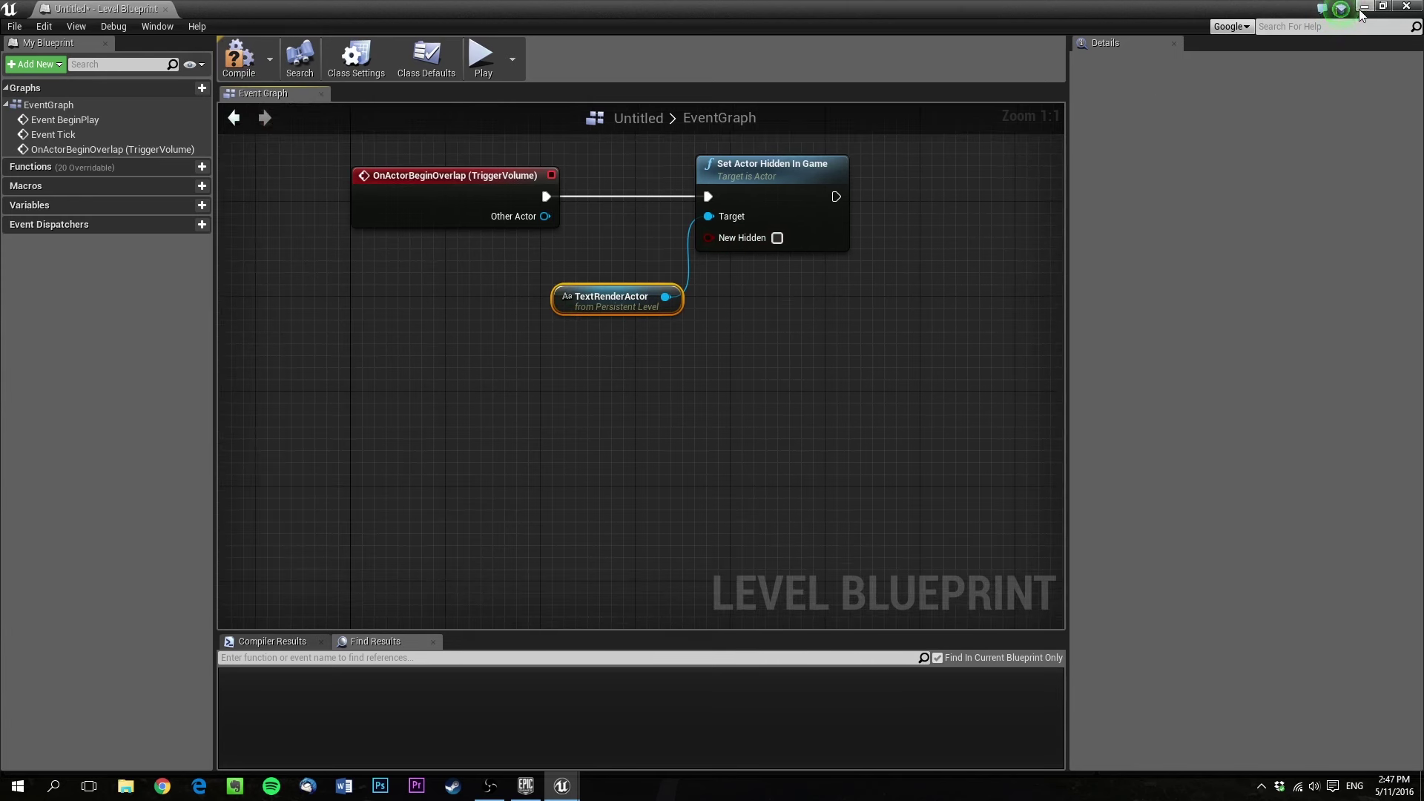
pyautogui.click(1364, 8)
pyautogui.click(553, 336)
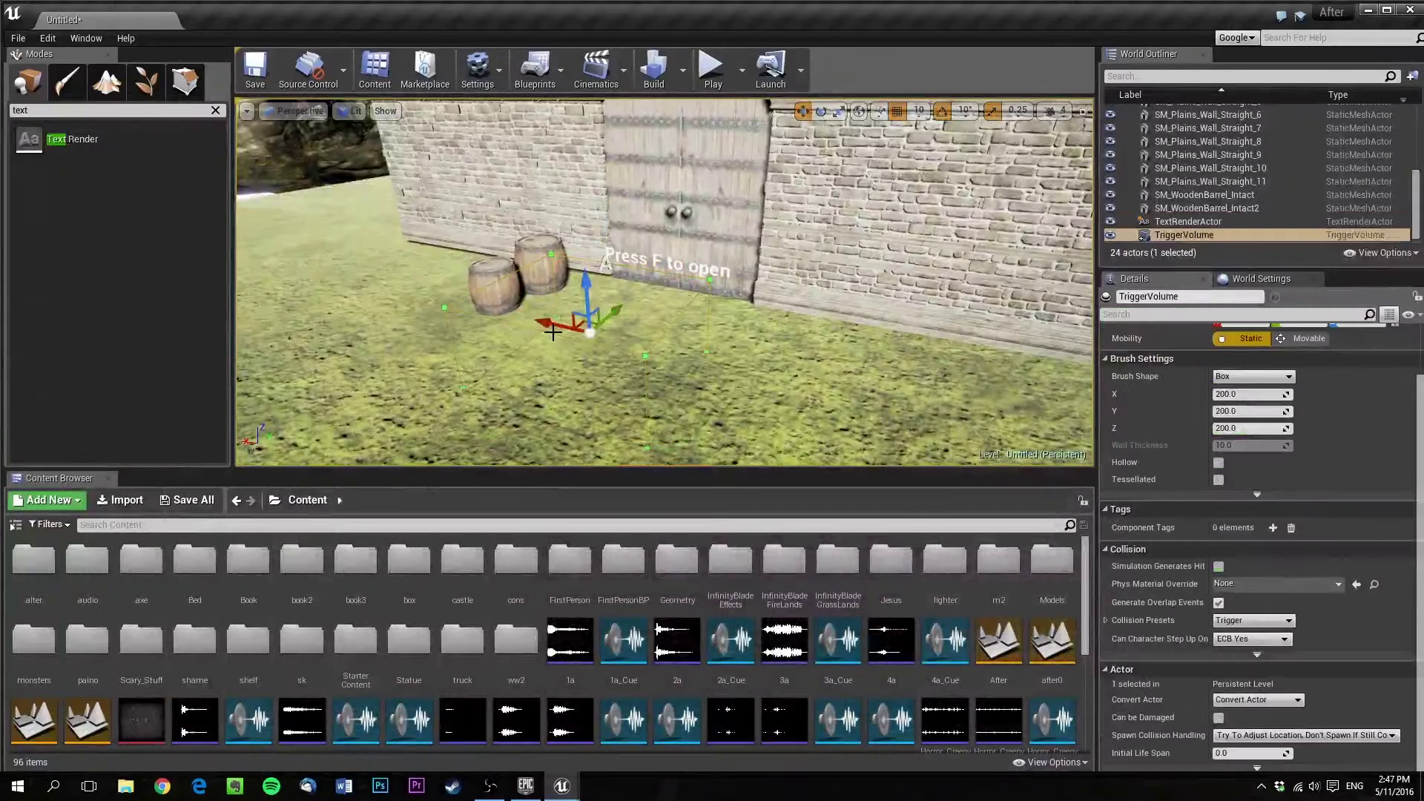
pyautogui.rightClick(1190, 237)
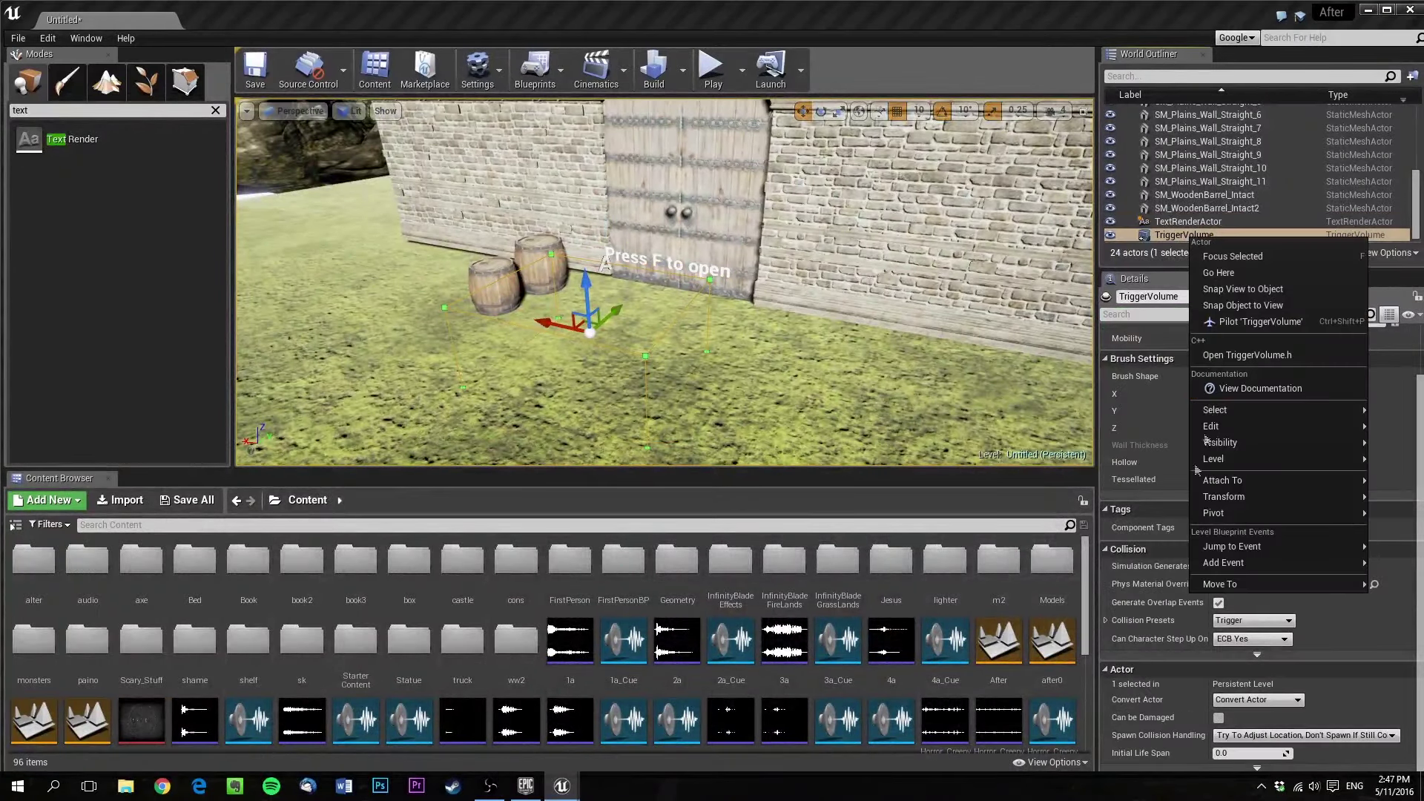
pyautogui.moveTo(1224, 562)
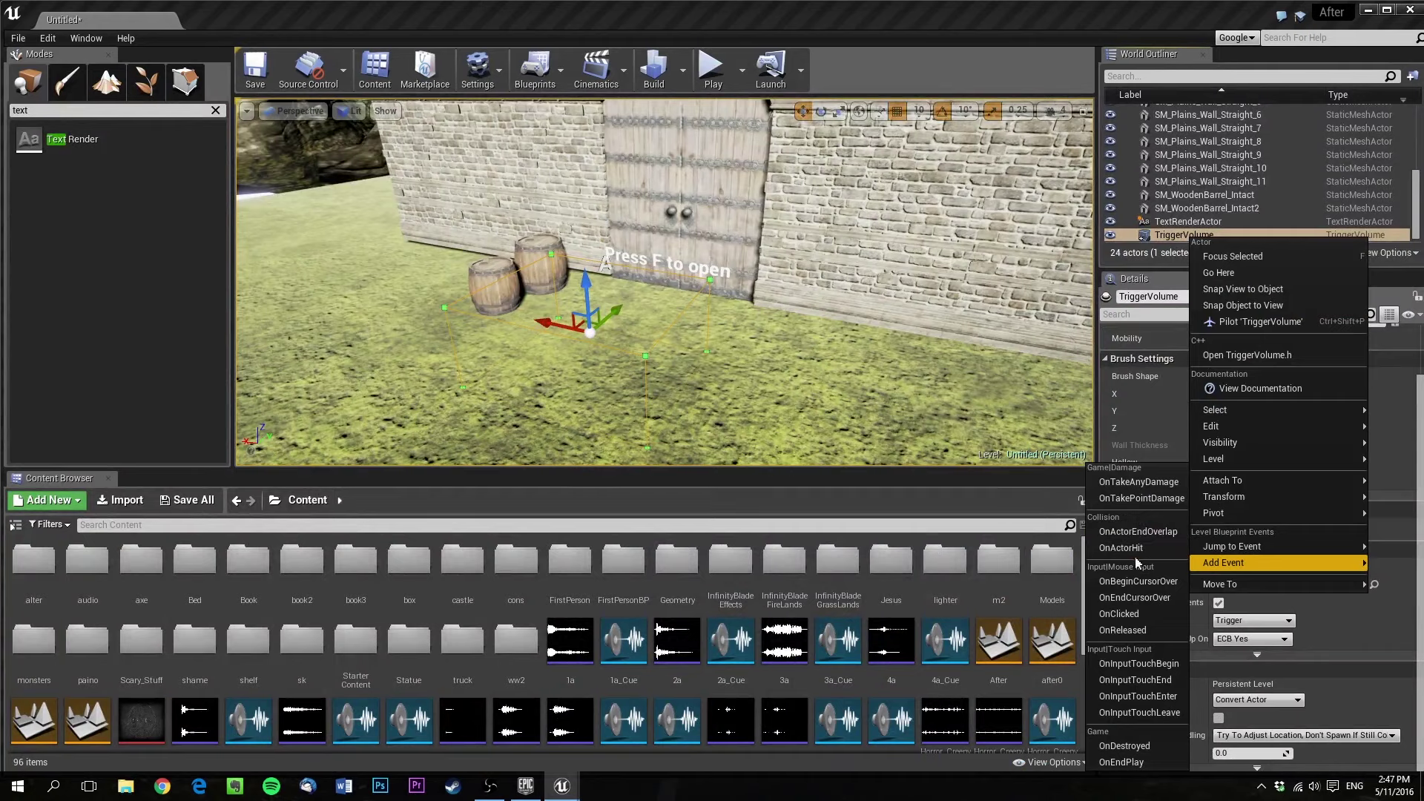
pyautogui.click(1137, 531)
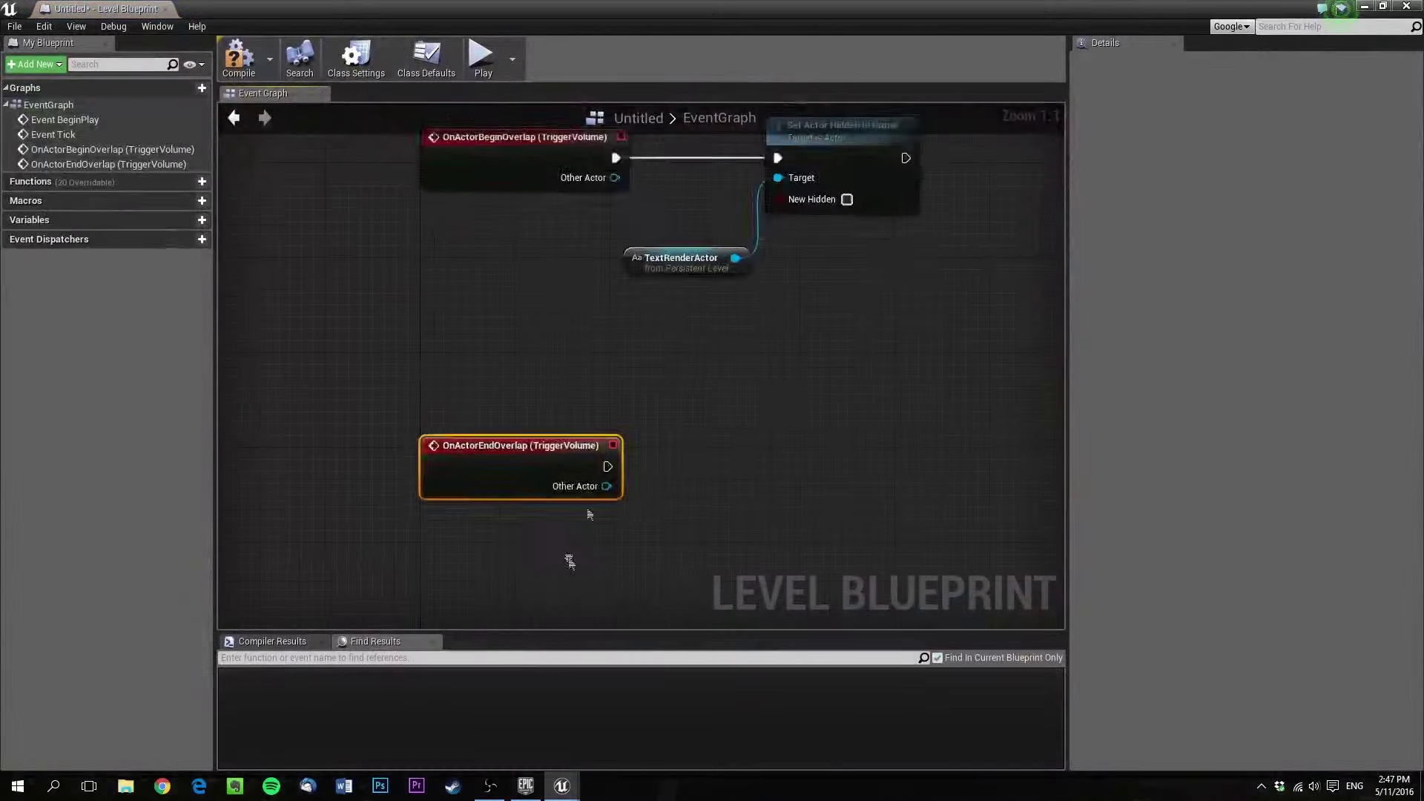
# Duplicate the Set Actor Hidden In Game and TextRenderActor nodes and wire the copy to the OnActorEndOverlap event
pyautogui.moveTo(653, 415); pyautogui.dragTo(651, 378, button='right')
pyautogui.scroll(1, 651, 378)
pyautogui.click(808, 167)
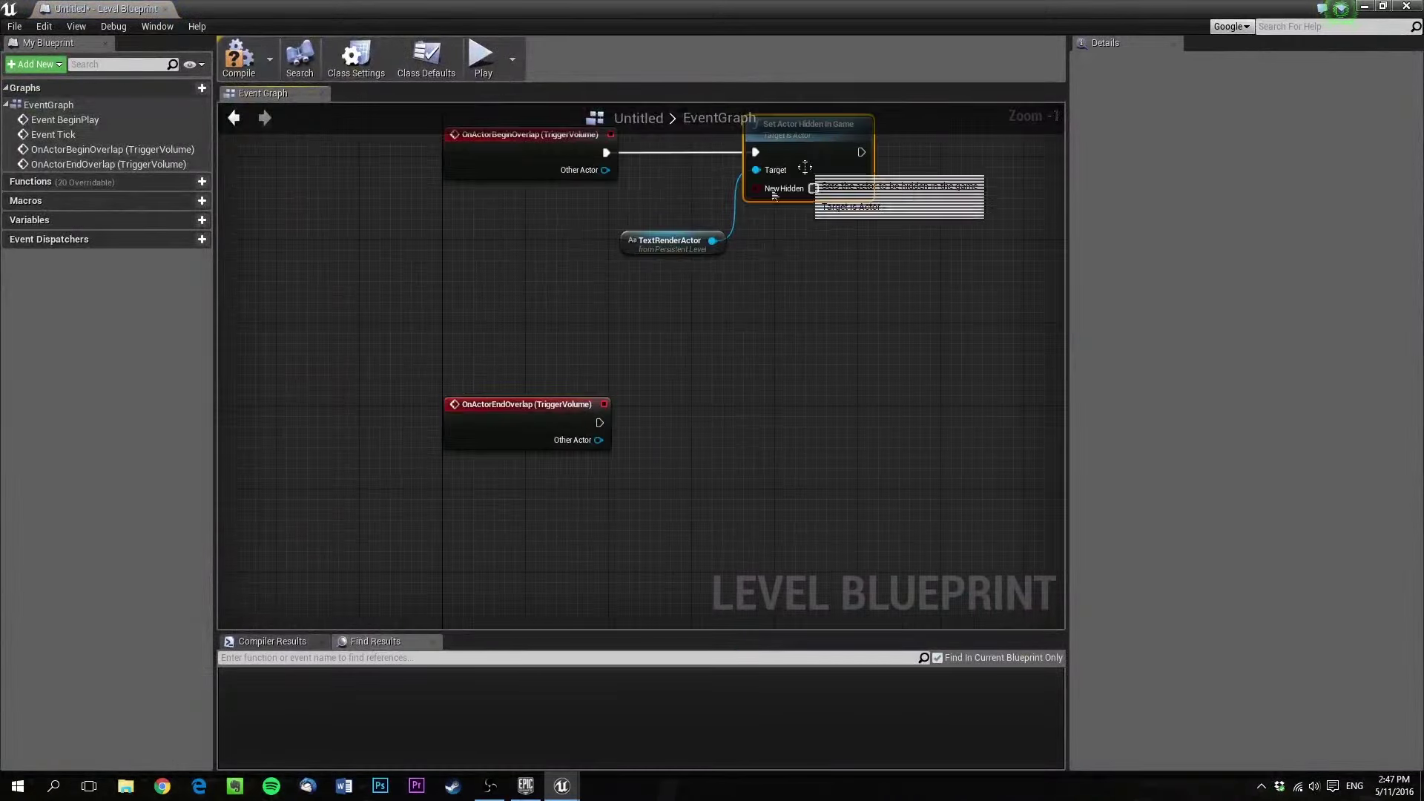
pyautogui.keyDown('ctrl'); pyautogui.click(687, 241); pyautogui.keyUp('ctrl')
pyautogui.hotkey('ctrl', 'c')
pyautogui.hotkey('ctrl', 'v')
pyautogui.moveTo(796, 401); pyautogui.dragTo(599, 424)
pyautogui.moveTo(693, 487); pyautogui.dragTo(511, 460, button='right')
pyautogui.scroll(1, 425, 400)
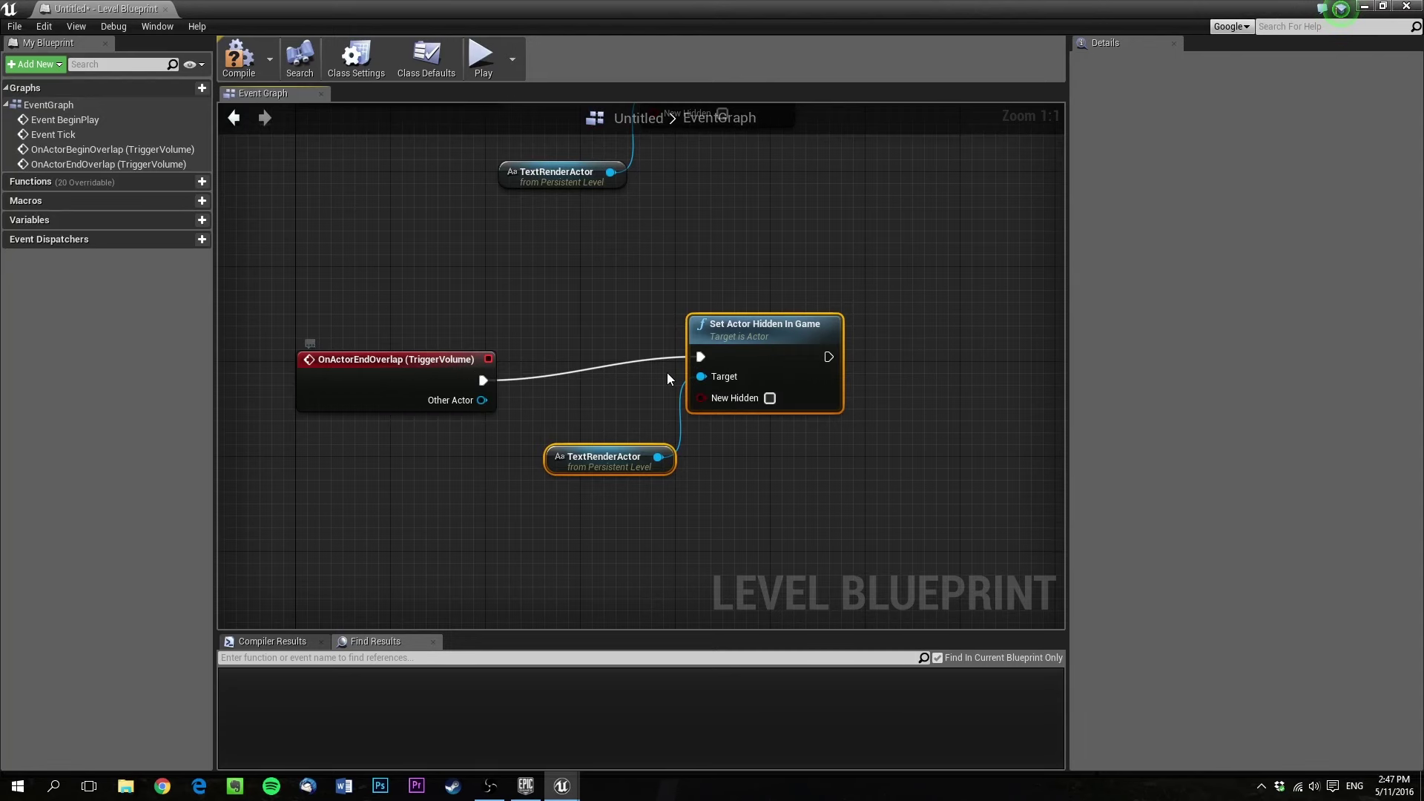
# Turn on New Hidden in the end-overlap Set Actor Hidden In Game node and compile the level blueprint
pyautogui.click(771, 399)
pyautogui.scroll(-2, 765, 436)
pyautogui.moveTo(767, 440); pyautogui.dragTo(685, 497, button='right')
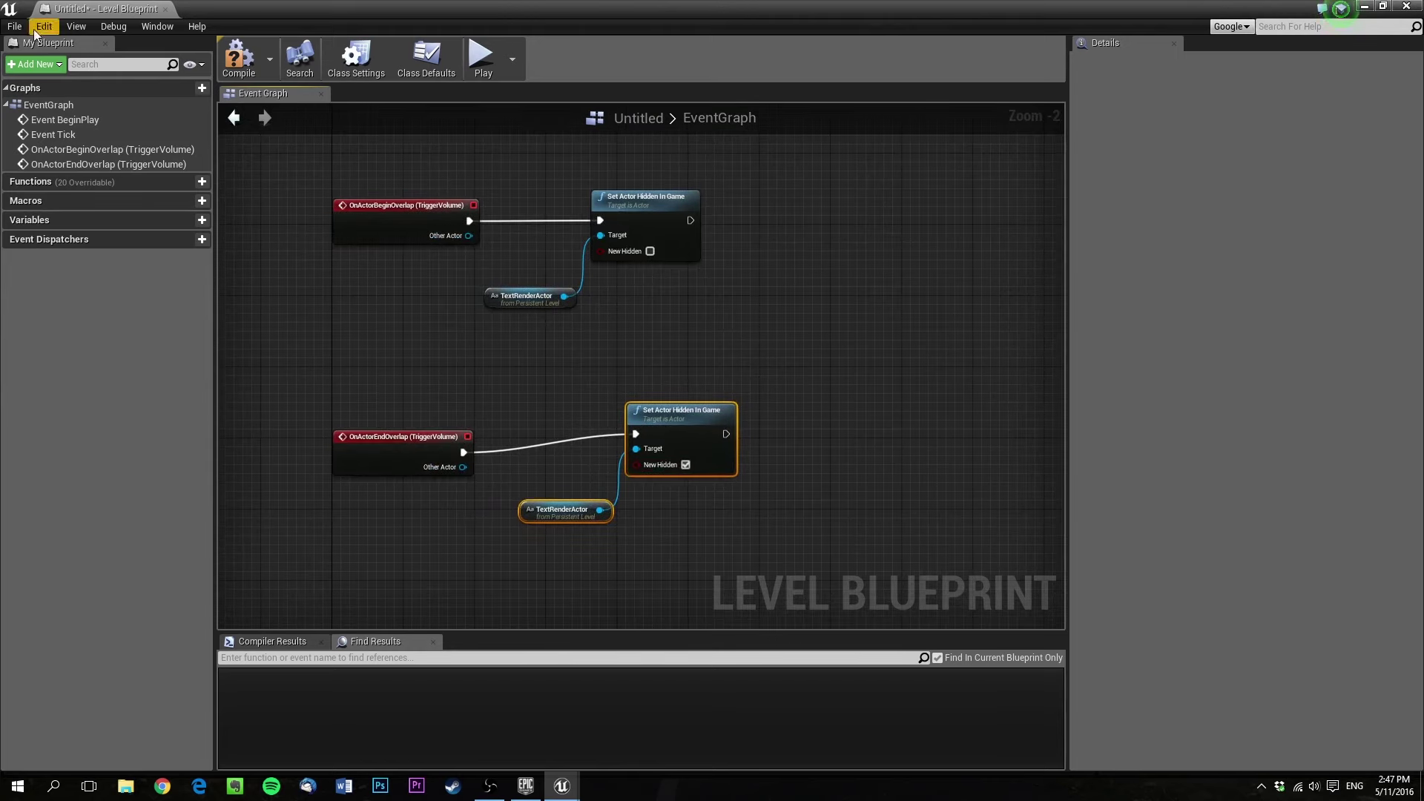
pyautogui.click(239, 58)
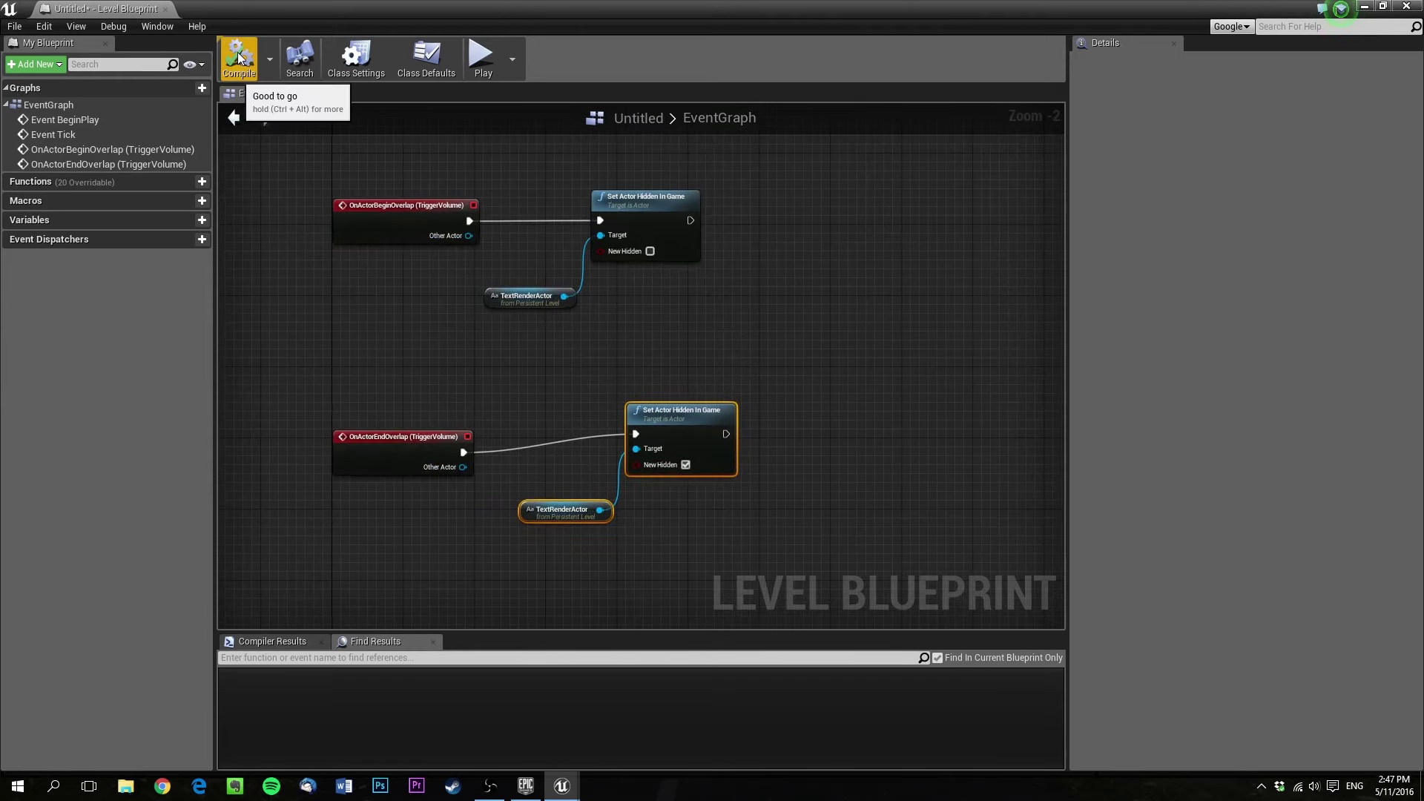
# Return to the level, play it to test the door text at the trigger volume, and stop the session
pyautogui.click(1375, 9)
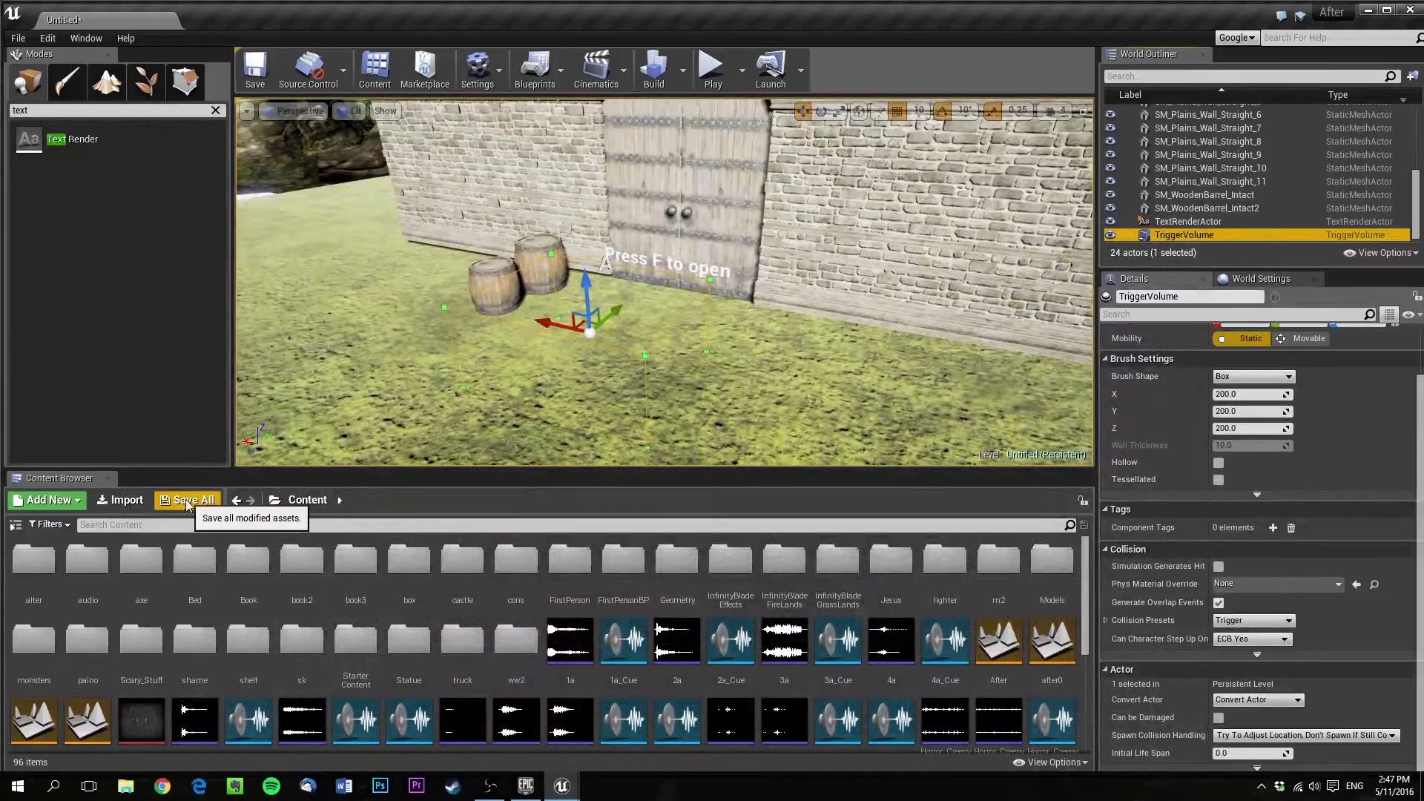
pyautogui.moveTo(462, 389); pyautogui.dragTo(358, 343, button='right')
pyautogui.press('s')
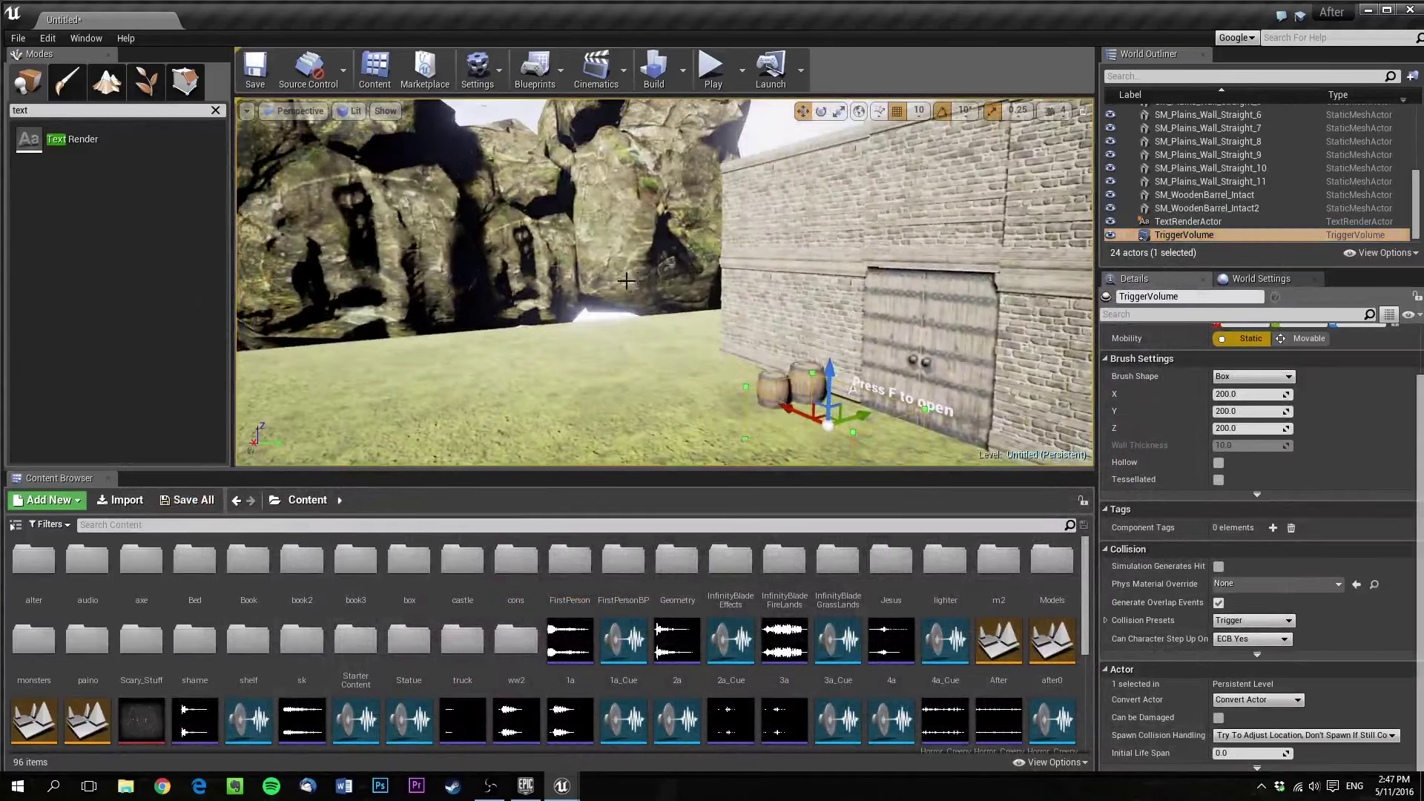
pyautogui.moveTo(629, 384); pyautogui.dragTo(768, 393, button='right')
pyautogui.press('w')
pyautogui.press('s')
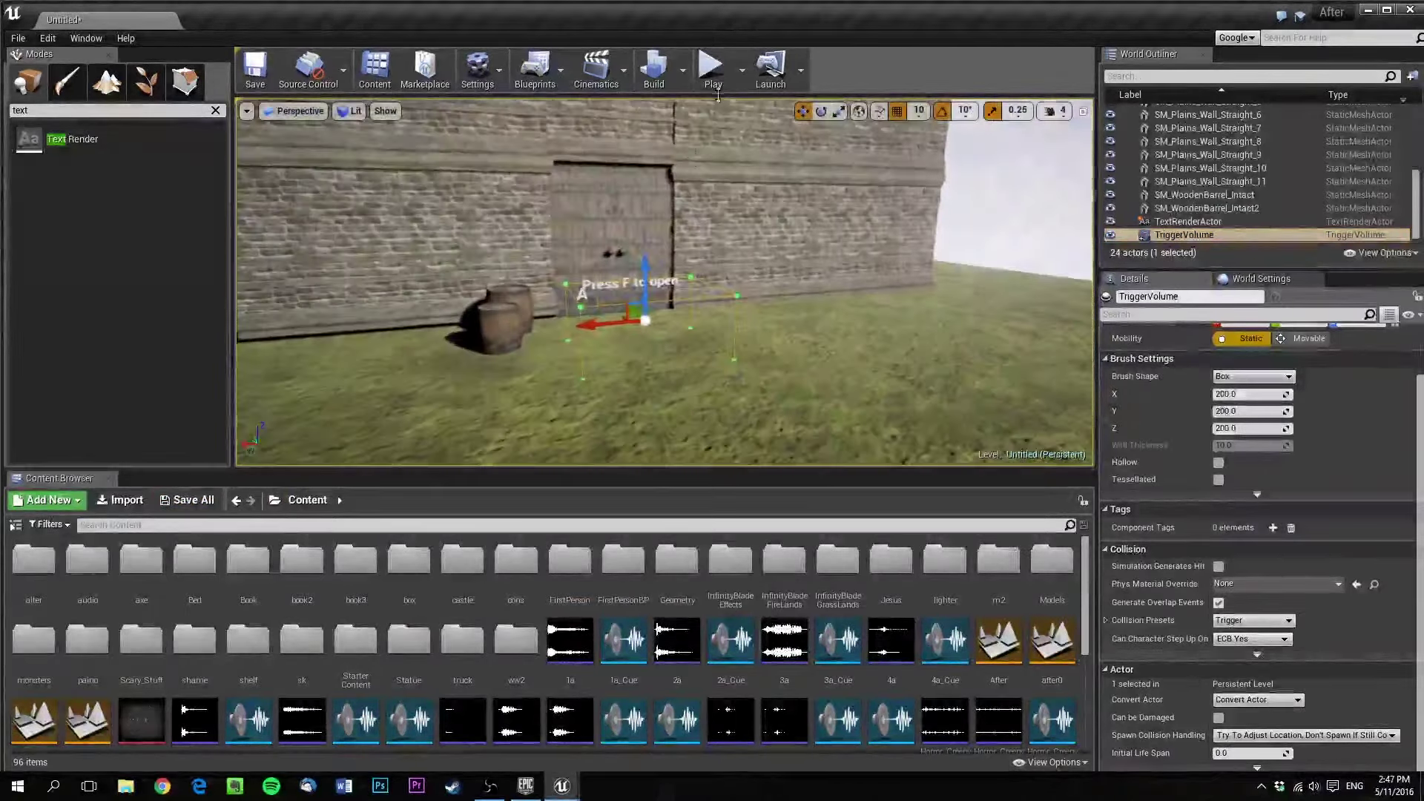
pyautogui.click(713, 70)
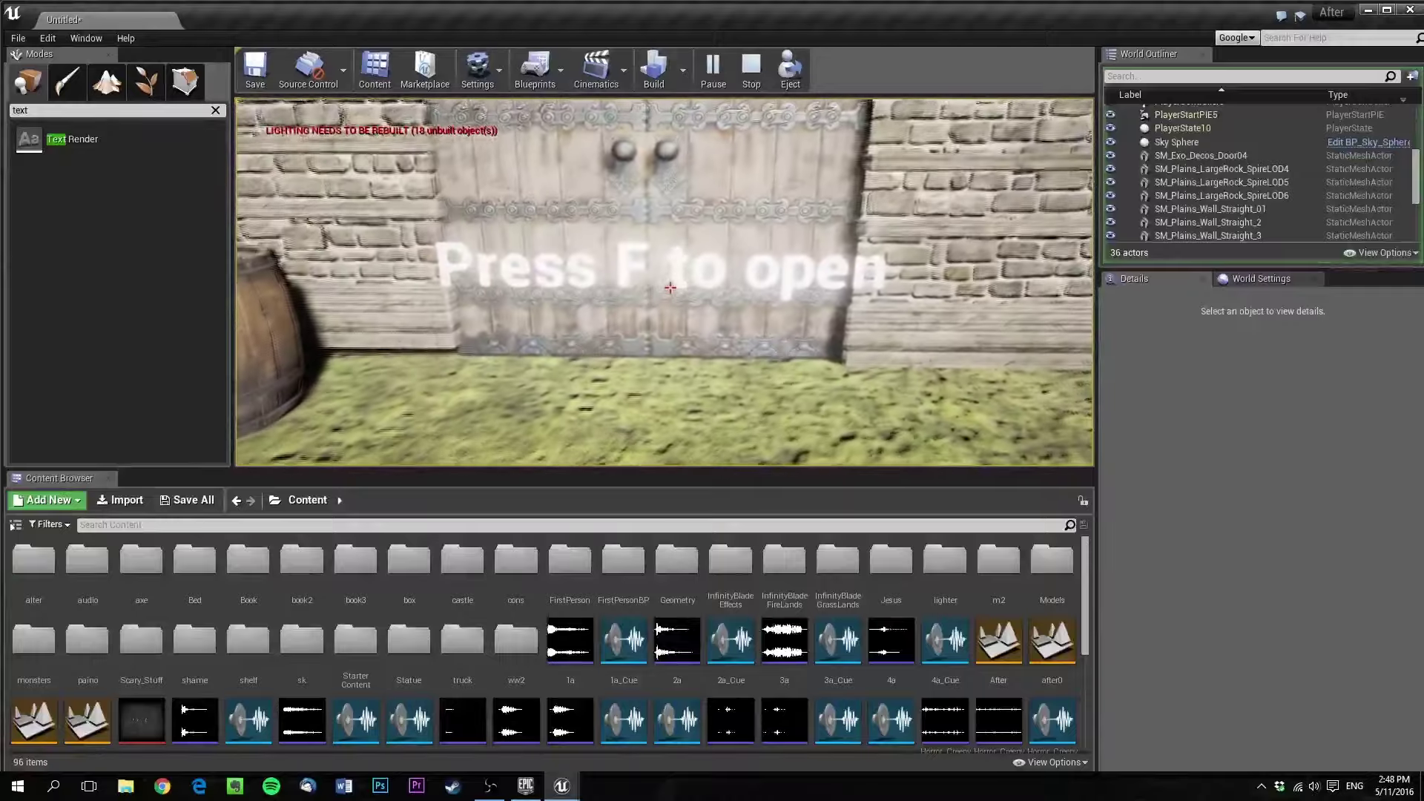
pyautogui.press('Escape')
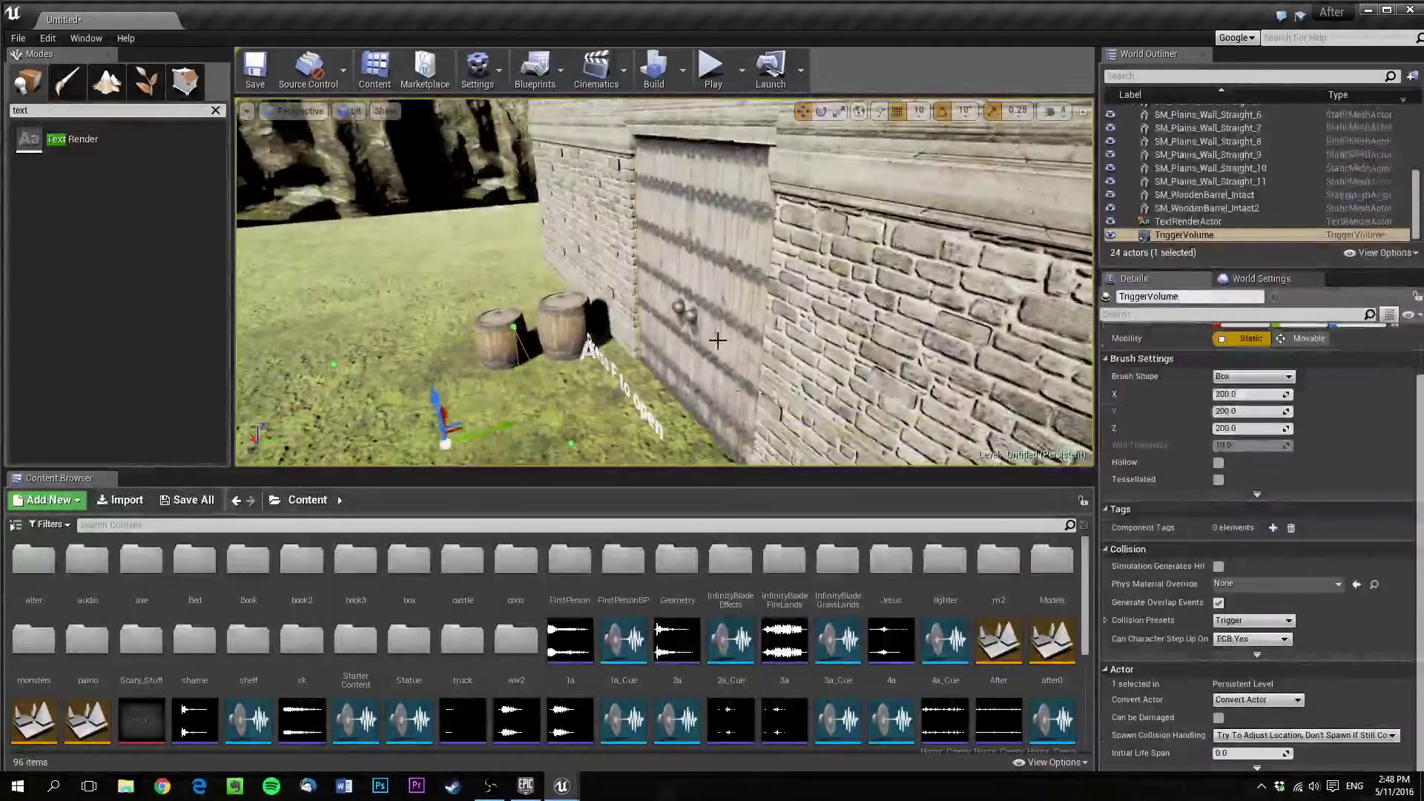
pyautogui.click(682, 366)
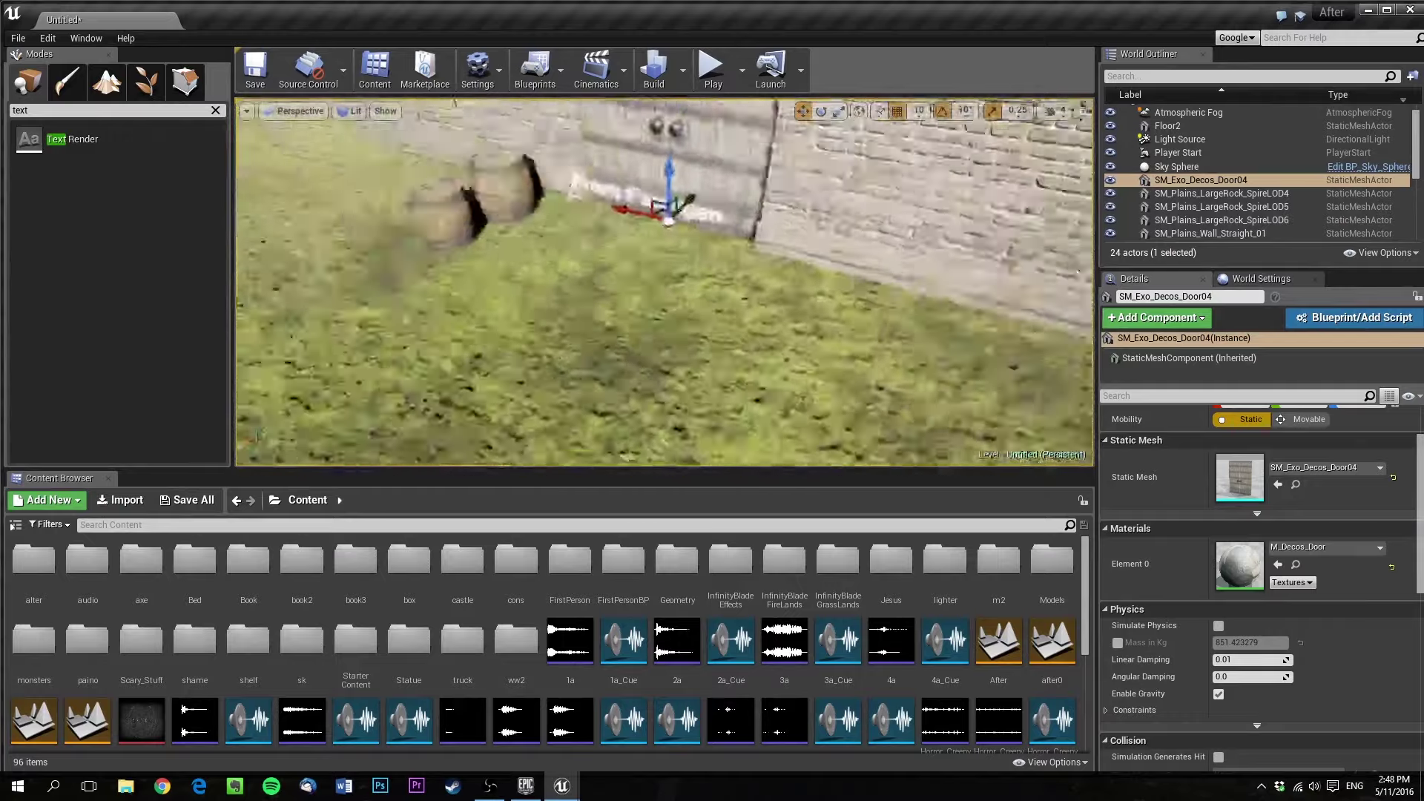
pyautogui.moveTo(664, 282); pyautogui.dragTo(749, 281, button='right')
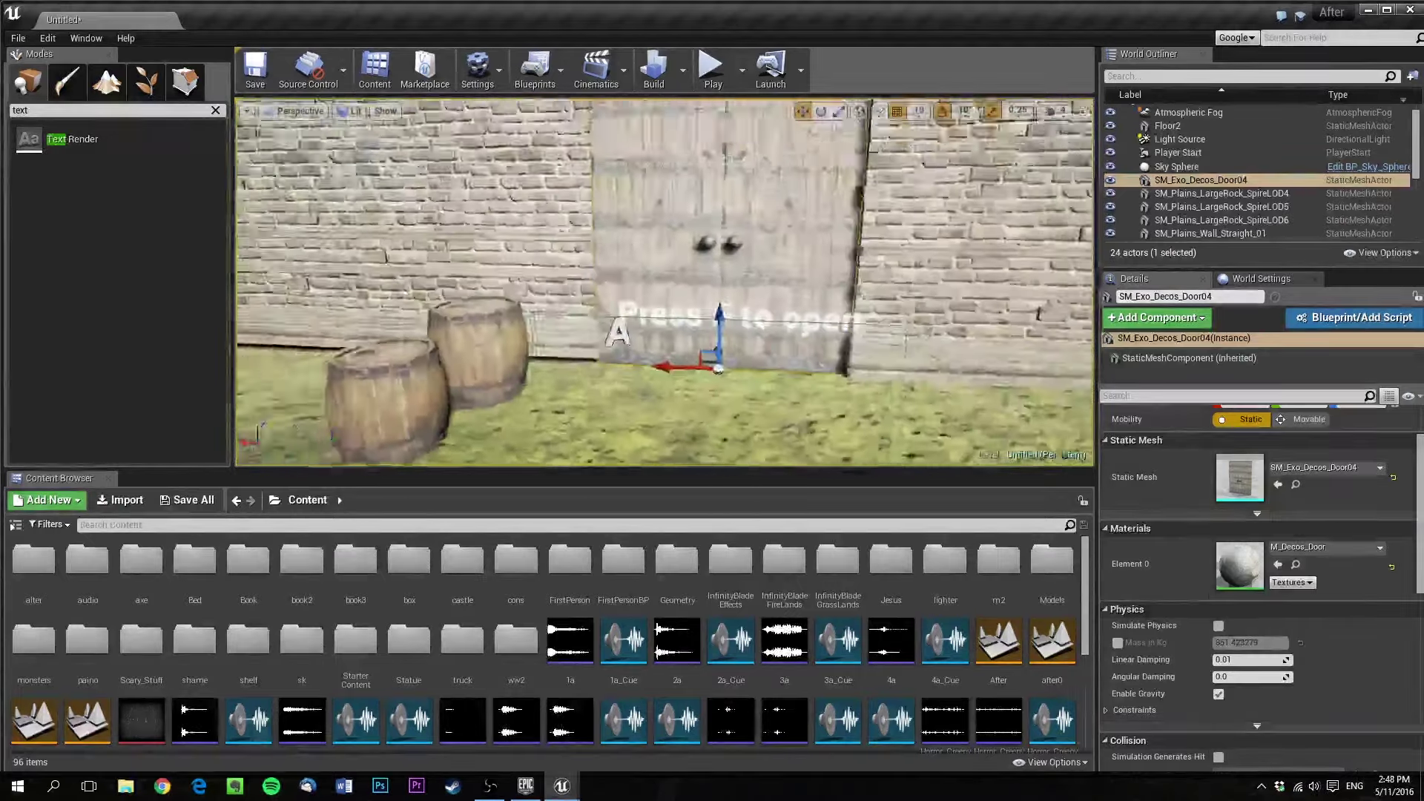
pyautogui.moveTo(876, 300); pyautogui.dragTo(920, 378, button='right')
pyautogui.moveTo(721, 312); pyautogui.dragTo(686, 290, button='right')
pyautogui.moveTo(745, 231); pyautogui.dragTo(686, 271, button='right')
pyautogui.click(754, 233)
pyautogui.moveTo(754, 233); pyautogui.dragTo(868, 149, button='right')
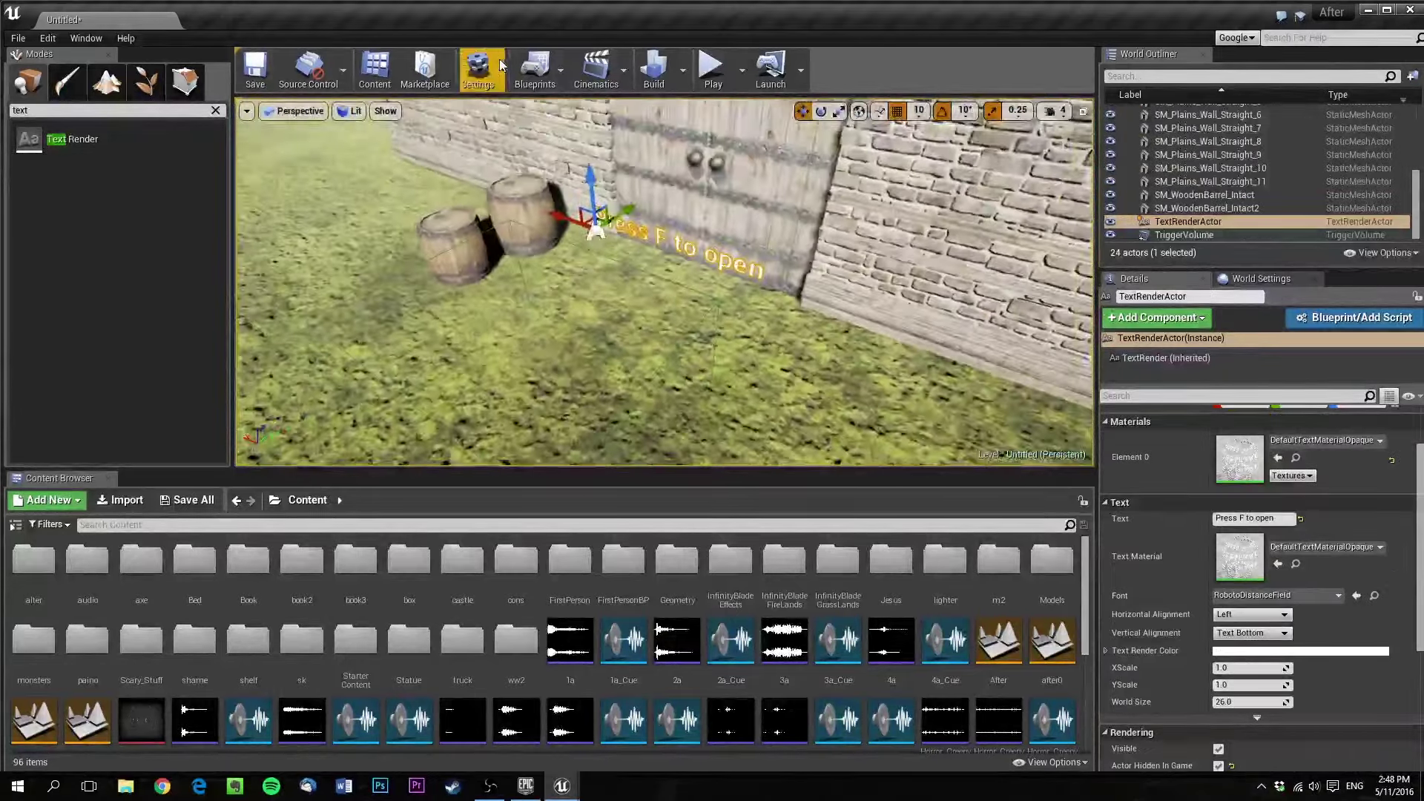
# Open the Input page of the project settings and review the action mappings and axis mappings
pyautogui.click(477, 68)
pyautogui.click(510, 129)
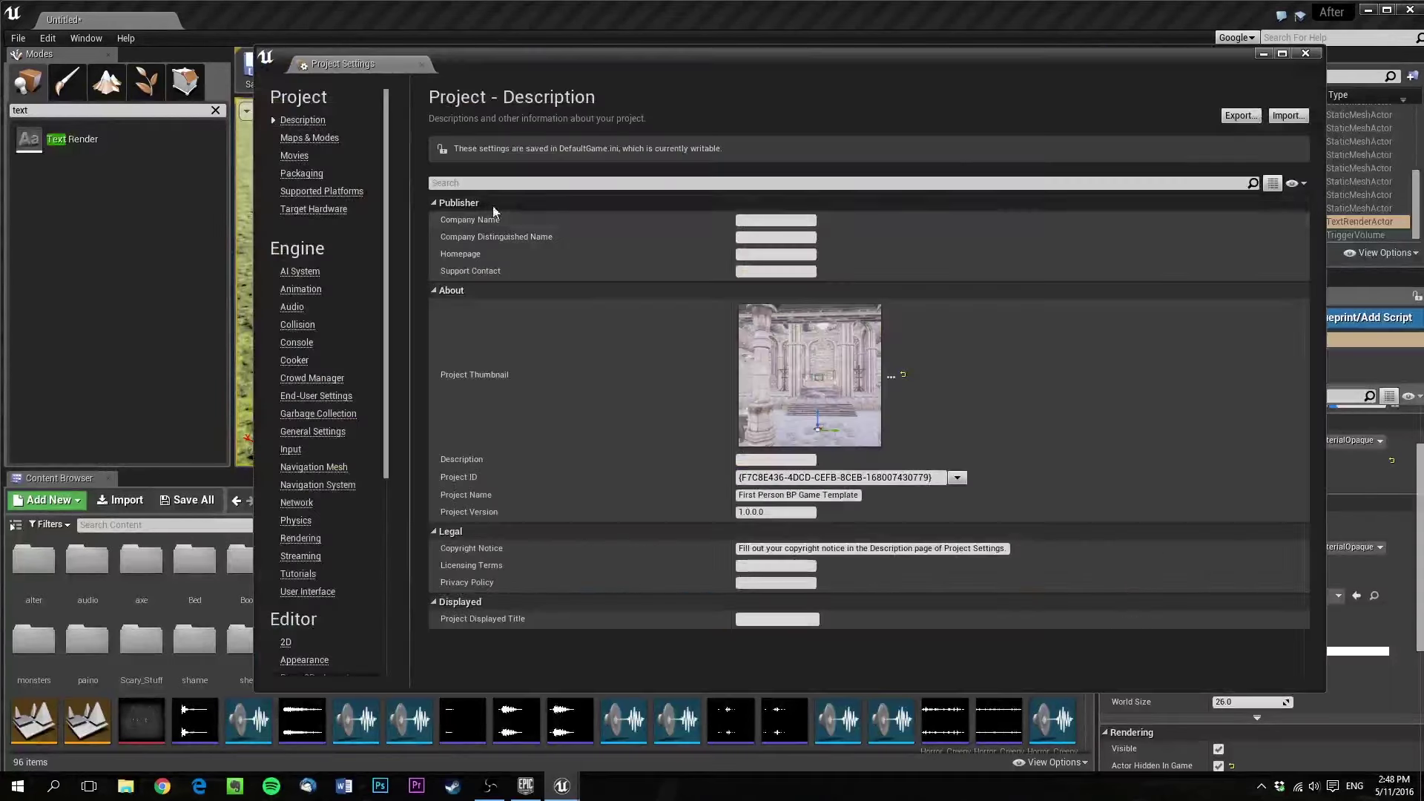
pyautogui.click(290, 447)
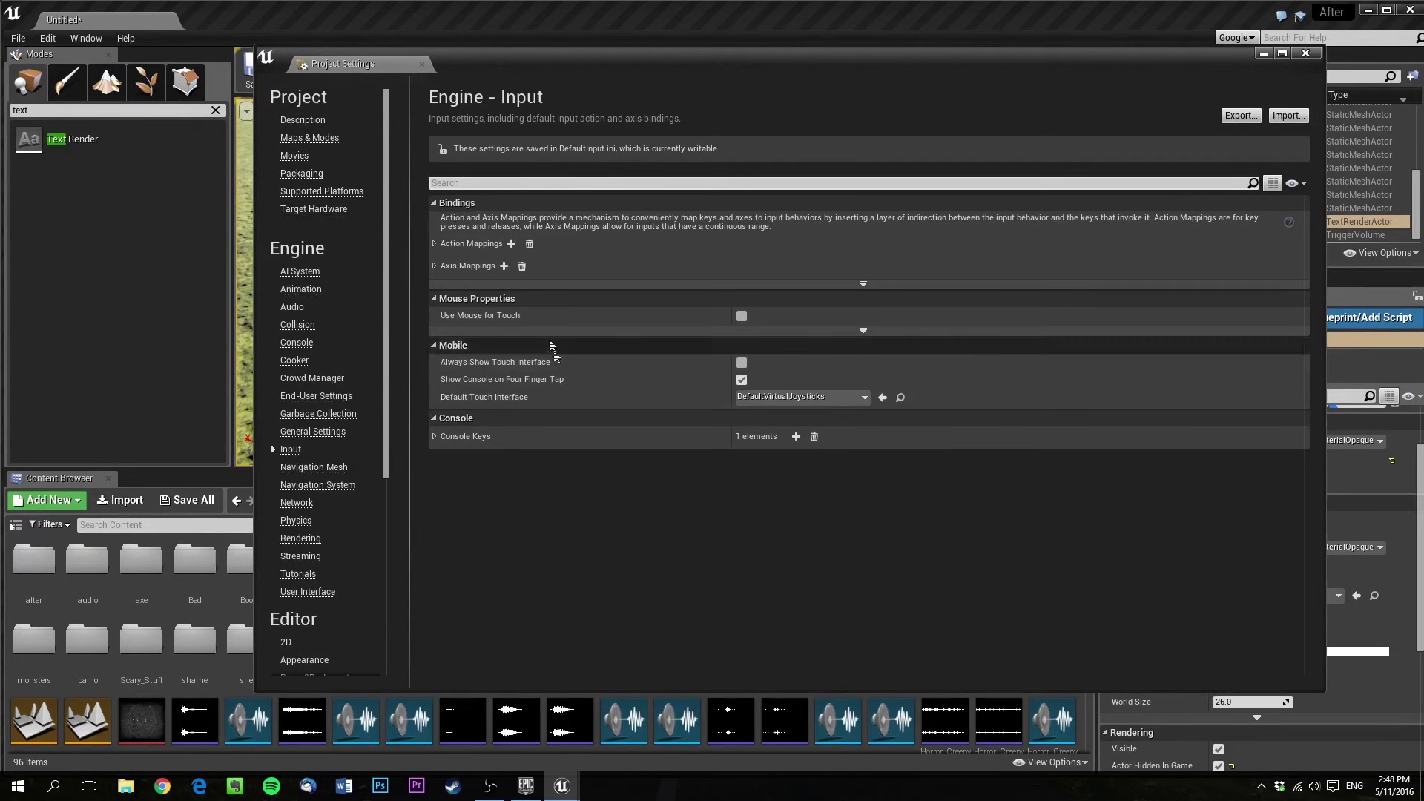
pyautogui.click(435, 244)
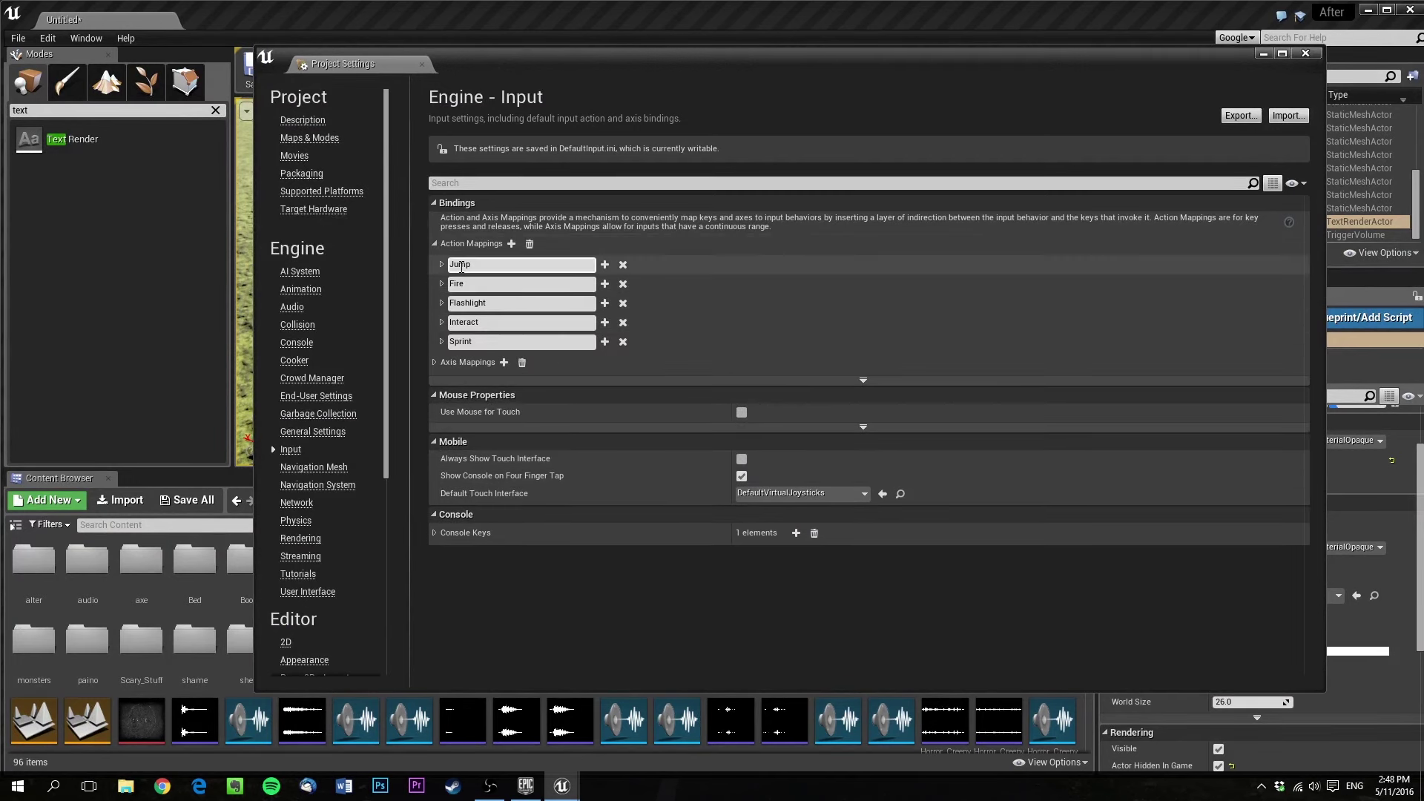
pyautogui.click(433, 363)
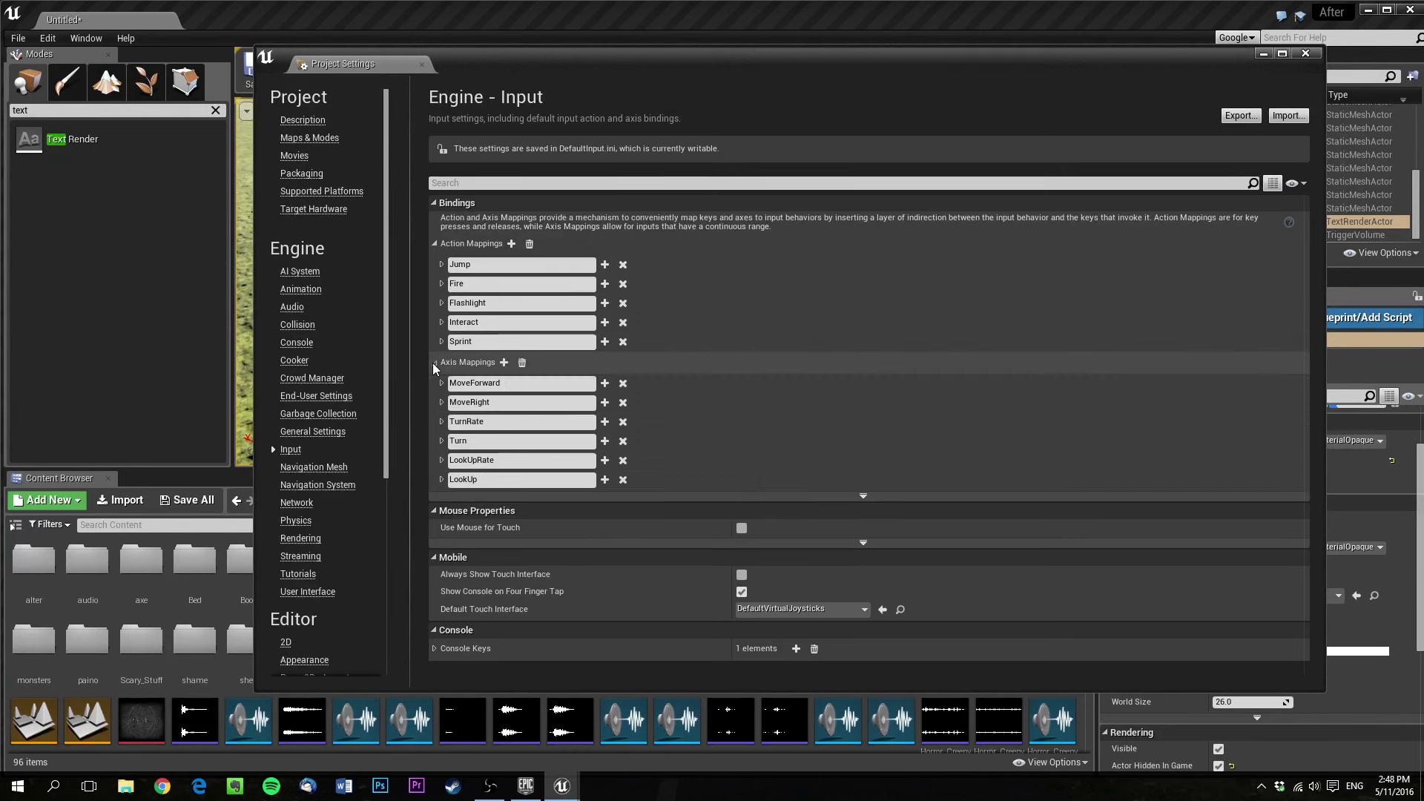
pyautogui.click(433, 363)
# Add a blank action mapping and remove it, and search the key choices of the Interact mapping for "f" without changing its key
pyautogui.click(511, 243)
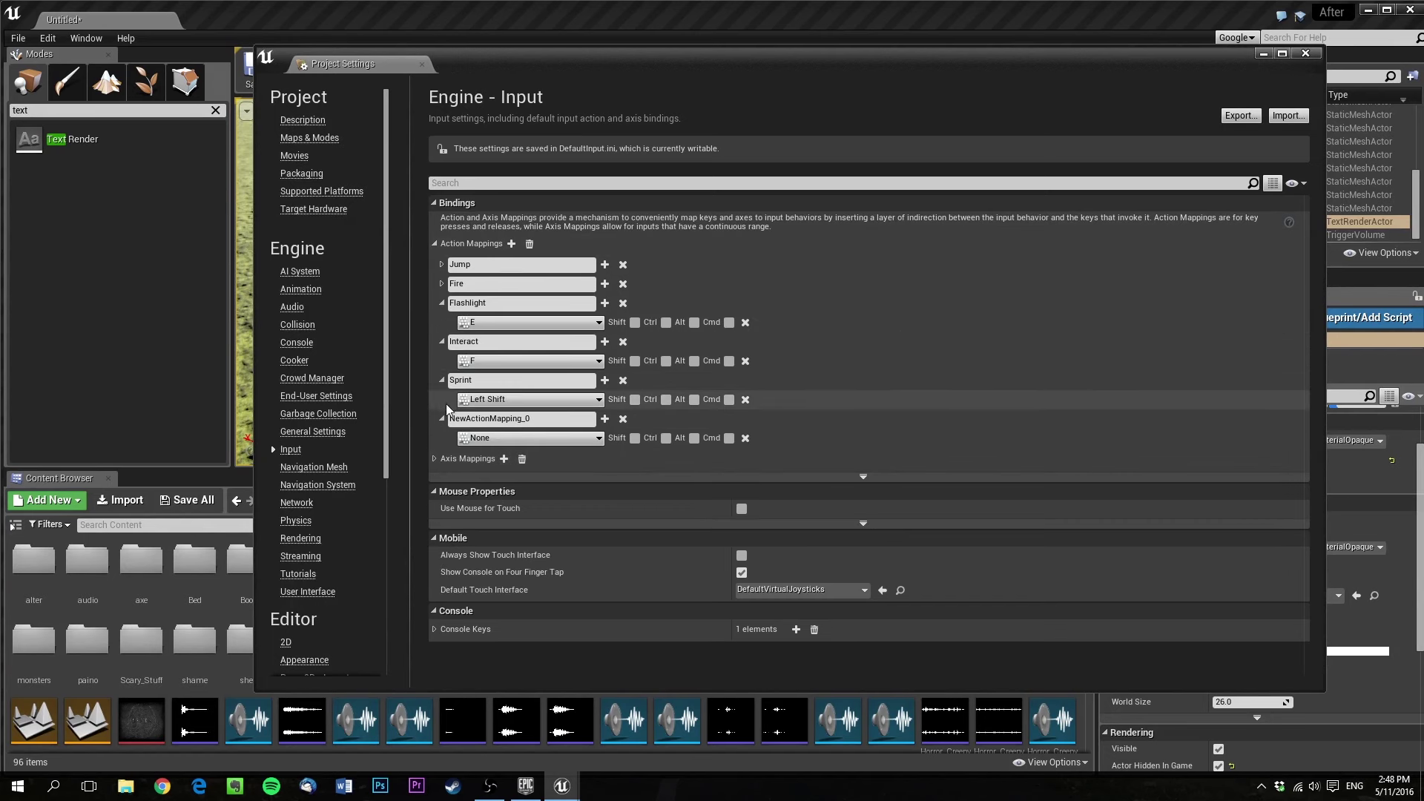
pyautogui.click(623, 419)
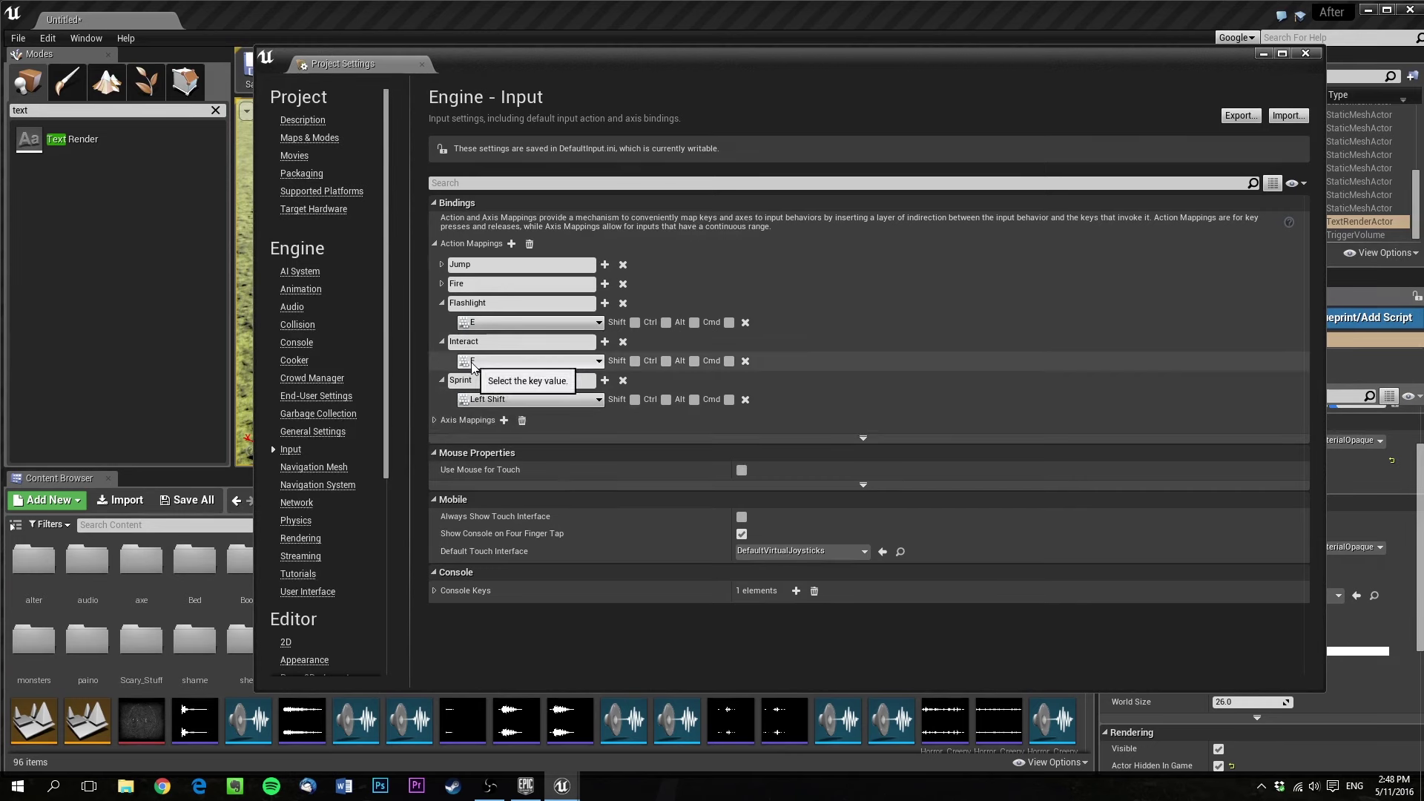
pyautogui.click(471, 364)
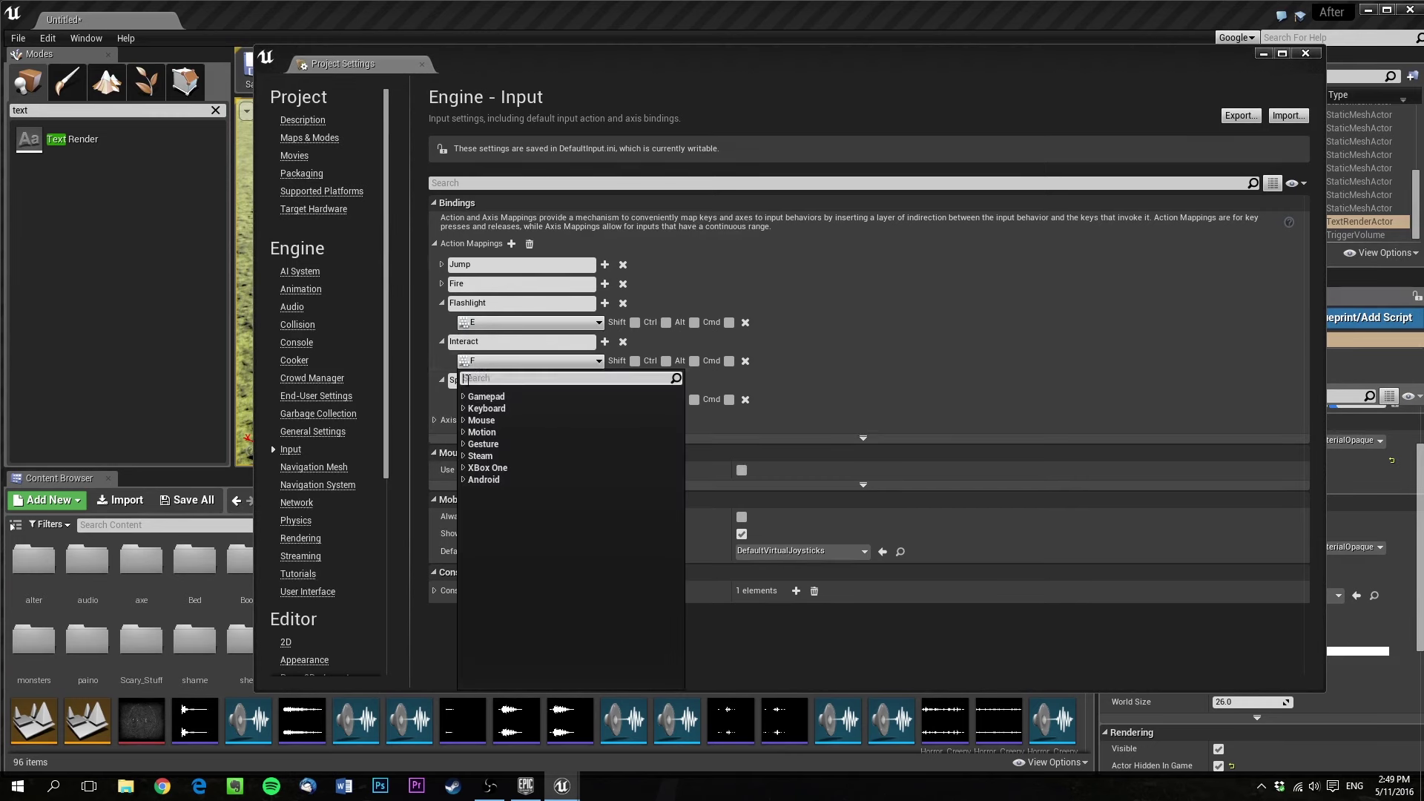
pyautogui.write('f')
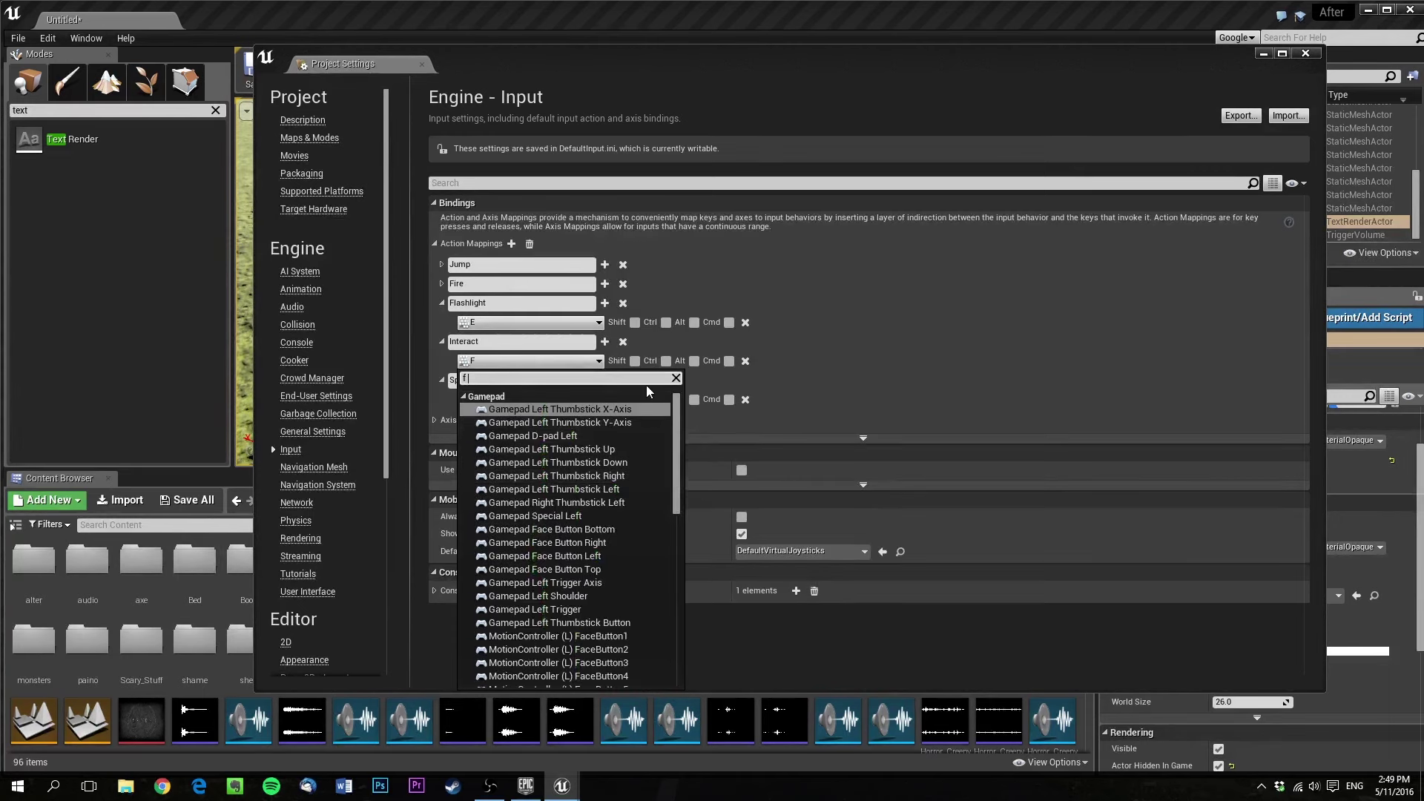
pyautogui.click(676, 379)
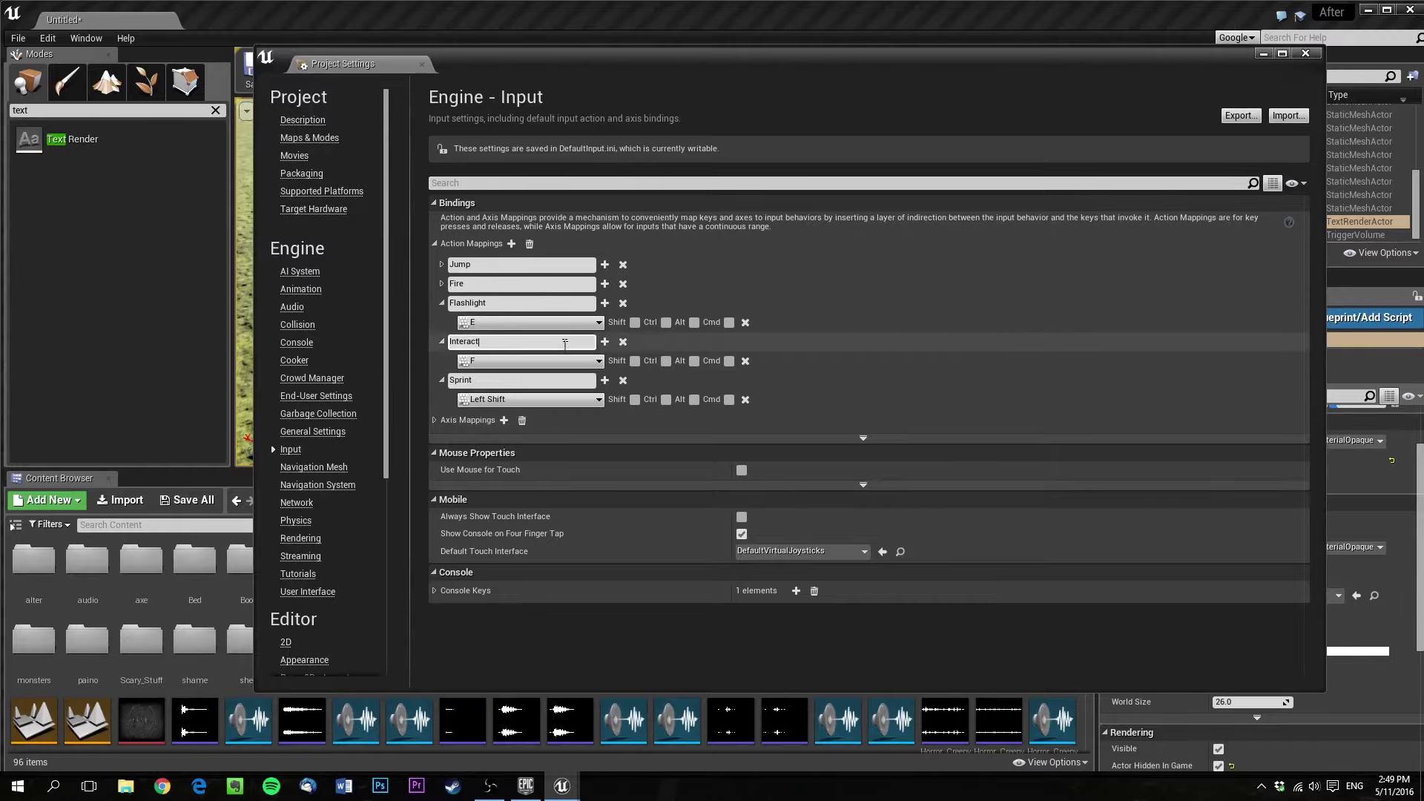
# Leave the project settings for the level blueprint and line up the end-overlap Set Actor Hidden In Game node beneath the begin-overlap one
pyautogui.click(1305, 54)
pyautogui.moveTo(668, 297)
pyautogui.mouseDown(button='right')
pyautogui.moveTo(690, 293)
pyautogui.moveTo(649, 297)
pyautogui.mouseUp(button='right')
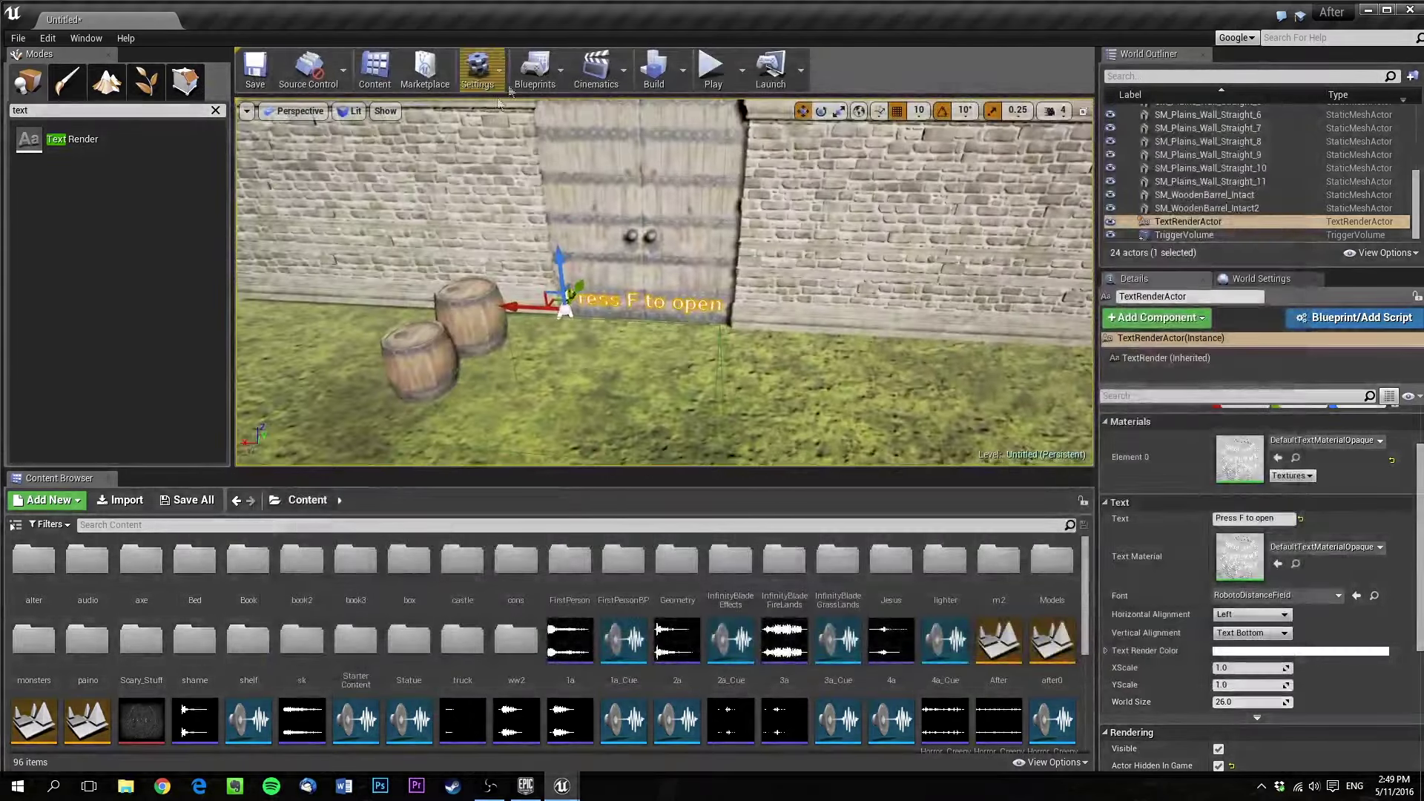
pyautogui.click(534, 71)
pyautogui.moveTo(586, 230)
pyautogui.click(584, 193)
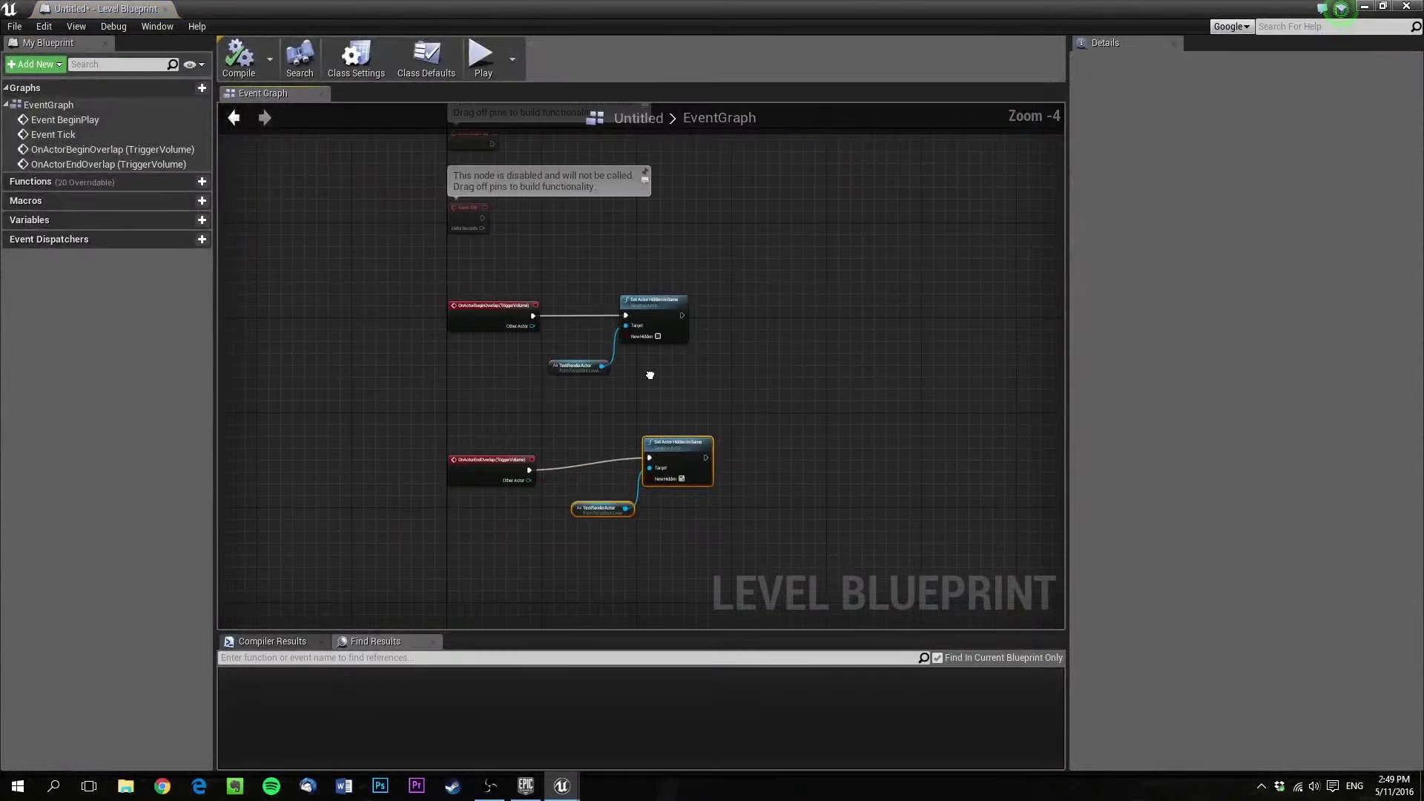
pyautogui.moveTo(683, 439)
pyautogui.mouseDown()
pyautogui.moveTo(668, 393)
pyautogui.moveTo(662, 425)
pyautogui.mouseUp()
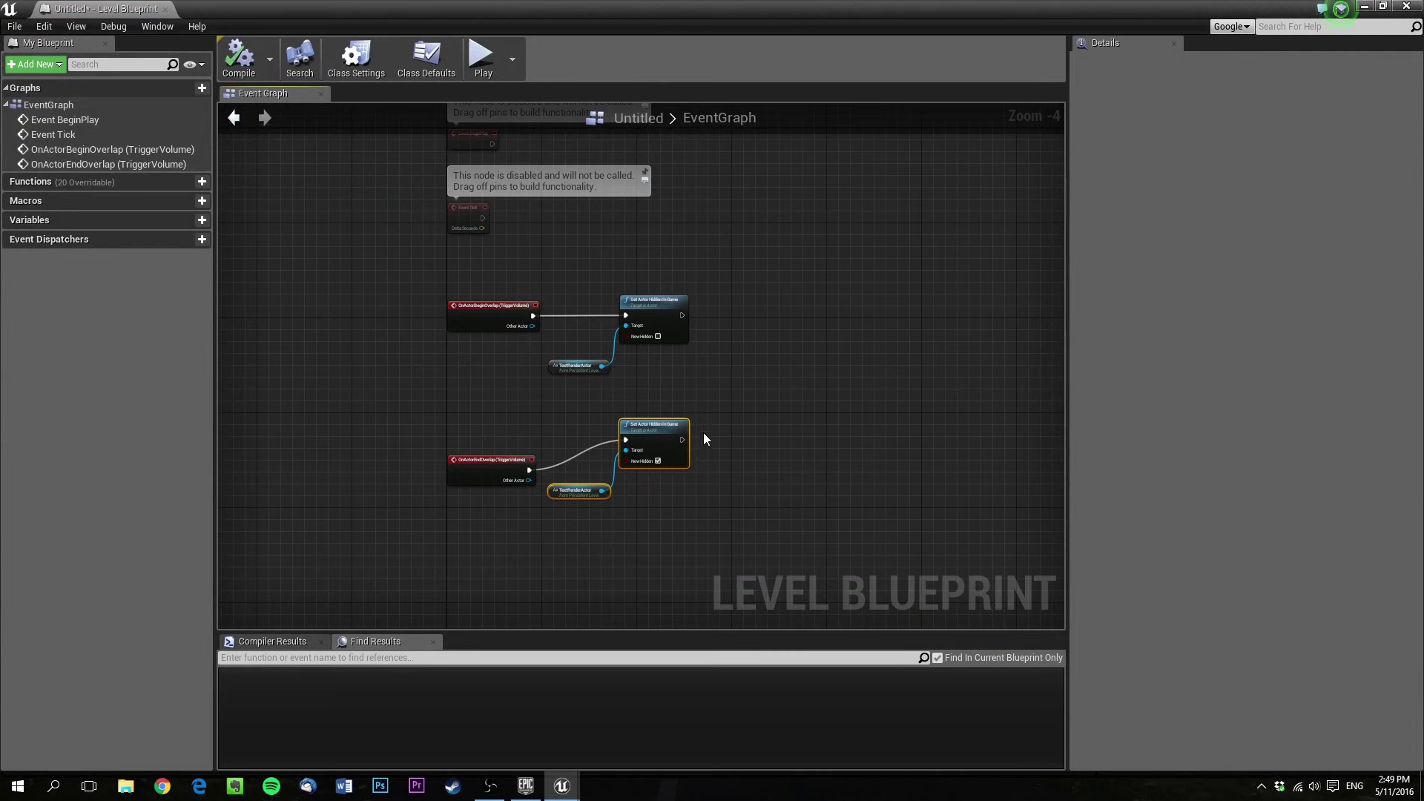
pyautogui.scroll(2, 701, 433)
pyautogui.moveTo(593, 438); pyautogui.dragTo(583, 537, button='right')
pyautogui.moveTo(621, 473); pyautogui.dragTo(591, 483, button='right')
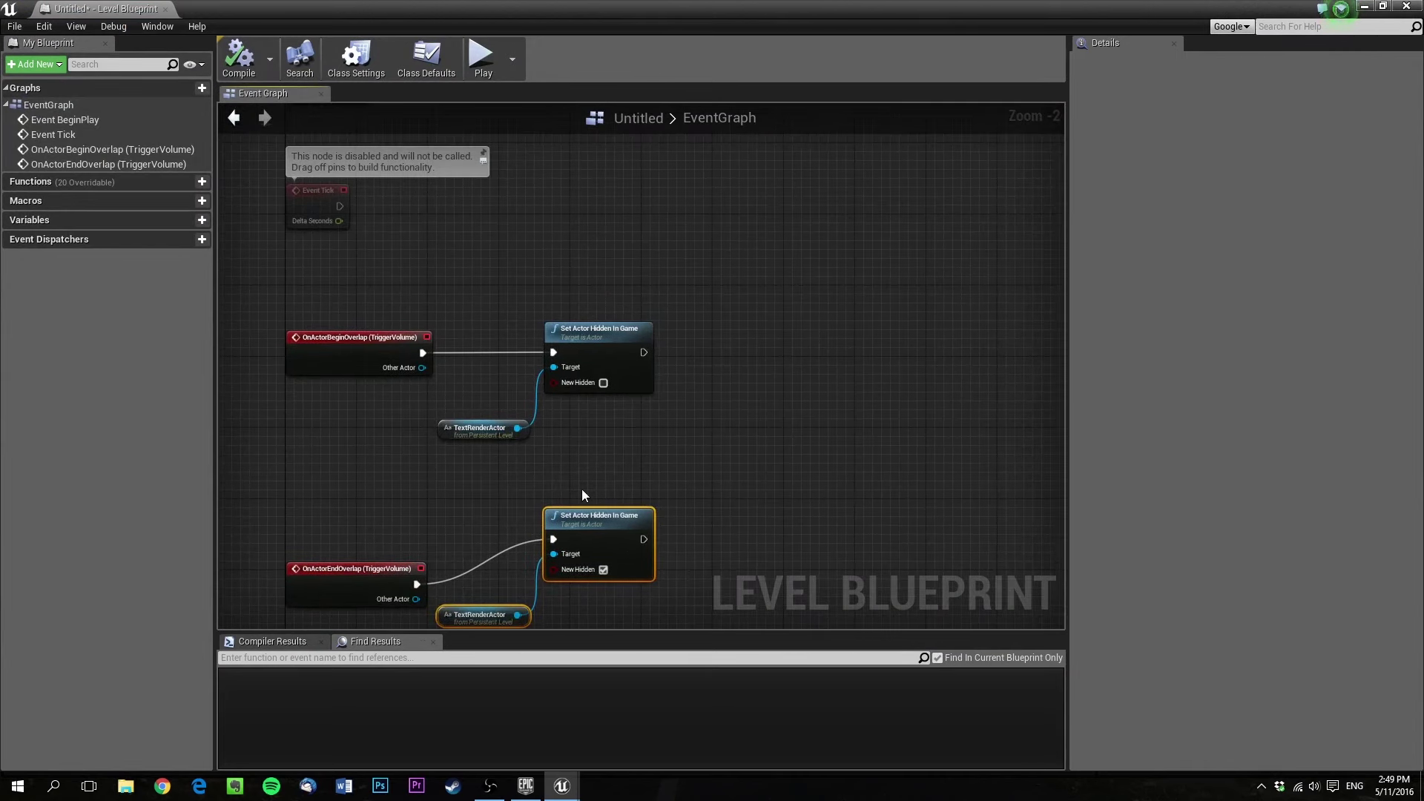
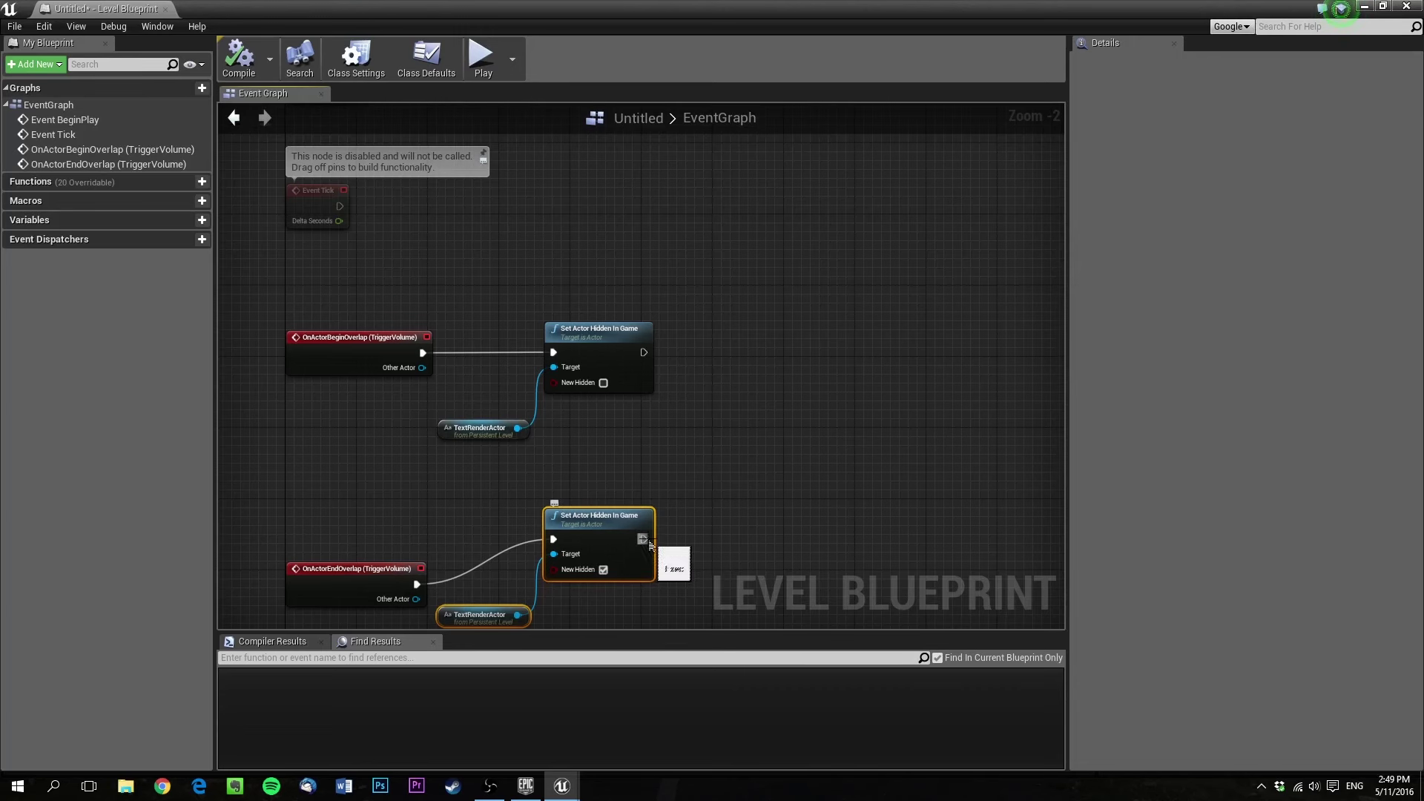
# Add a Gate node, wiring the begin-overlap Set Actor Hidden In Game node to Open and the end-overlap one to Close, with Enter disconnected
pyautogui.moveTo(642, 539); pyautogui.dragTo(730, 469)
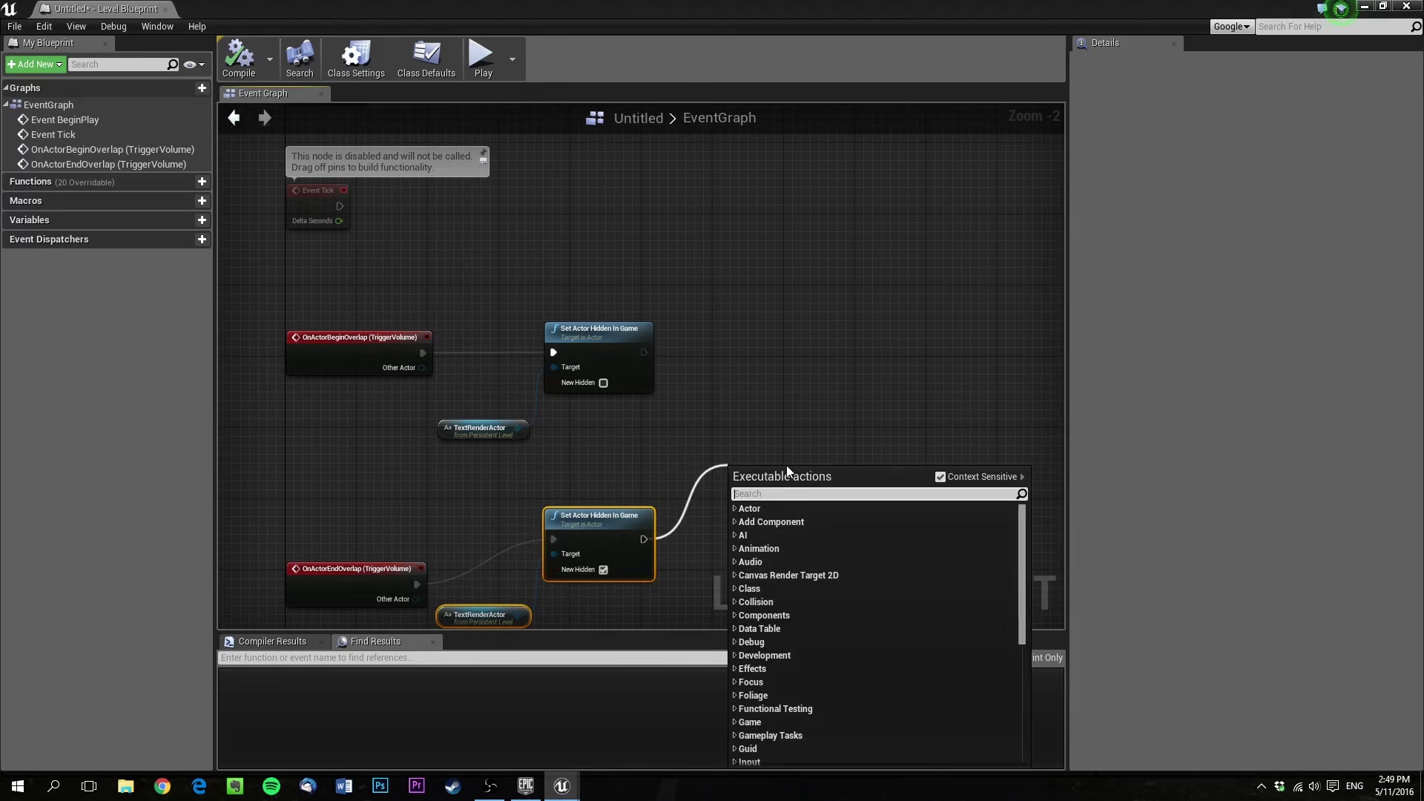
pyautogui.write('gate')
pyautogui.press('Return')
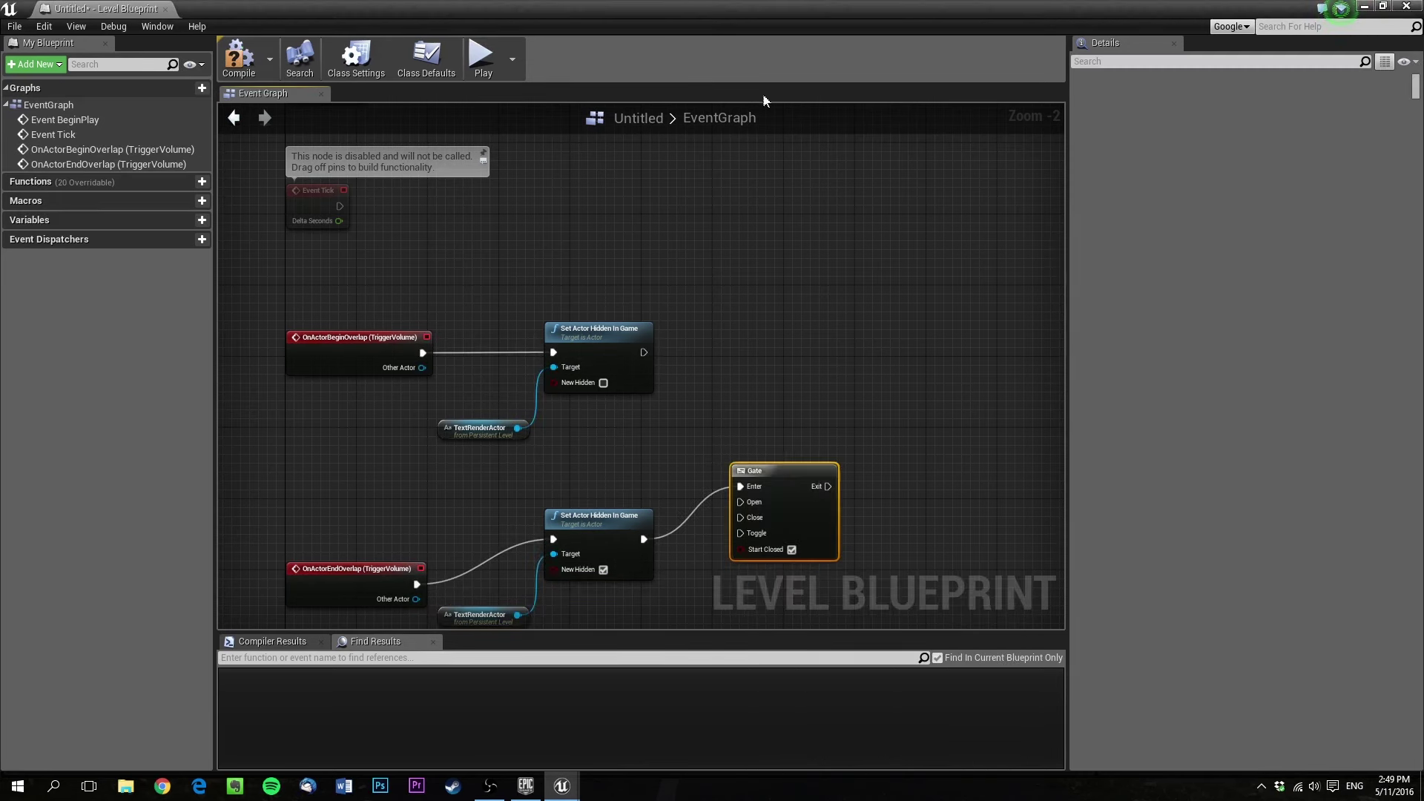
pyautogui.moveTo(795, 502); pyautogui.dragTo(786, 421)
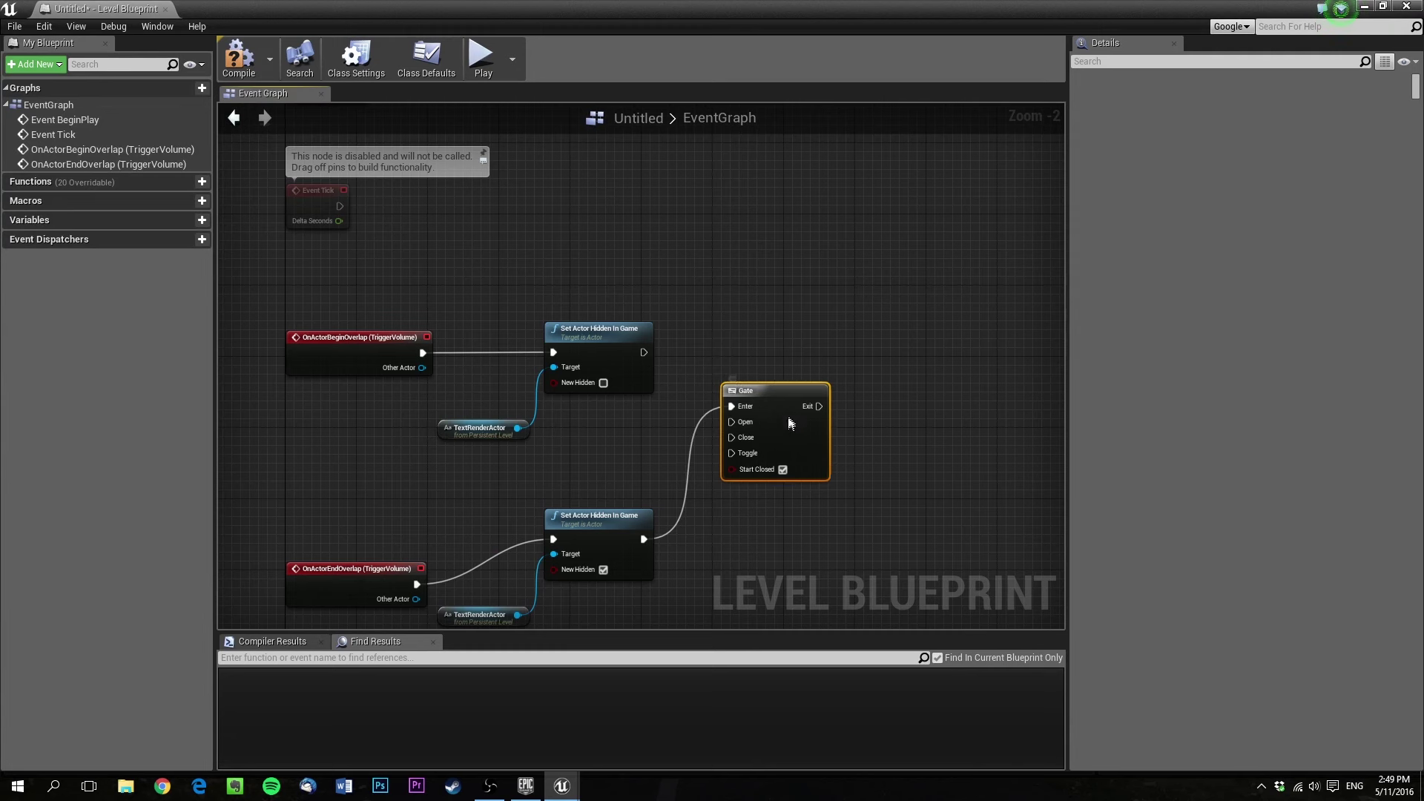
pyautogui.keyDown('alt'); pyautogui.click(693, 434); pyautogui.keyUp('alt')
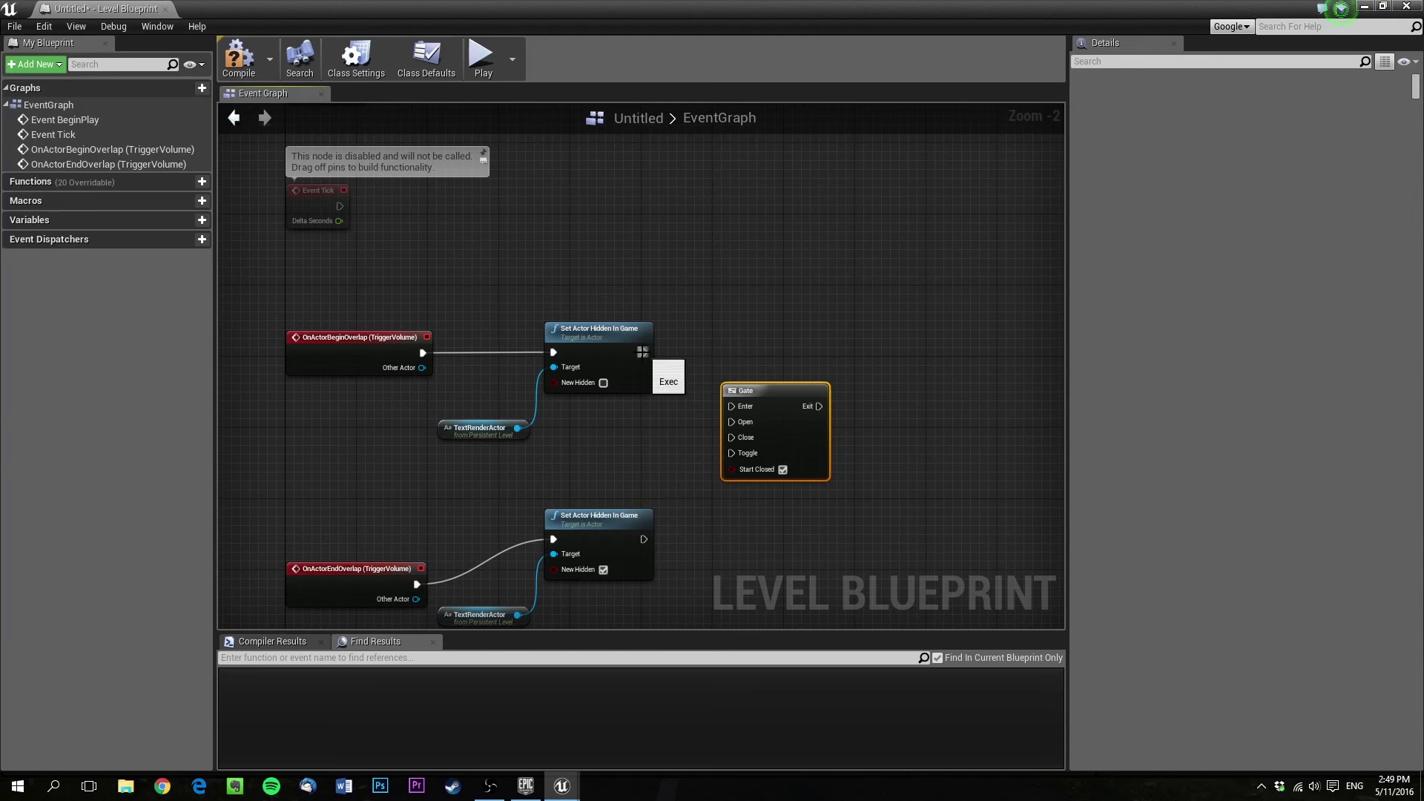
pyautogui.moveTo(642, 353); pyautogui.dragTo(731, 422)
pyautogui.moveTo(642, 539); pyautogui.dragTo(731, 437)
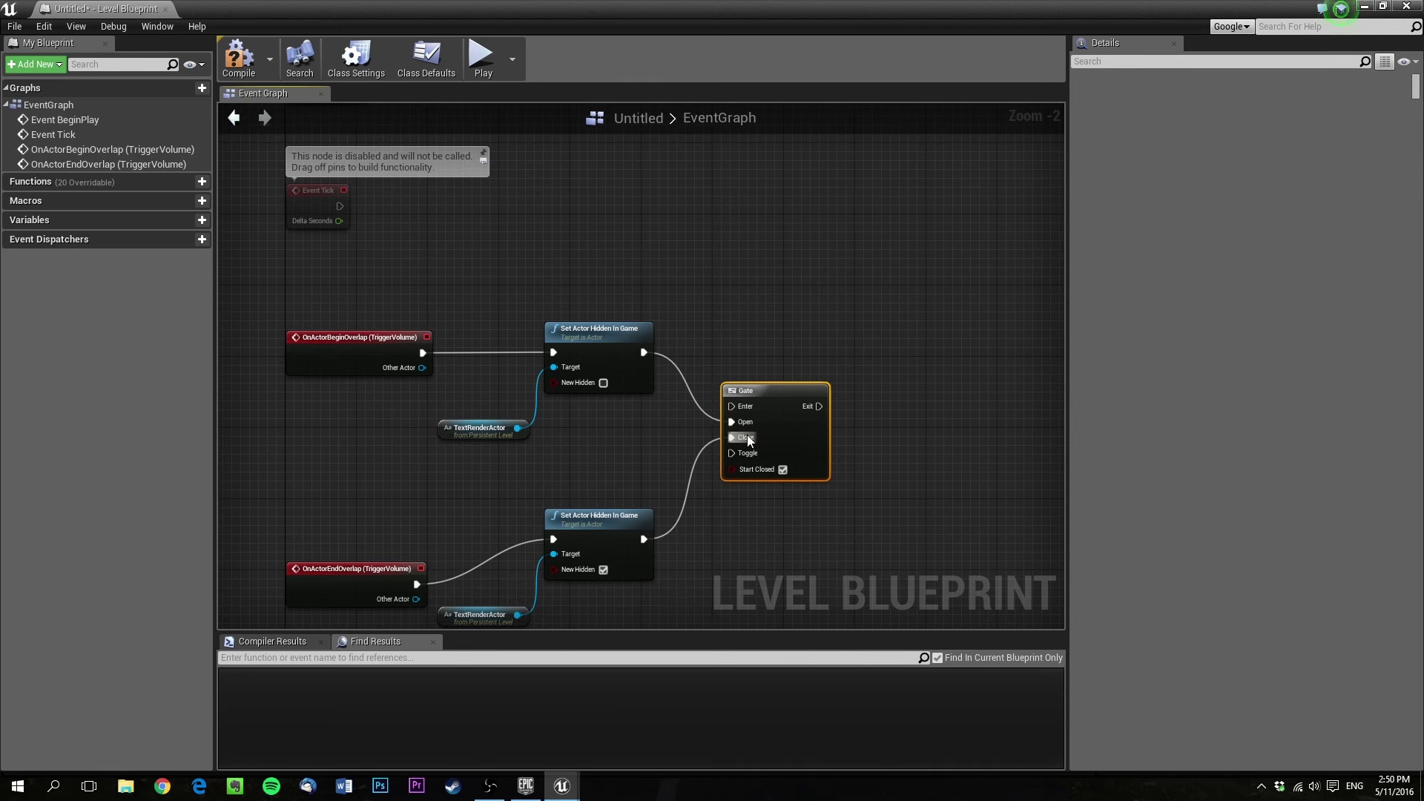
# Add the Interact input action event with Pressed wired to the Gate's Enter, and space the event and Gate nodes apart
pyautogui.moveTo(731, 406); pyautogui.dragTo(705, 292)
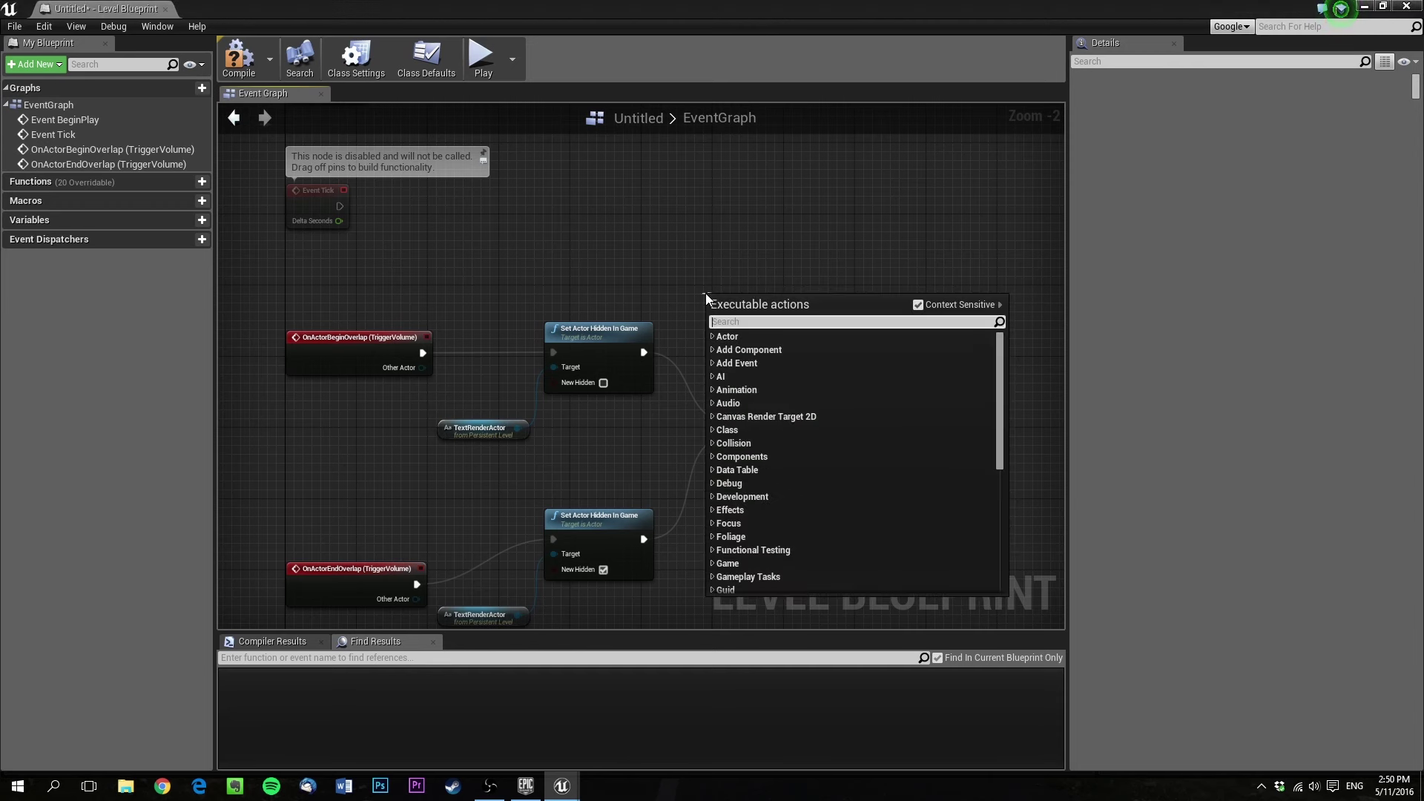
pyautogui.write('inter')
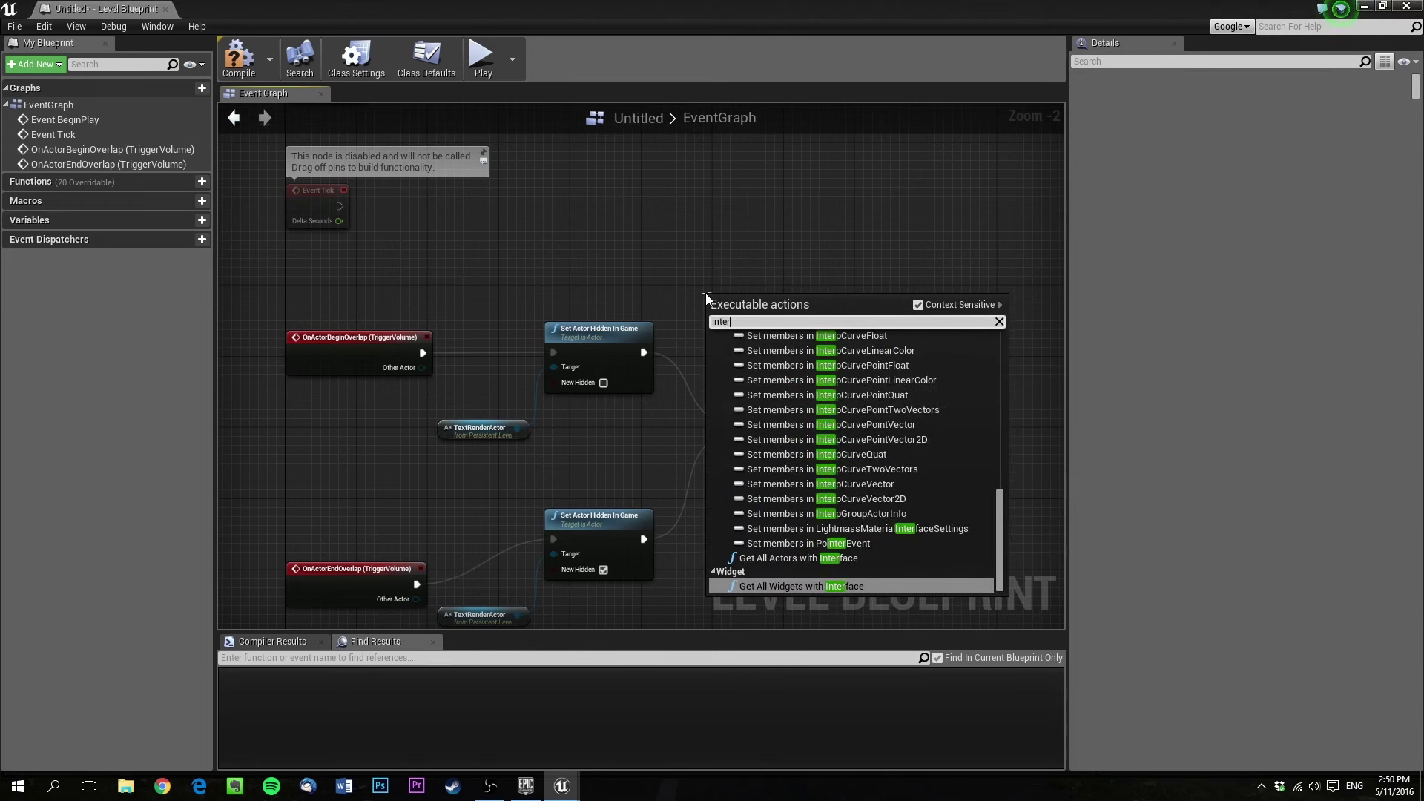
pyautogui.write('act')
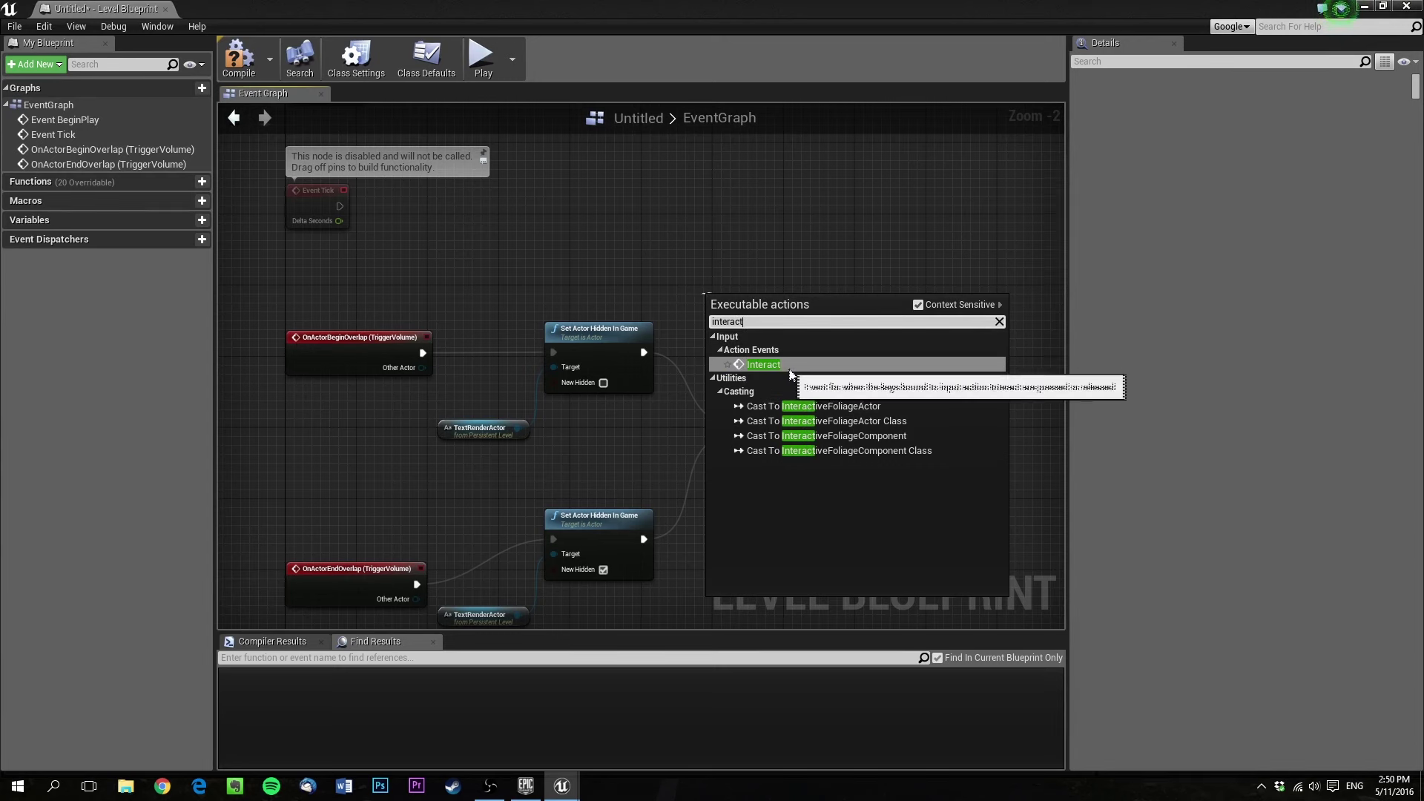
pyautogui.click(764, 365)
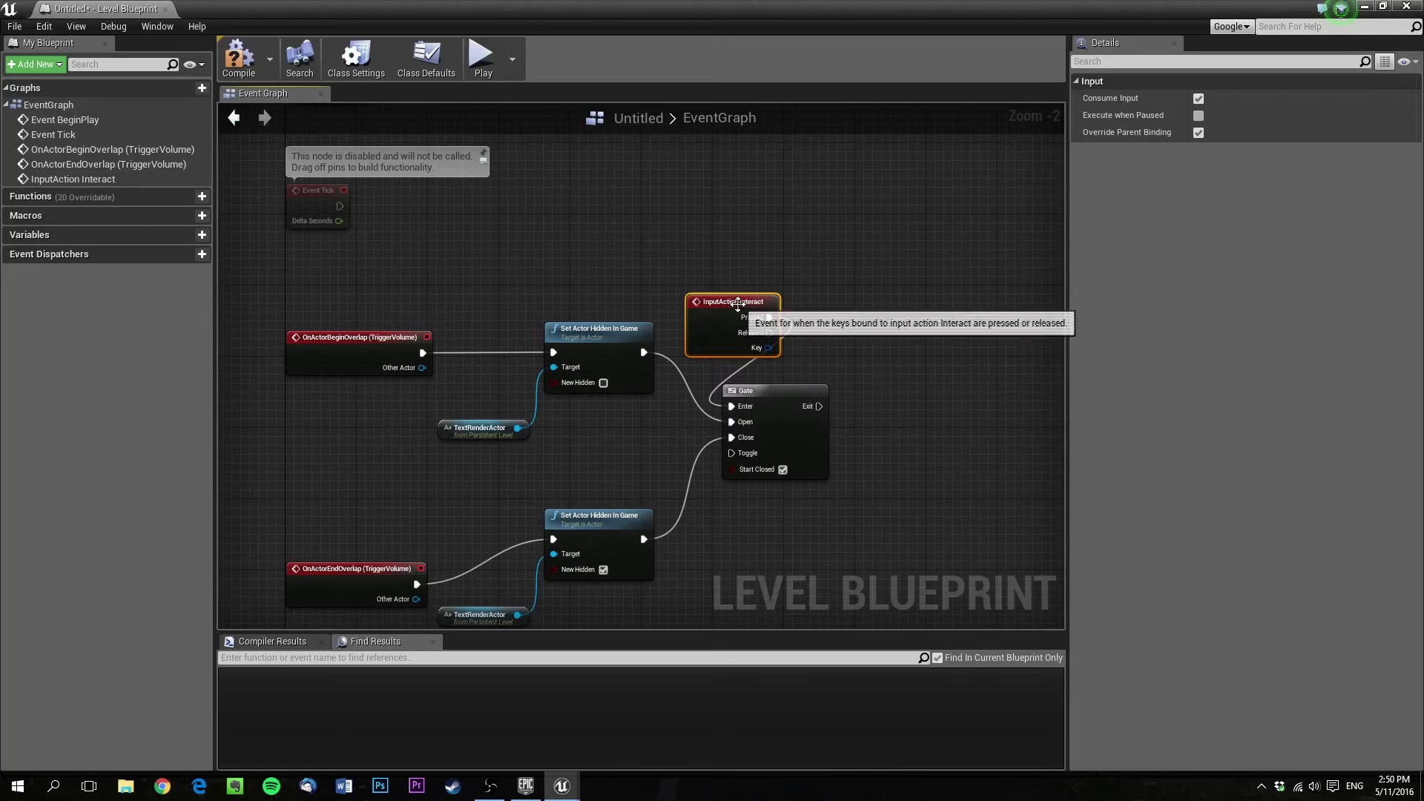
pyautogui.moveTo(768, 302); pyautogui.dragTo(679, 187)
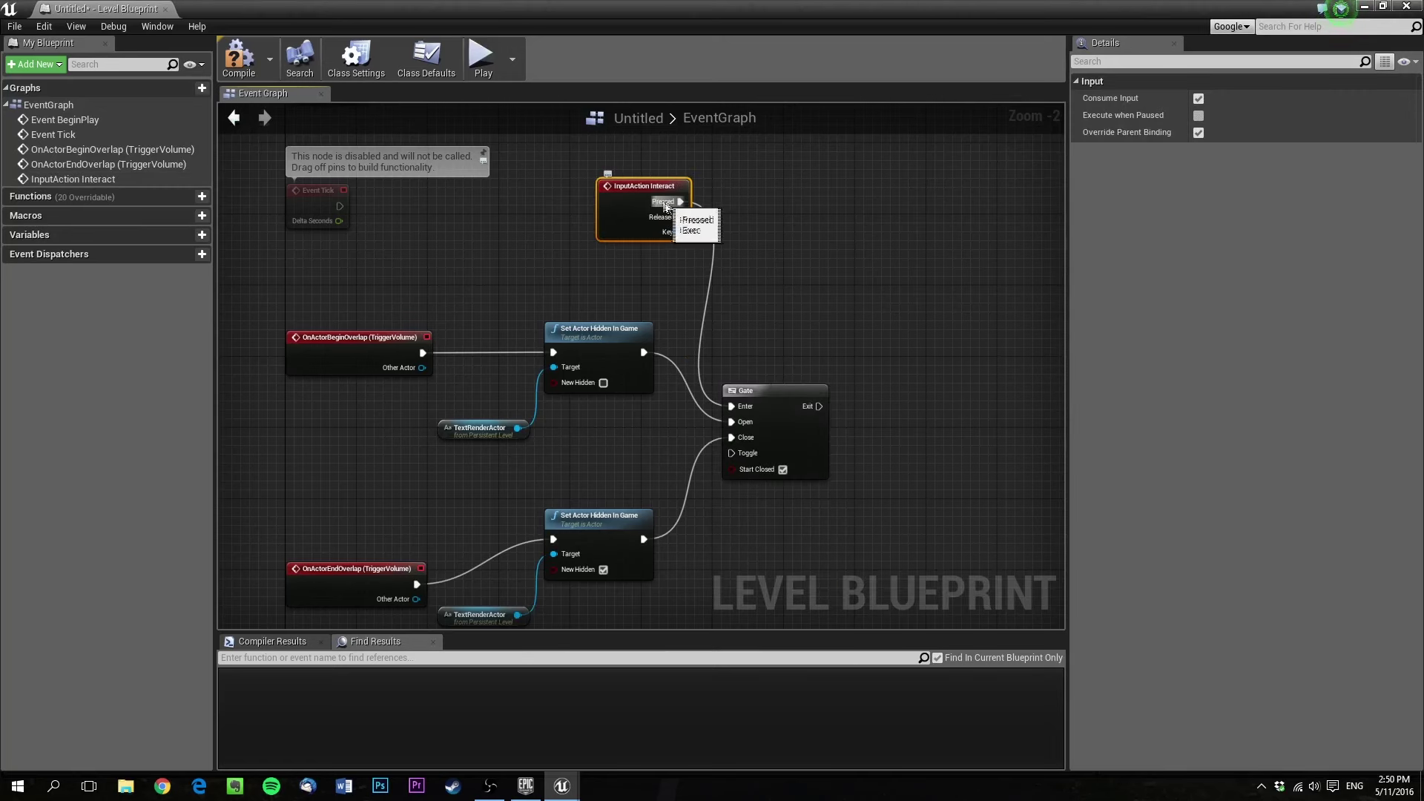
pyautogui.moveTo(805, 451); pyautogui.dragTo(822, 406)
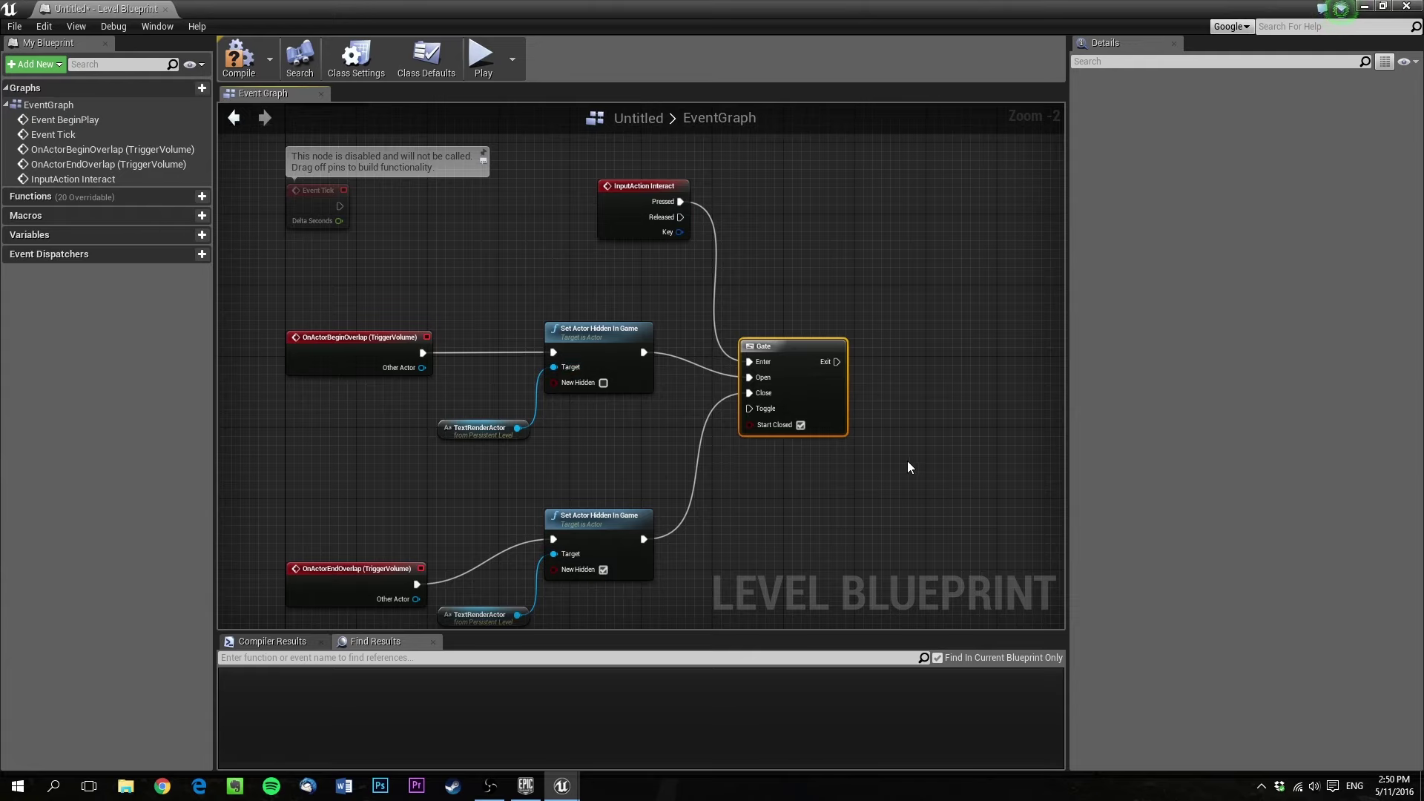
pyautogui.moveTo(910, 467); pyautogui.dragTo(894, 442, button='right')
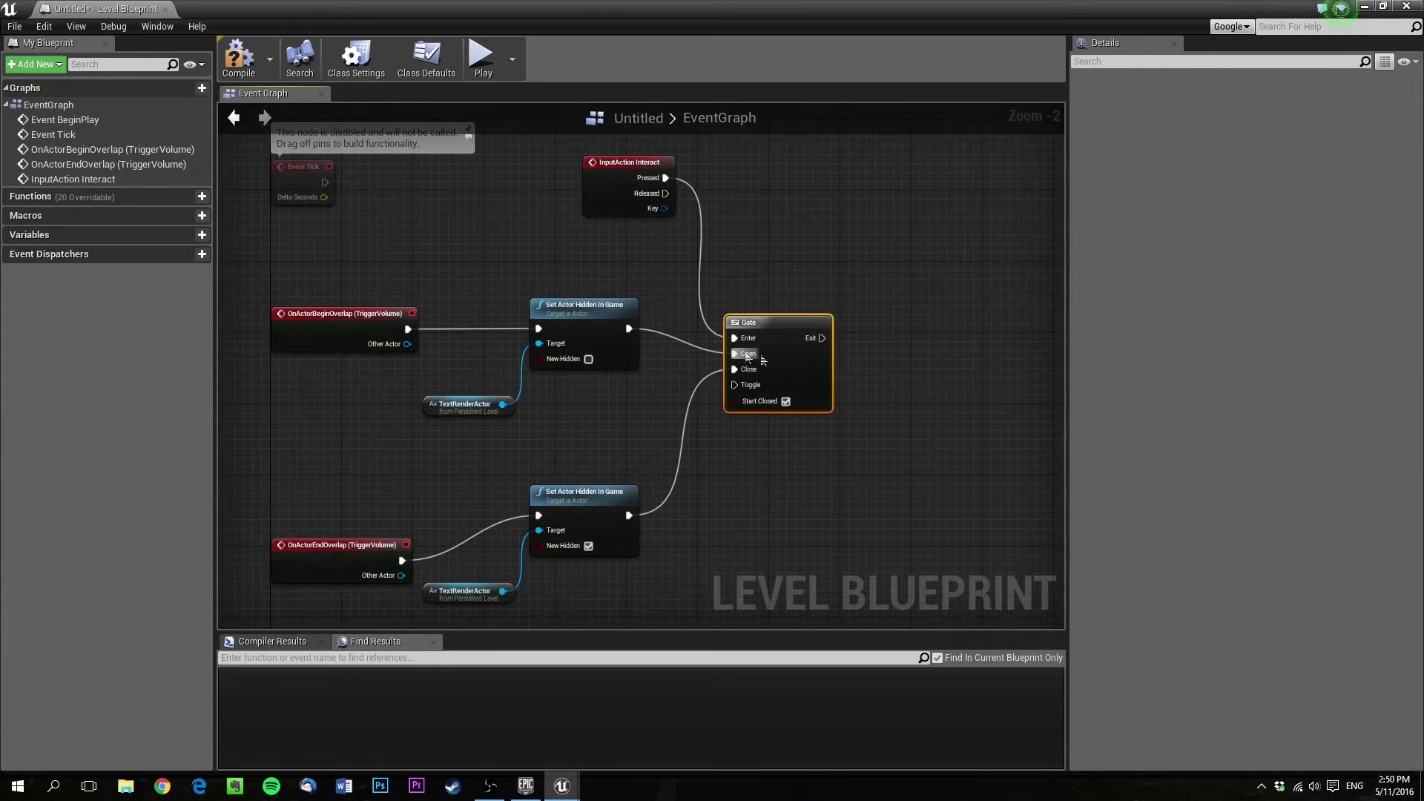
pyautogui.moveTo(789, 341); pyautogui.dragTo(905, 314)
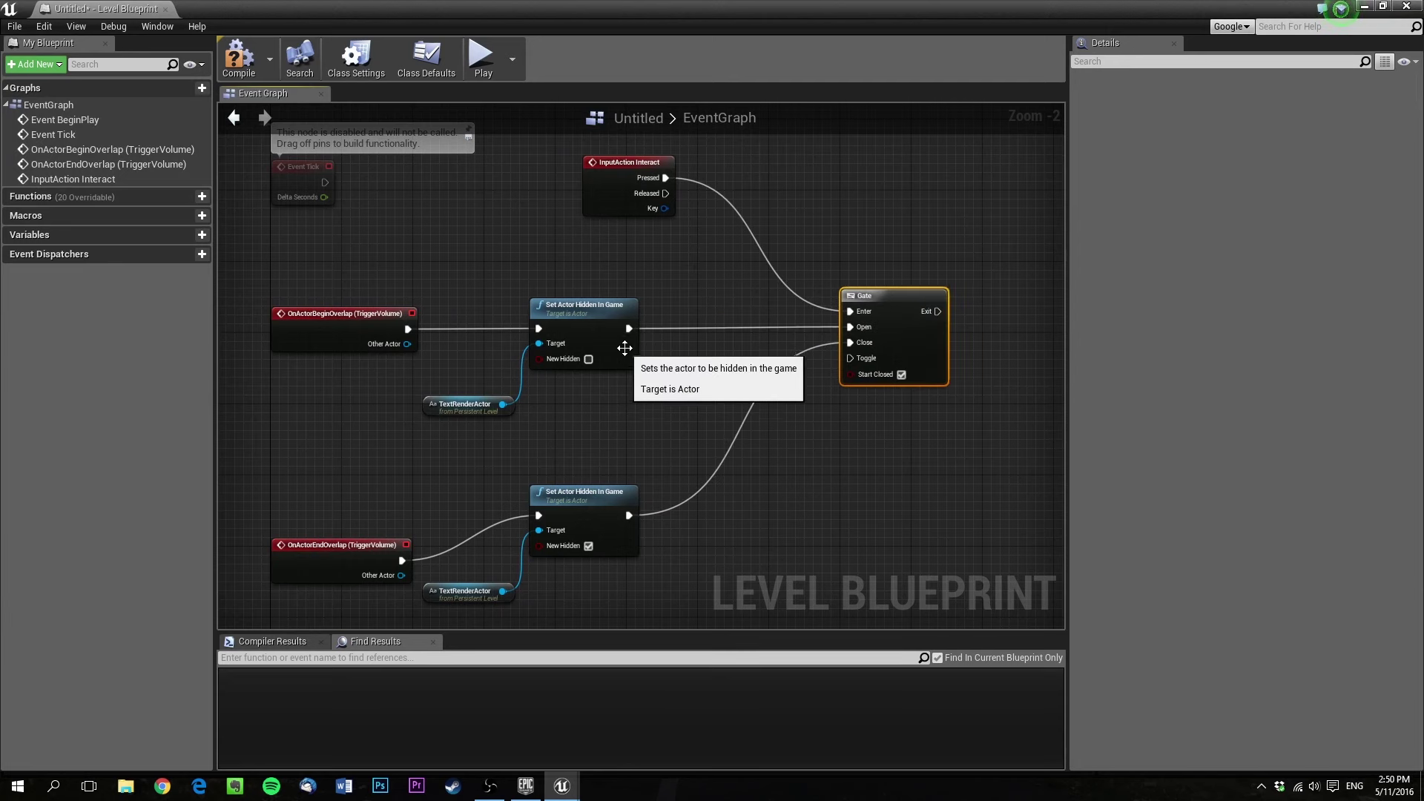
# Add a Set Actor Hidden In Game node from the Gate's Exit, finding it with Context Sensitive off, and align it with the Gate
pyautogui.moveTo(900, 474); pyautogui.dragTo(664, 540, button='right')
pyautogui.moveTo(353, 461); pyautogui.dragTo(270, 485, button='right')
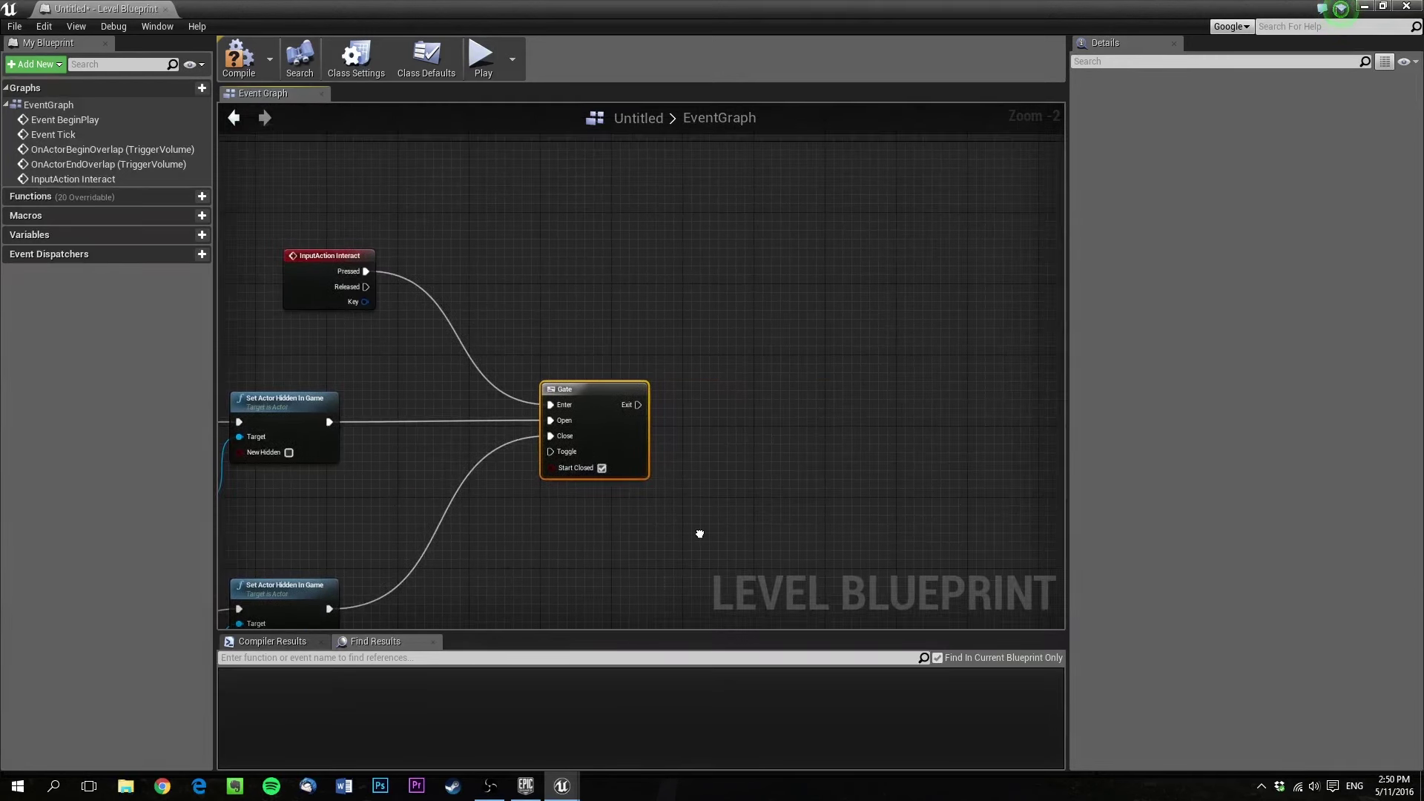
pyautogui.moveTo(660, 410); pyautogui.dragTo(772, 379)
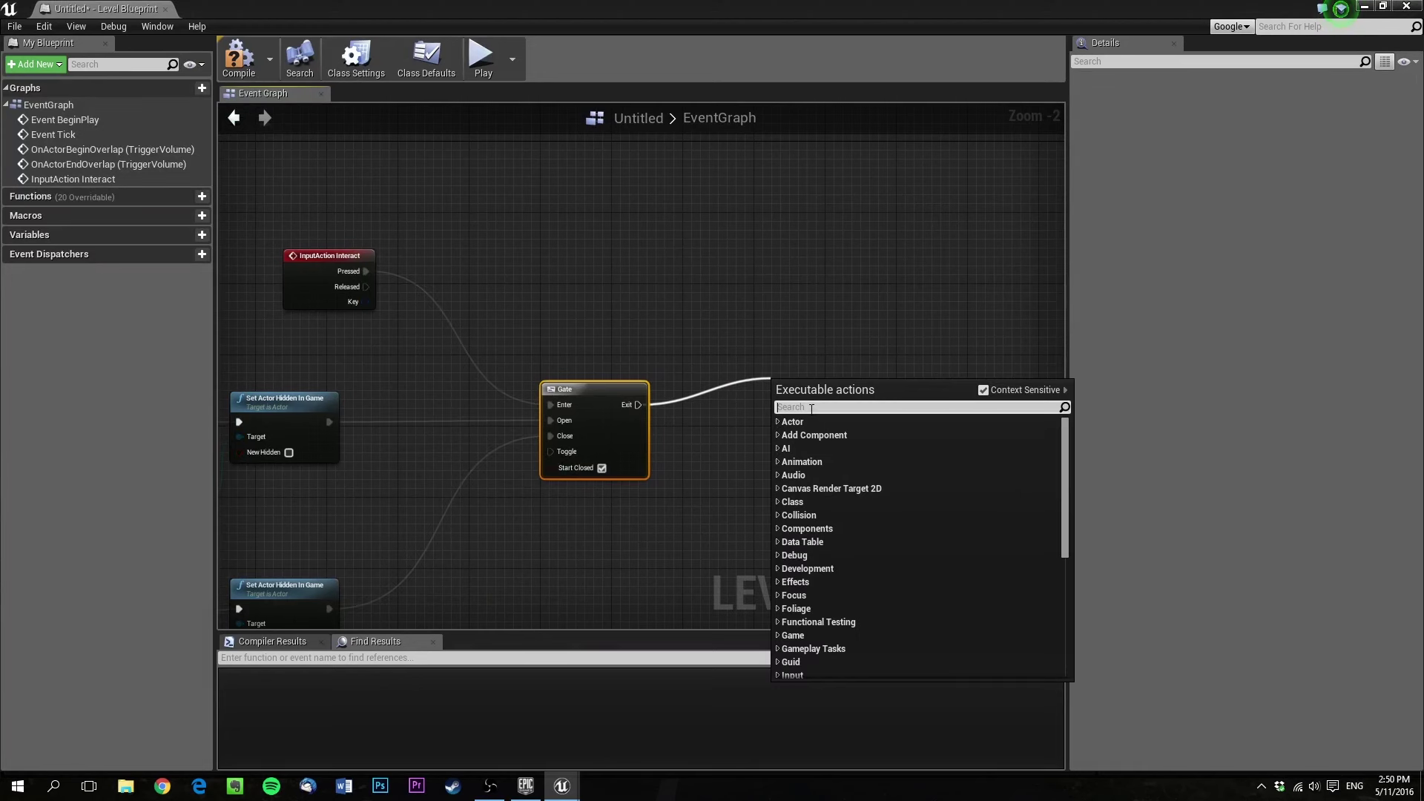
pyautogui.write('se')
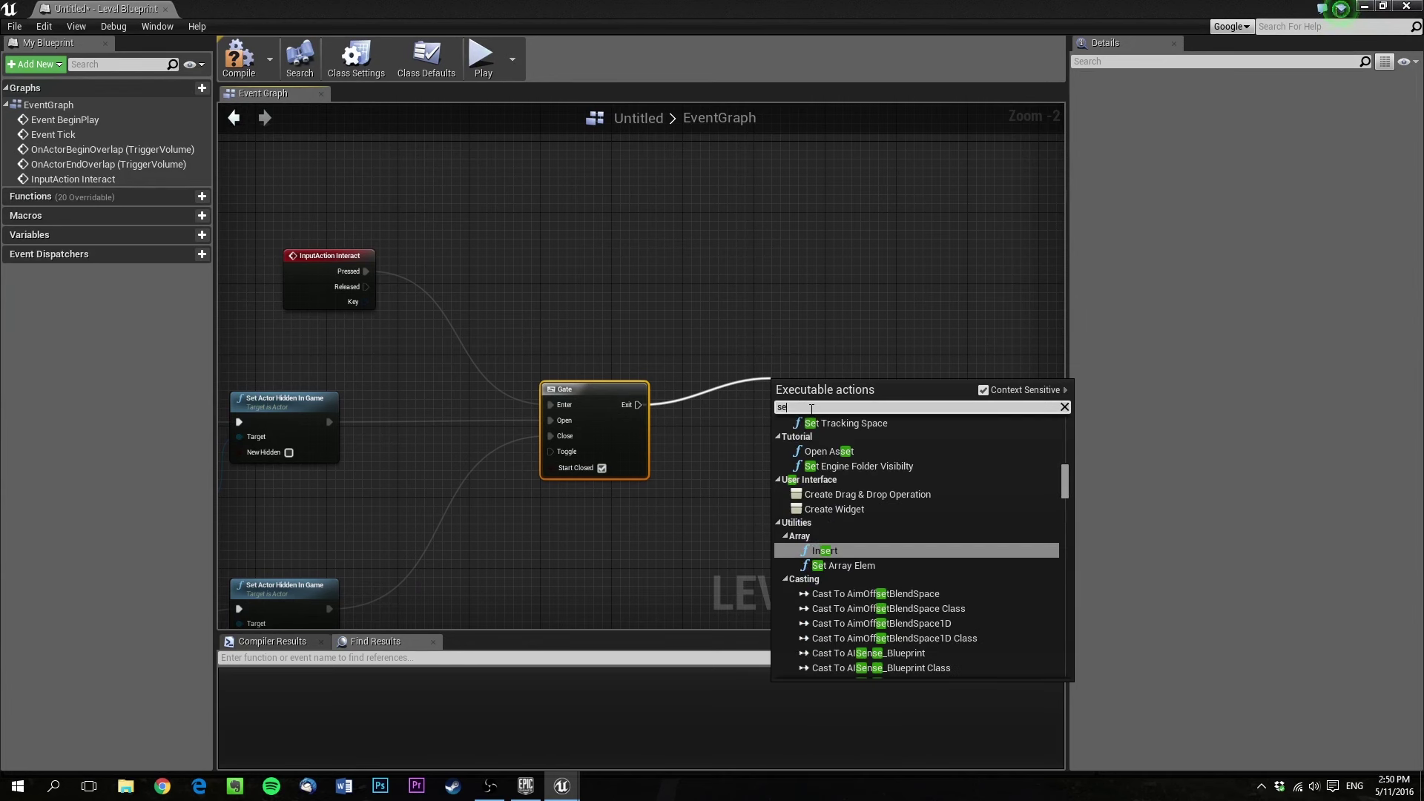
pyautogui.press('BackSpace')
pyautogui.press('BackSpace')
pyautogui.write('hid')
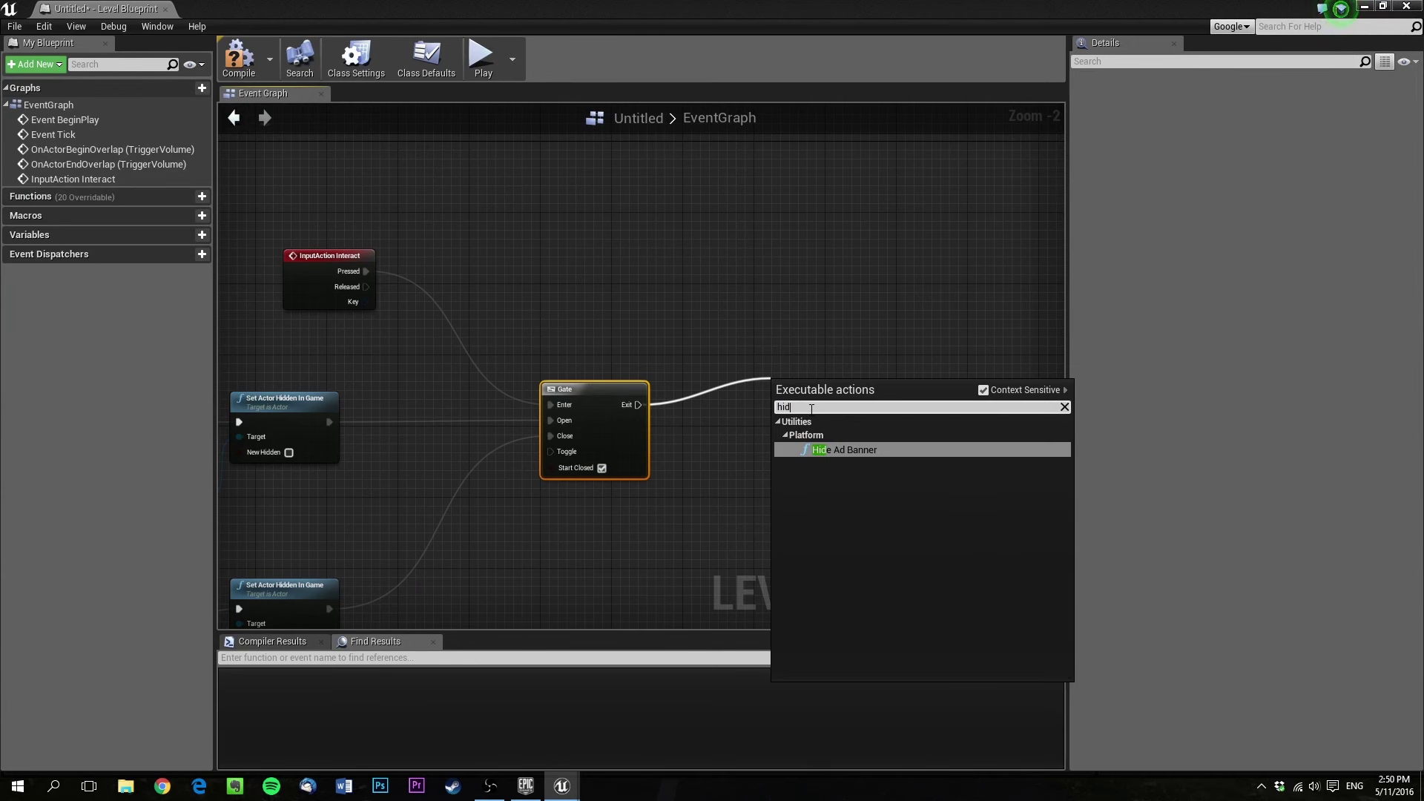
pyautogui.write('den')
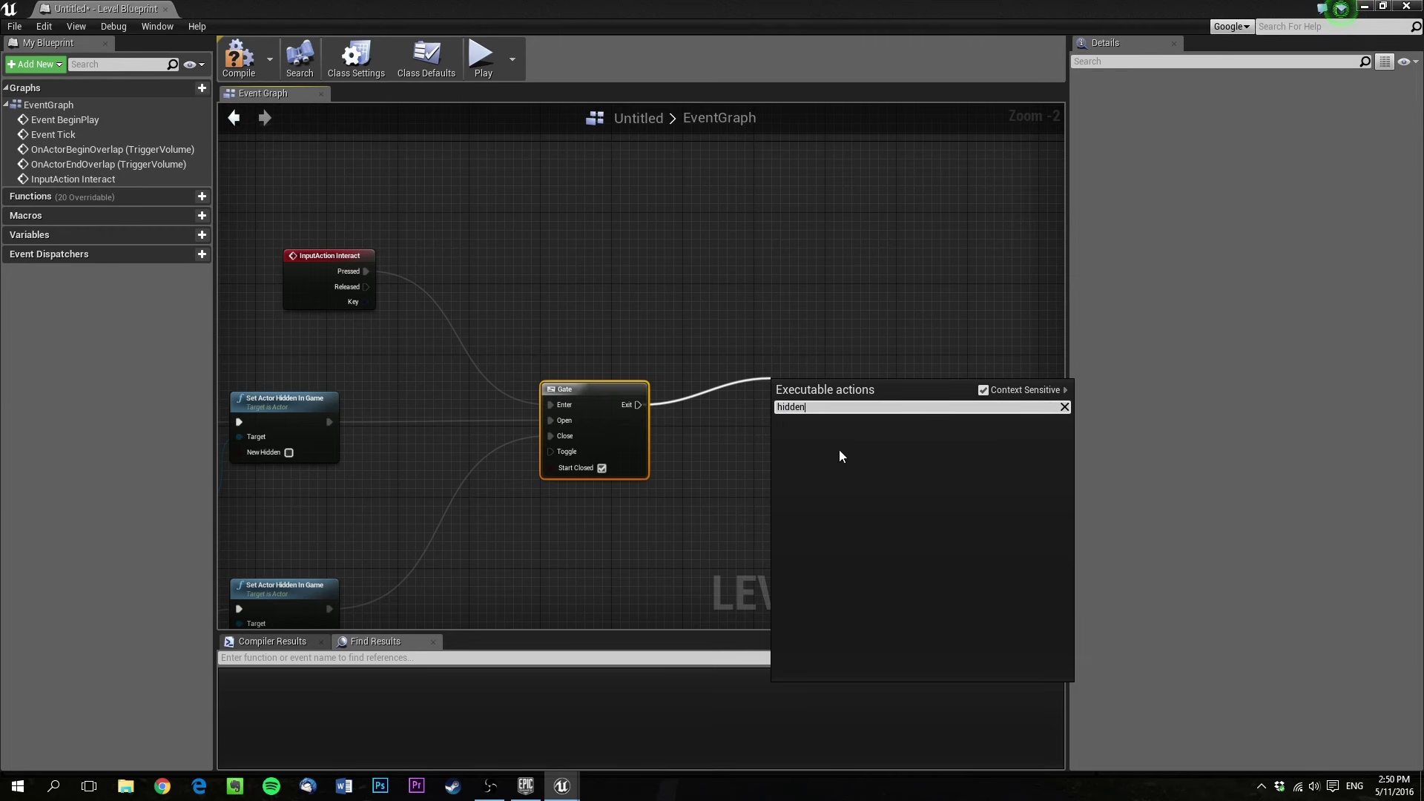
pyautogui.click(983, 391)
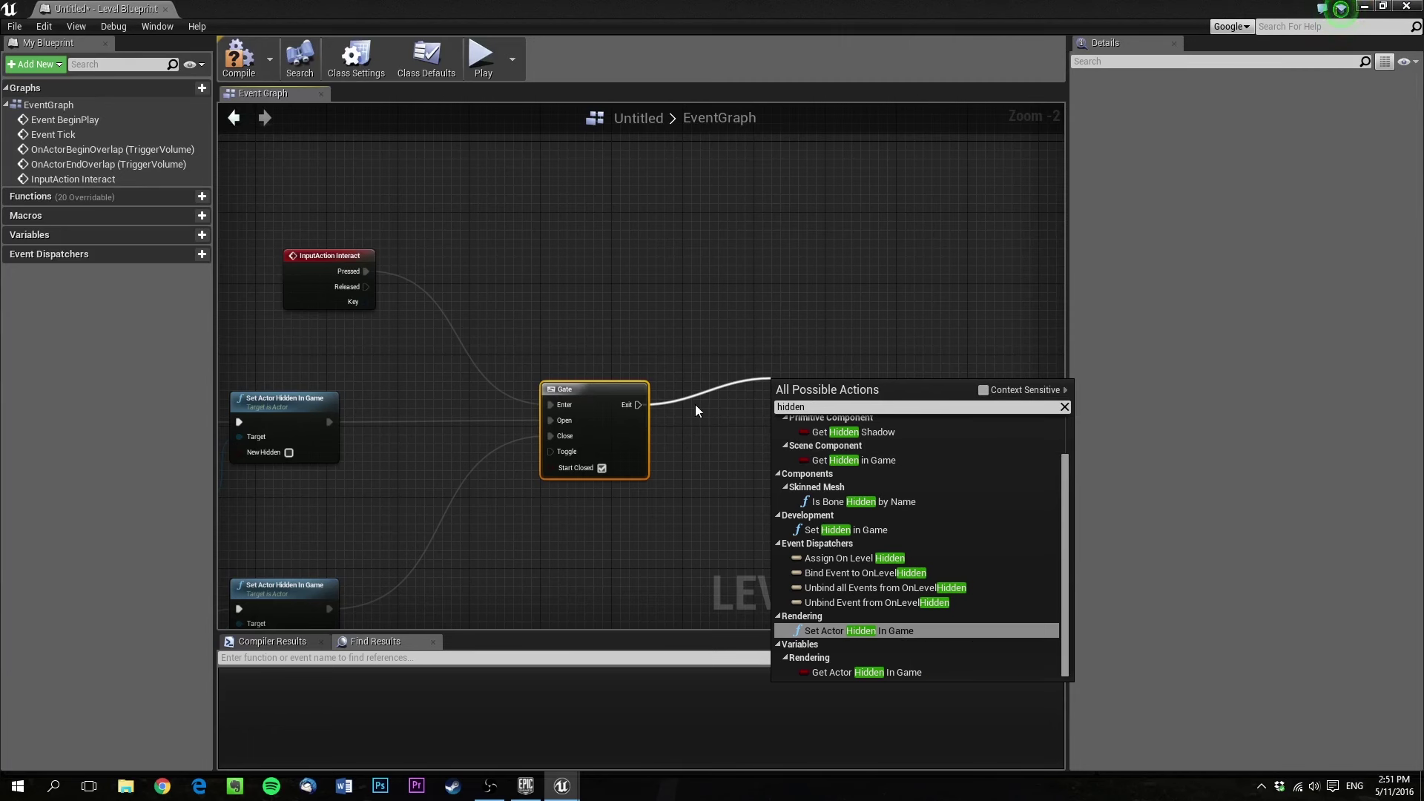
pyautogui.click(984, 390)
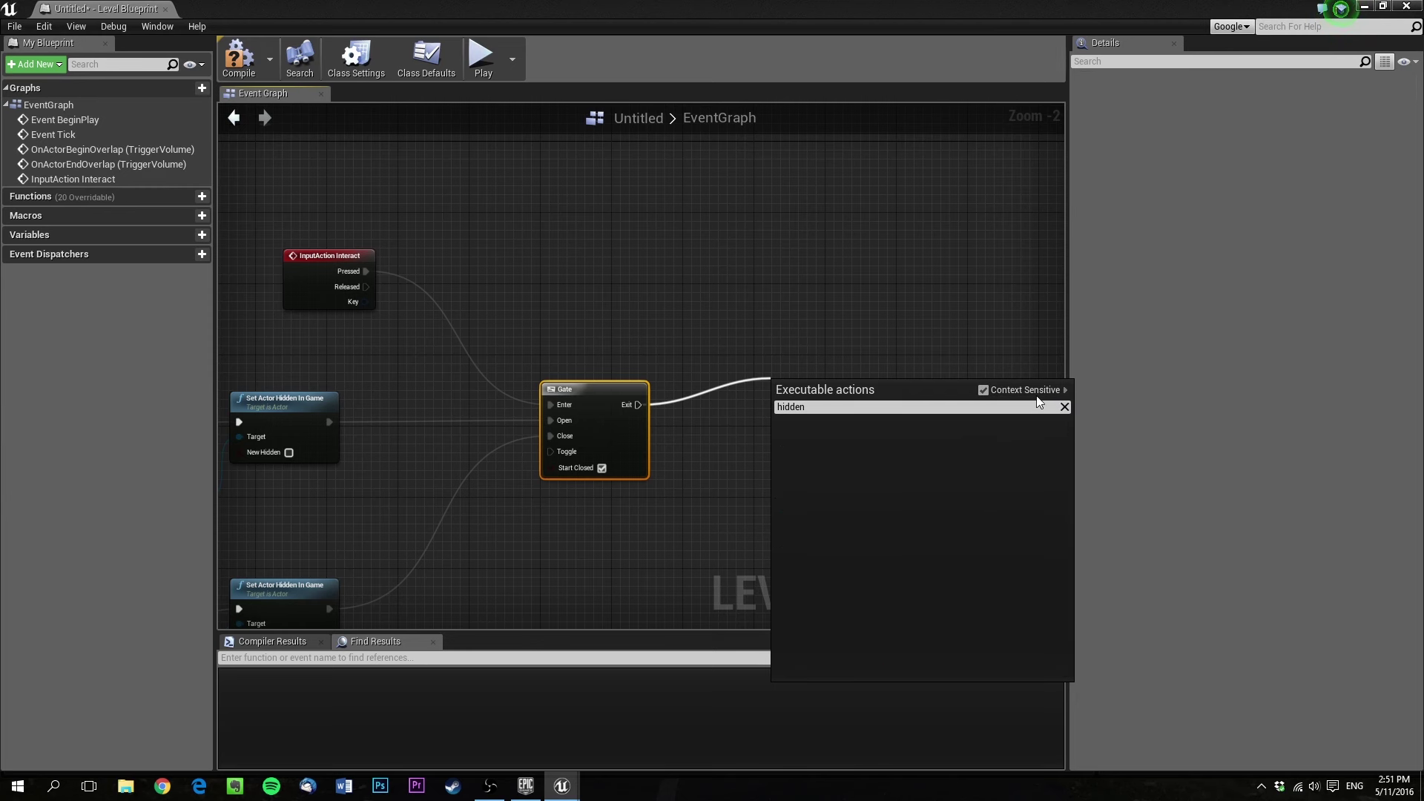
pyautogui.click(984, 390)
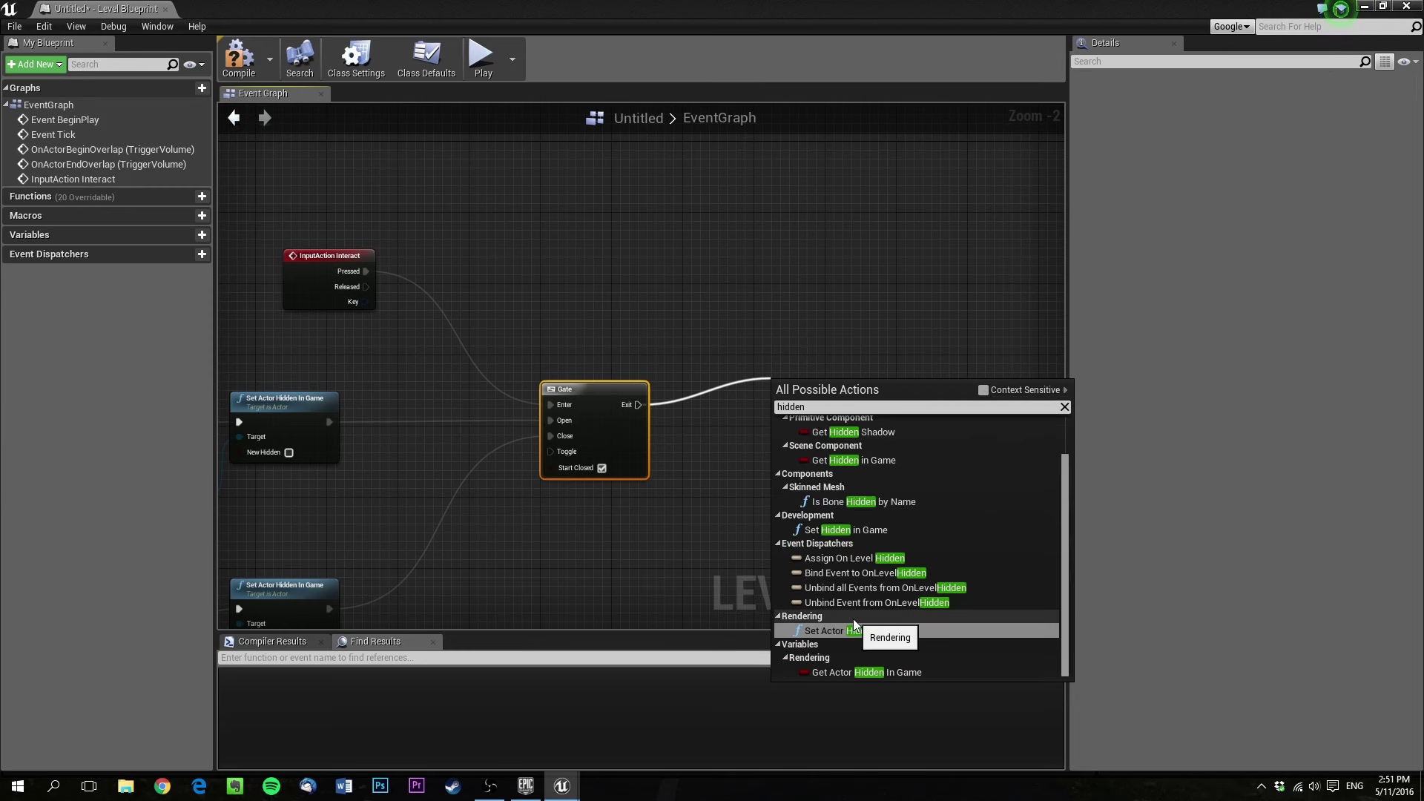
pyautogui.click(824, 631)
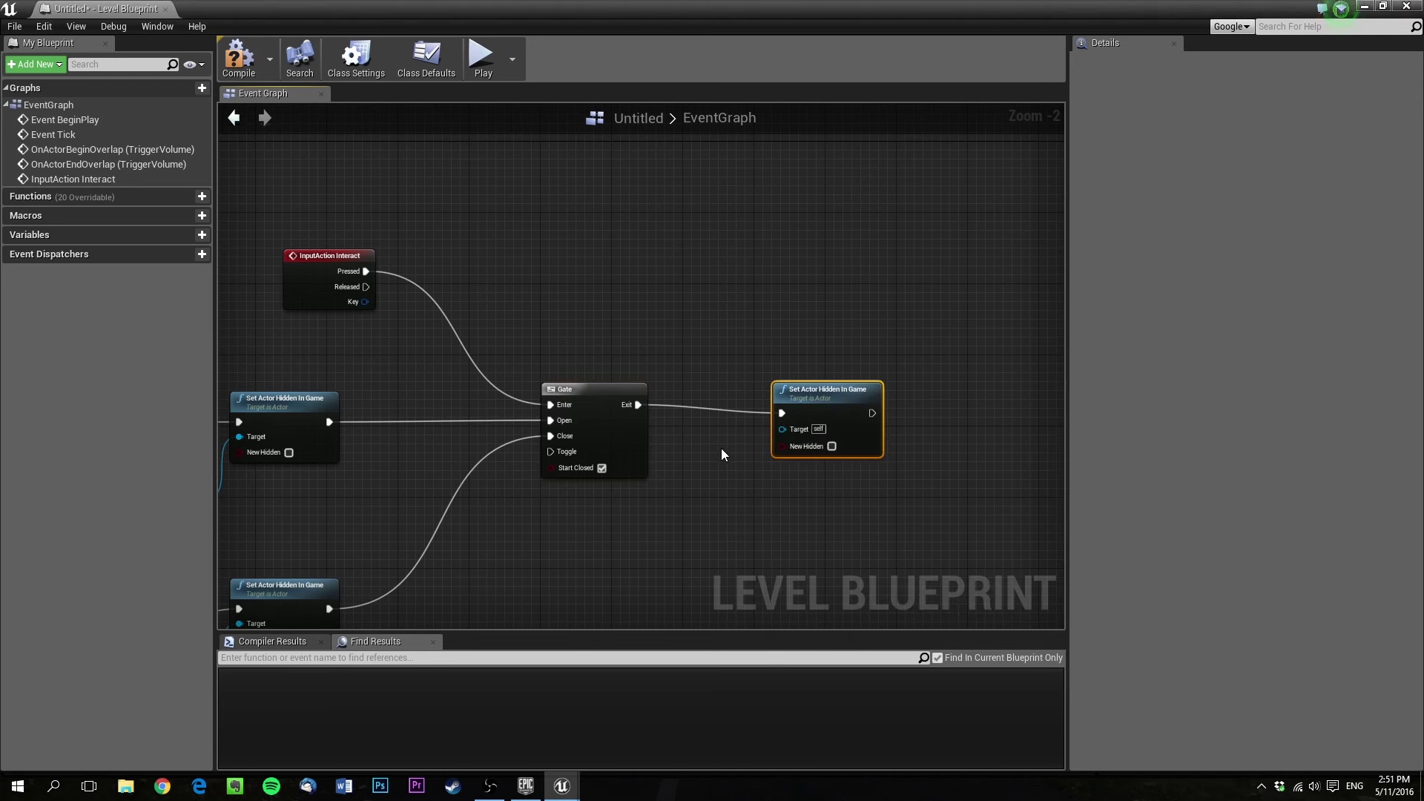
pyautogui.moveTo(820, 397); pyautogui.dragTo(830, 389)
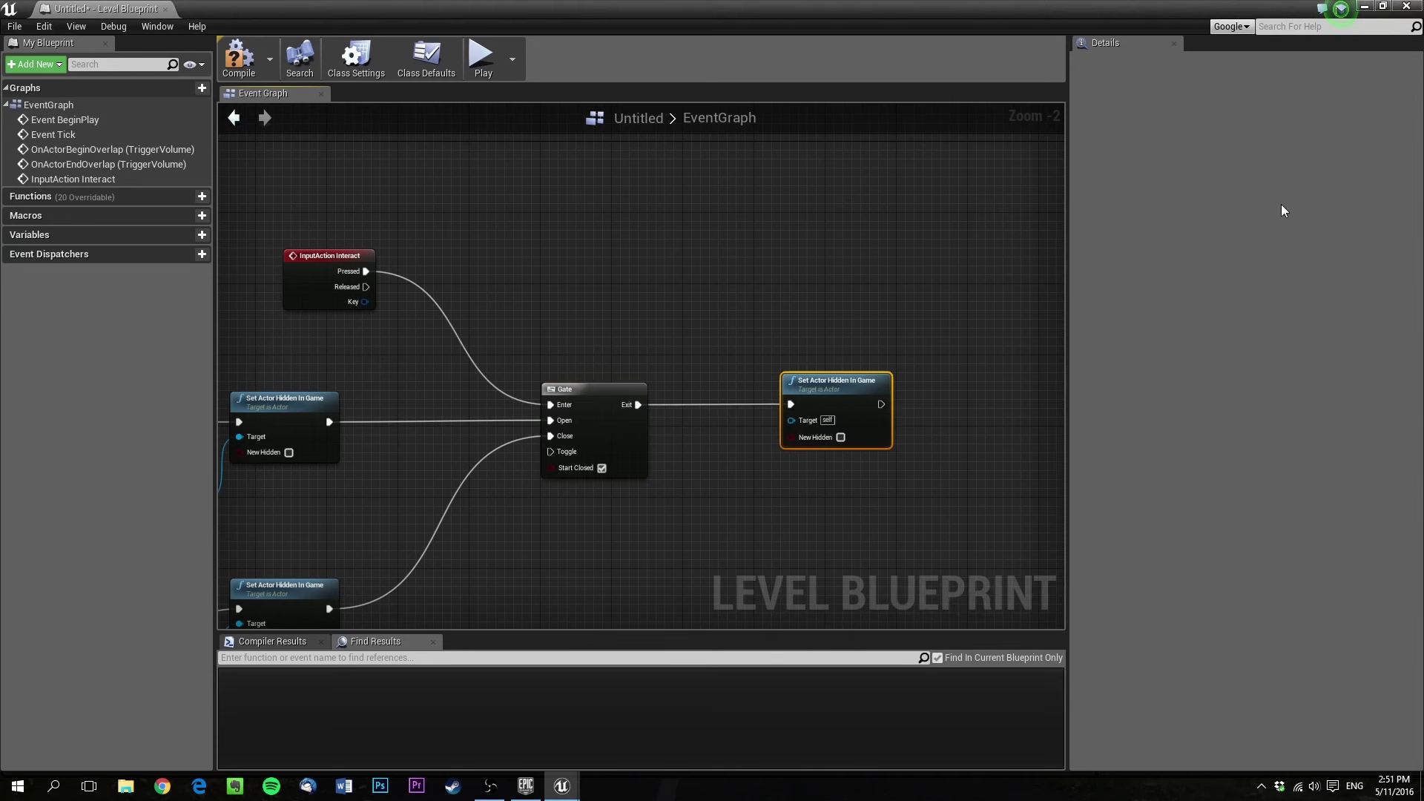
# Select the door in the level and wire a reference to SM_Exo_Decos_Door04 into the Target of the Gate's Set Actor Hidden In Game node
pyautogui.click(1365, 8)
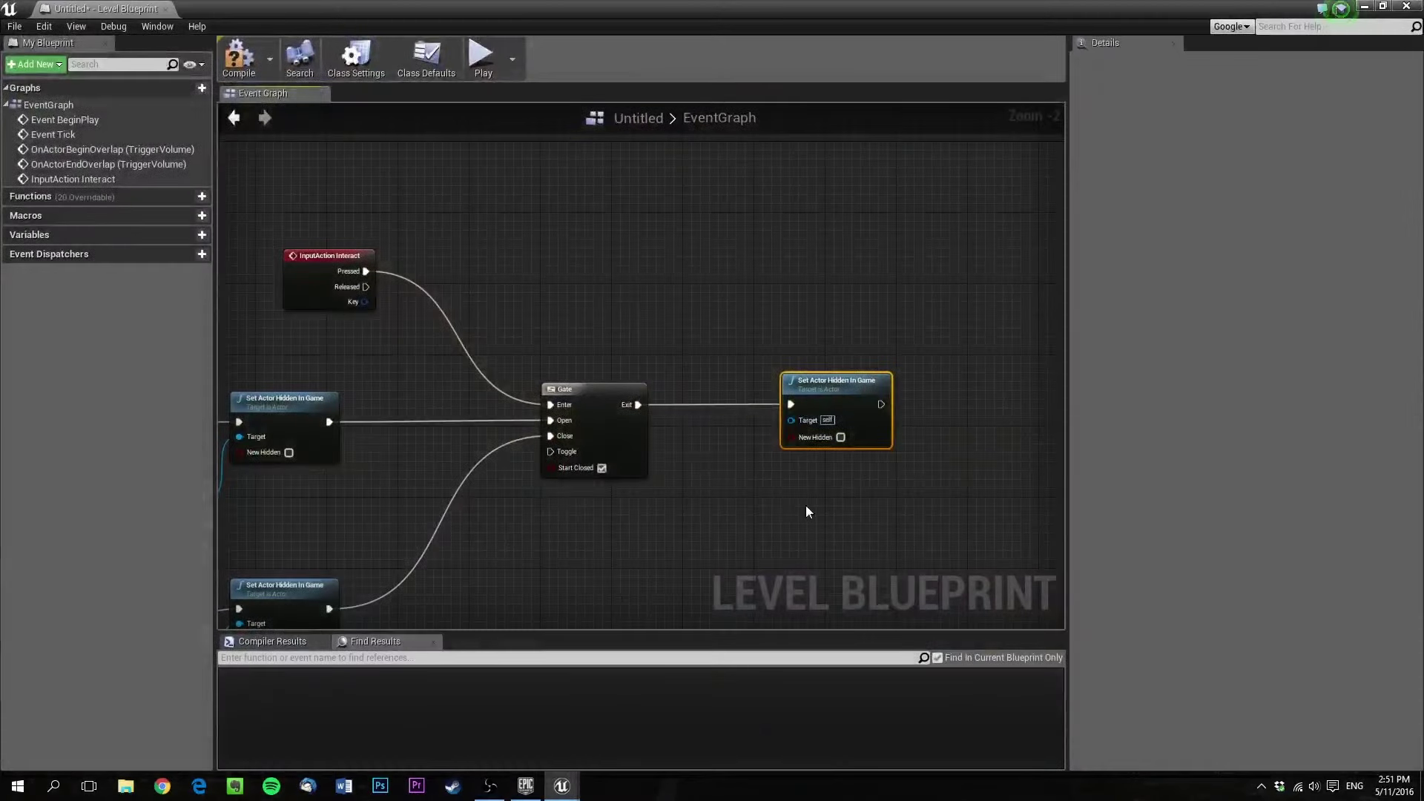
pyautogui.rightClick(755, 477)
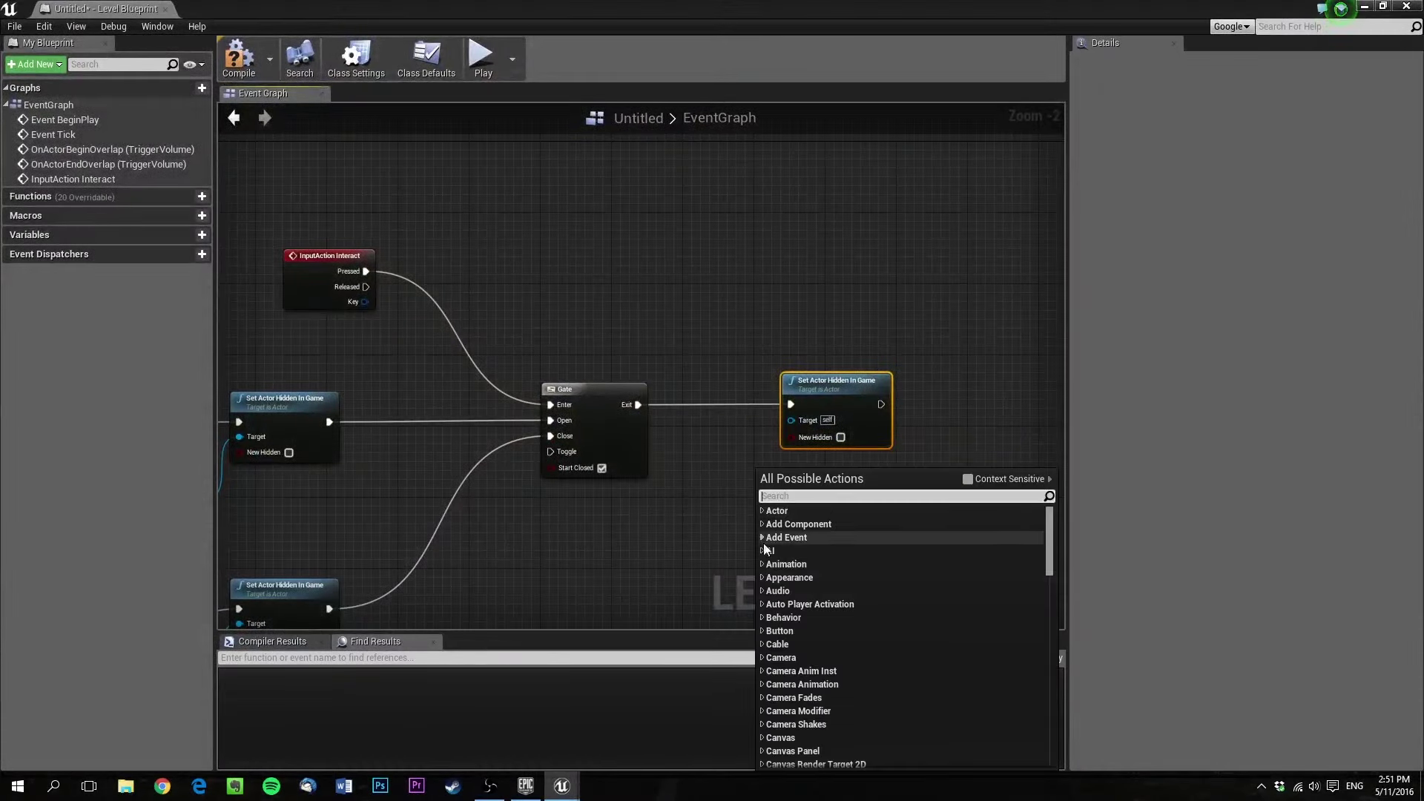
pyautogui.click(968, 481)
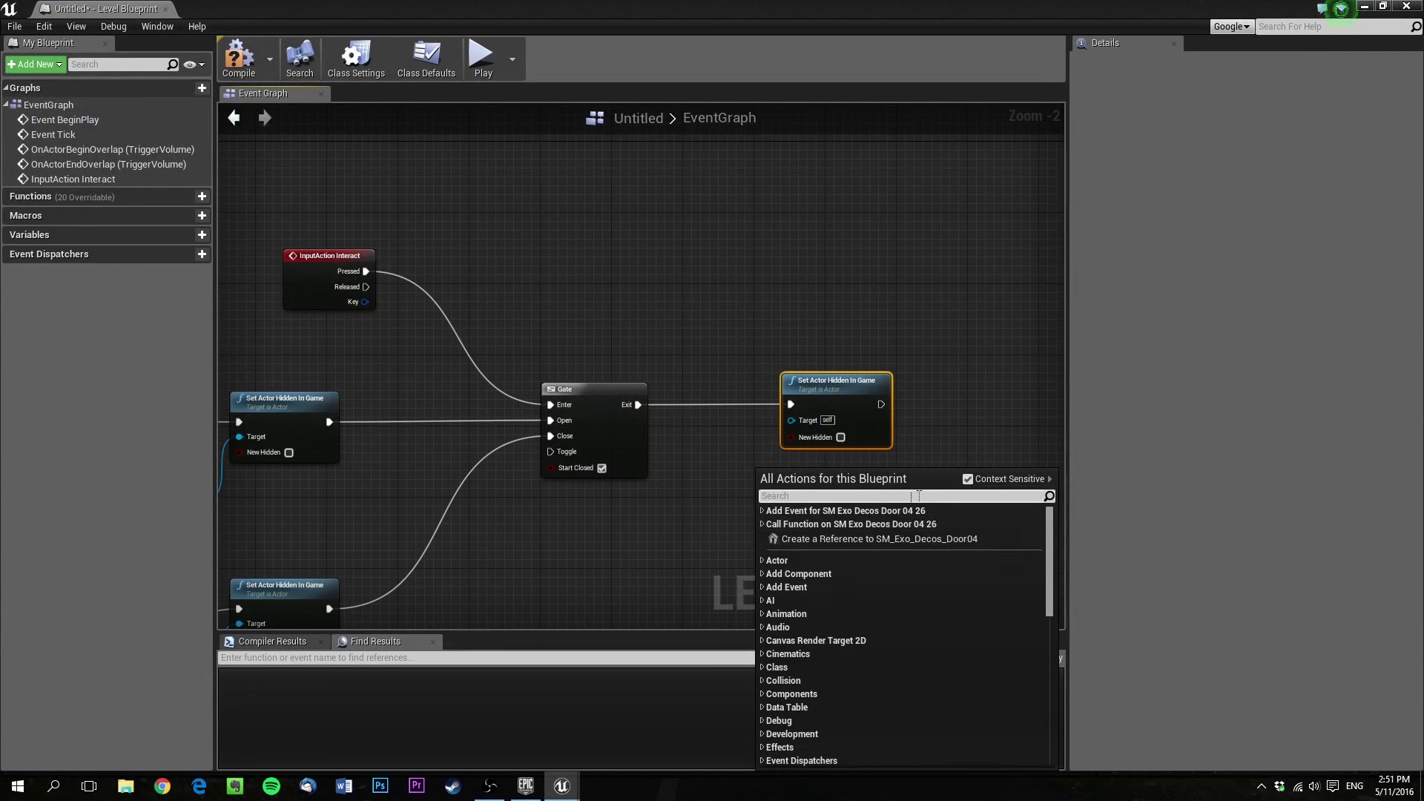
pyautogui.click(841, 539)
pyautogui.moveTo(812, 482); pyautogui.dragTo(790, 421)
pyautogui.moveTo(721, 473); pyautogui.dragTo(730, 500)
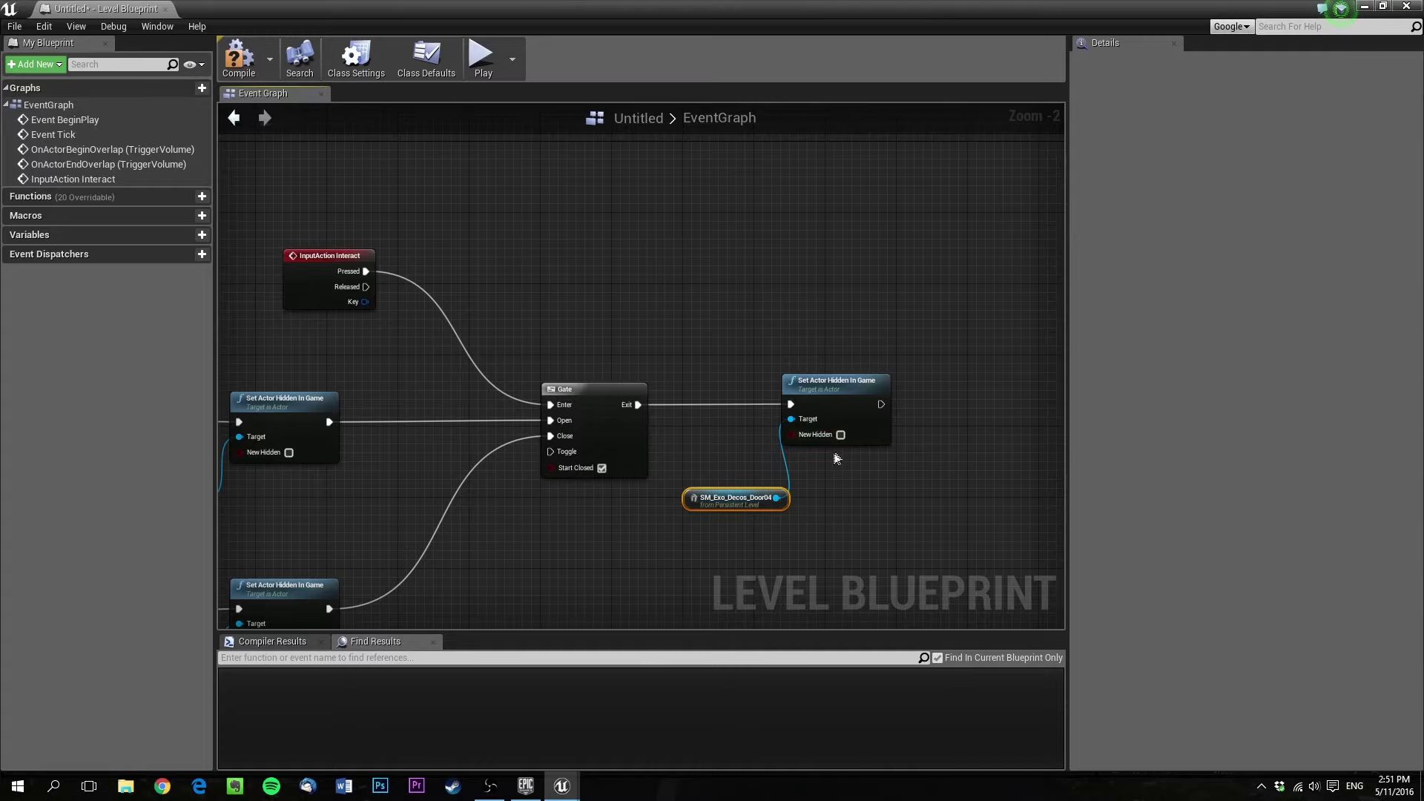
# Turn on New Hidden in the door's Set Actor Hidden In Game node, then compile and close the level blueprint
pyautogui.click(841, 437)
pyautogui.moveTo(559, 447); pyautogui.dragTo(712, 383, button='right')
pyautogui.moveTo(504, 614); pyautogui.dragTo(518, 509, button='right')
pyautogui.moveTo(909, 350); pyautogui.dragTo(775, 468, button='right')
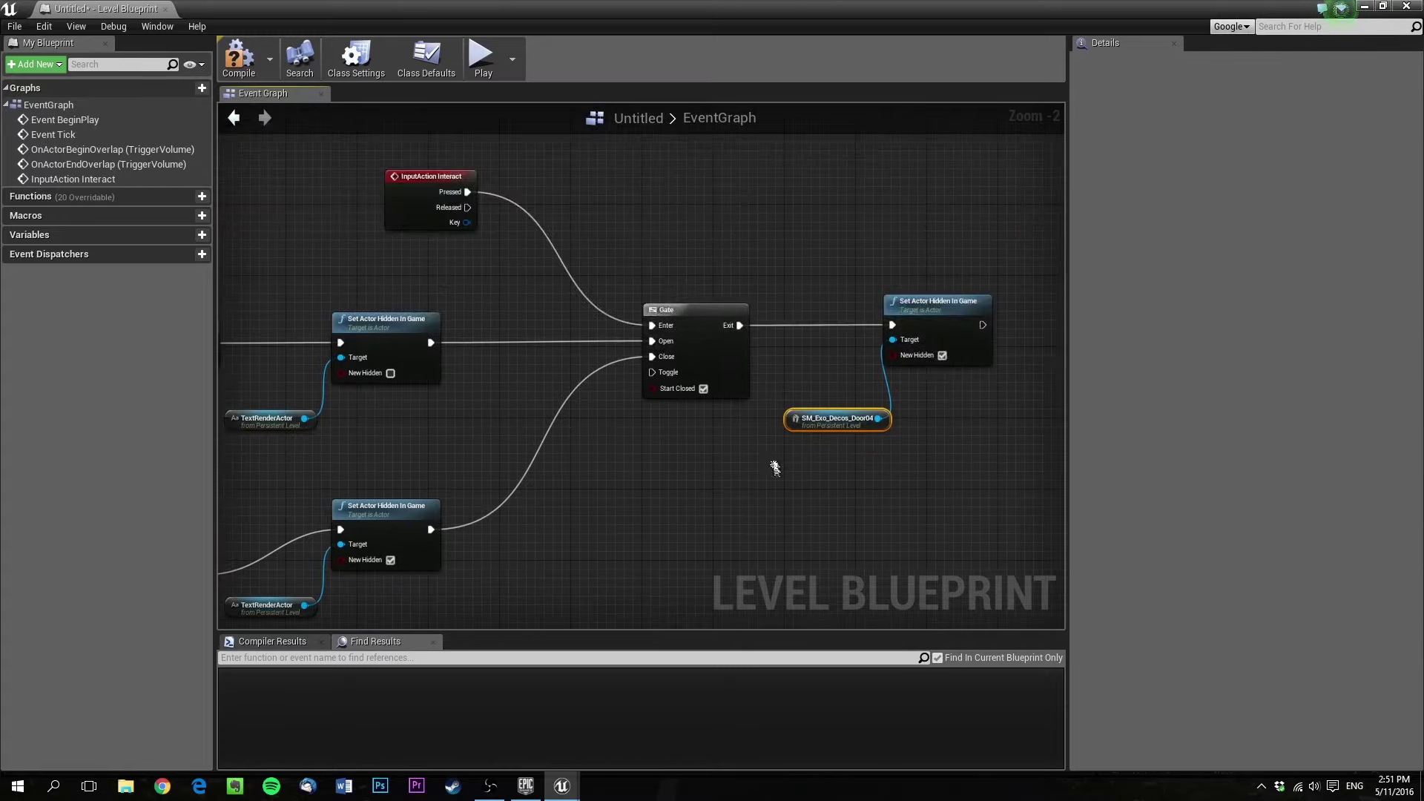
pyautogui.moveTo(413, 372); pyautogui.dragTo(587, 348, button='right')
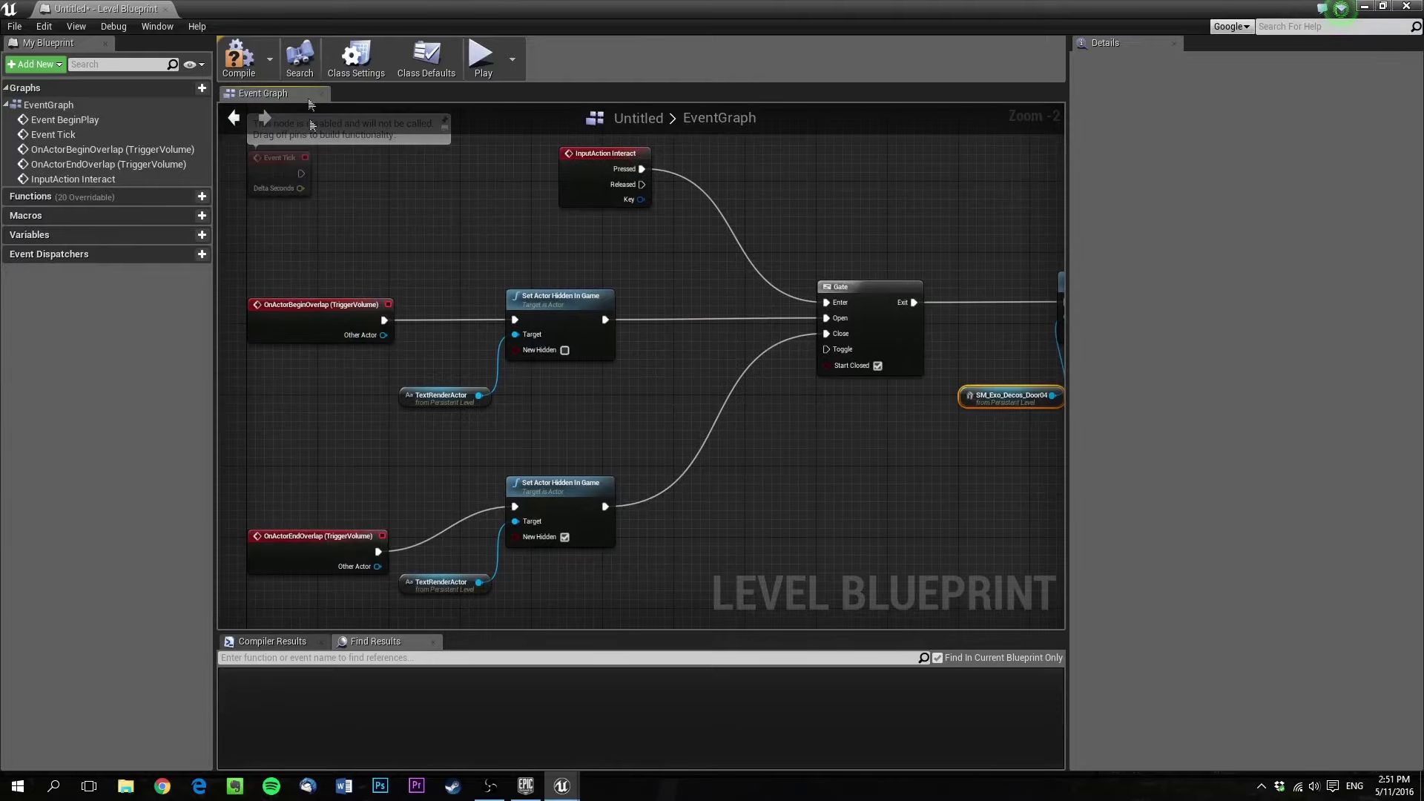
pyautogui.click(252, 60)
pyautogui.click(1405, 7)
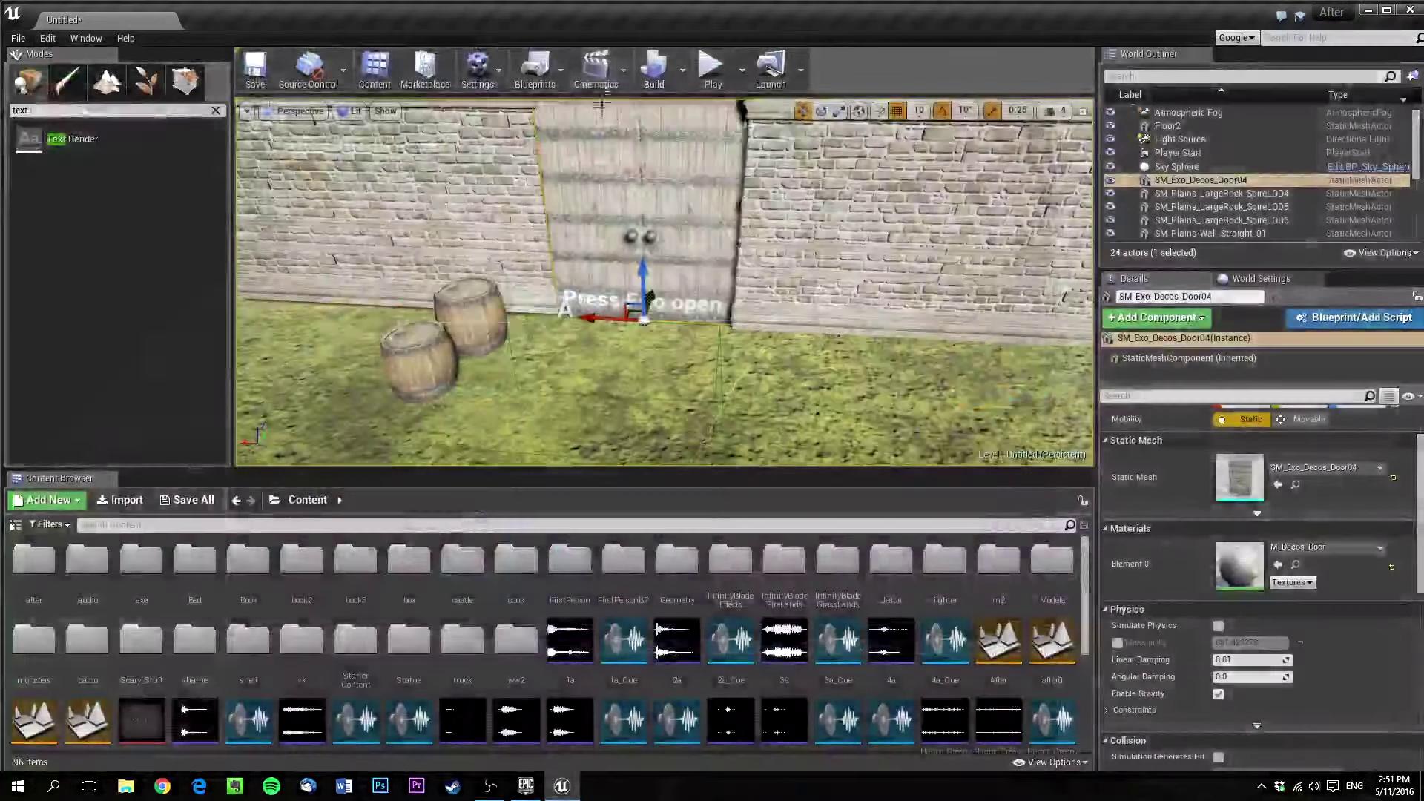
# Play-test the level: walk up to the castle door, trigger its interaction, walk around the opened gateway, and end the test
pyautogui.click(711, 66)
pyautogui.press('w')
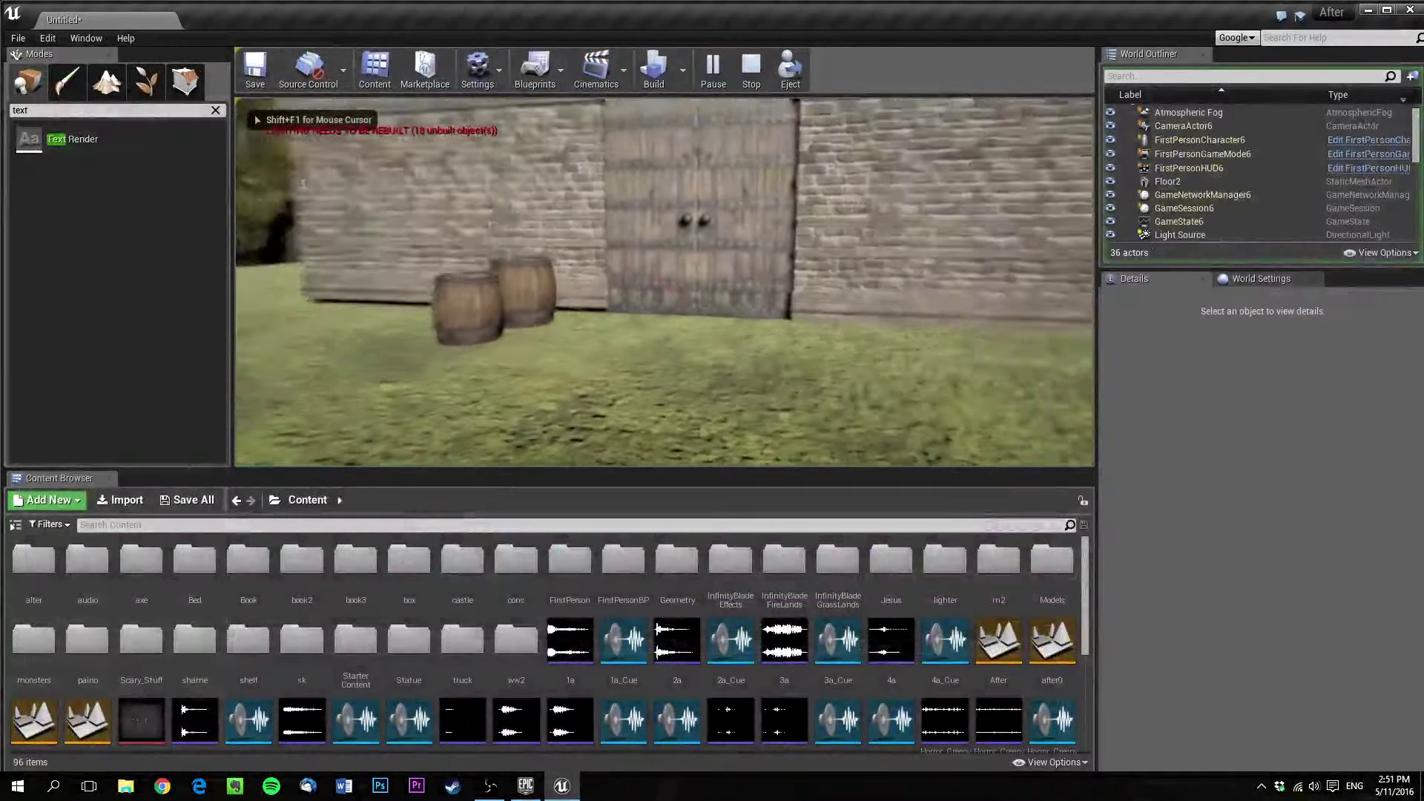
pyautogui.press('s')
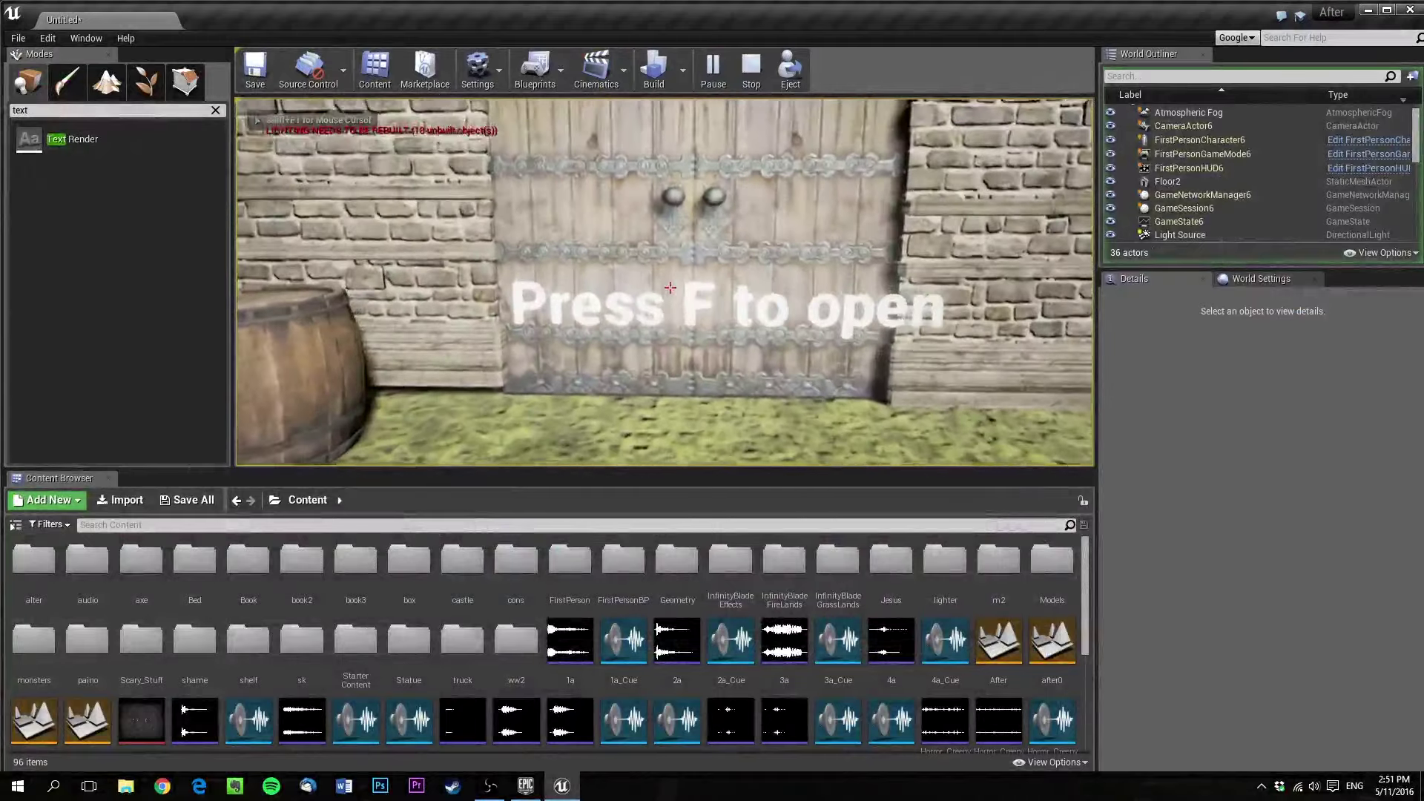
pyautogui.press('f')
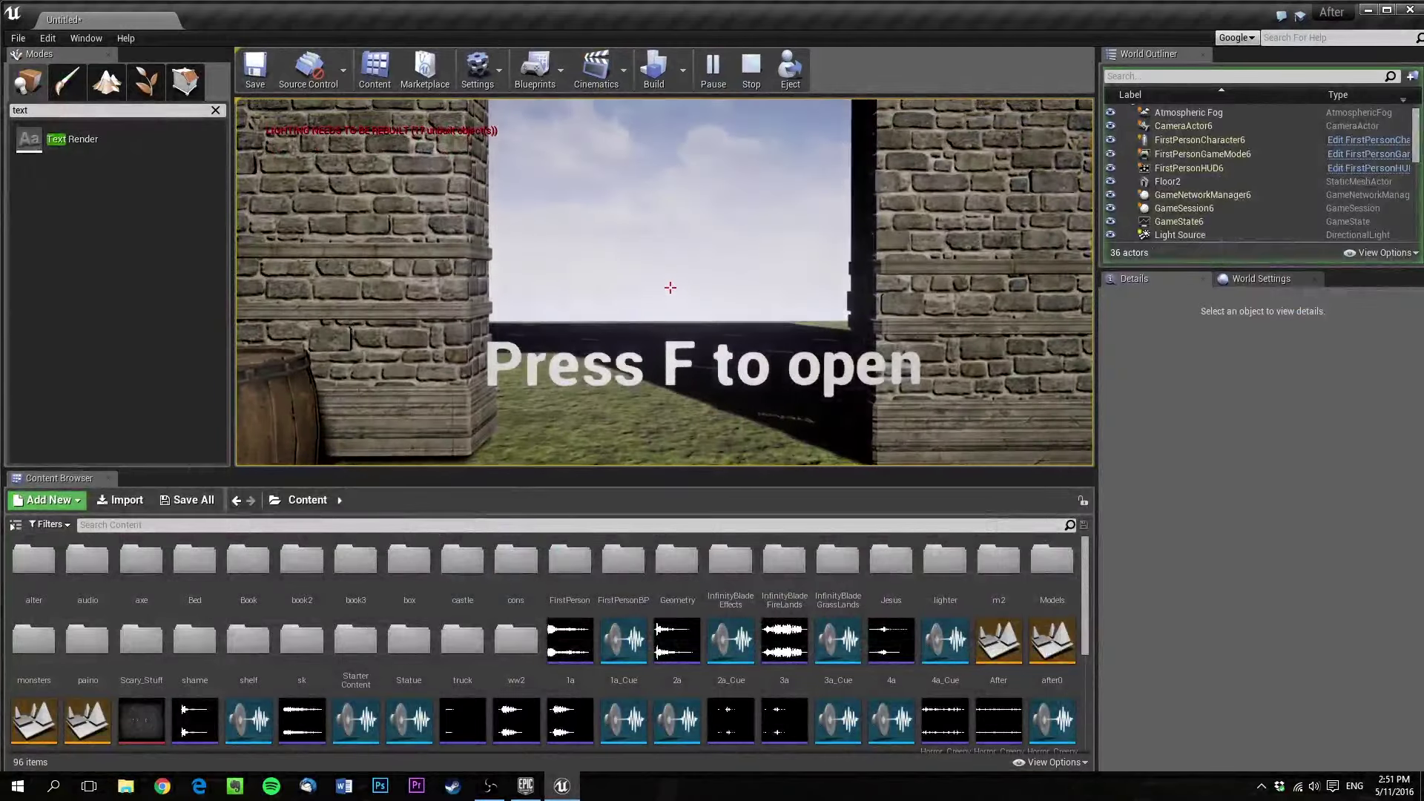
pyautogui.press('d')
pyautogui.moveTo(671, 288)
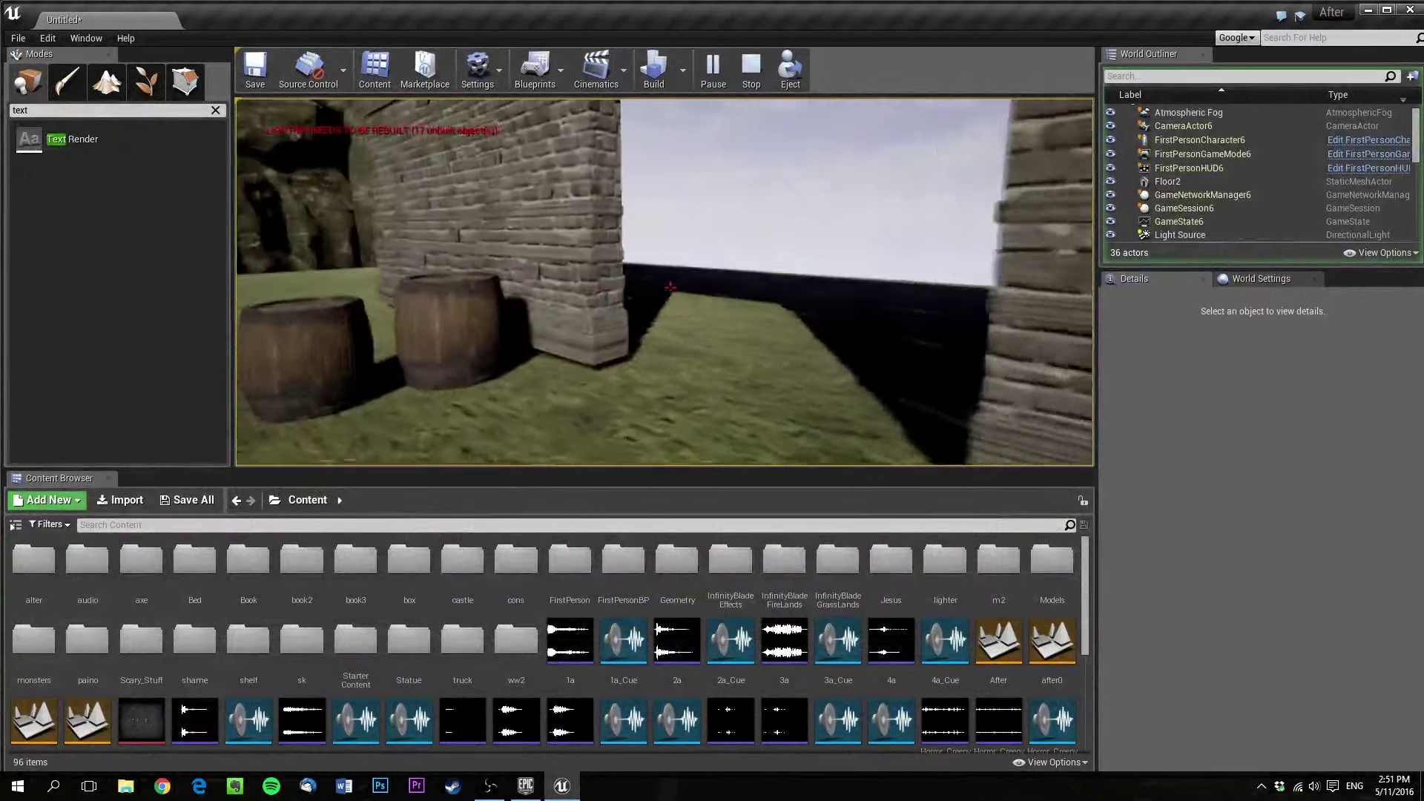
pyautogui.press('w')
pyautogui.press('w')
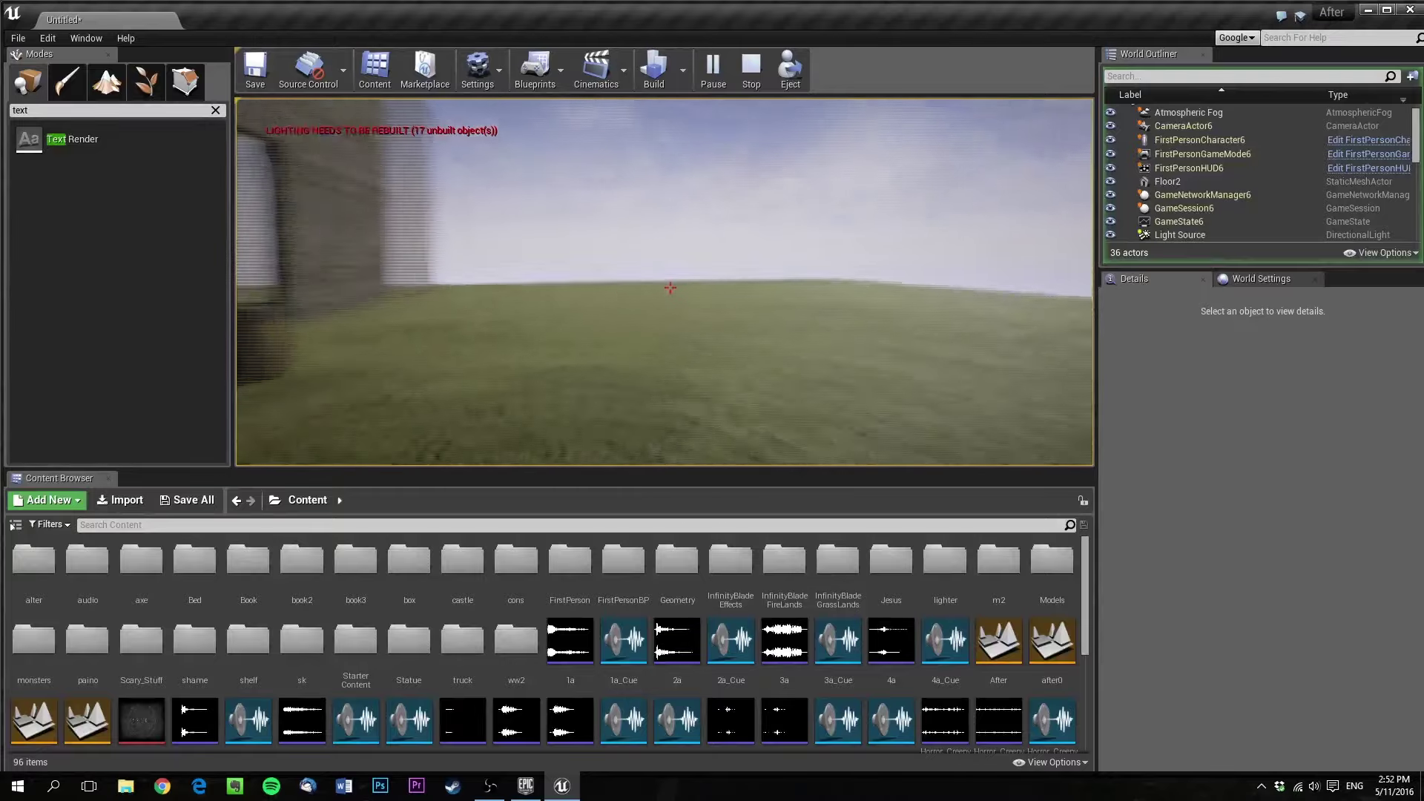
pyautogui.press('w')
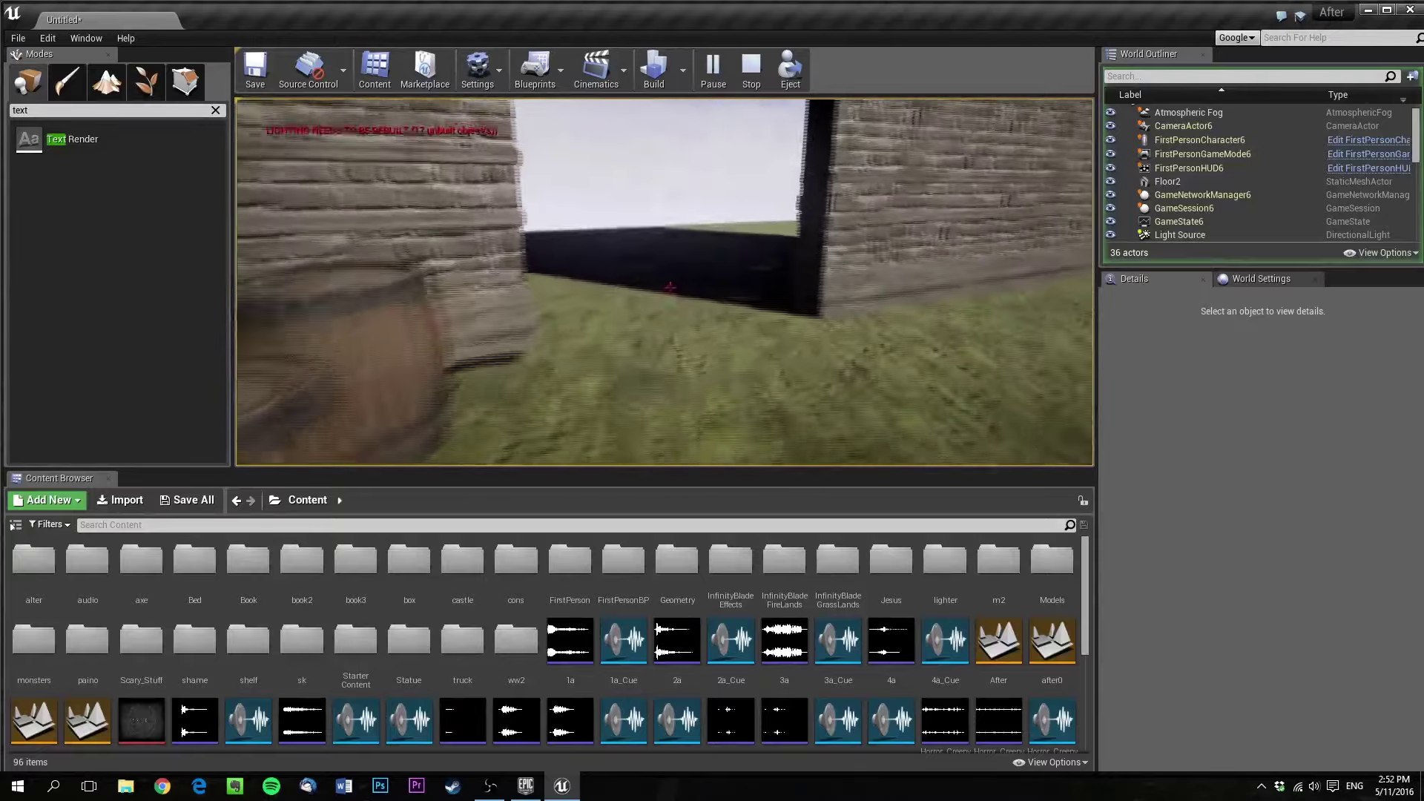
pyautogui.press('Escape')
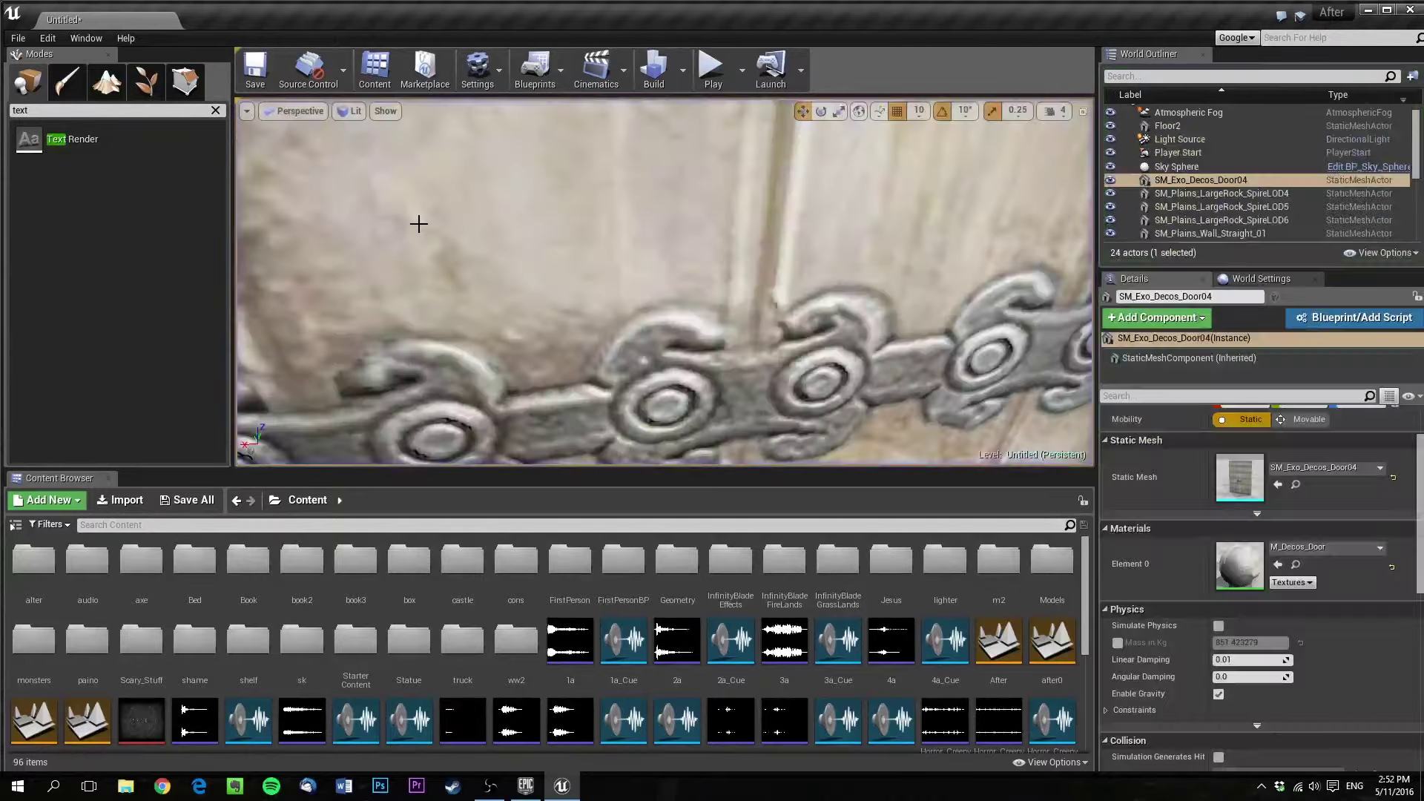
# Back the level view away from the door and open the FirstPersonCharacter blueprint from the FirstPersonBP Blueprints folder
pyautogui.press('s')
pyautogui.moveTo(617, 266); pyautogui.dragTo(445, 279, button='right')
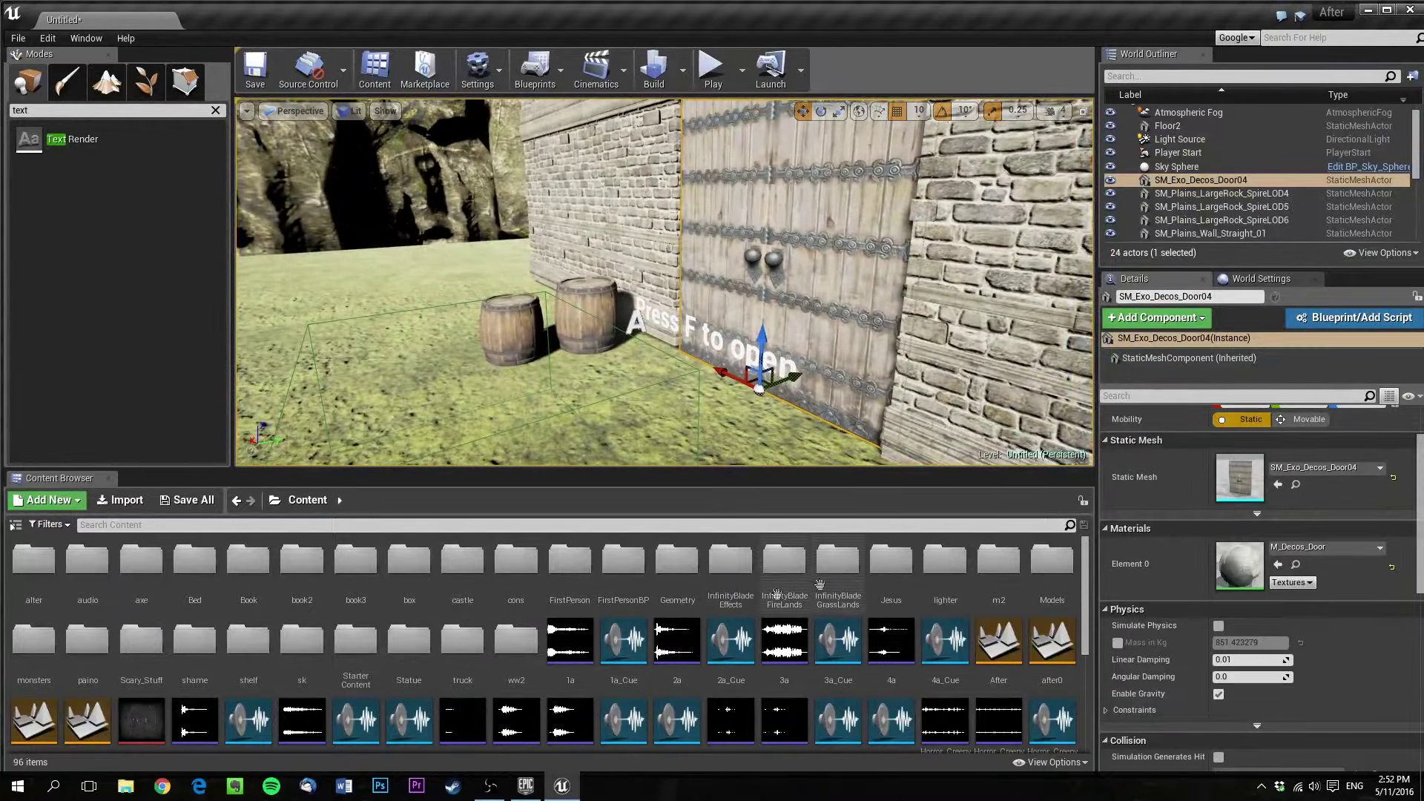
pyautogui.doubleClick(614, 566)
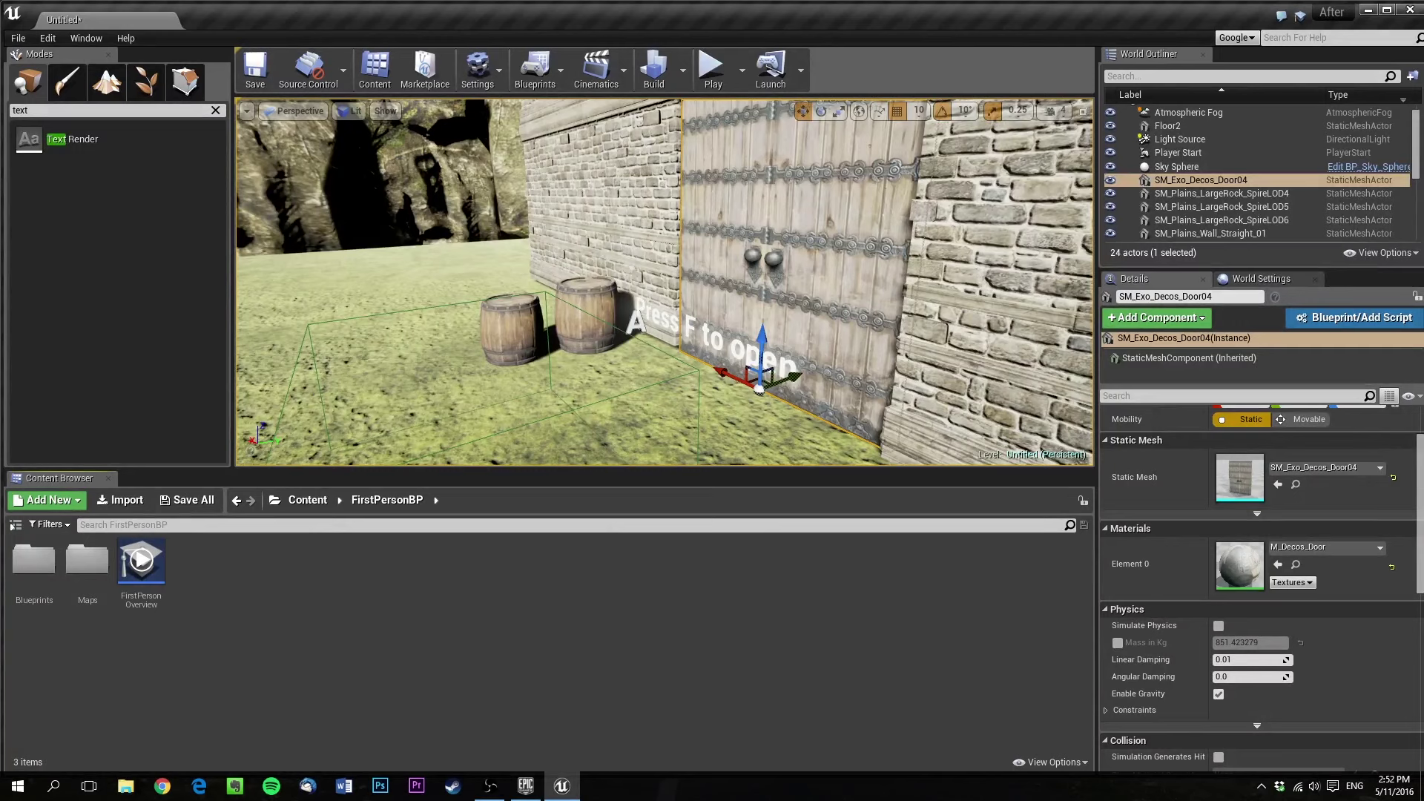
pyautogui.doubleClick(35, 563)
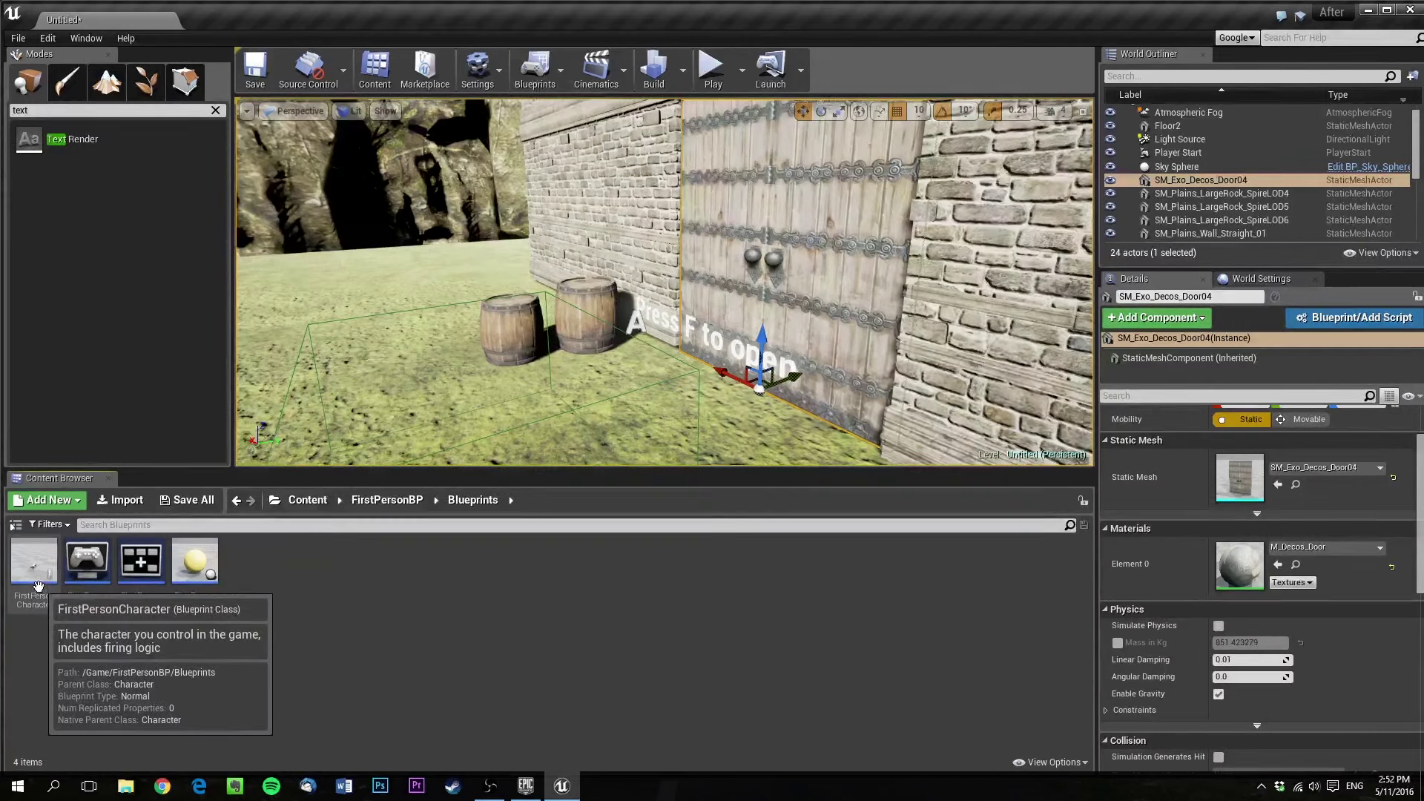
pyautogui.click(40, 582)
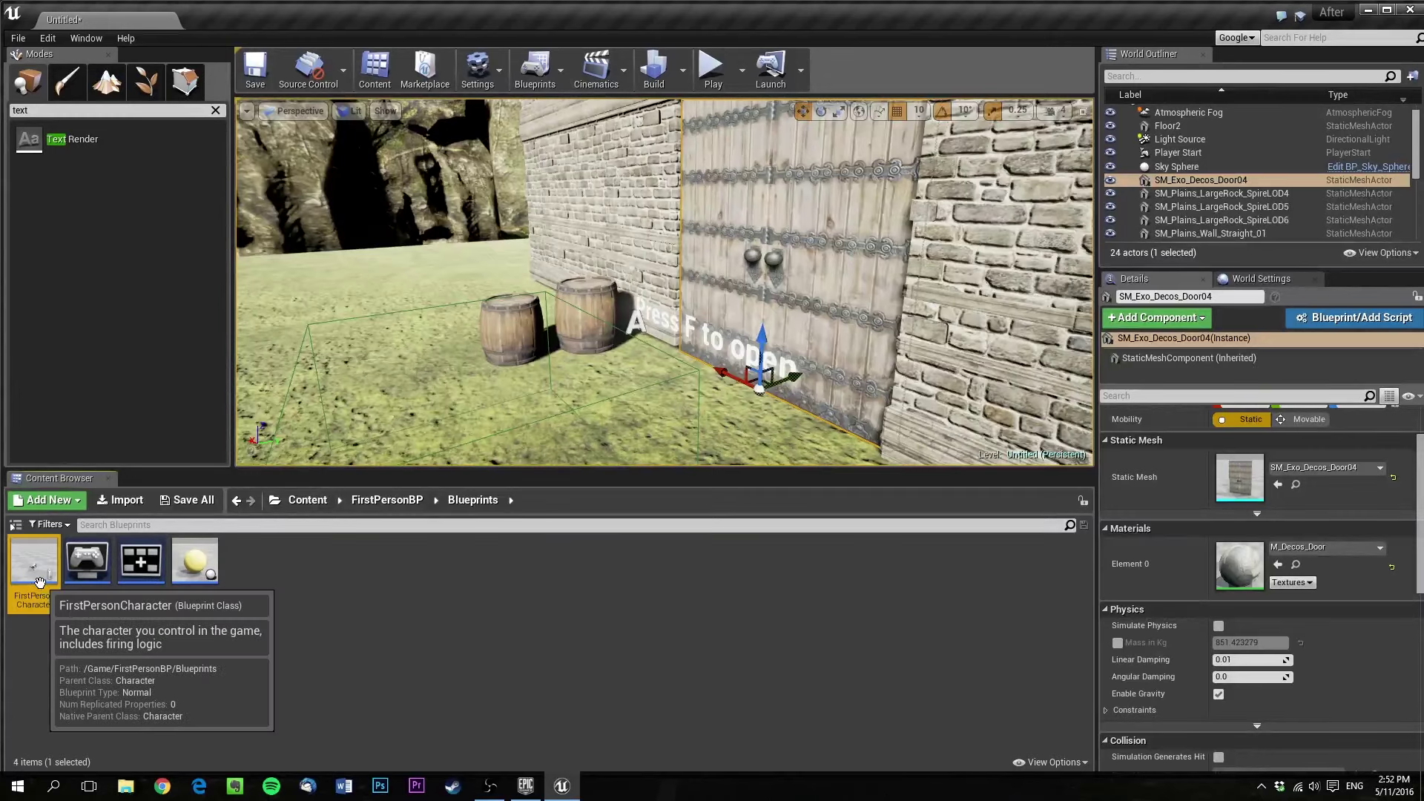
pyautogui.doubleClick(39, 583)
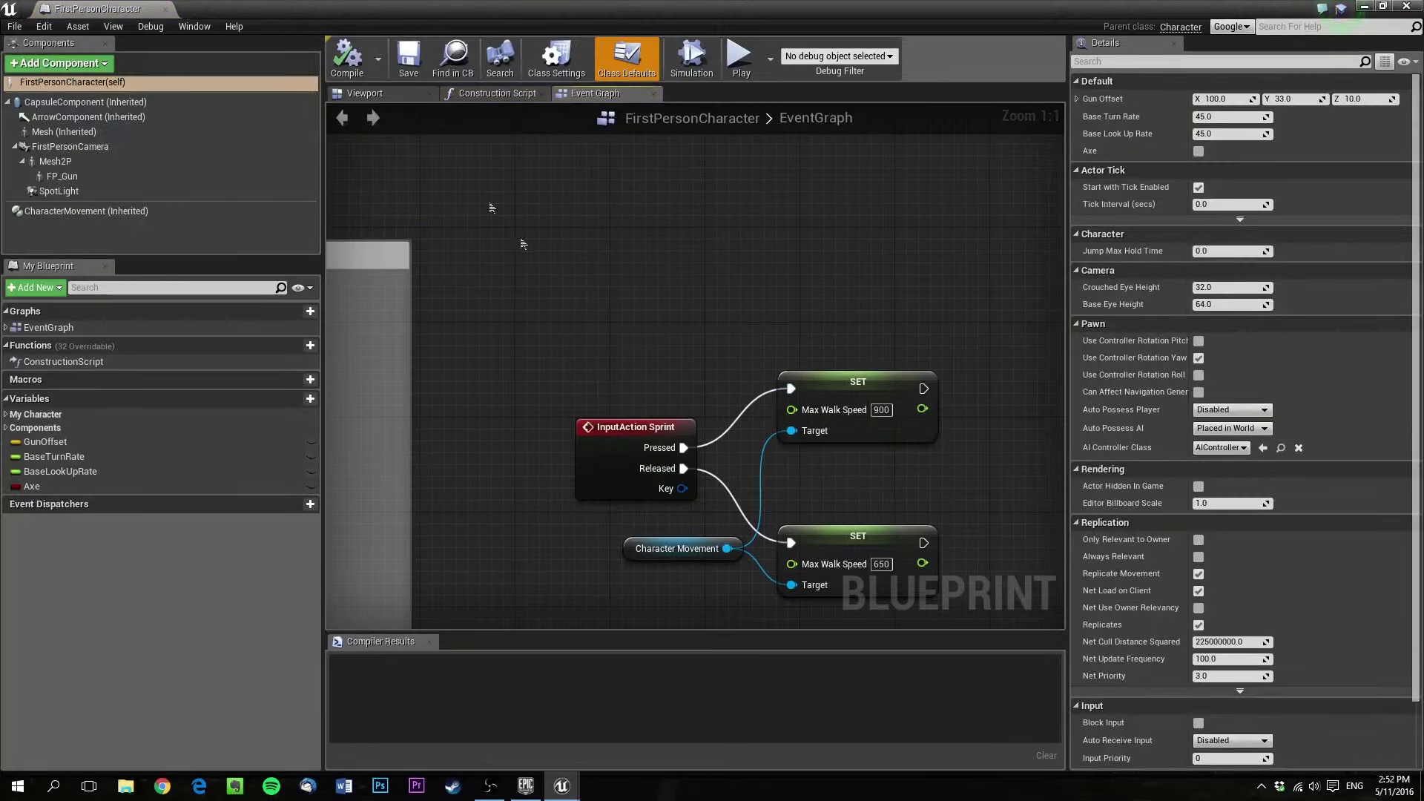
# Show the character in the blueprint's 3D view, select its SpotLight component, and check the list of components that can be added
pyautogui.click(403, 96)
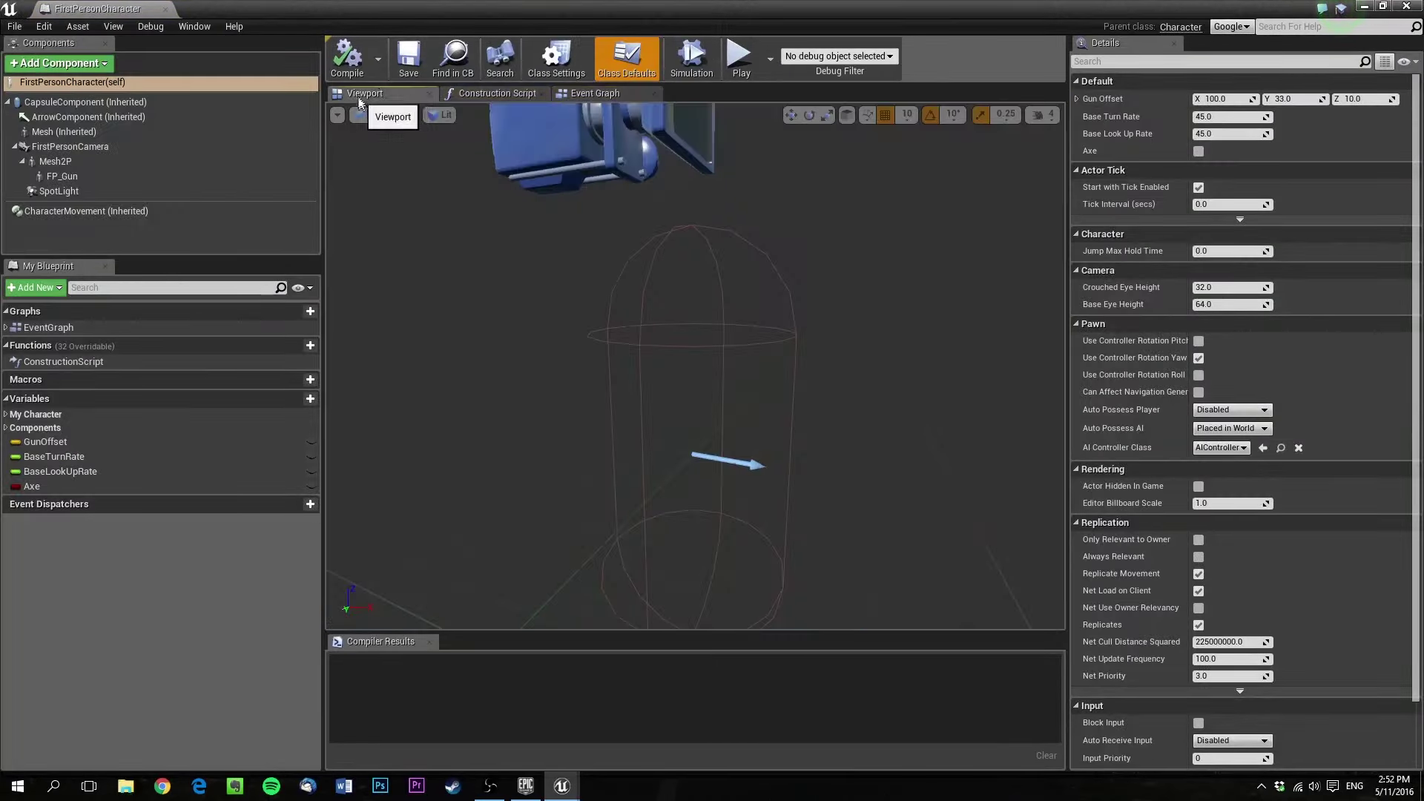
pyautogui.moveTo(696, 367)
pyautogui.mouseDown(button='right')
pyautogui.moveTo(712, 311)
pyautogui.moveTo(668, 370)
pyautogui.moveTo(608, 371)
pyautogui.moveTo(653, 348)
pyautogui.moveTo(645, 386)
pyautogui.moveTo(638, 333)
pyautogui.moveTo(667, 364)
pyautogui.mouseUp(button='right')
pyautogui.click(677, 226)
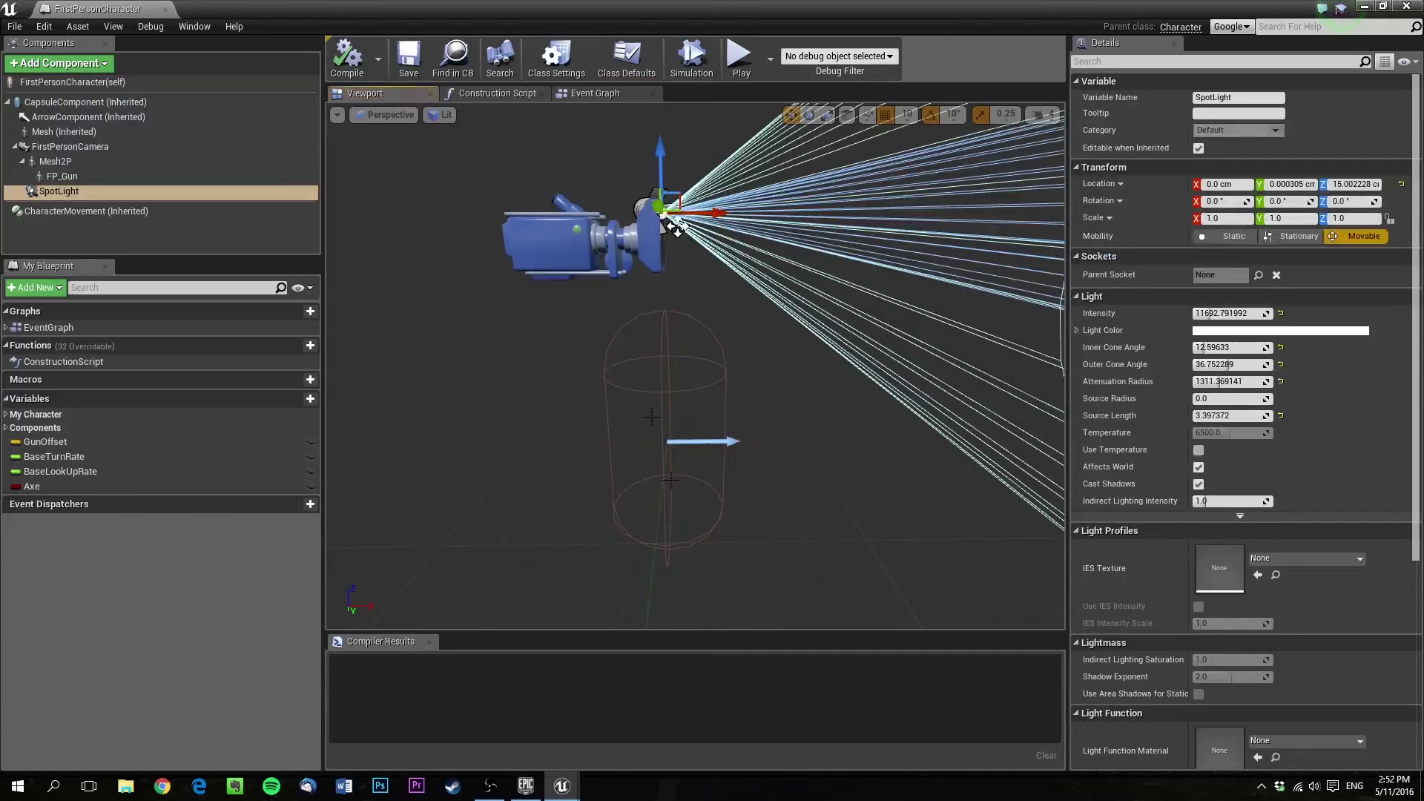
pyautogui.click(32, 64)
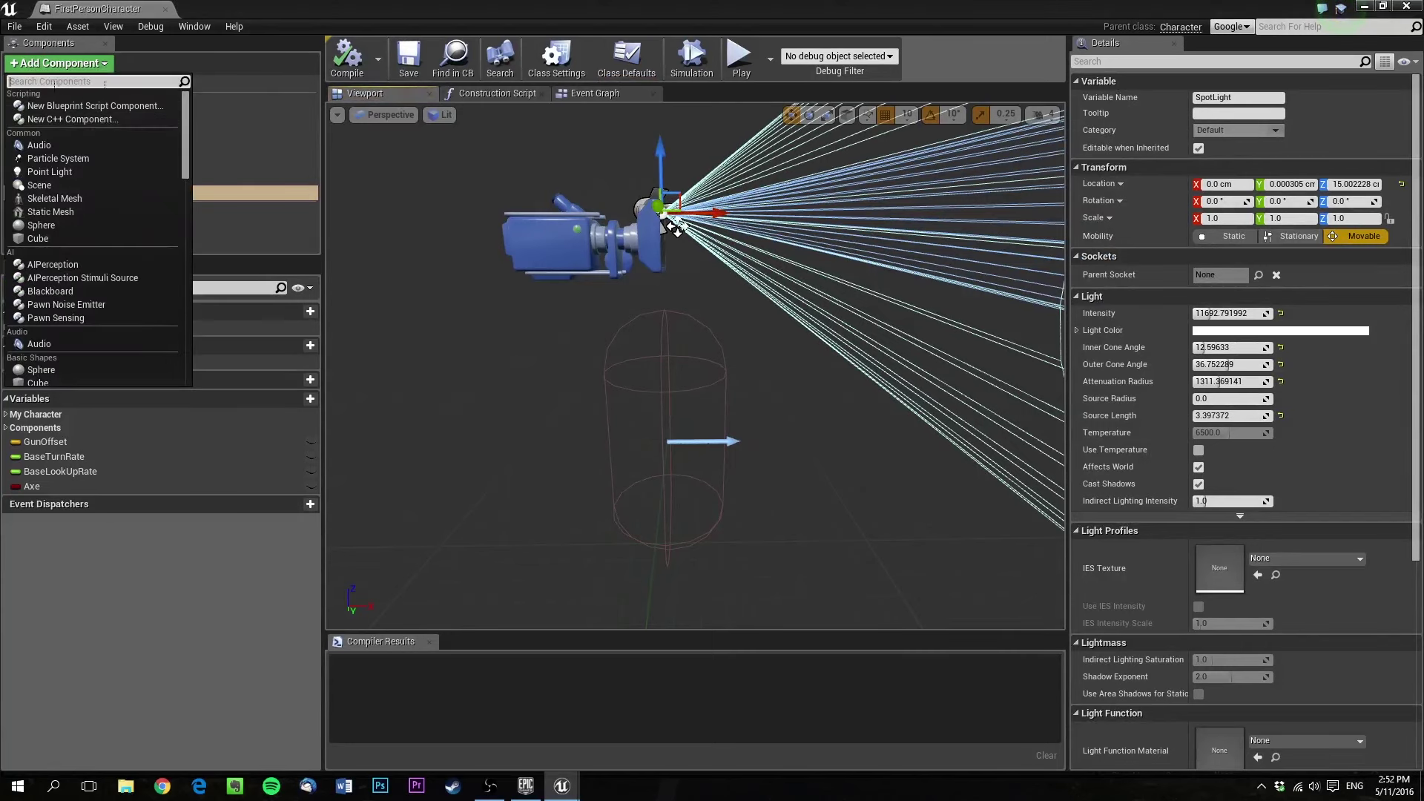
pyautogui.click(226, 205)
pyautogui.click(70, 192)
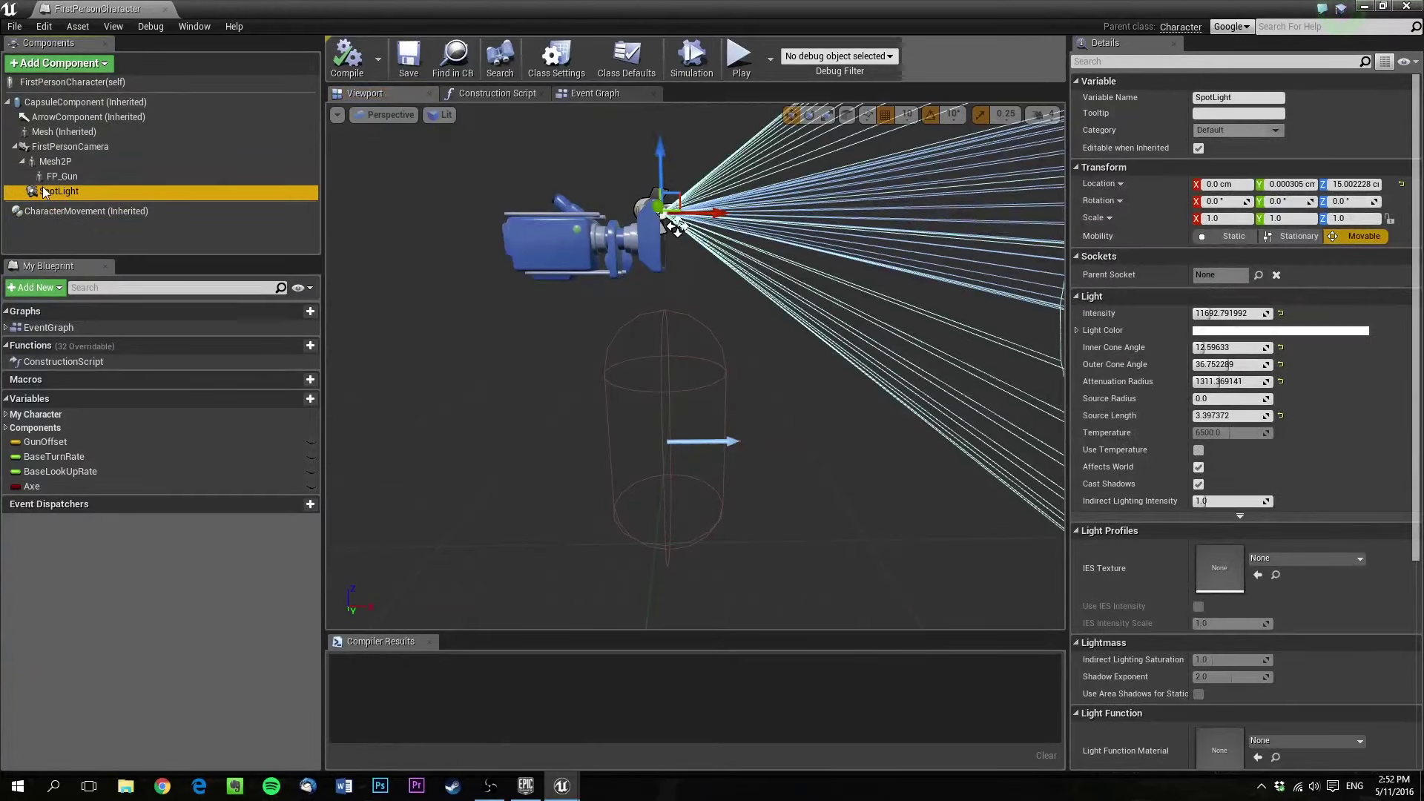
pyautogui.moveTo(43, 192)
pyautogui.mouseDown()
pyautogui.moveTo(72, 120)
pyautogui.moveTo(92, 154)
pyautogui.moveTo(44, 196)
pyautogui.mouseUp()
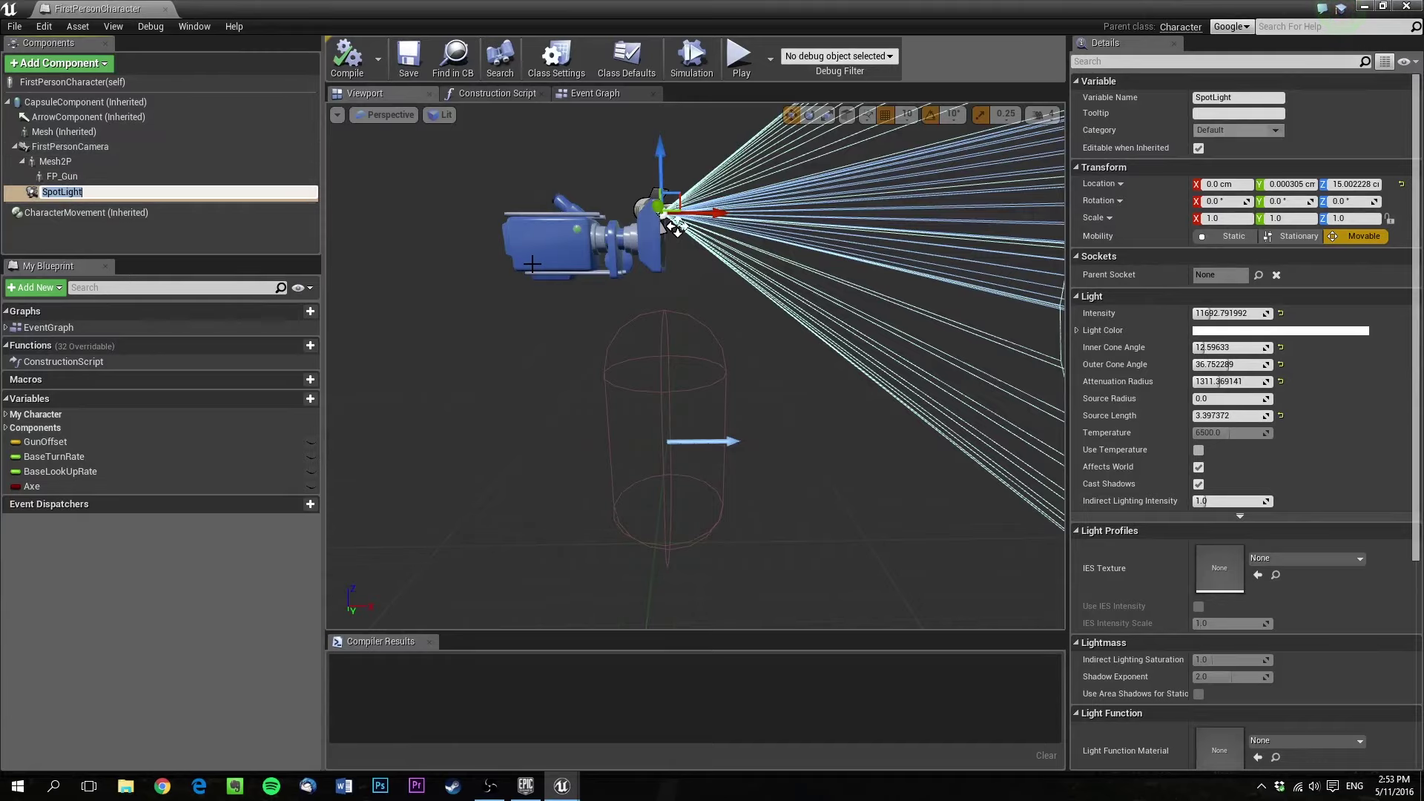
pyautogui.click(582, 274)
# Examine the character spotlight's inner and outer cones from several angles, and close the FirstPersonCharacter blueprint
pyautogui.moveTo(832, 377)
pyautogui.keyDown('alt'); pyautogui.mouseDown()
pyautogui.moveTo(1038, 393)
pyautogui.moveTo(853, 379)
pyautogui.mouseUp(); pyautogui.keyUp('alt')
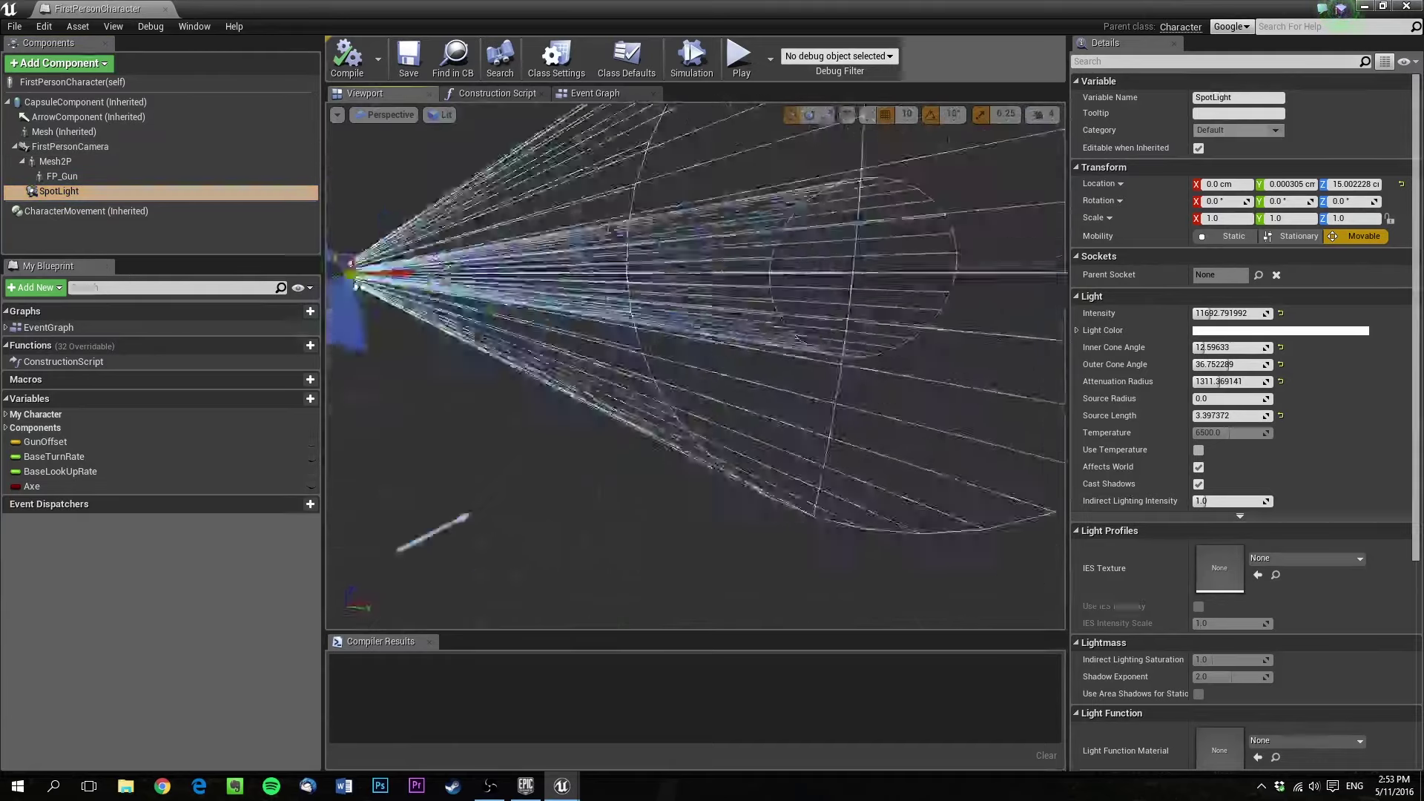
pyautogui.moveTo(853, 378); pyautogui.dragTo(815, 334, button='right')
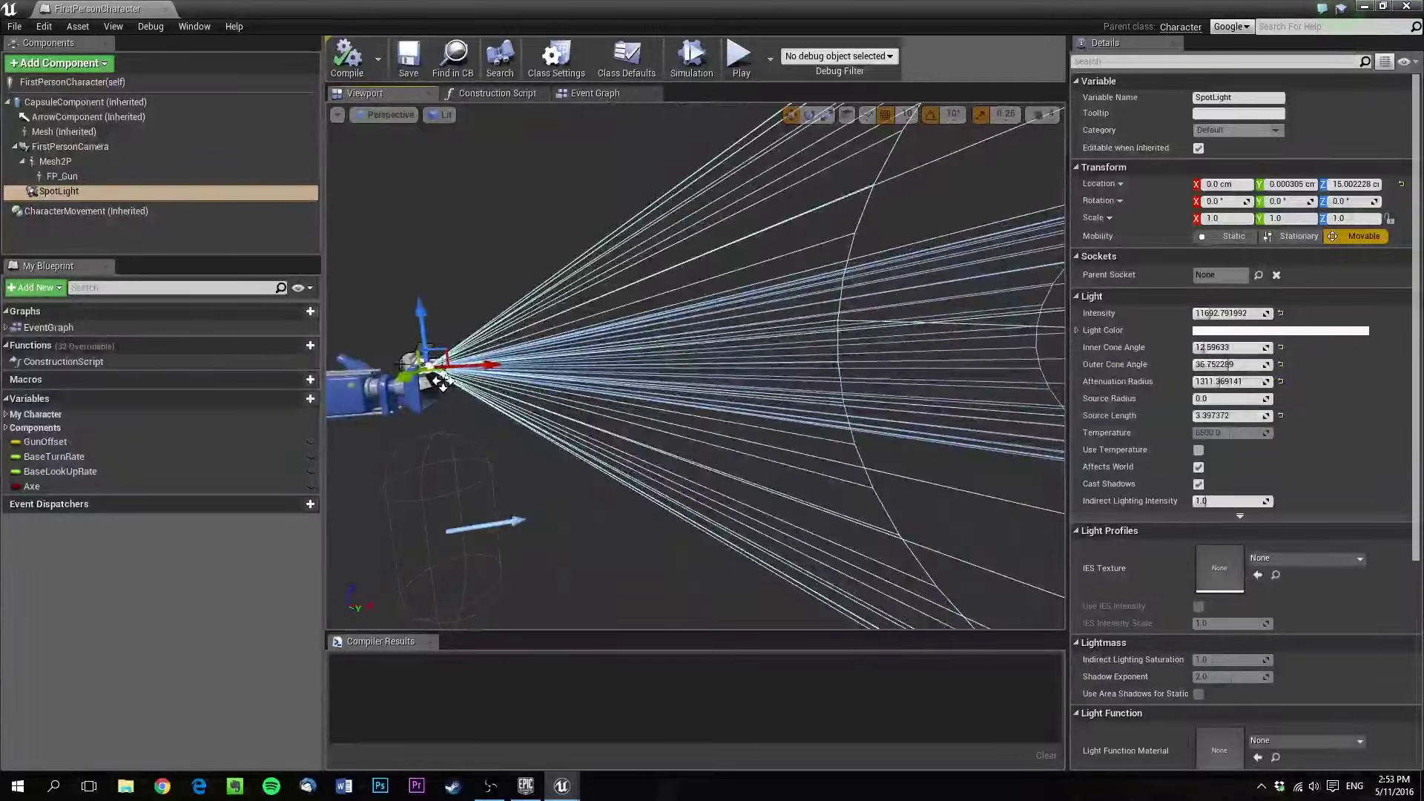
pyautogui.moveTo(442, 380); pyautogui.dragTo(786, 426, button='right')
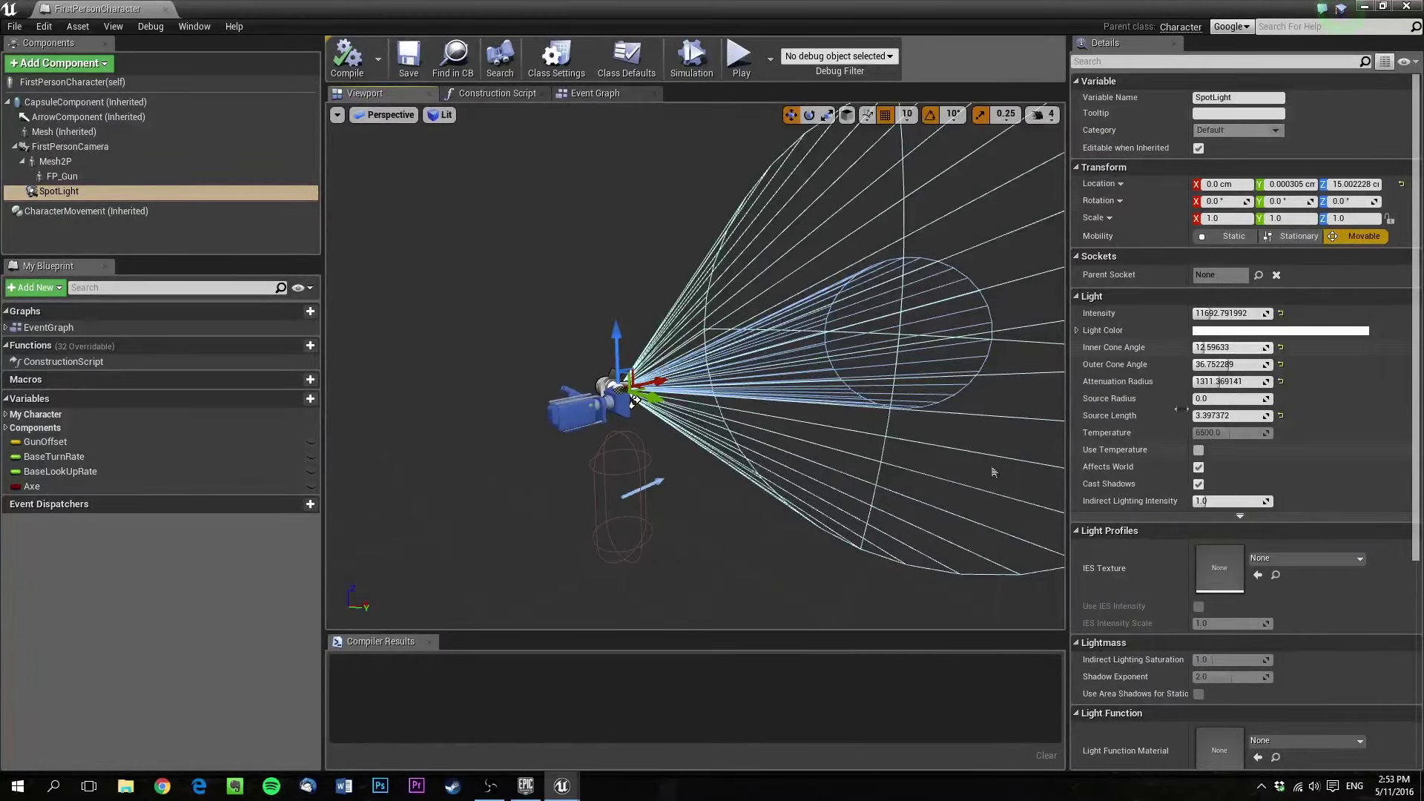
pyautogui.moveTo(994, 473); pyautogui.dragTo(1059, 466, button='right')
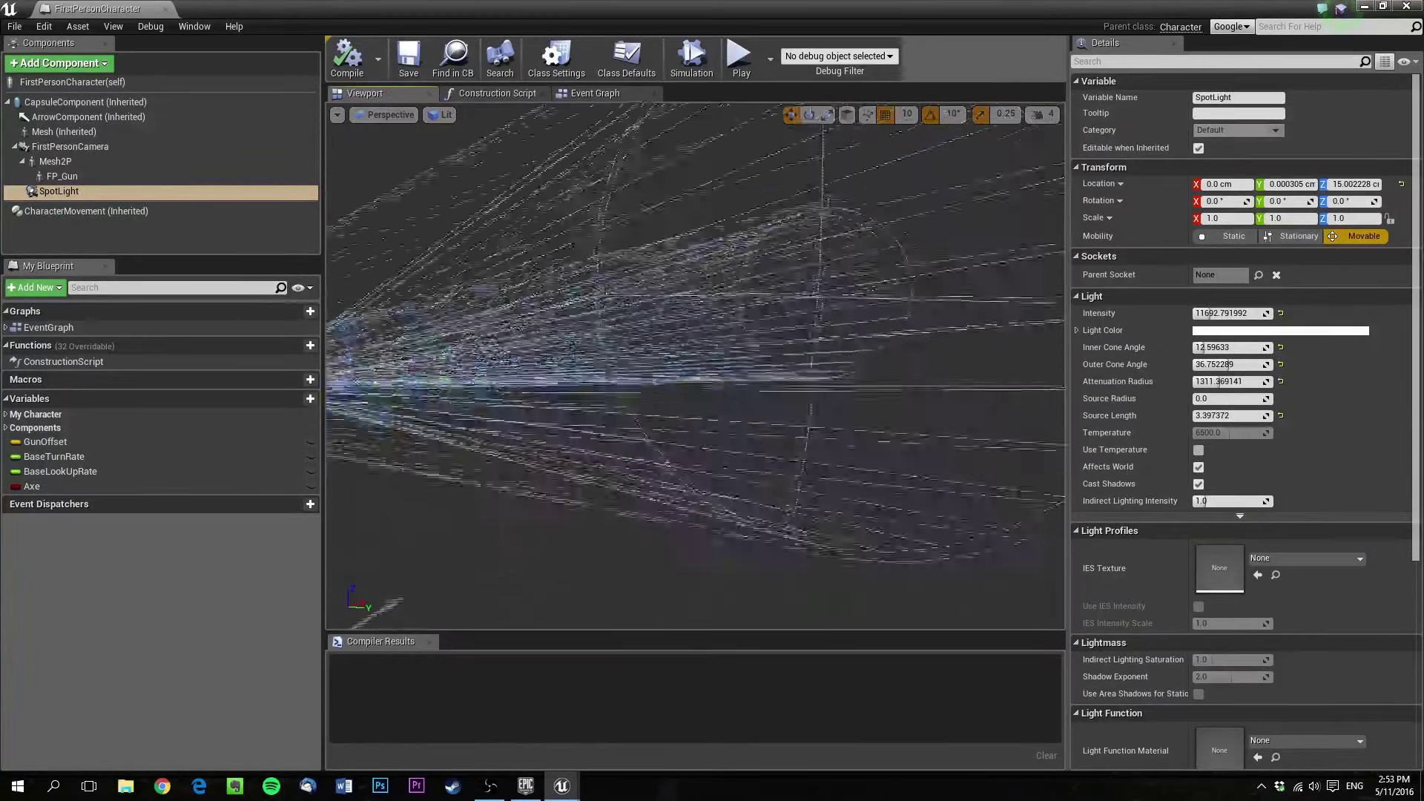
pyautogui.moveTo(816, 364); pyautogui.dragTo(838, 345, button='right')
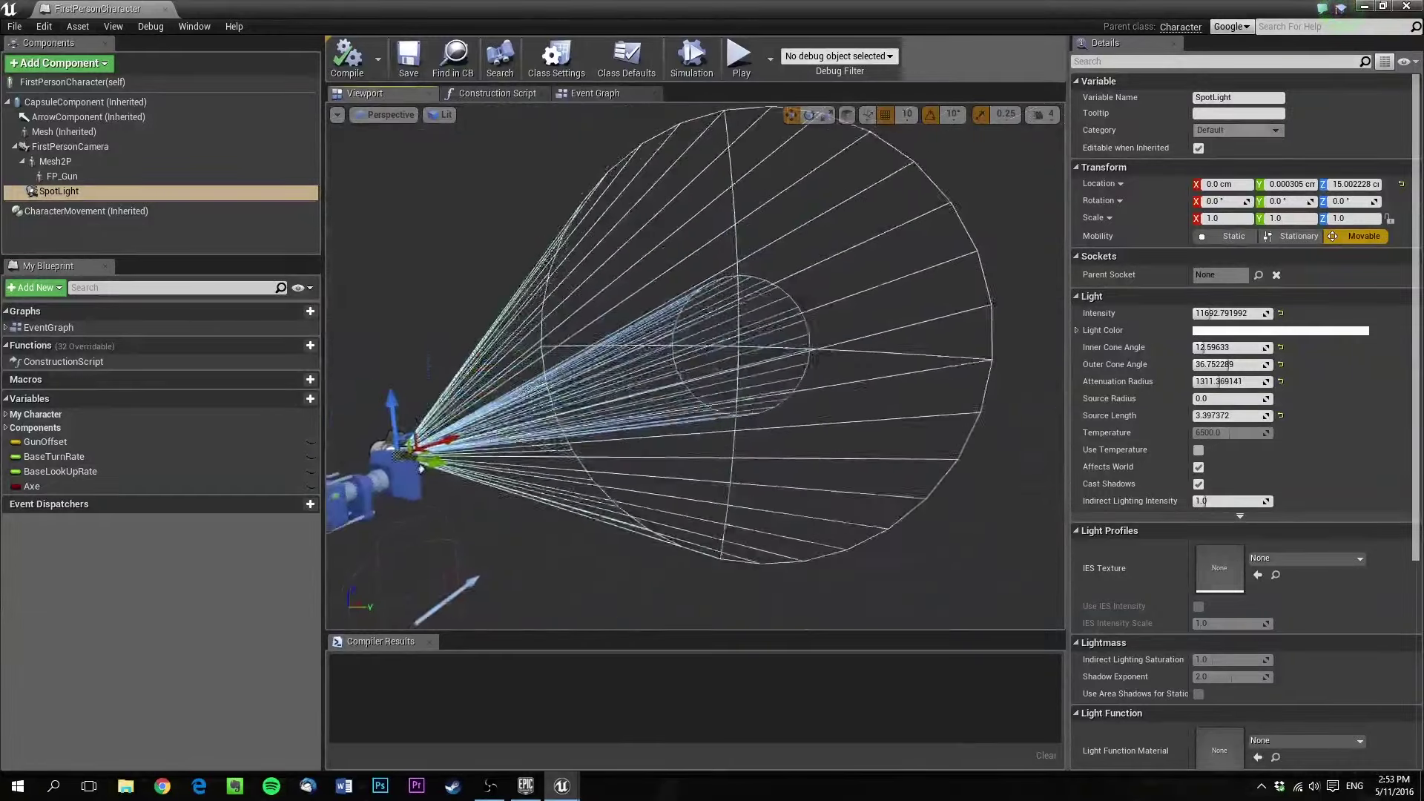
pyautogui.moveTo(668, 408); pyautogui.dragTo(814, 292, button='right')
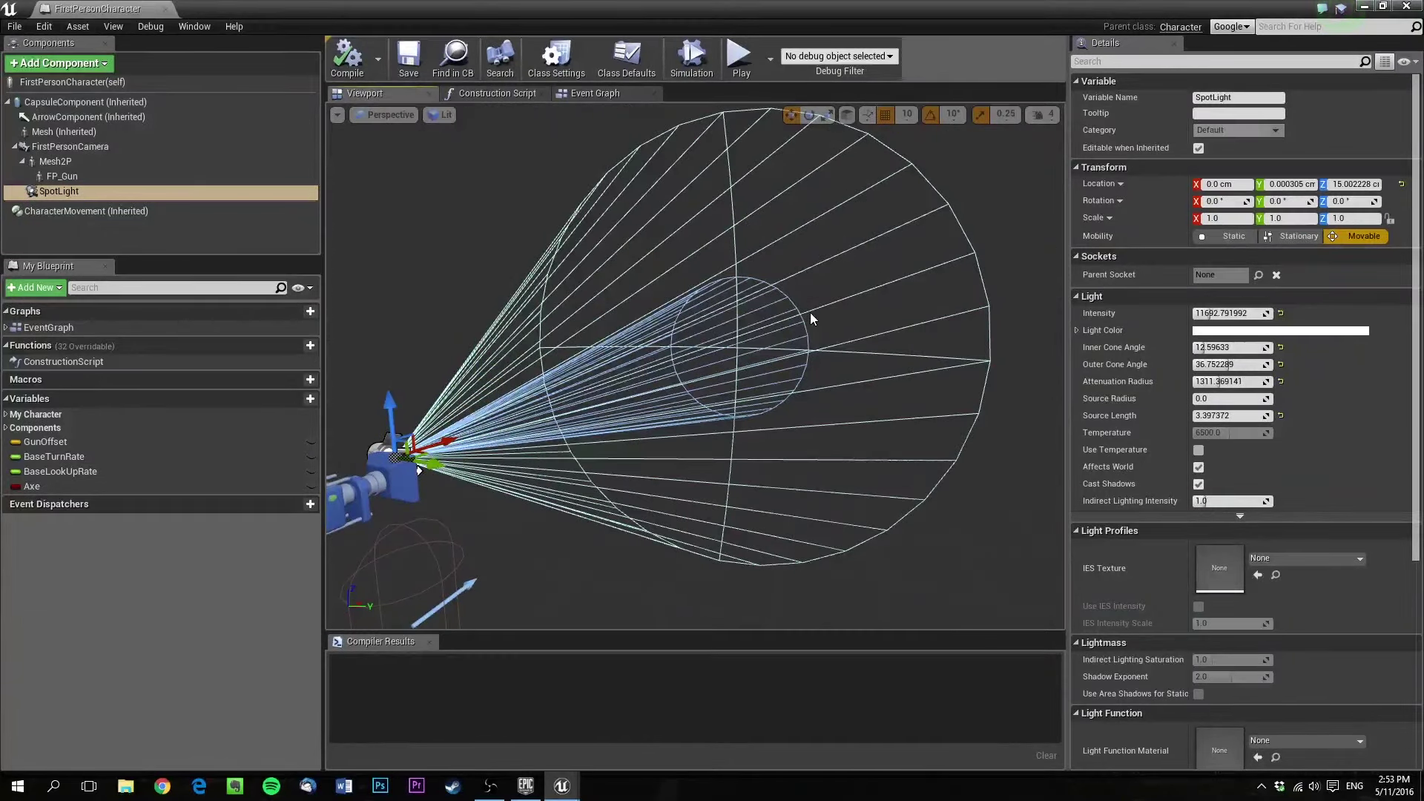
pyautogui.moveTo(810, 313); pyautogui.dragTo(739, 358, button='right')
pyautogui.moveTo(797, 314); pyautogui.dragTo(753, 267, button='right')
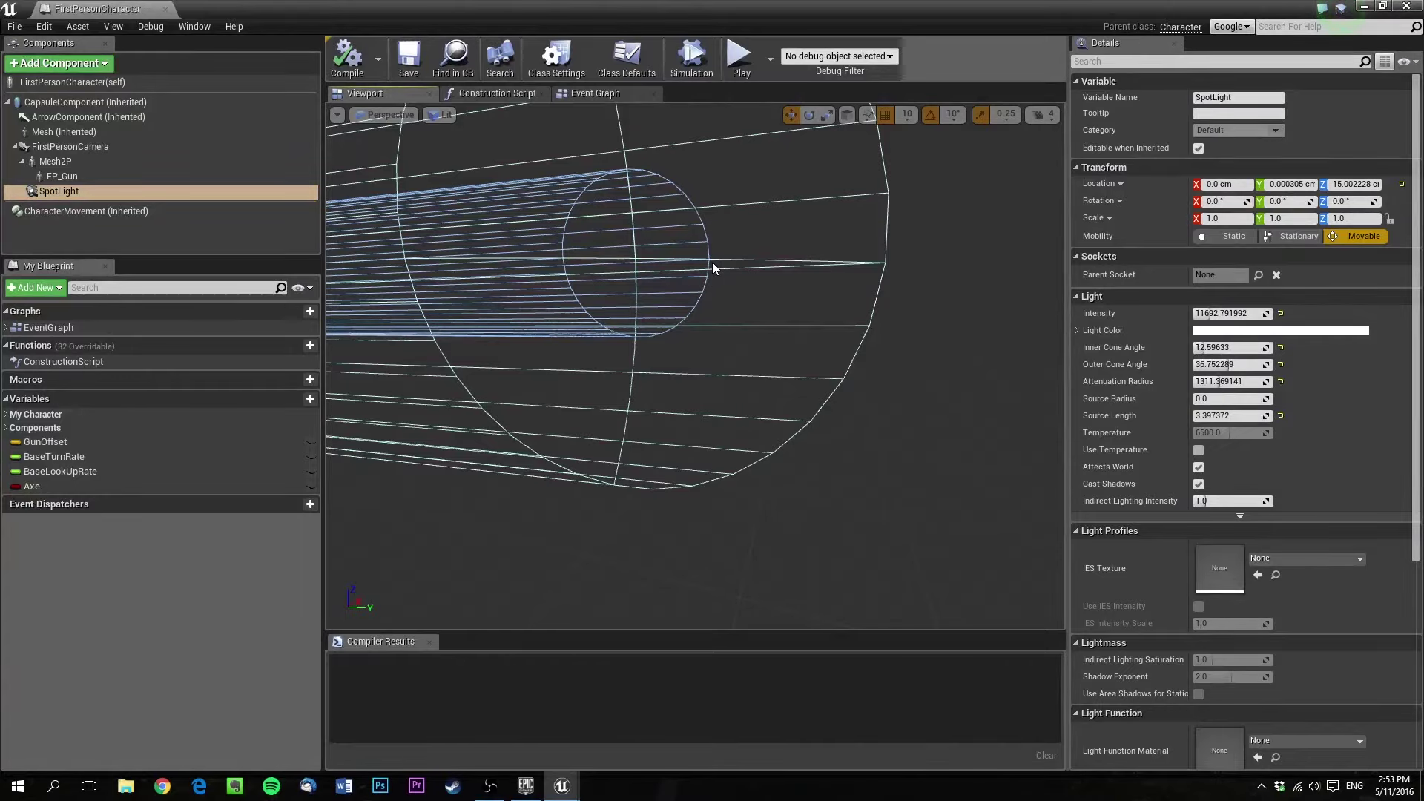
pyautogui.moveTo(635, 280); pyautogui.dragTo(512, 285, button='right')
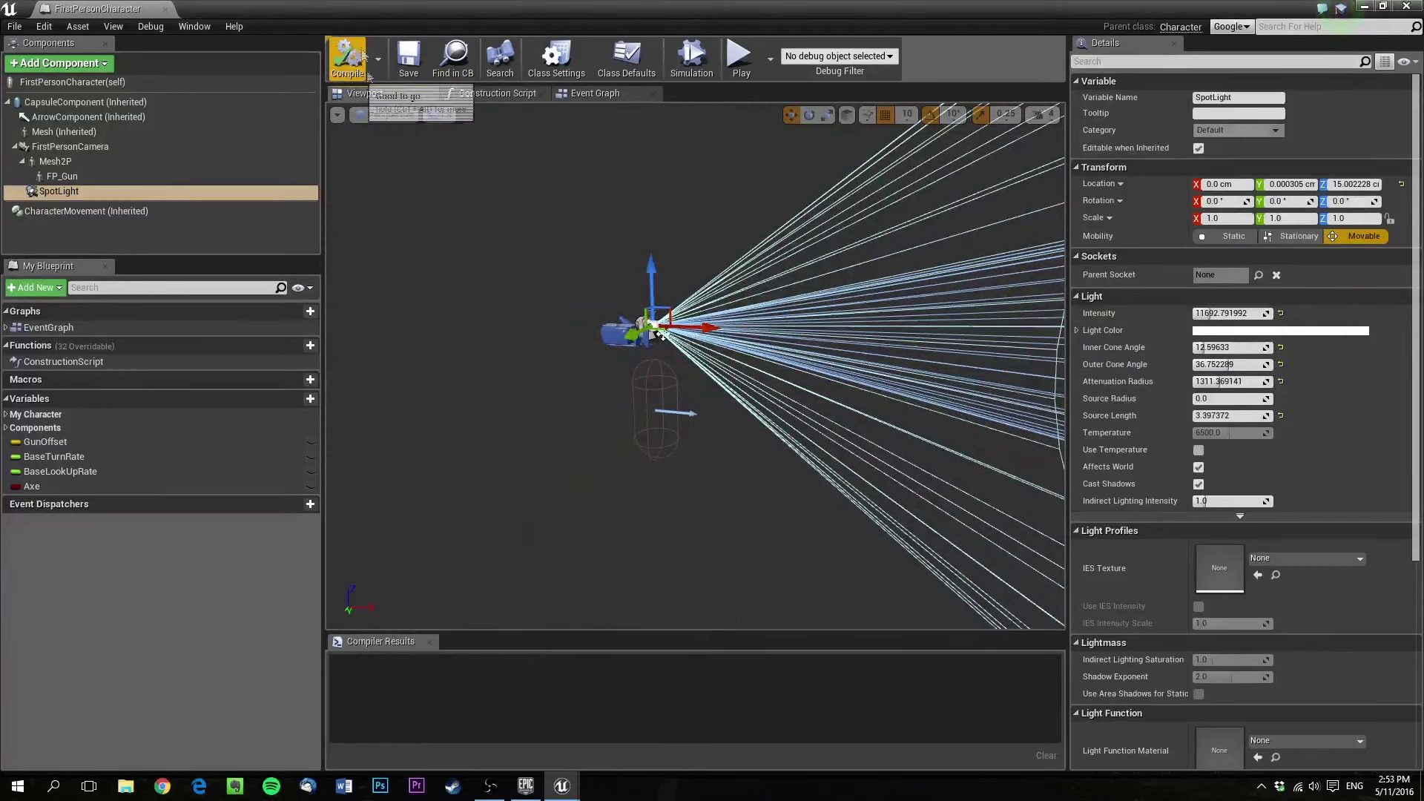
pyautogui.click(1407, 7)
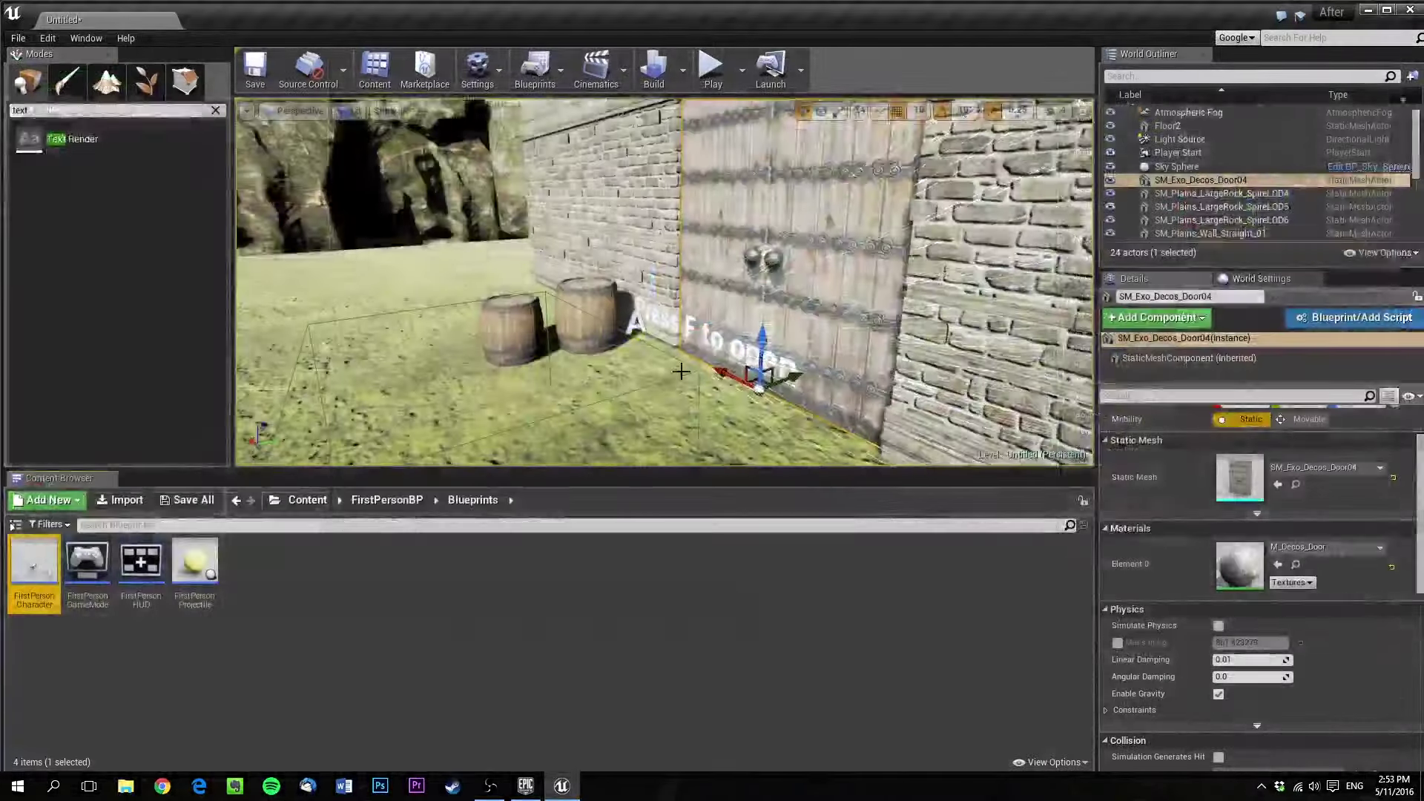
# Enlarge the level view and select the "Press F to open" text actor in front of the door
pyautogui.moveTo(664, 281); pyautogui.dragTo(660, 356, button='right')
pyautogui.moveTo(656, 470); pyautogui.dragTo(661, 569)
pyautogui.moveTo(790, 368)
pyautogui.mouseDown(button='right')
pyautogui.moveTo(813, 364)
pyautogui.moveTo(772, 364)
pyautogui.moveTo(830, 375)
pyautogui.moveTo(789, 371)
pyautogui.mouseUp(button='right')
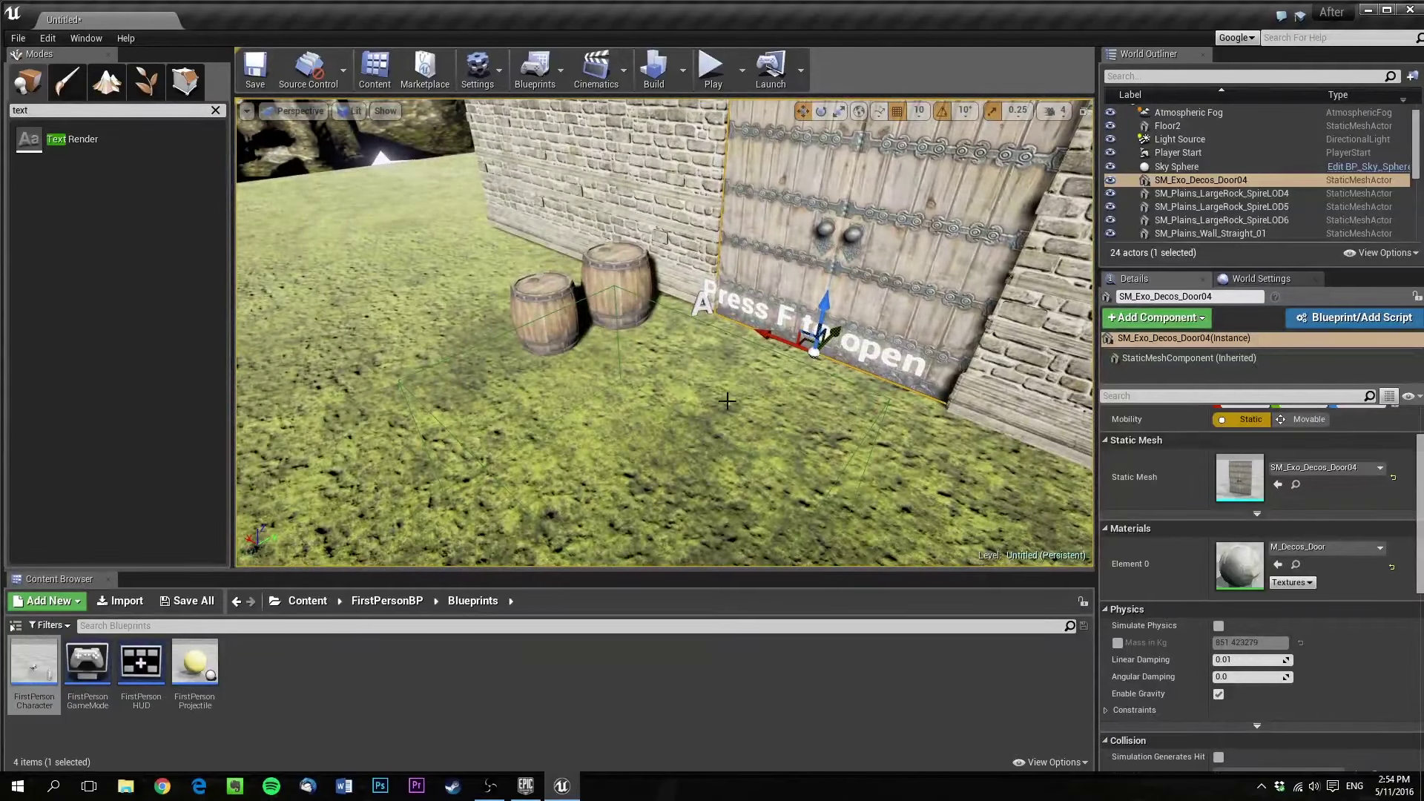
pyautogui.moveTo(727, 400); pyautogui.dragTo(638, 346, button='right')
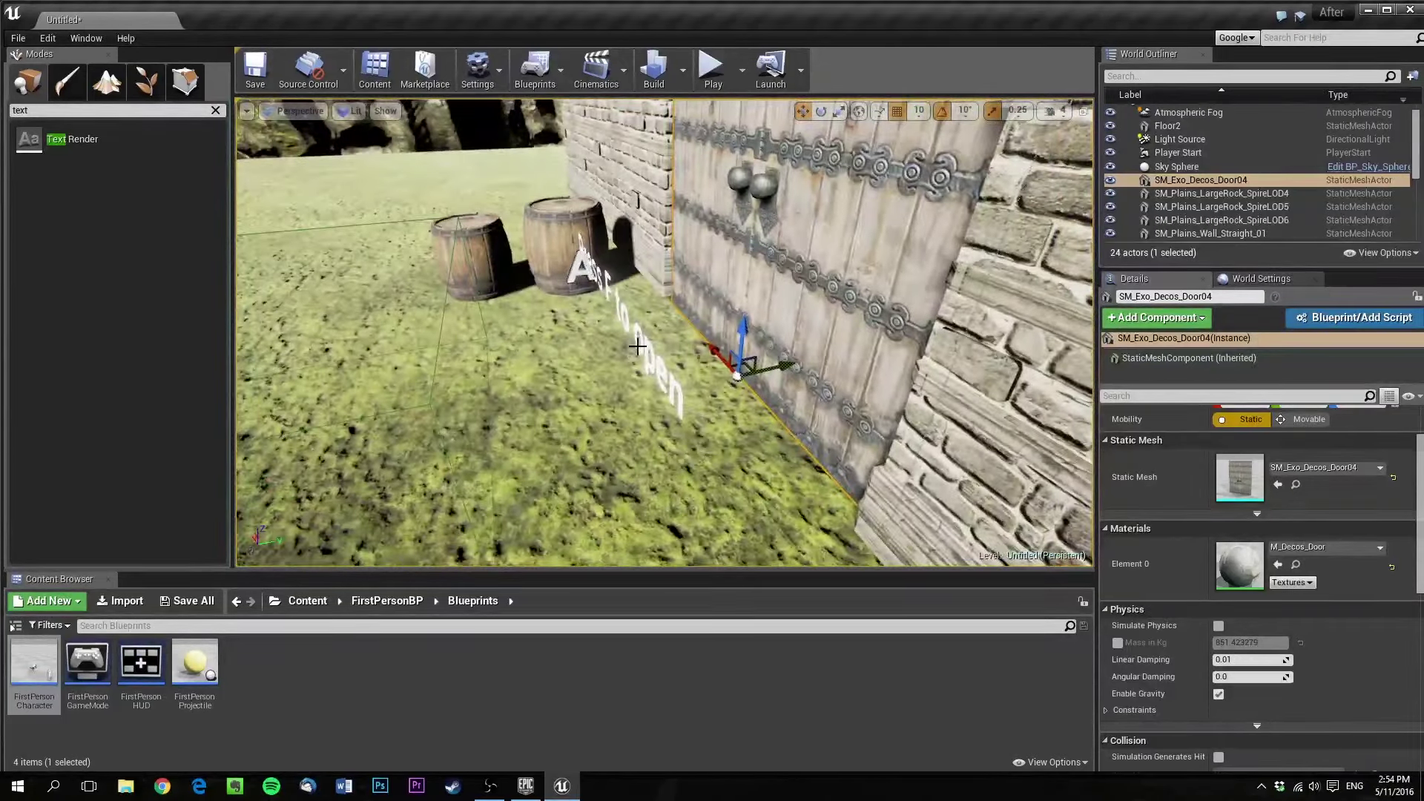
pyautogui.click(637, 346)
pyautogui.click(758, 301)
pyautogui.click(638, 348)
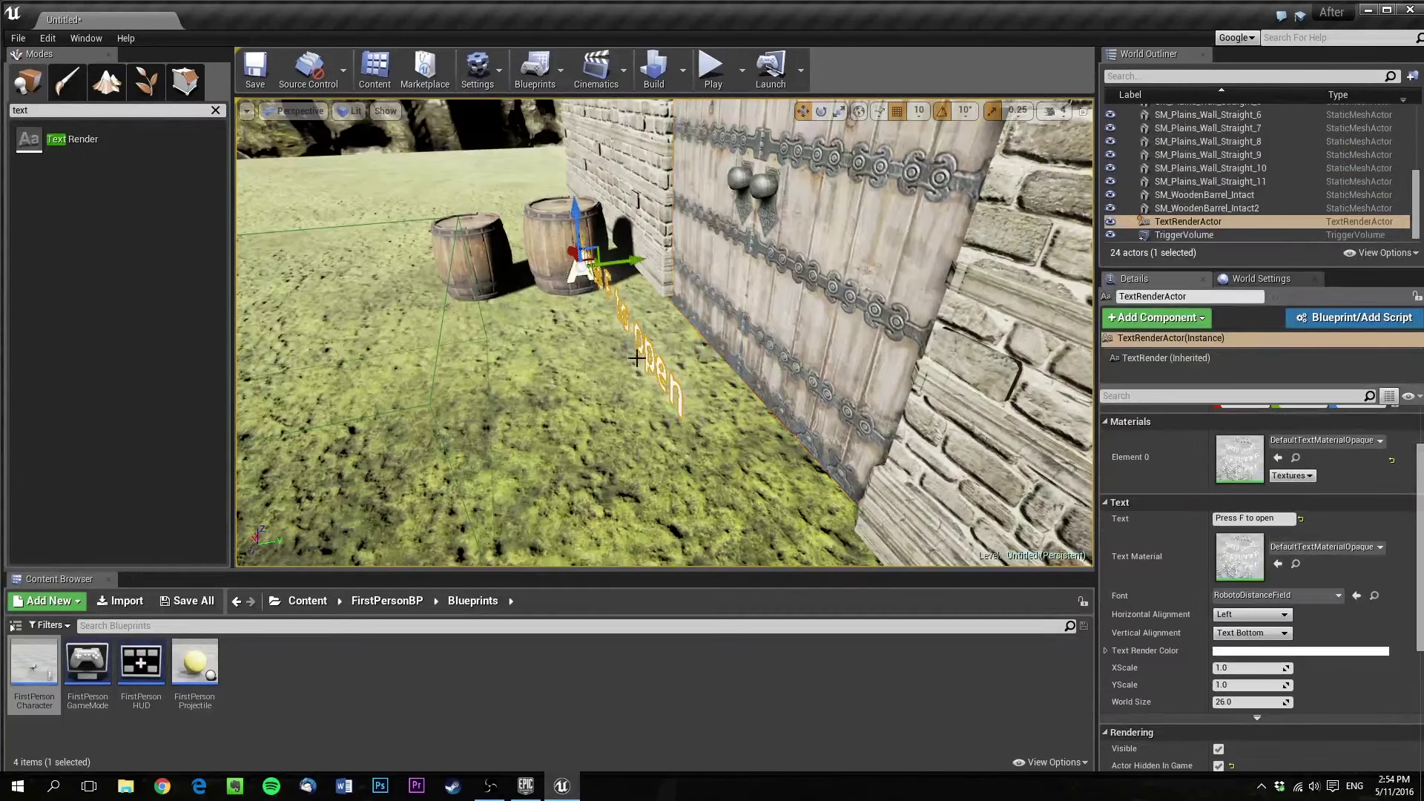
# Open the level blueprint and create a Boolean variable named showtext
pyautogui.click(535, 70)
pyautogui.click(594, 194)
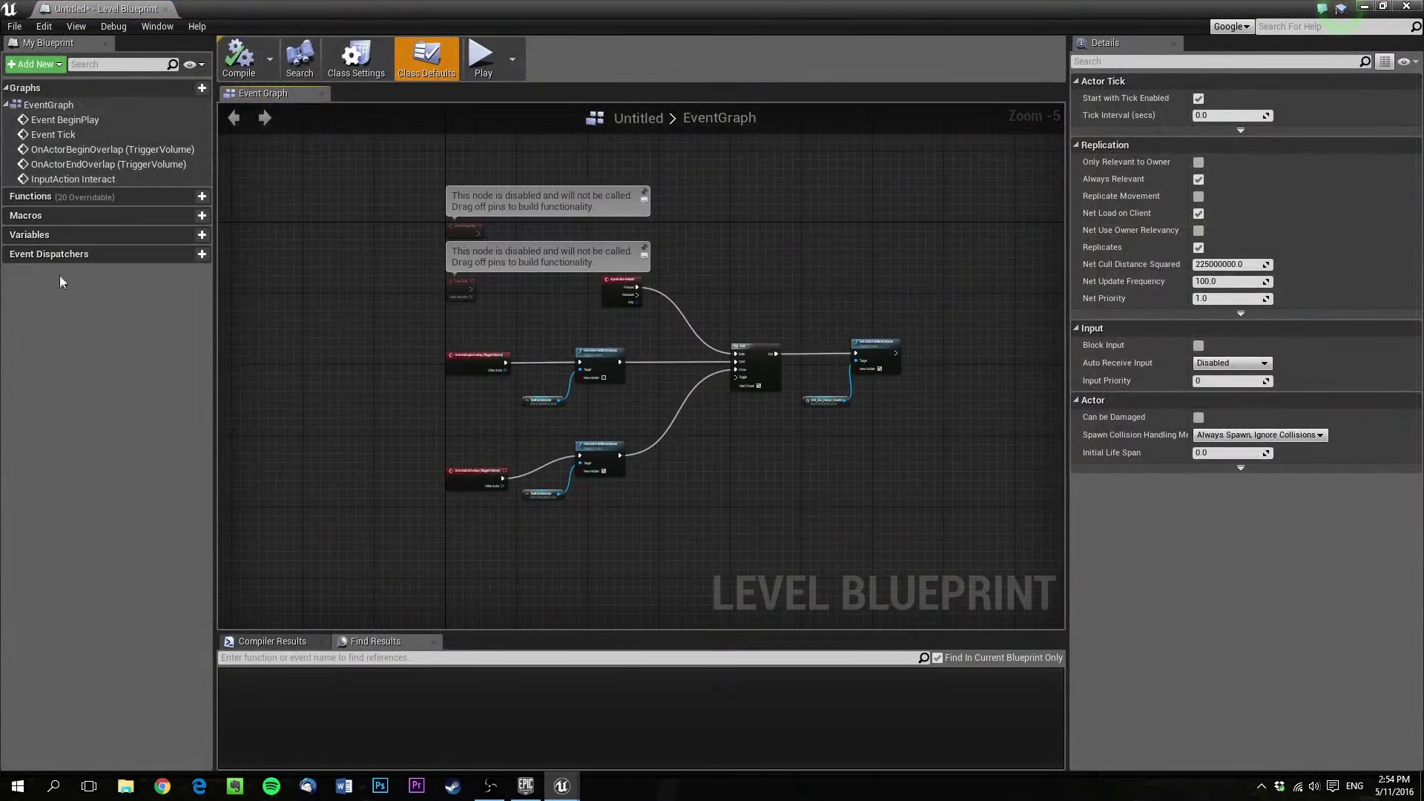
pyautogui.click(196, 236)
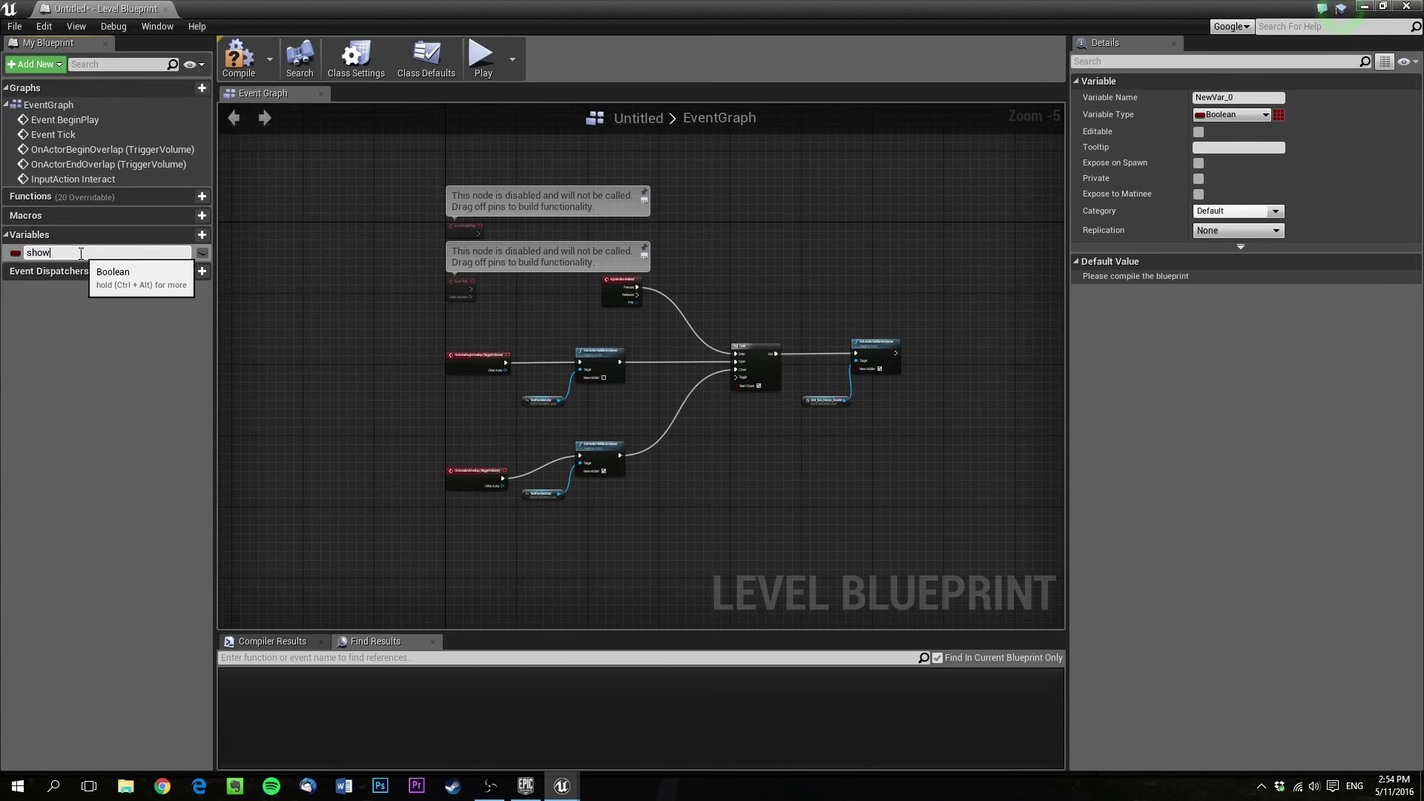
pyautogui.write('xt')
pyautogui.press('Return')
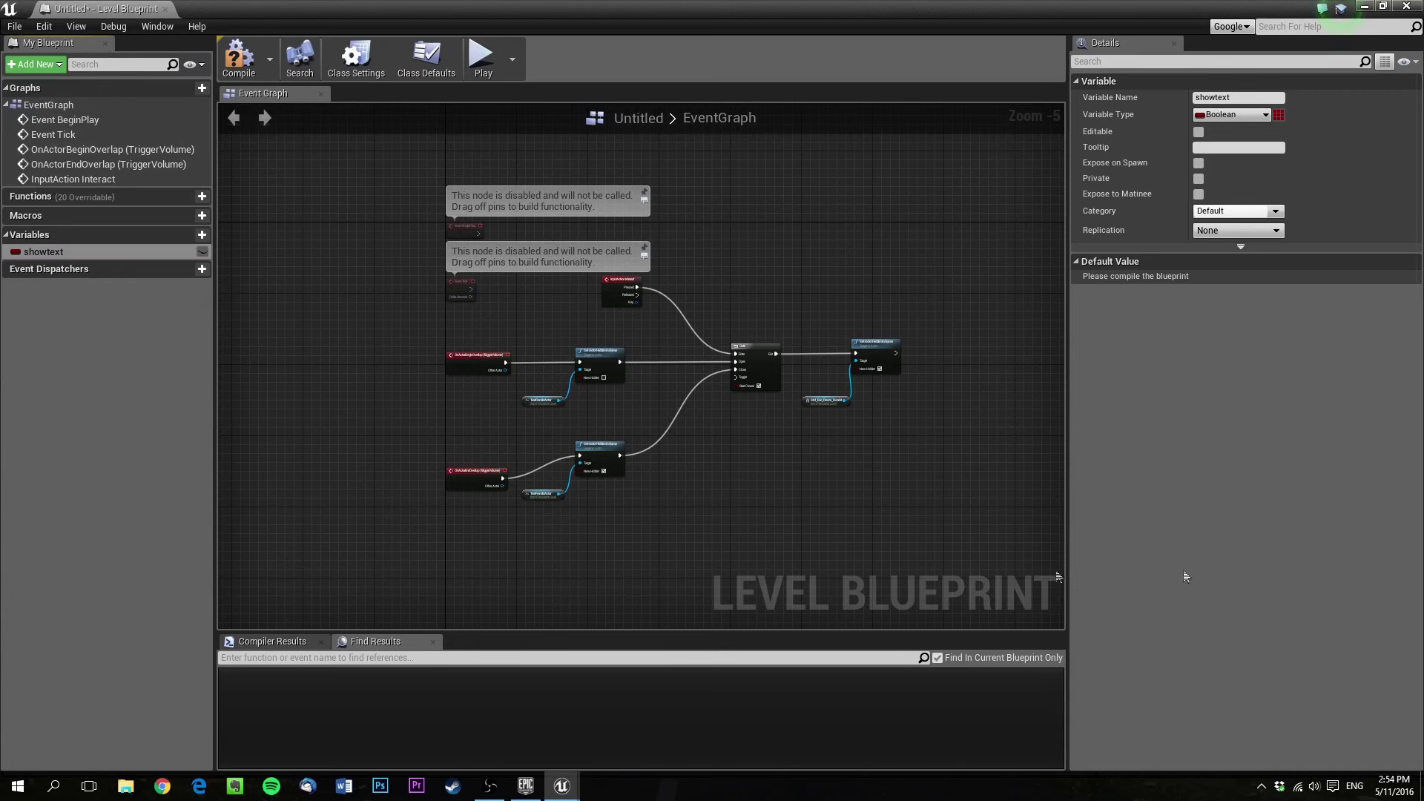
# Place a Get node for the showtext variable beside the output side of the door's Set Actor Hidden In Game node
pyautogui.moveTo(866, 564); pyautogui.dragTo(745, 583, button='right')
pyautogui.scroll(5, 794, 423)
pyautogui.moveTo(804, 416); pyautogui.dragTo(978, 411, button='right')
pyautogui.scroll(-4, 760, 461)
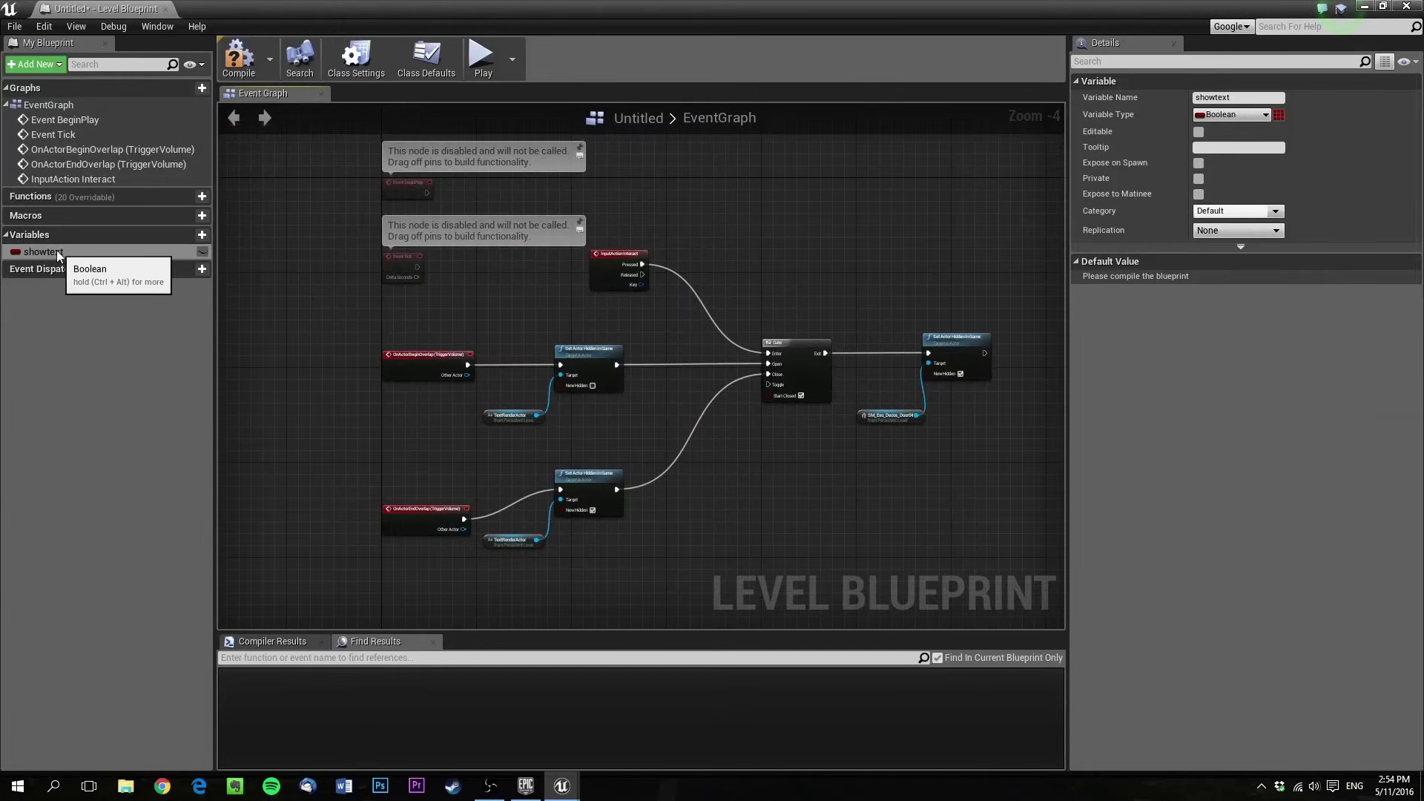
pyautogui.moveTo(733, 422); pyautogui.dragTo(428, 442, button='right')
pyautogui.scroll(1, 739, 390)
pyautogui.scroll(3, 739, 397)
pyautogui.moveTo(636, 360); pyautogui.dragTo(463, 369, button='right')
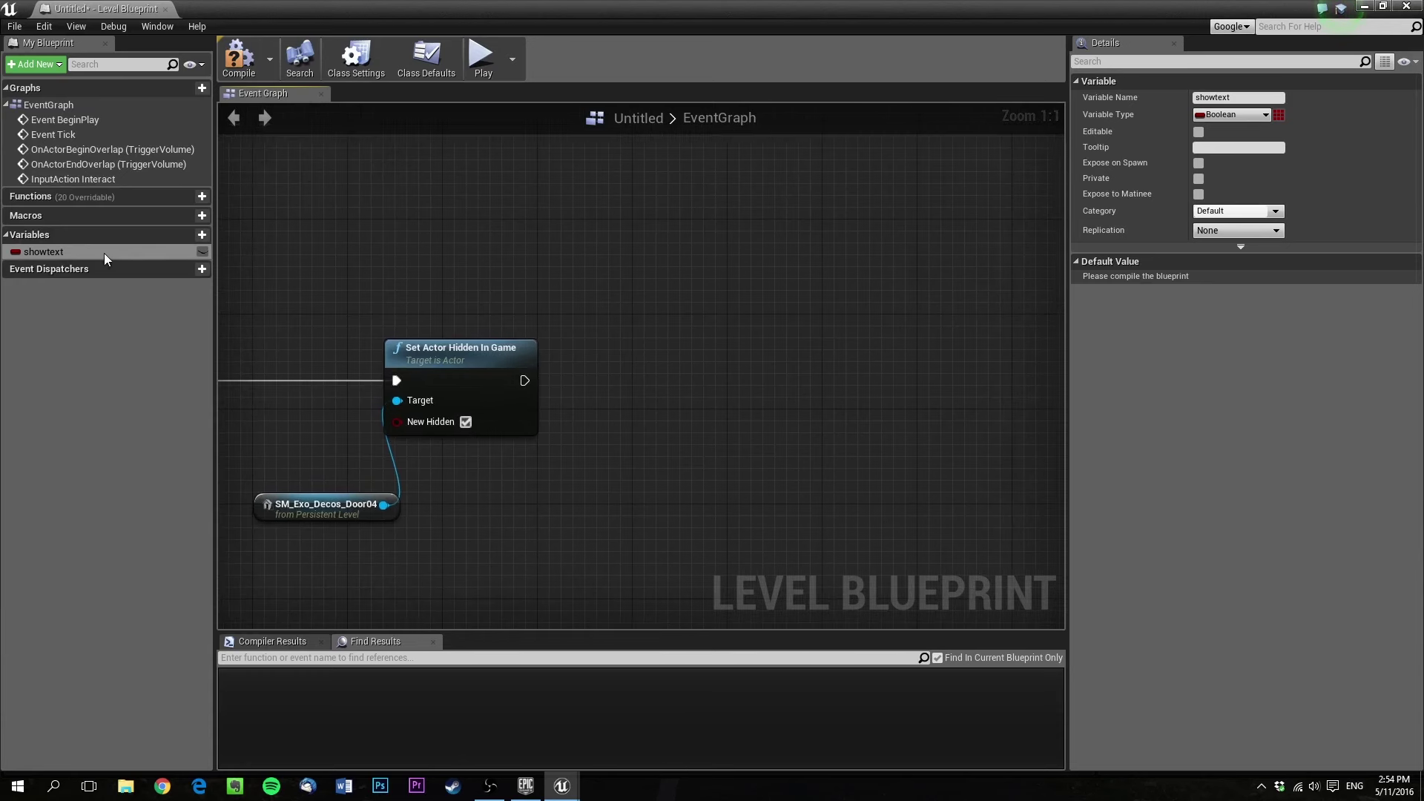
pyautogui.moveTo(104, 252); pyautogui.dragTo(578, 360)
pyautogui.click(597, 371)
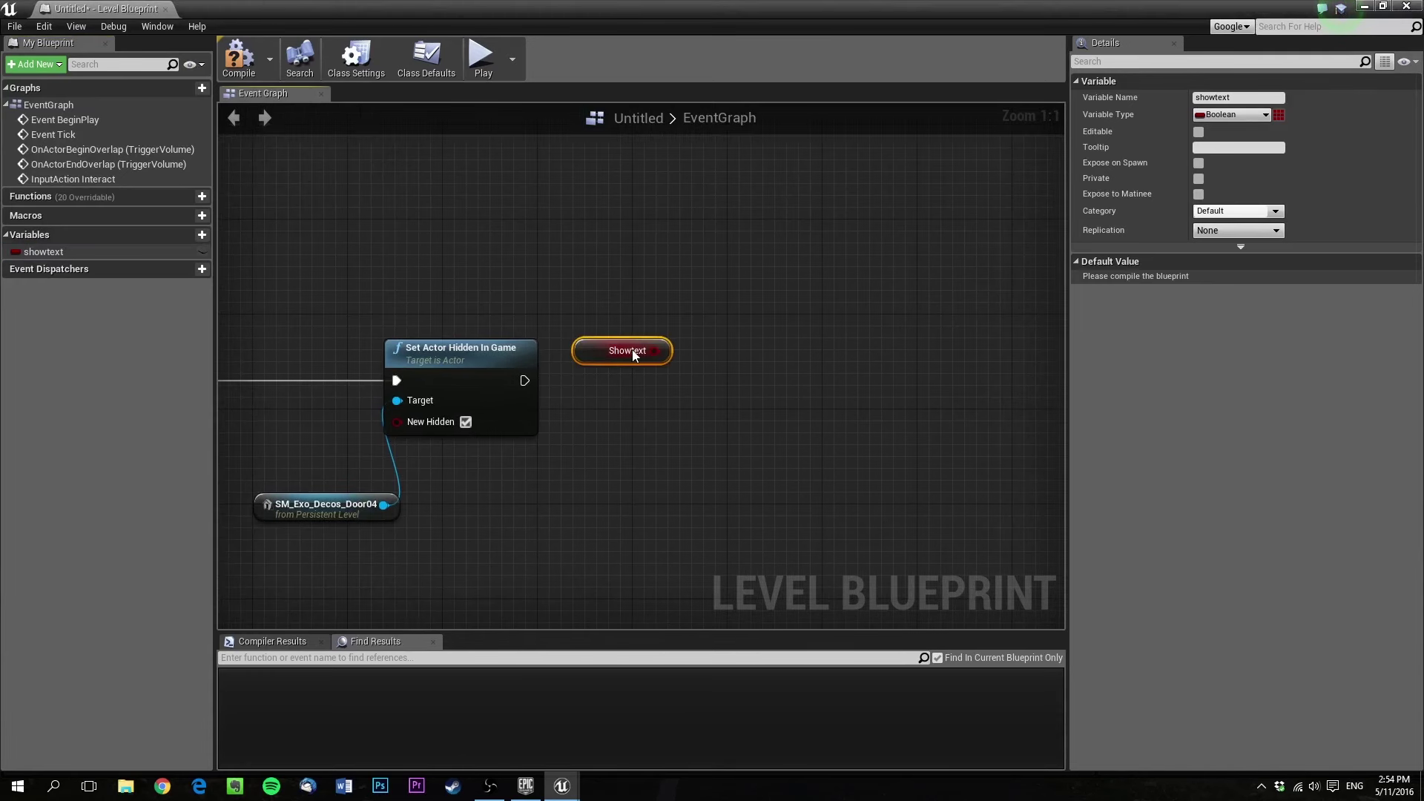
# Replace the showtext Get node with a Set node connected after the door's Set Actor Hidden In Game node, with Showtext enabled
pyautogui.press('Delete')
pyautogui.moveTo(136, 250); pyautogui.dragTo(524, 386)
pyautogui.click(623, 378)
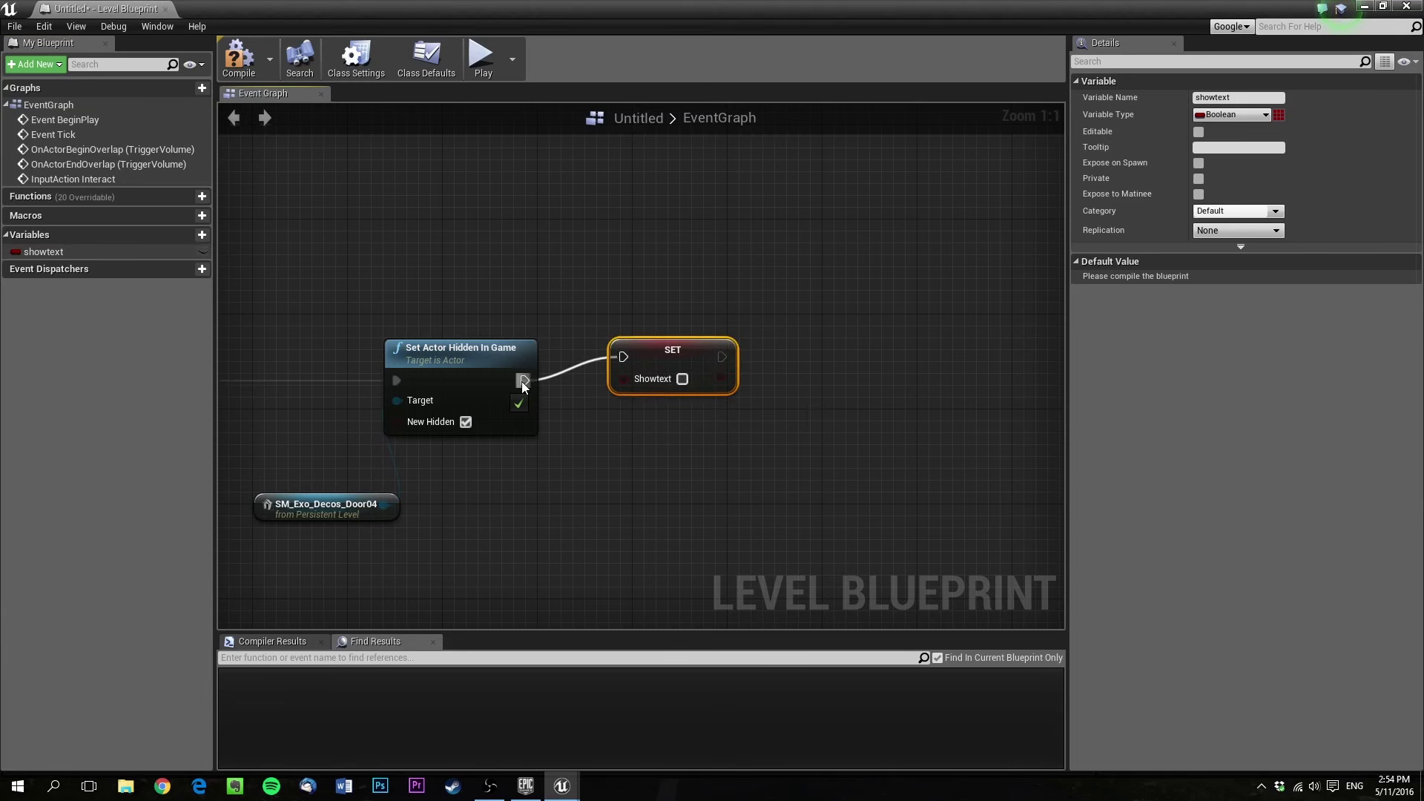
pyautogui.click(683, 379)
# Move the trigger volume's OnActorBeginOverlap event away from its Set Actor Hidden In Game node and connect a Branch node to its output
pyautogui.scroll(-5, 776, 408)
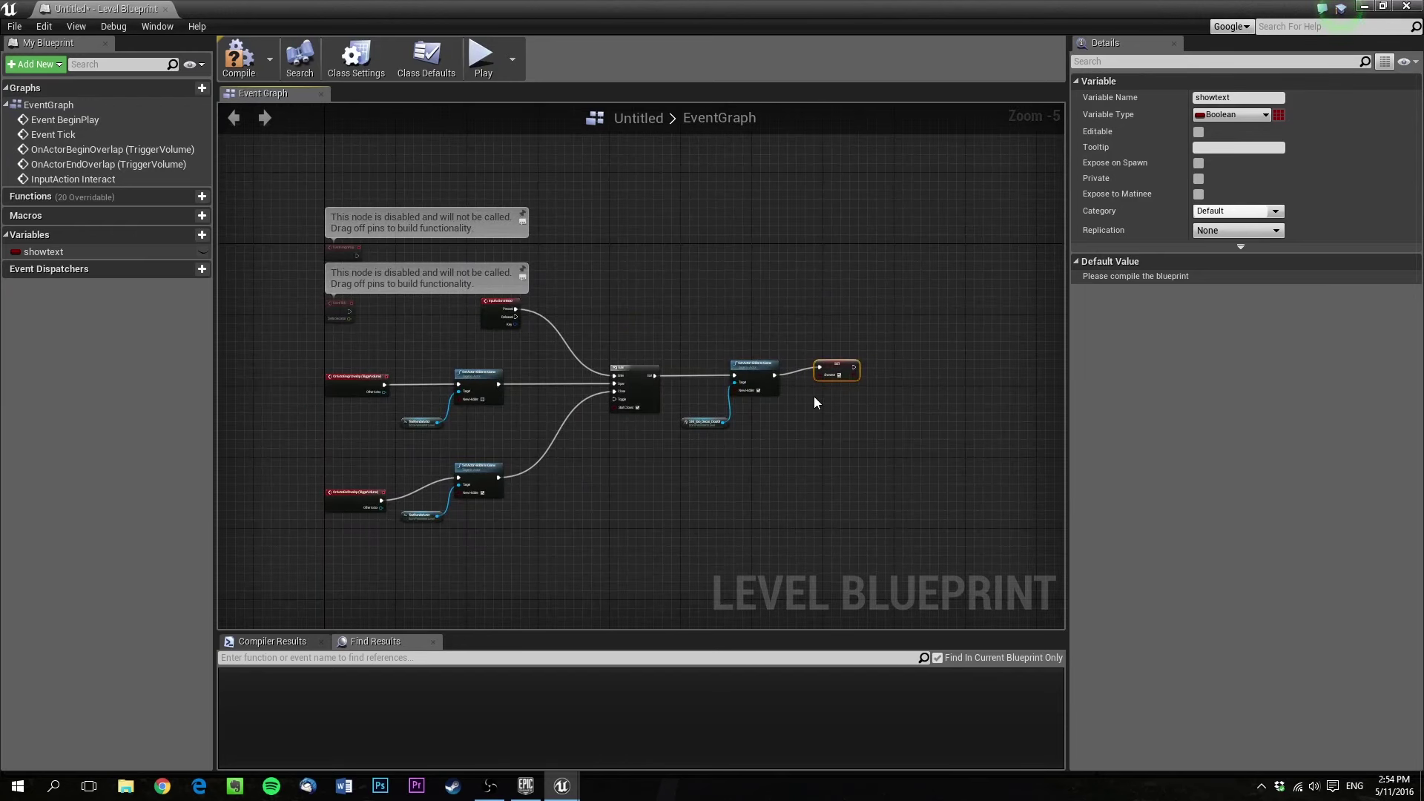
pyautogui.moveTo(742, 415); pyautogui.dragTo(885, 416, button='right')
pyautogui.scroll(2, 724, 447)
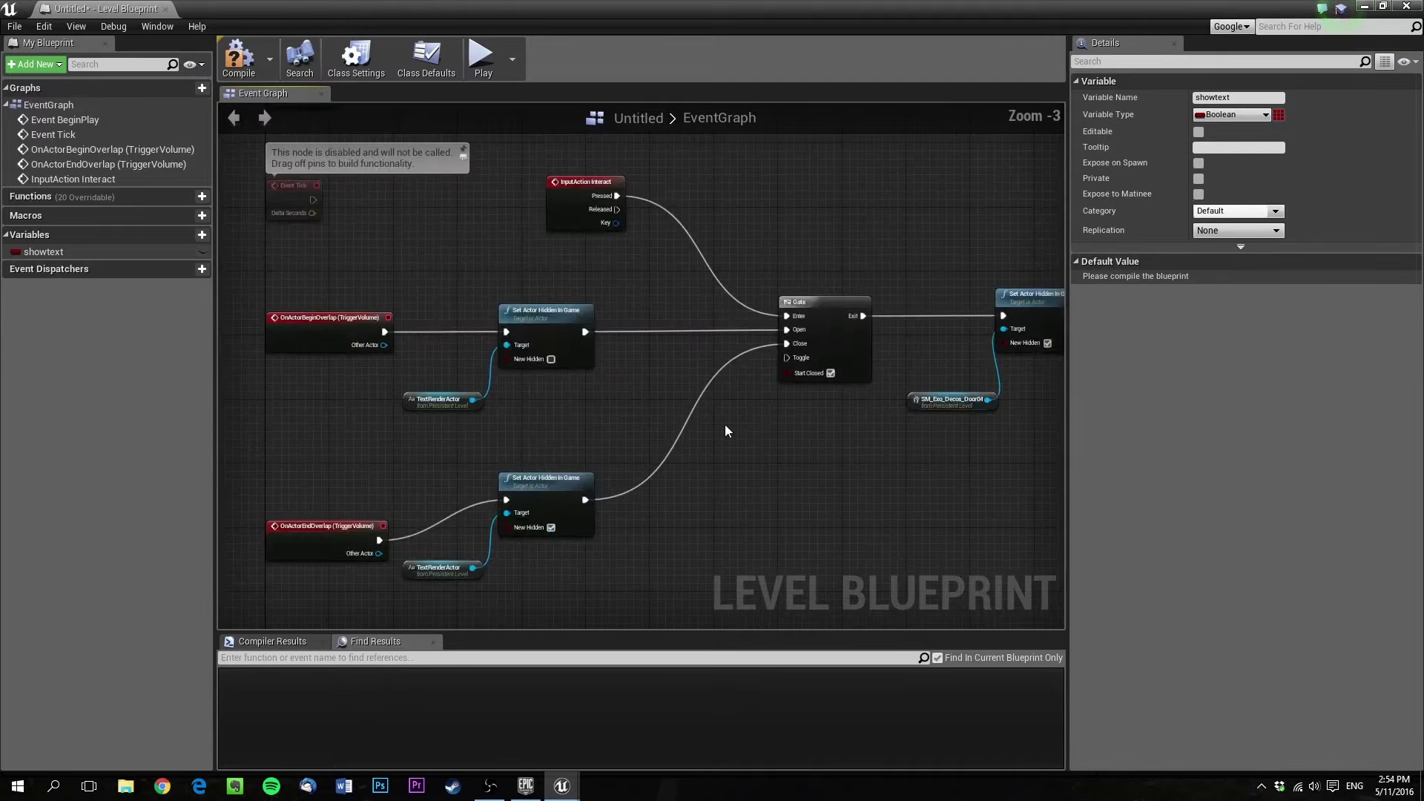
pyautogui.moveTo(725, 430); pyautogui.dragTo(560, 443, button='right')
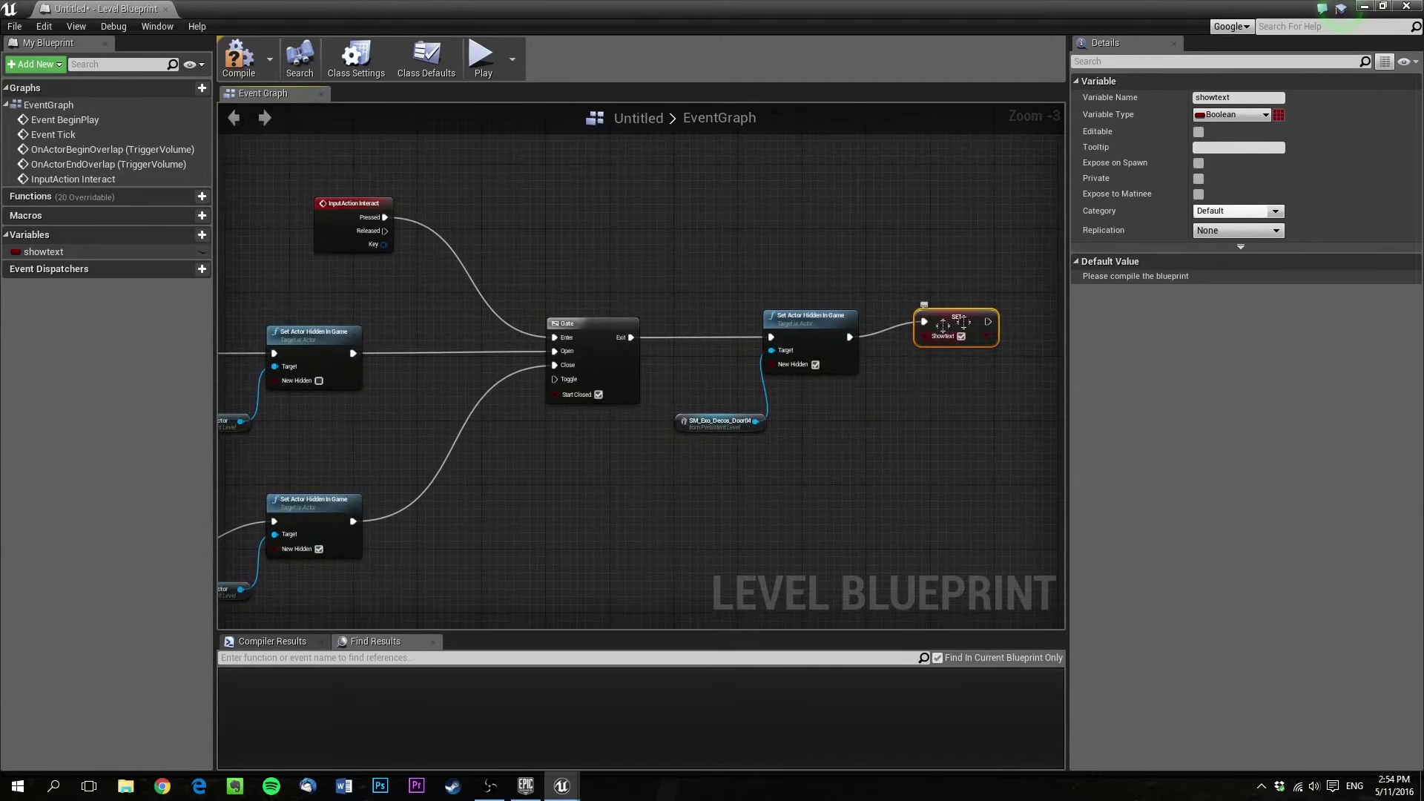
pyautogui.moveTo(432, 428); pyautogui.dragTo(712, 434, button='right')
pyautogui.moveTo(620, 431); pyautogui.dragTo(759, 426, button='right')
pyautogui.scroll(1, 727, 421)
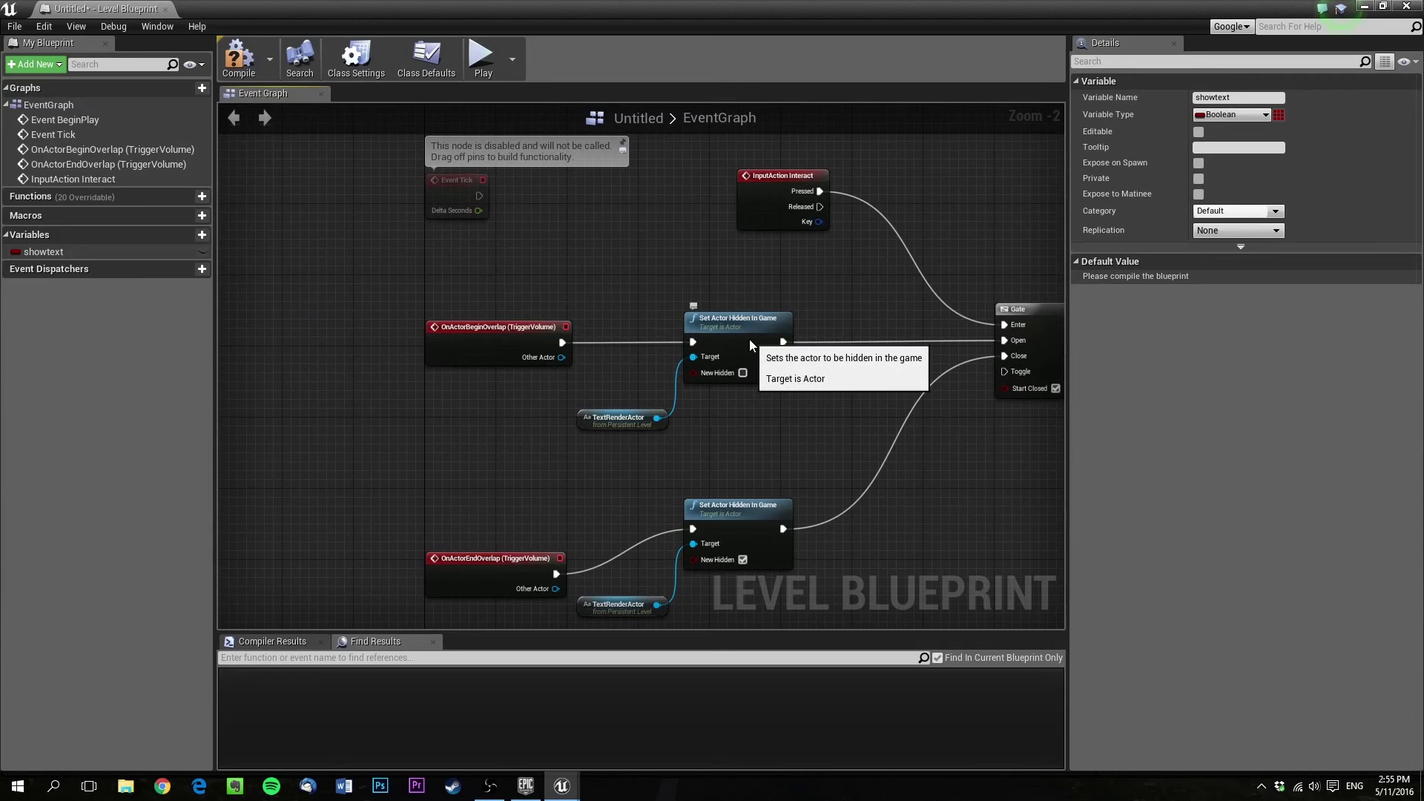
pyautogui.click(782, 367)
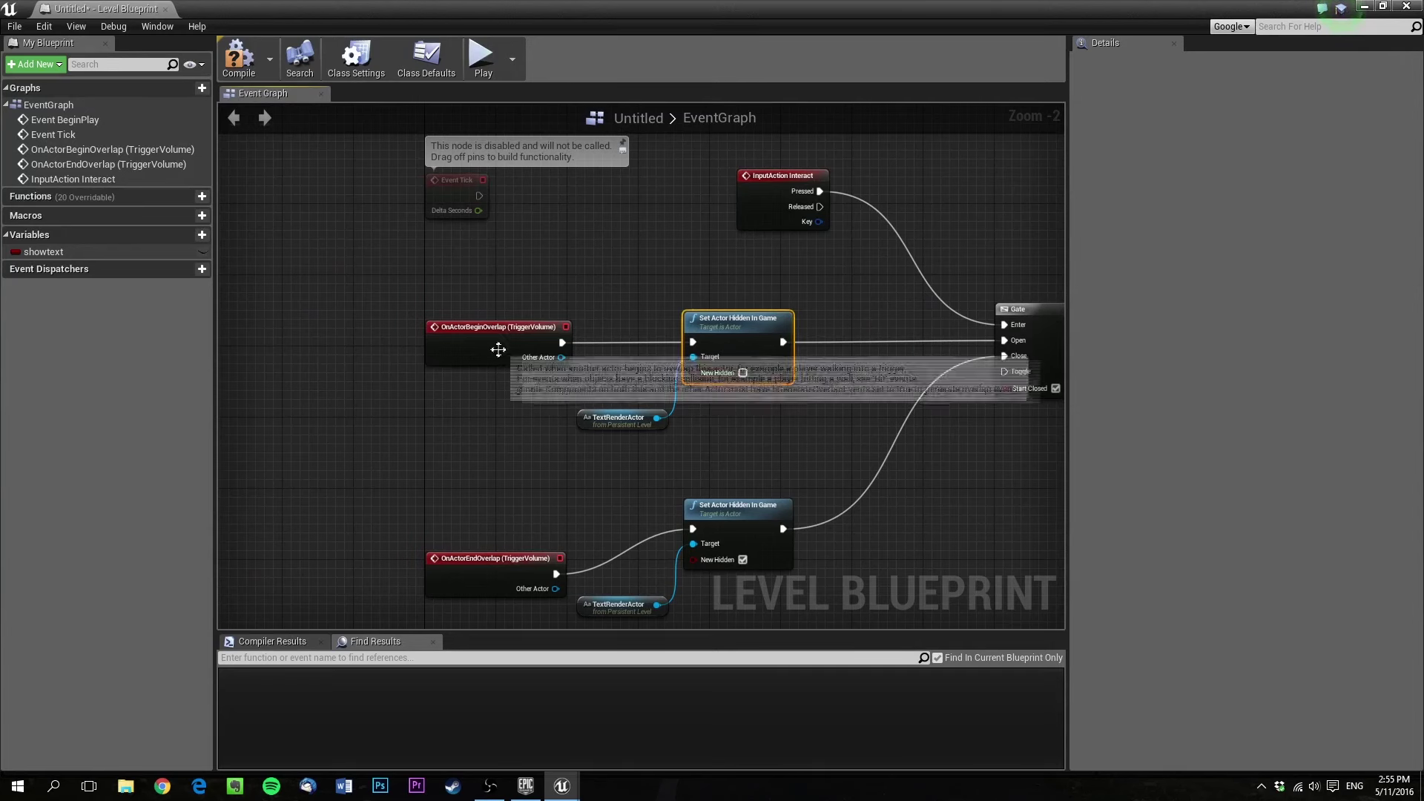
pyautogui.moveTo(497, 349); pyautogui.dragTo(407, 357)
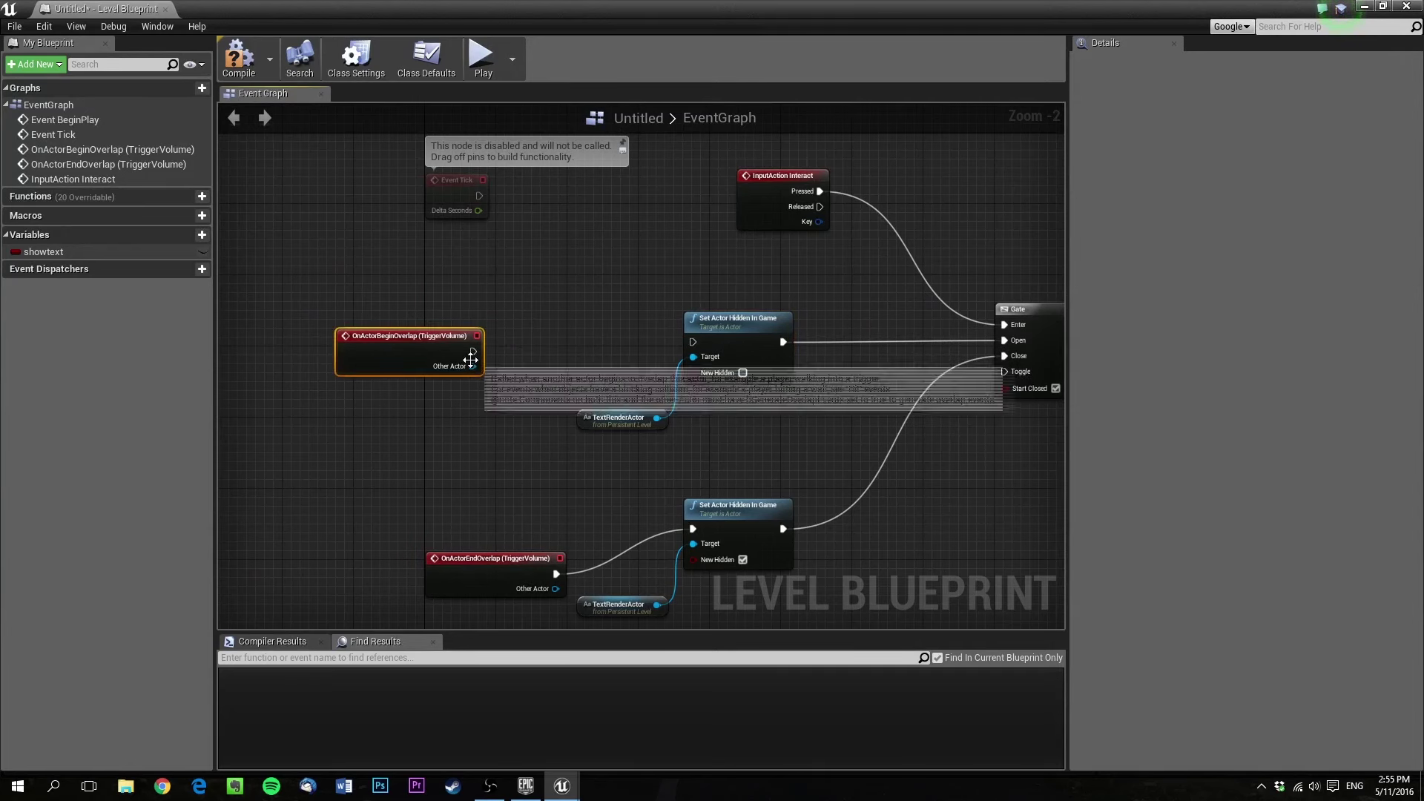
pyautogui.moveTo(472, 353); pyautogui.dragTo(546, 343)
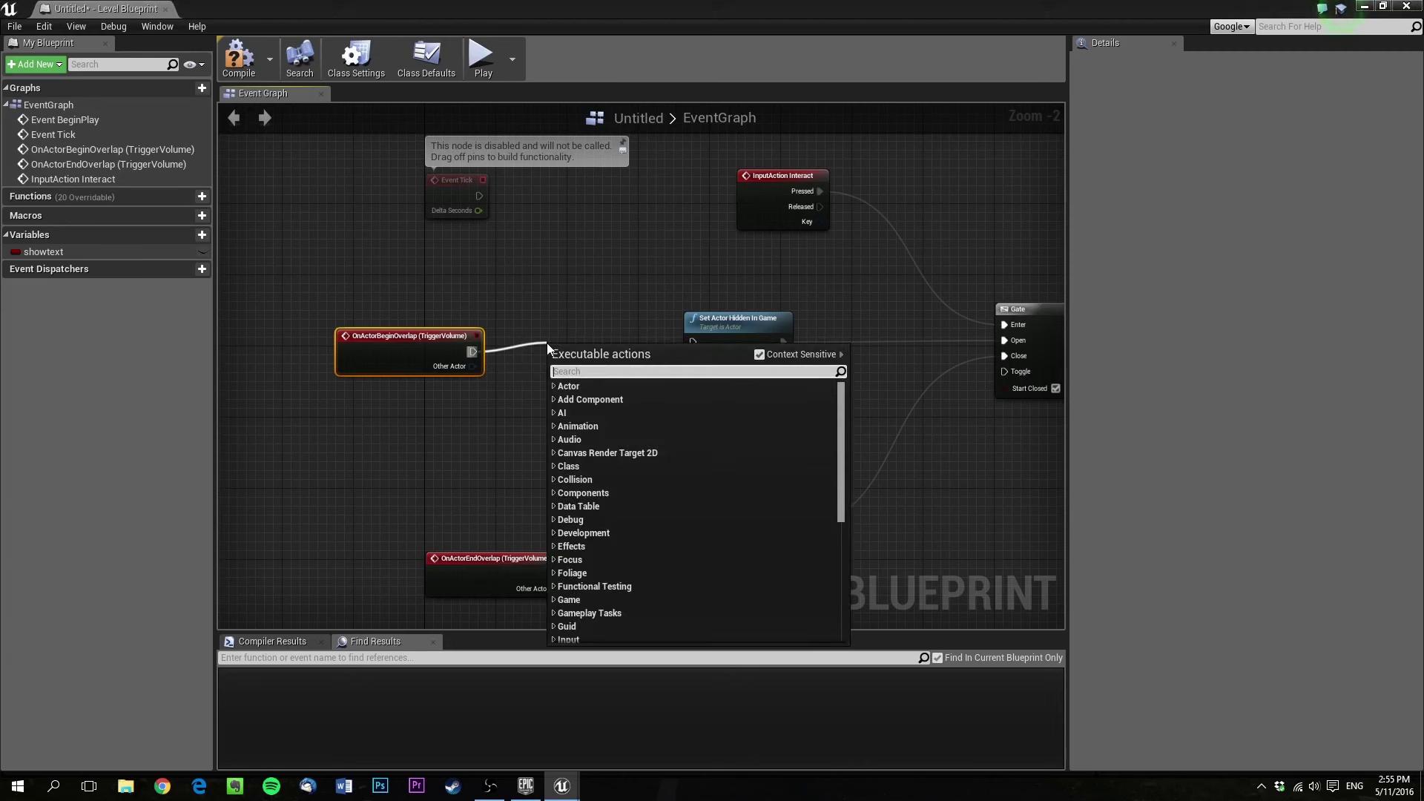
pyautogui.write('branch')
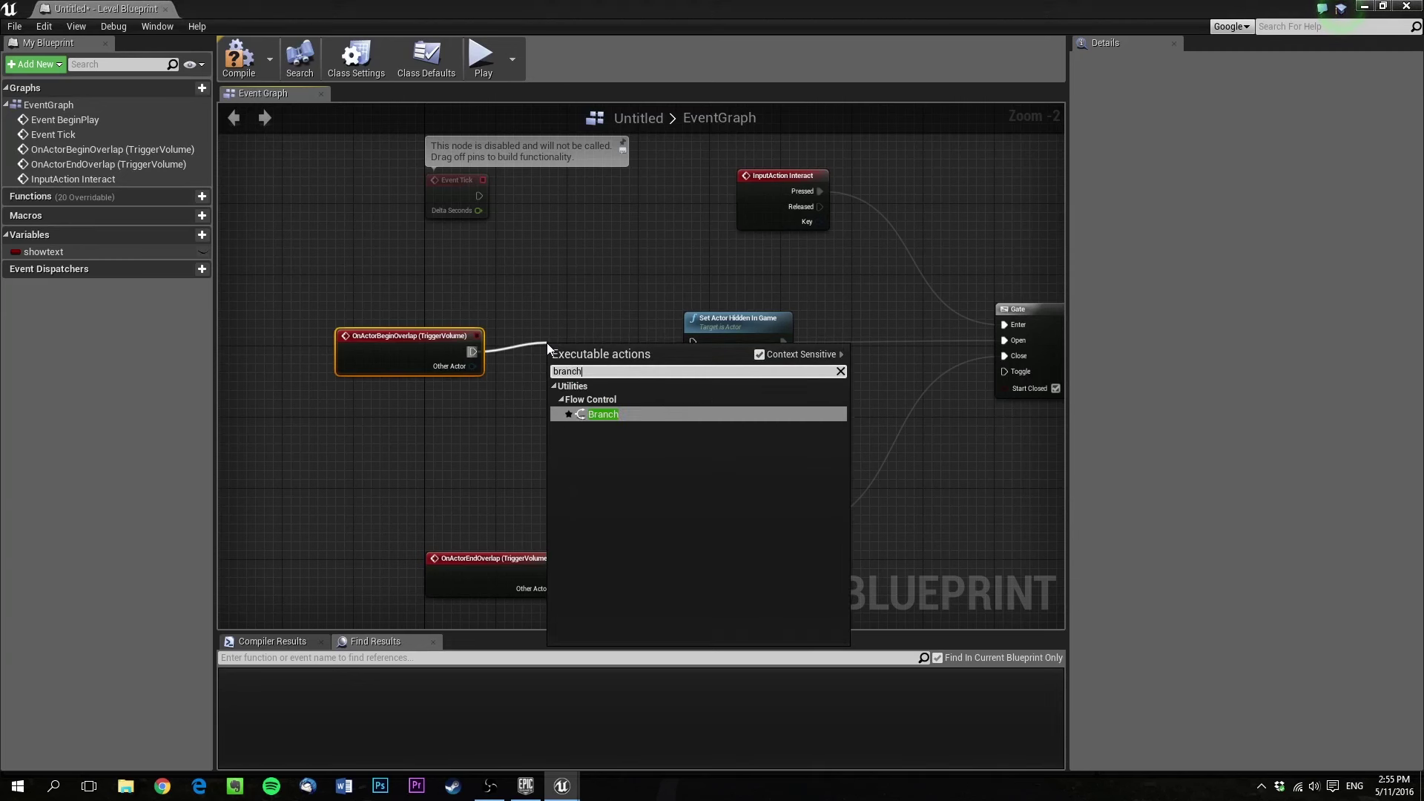
pyautogui.press('Return')
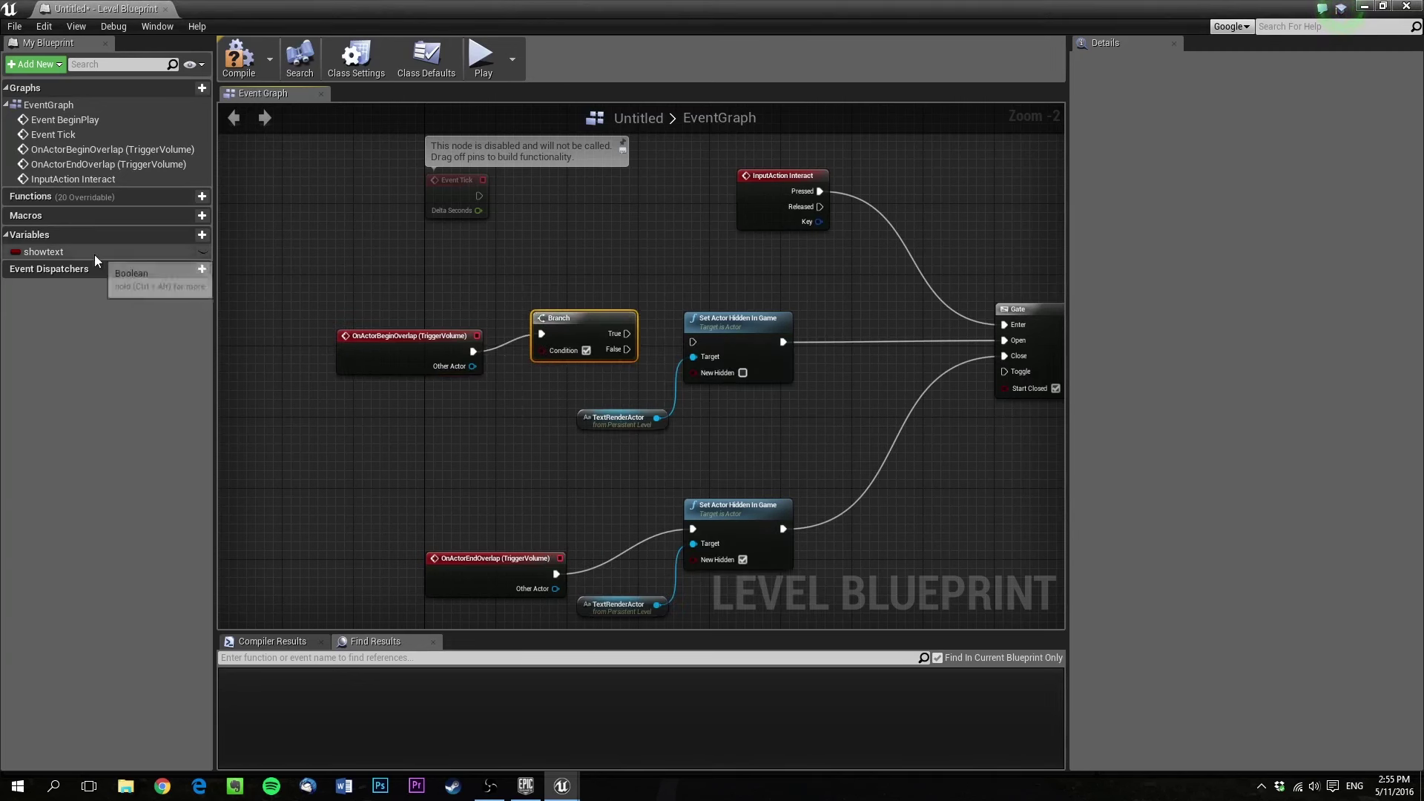
# Feed the showtext variable into the Branch condition and connect the False output to the begin-overlap Set Actor Hidden In Game node
pyautogui.moveTo(43, 251); pyautogui.dragTo(509, 368)
pyautogui.click(518, 388)
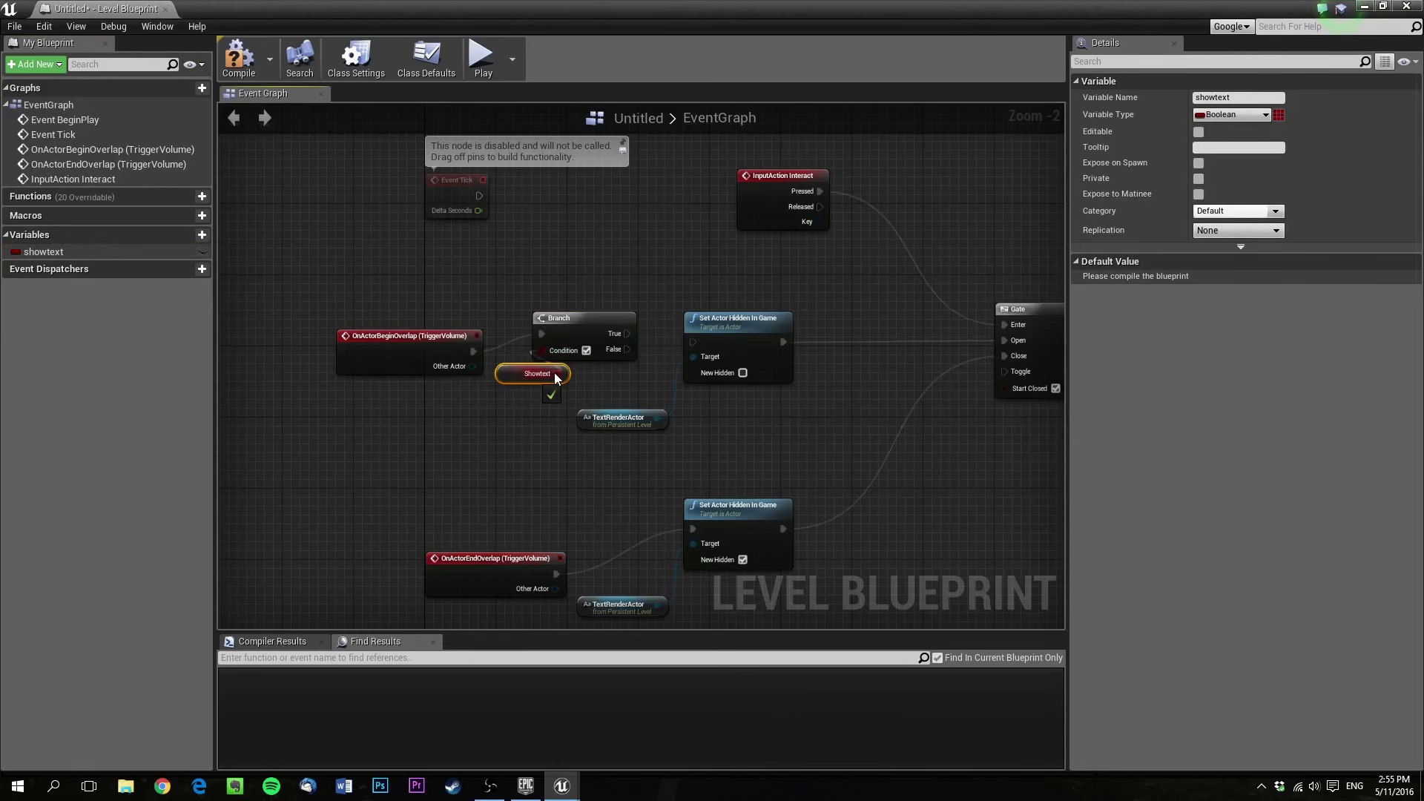
pyautogui.moveTo(558, 378); pyautogui.dragTo(558, 378)
pyautogui.moveTo(614, 387); pyautogui.dragTo(488, 405, button='right')
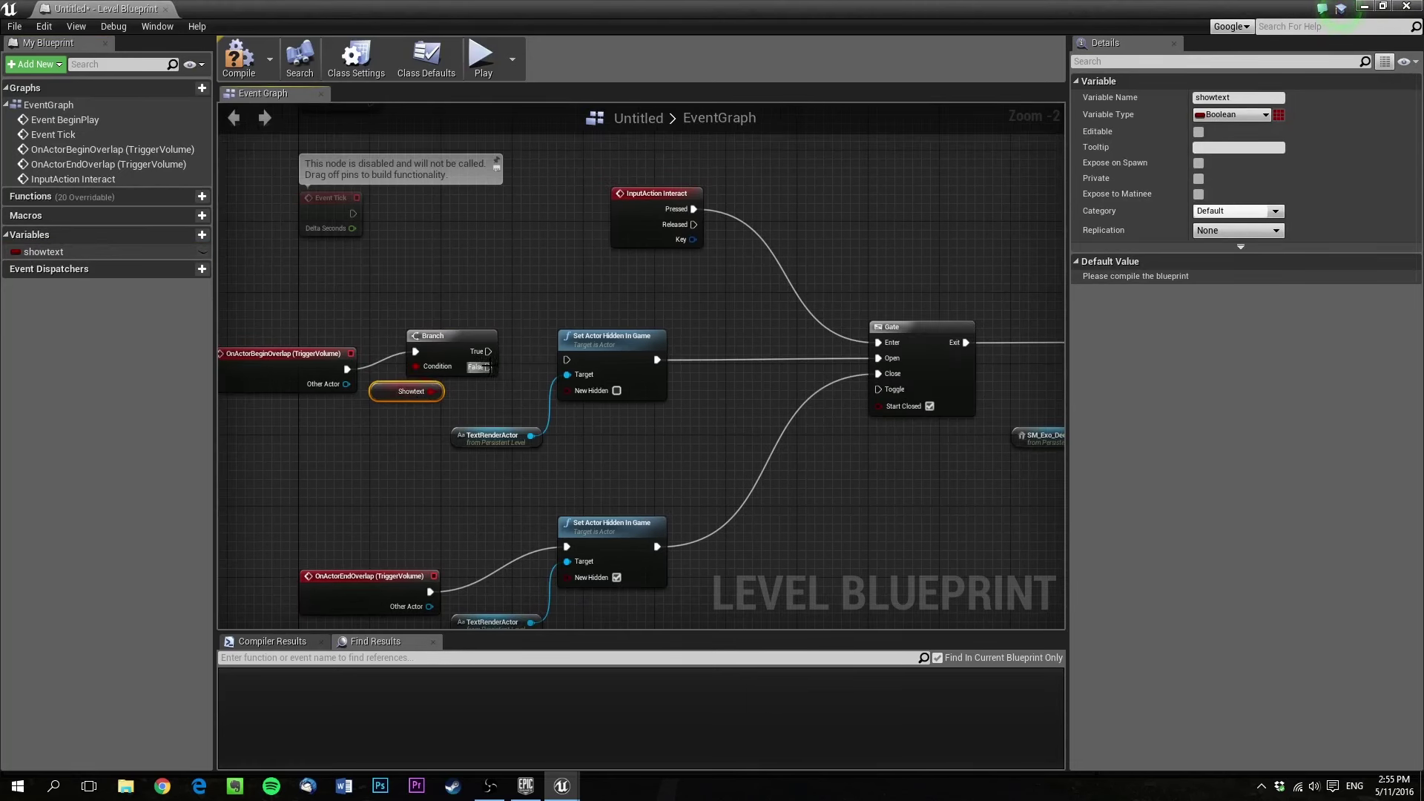
pyautogui.moveTo(488, 367); pyautogui.dragTo(572, 360)
pyautogui.moveTo(572, 361); pyautogui.dragTo(554, 356, button='right')
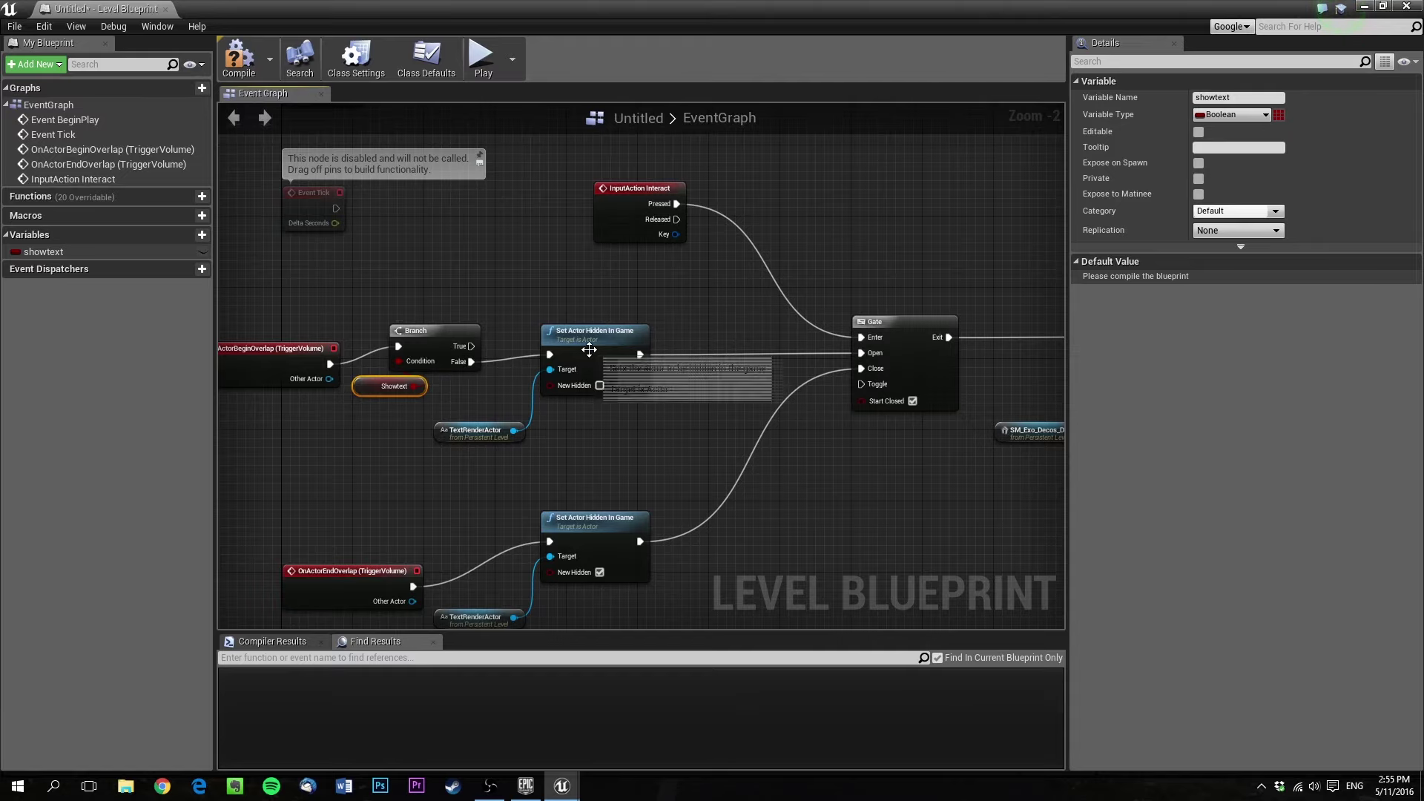
# Compile the level blueprint and close it
pyautogui.scroll(-2, 563, 450)
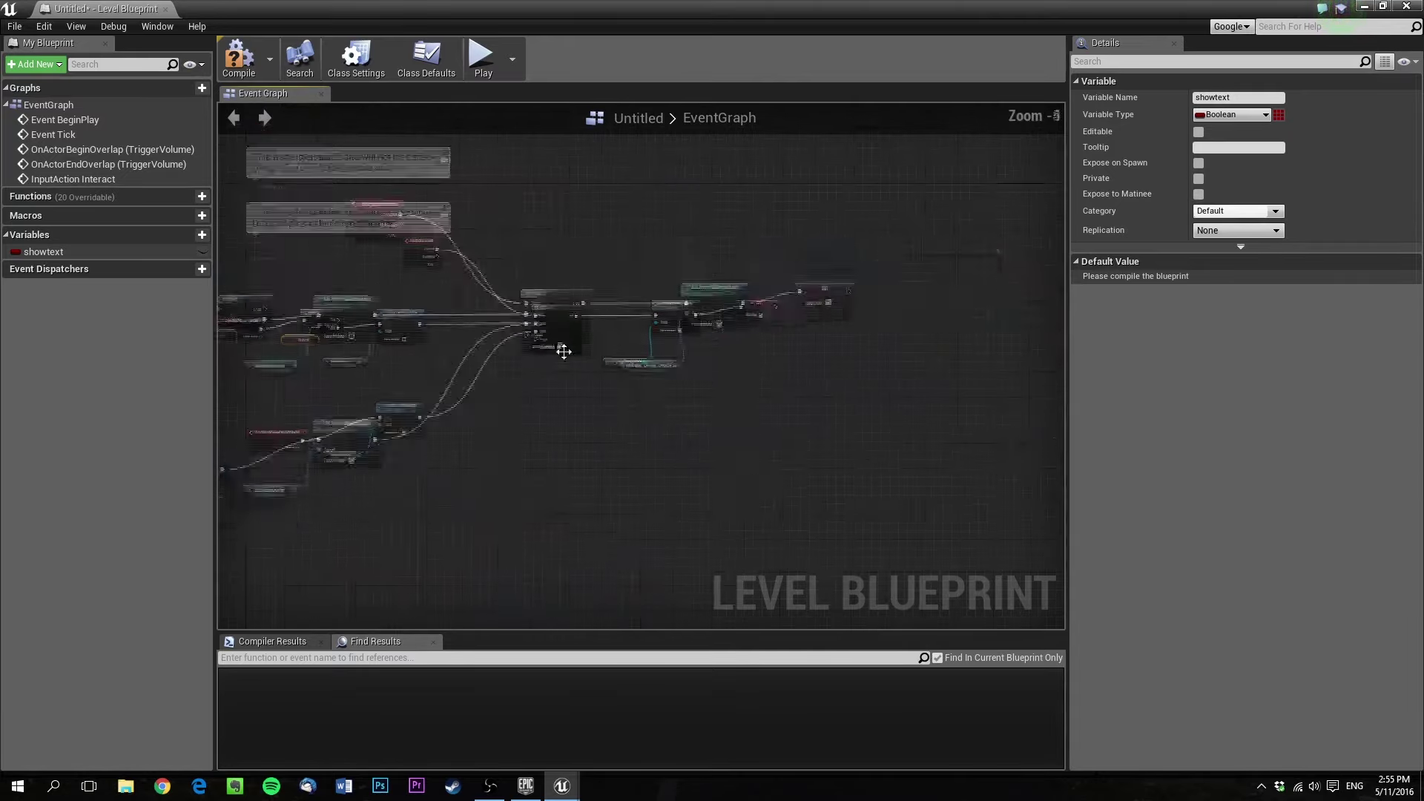
pyautogui.scroll(2, 541, 397)
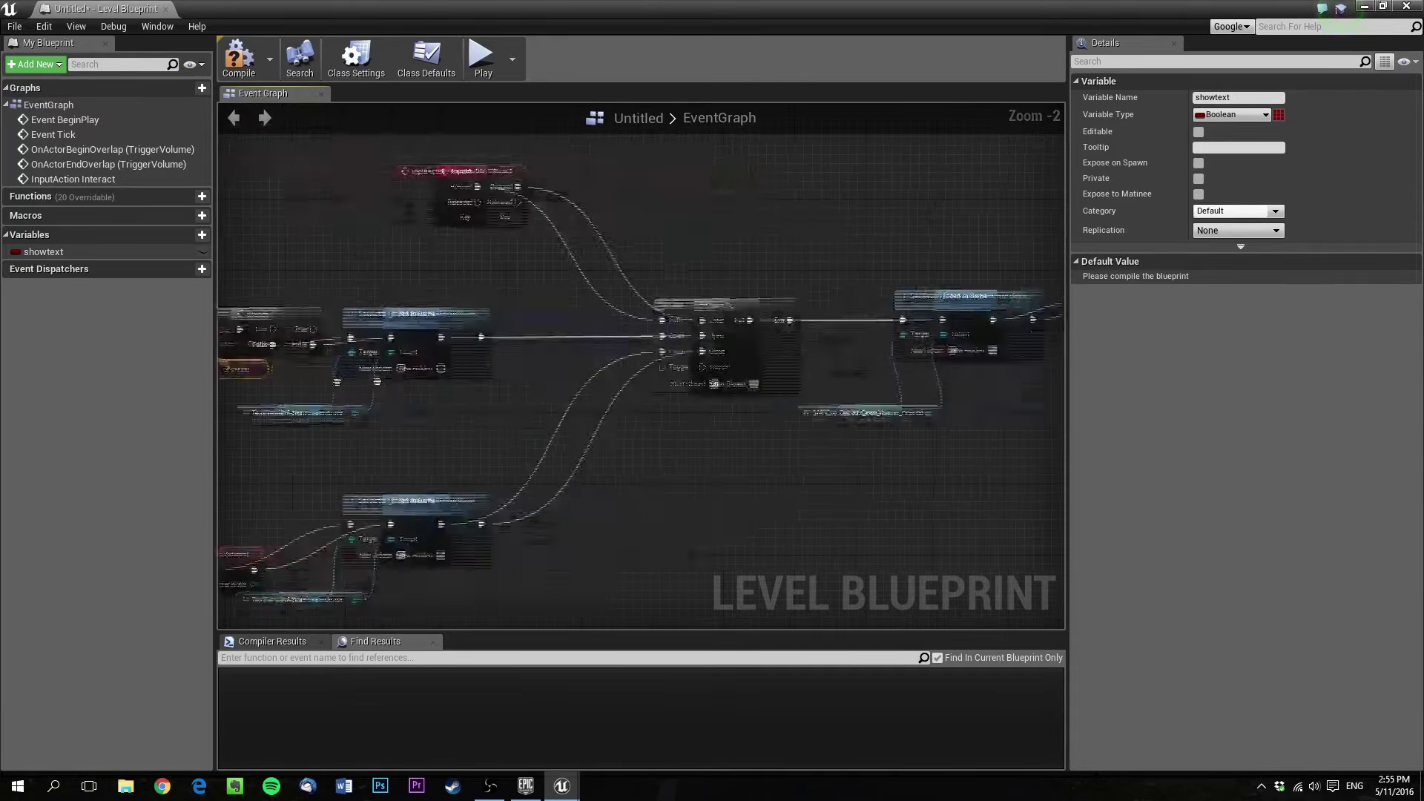
pyautogui.moveTo(544, 397); pyautogui.dragTo(837, 384, button='right')
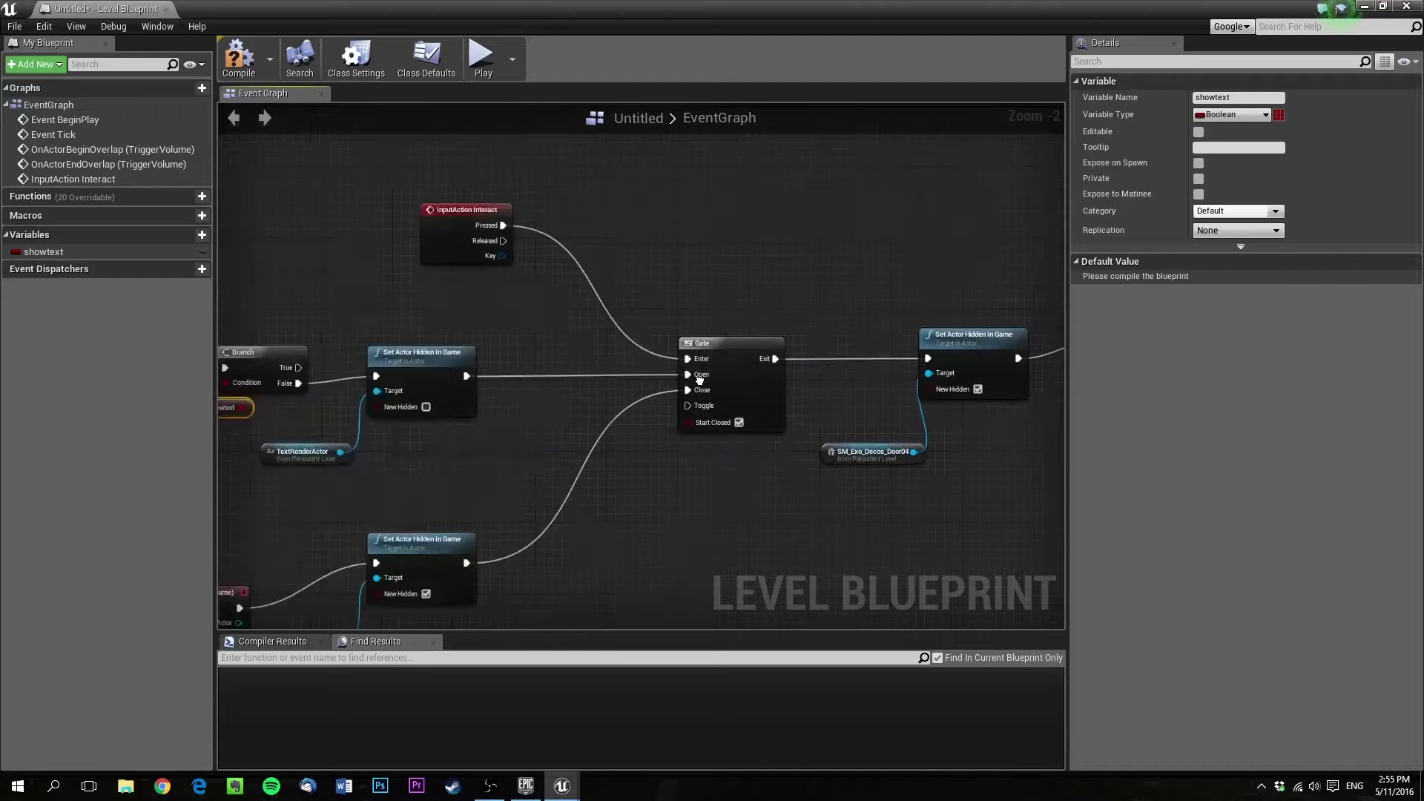
pyautogui.click(238, 58)
pyautogui.click(1407, 7)
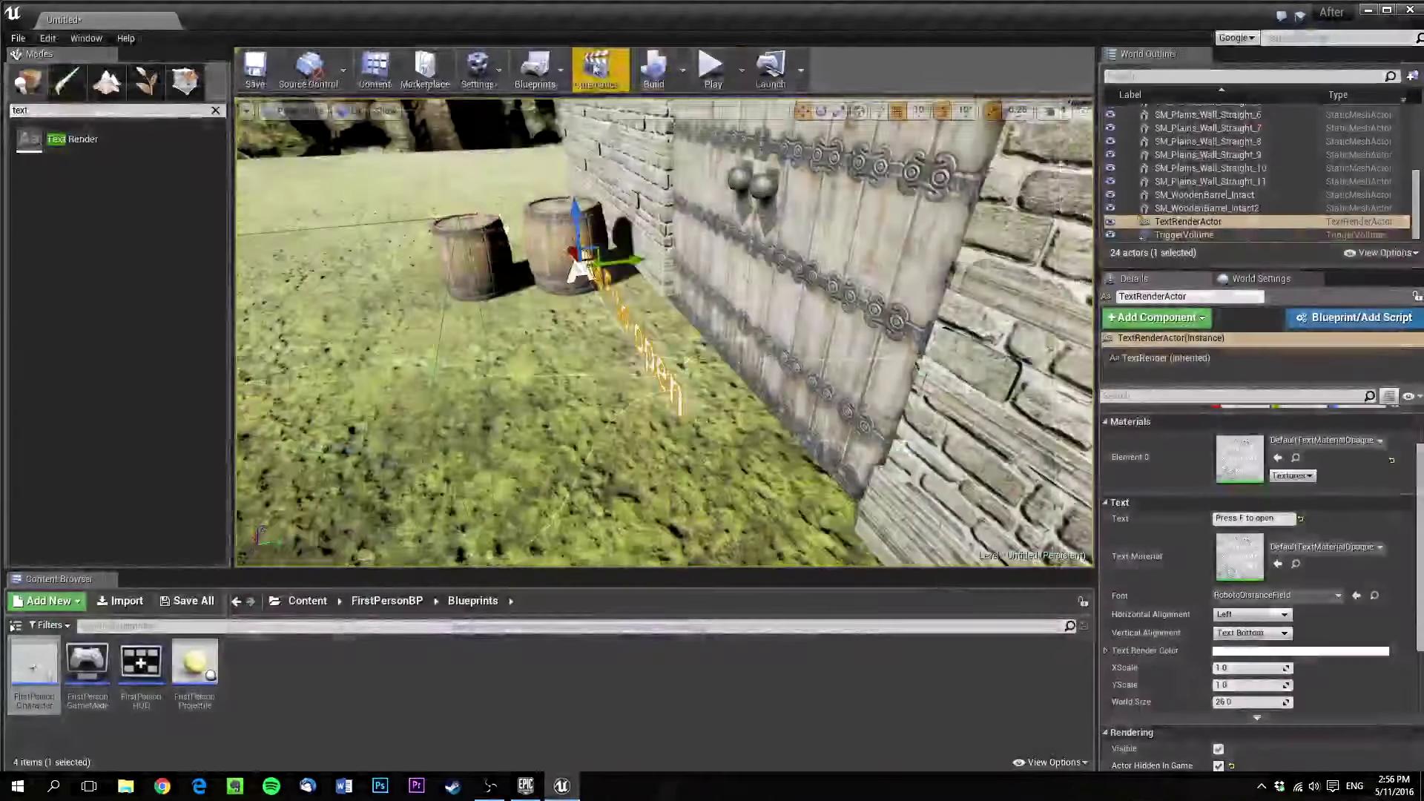
# Play-test the level by walking to the door, opening it with F and returning to the doorway, and end the session
pyautogui.click(710, 66)
pyautogui.press('w')
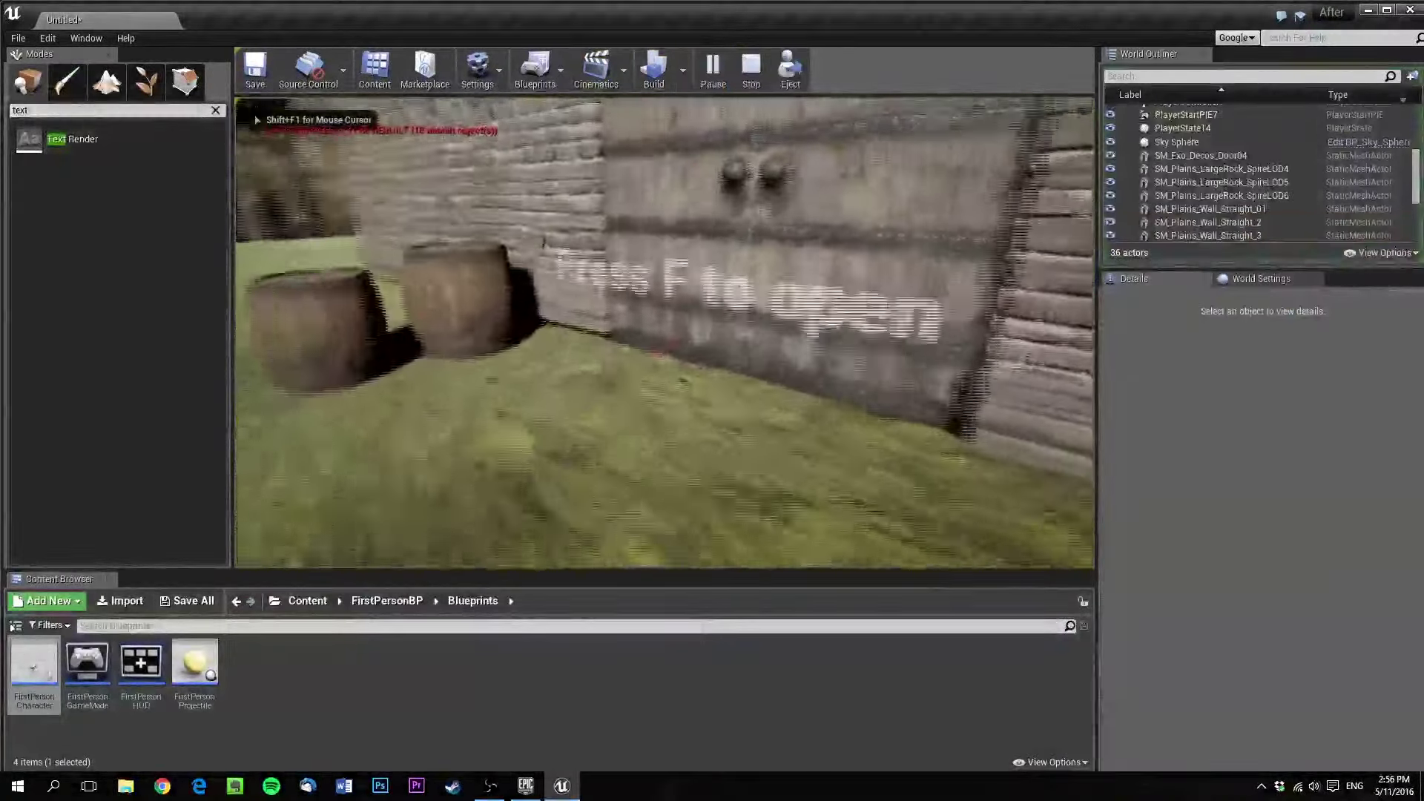
pyautogui.press('w')
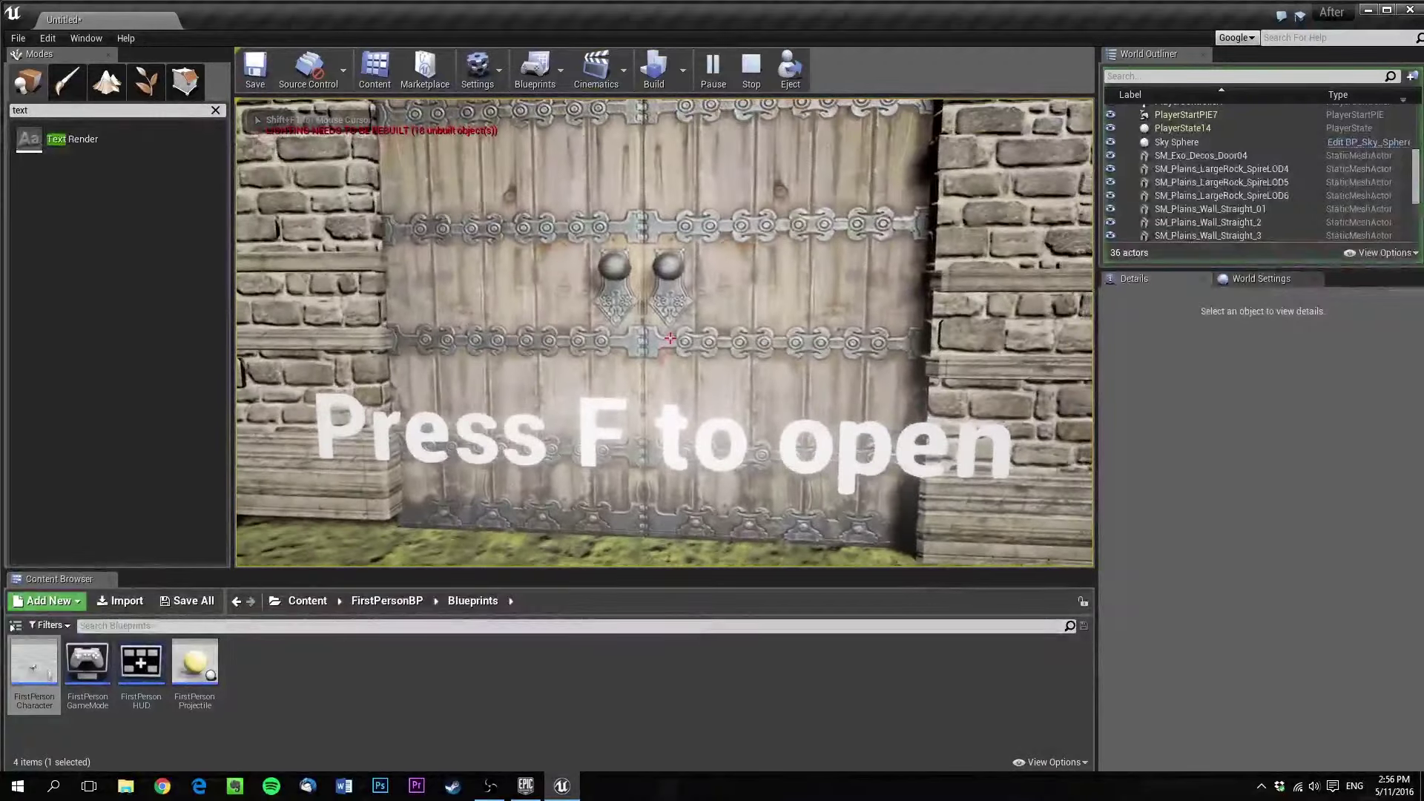
pyautogui.press('f')
pyautogui.press('w')
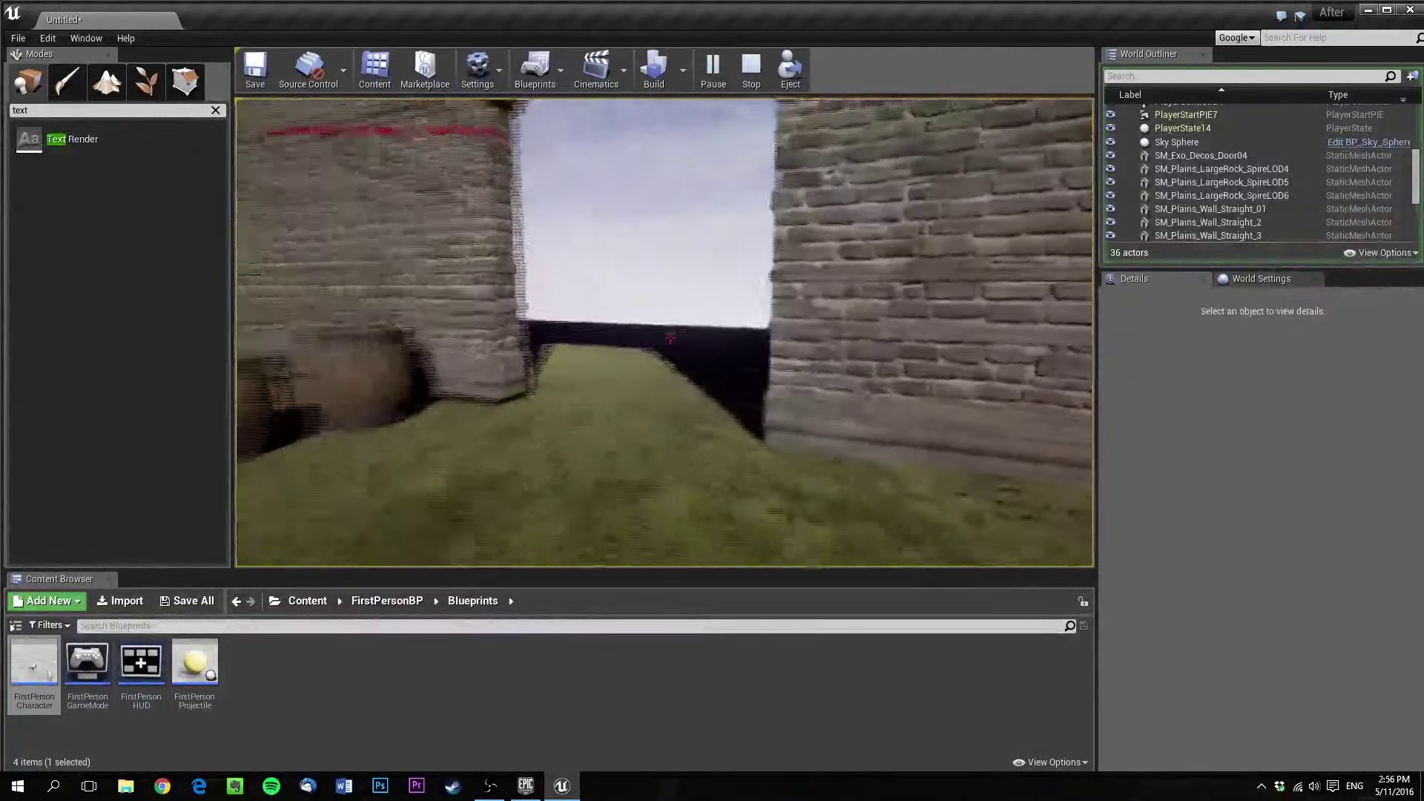
pyautogui.press('w')
pyautogui.press('w')
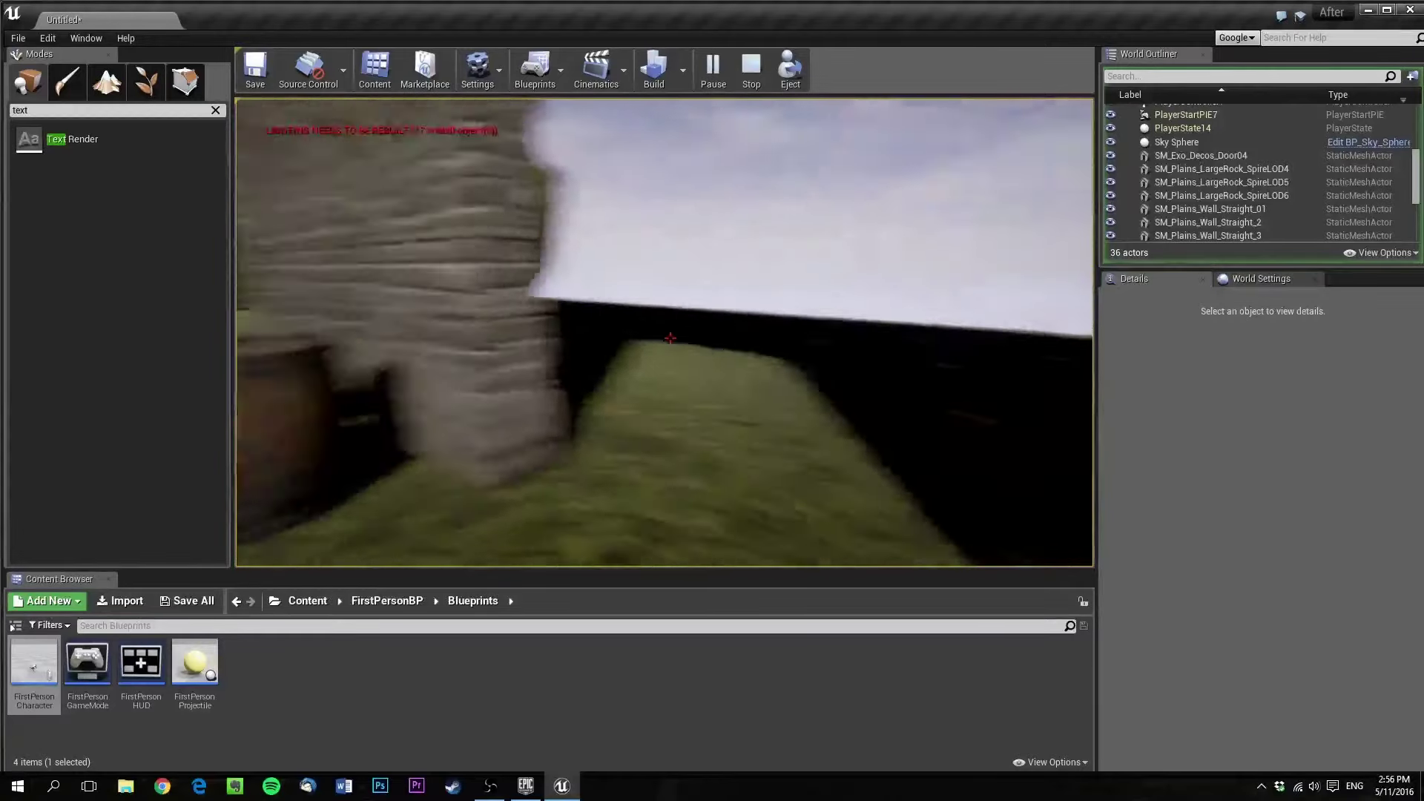
pyautogui.press('Escape')
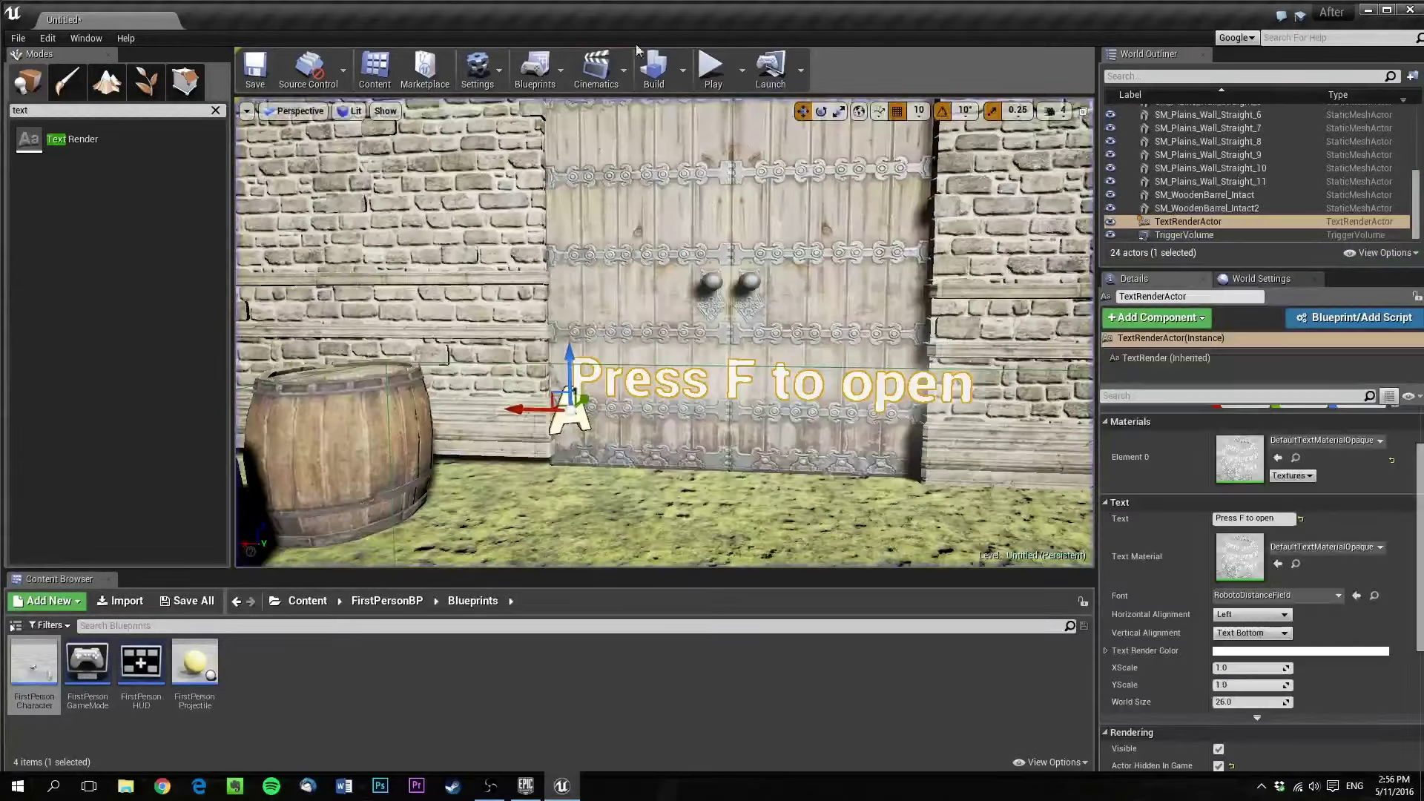
# Reopen the level blueprint and examine the showtext Set node, the Branch logic and the text actor's Set Actor Hidden In Game node
pyautogui.click(535, 69)
pyautogui.click(585, 193)
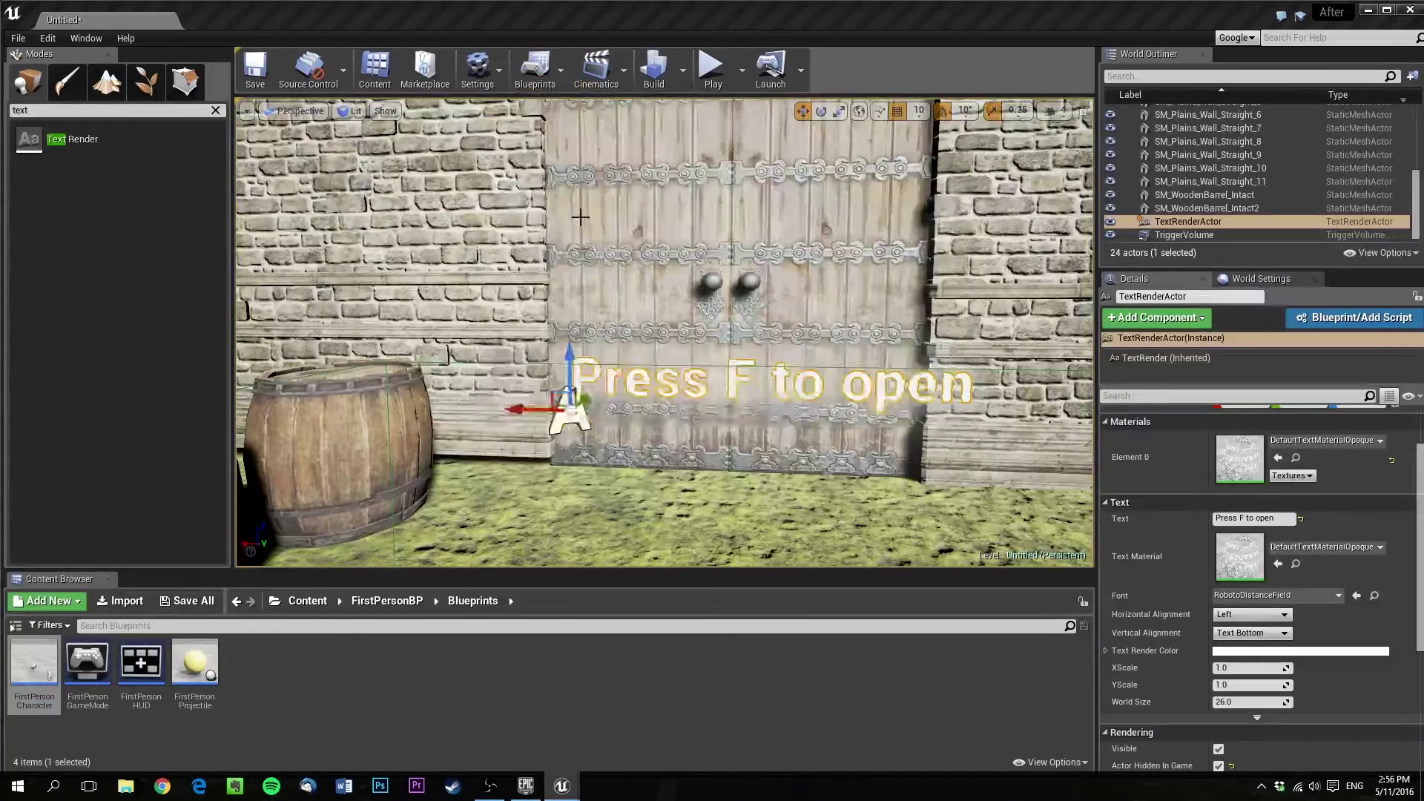
pyautogui.scroll(-4, 509, 440)
pyautogui.scroll(4, 385, 440)
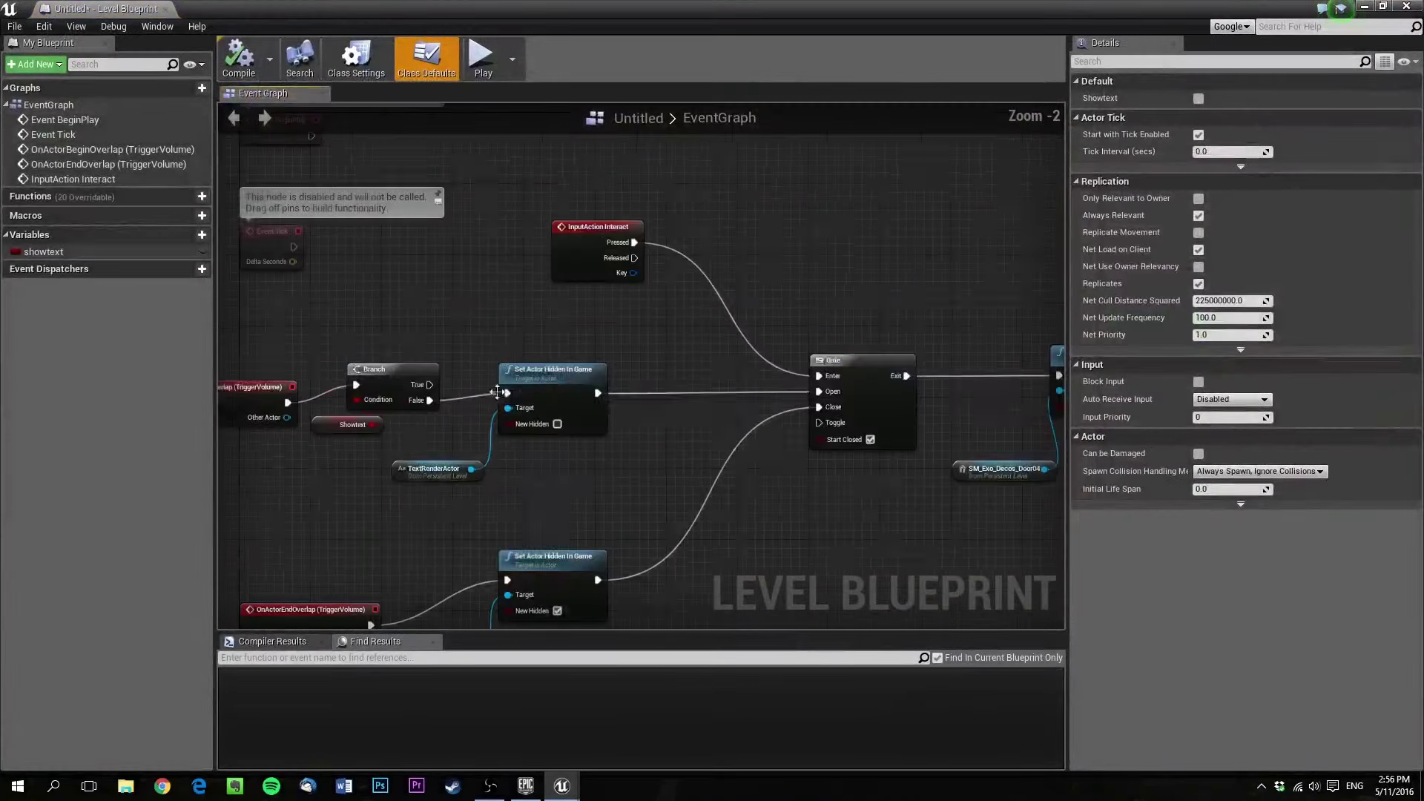
pyautogui.moveTo(598, 414); pyautogui.dragTo(431, 412, button='right')
pyautogui.scroll(-4, 431, 412)
pyautogui.scroll(5, 767, 439)
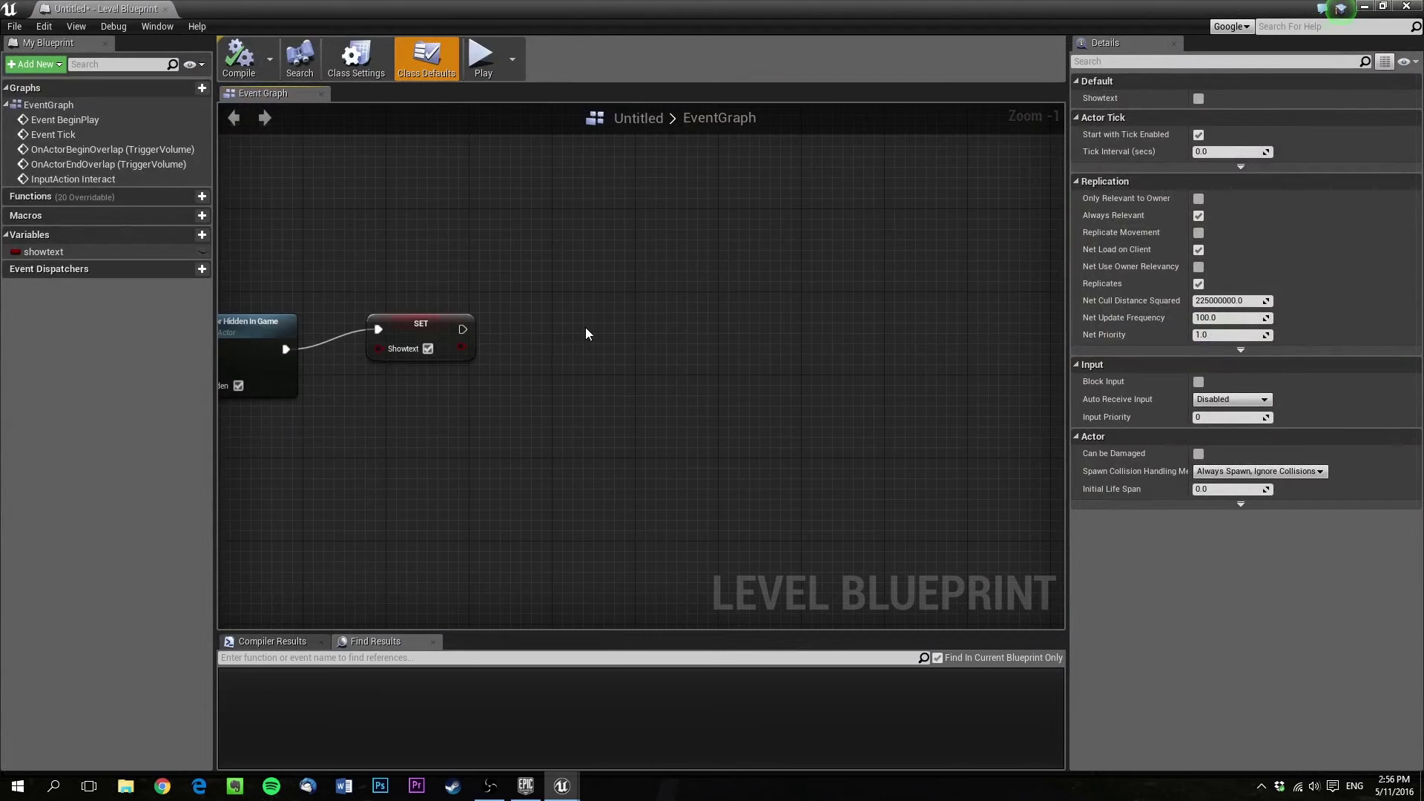
pyautogui.moveTo(404, 420); pyautogui.dragTo(696, 419, button='right')
pyautogui.scroll(-5, 697, 420)
pyautogui.scroll(5, 356, 404)
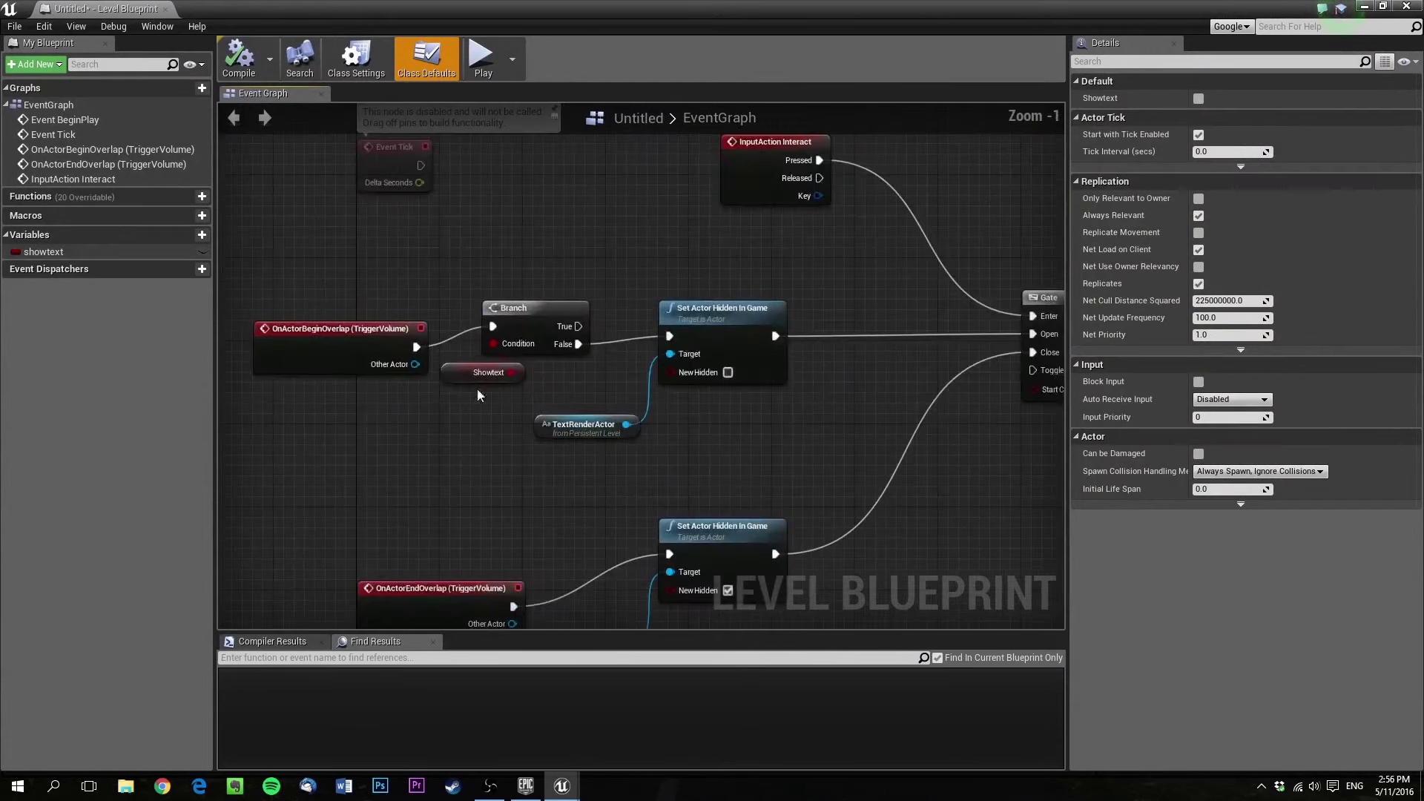
pyautogui.click(725, 334)
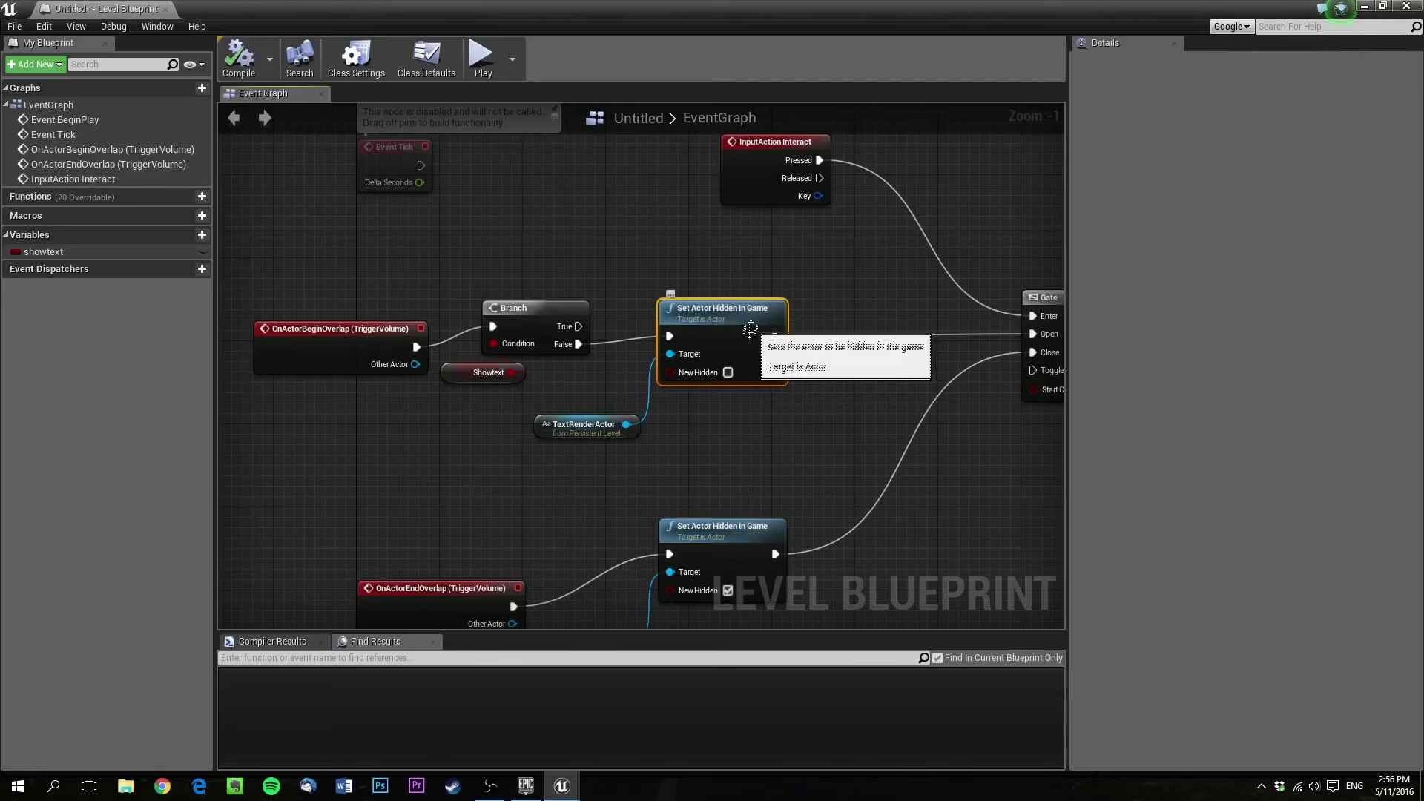
pyautogui.click(569, 424)
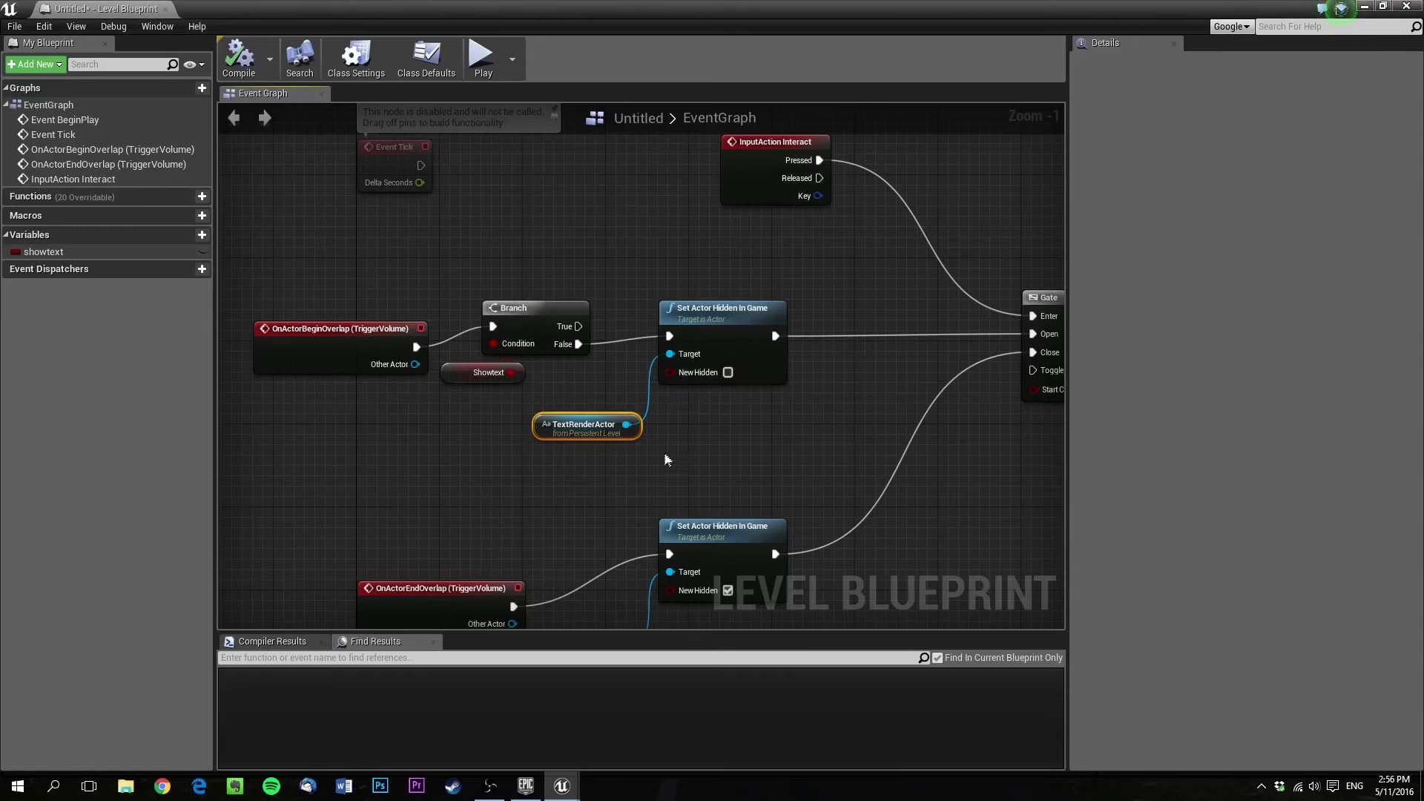
pyautogui.scroll(-3, 665, 459)
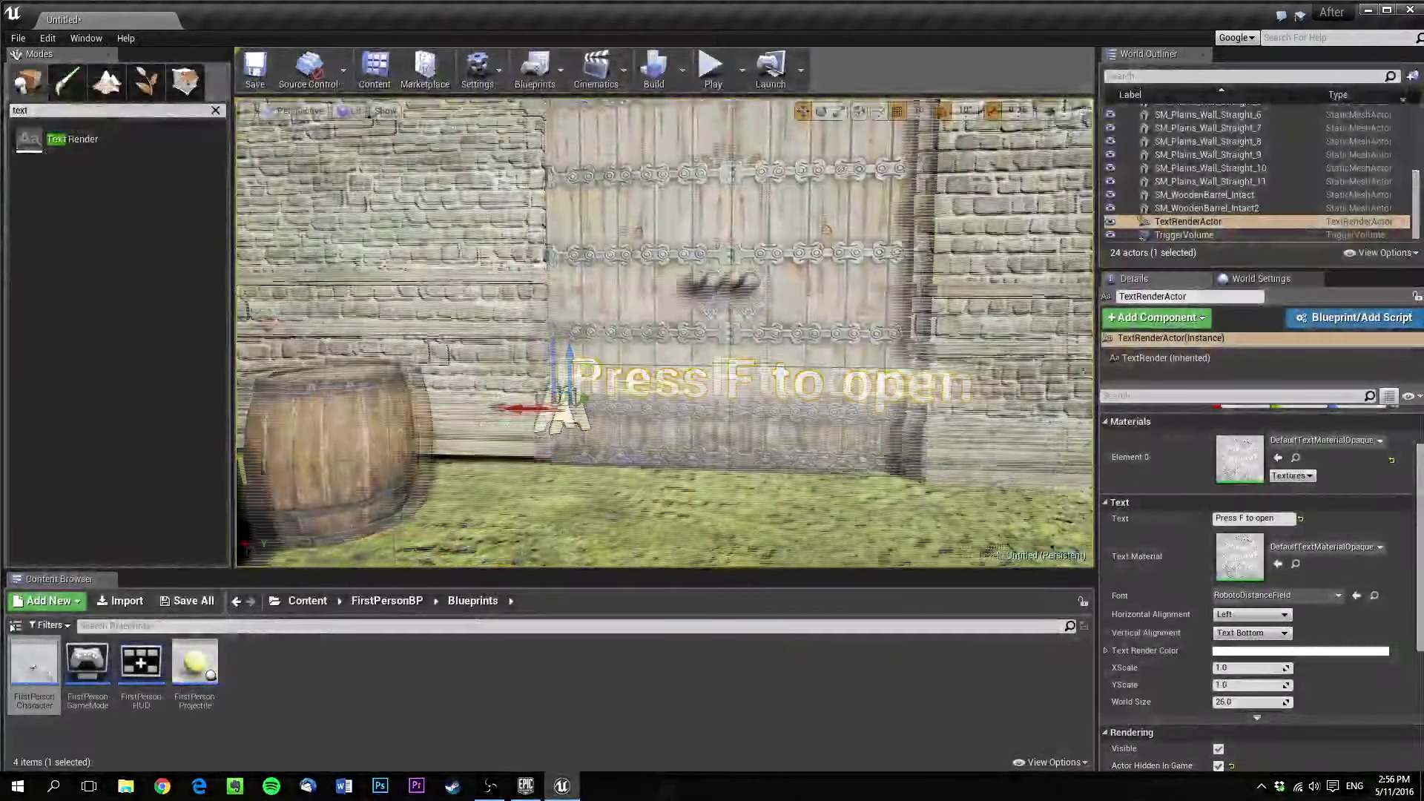
# Clear the "text" search from the list of placeable classes
pyautogui.moveTo(664, 334); pyautogui.dragTo(712, 369, button='right')
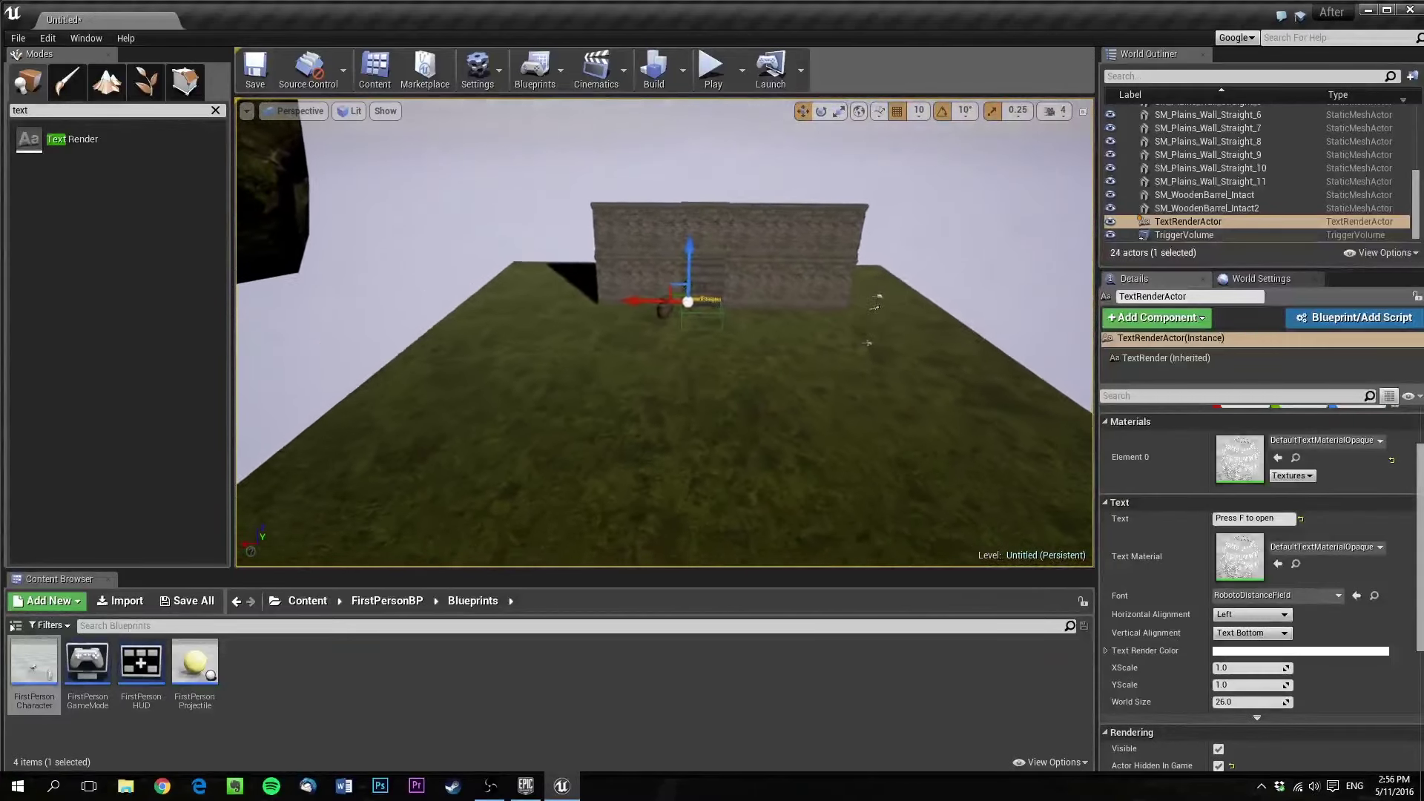
pyautogui.moveTo(800, 295); pyautogui.dragTo(801, 295, button='right')
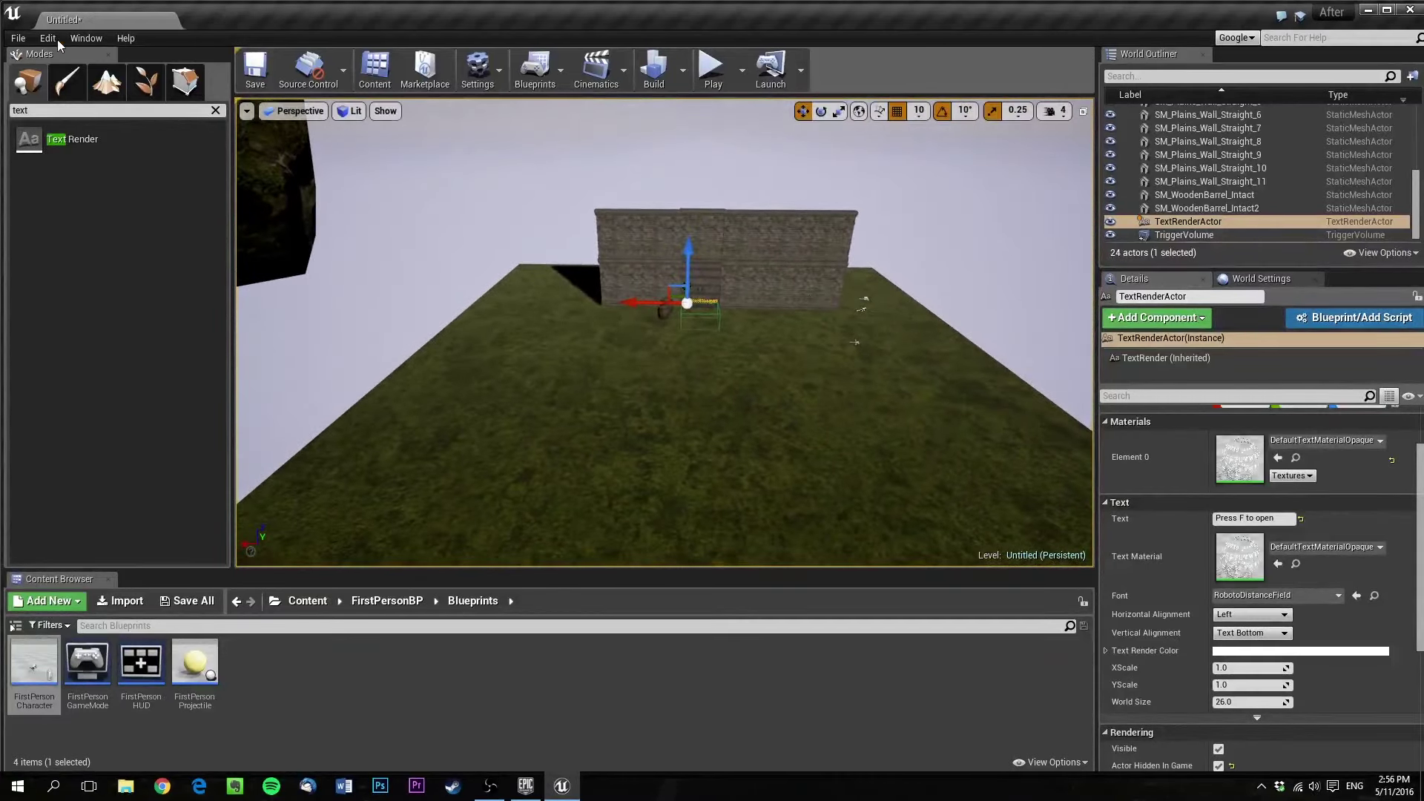
pyautogui.click(215, 110)
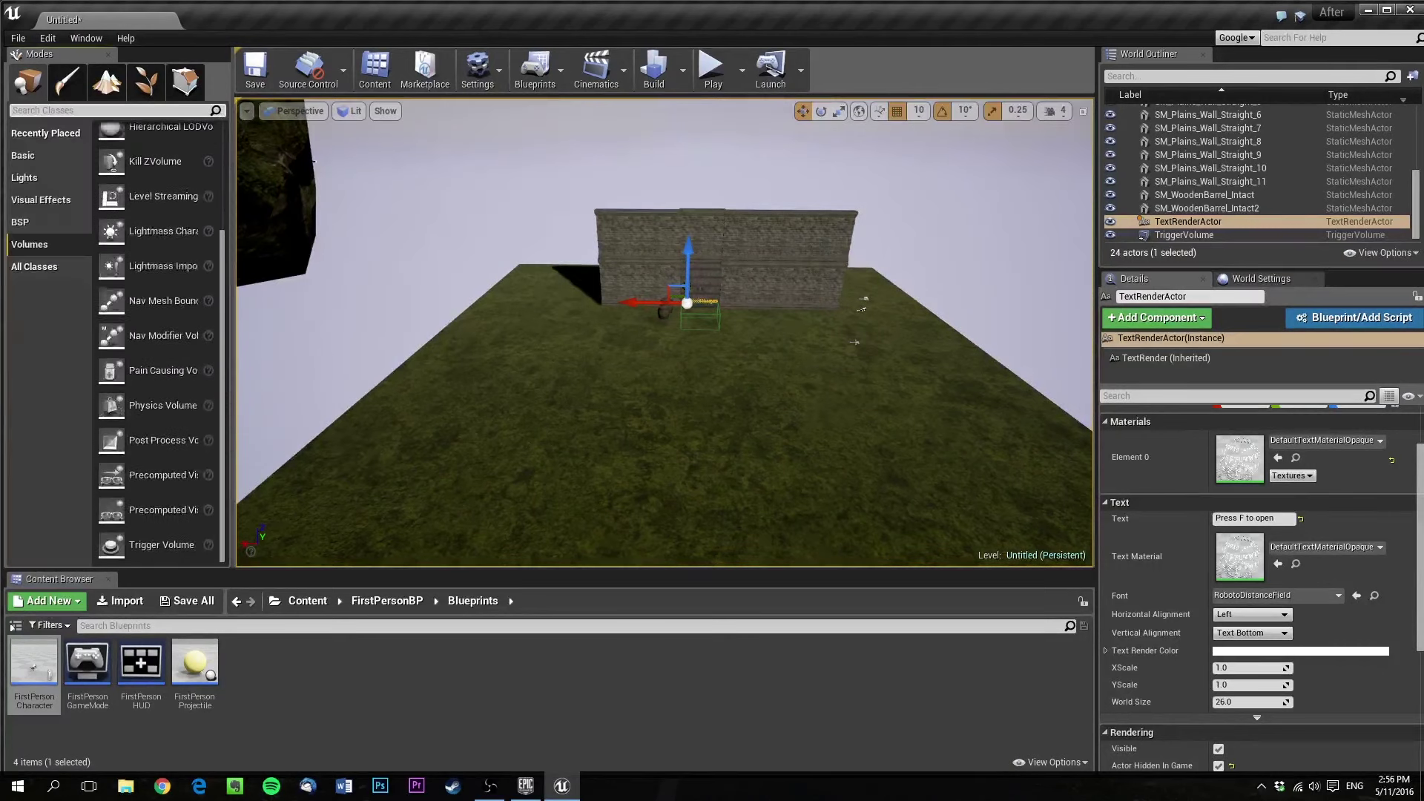